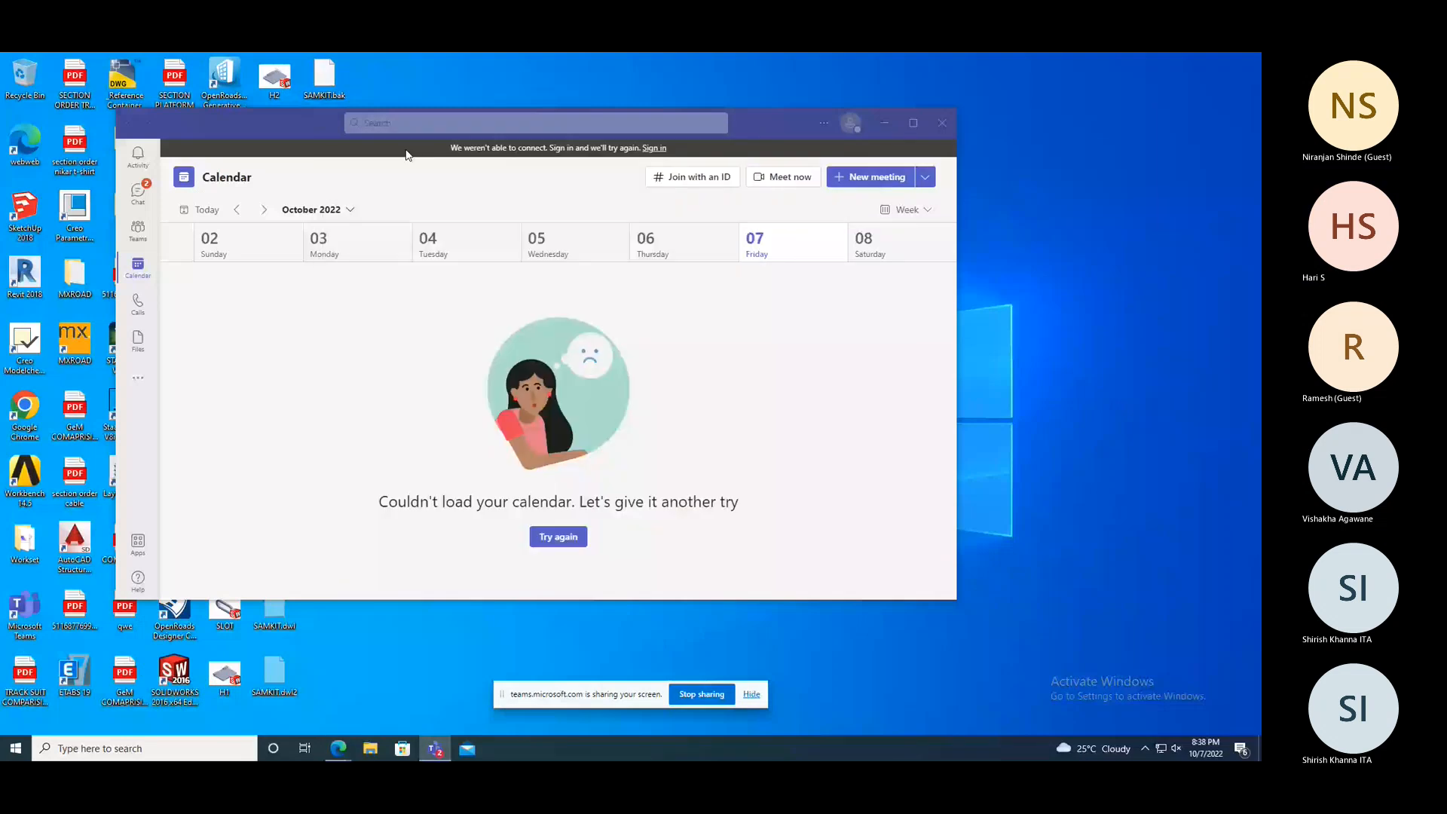
# - Open the Project1 model, dismissing the template path warning, and display its Level 1 structural plan
pyautogui.click(917, 669)
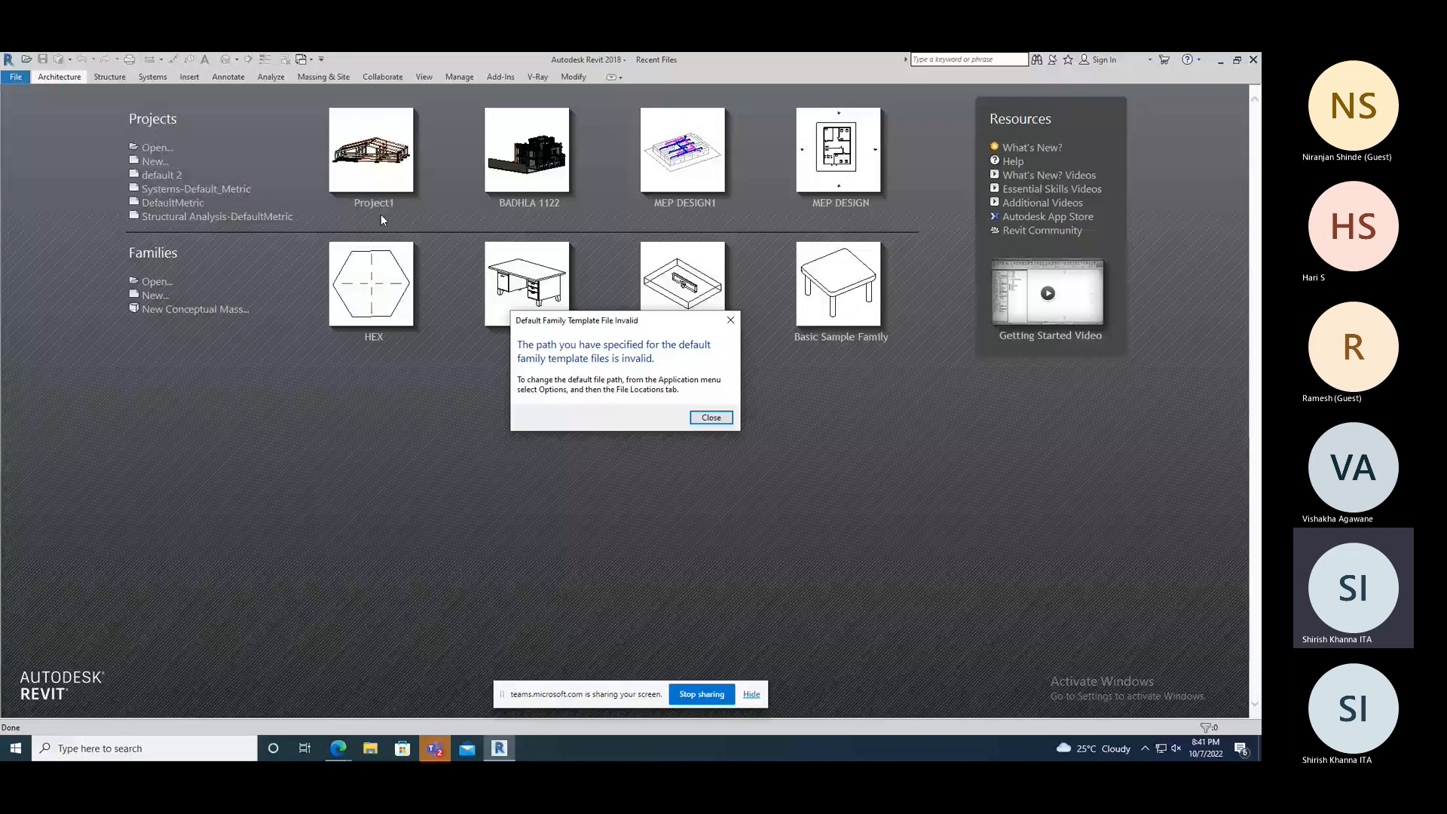
pyautogui.press('Return')
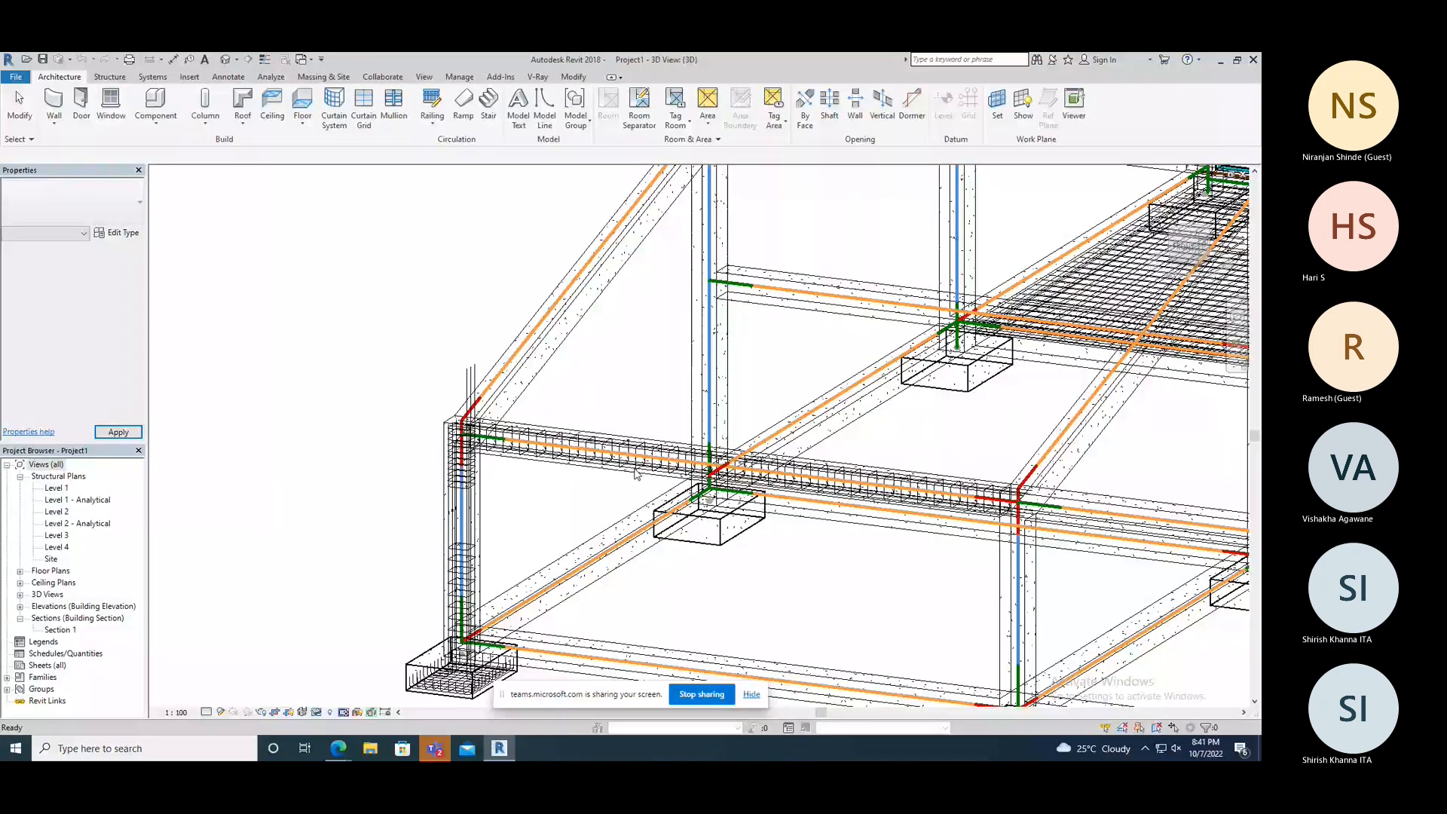
pyautogui.scroll(-2, 474, 409)
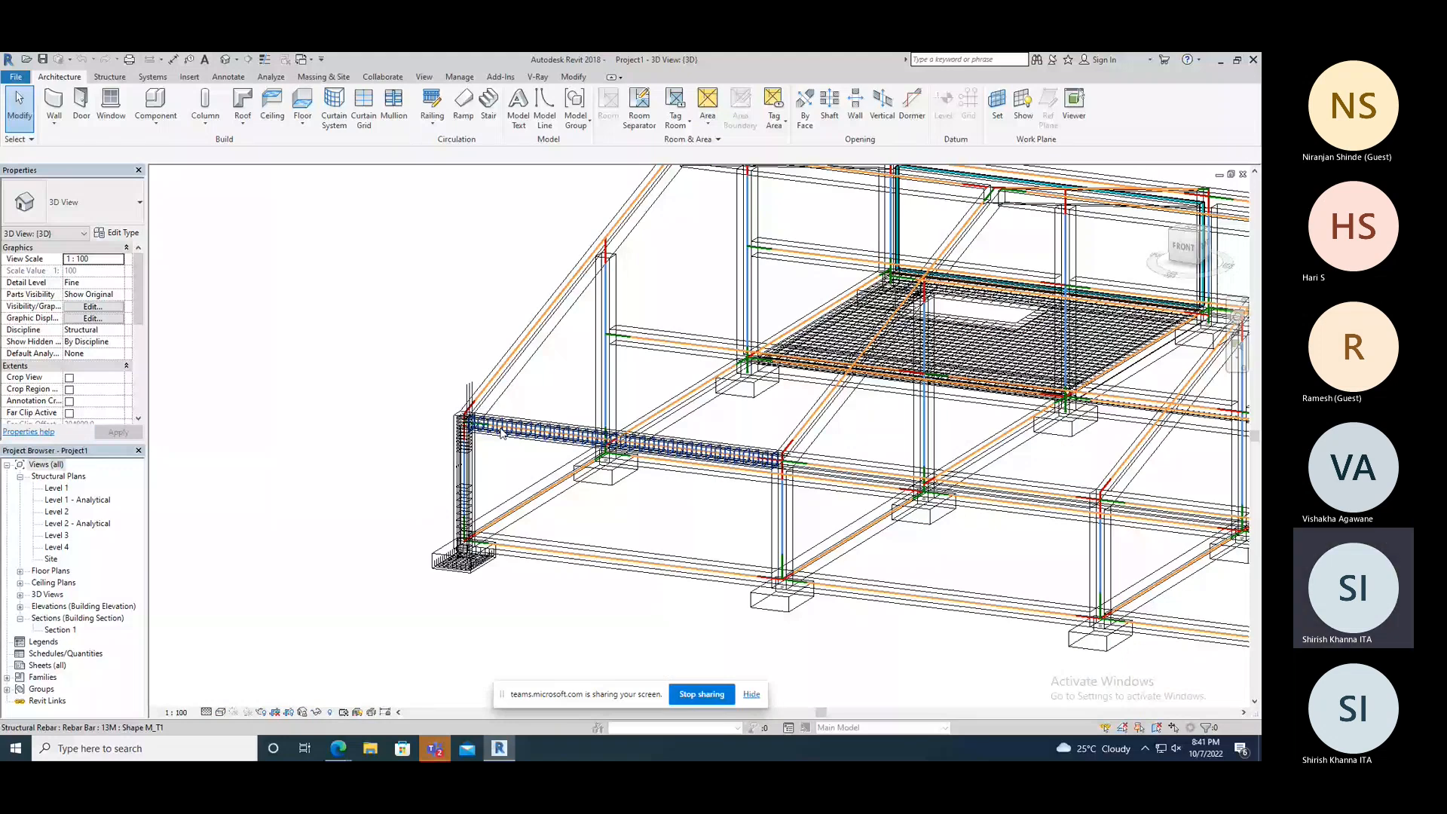
pyautogui.scroll(-2, 501, 432)
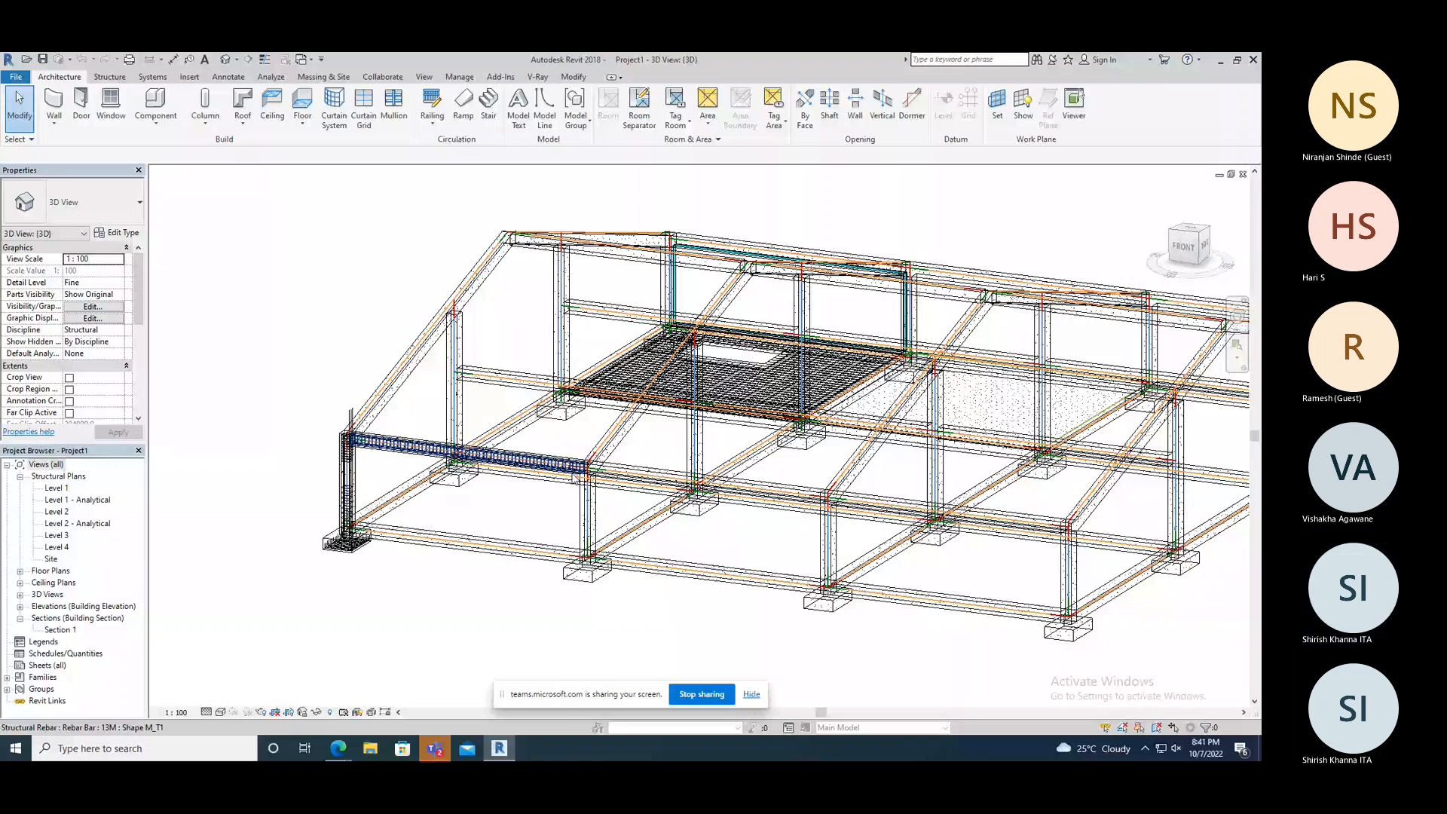
pyautogui.doubleClick(56, 489)
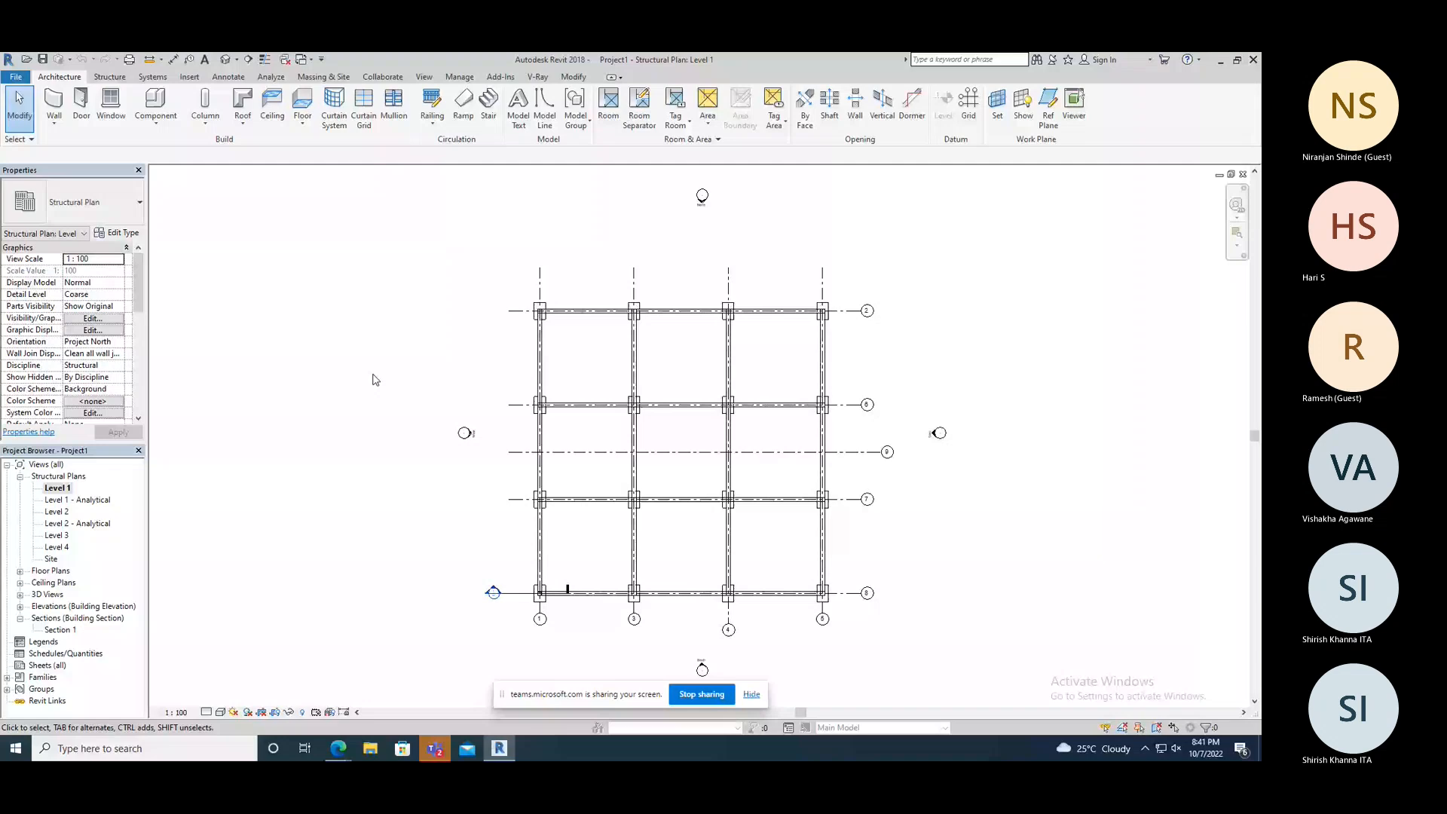
# - Create a rectangular structural floor of about 156 m² beside the column grid and select it
pyautogui.click(109, 77)
pyautogui.click(144, 123)
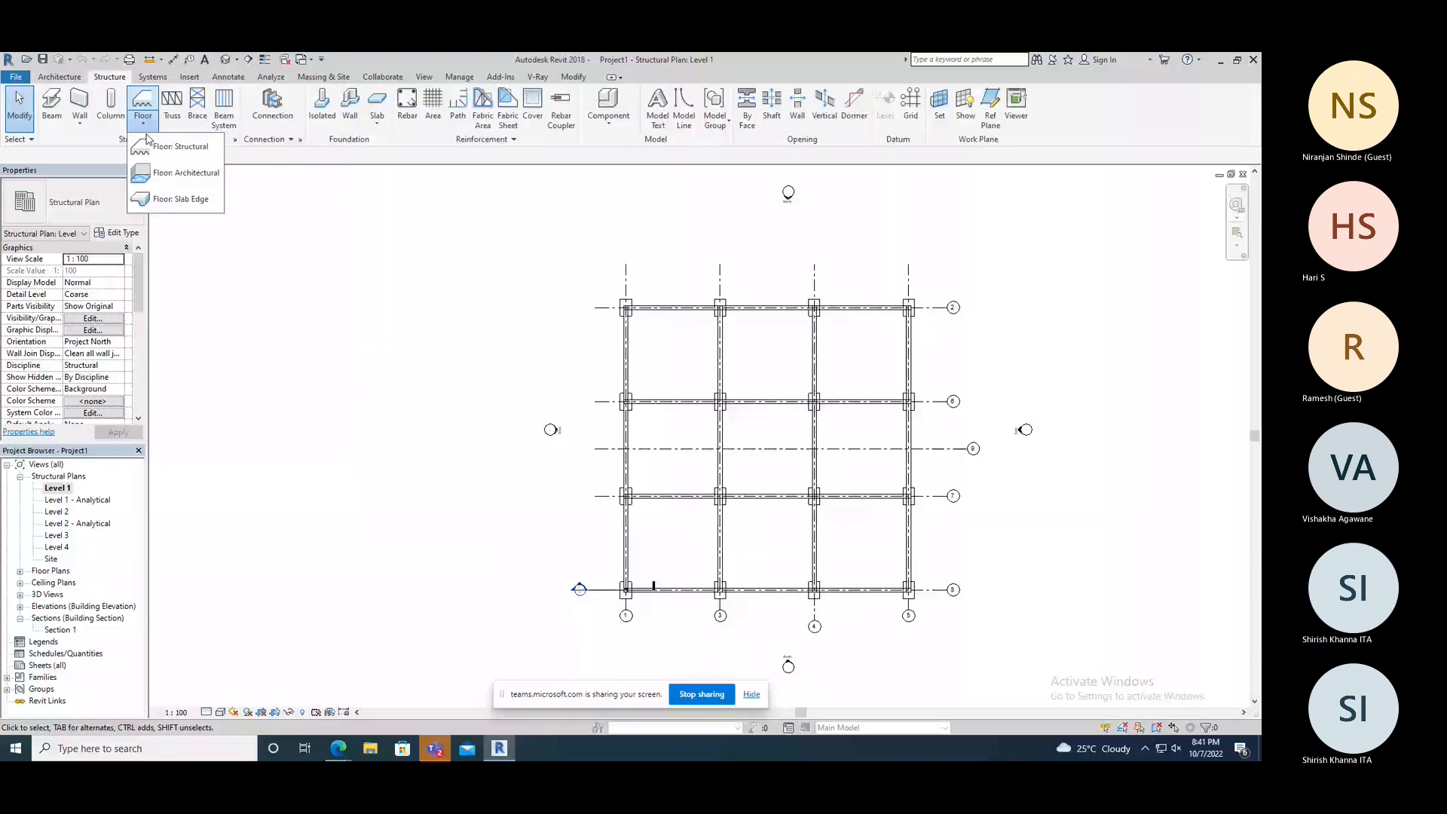
pyautogui.click(179, 147)
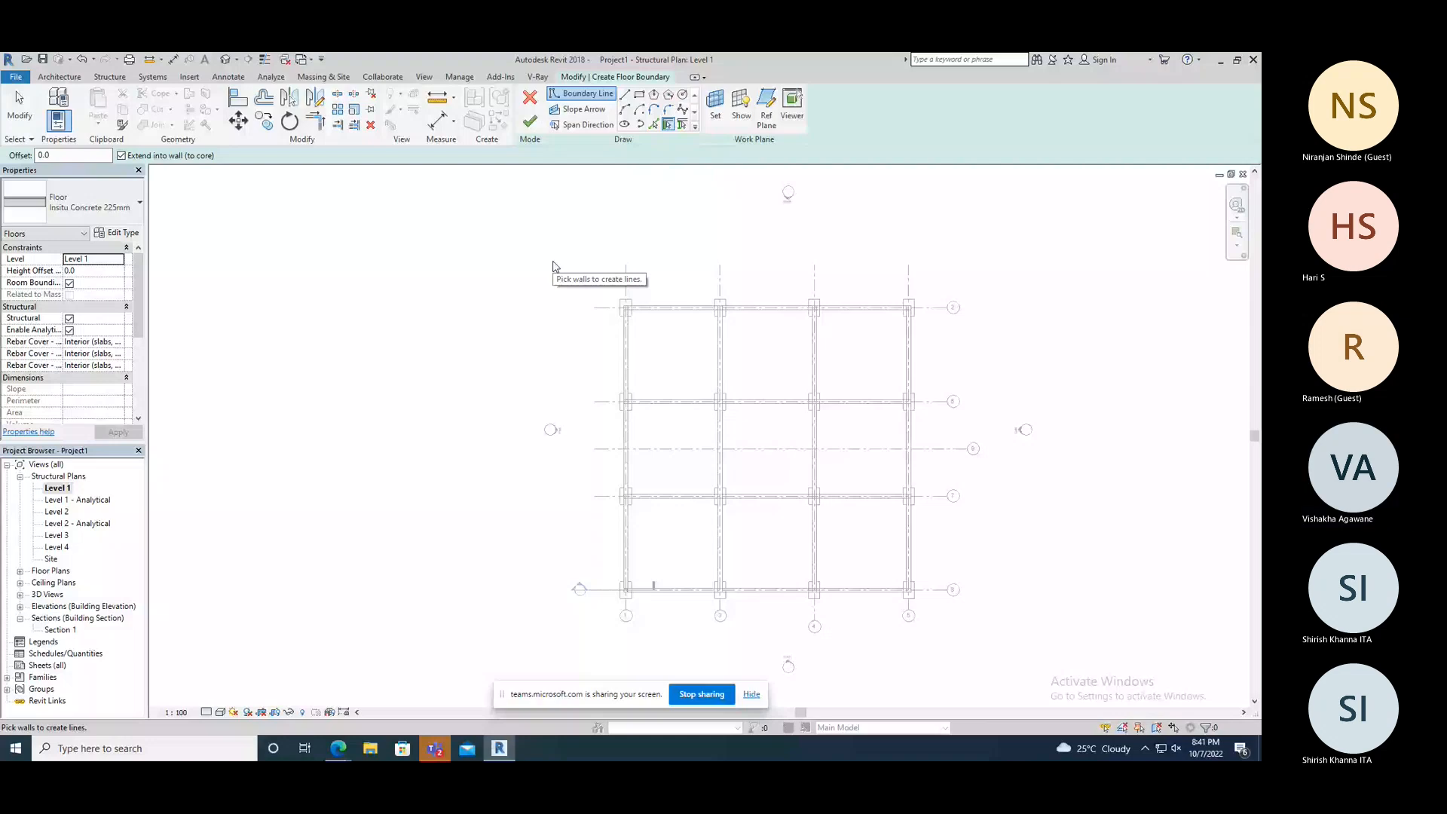
pyautogui.click(640, 98)
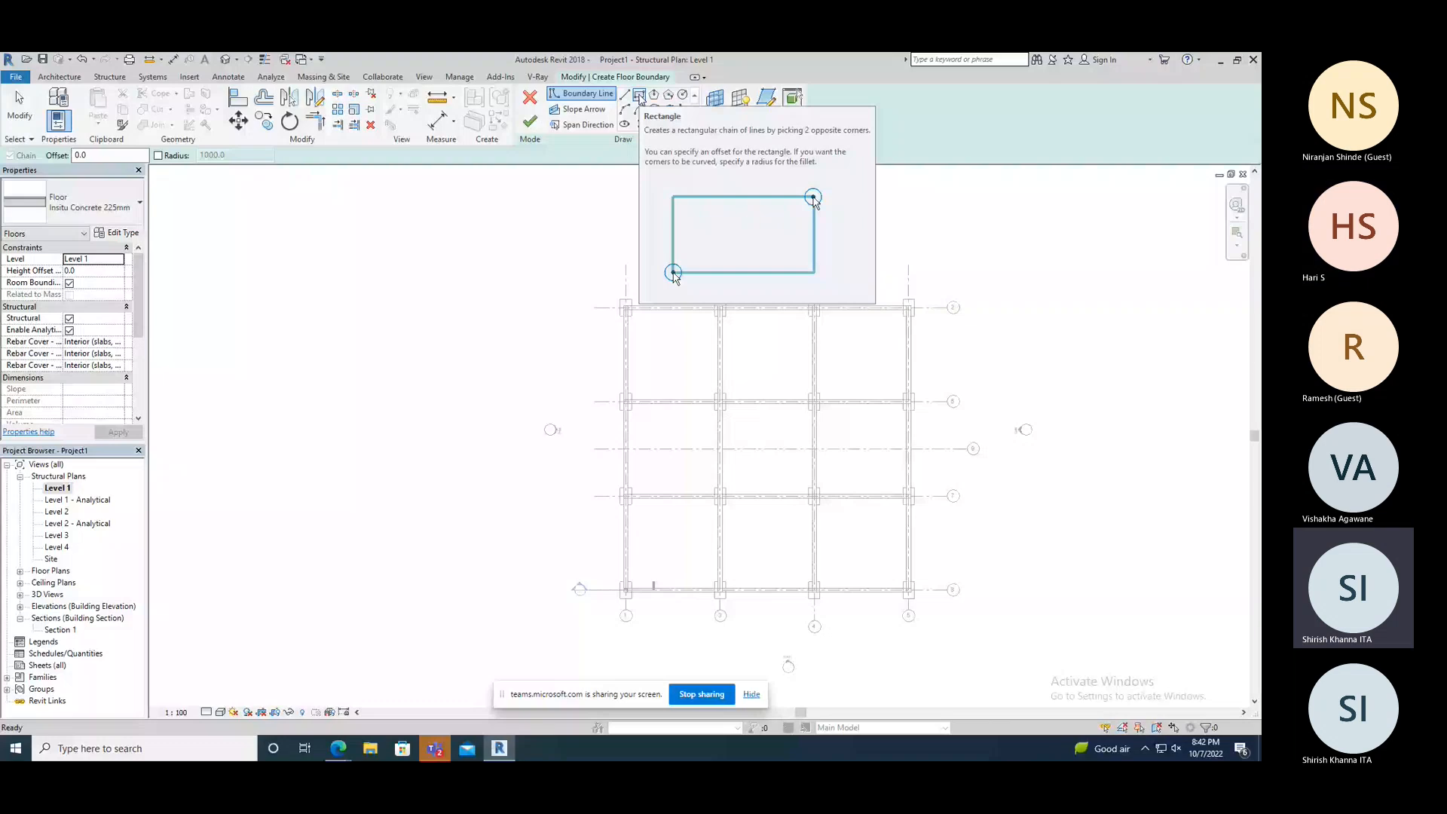
pyautogui.click(639, 96)
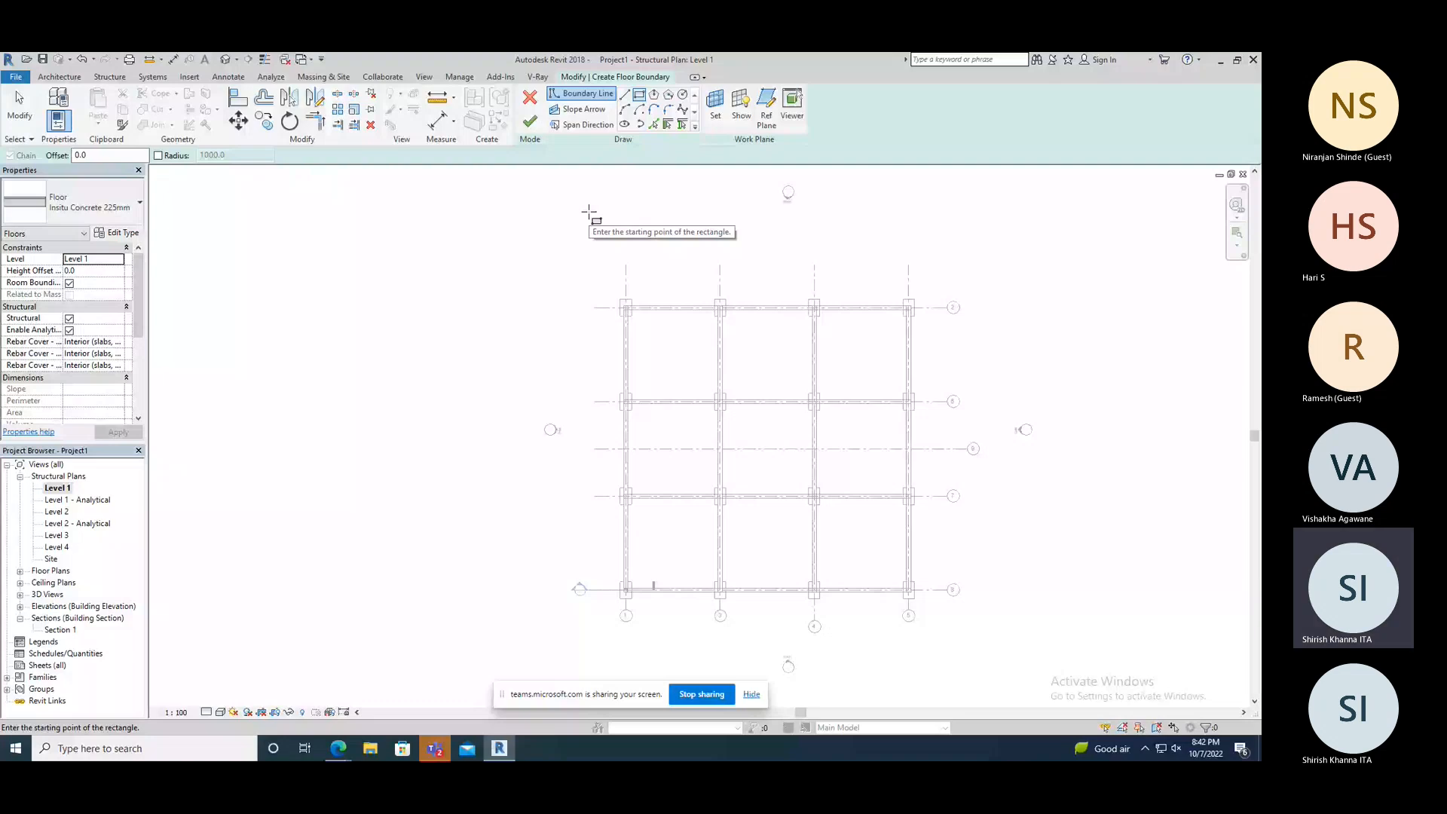
pyautogui.click(354, 315)
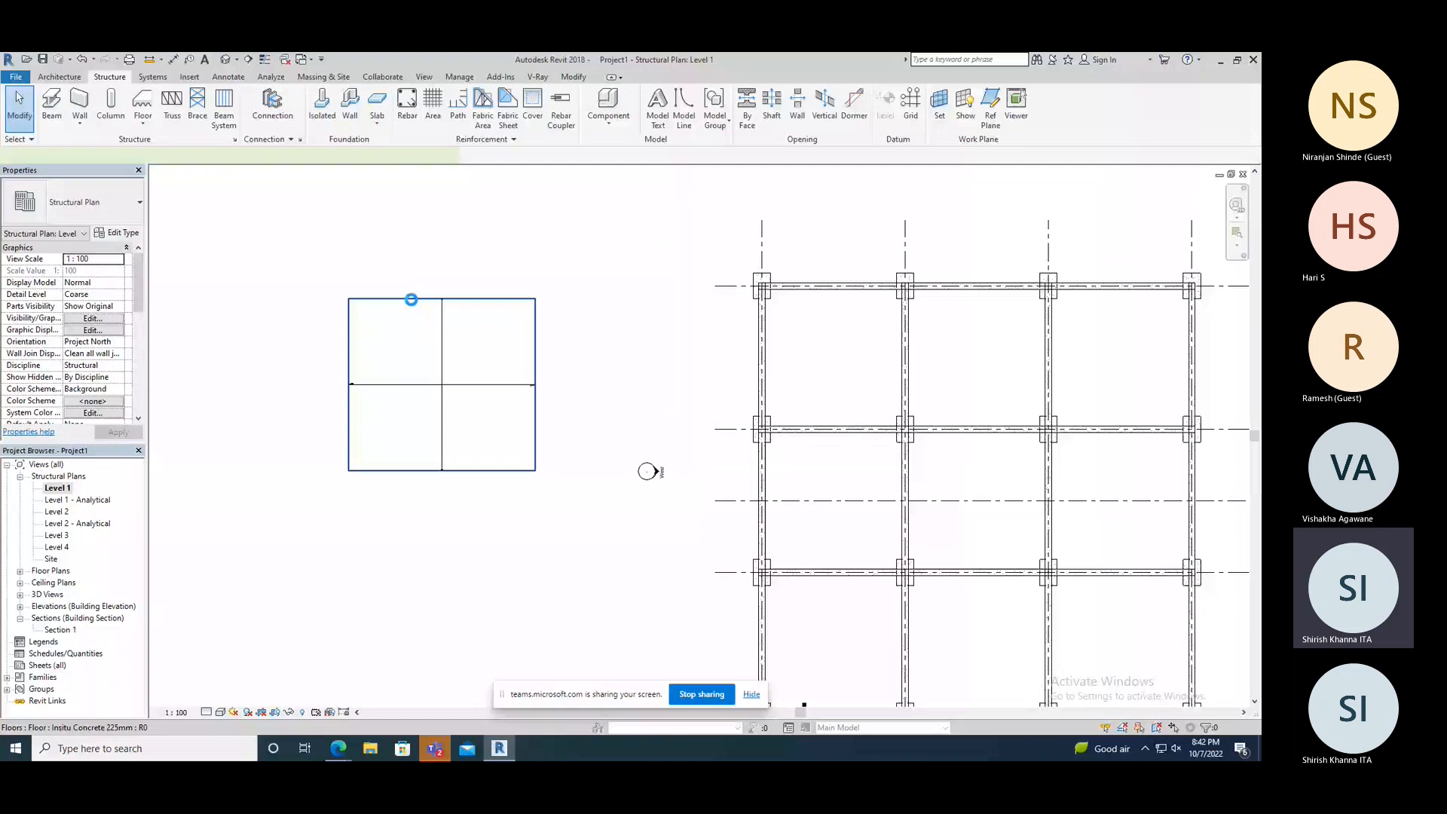
pyautogui.click(411, 299)
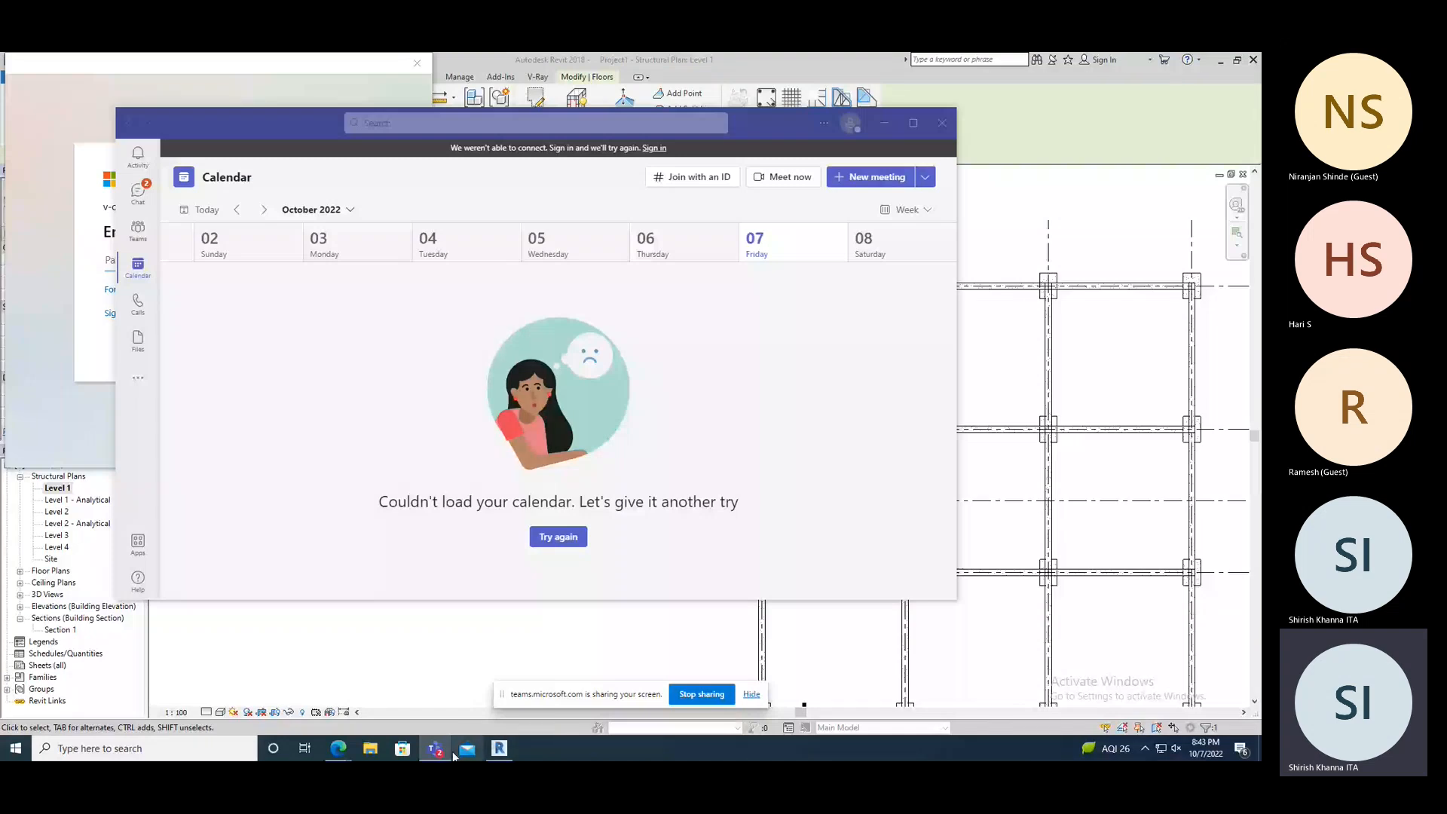
# - Switch to the Teams meeting in the browser, check the meeting chat, and admit the participant waiting in the lobby
pyautogui.click(885, 123)
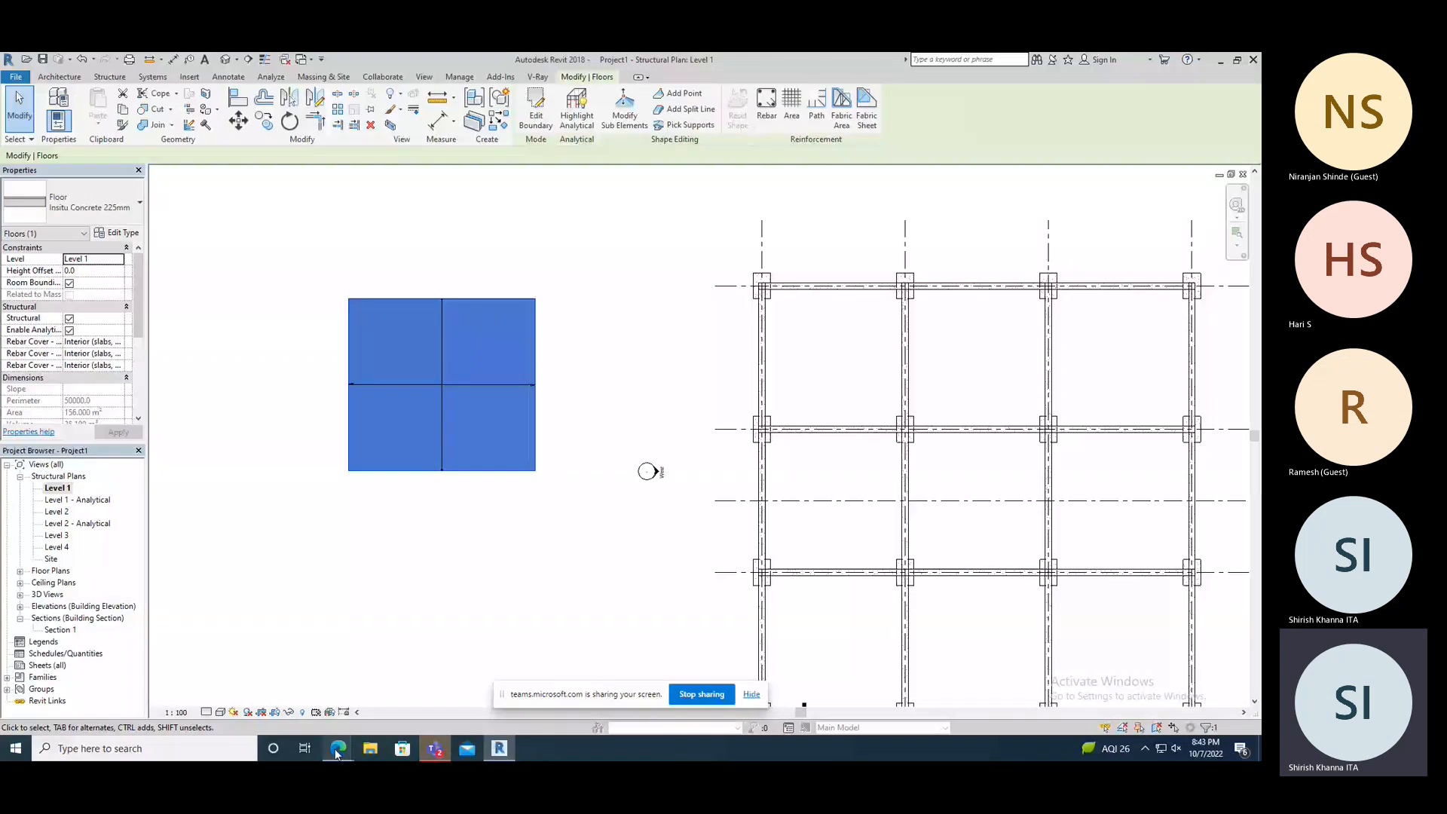
pyautogui.click(336, 749)
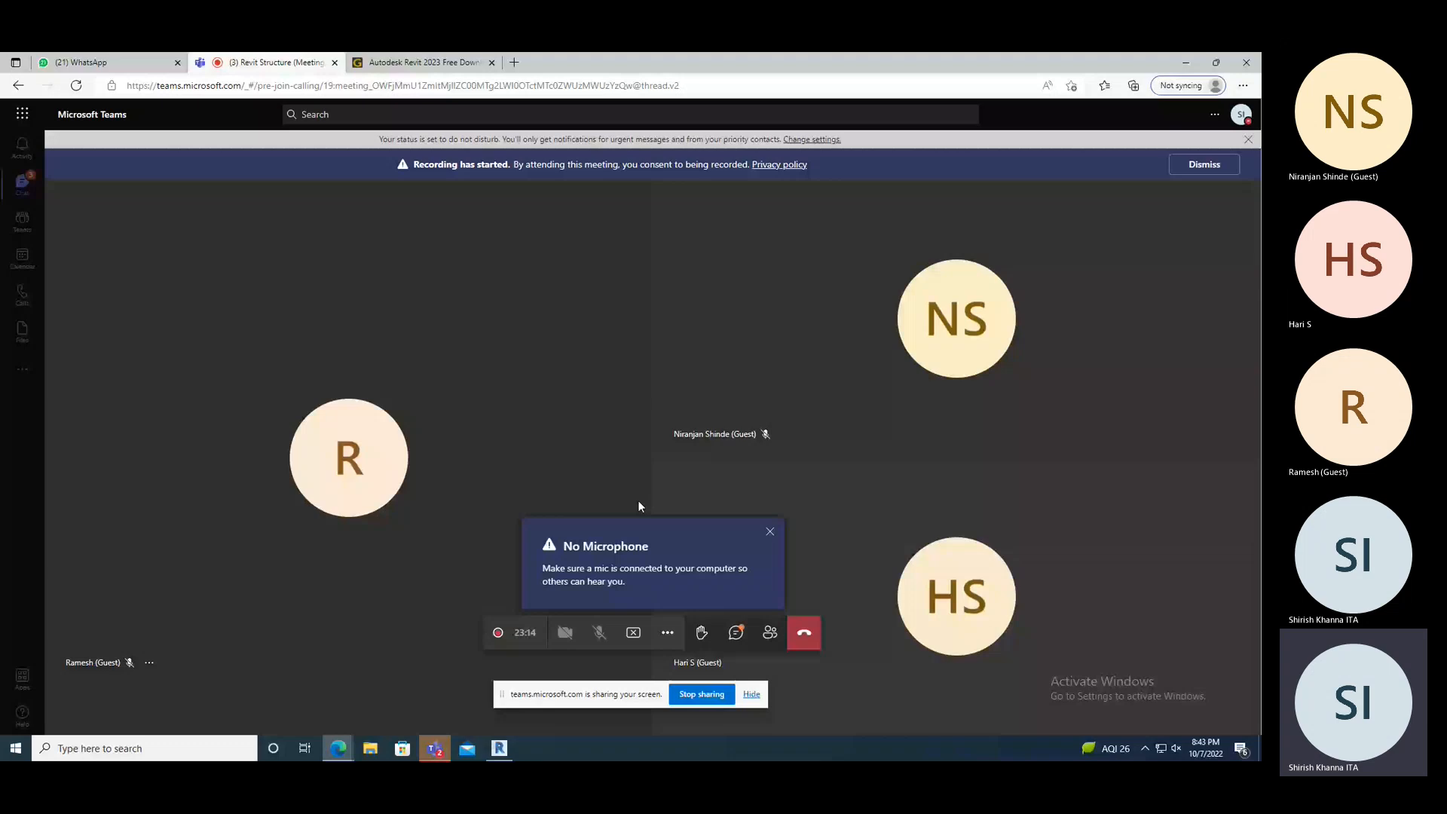
pyautogui.click(737, 634)
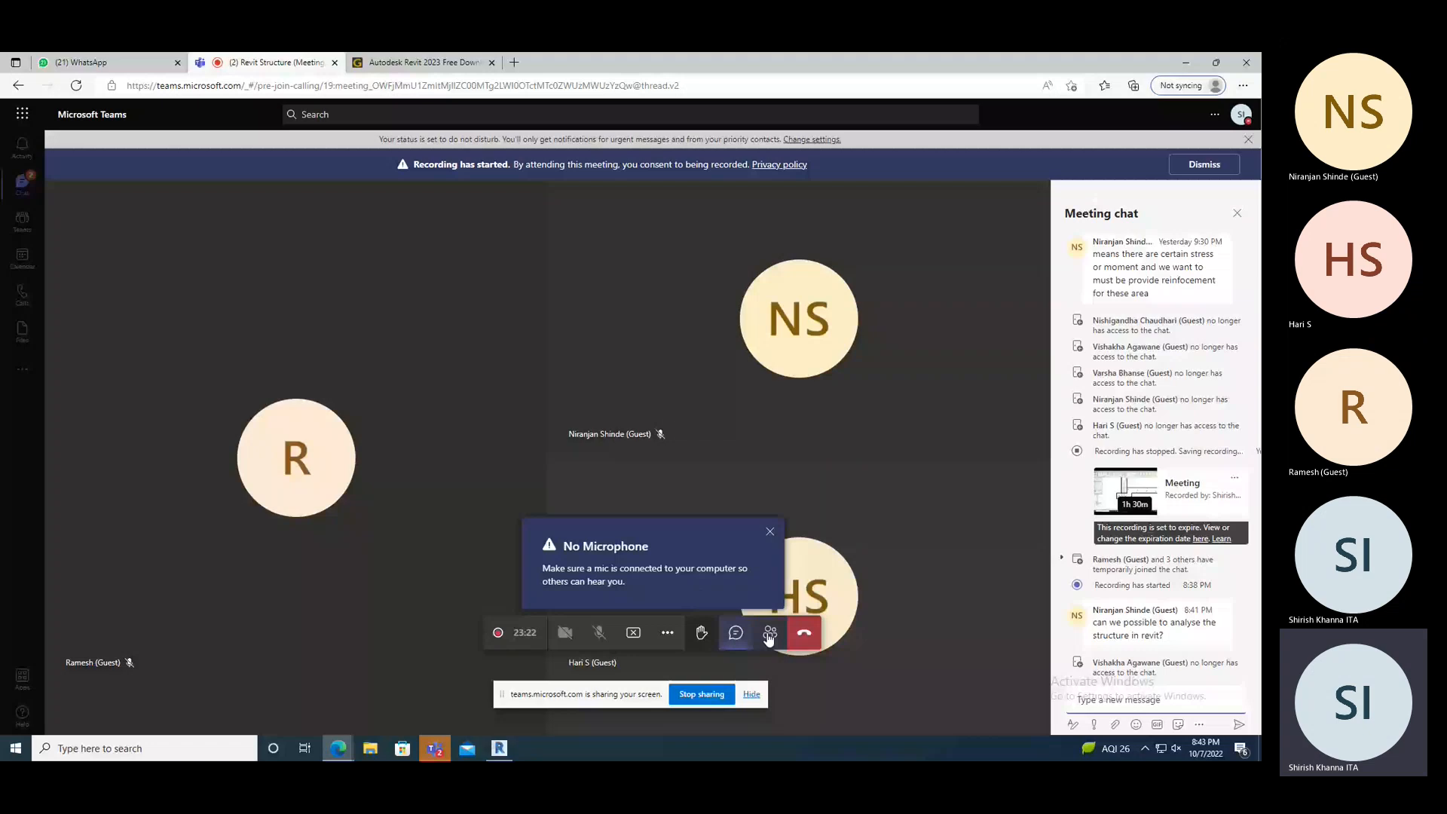
pyautogui.click(769, 634)
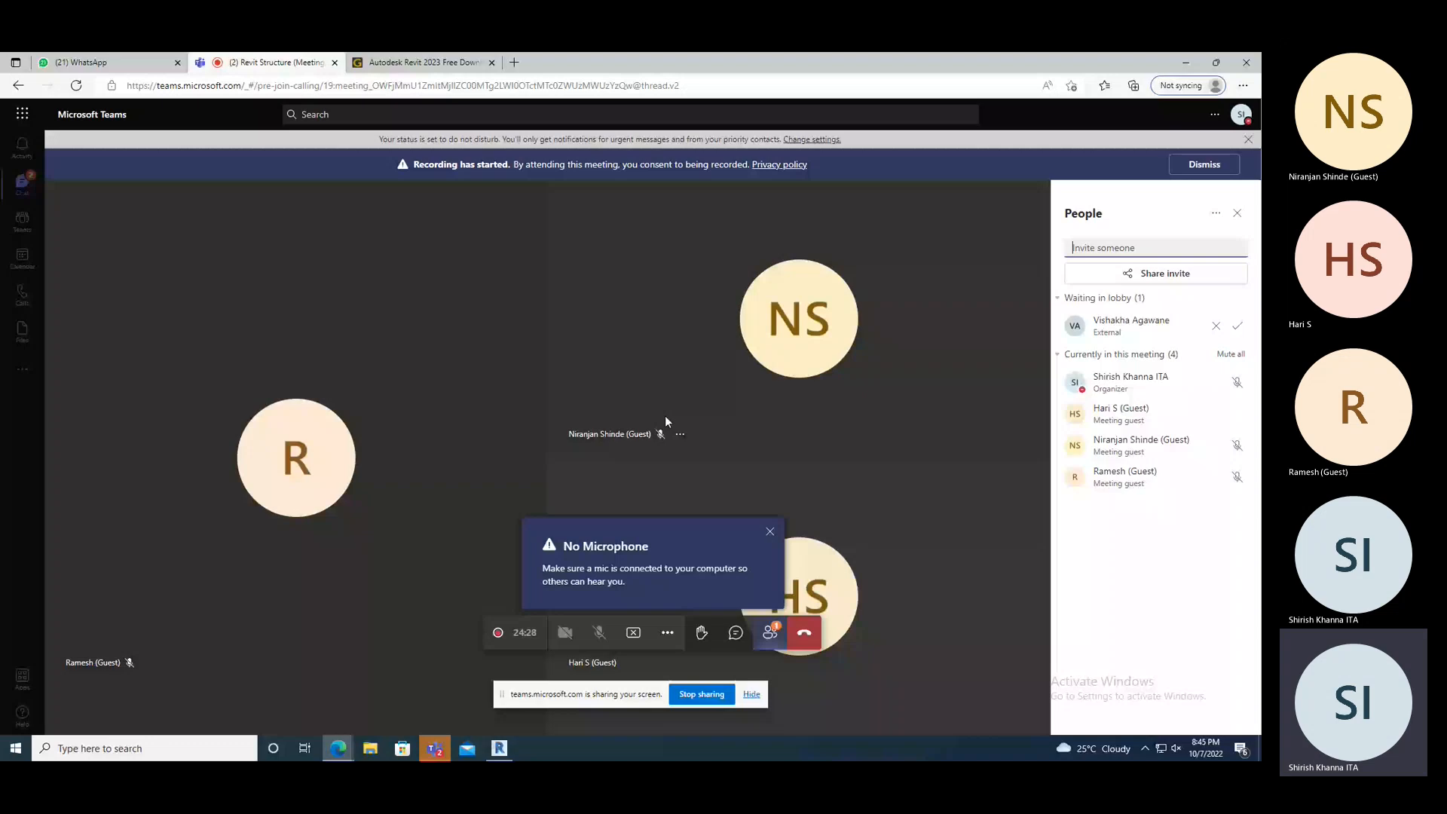
pyautogui.click(1237, 326)
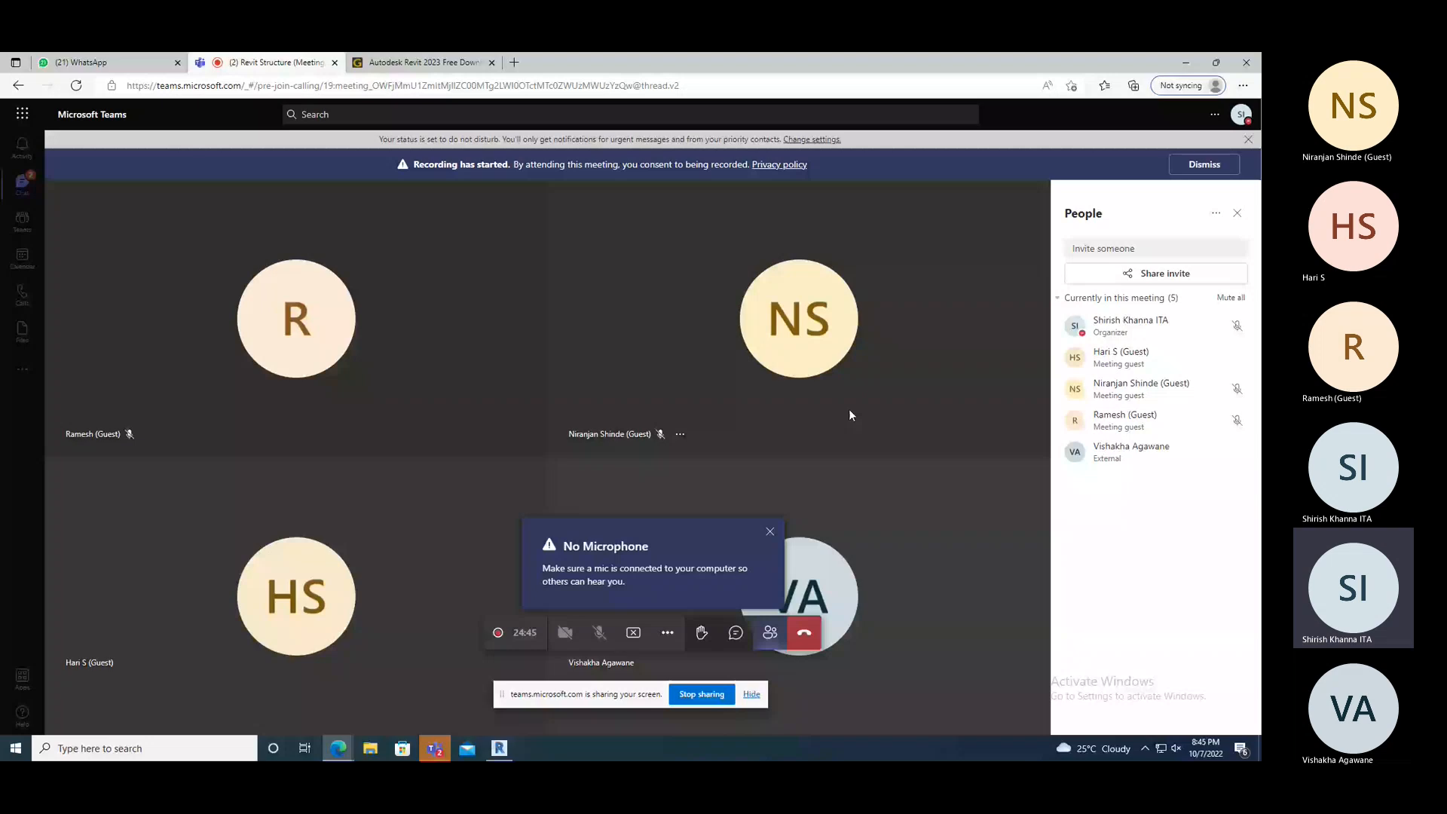
# - Switch back to Revit and raise the floor's upper-right corner to an elevation of 200 with Modify Sub Elements
pyautogui.moveTo(505, 748)
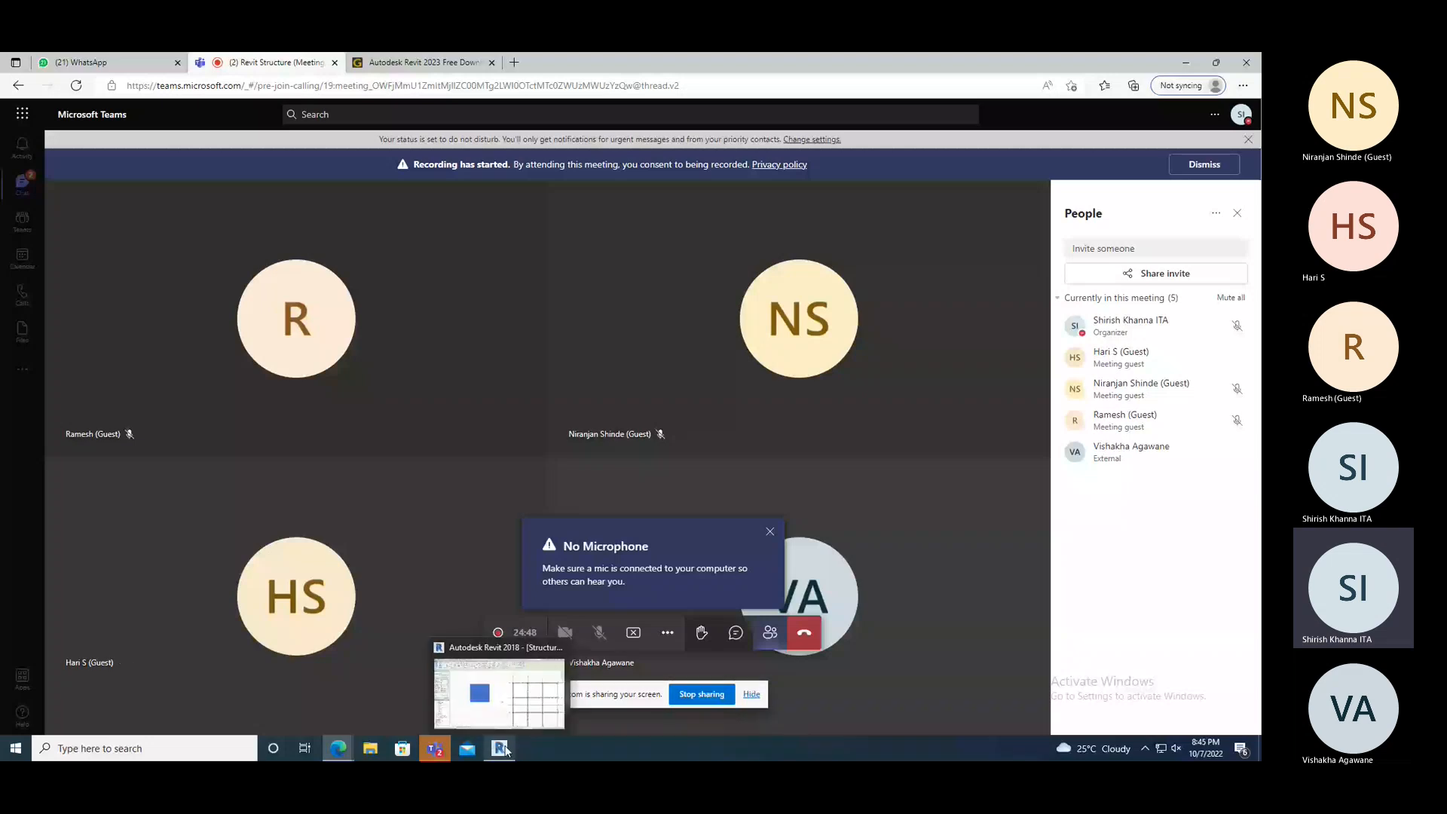
pyautogui.click(505, 748)
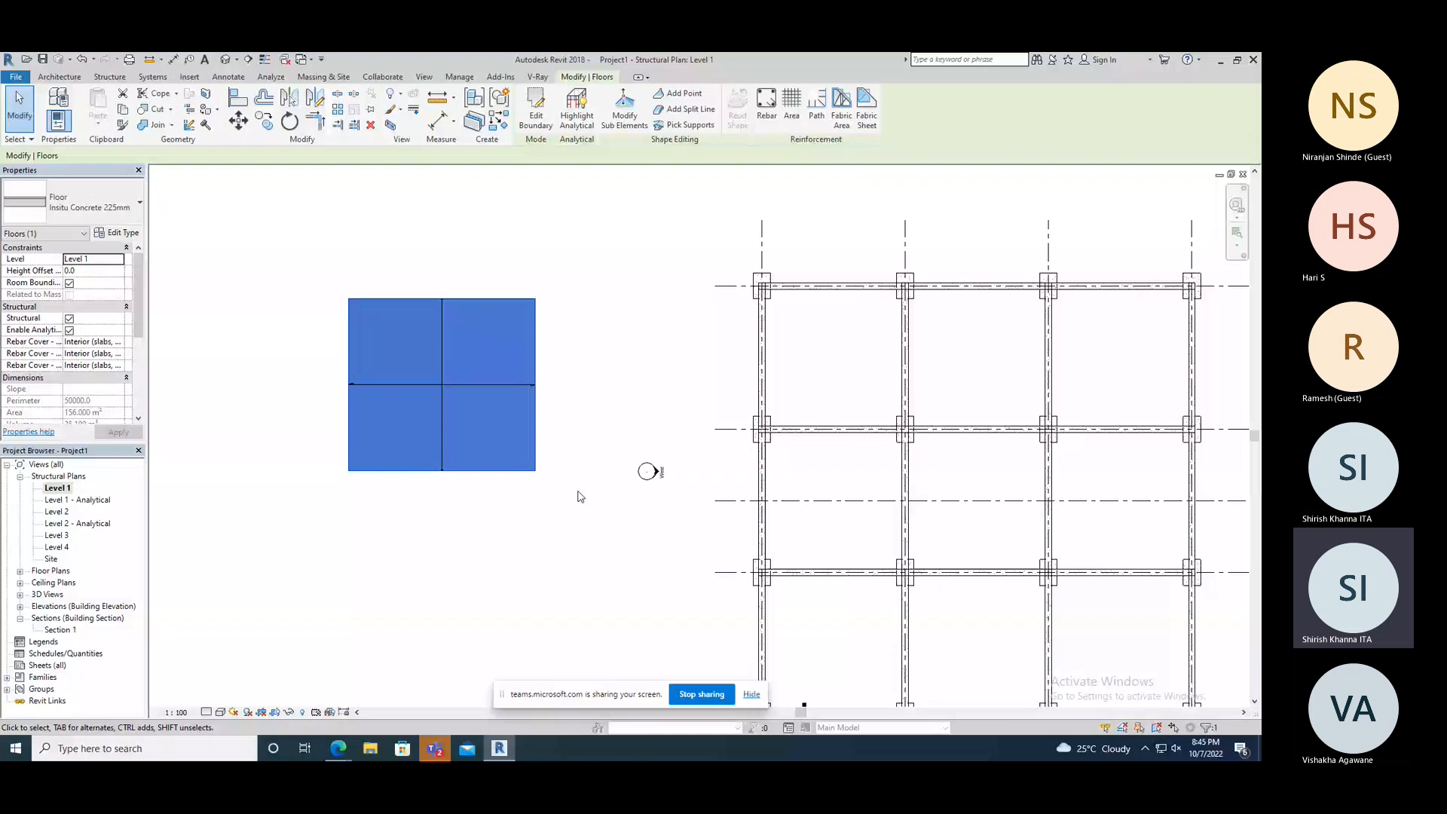
pyautogui.click(562, 340)
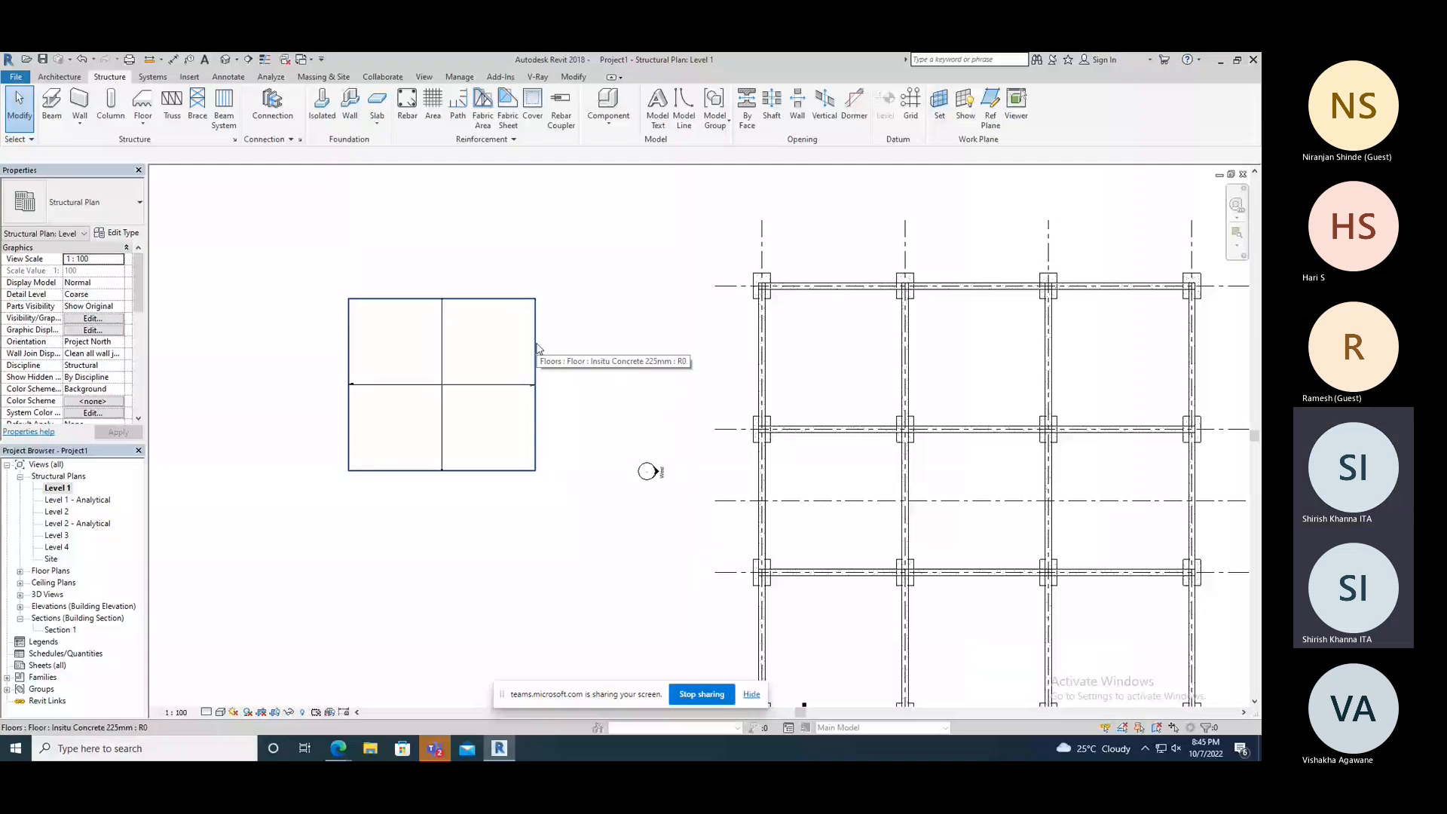
pyautogui.click(537, 348)
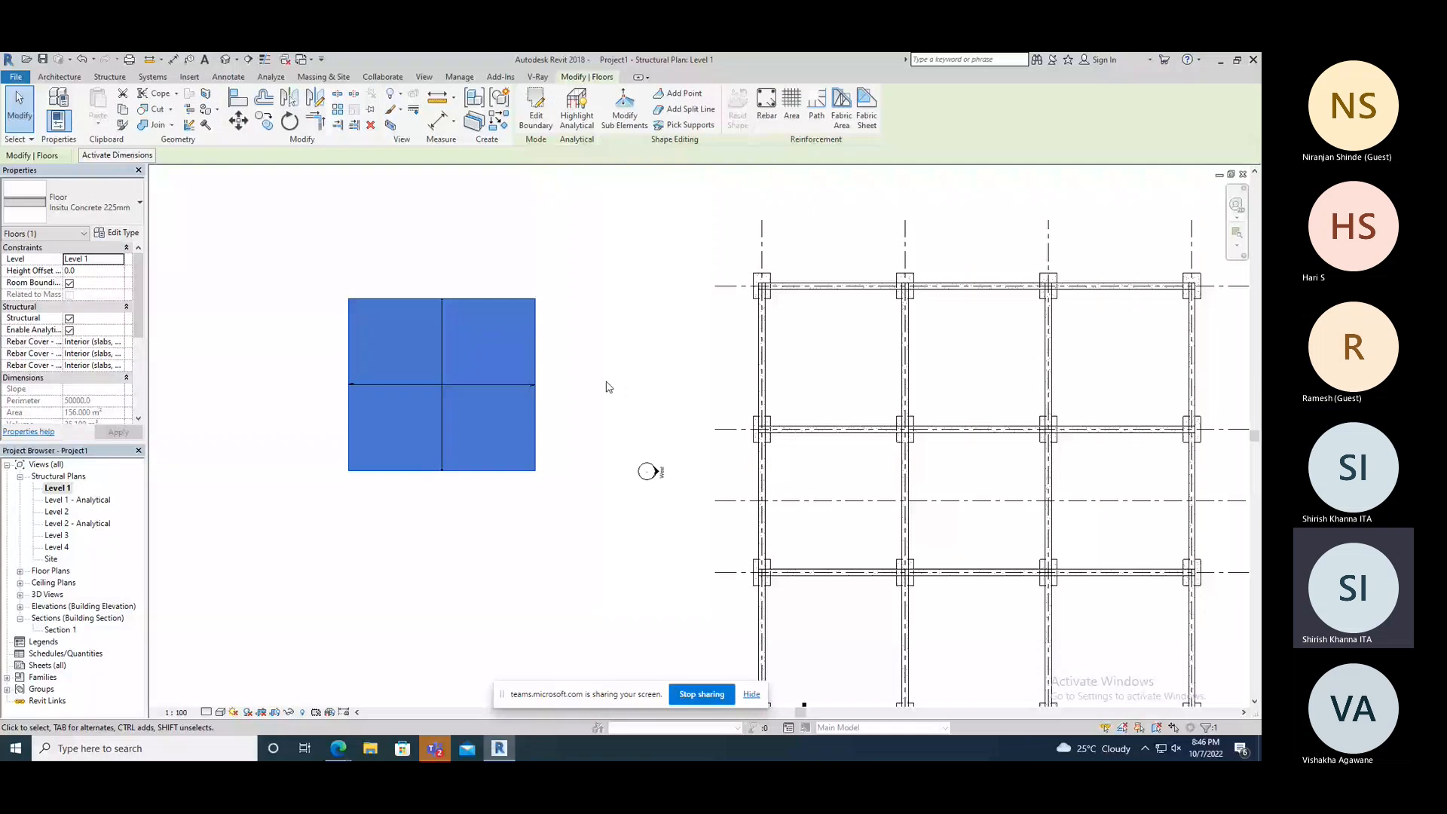
pyautogui.click(623, 121)
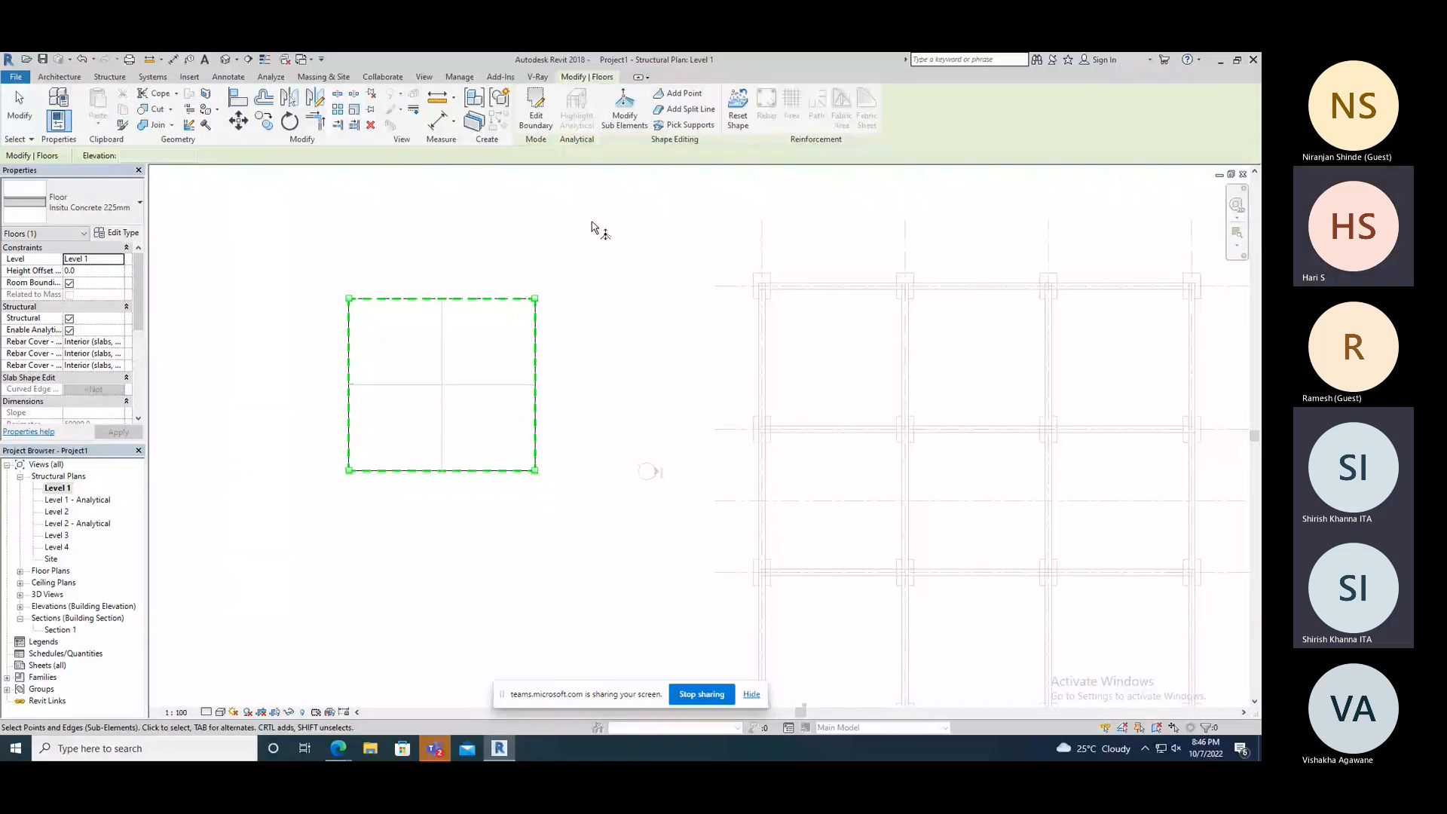
pyautogui.click(535, 299)
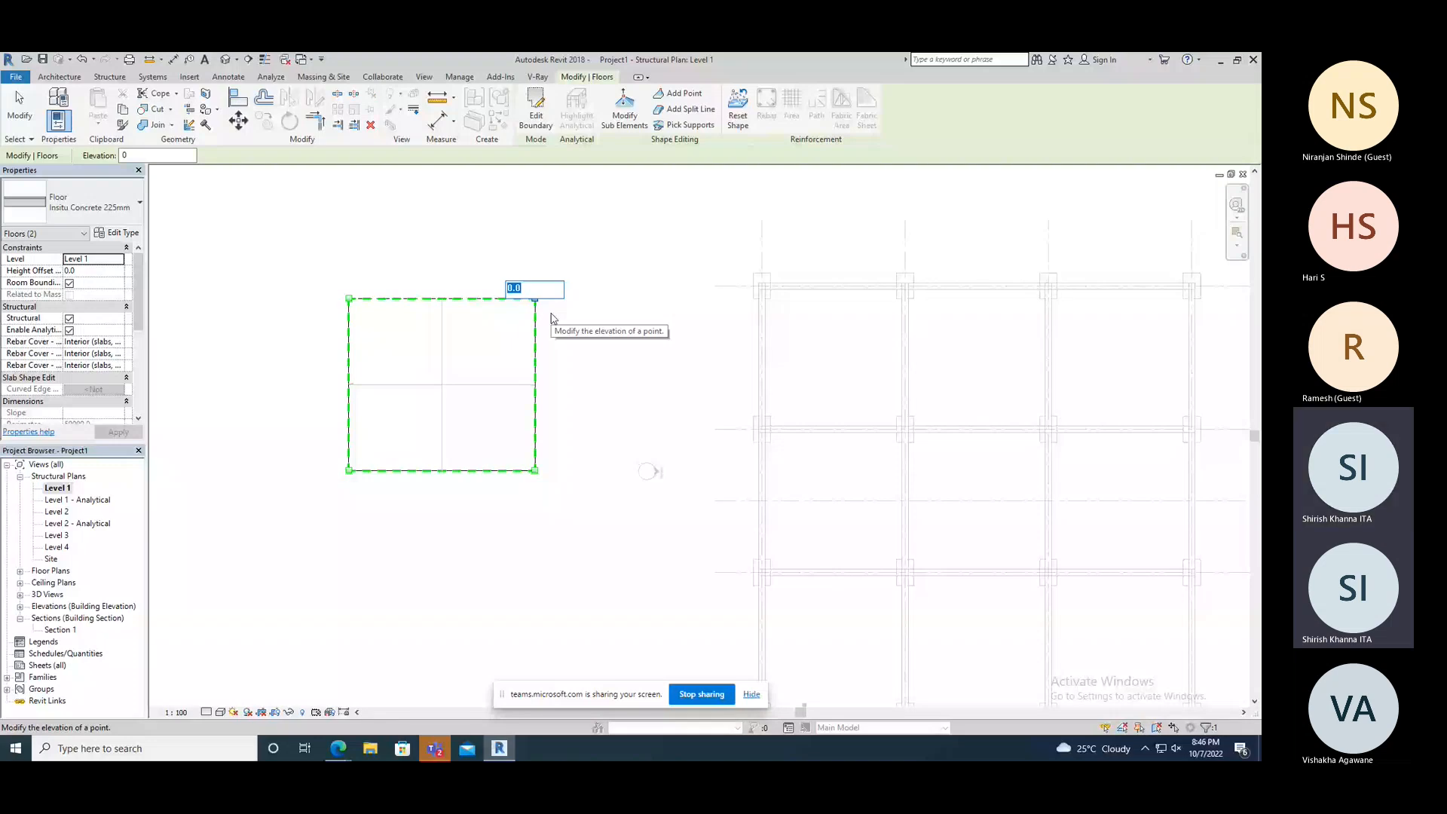
pyautogui.write('200')
pyautogui.press('Return')
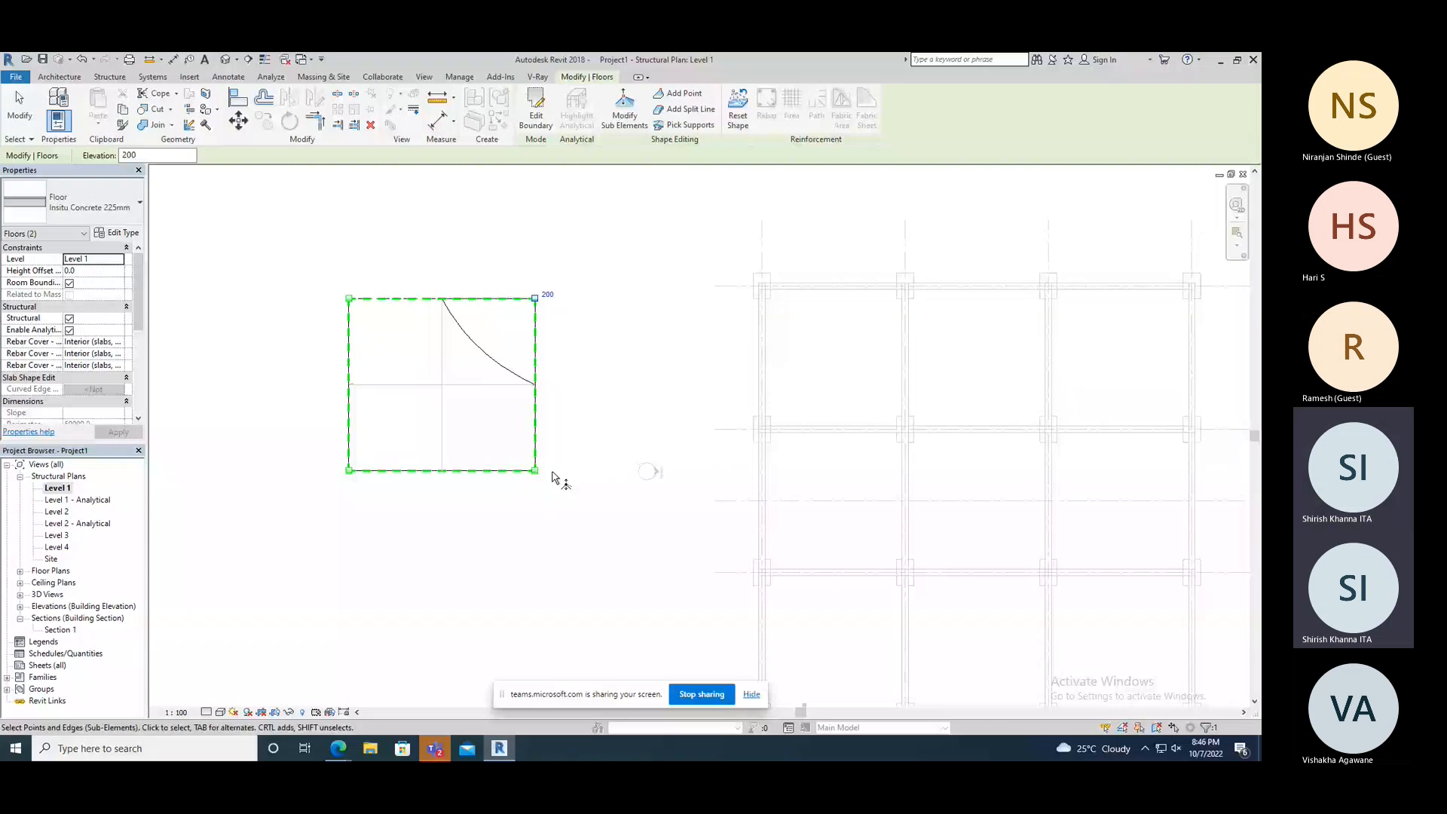
# - Raise the floor's lower-right corner point to an elevation of 200 and finish the shape editing
pyautogui.click(544, 473)
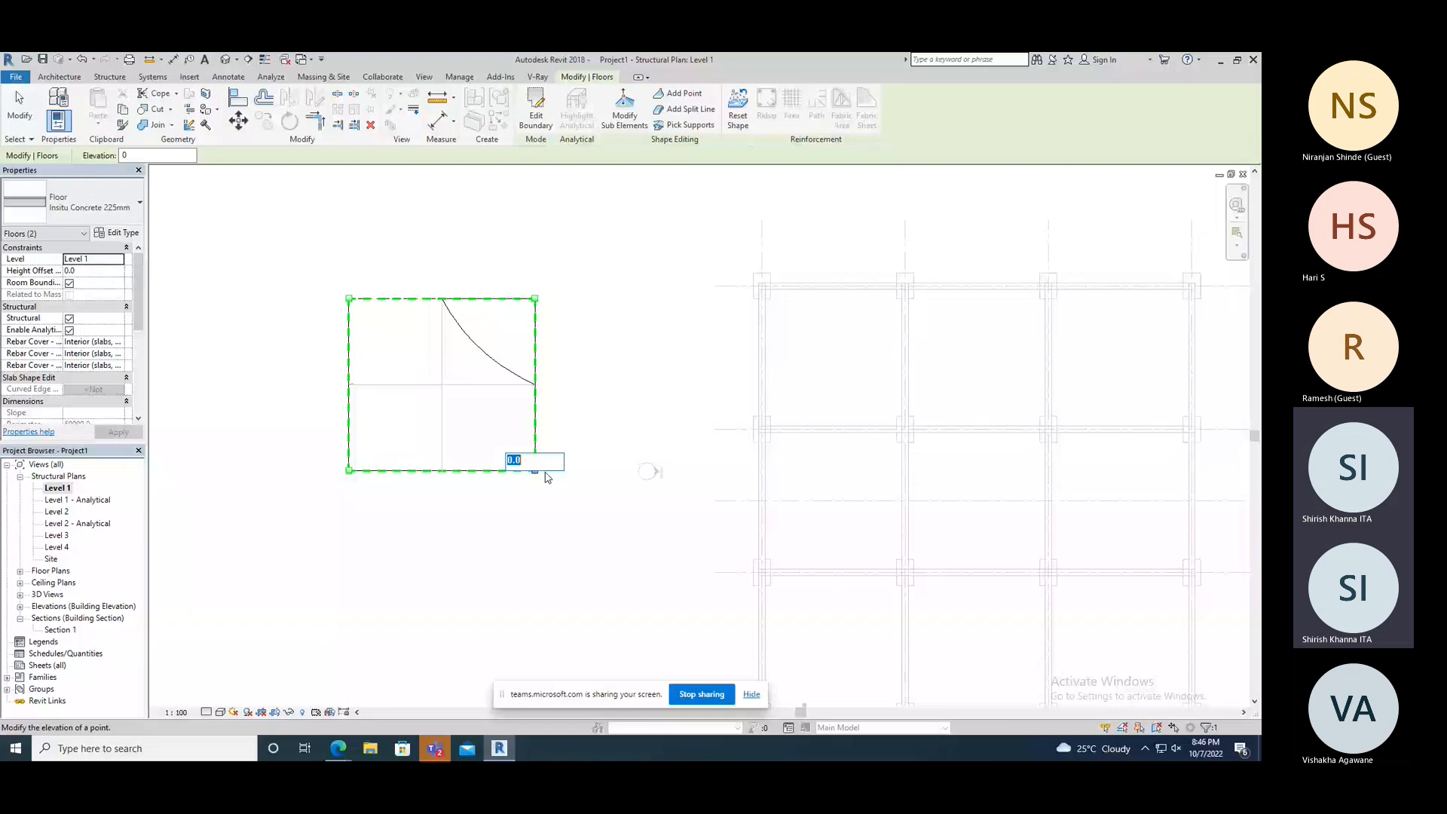
pyautogui.write('200')
pyautogui.press('Return')
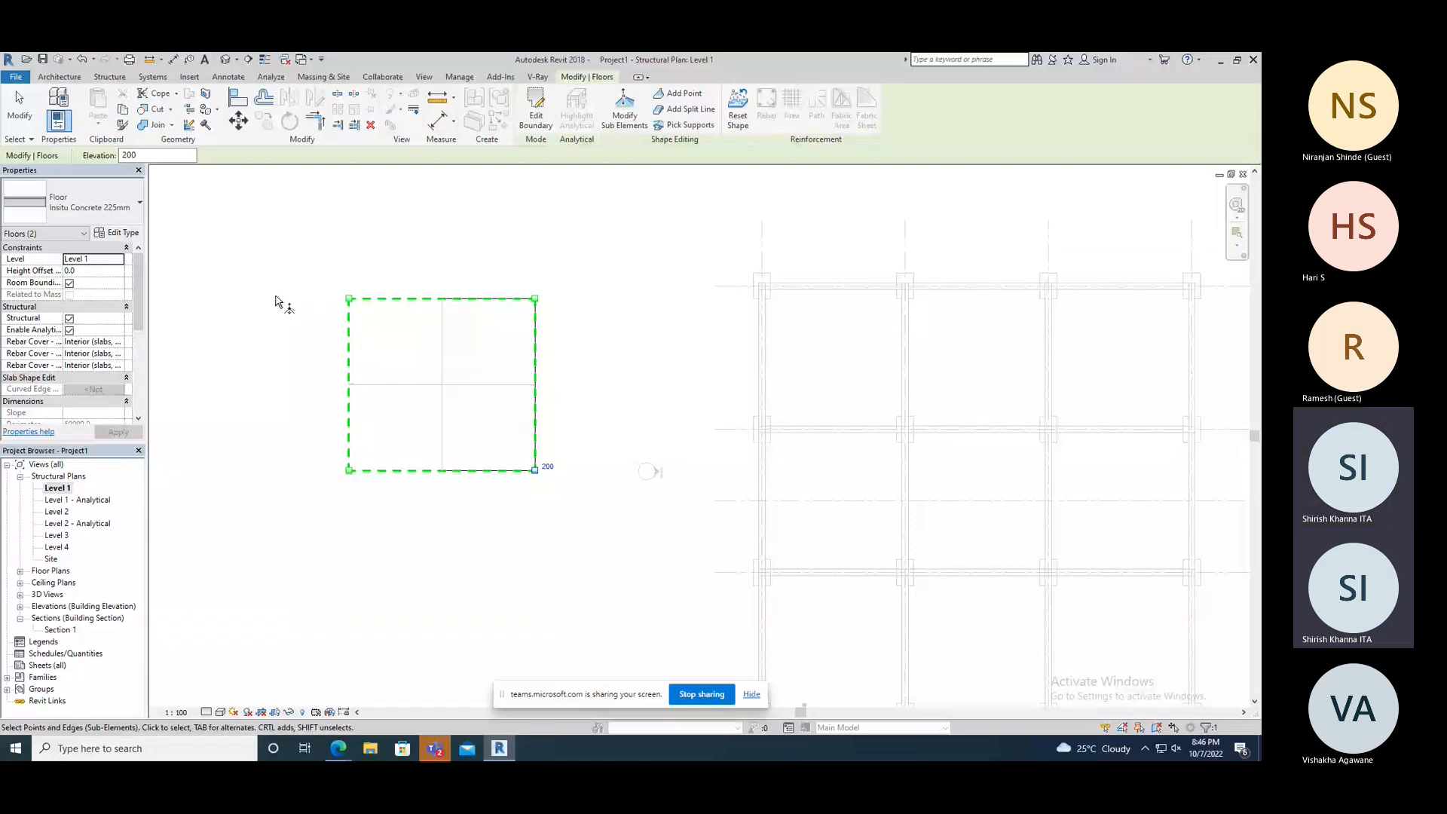
pyautogui.press('Escape')
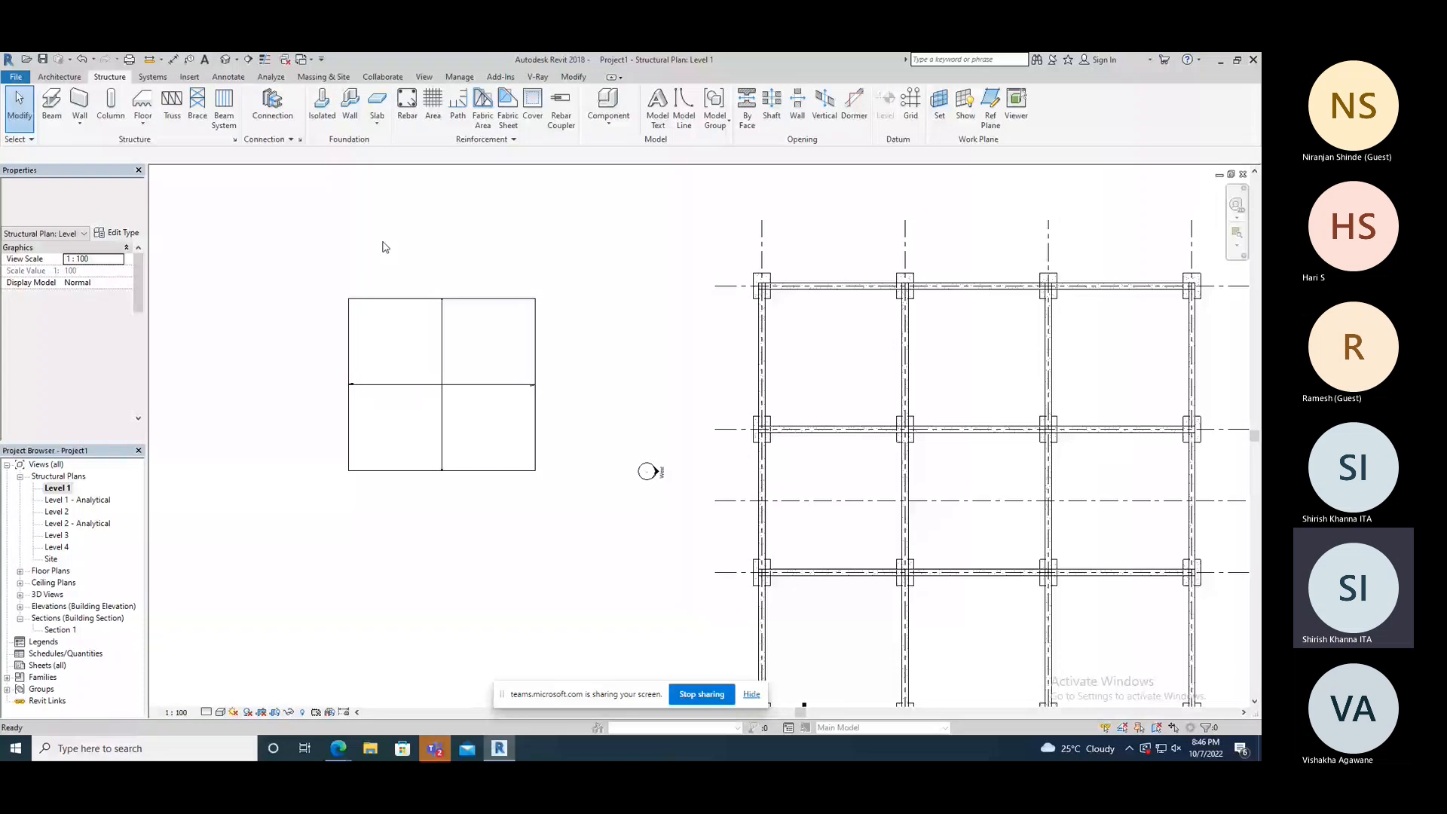
# - Cut a horizontal building section through the new floor and open that section view to inspect the slope
pyautogui.click(247, 60)
pyautogui.click(309, 351)
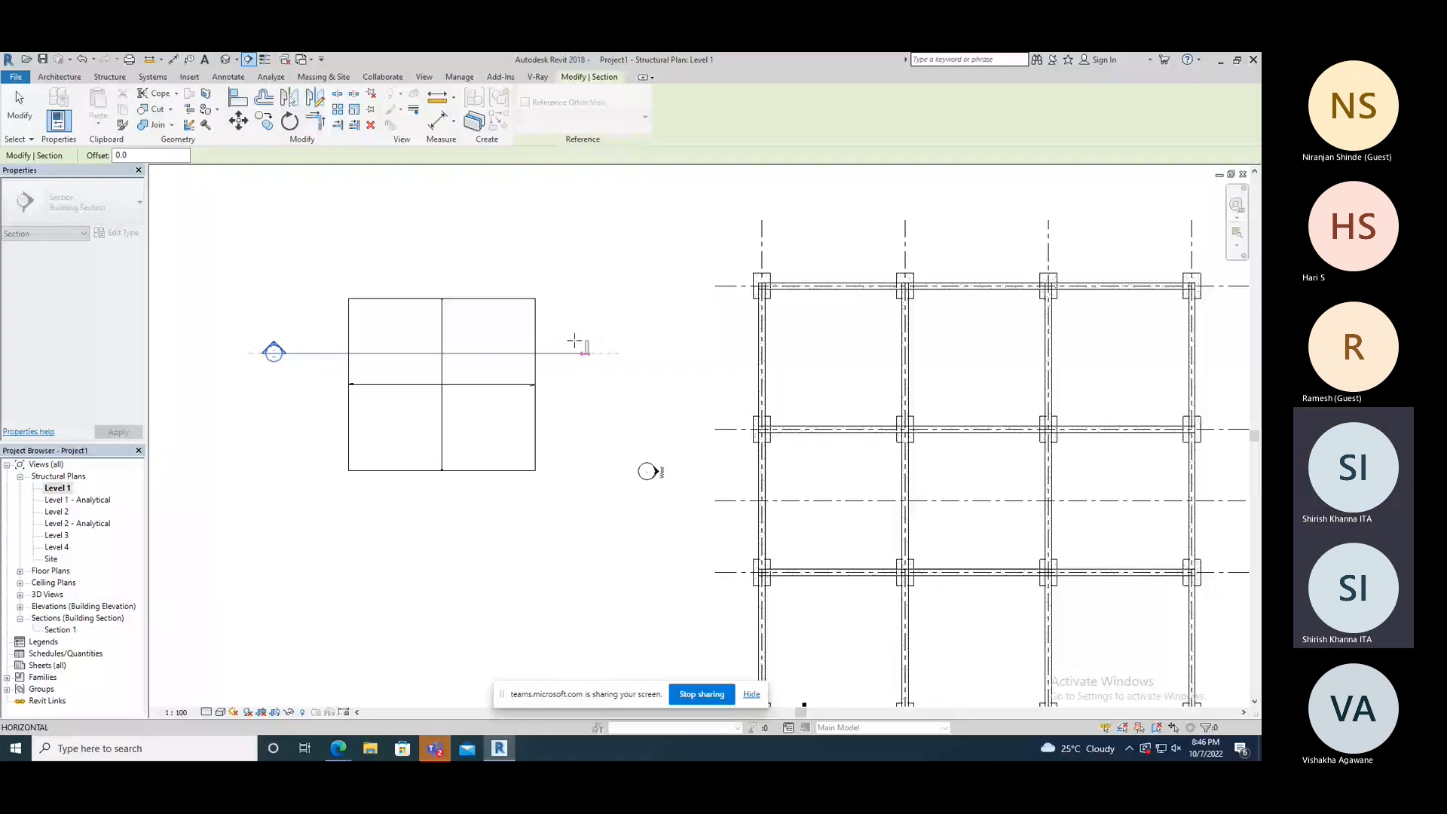
pyautogui.click(574, 342)
pyautogui.click(70, 642)
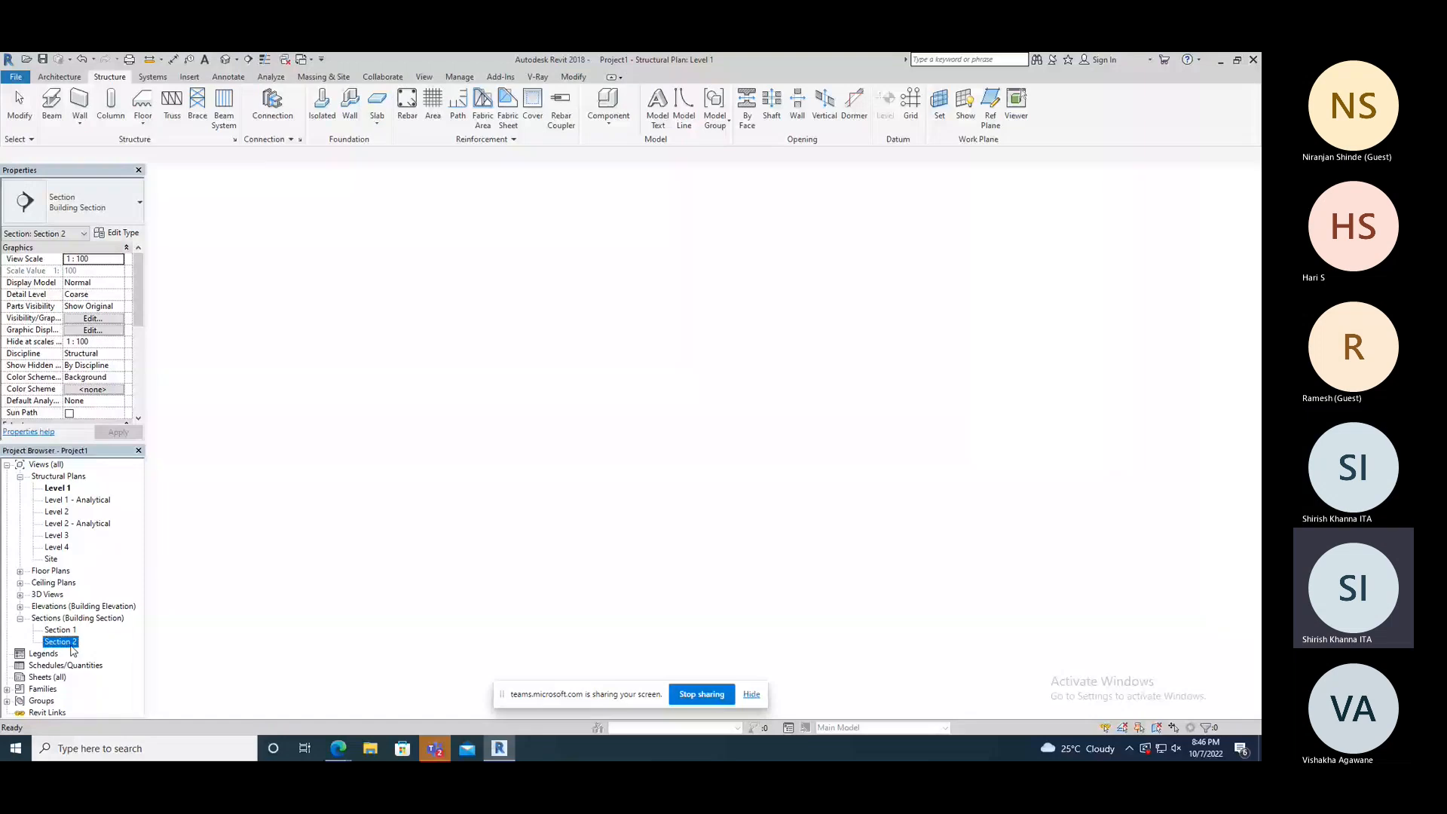
pyautogui.doubleClick(66, 642)
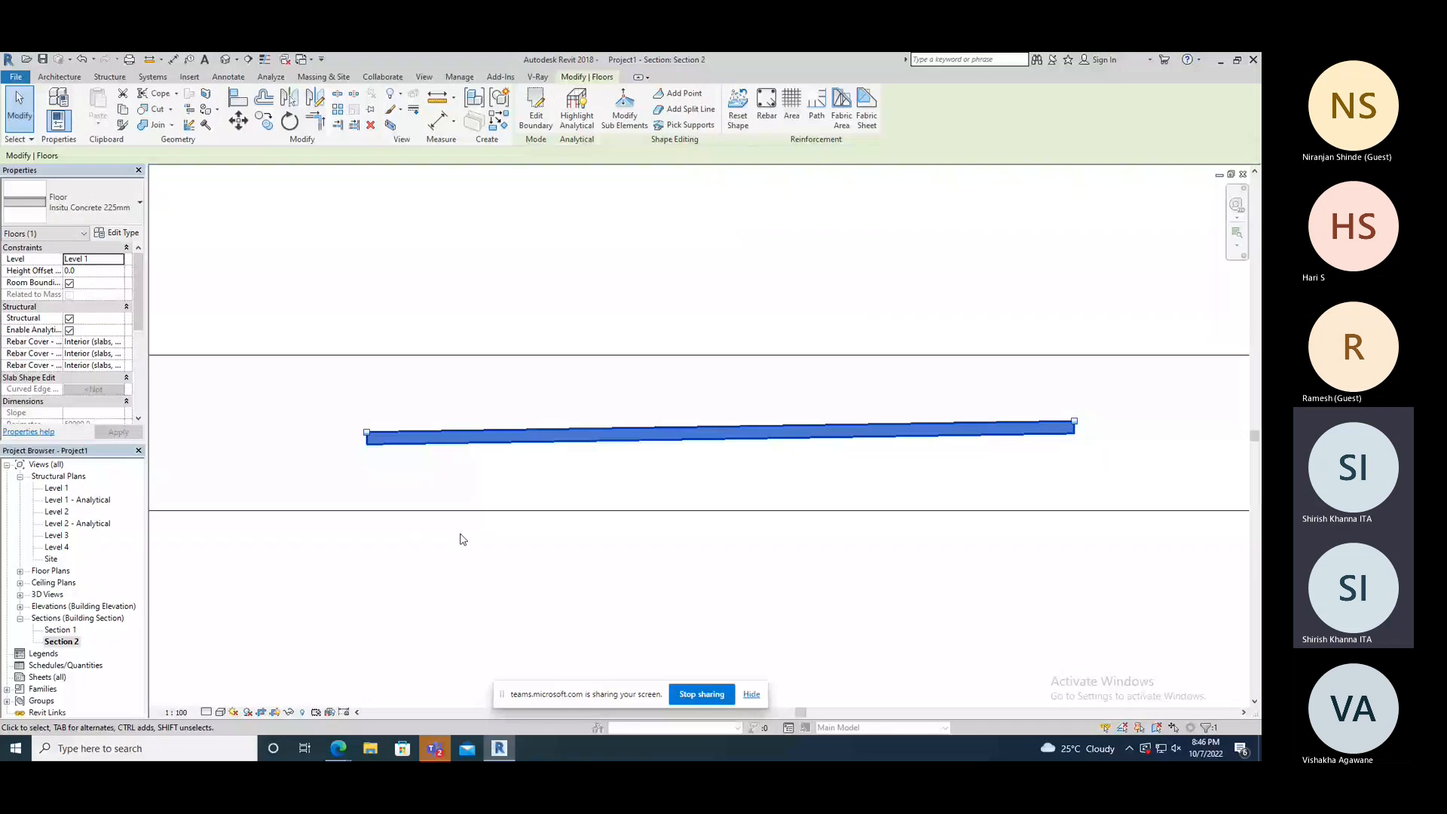
pyautogui.scroll(-2, 462, 538)
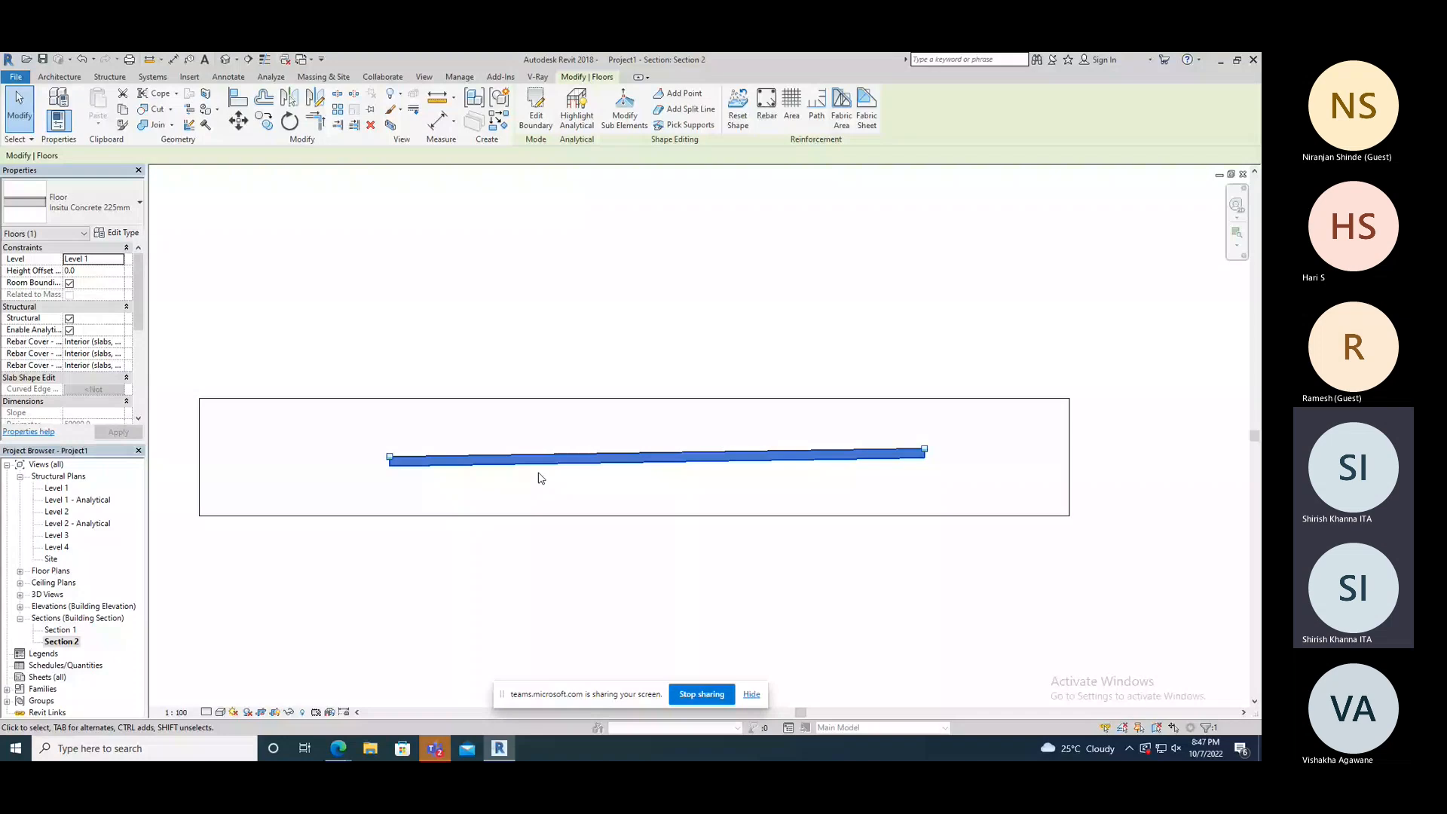
# - Return to the Level 1 plan, start a structural floor, and sketch a square boundary about 15000 wide below the first floor
pyautogui.hotkey('ctrl', 'Tab')
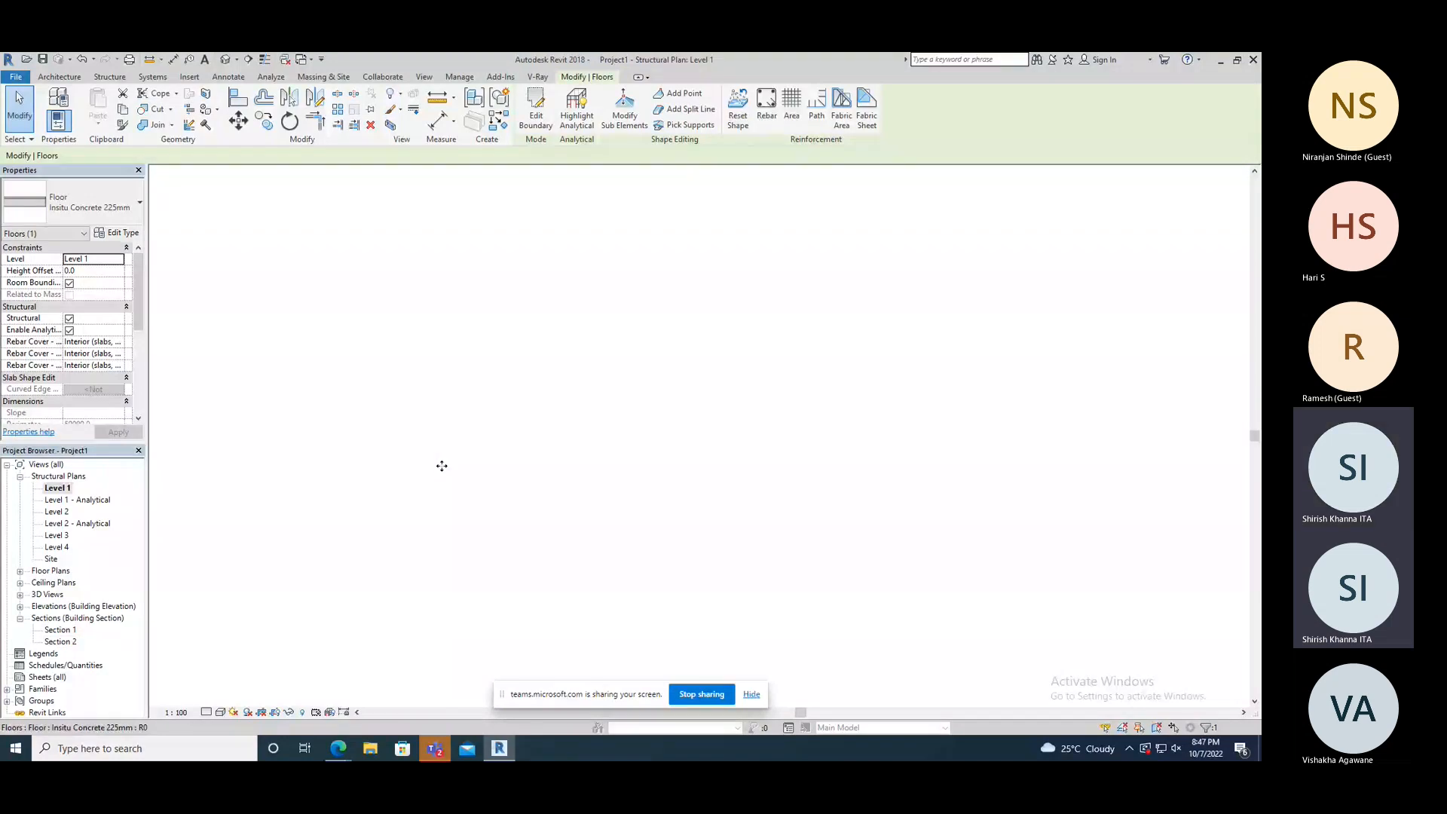
pyautogui.press('Escape')
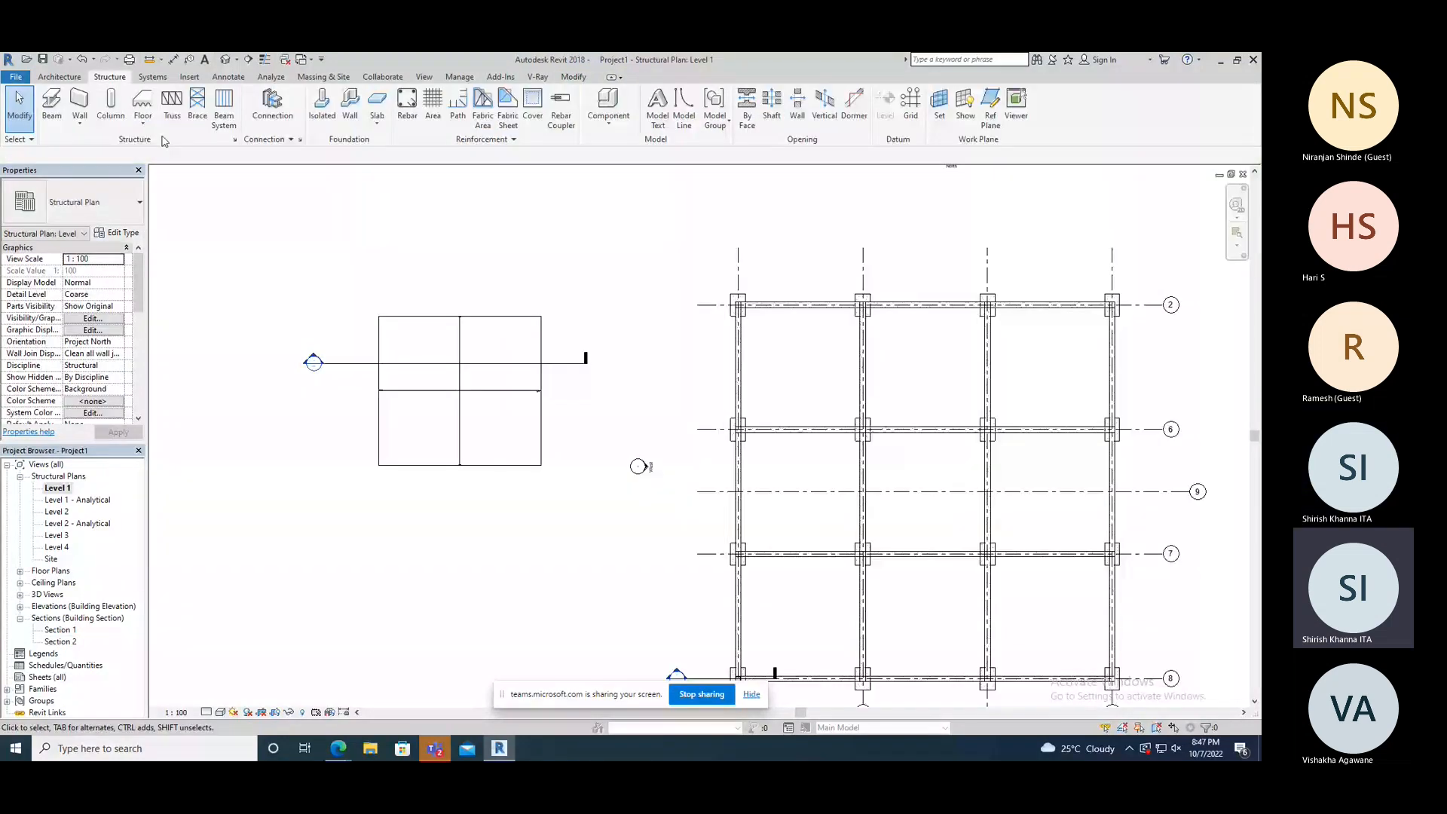
pyautogui.click(142, 103)
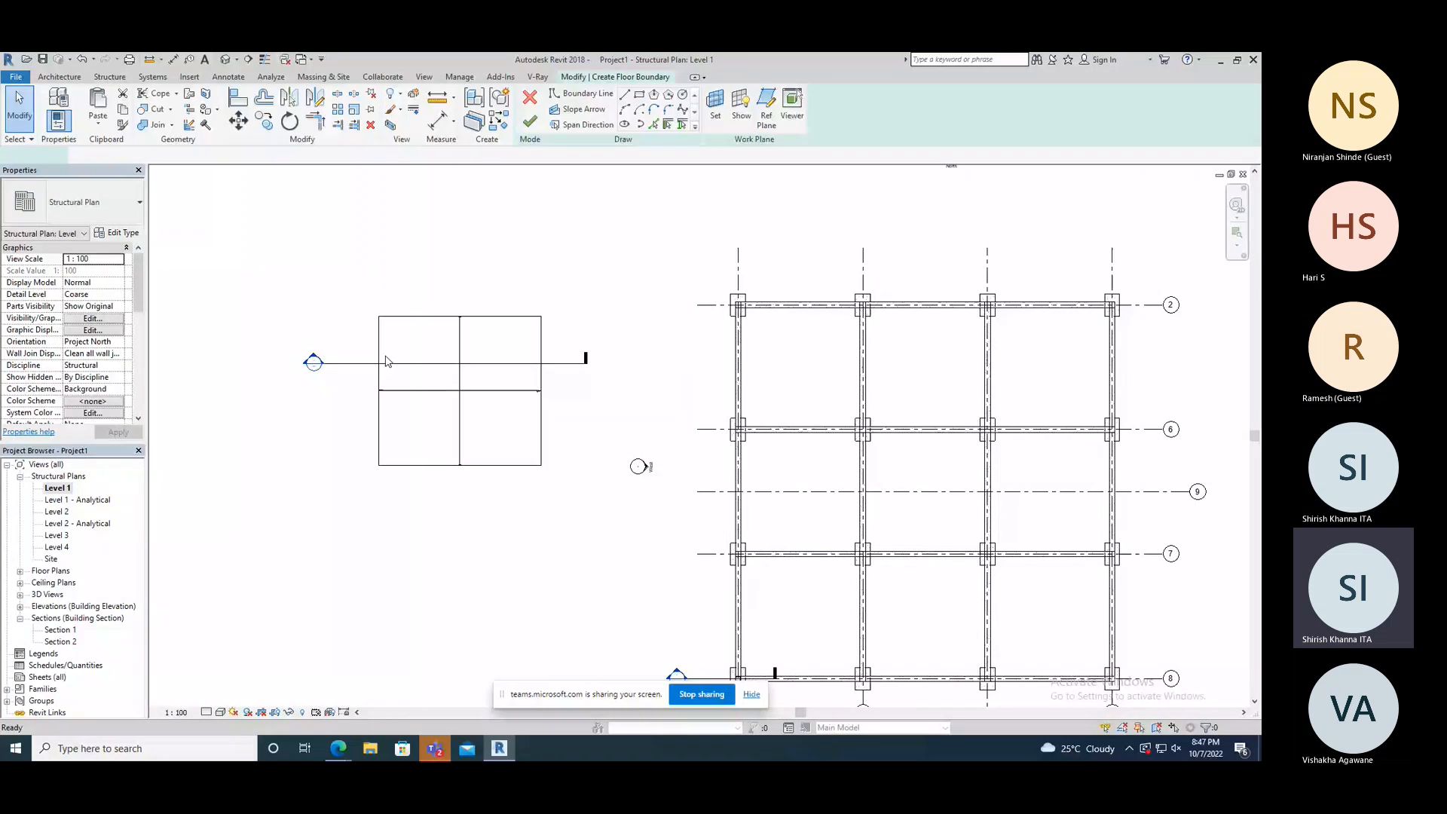
pyautogui.scroll(-1, 446, 367)
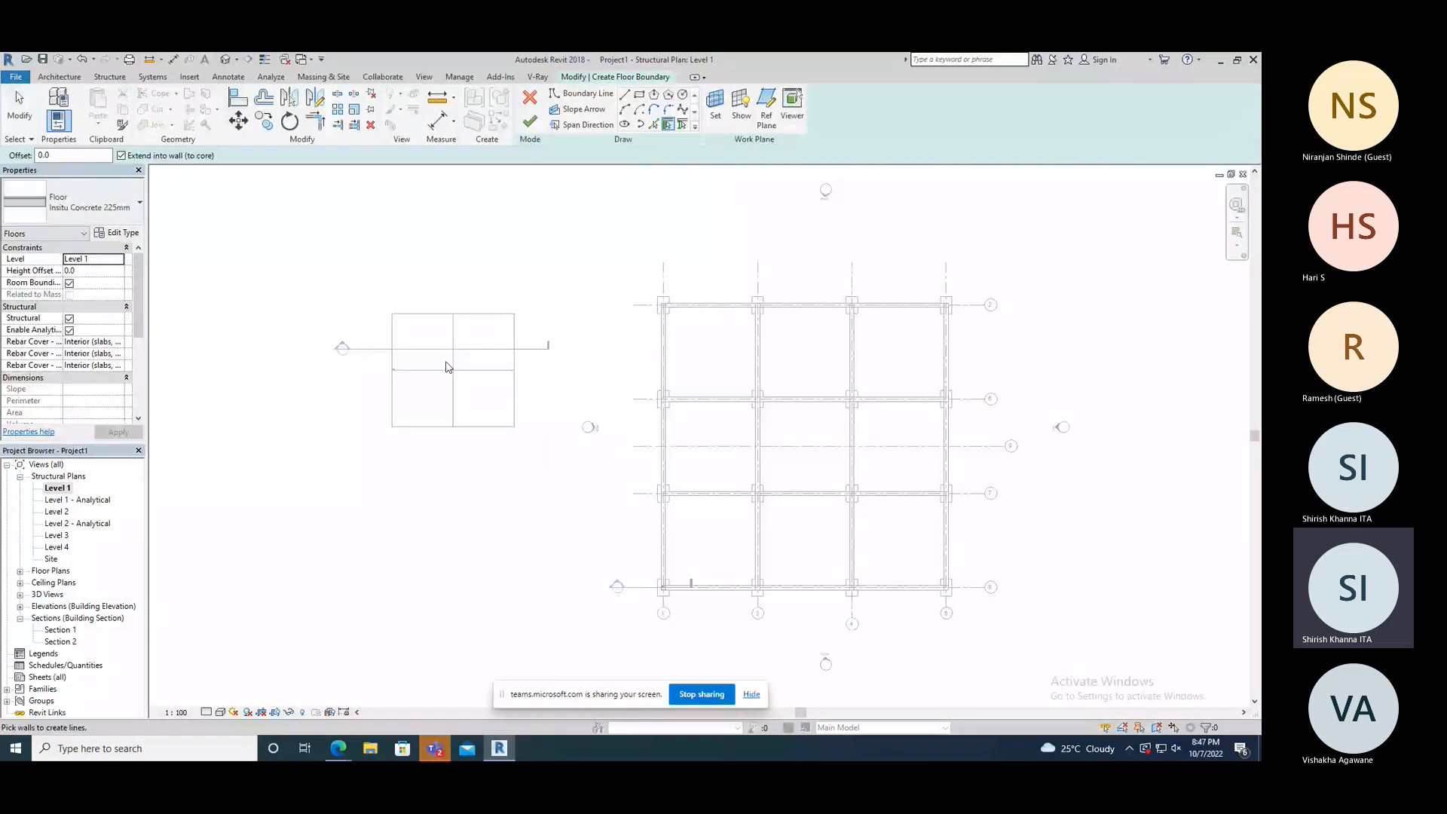
pyautogui.click(397, 475)
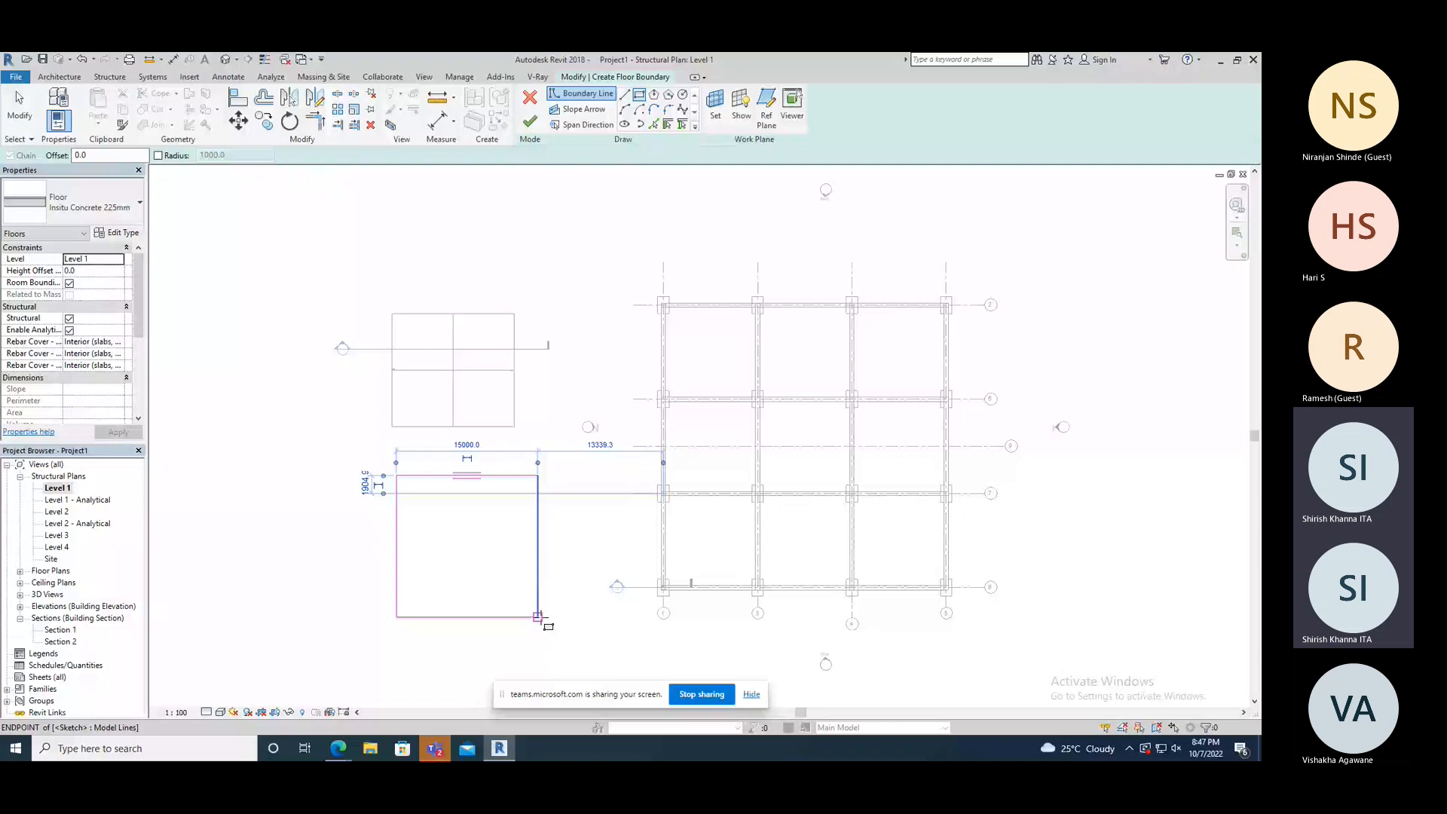
pyautogui.click(537, 616)
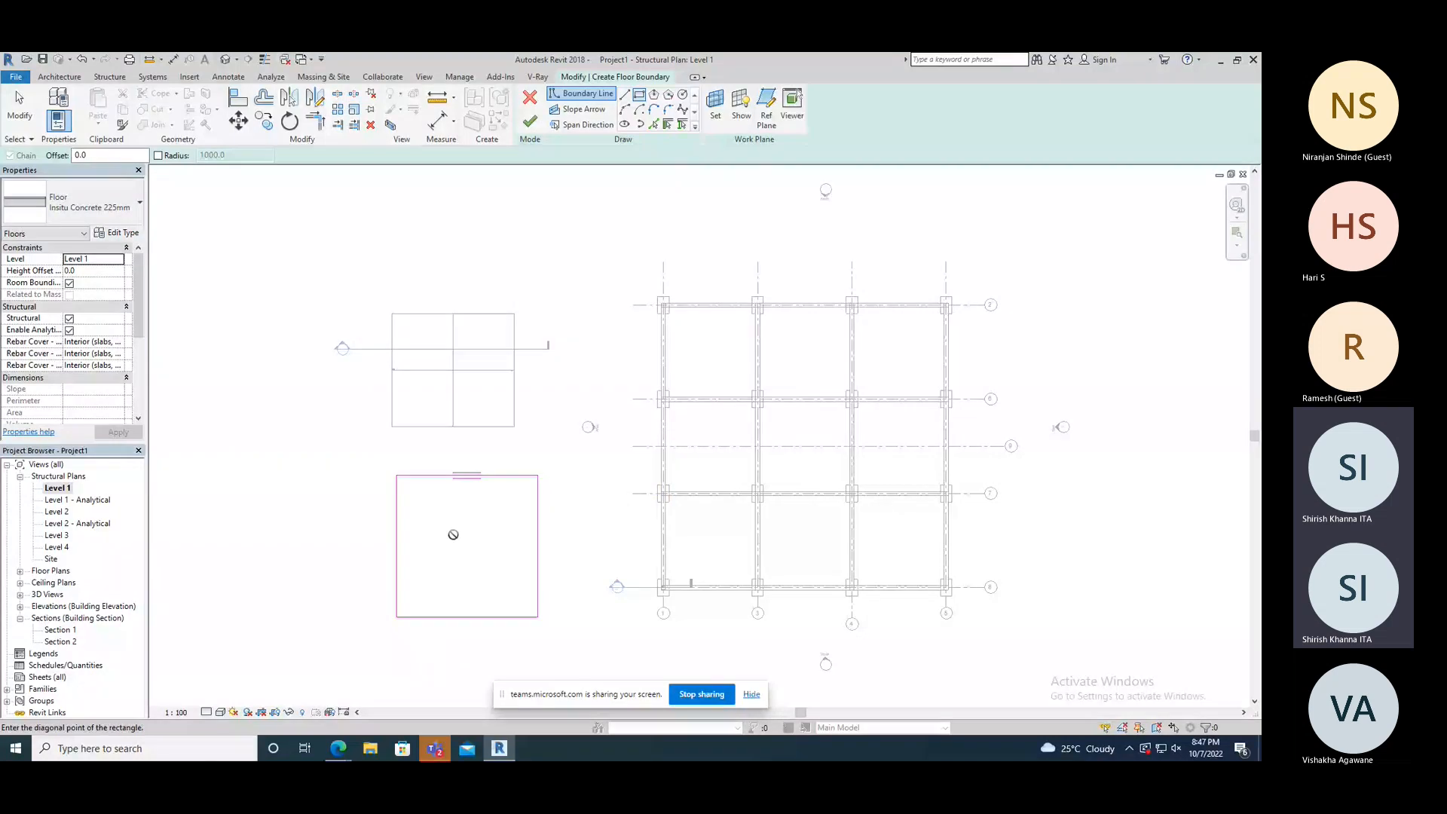
# - Sketch a smaller rectangular opening inside the square boundary and finish the floor
pyautogui.click(438, 517)
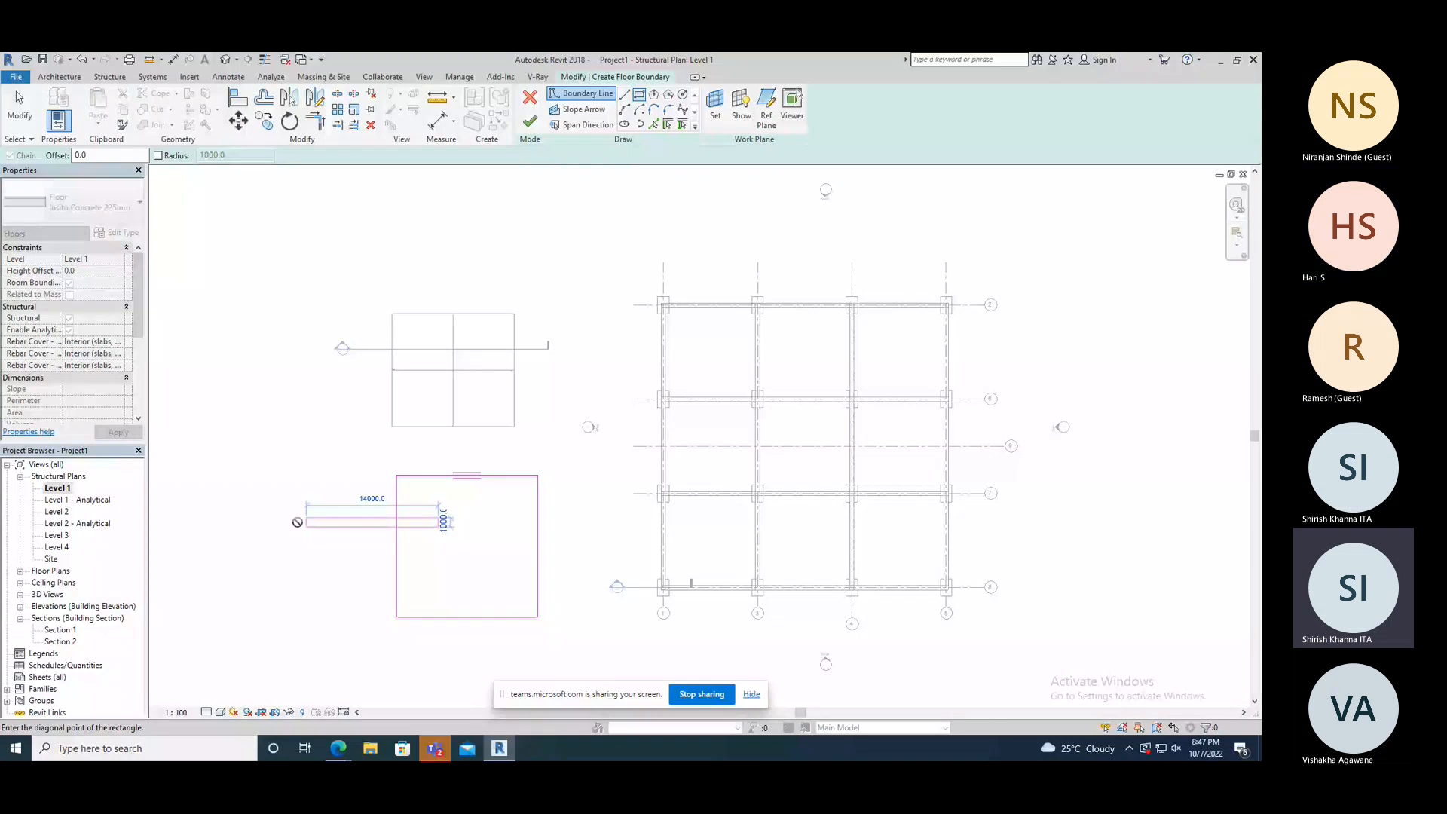
pyautogui.click(495, 556)
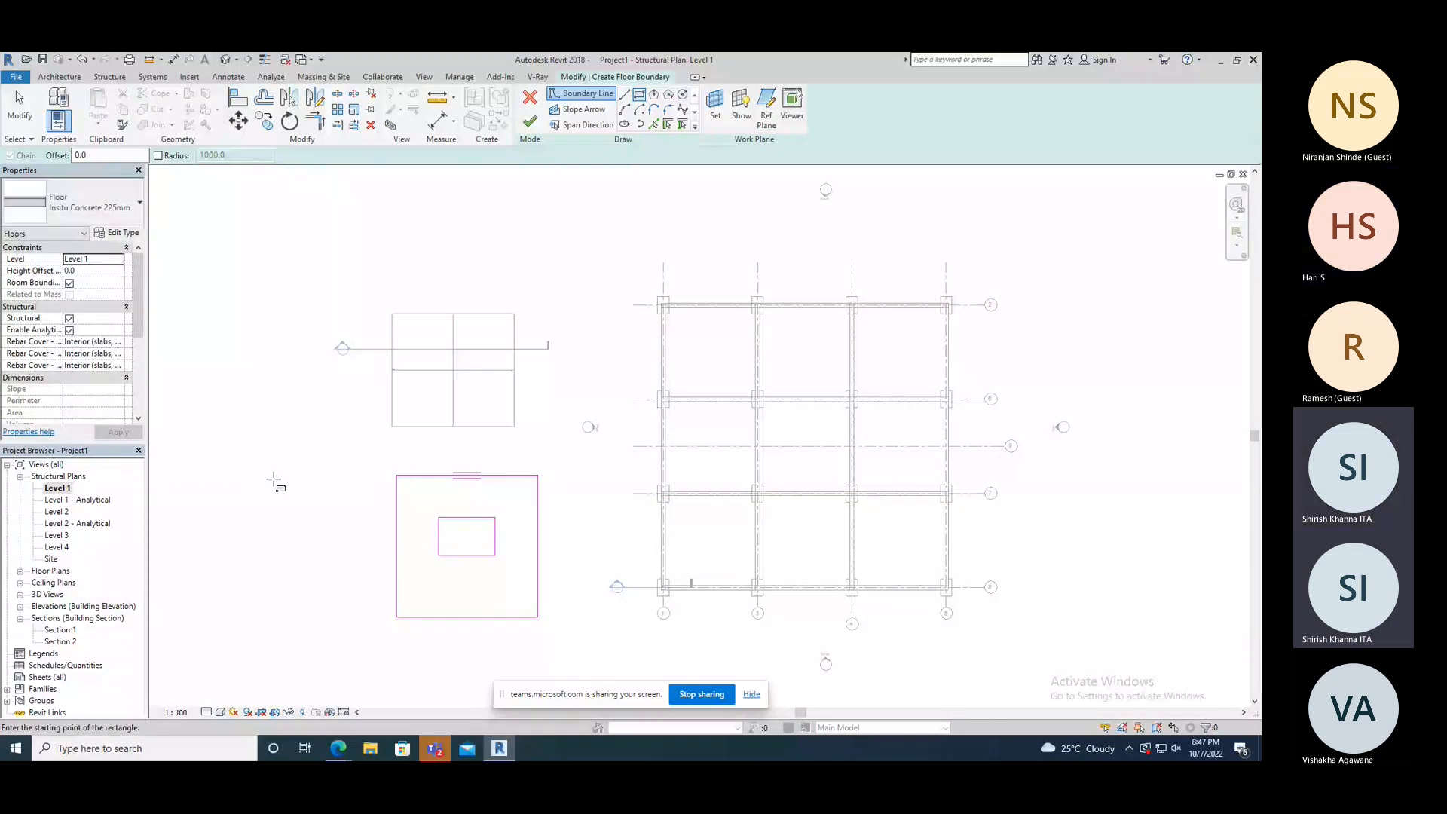
pyautogui.press('Escape')
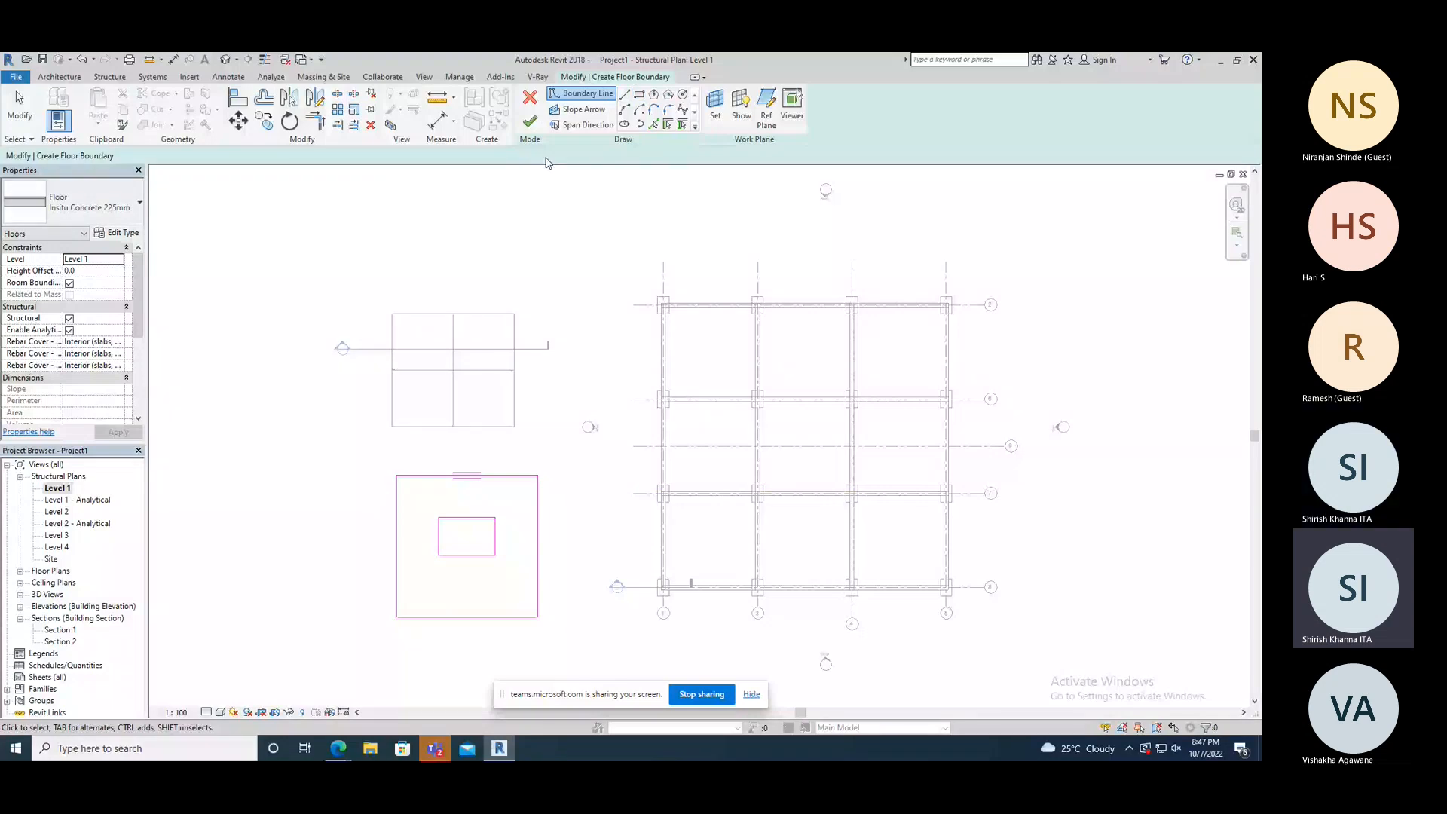
pyautogui.click(530, 121)
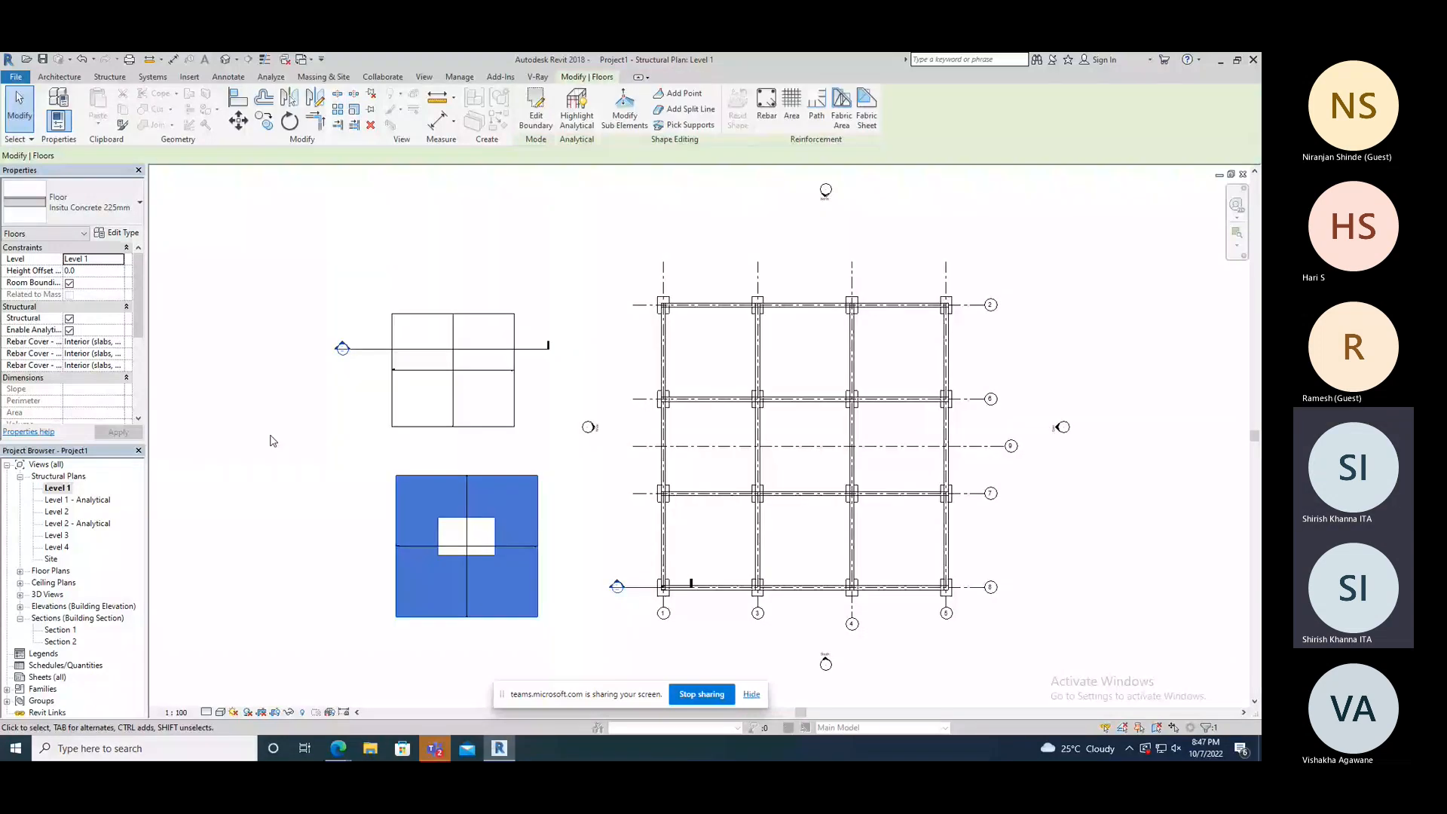
pyautogui.click(273, 441)
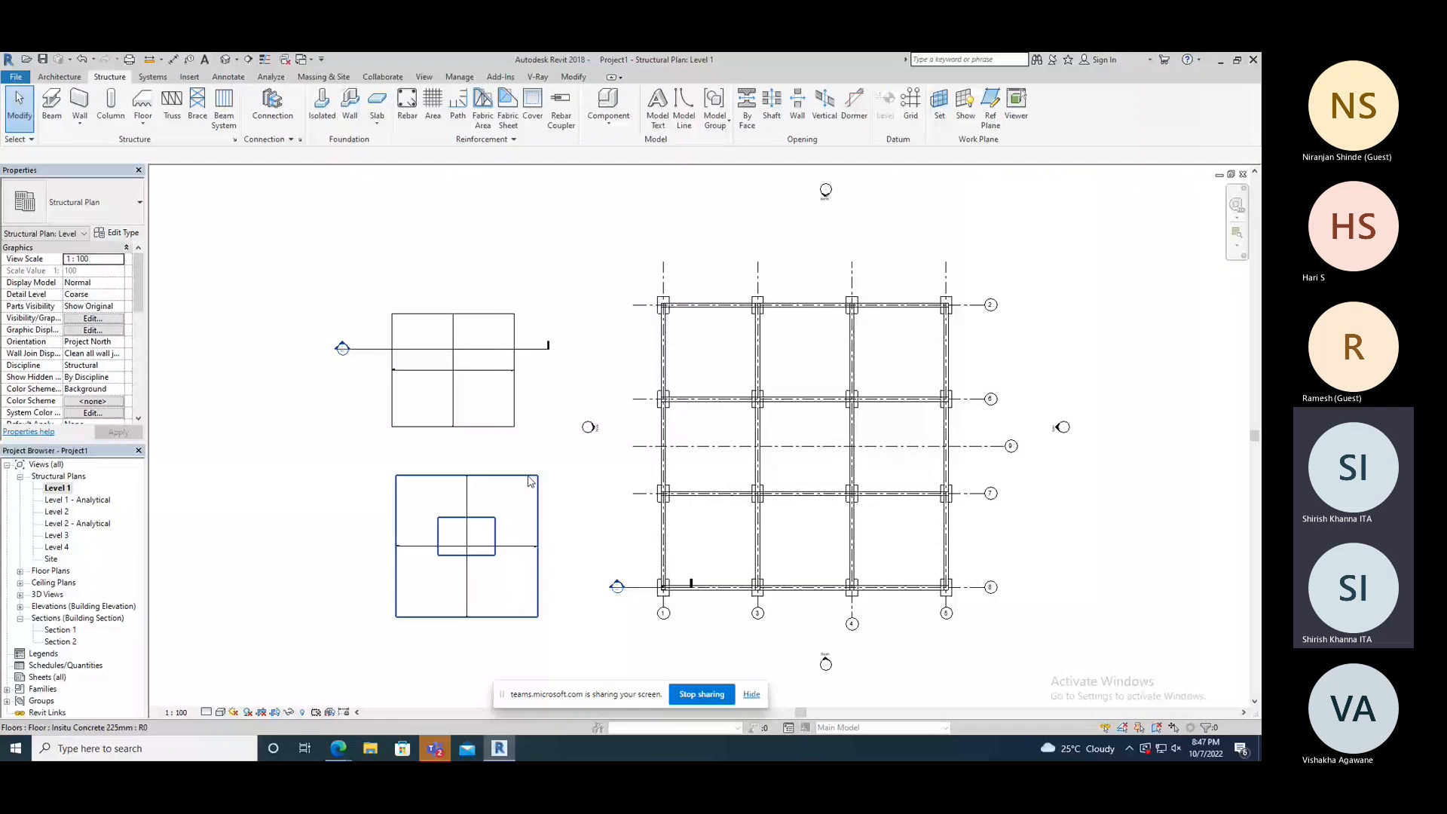
# - Use Modify Sub Elements on the new floor to lower the opening's upper-left corner point to an elevation of -100
pyautogui.click(529, 477)
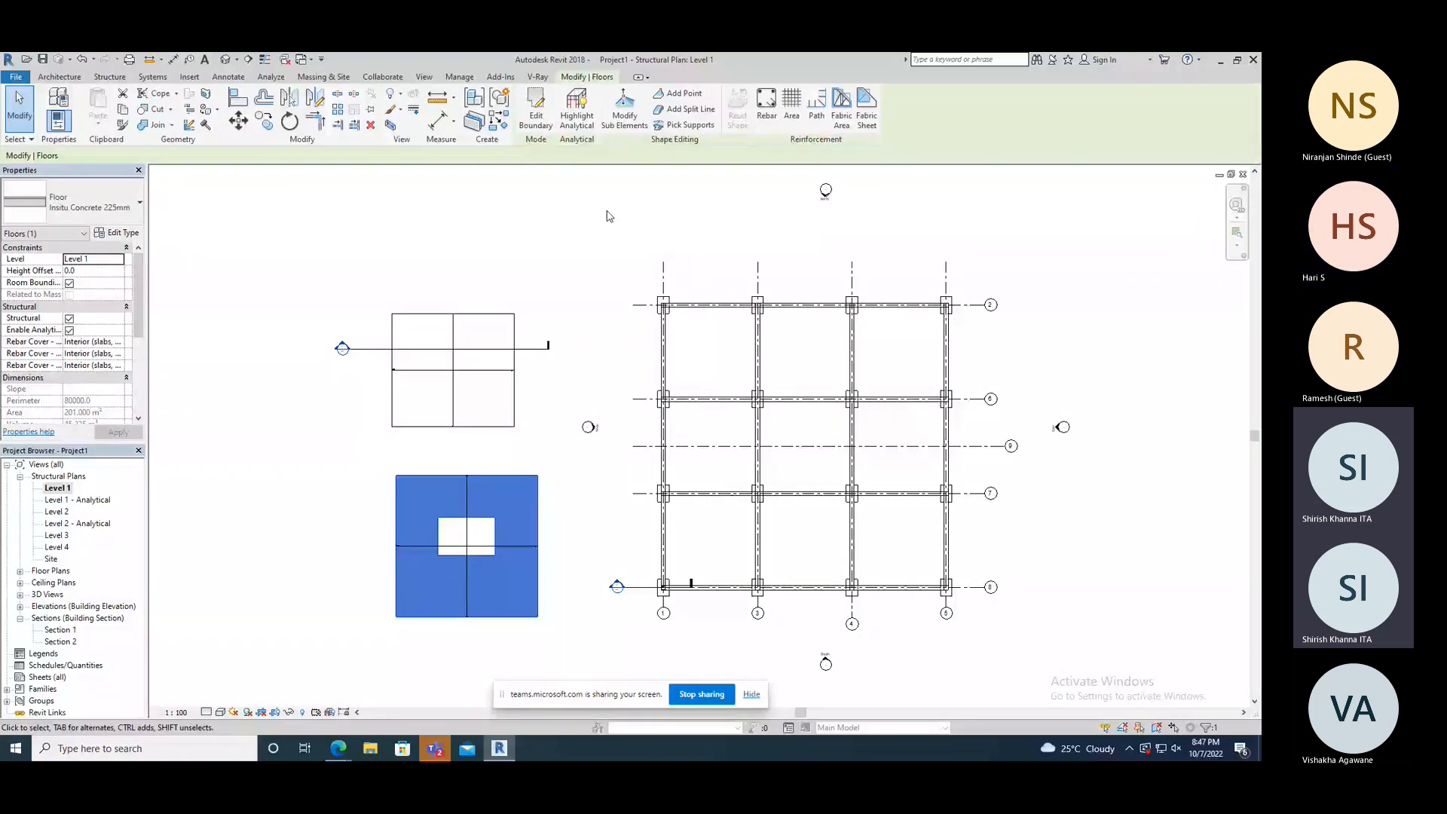
pyautogui.click(625, 110)
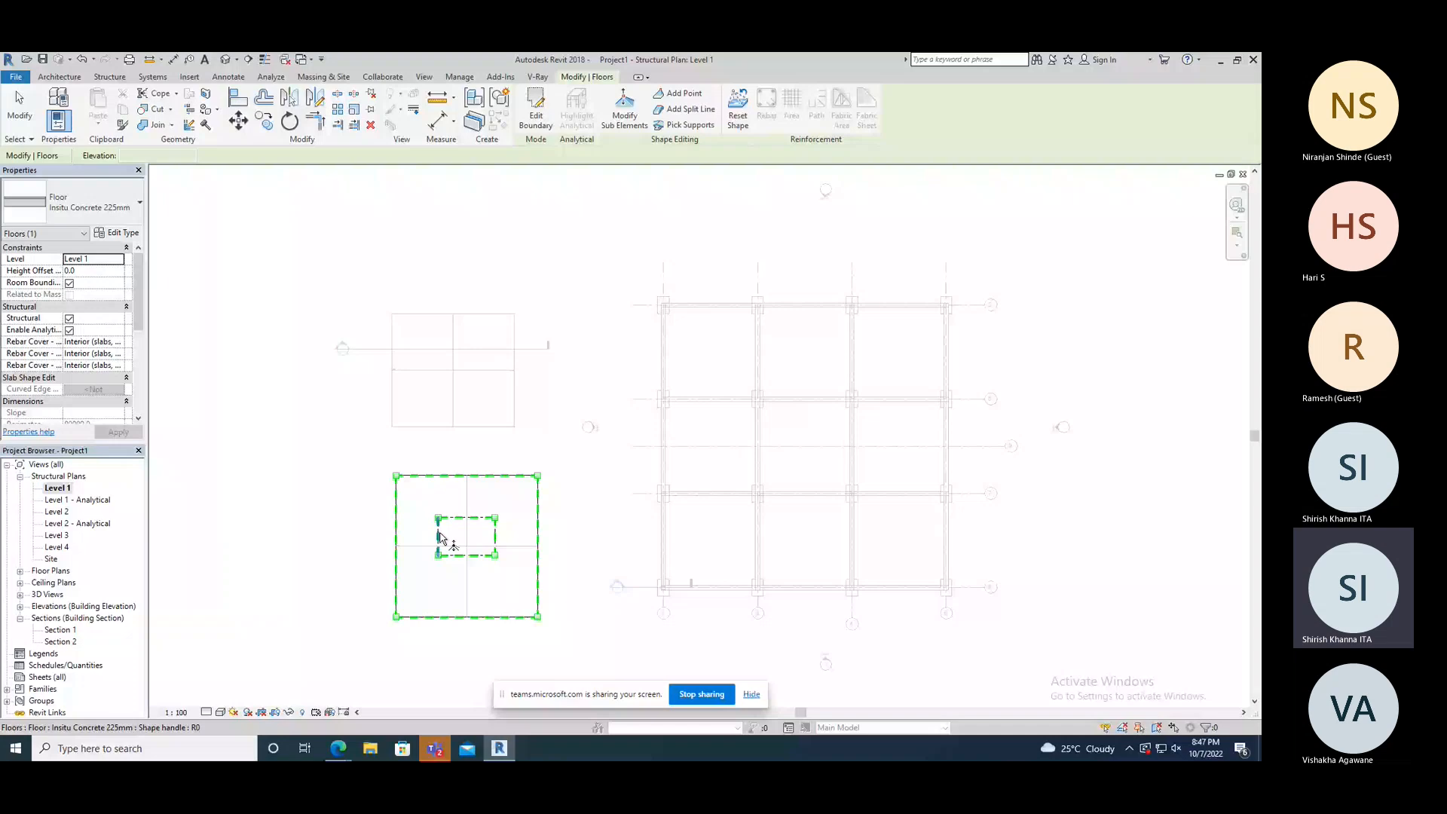
pyautogui.scroll(3, 440, 537)
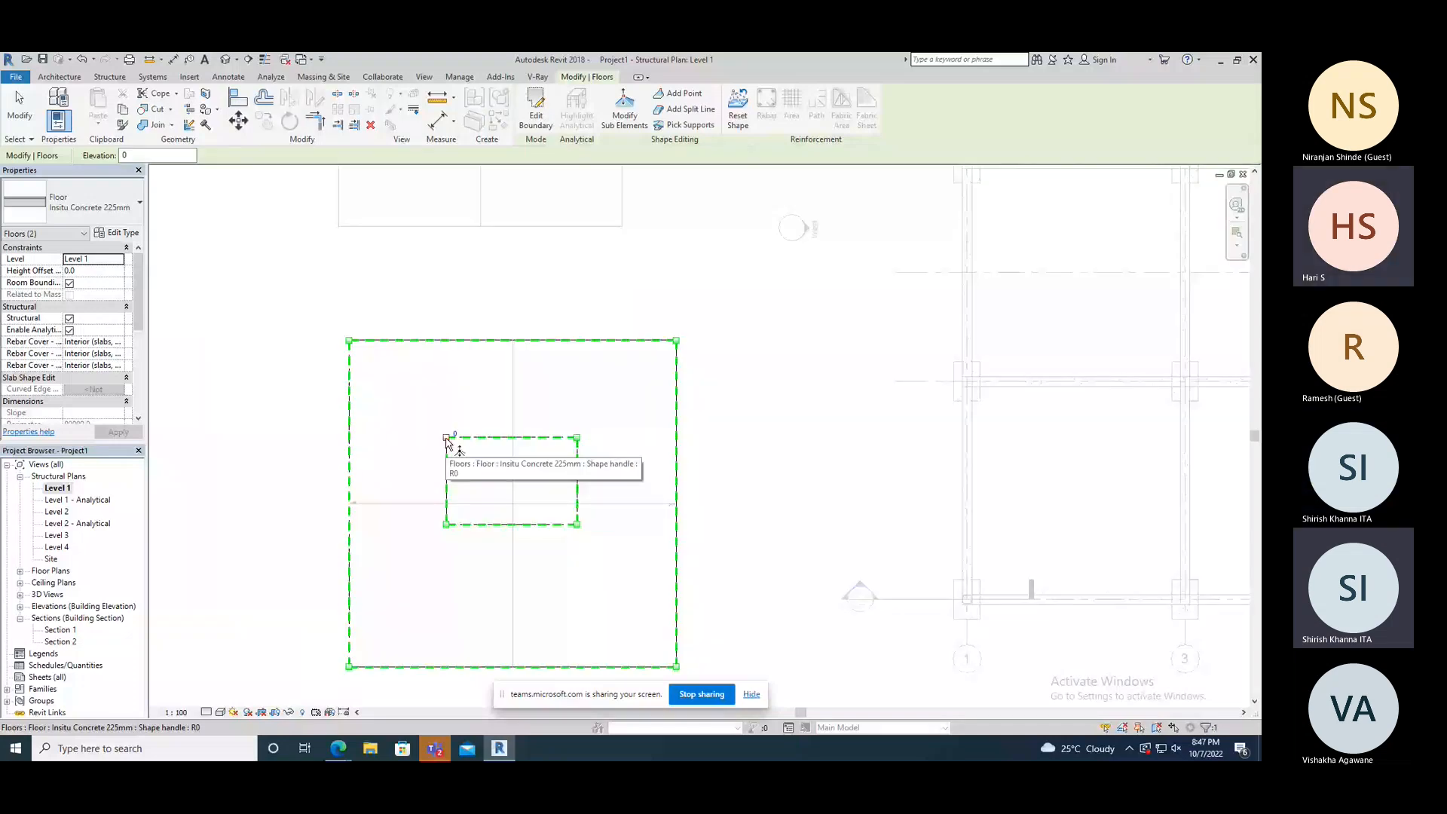
pyautogui.click(455, 433)
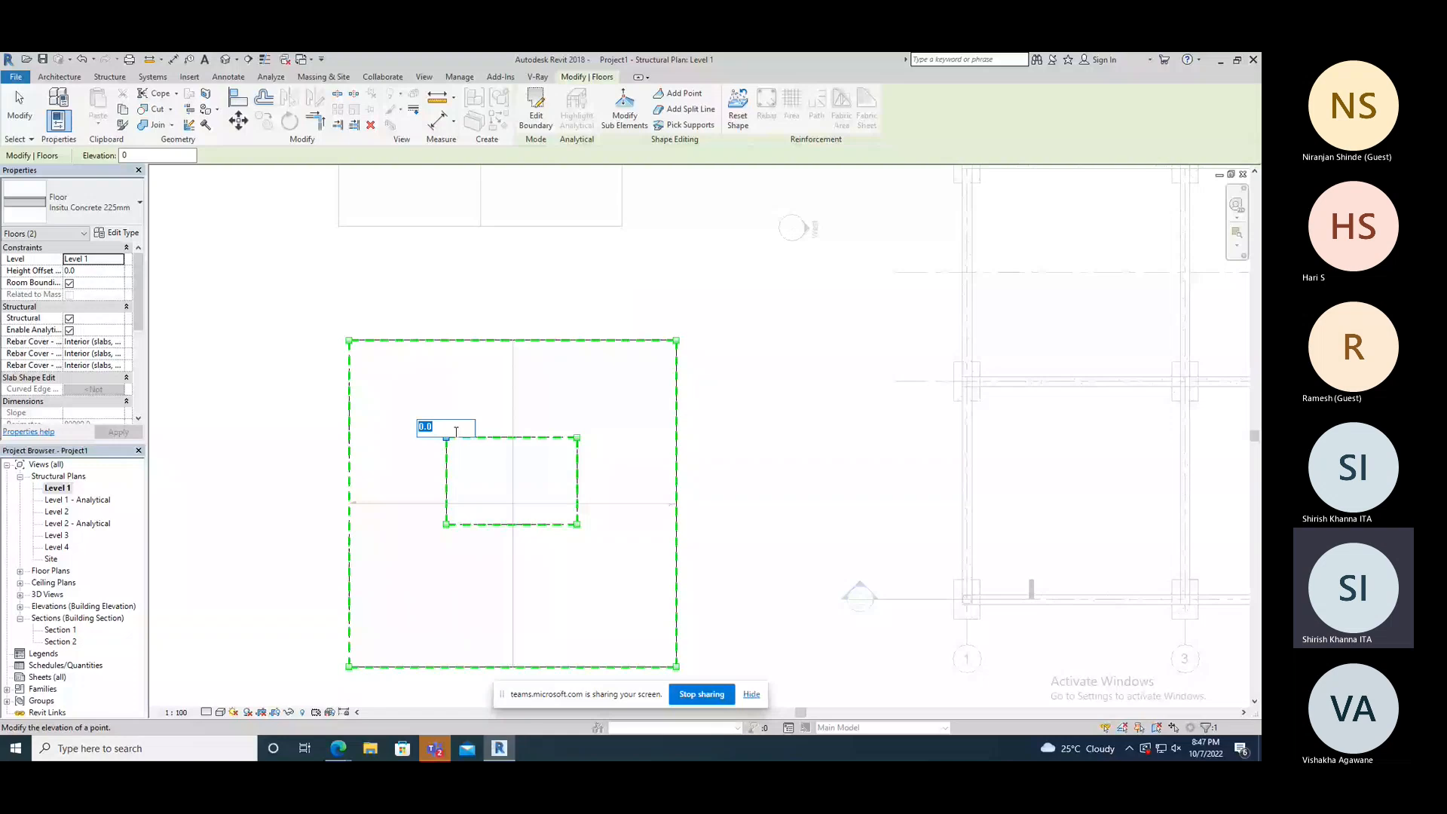
pyautogui.write('-100')
pyautogui.press('Return')
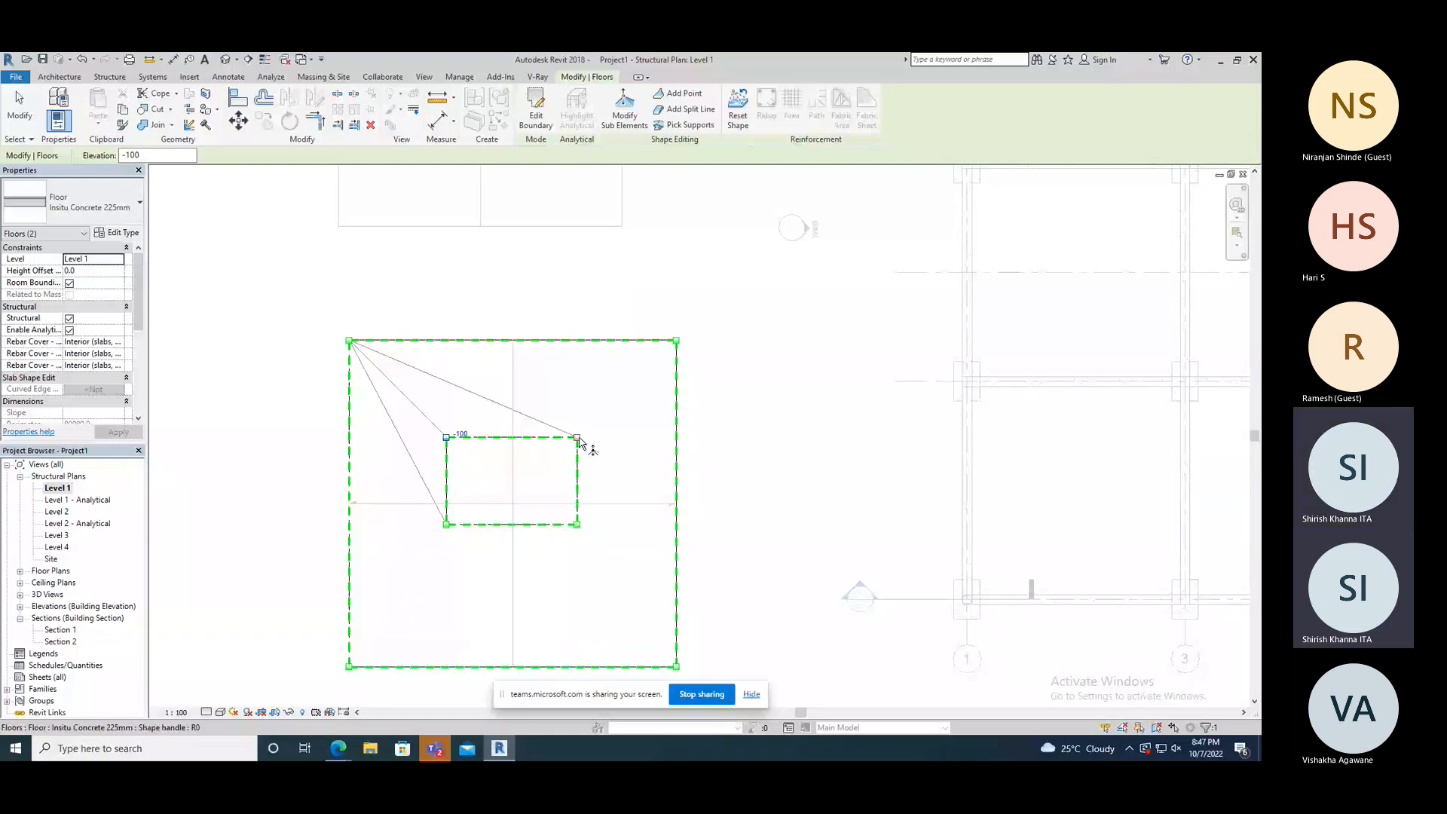
# - Set the elevation of the opening's upper-right and lower-left corner points to -100
pyautogui.click(579, 438)
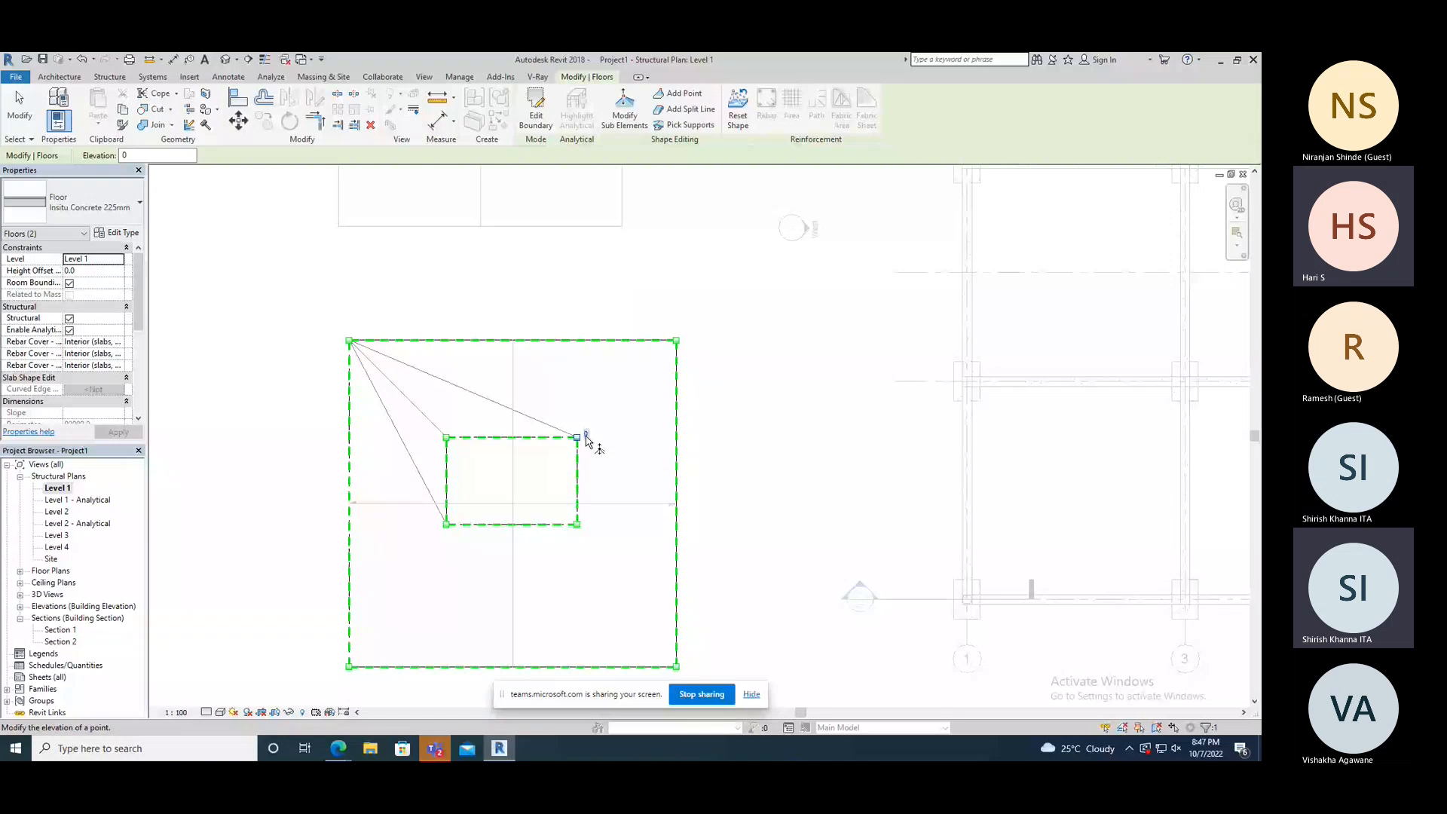
pyautogui.click(587, 434)
pyautogui.write('-100')
pyautogui.press('Return')
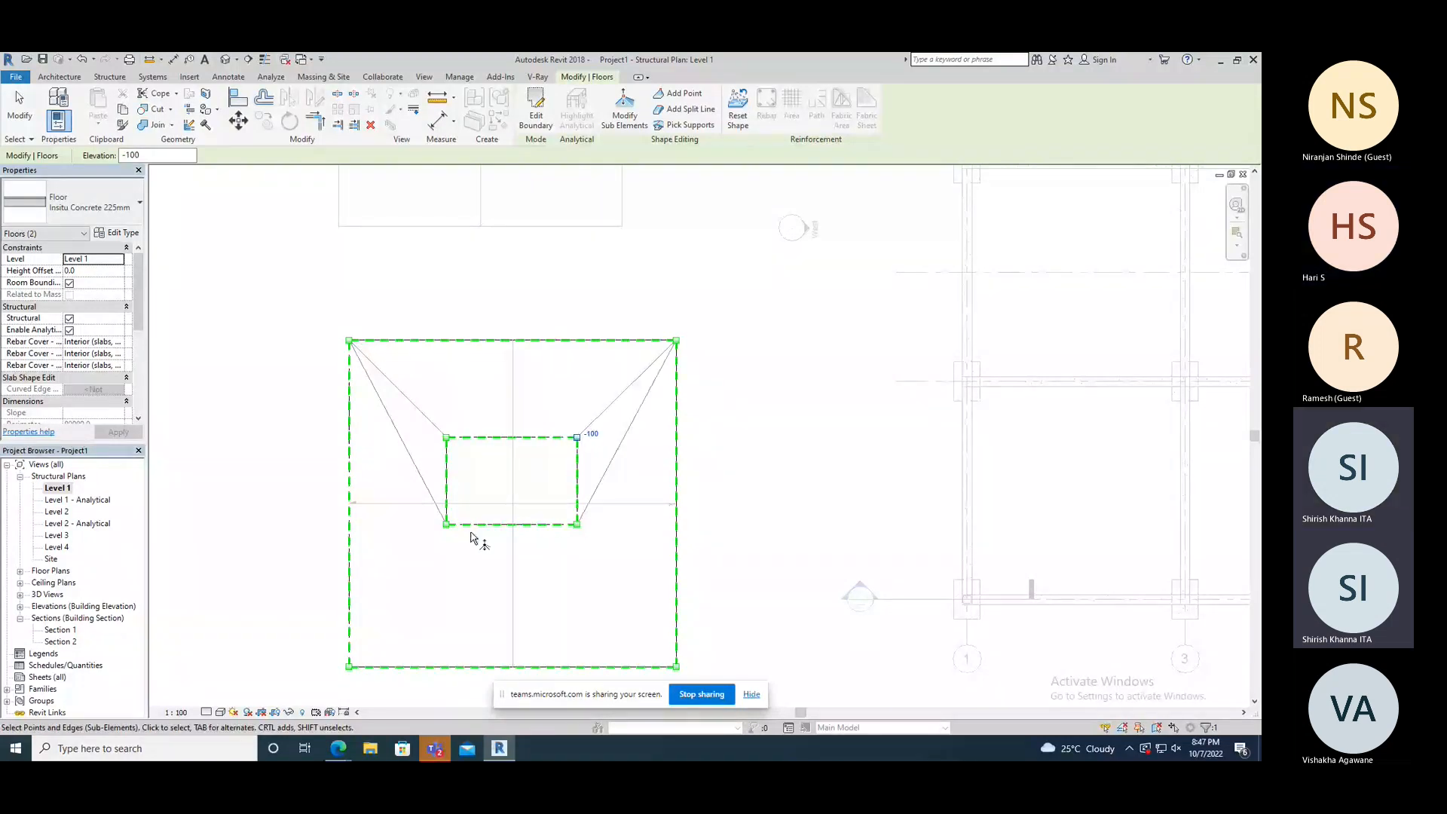
pyautogui.click(448, 527)
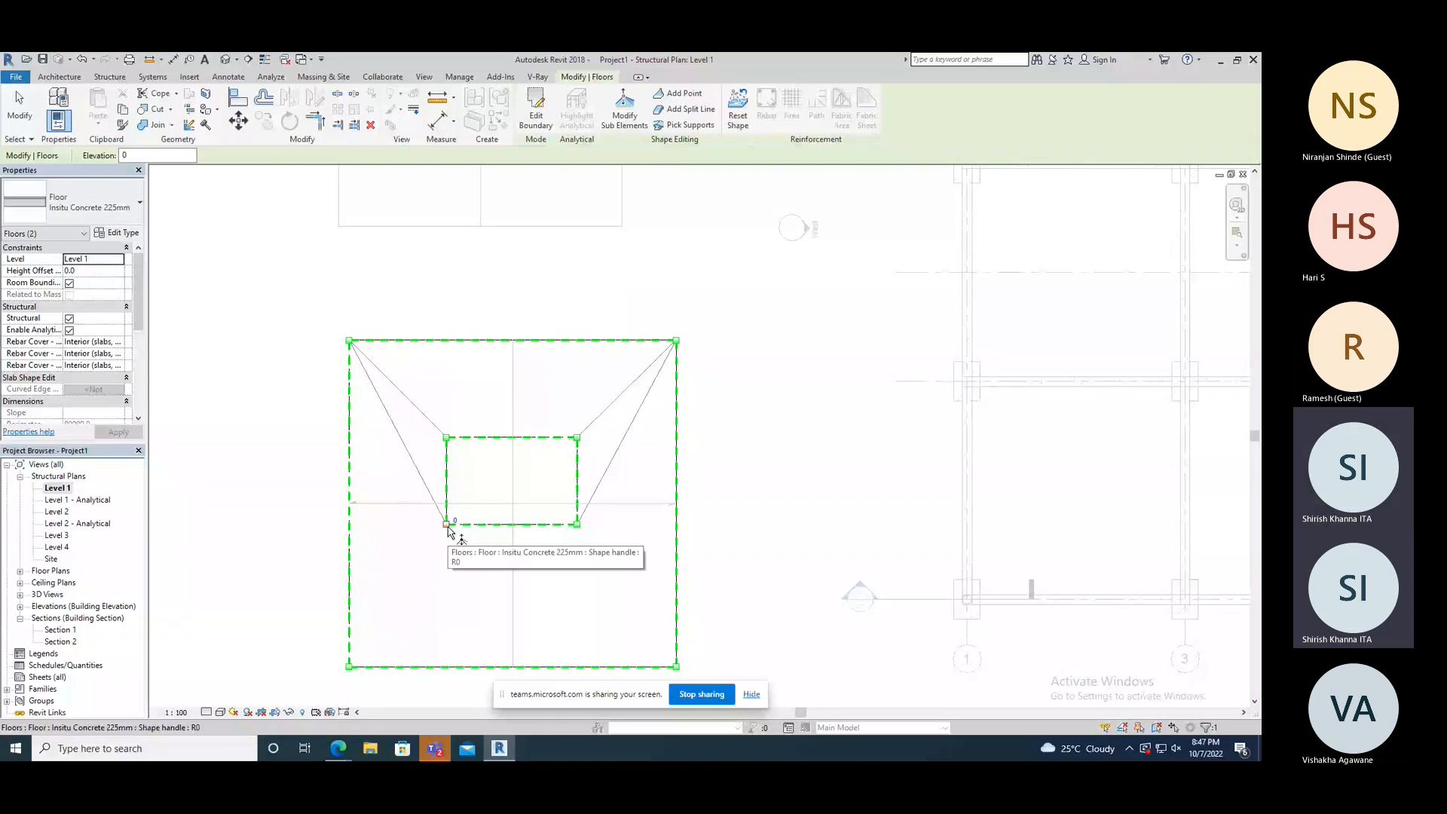
pyautogui.click(454, 520)
pyautogui.write('-100')
pyautogui.press('Return')
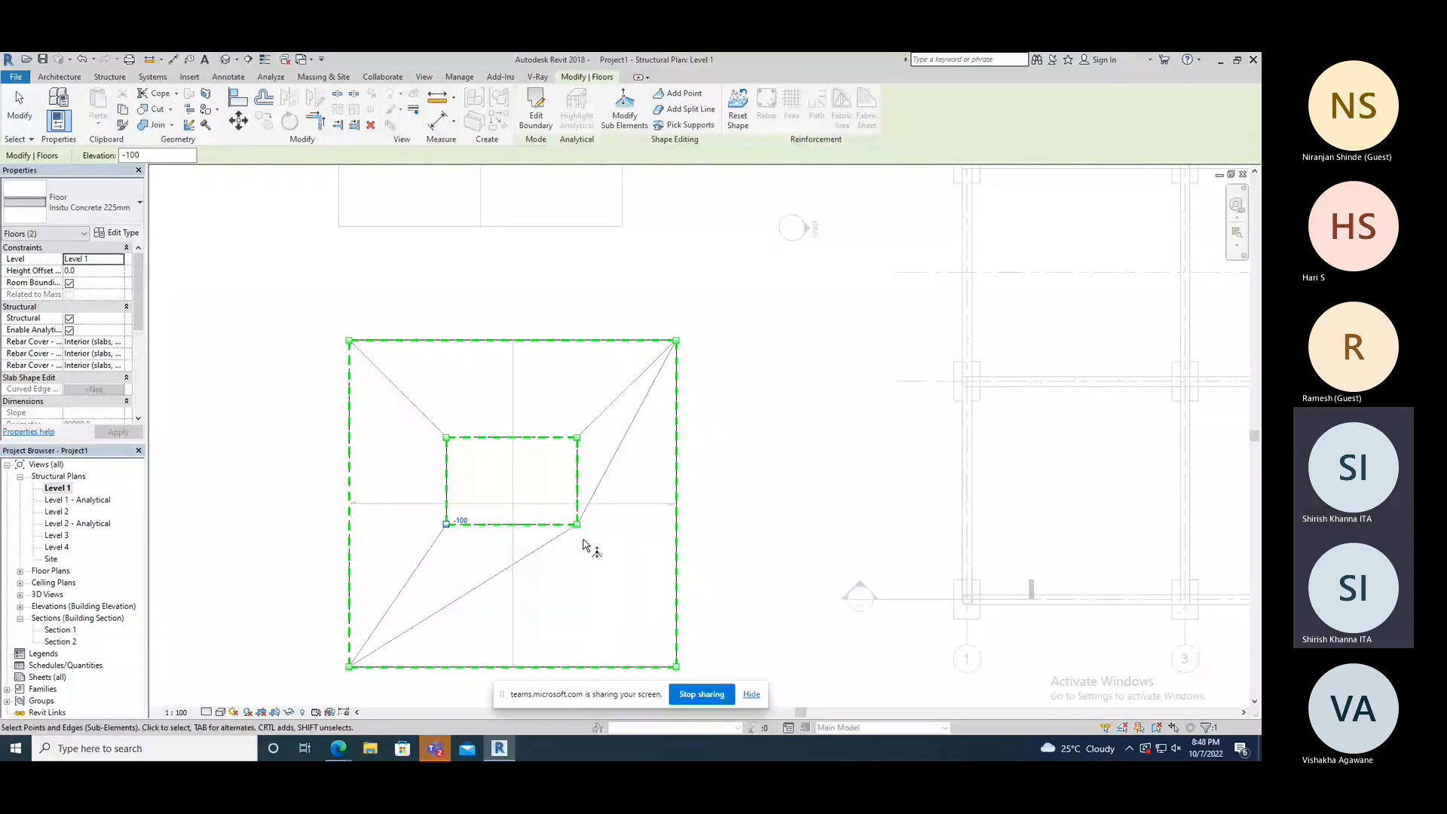
# - Lower the opening's lower-right corner point to an elevation of -100 and finish the shape editing
pyautogui.click(577, 525)
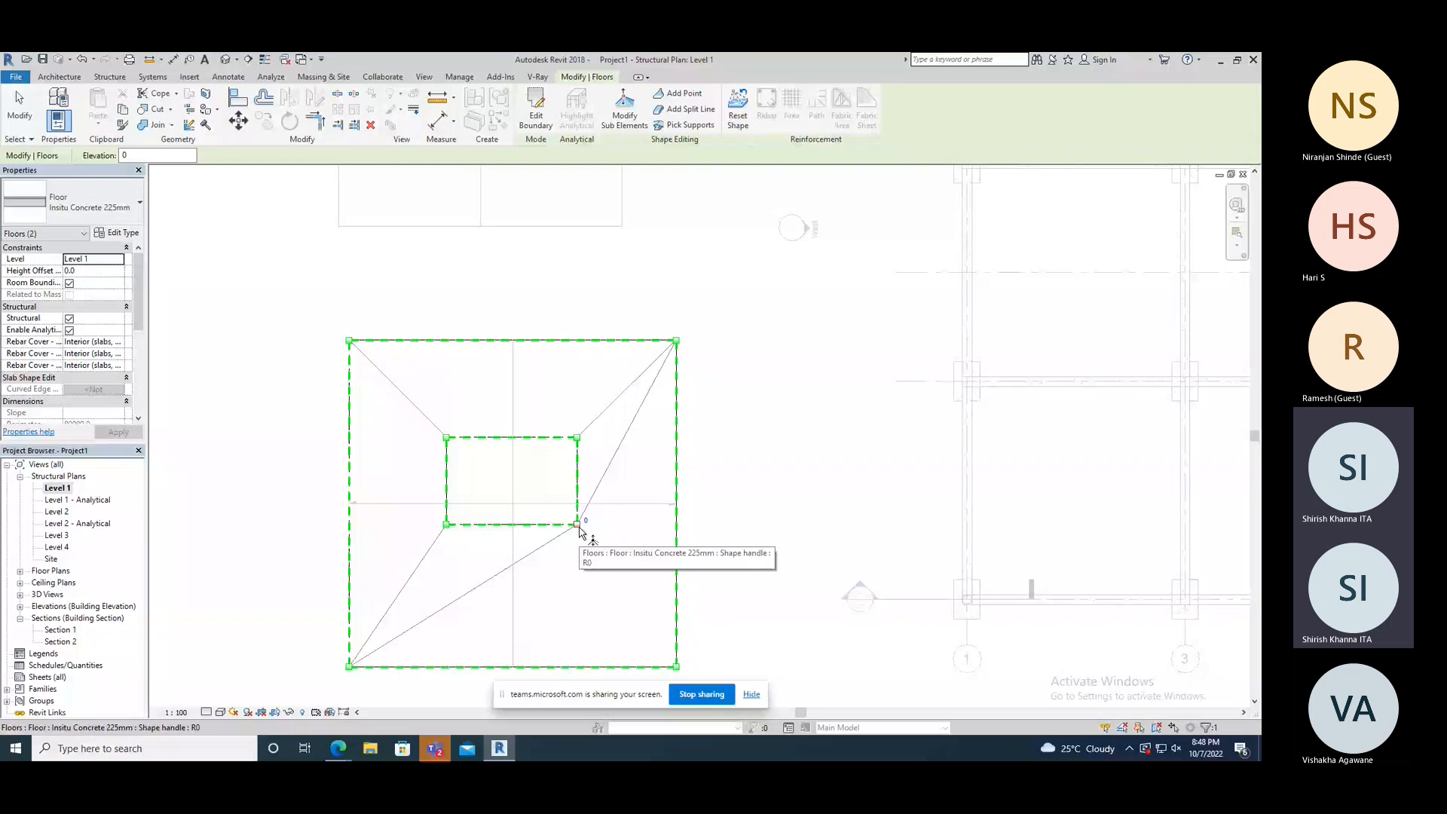
pyautogui.click(586, 520)
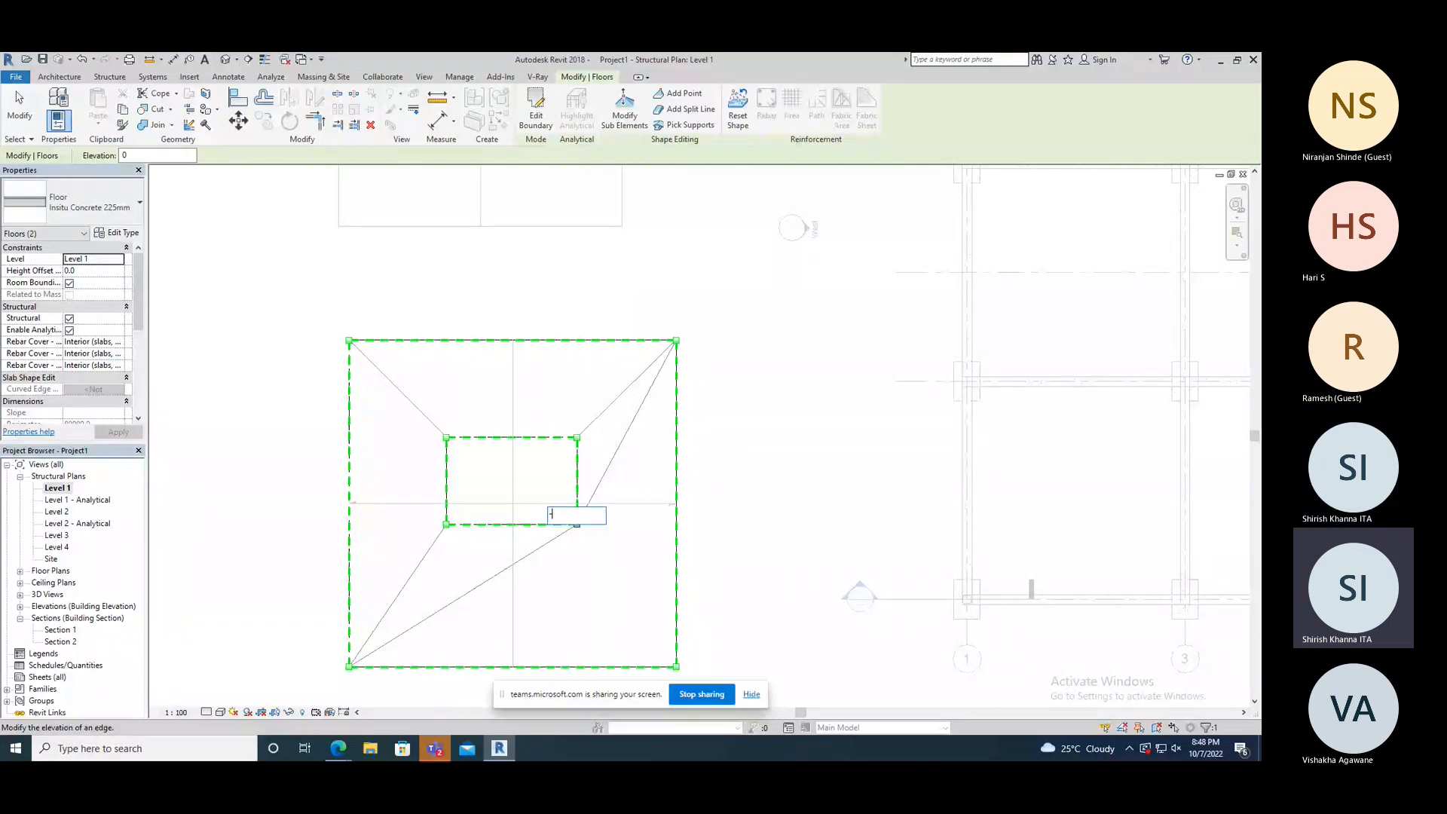
pyautogui.press('Escape')
pyautogui.press('Escape')
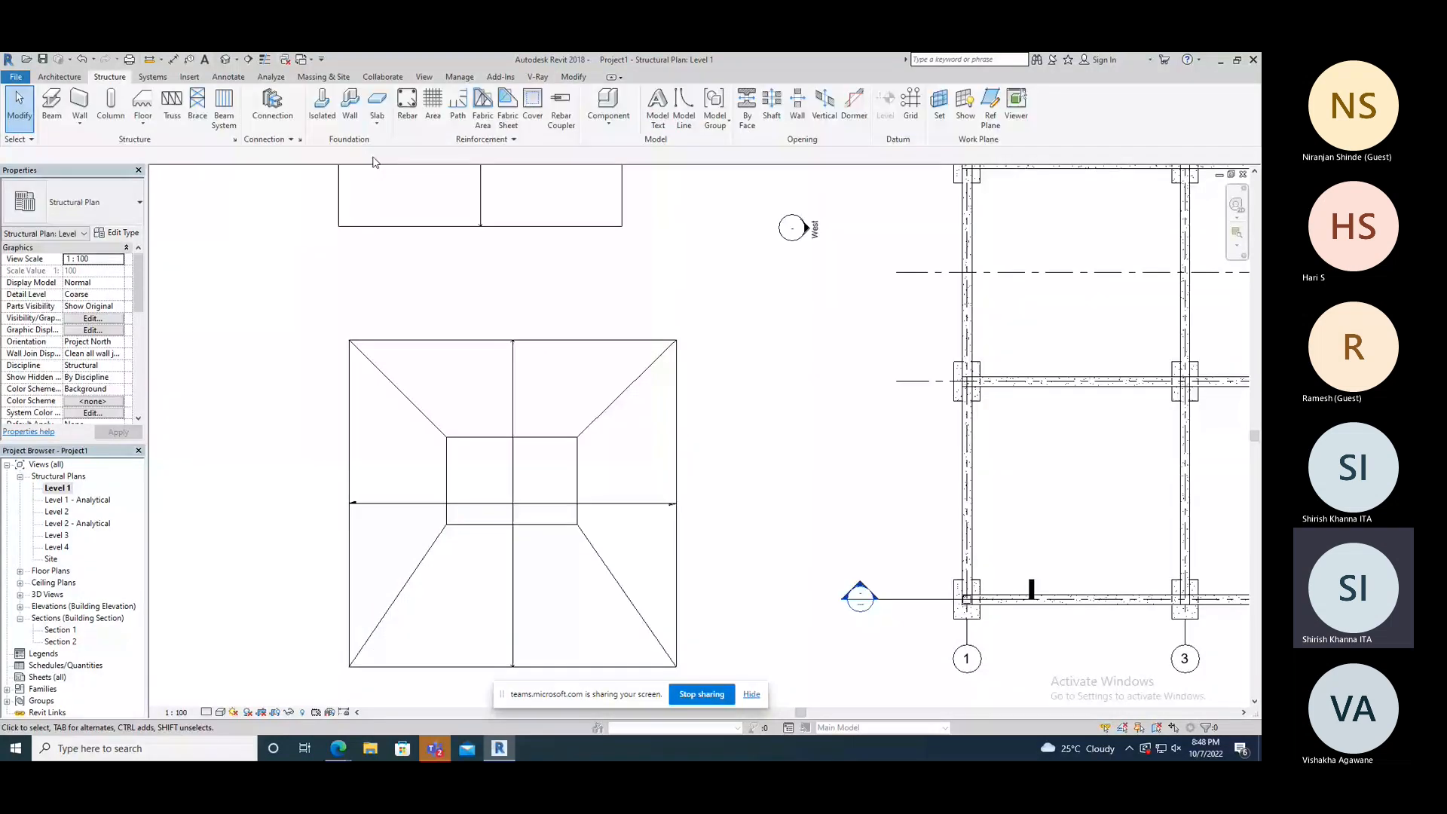
# - Open the 3D view and examine the new floor's slopes around its central opening from several angles and up close
pyautogui.click(224, 59)
pyautogui.keyDown('shift'); pyautogui.moveTo(612, 496); pyautogui.dragTo(510, 407, button='middle'); pyautogui.keyUp('shift')
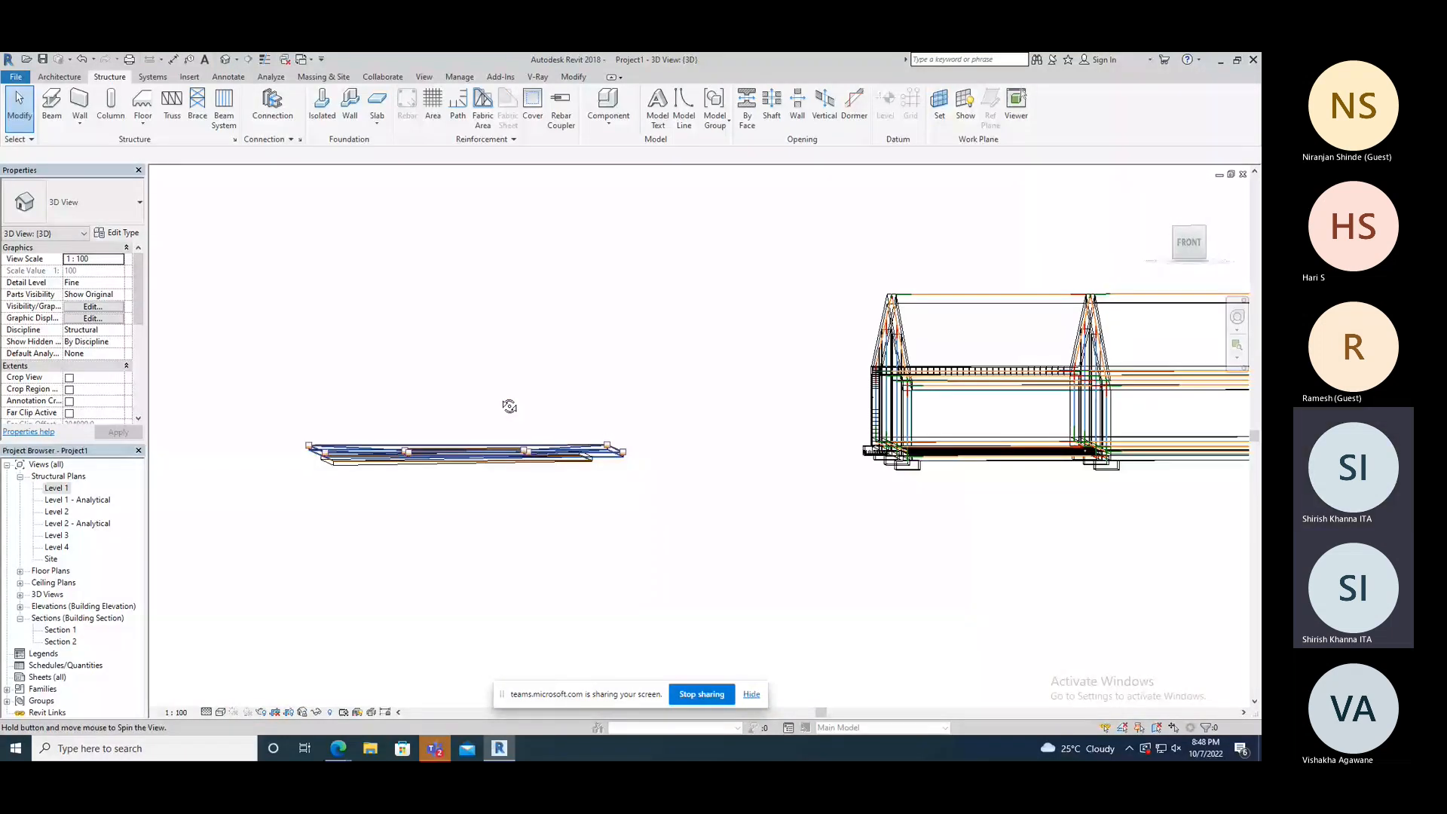
pyautogui.keyDown('shift'); pyautogui.moveTo(509, 407); pyautogui.dragTo(330, 440, button='middle'); pyautogui.keyUp('shift')
pyautogui.scroll(2, 330, 439)
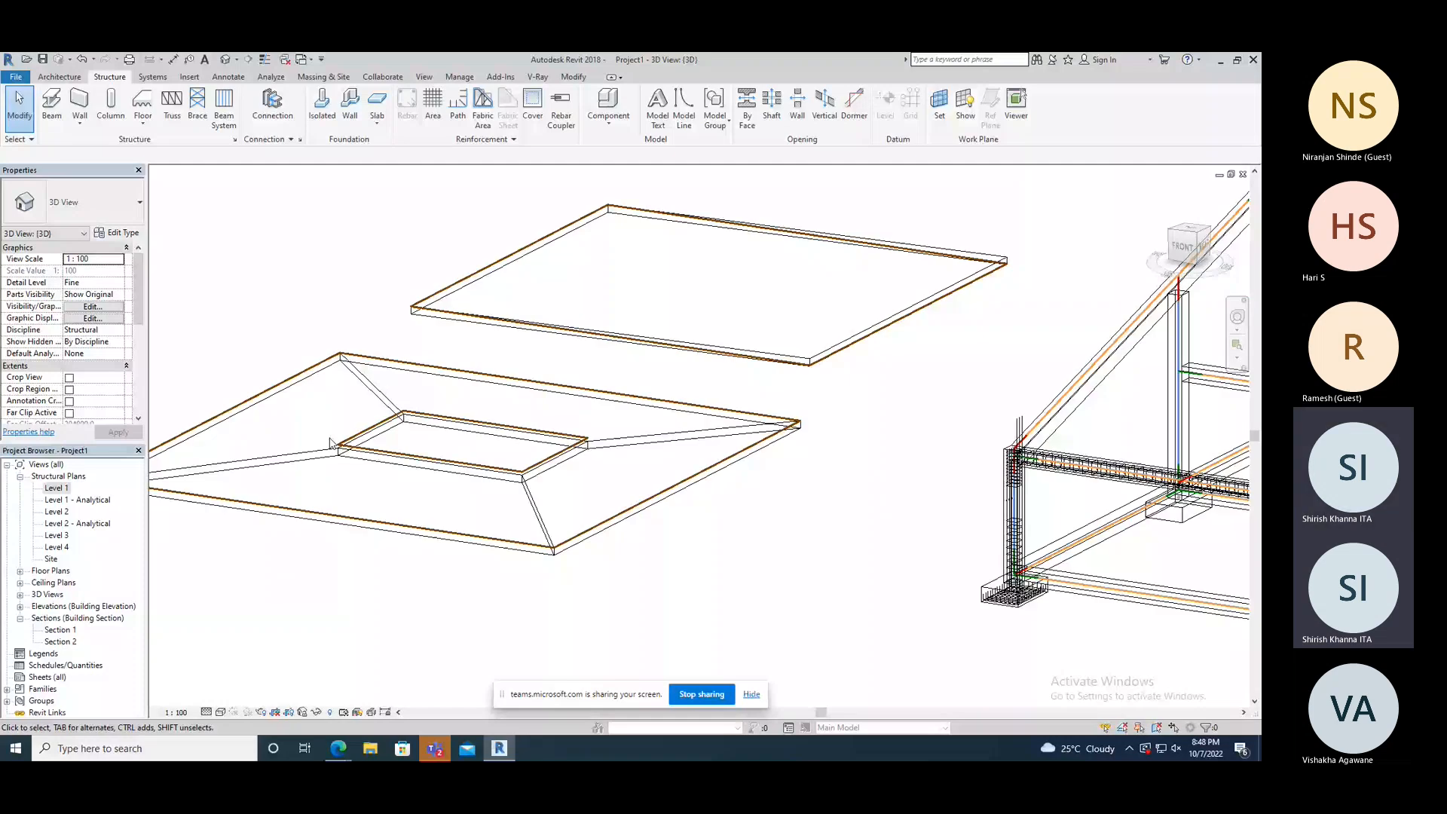
pyautogui.scroll(5, 330, 441)
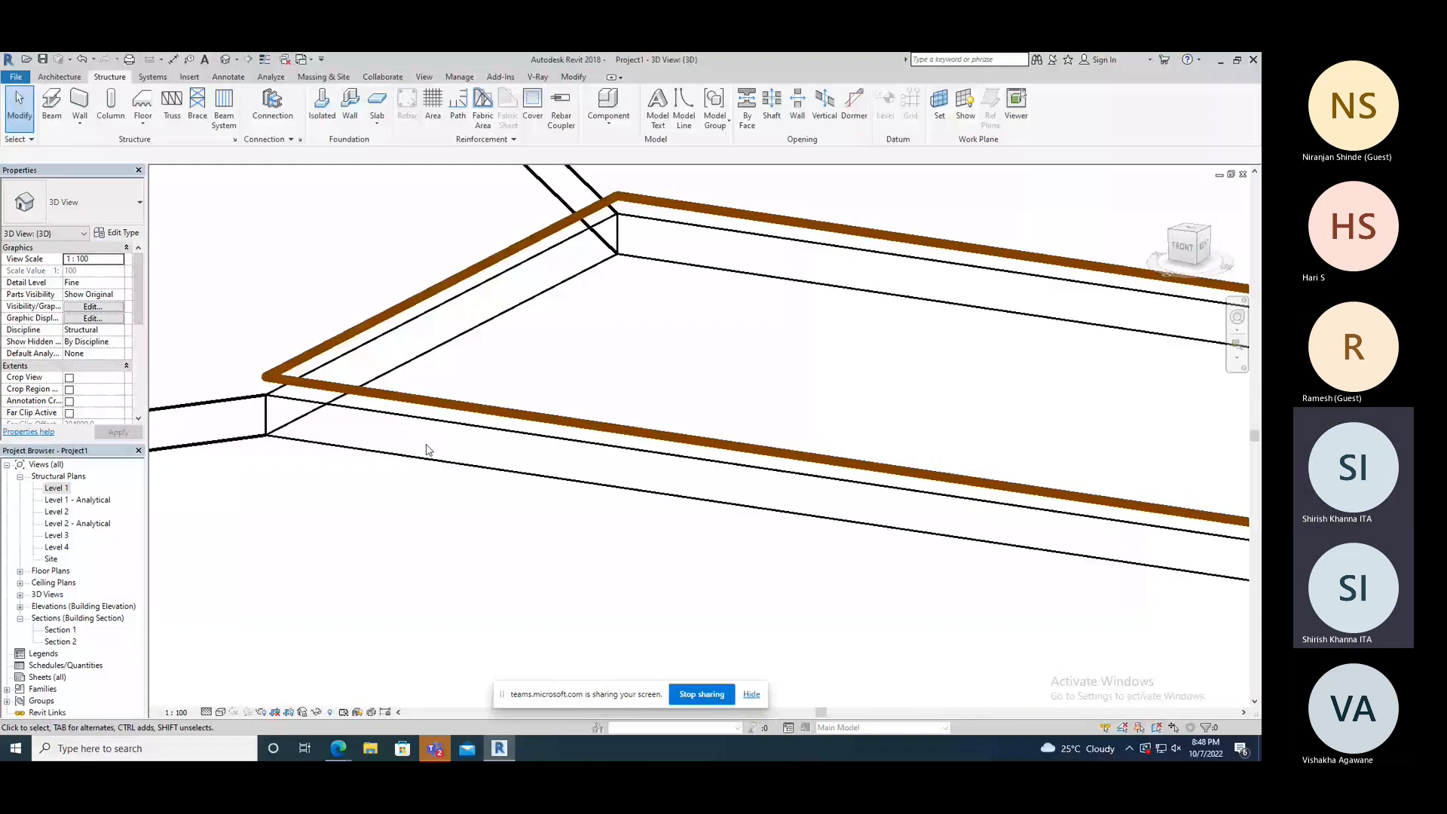
pyautogui.scroll(-5, 426, 450)
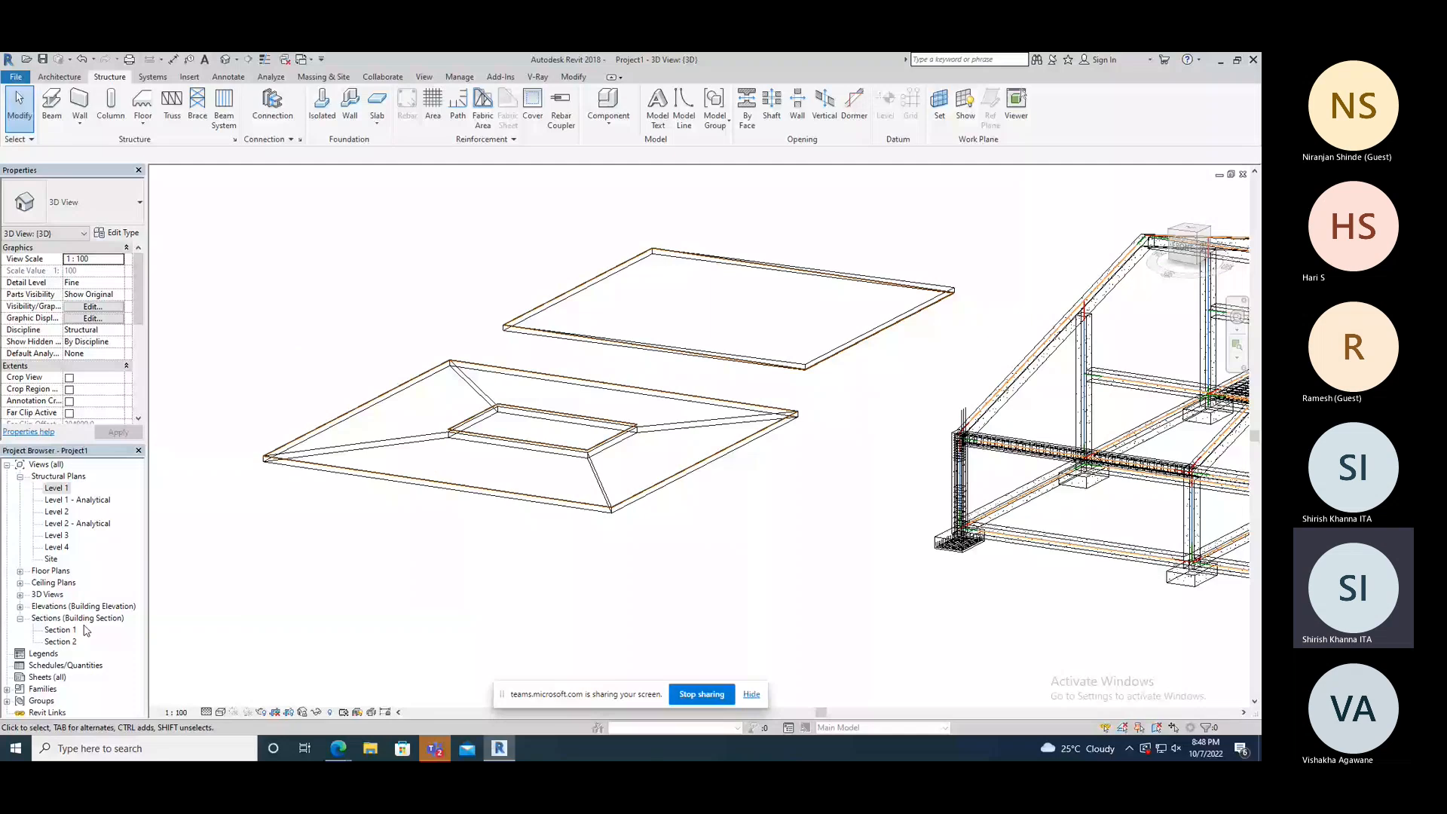
# - From the Level 1 plan, cut a horizontal building section through the second floor's opening and open its view to inspect the slopes
pyautogui.doubleClick(56, 489)
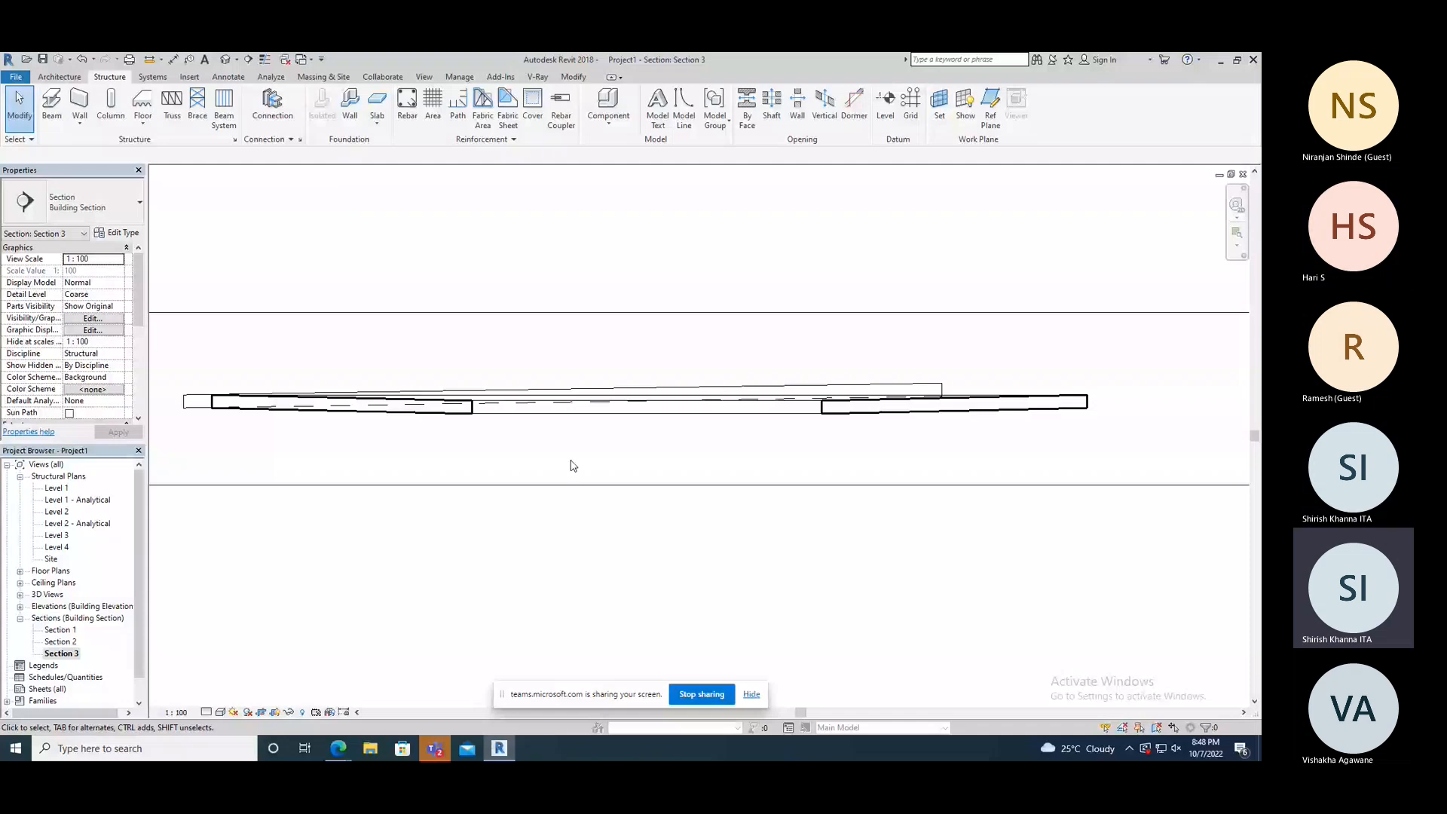
pyautogui.scroll(-1, 571, 466)
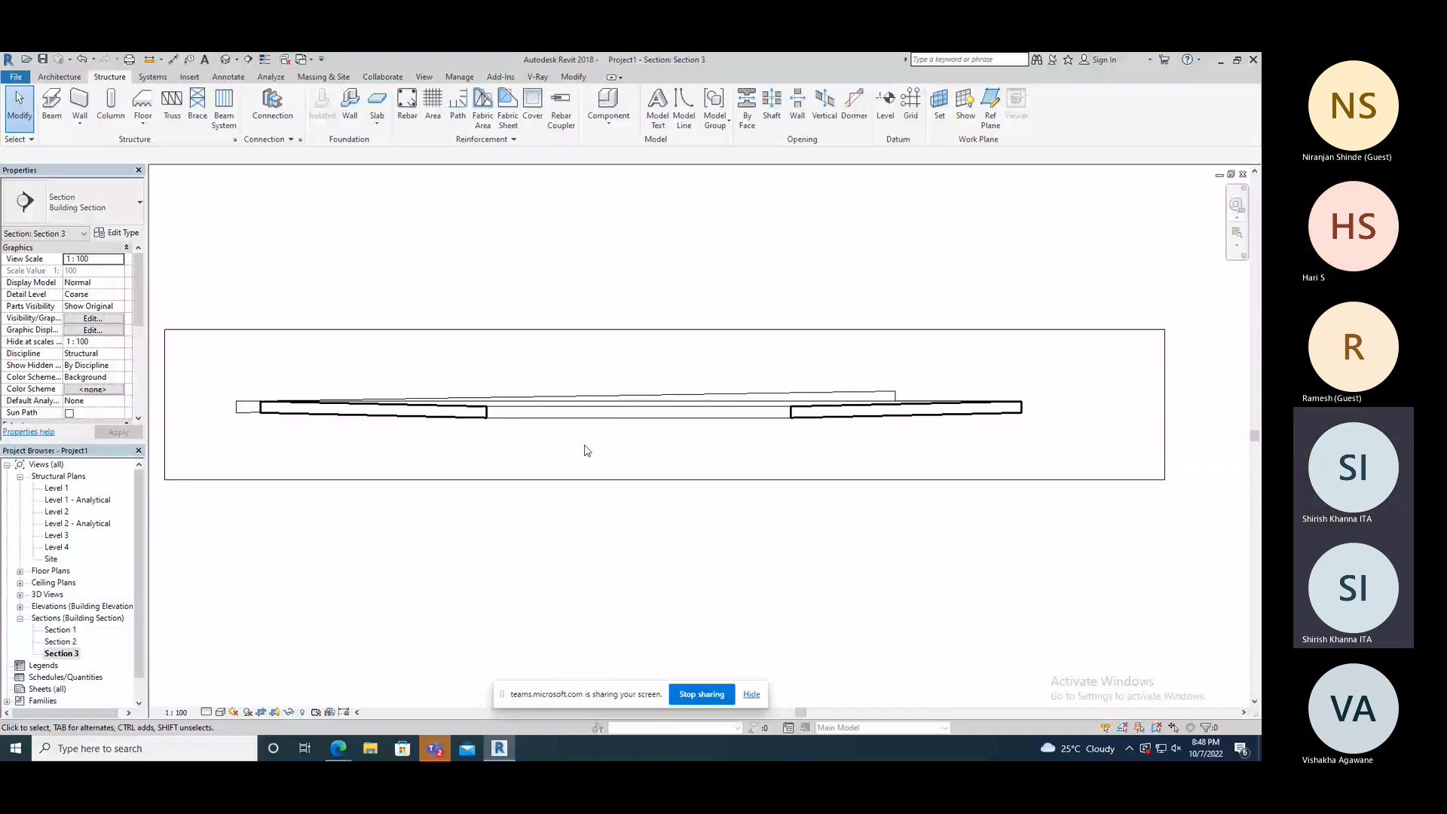
pyautogui.scroll(-2, 587, 450)
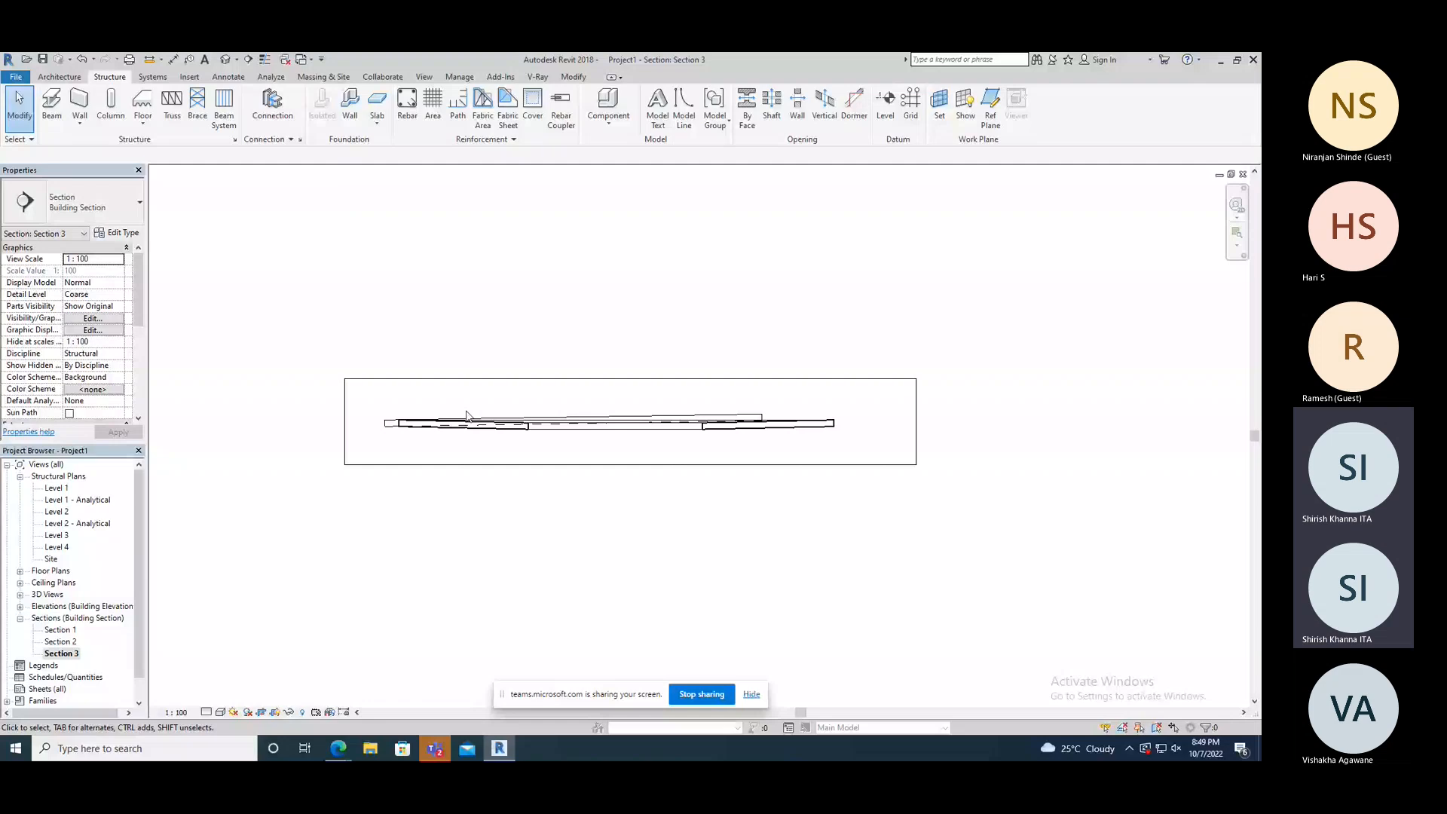
# - Return to the Level 1 plan and delete both sloped floors together with their two section markers and views
pyautogui.doubleClick(59, 490)
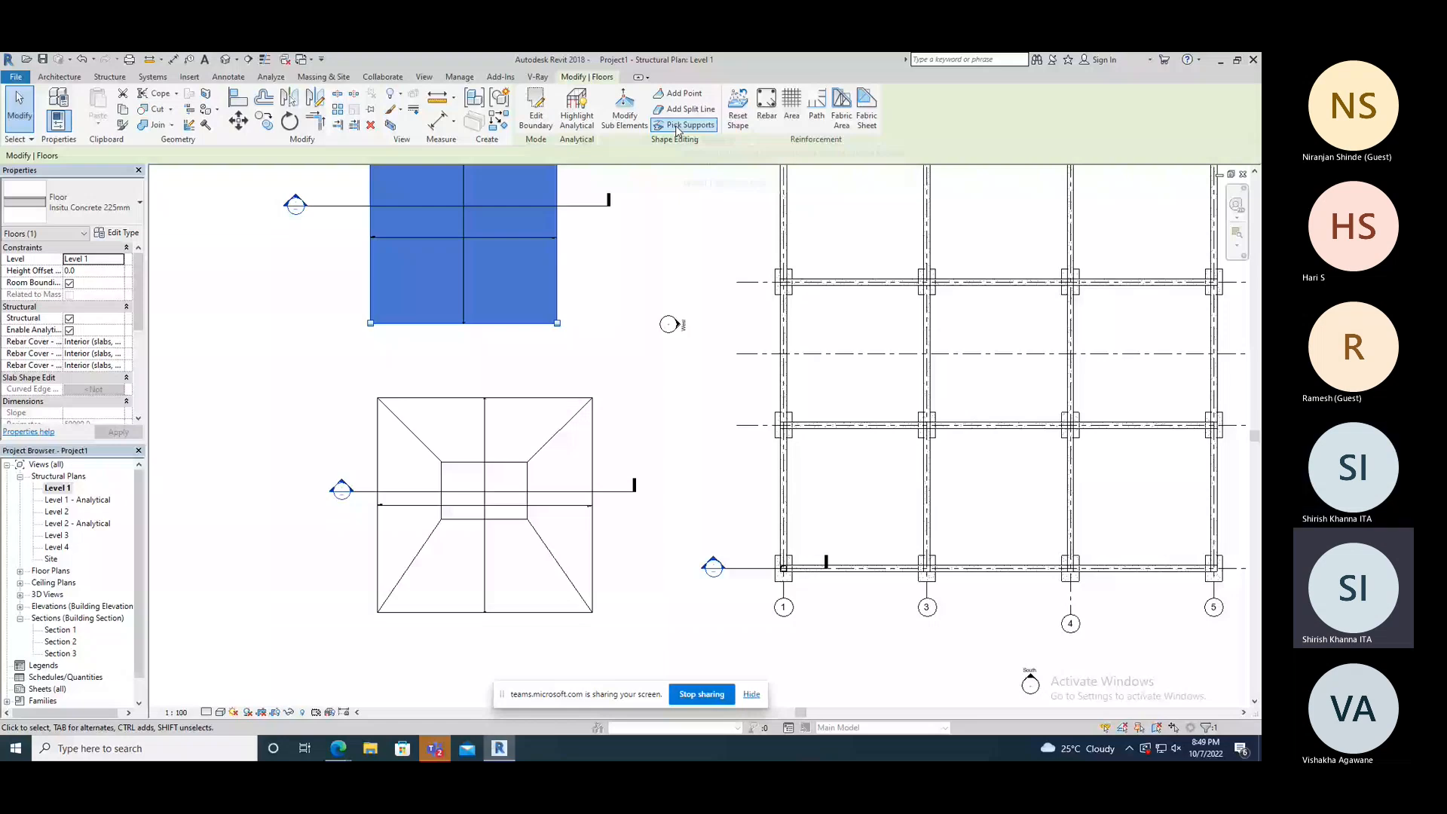
pyautogui.scroll(-1, 301, 423)
pyautogui.click(569, 196)
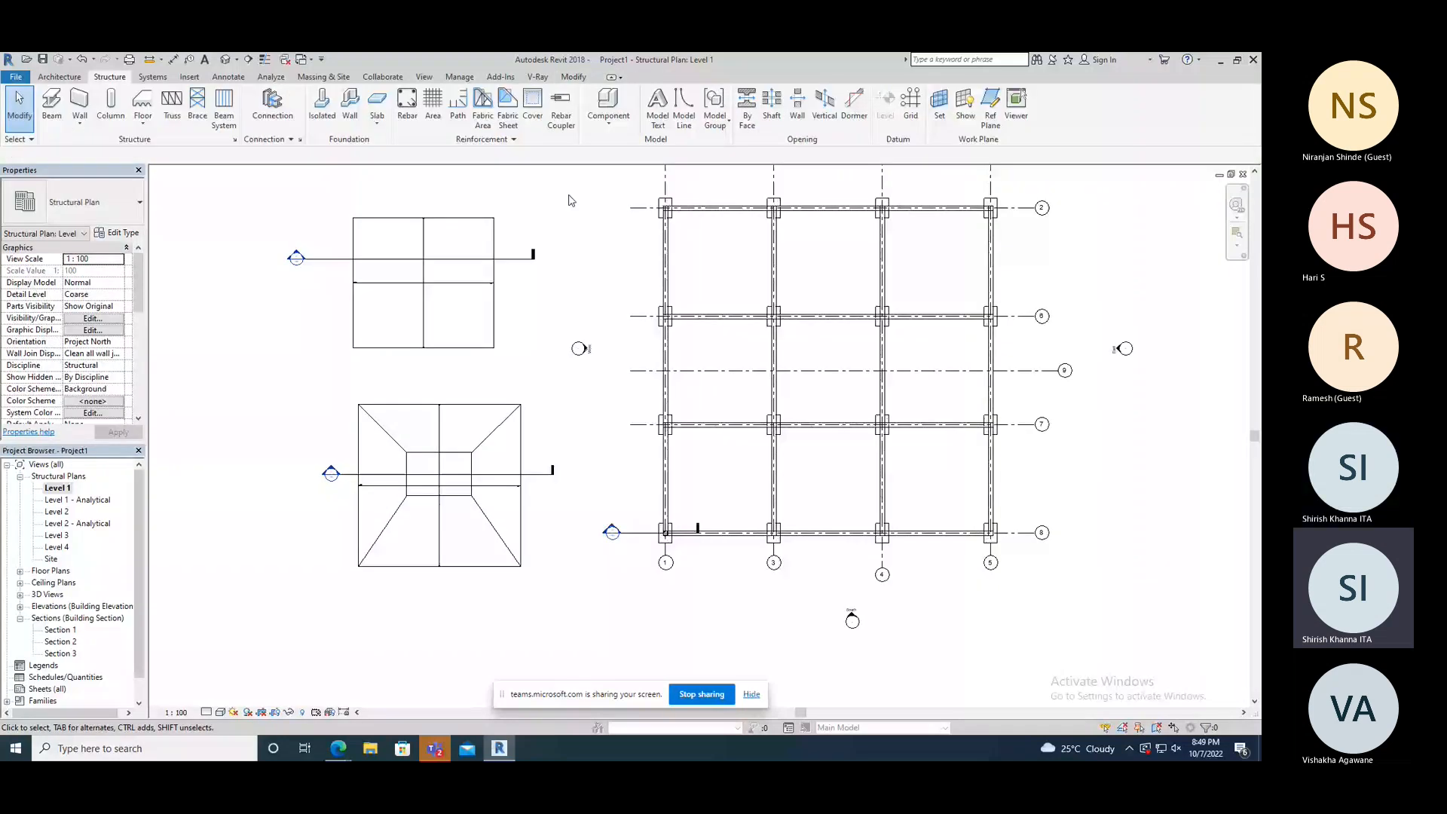
pyautogui.moveTo(569, 200); pyautogui.dragTo(241, 603)
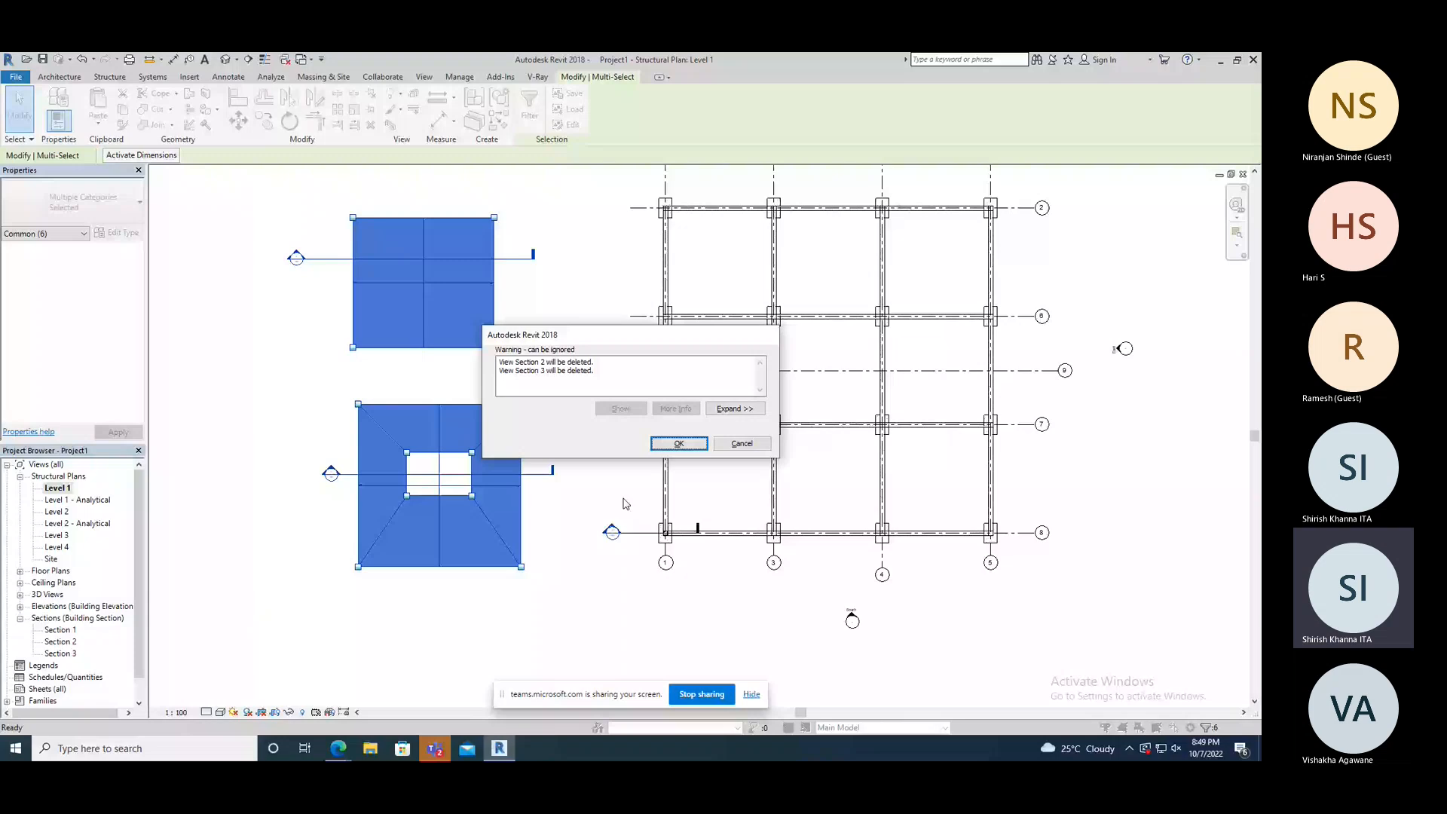
pyautogui.press('Return')
# - Create a straight Ramp 1 run 10000 mm long on Level 1, parallel to the vertical gridlines and left of the grid
pyautogui.scroll(-1, 623, 466)
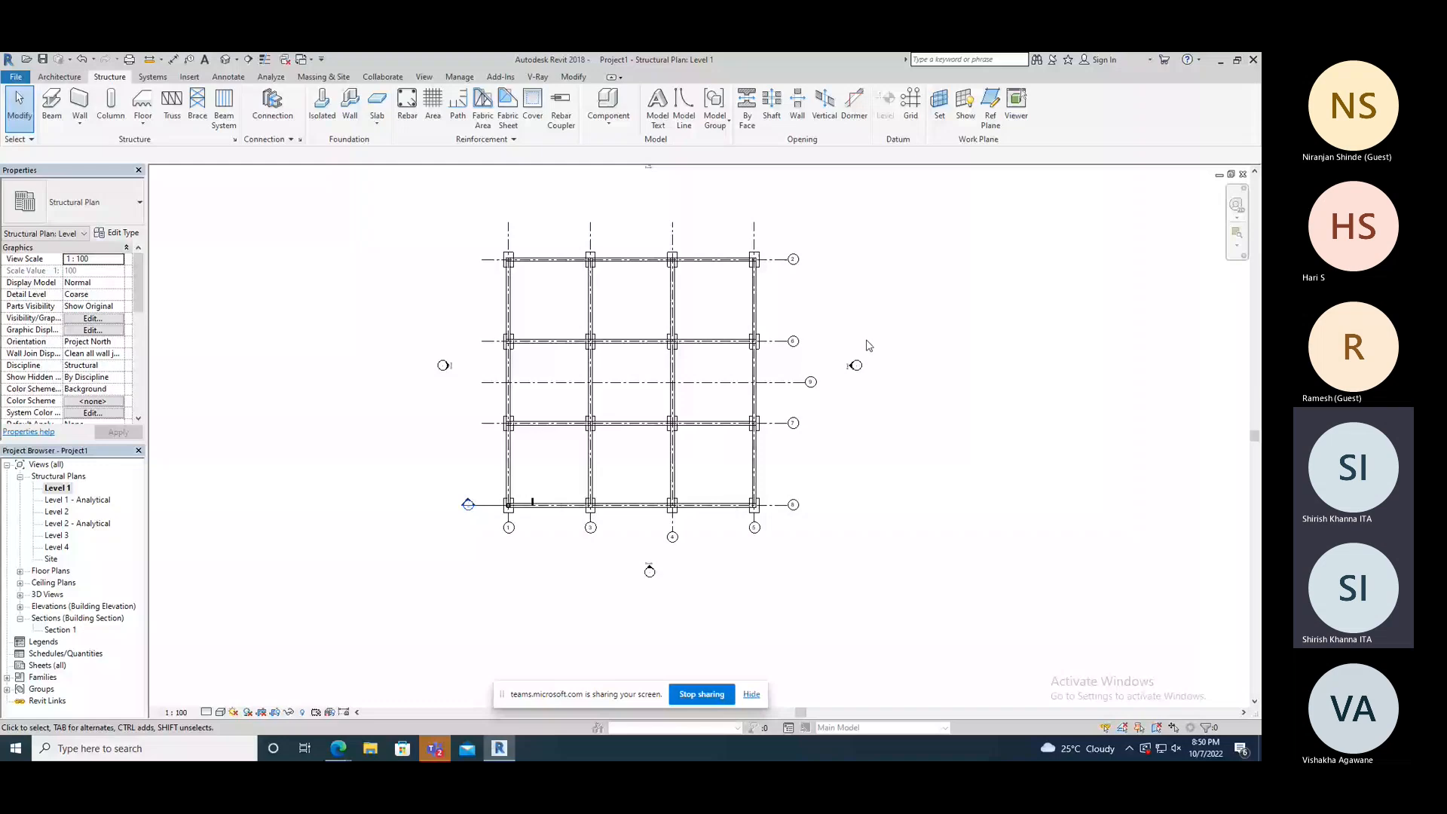
pyautogui.click(59, 78)
pyautogui.click(442, 105)
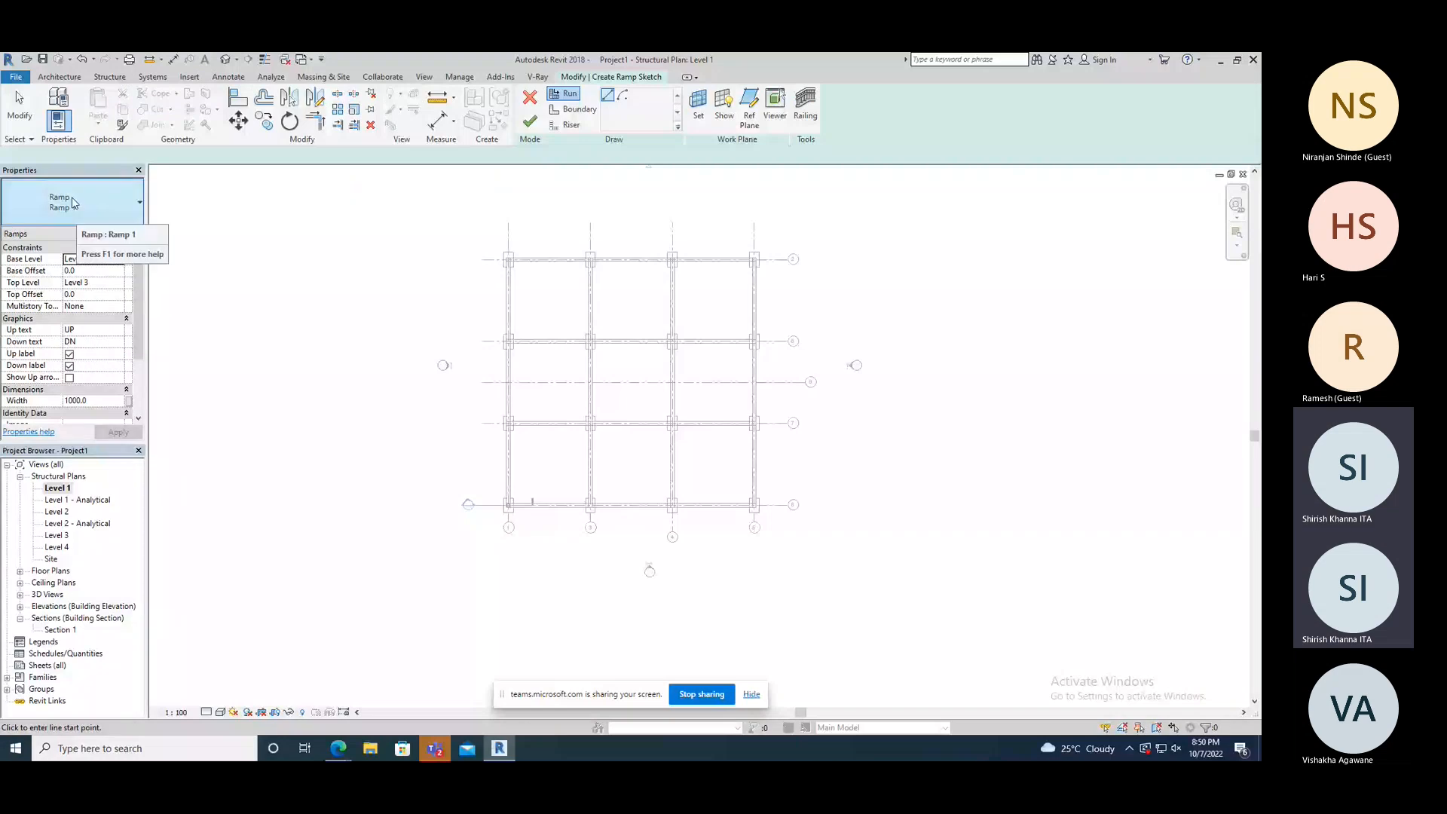
pyautogui.click(135, 209)
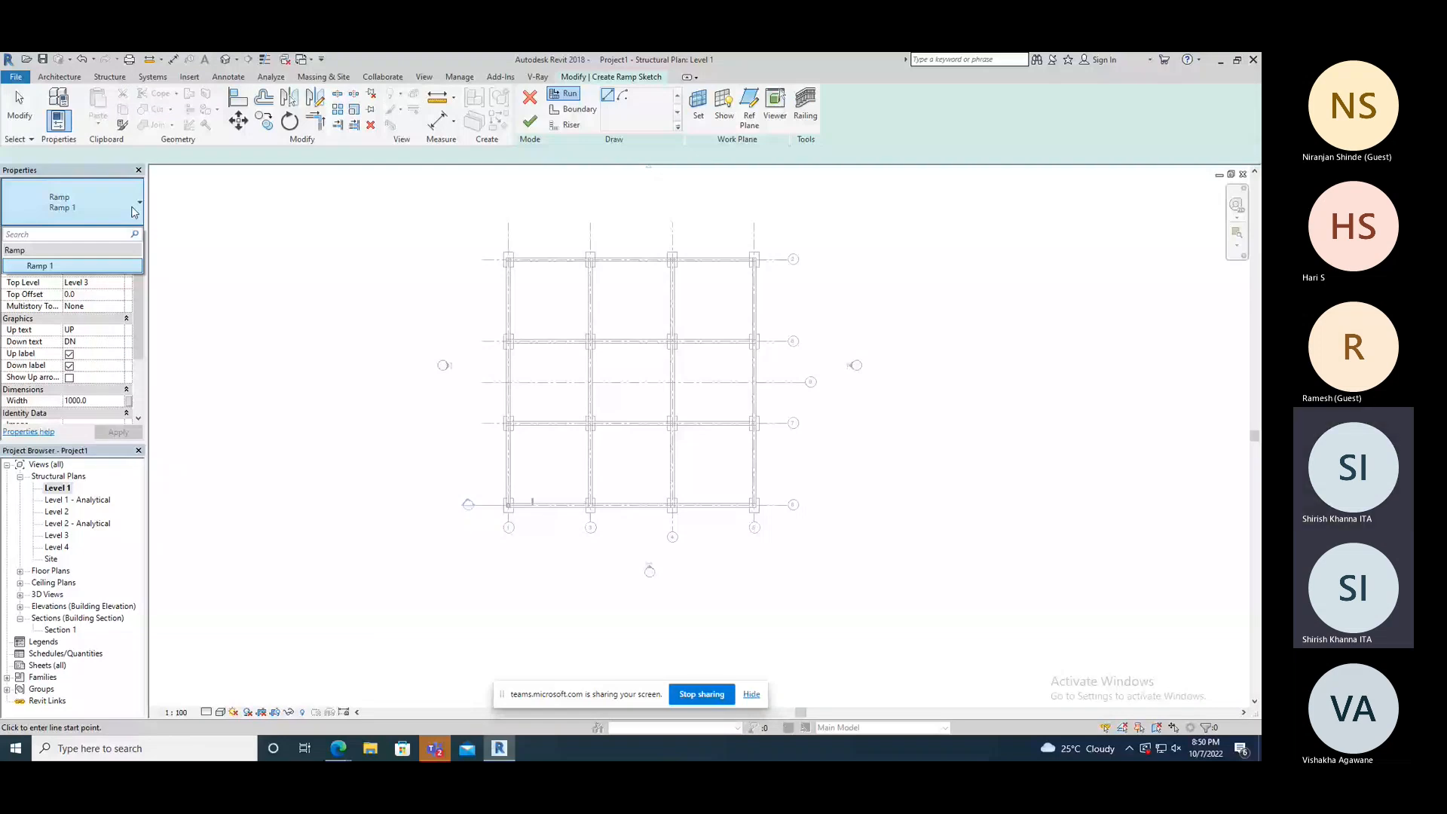
pyautogui.click(654, 119)
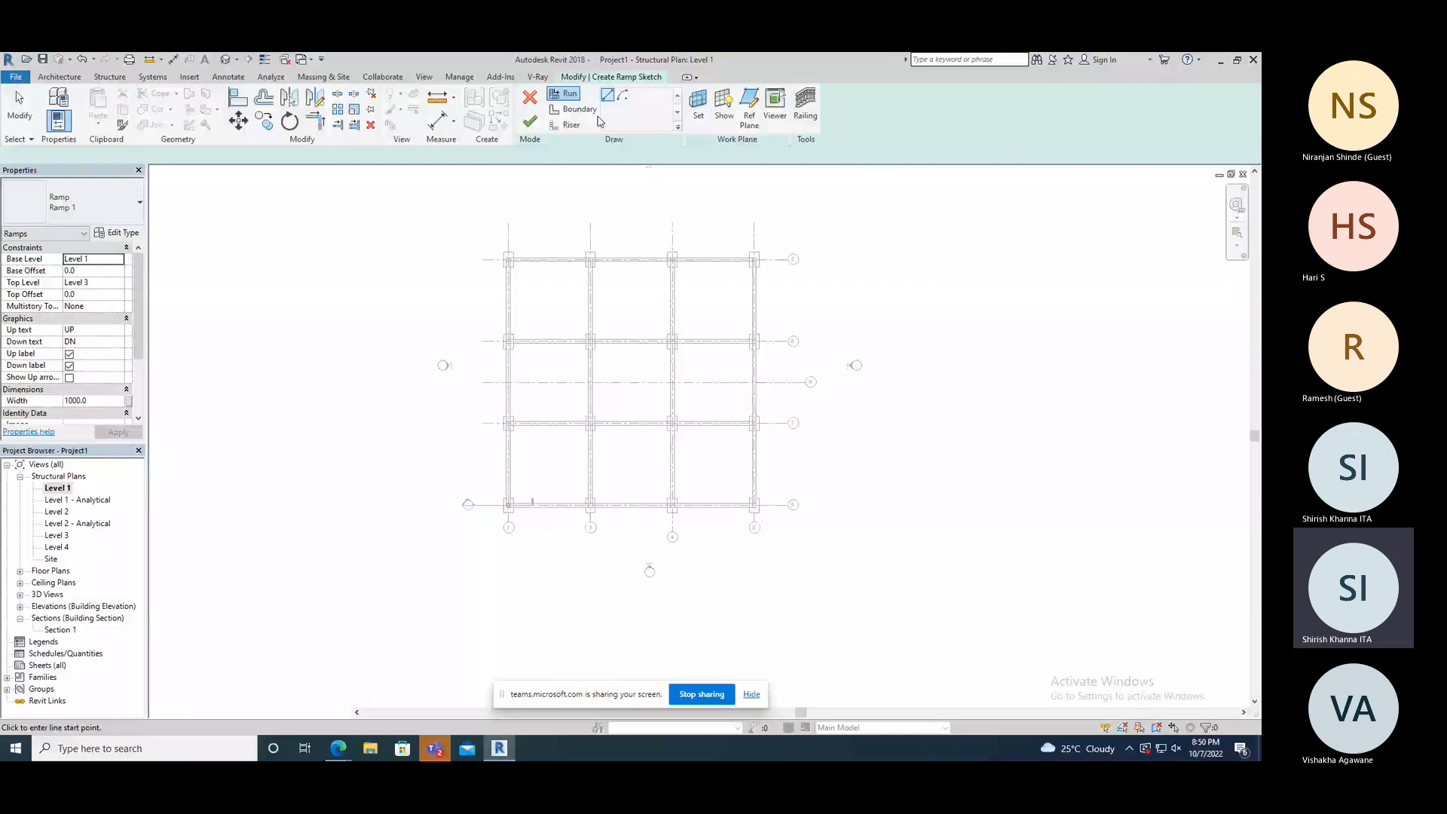
pyautogui.click(386, 294)
pyautogui.click(386, 376)
pyautogui.scroll(1, 377, 337)
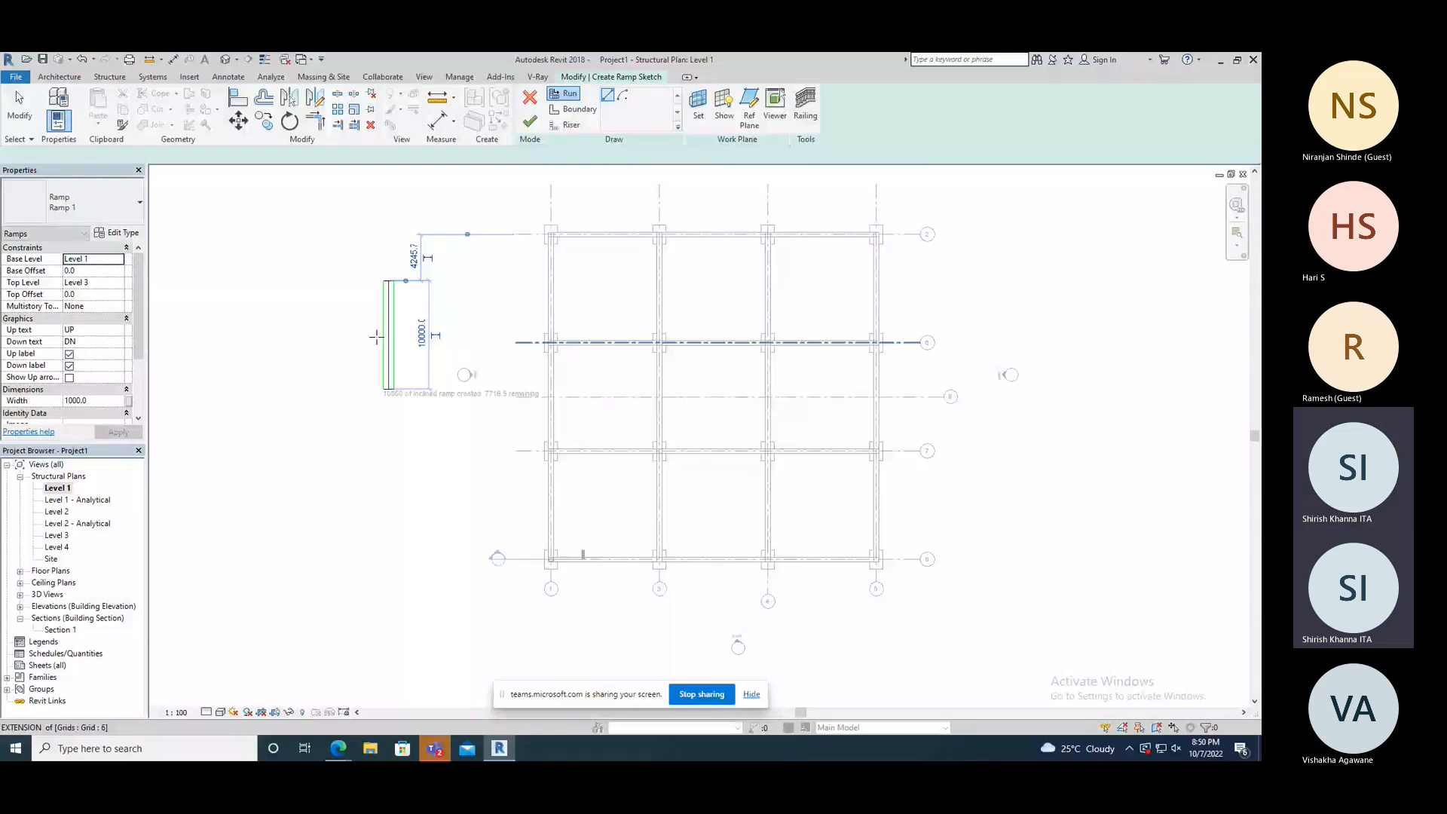
pyautogui.scroll(2, 377, 337)
pyautogui.click(529, 122)
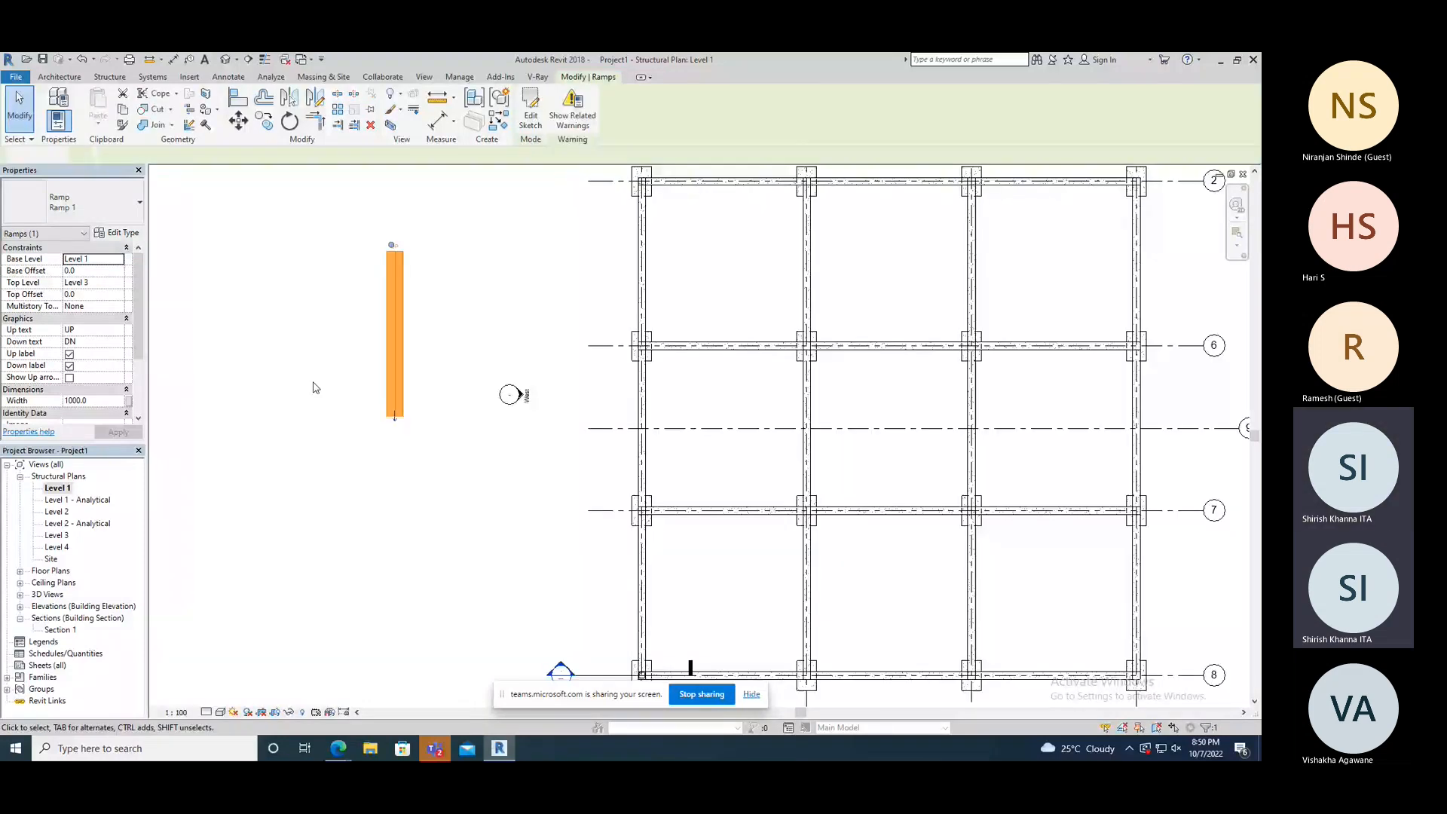
pyautogui.click(315, 386)
# - Open the 3D view and turn on visibility of the Ramps category in its visibility/graphics overrides
pyautogui.click(224, 59)
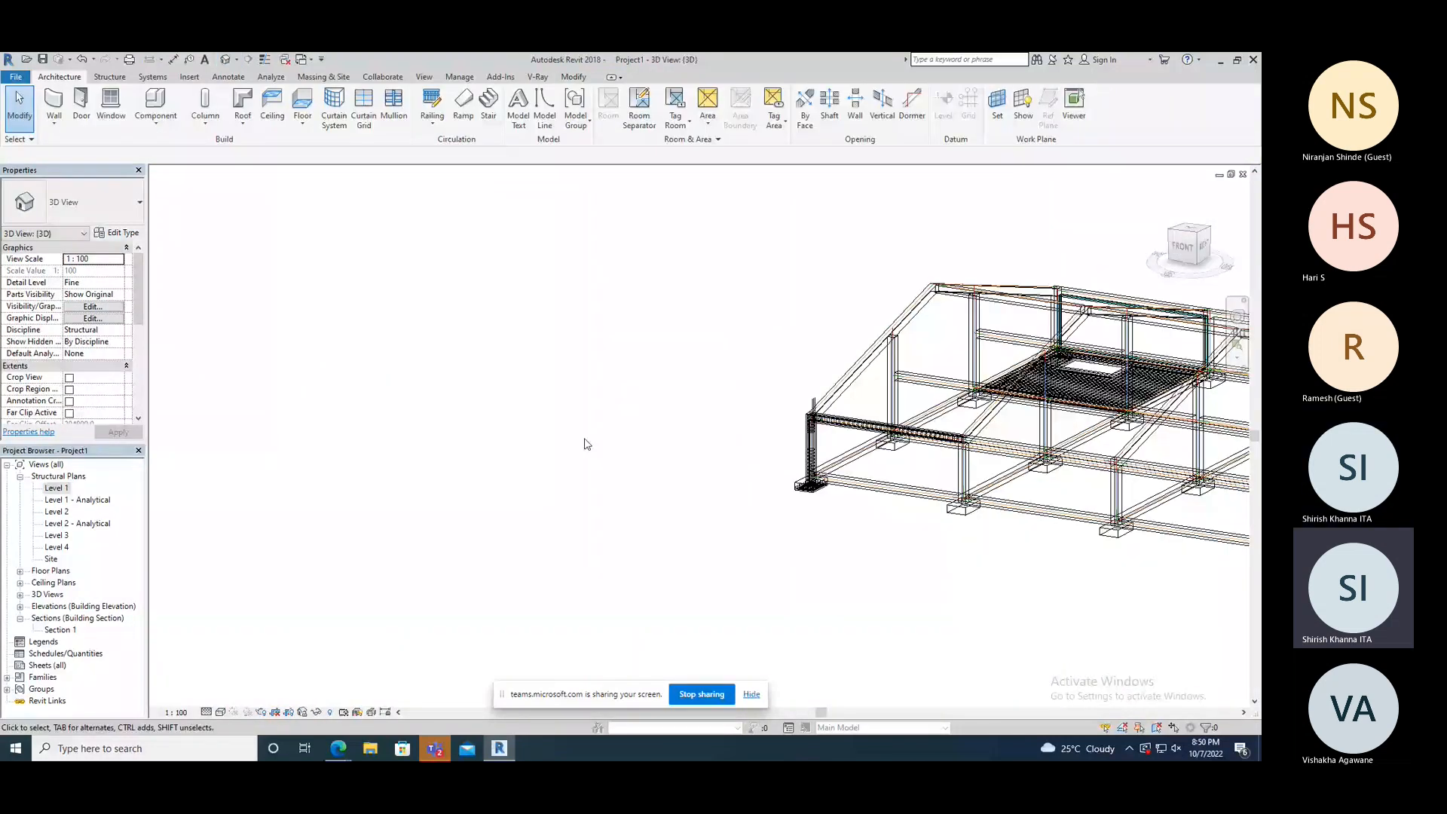
pyautogui.scroll(-2, 587, 444)
pyautogui.keyDown('shift'); pyautogui.moveTo(730, 476); pyautogui.dragTo(1087, 444, button='middle'); pyautogui.keyUp('shift')
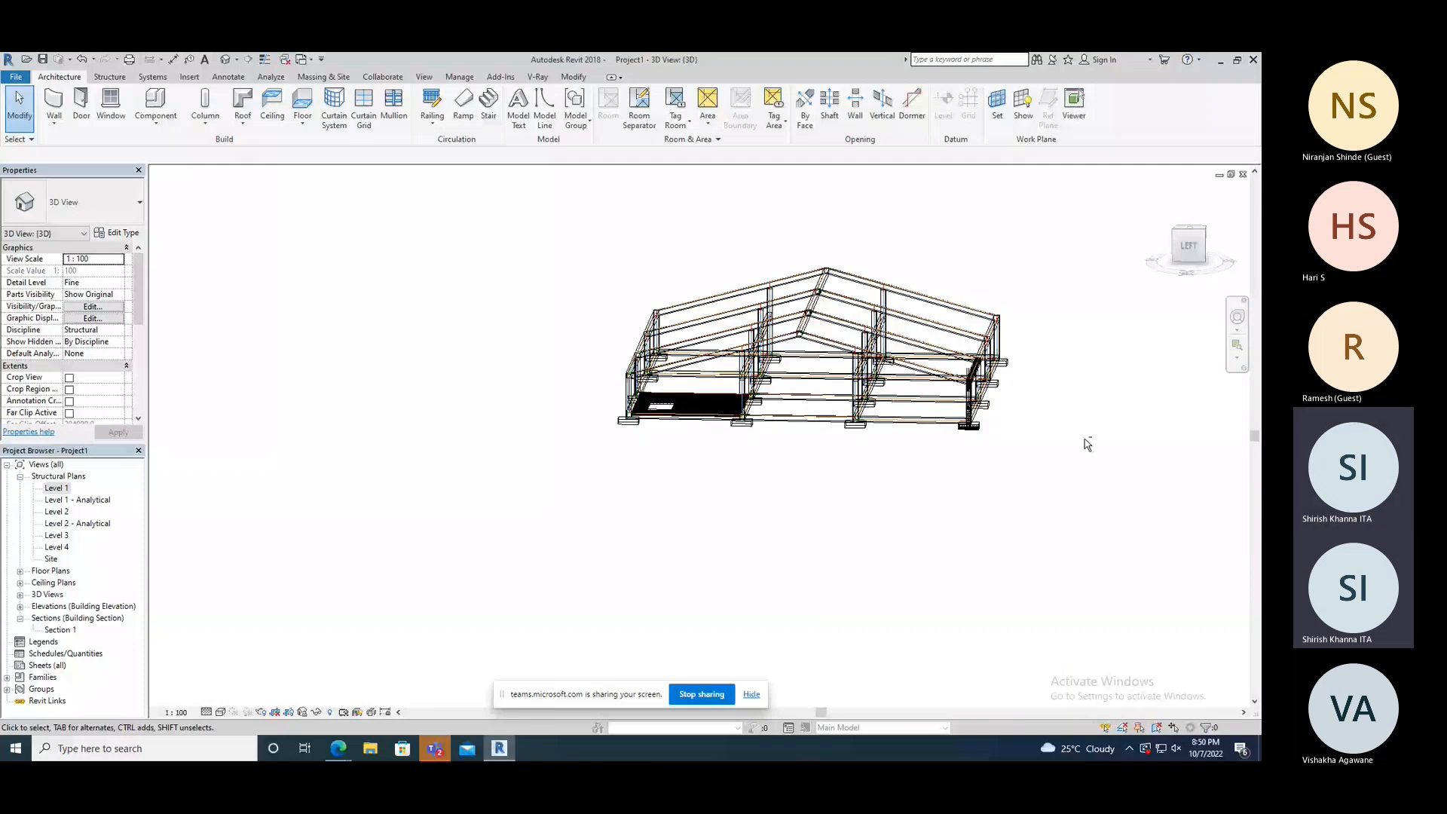
pyautogui.keyDown('shift'); pyautogui.moveTo(1087, 444); pyautogui.dragTo(741, 395, button='middle'); pyautogui.keyUp('shift')
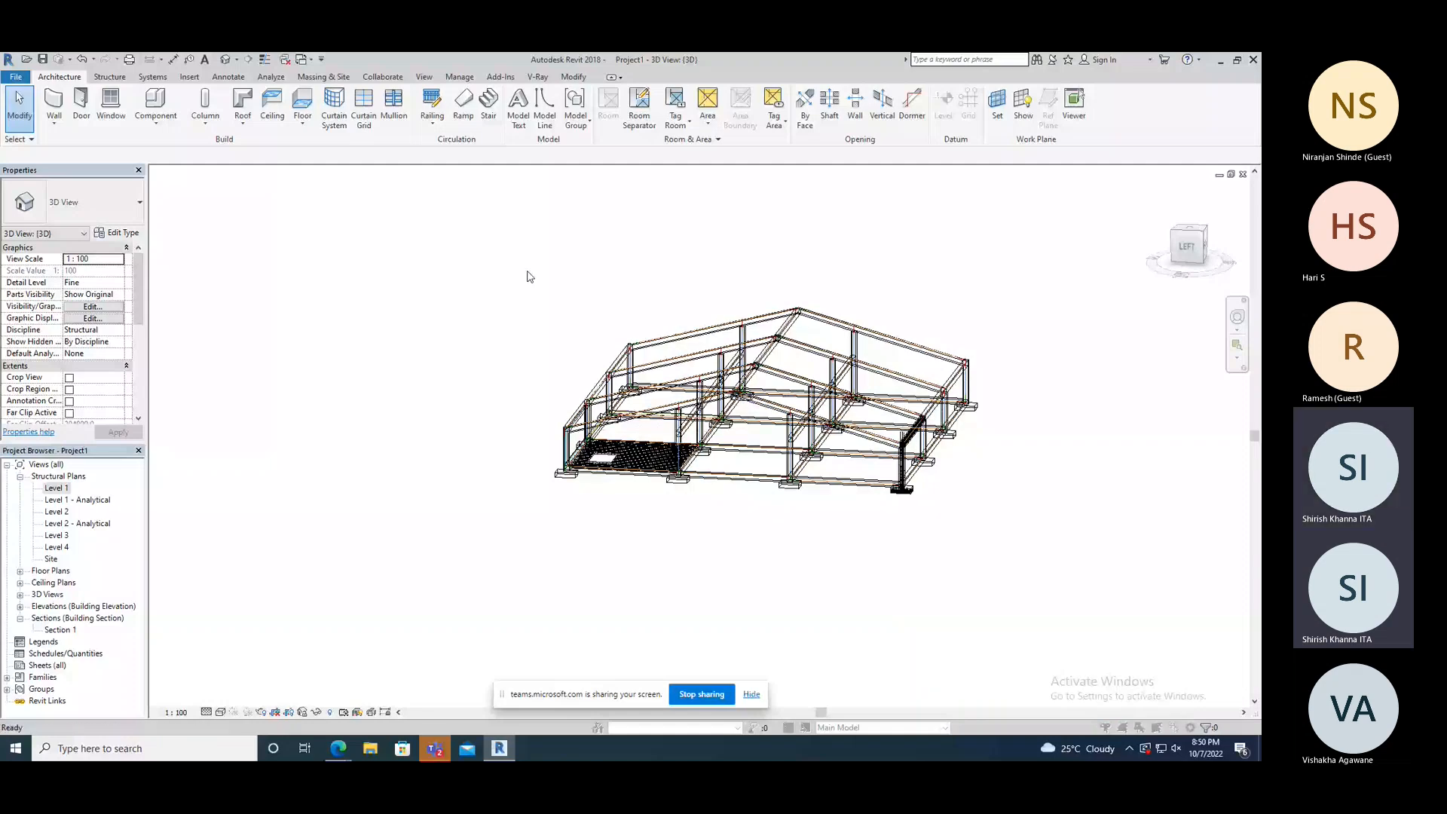
pyautogui.press('v')
pyautogui.press('g')
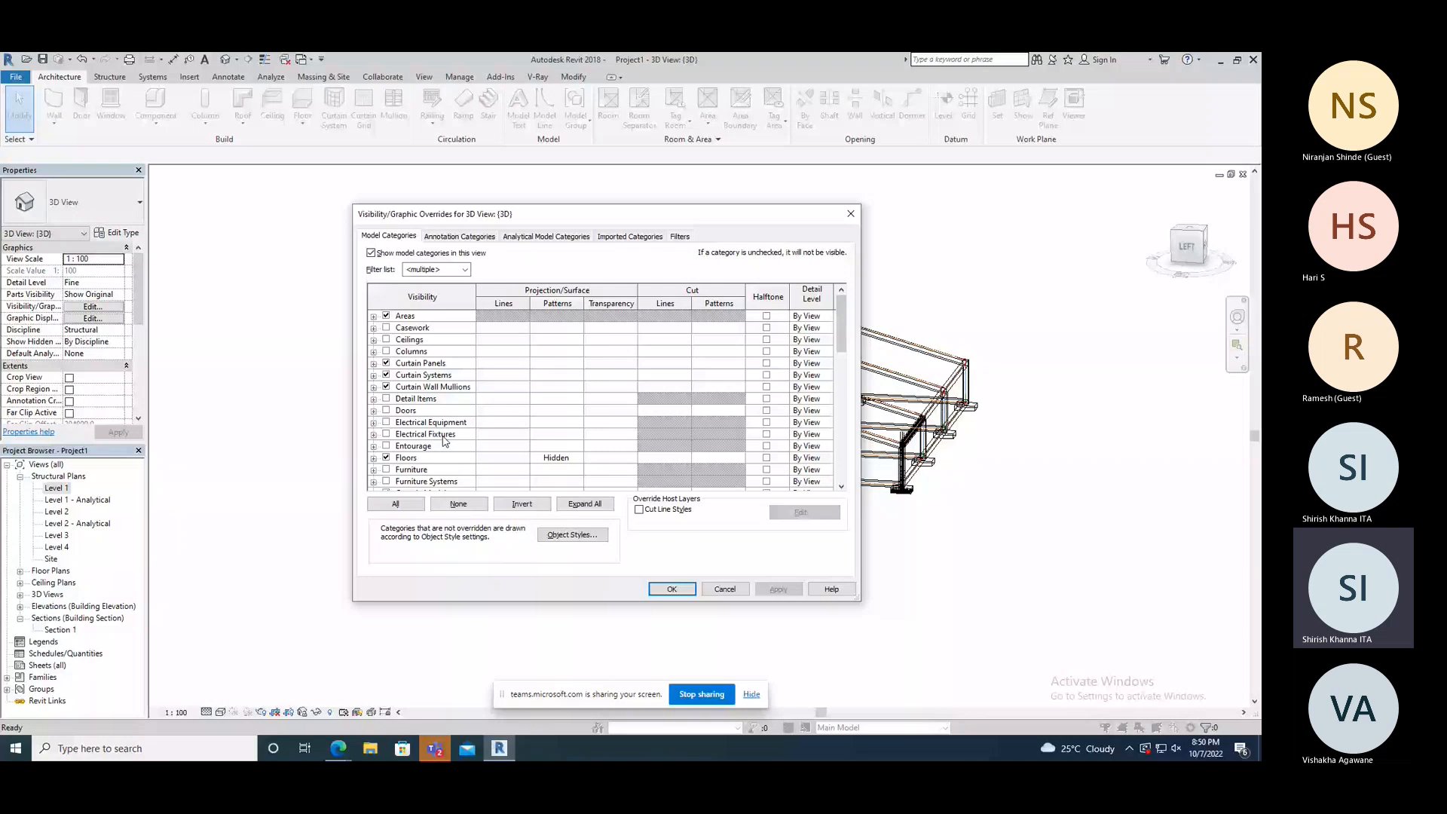
pyautogui.scroll(-4, 445, 442)
pyautogui.click(386, 458)
pyautogui.click(777, 594)
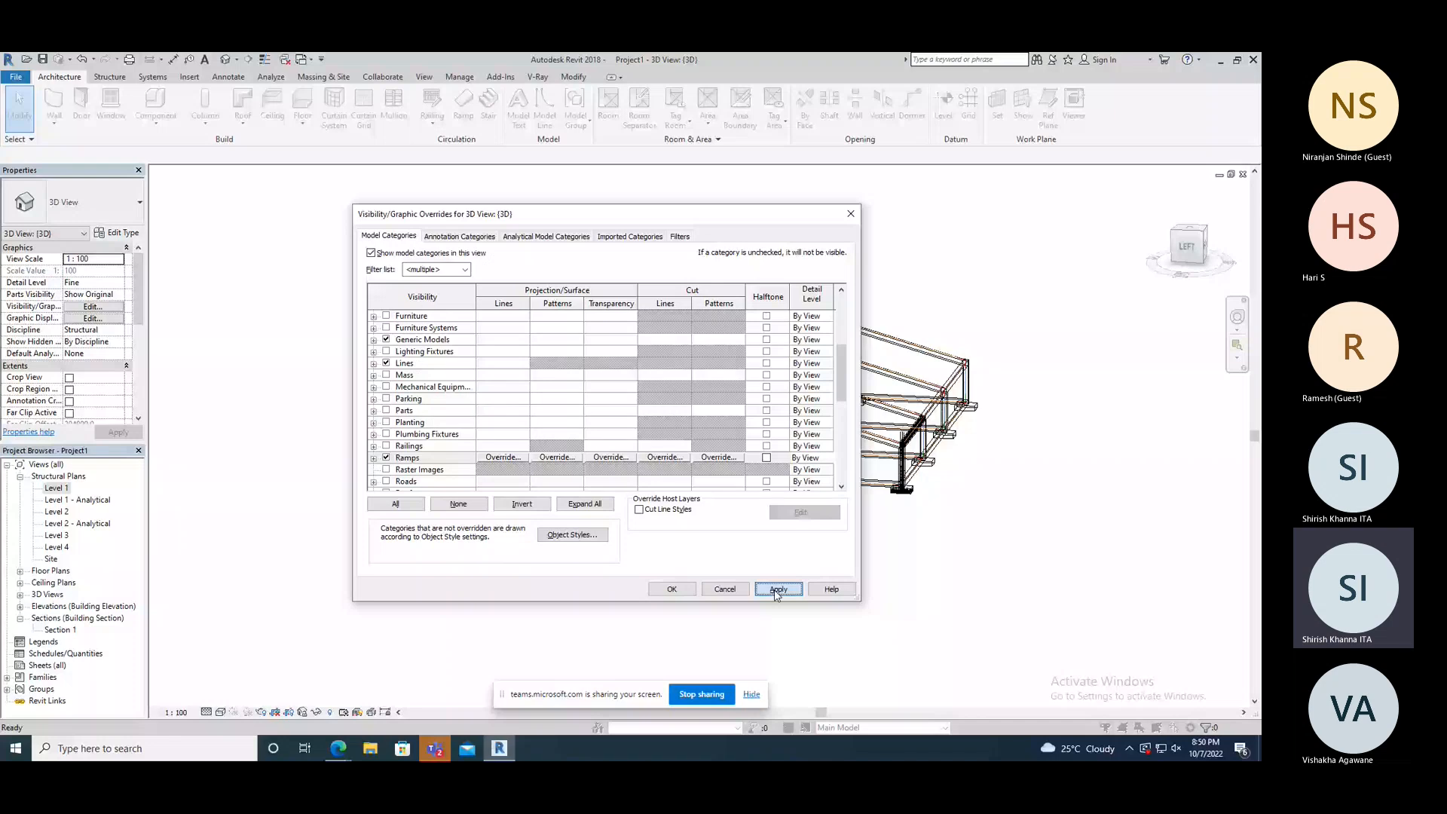
pyautogui.click(671, 590)
# - Select the ramp in a side-on 3D view, set its top offset to 1000 and accept the ramp length warning
pyautogui.keyDown('shift'); pyautogui.moveTo(754, 482); pyautogui.dragTo(780, 441, button='middle'); pyautogui.keyUp('shift')
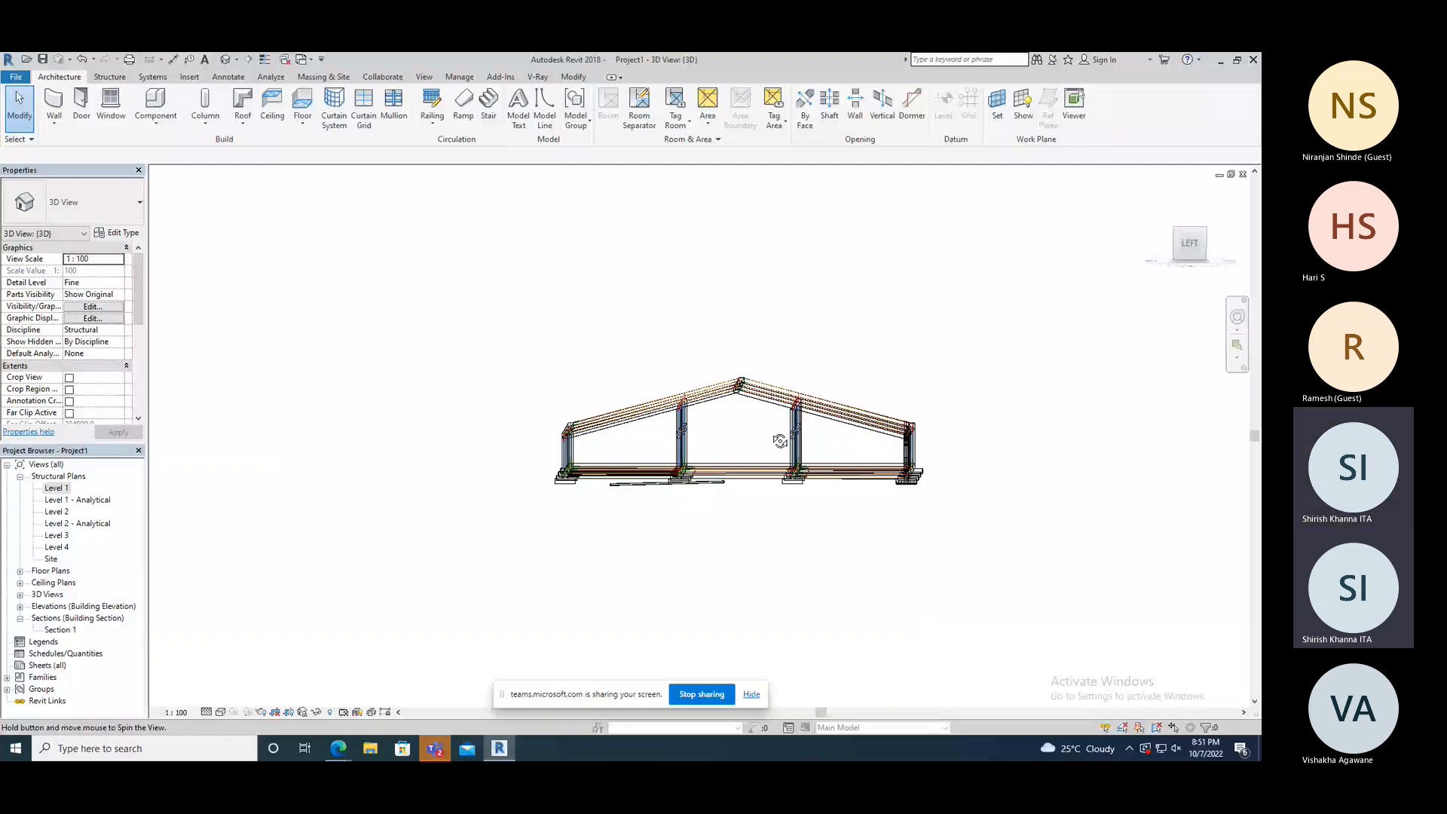
pyautogui.scroll(5, 780, 441)
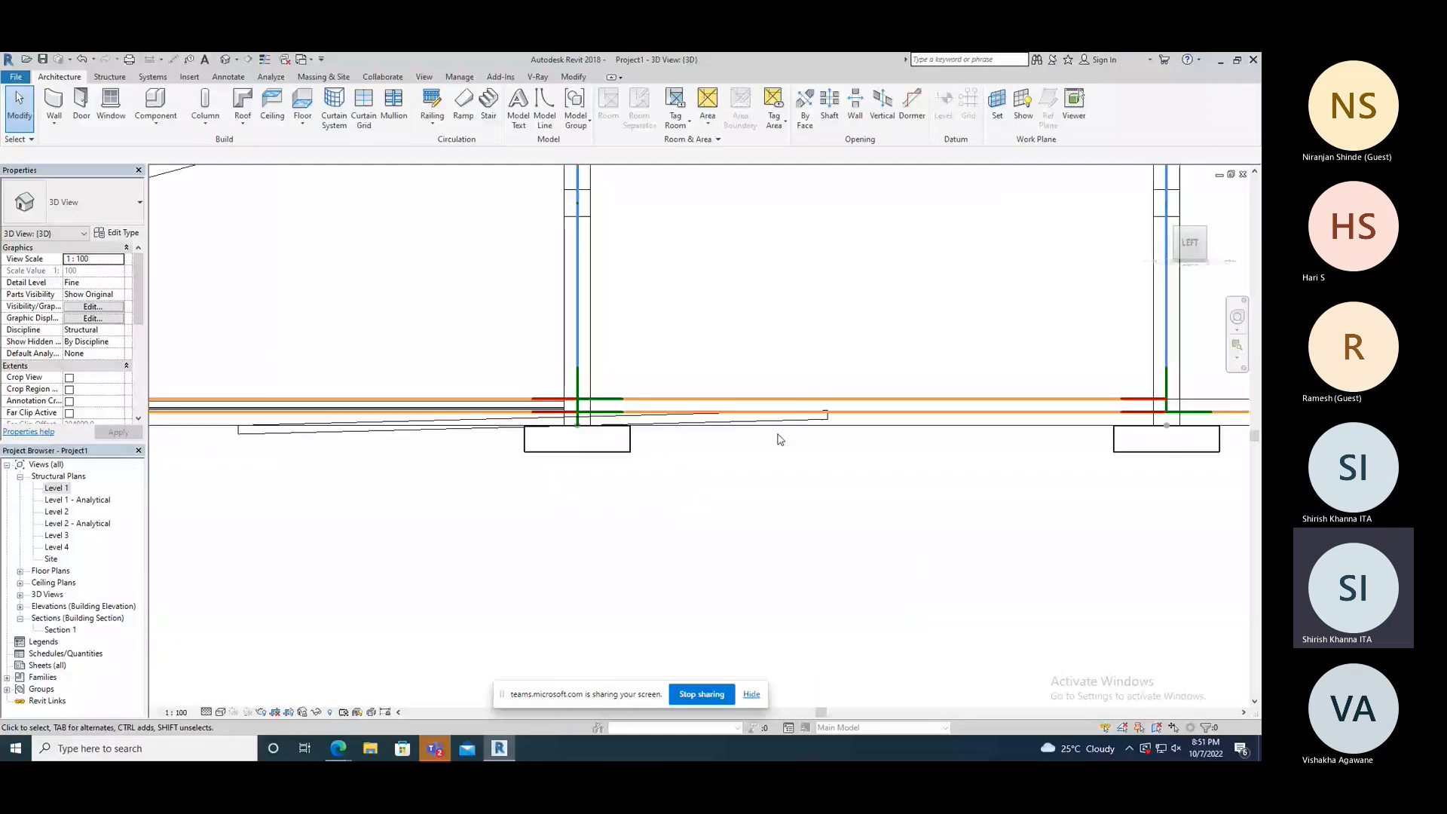
pyautogui.click(265, 432)
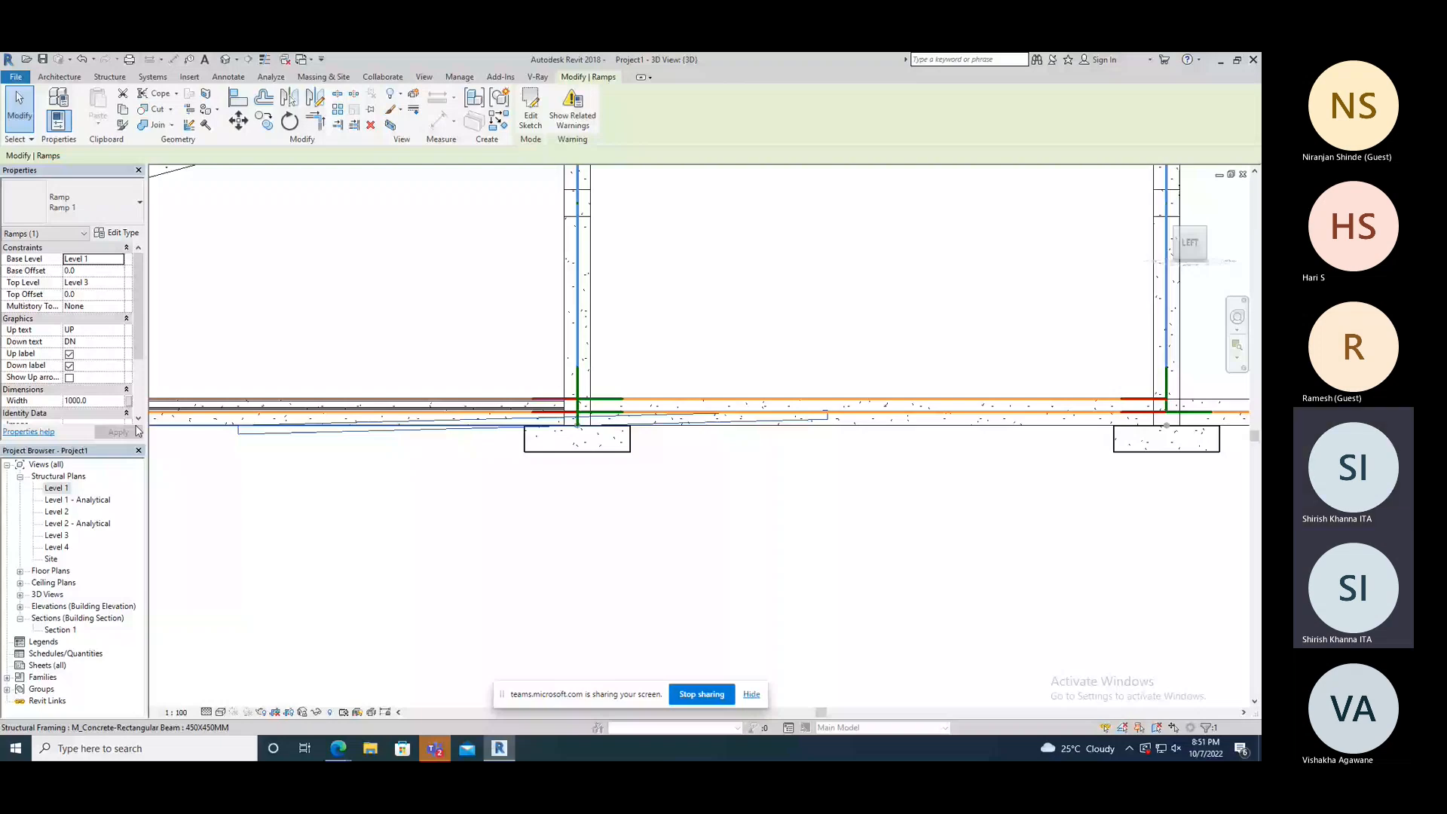
pyautogui.click(107, 401)
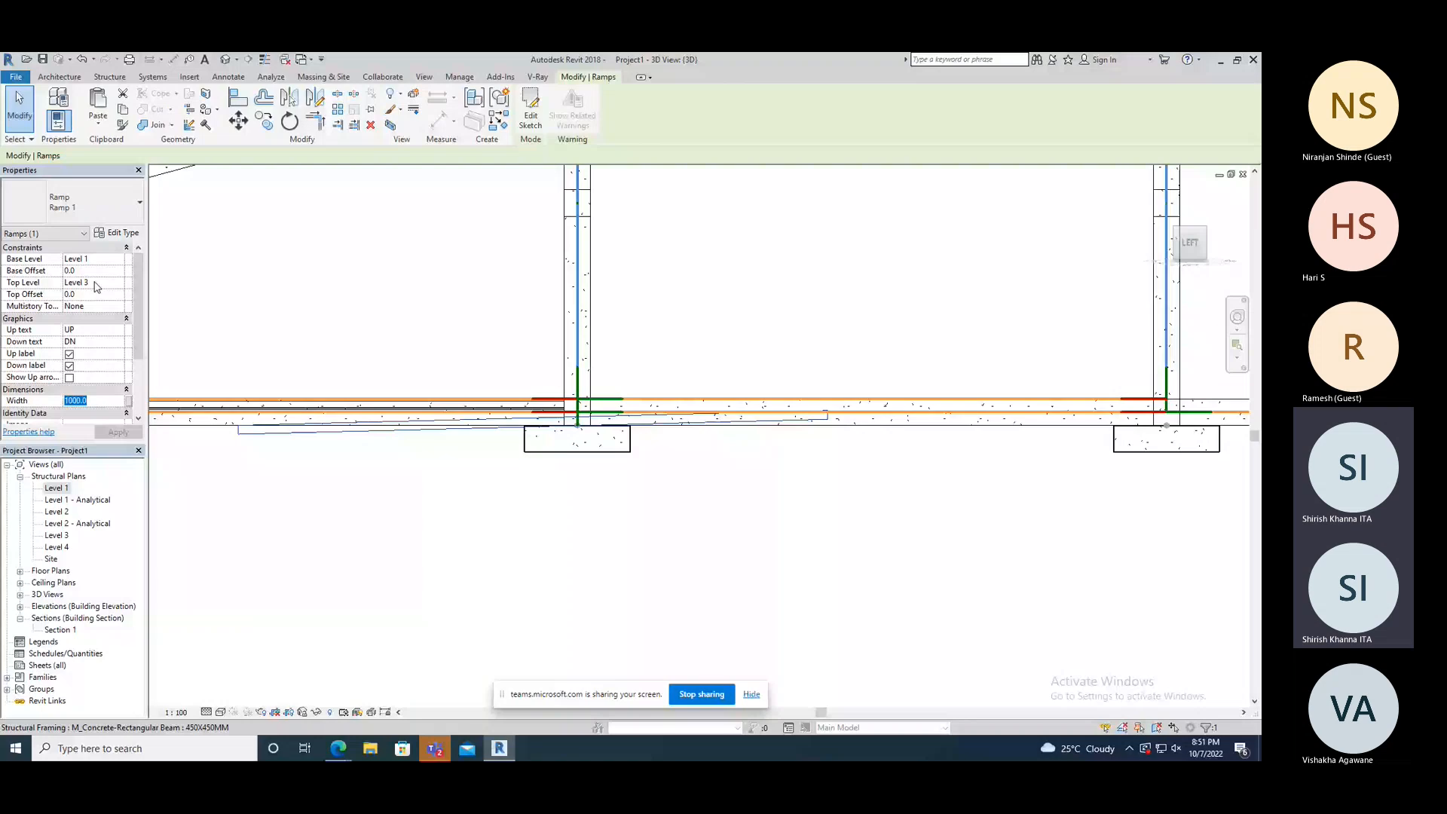
pyautogui.click(47, 295)
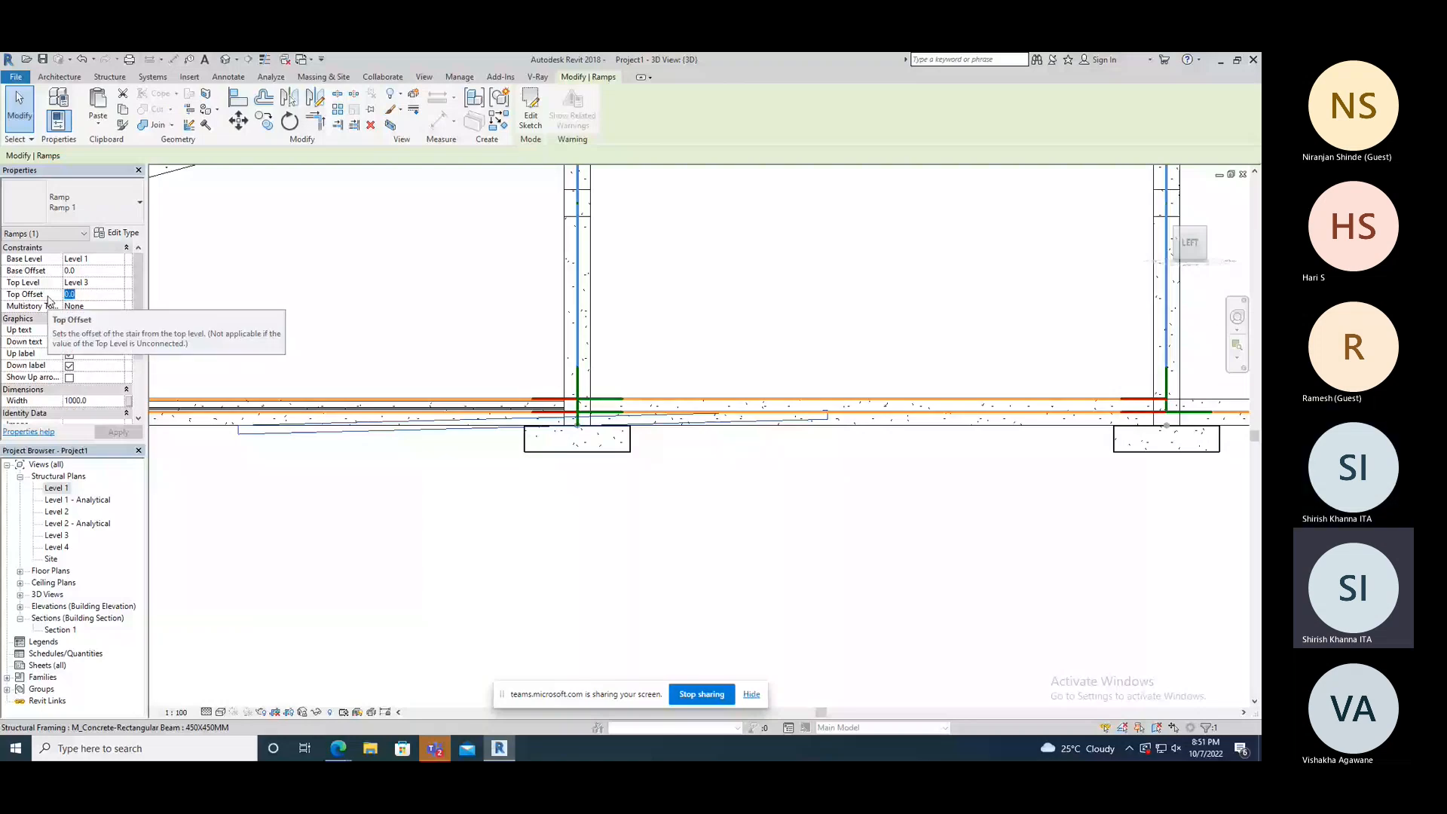
pyautogui.write('1000.0')
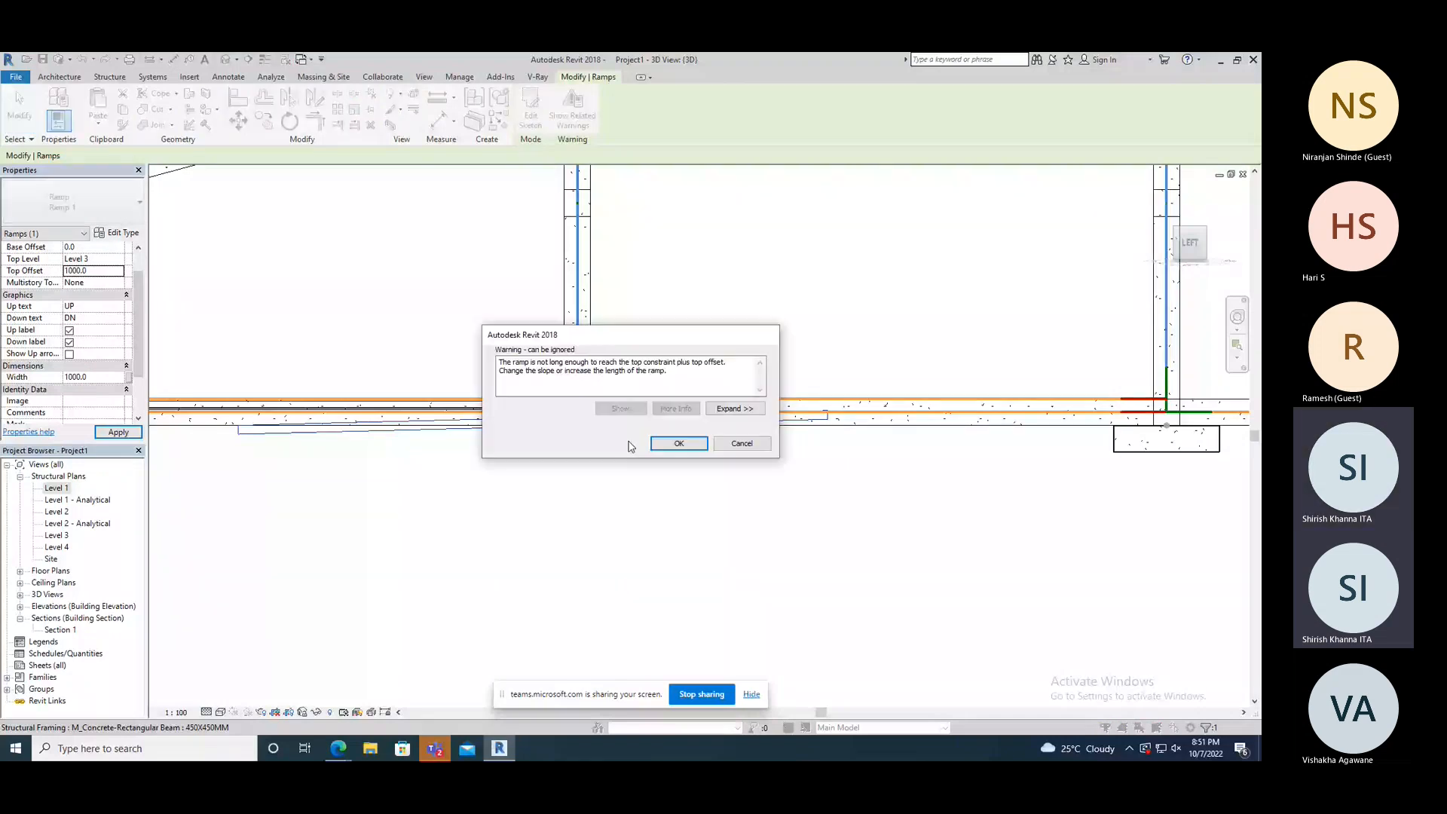
pyautogui.click(678, 443)
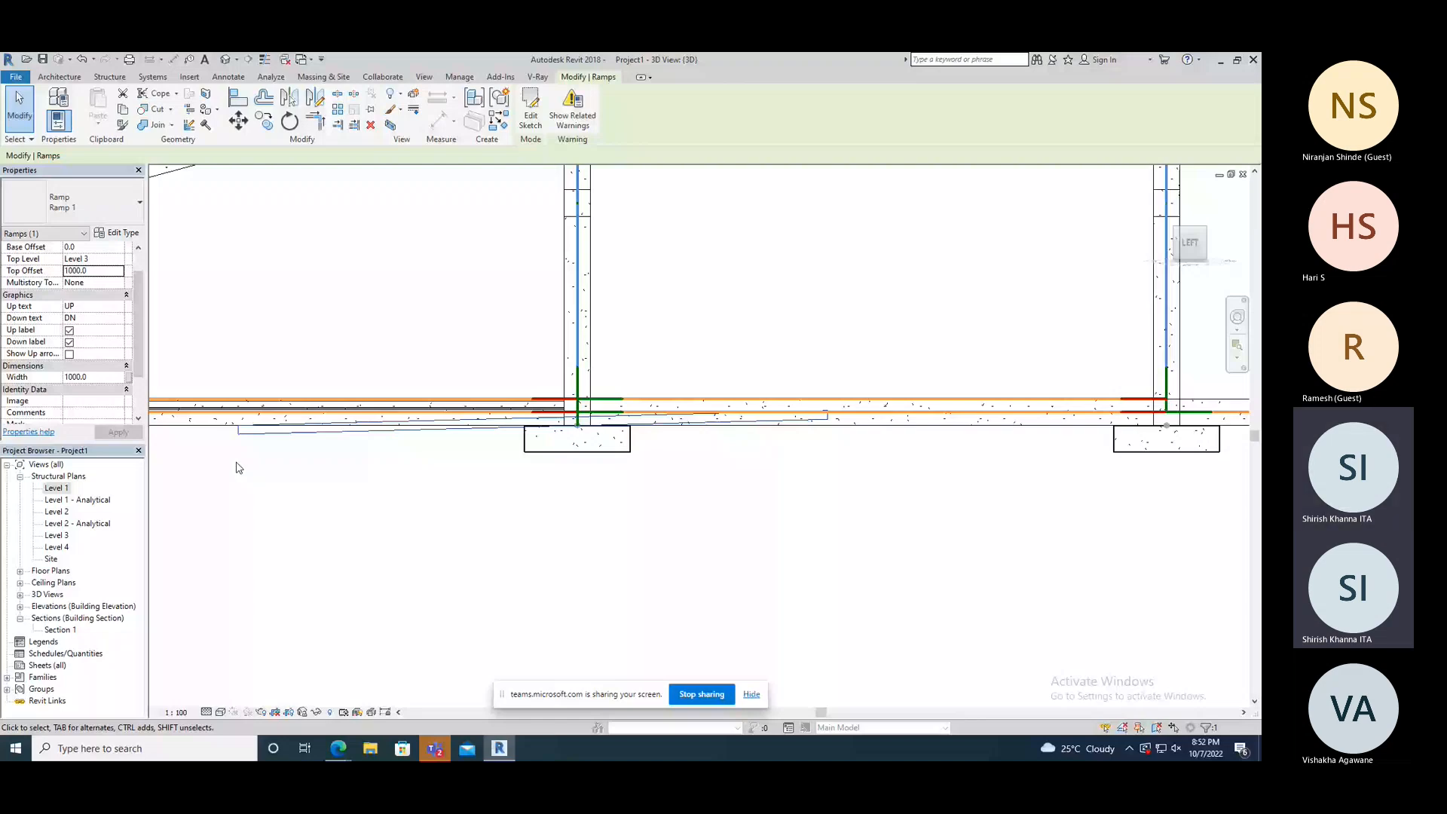
# - From the Level 1 plan, change the ramp type's construction shape to Solid
pyautogui.doubleClick(57, 489)
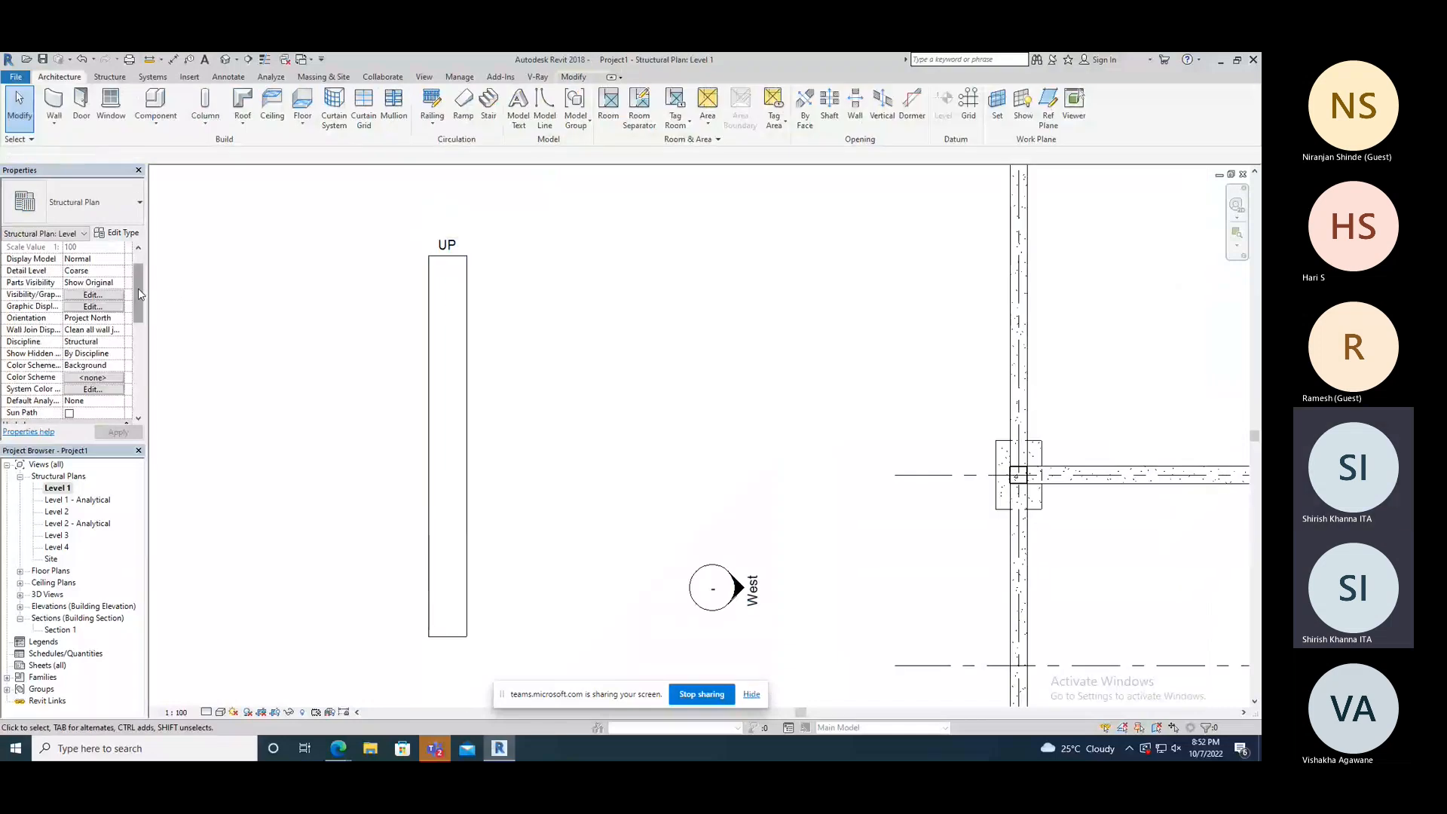
pyautogui.click(467, 320)
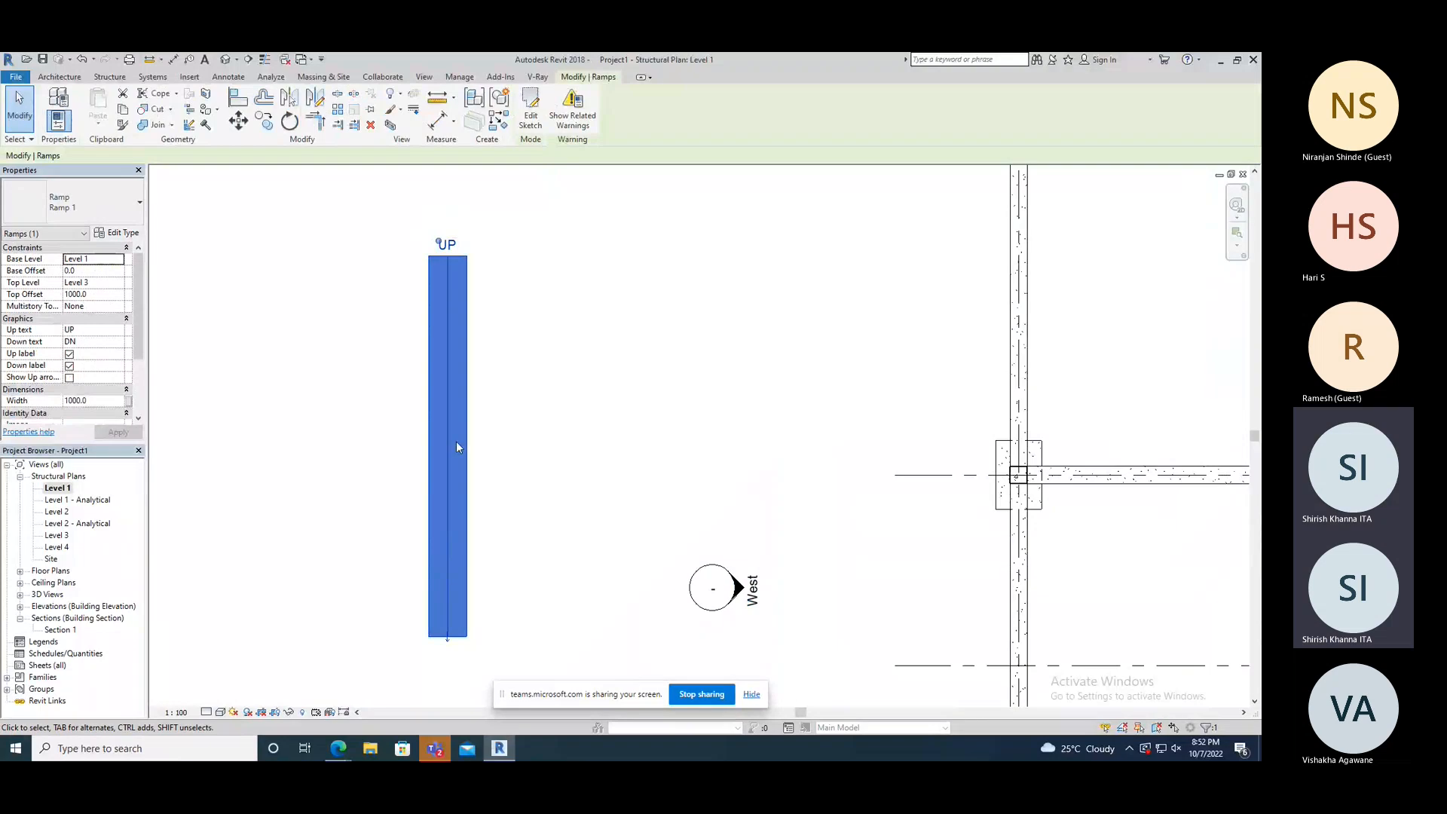
pyautogui.scroll(-1, 455, 441)
pyautogui.scroll(-1, 455, 441)
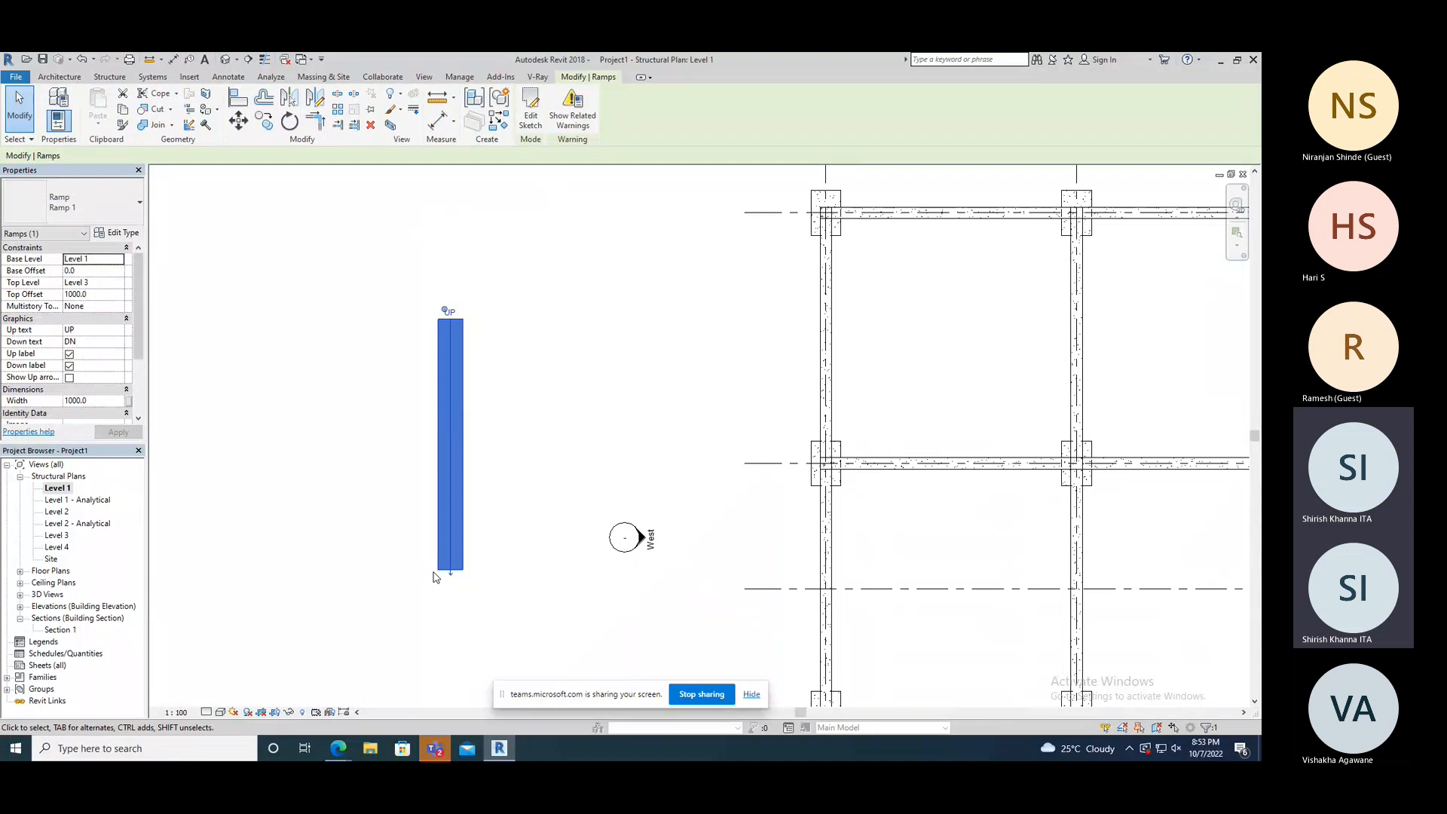
pyautogui.click(118, 234)
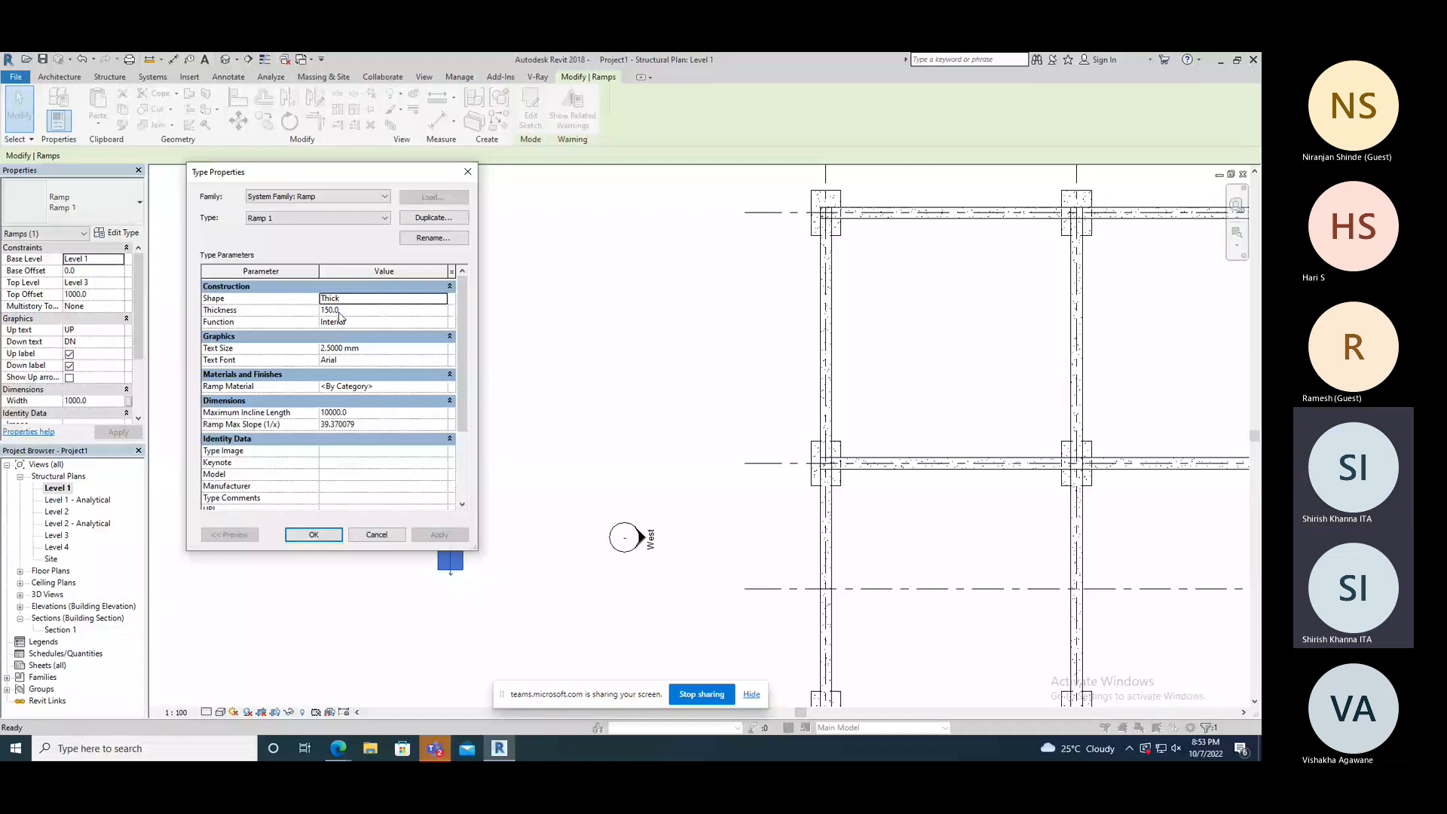
pyautogui.click(407, 302)
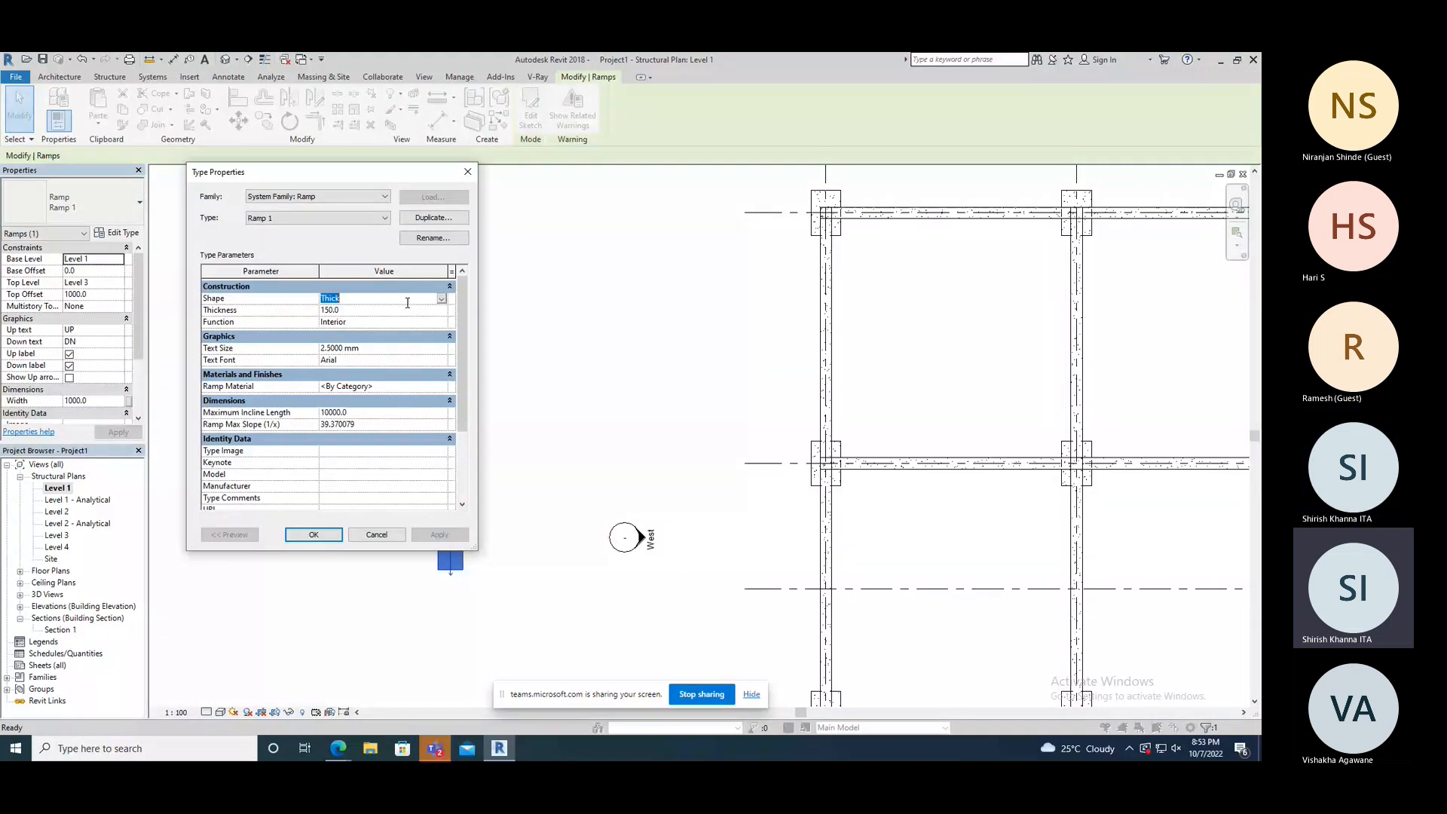
pyautogui.click(407, 302)
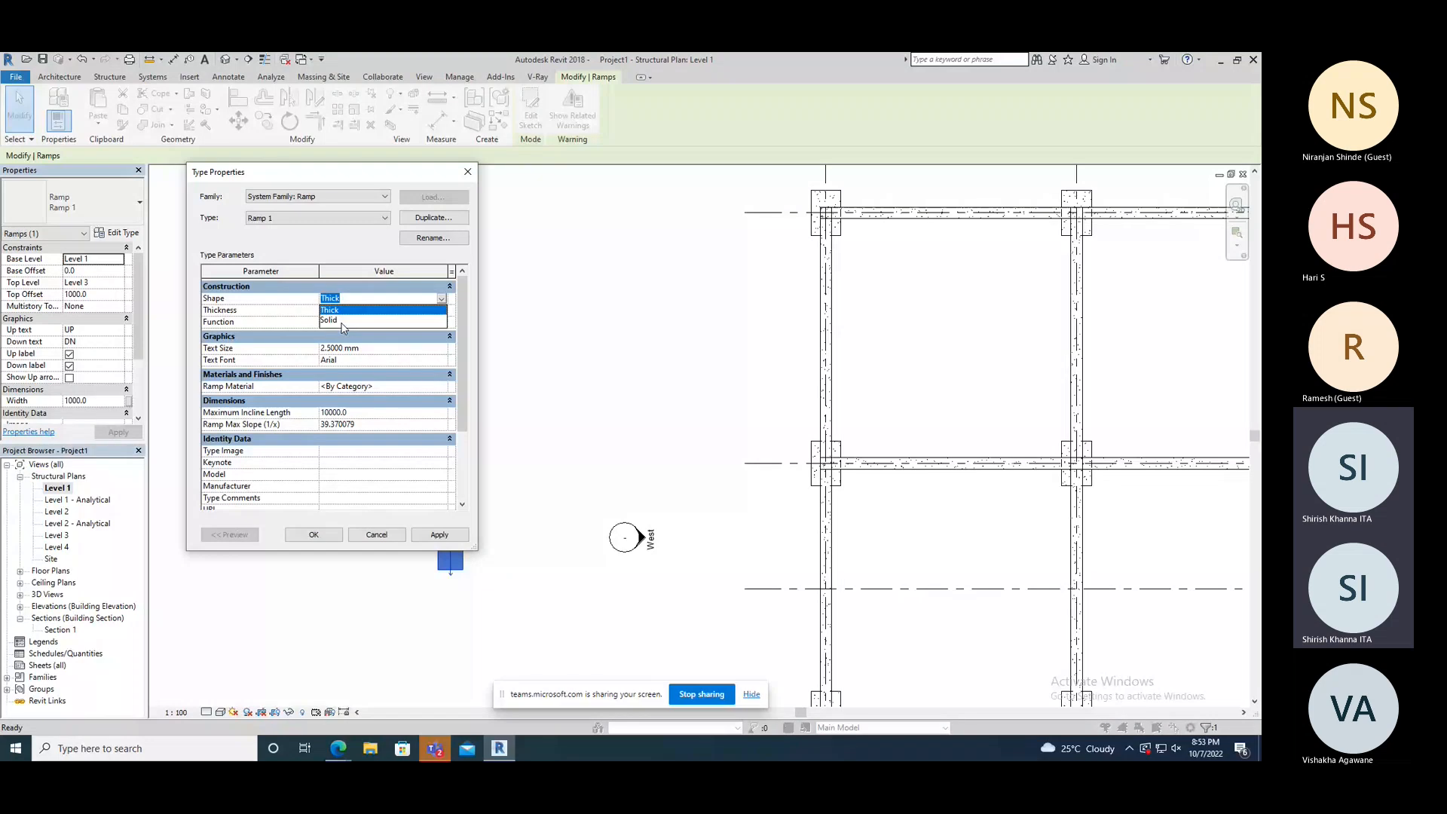
pyautogui.click(342, 322)
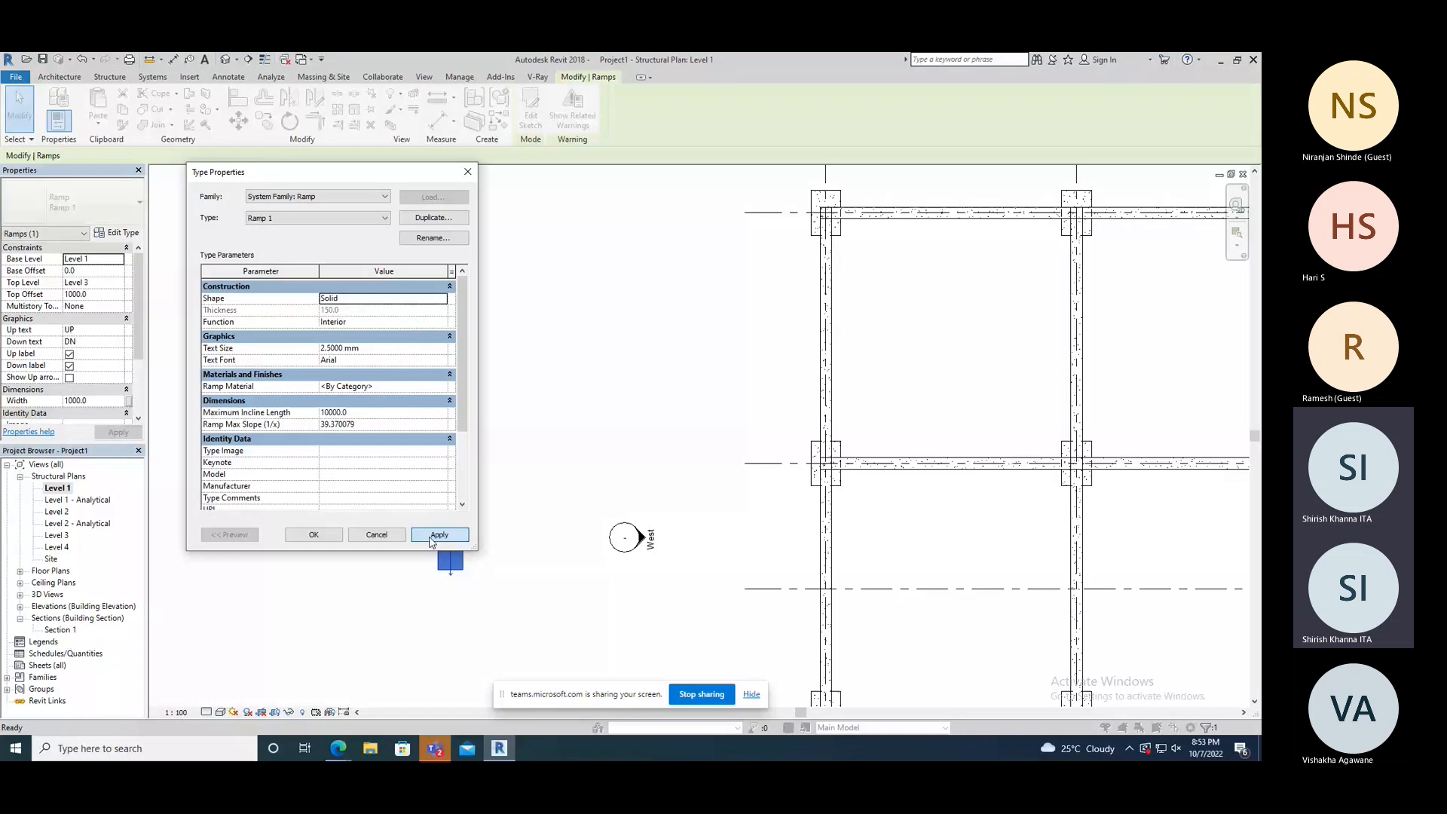
pyautogui.click(432, 542)
pyautogui.click(314, 535)
# - Select the solid ramp in the 3D view and examine its sloped profile and its top level and offset settings
pyautogui.click(225, 63)
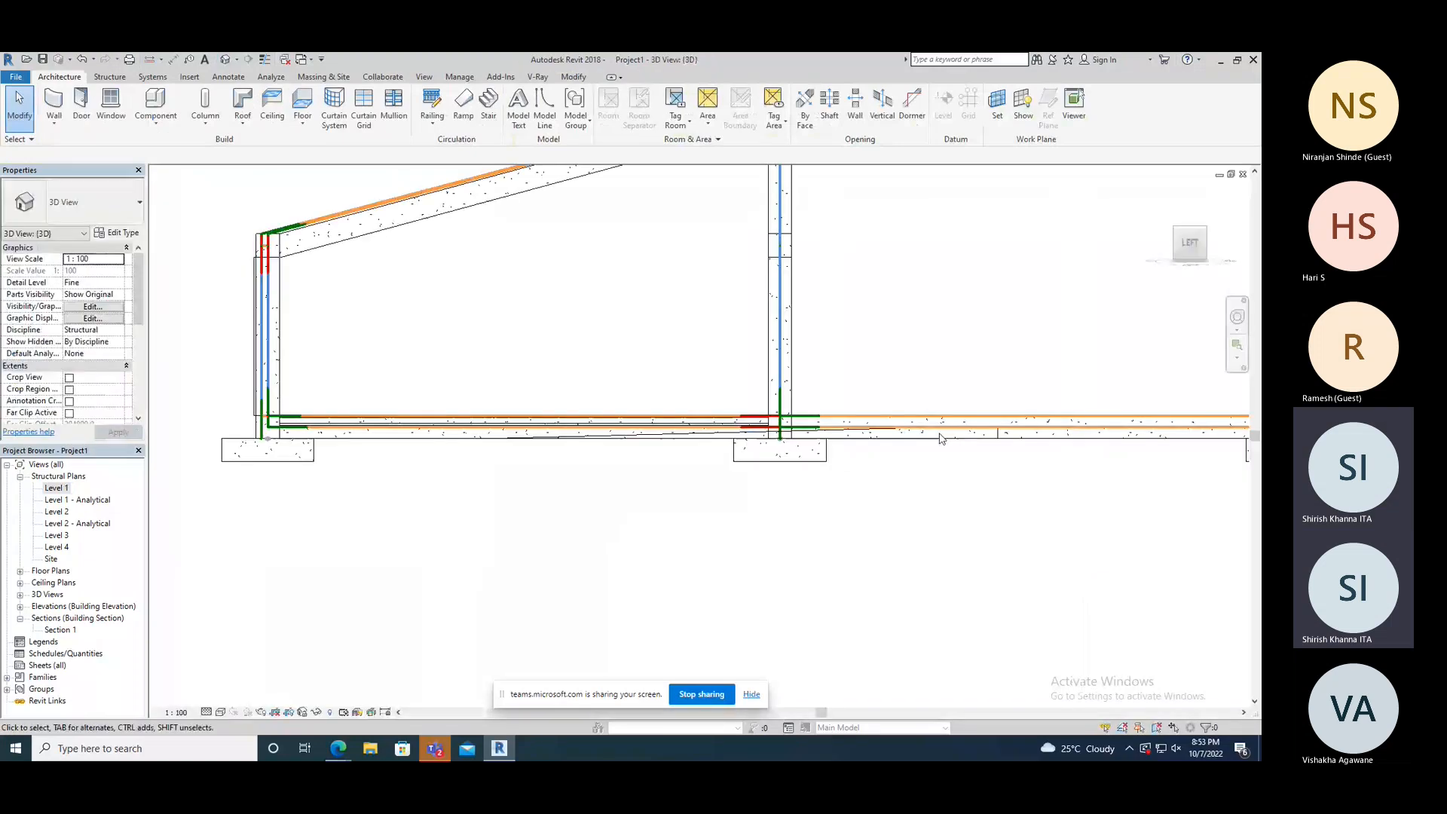
pyautogui.scroll(2, 997, 437)
pyautogui.click(997, 437)
pyautogui.scroll(-2, 650, 437)
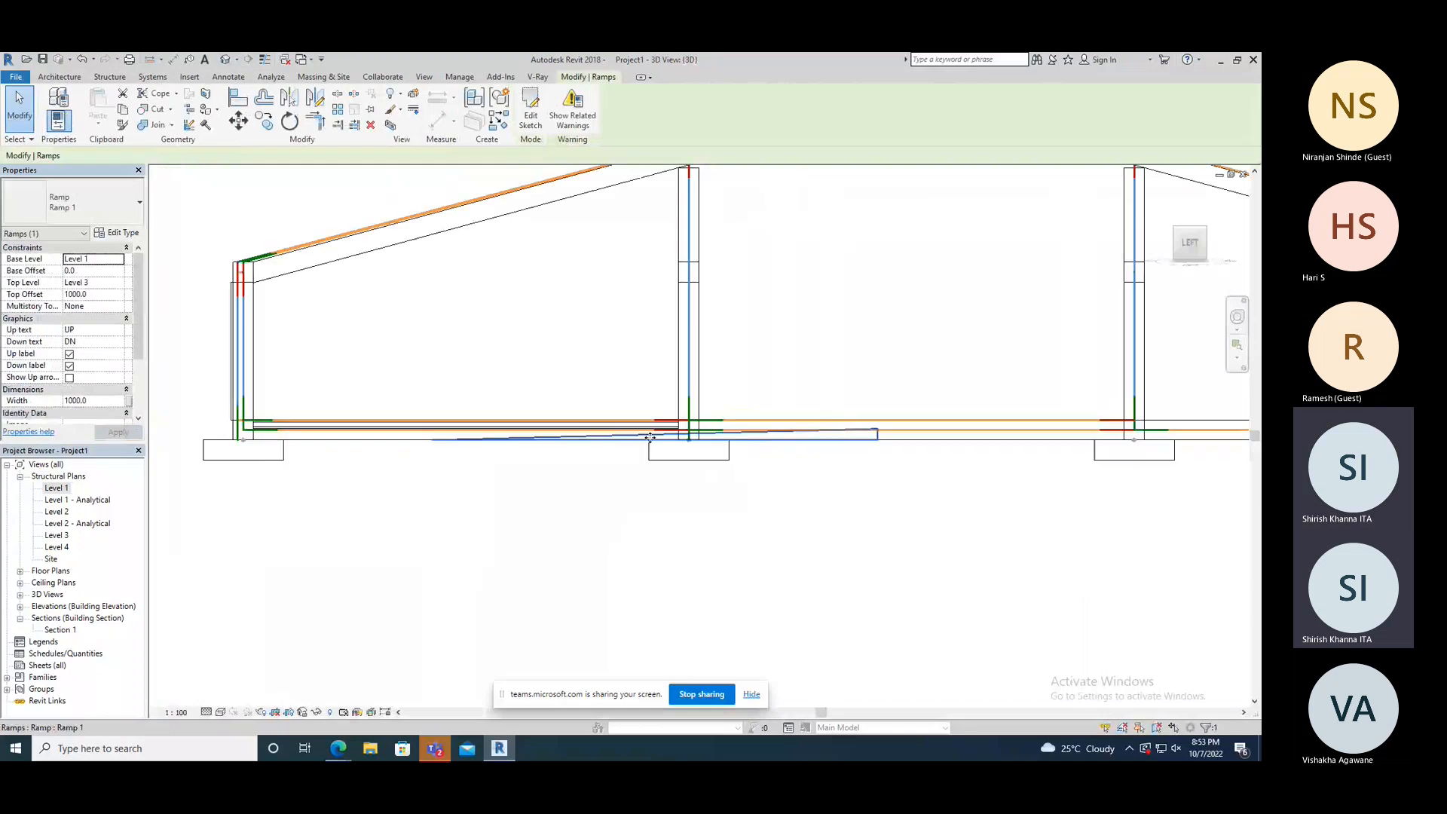
pyautogui.scroll(-2, 650, 437)
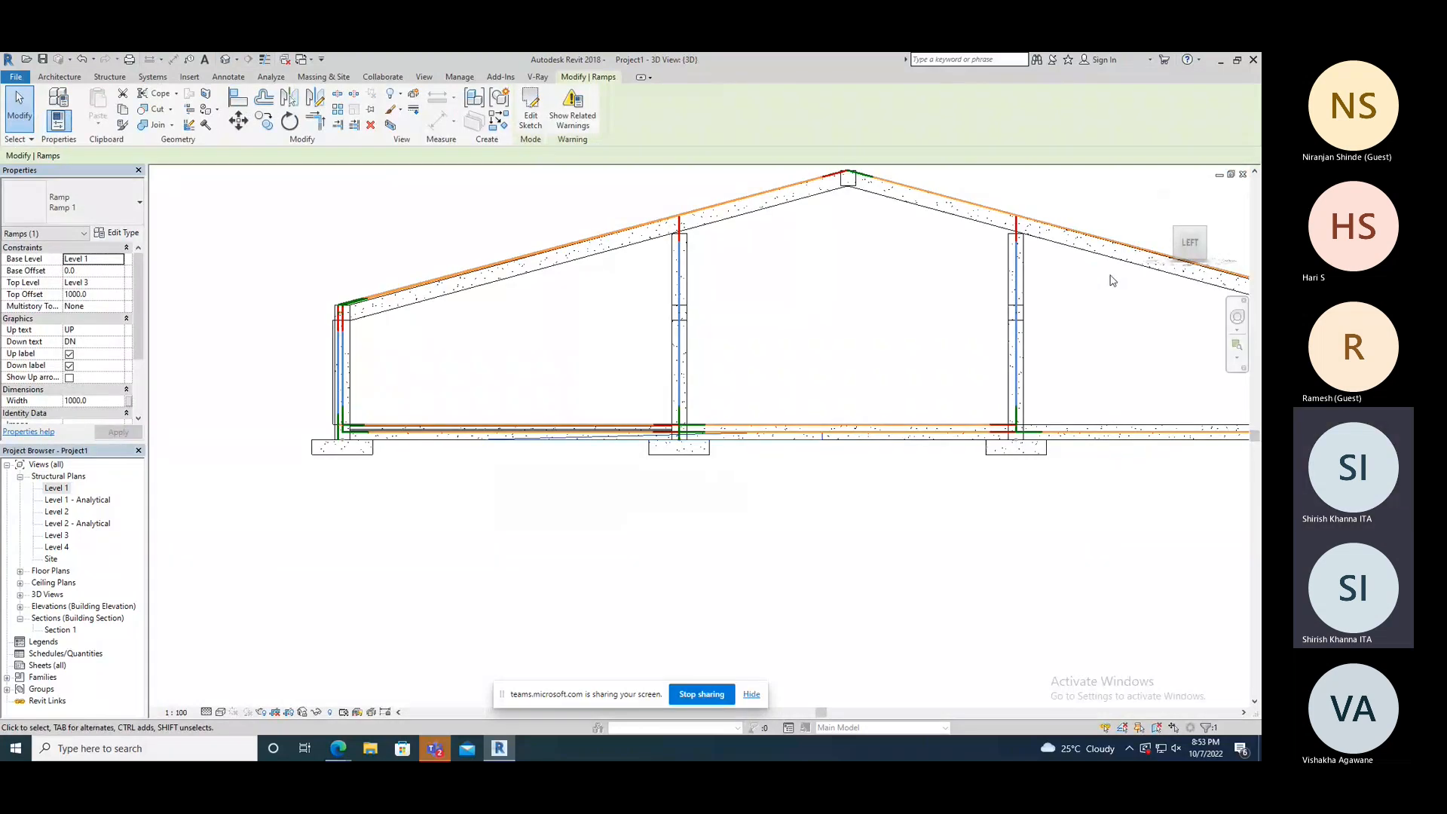
pyautogui.keyDown('shift'); pyautogui.moveTo(1113, 280); pyautogui.dragTo(848, 458, button='middle'); pyautogui.keyUp('shift')
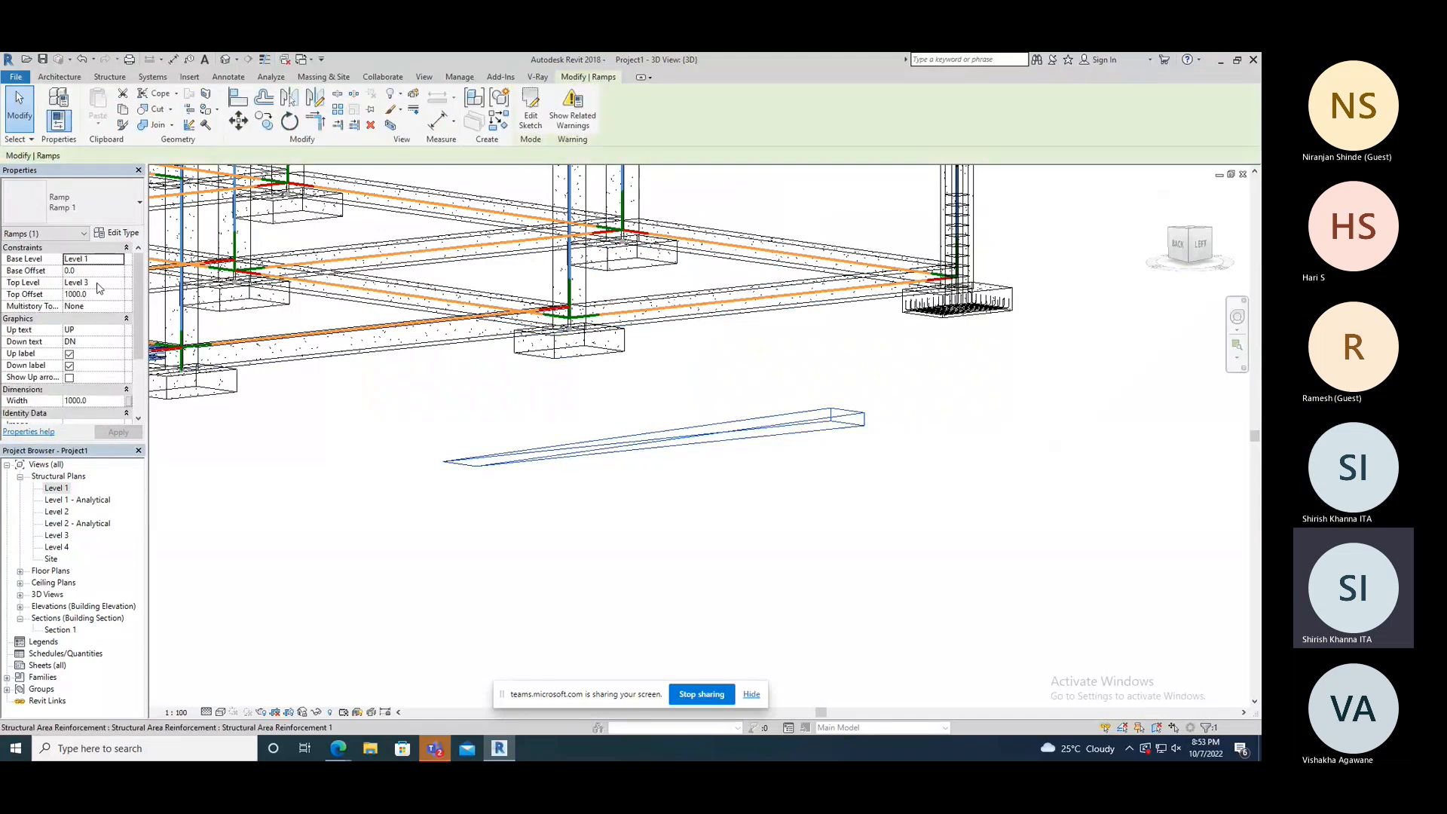
pyautogui.click(100, 285)
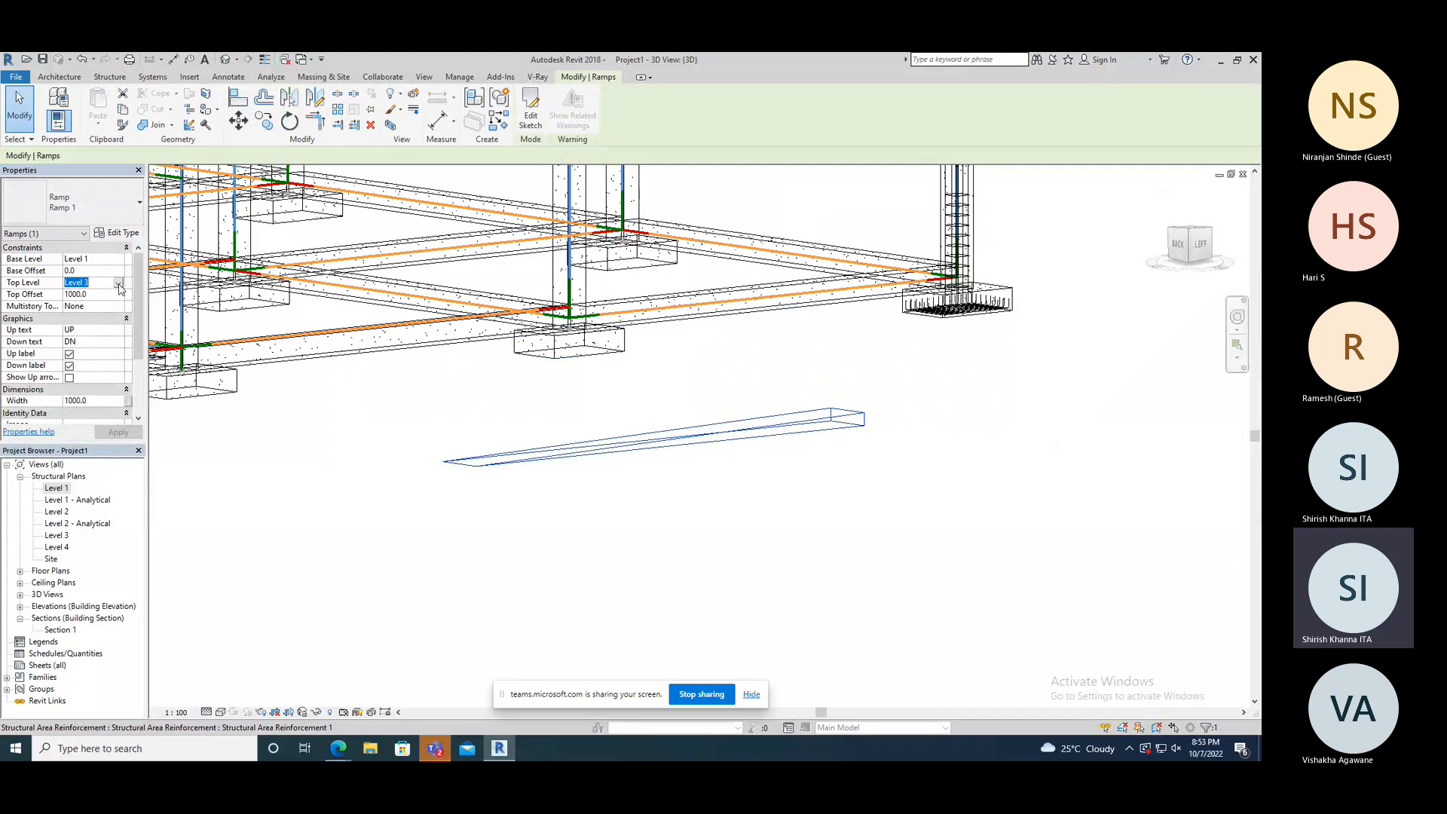
pyautogui.click(95, 295)
pyautogui.moveTo(139, 309)
pyautogui.mouseDown()
pyautogui.moveTo(139, 362)
pyautogui.moveTo(138, 311)
pyautogui.mouseUp()
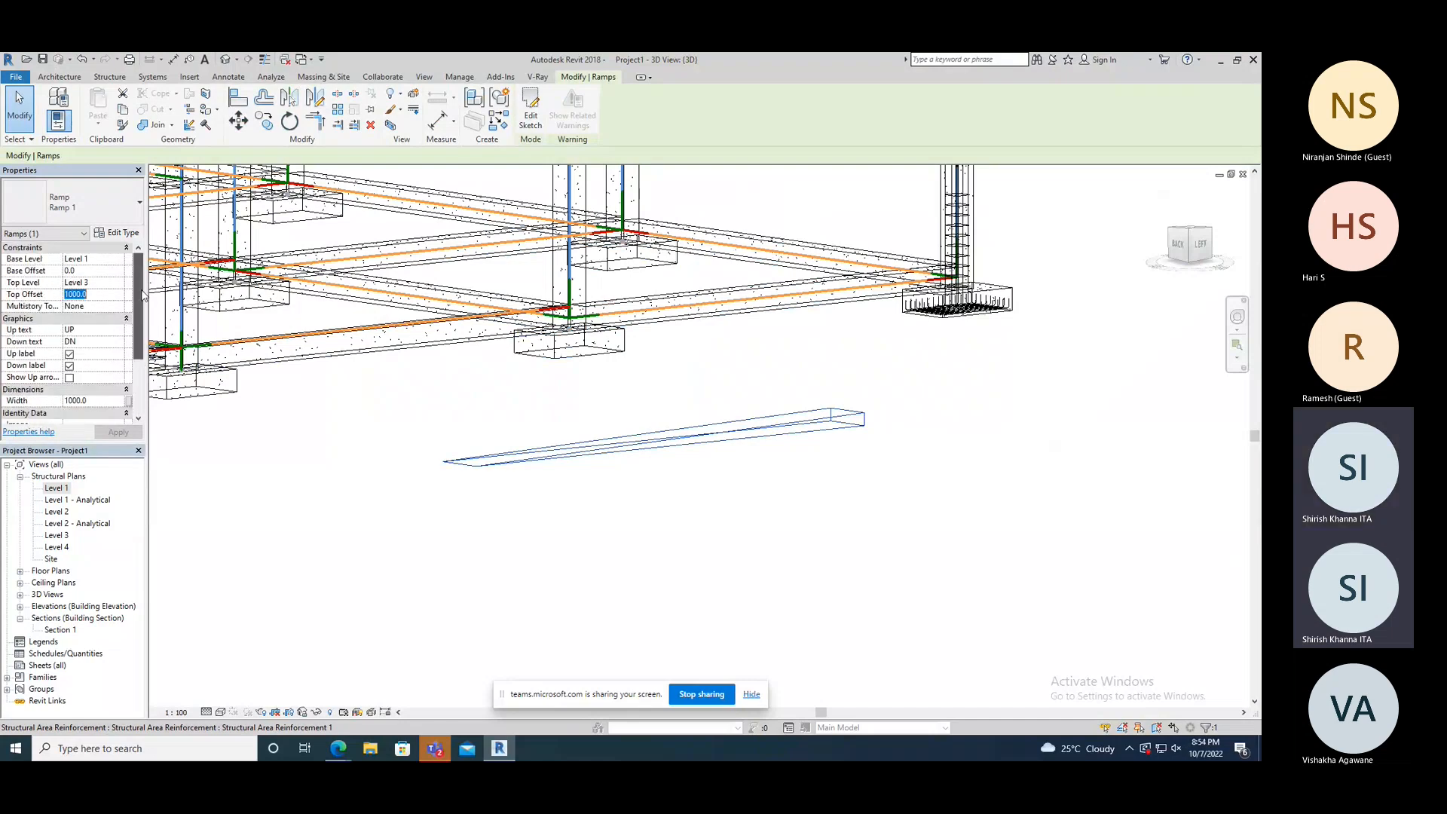
# - Set the ramp type's Ramp Max Slope (1/x) to 25 and apply it
pyautogui.click(116, 234)
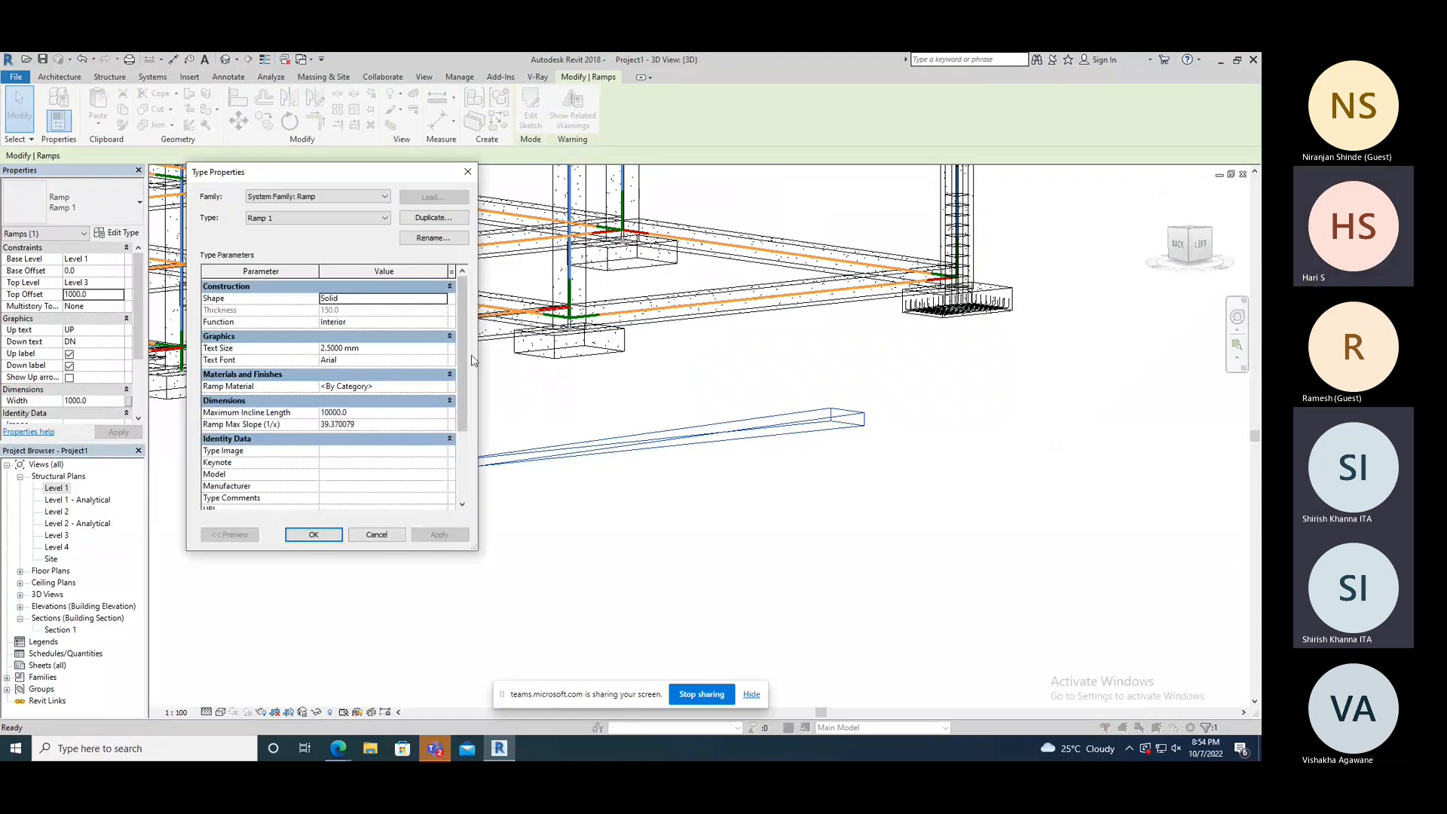
pyautogui.scroll(-1, 465, 370)
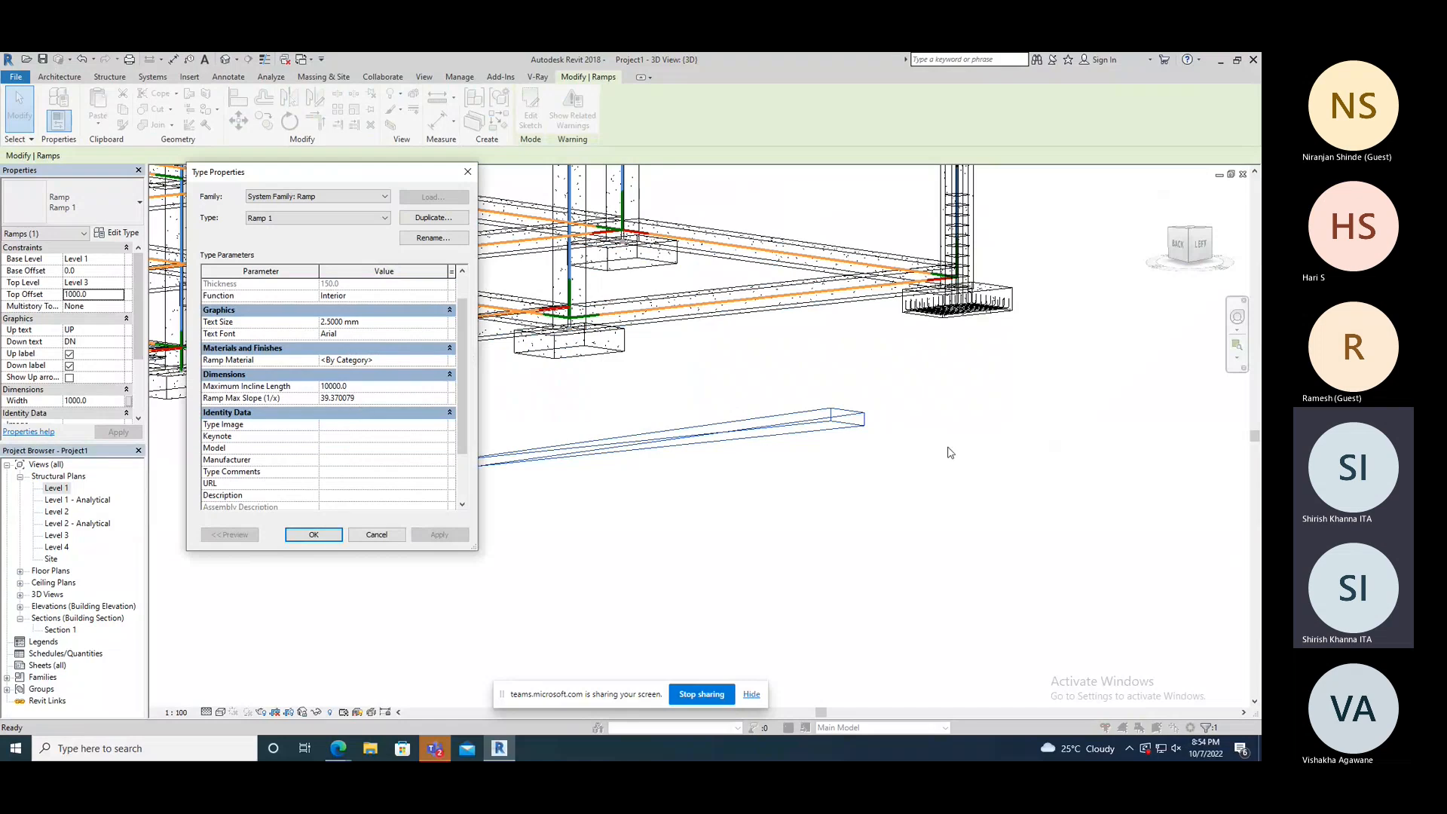
pyautogui.moveTo(359, 401); pyautogui.dragTo(320, 401)
pyautogui.write('25')
pyautogui.press('Return')
pyautogui.click(439, 535)
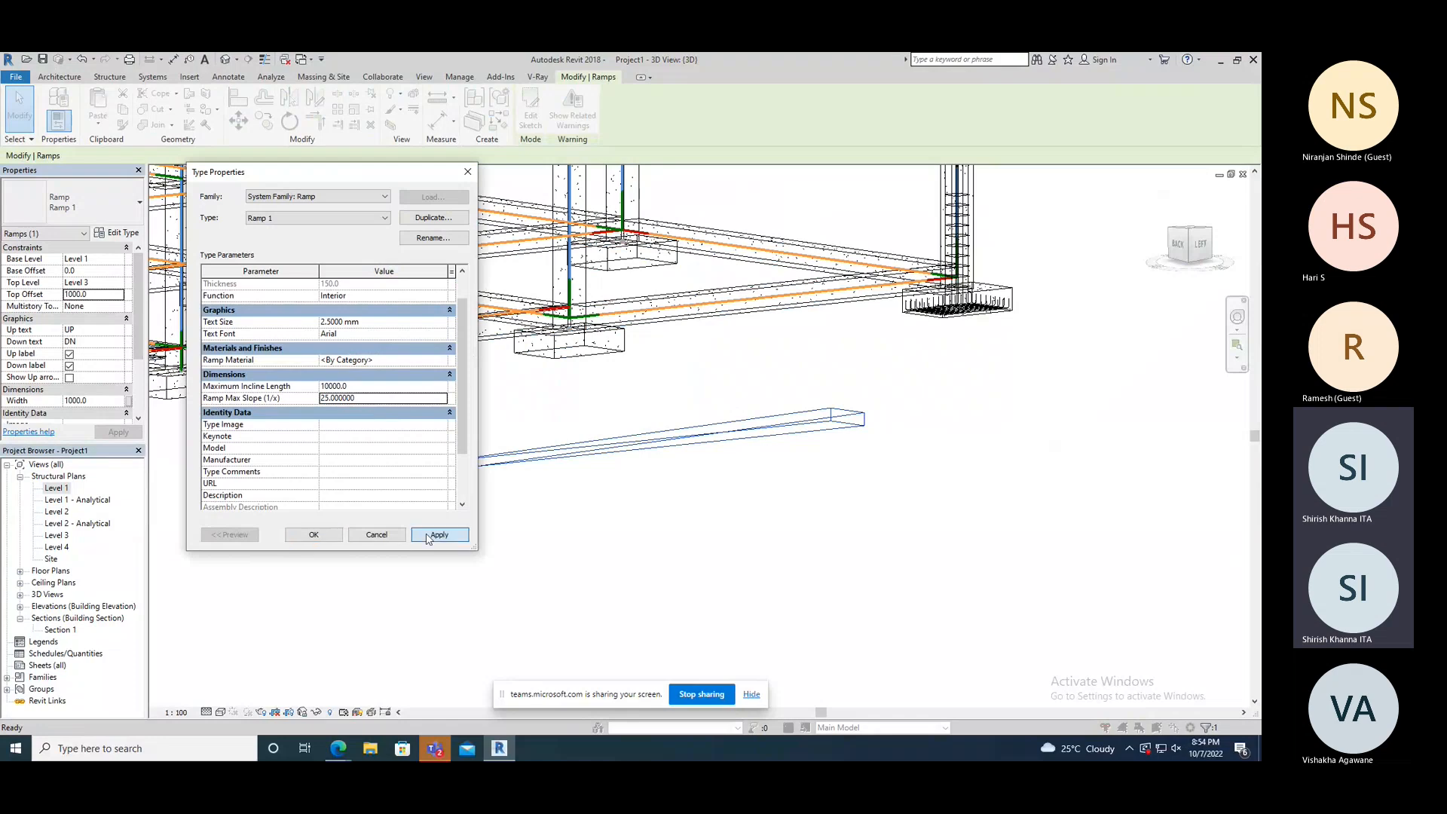
# - Set the ramp type's Ramp Max Slope (1/x) to 10 and accept the type changes
pyautogui.click(362, 400)
pyautogui.write('10')
pyautogui.press('Return')
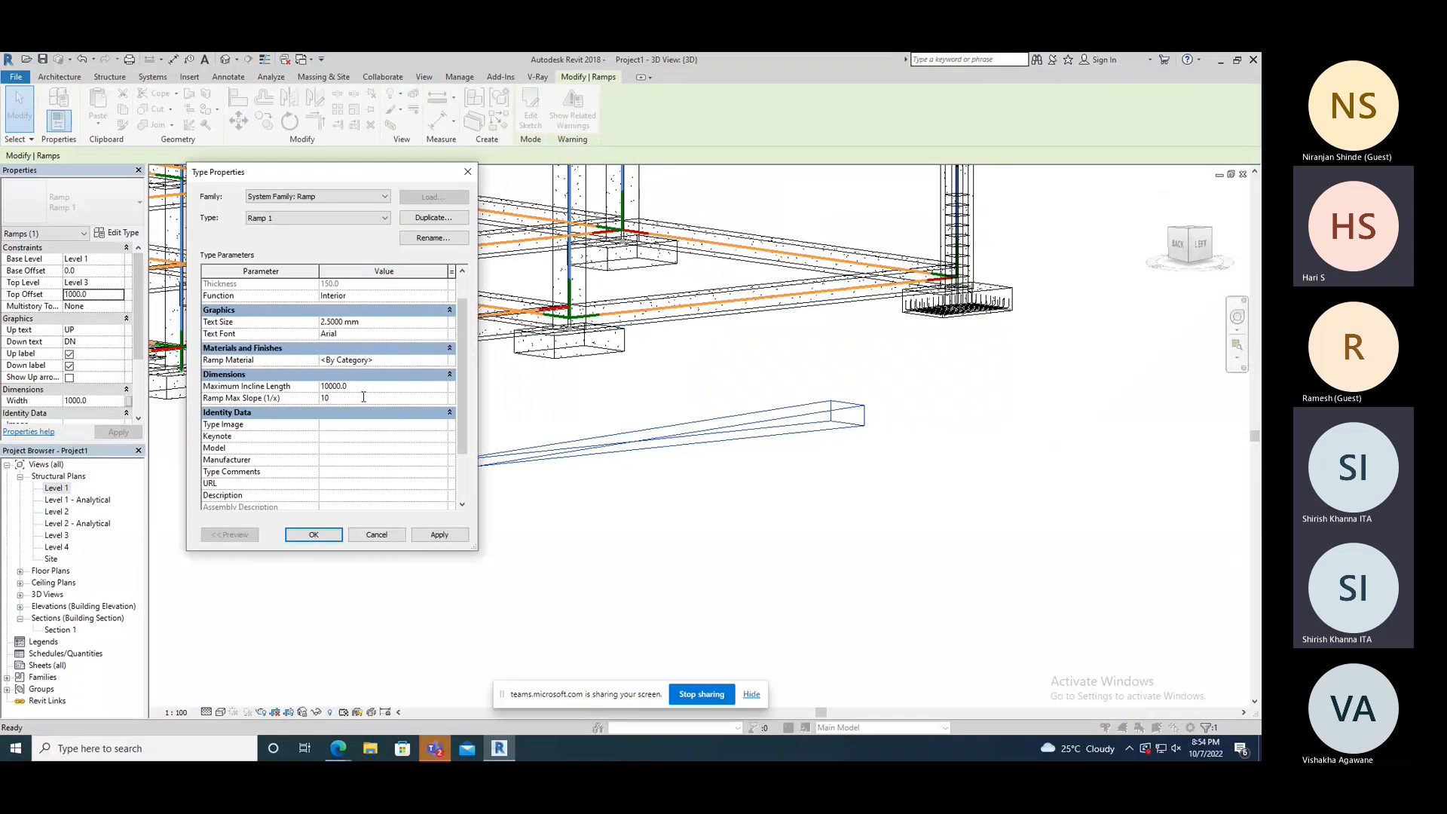
pyautogui.click(440, 535)
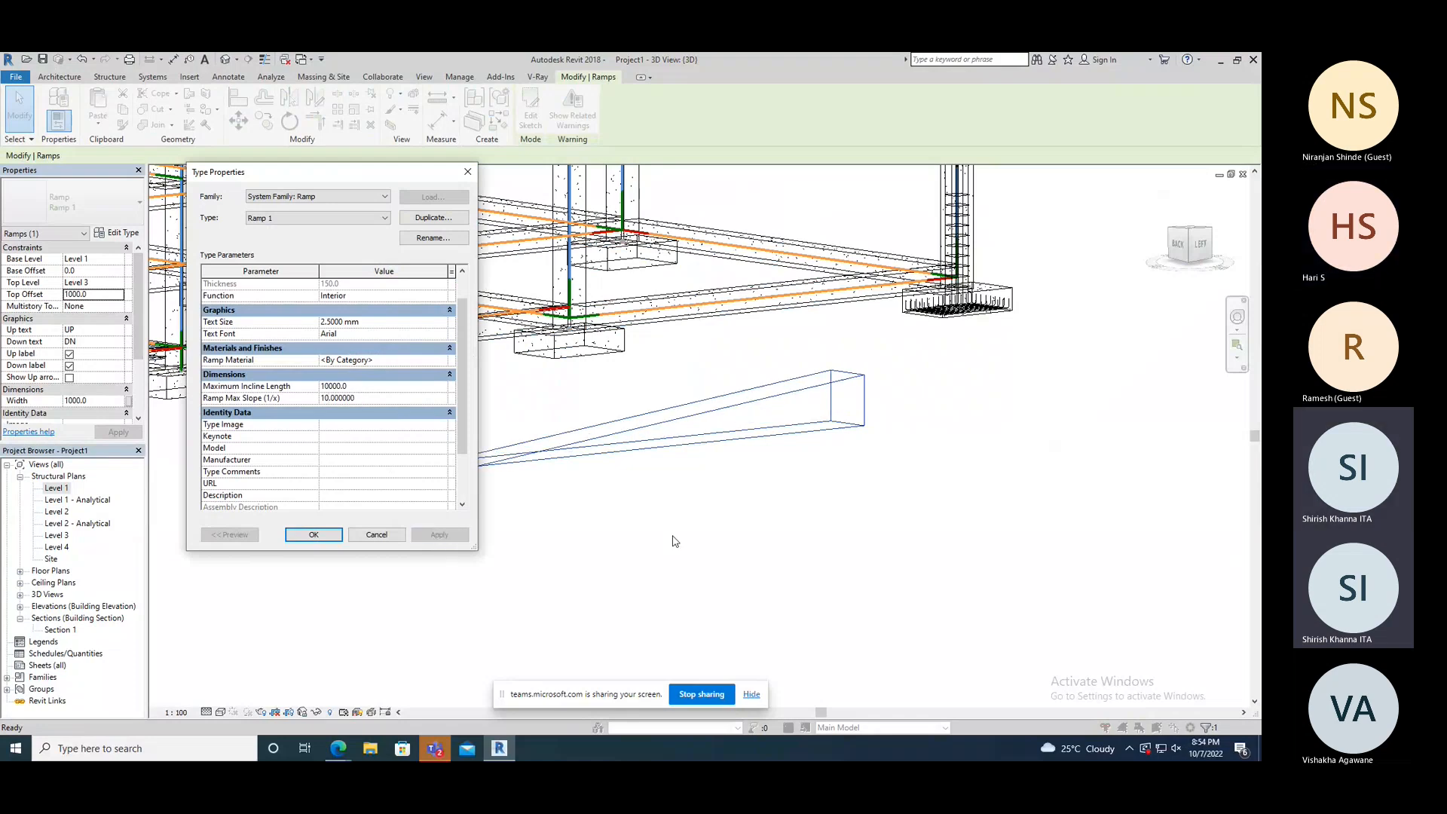
pyautogui.click(317, 535)
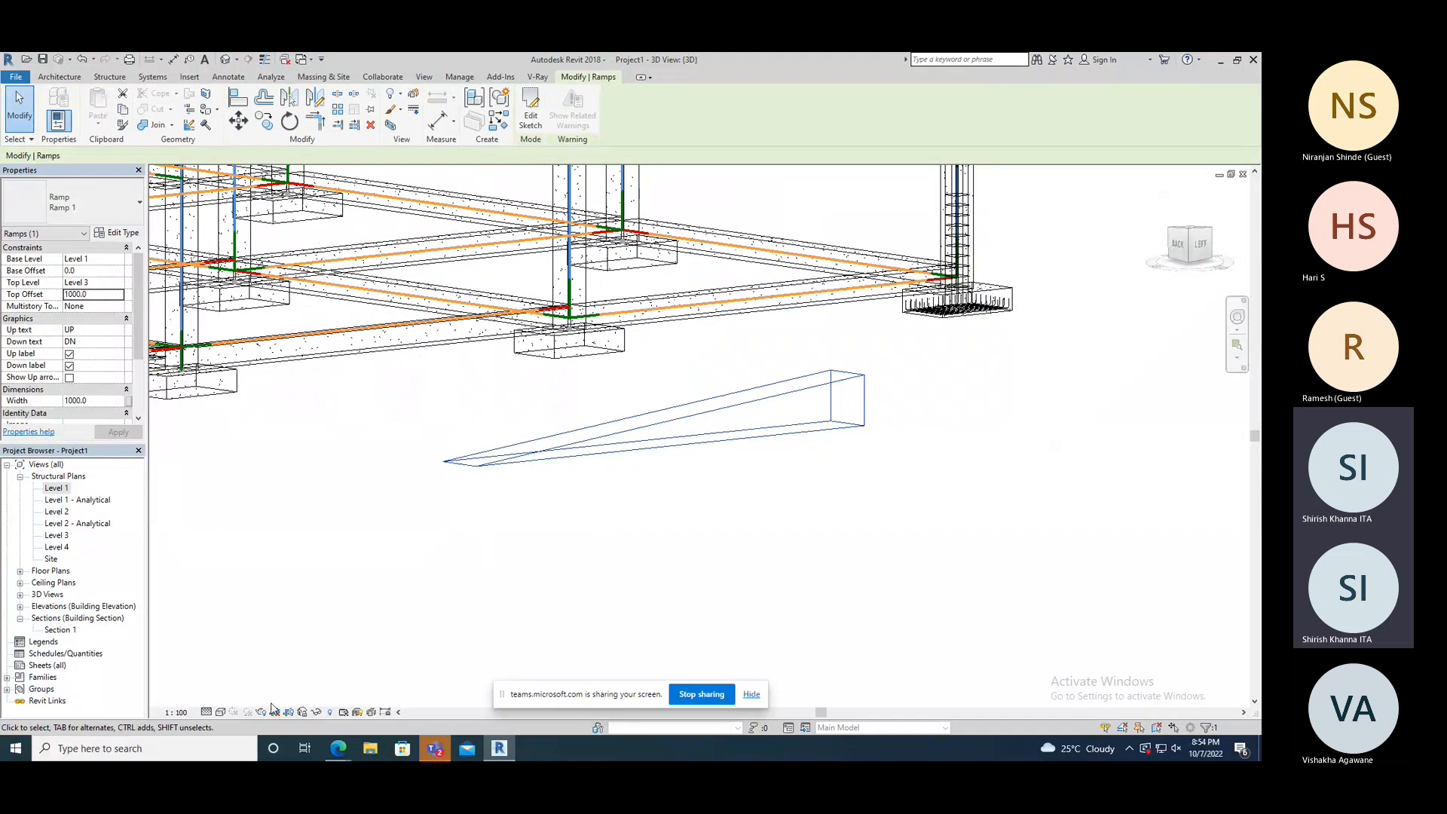
# - Display the 3D view in the Realistic visual style and inspect the ramp from several angles
pyautogui.click(221, 713)
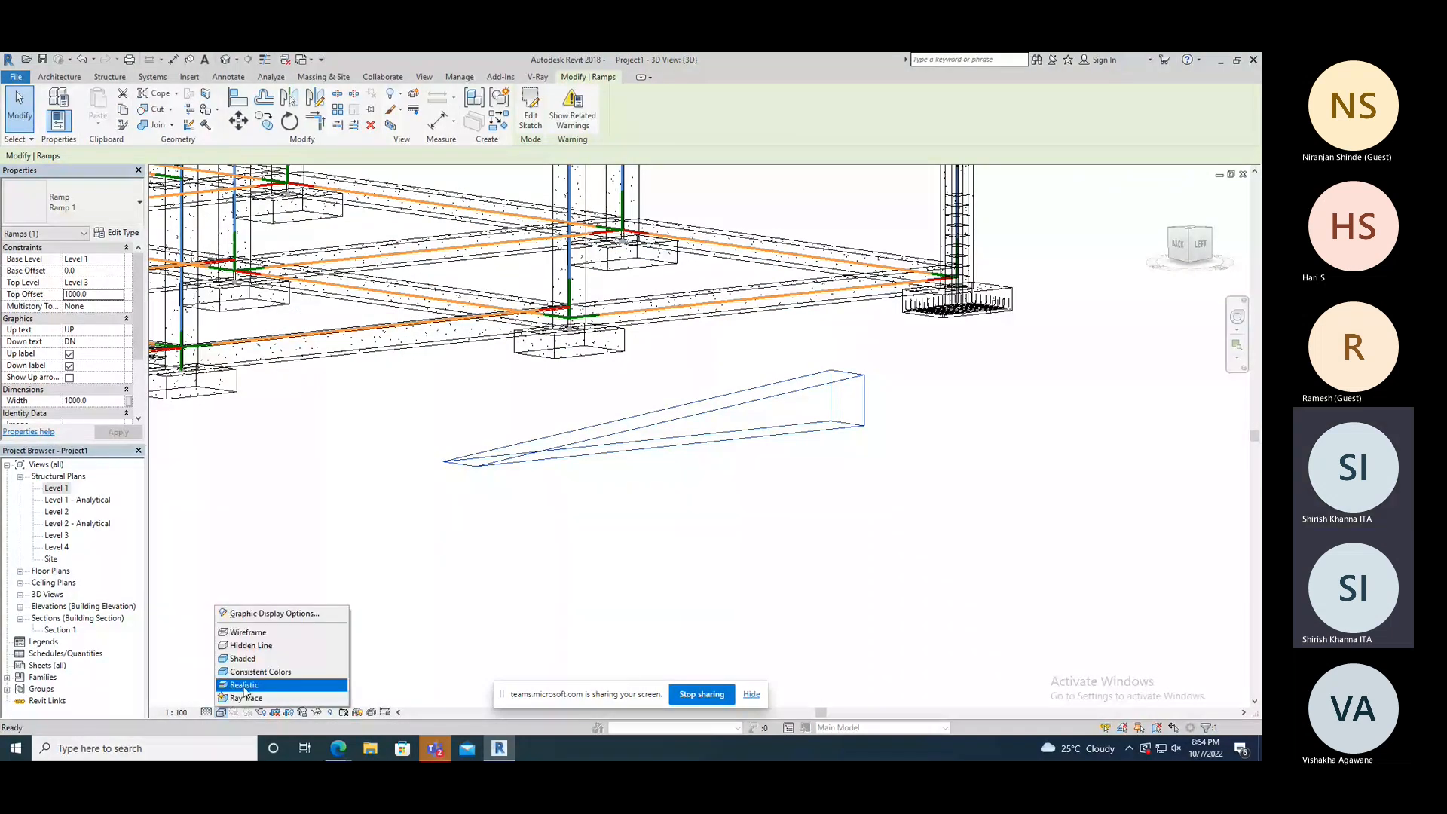
pyautogui.click(244, 685)
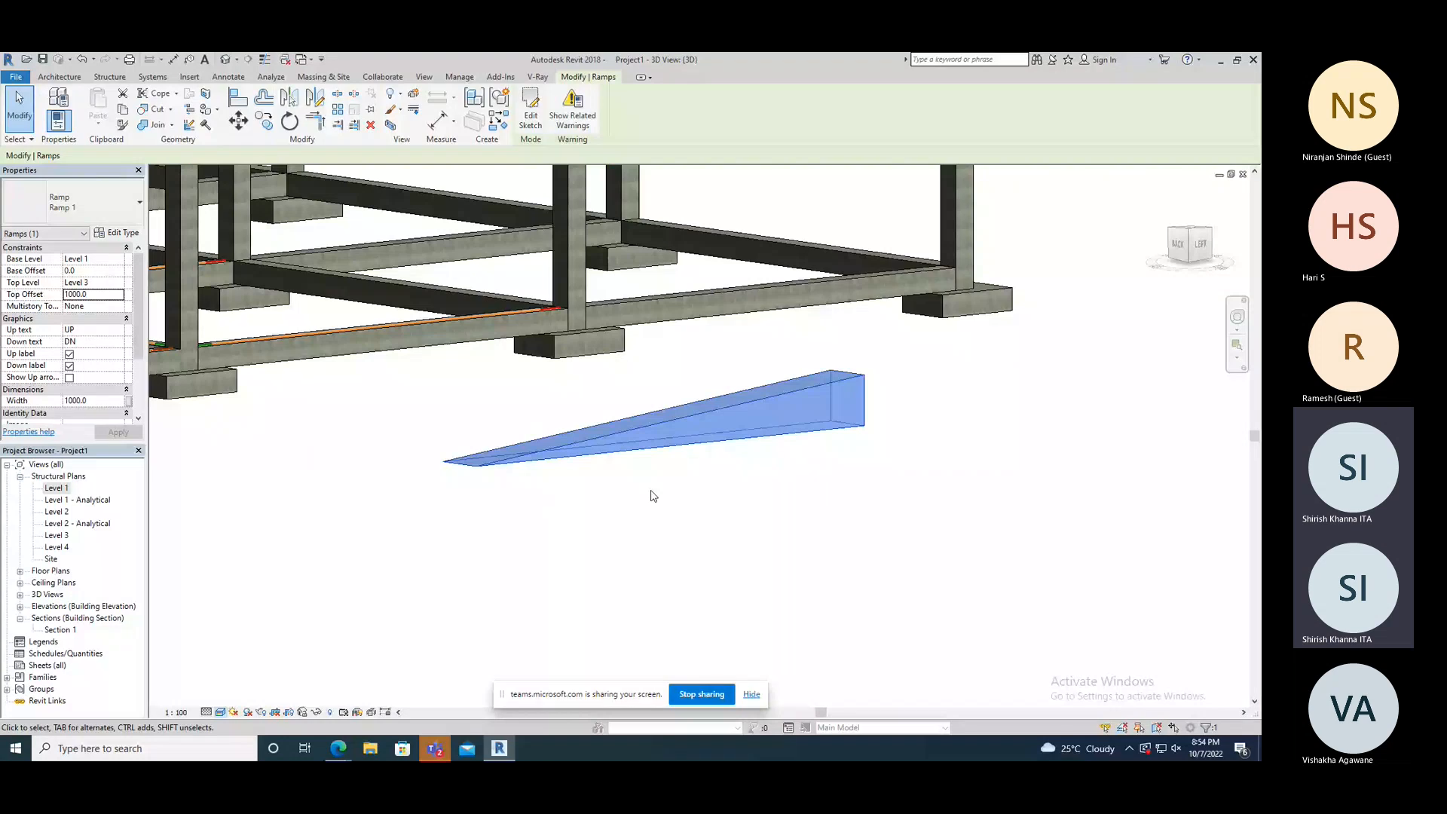
pyautogui.keyDown('shift'); pyautogui.moveTo(653, 496); pyautogui.dragTo(603, 554, button='middle'); pyautogui.keyUp('shift')
pyautogui.click(462, 519)
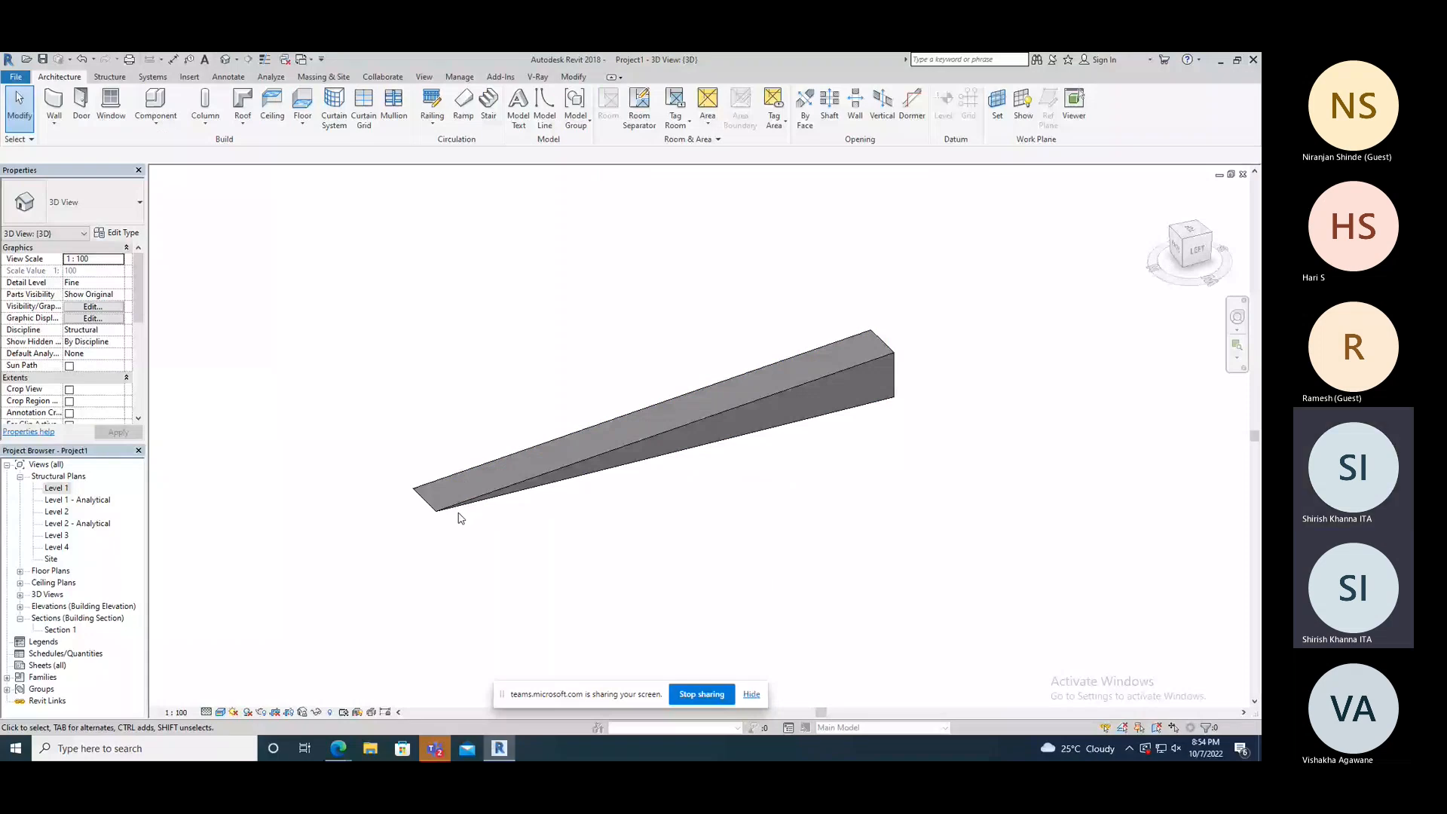
pyautogui.keyDown('shift'); pyautogui.moveTo(461, 519); pyautogui.dragTo(618, 485, button='middle'); pyautogui.keyUp('shift')
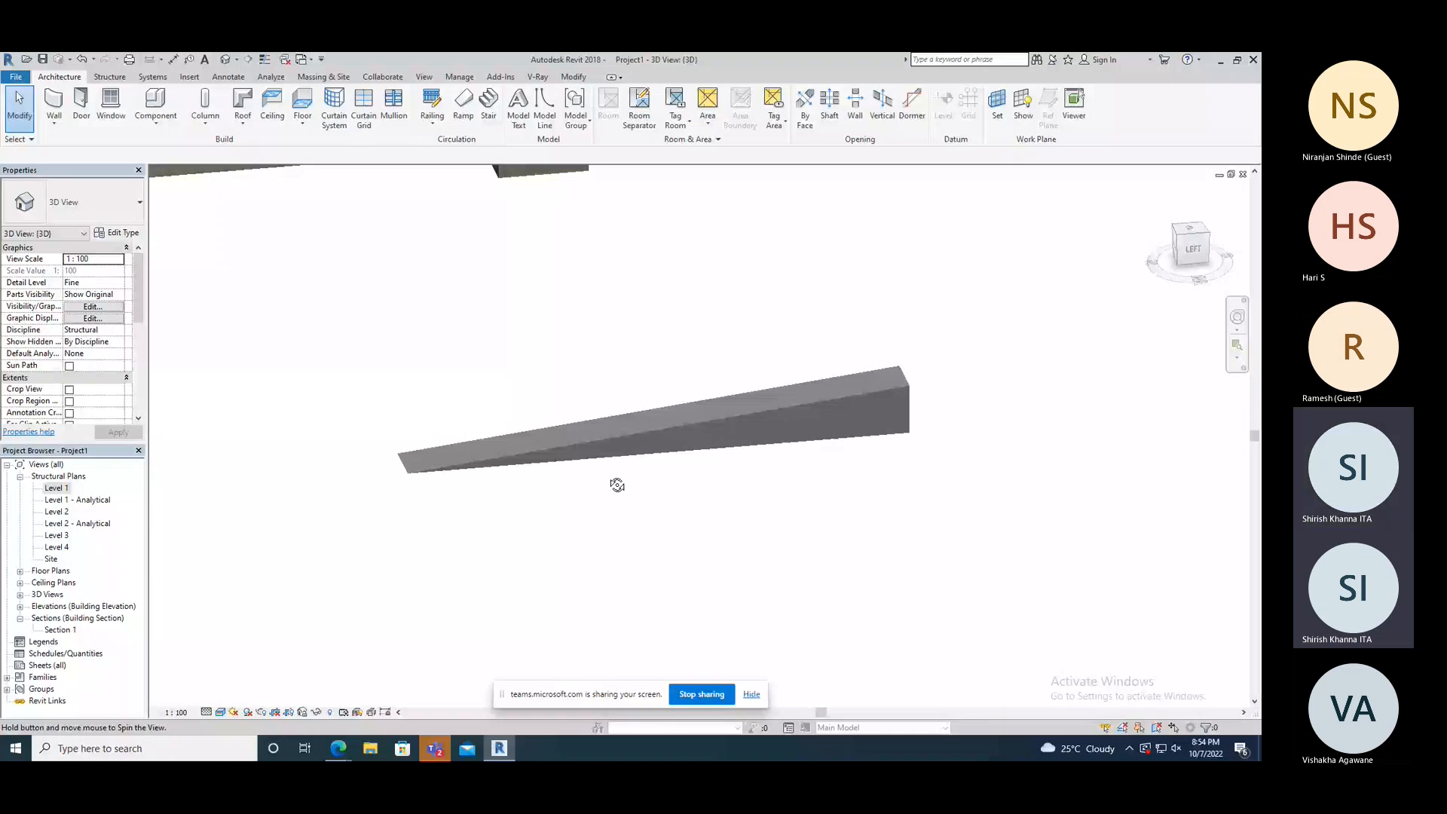
# - Review the ramp type's construction, dimension and identity parameters without changing them
pyautogui.click(115, 236)
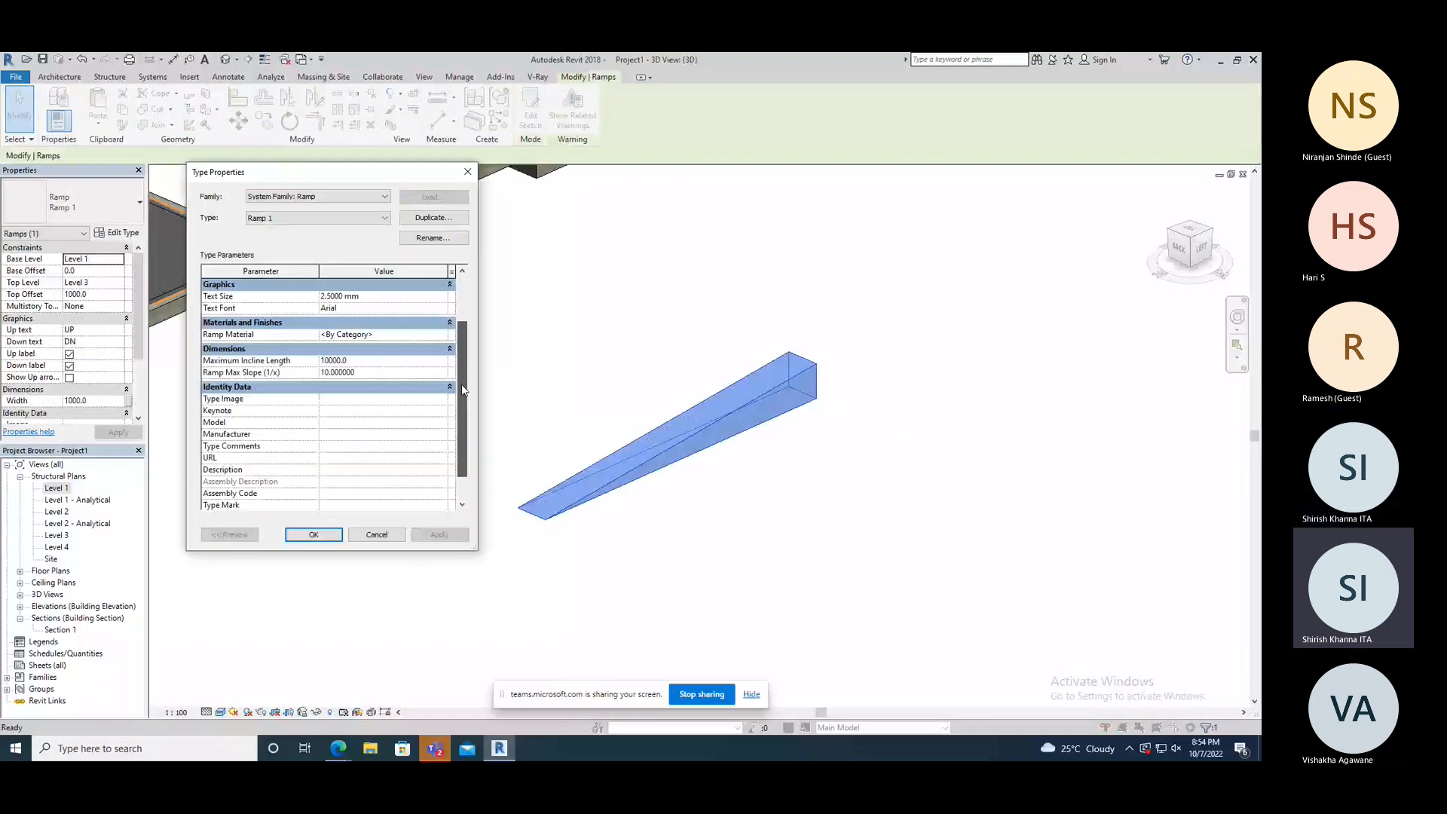
pyautogui.moveTo(463, 390); pyautogui.dragTo(461, 240)
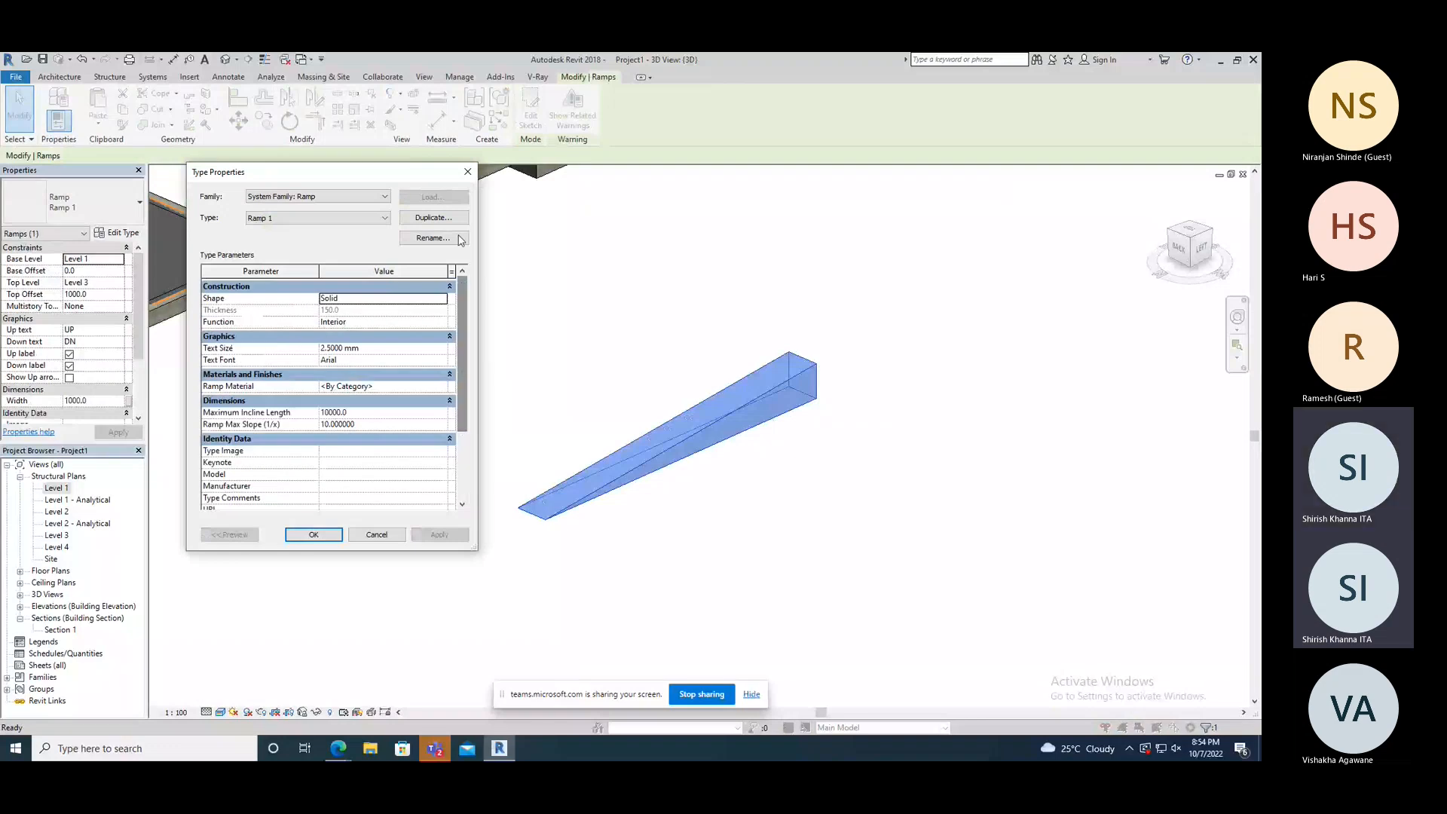
pyautogui.click(468, 173)
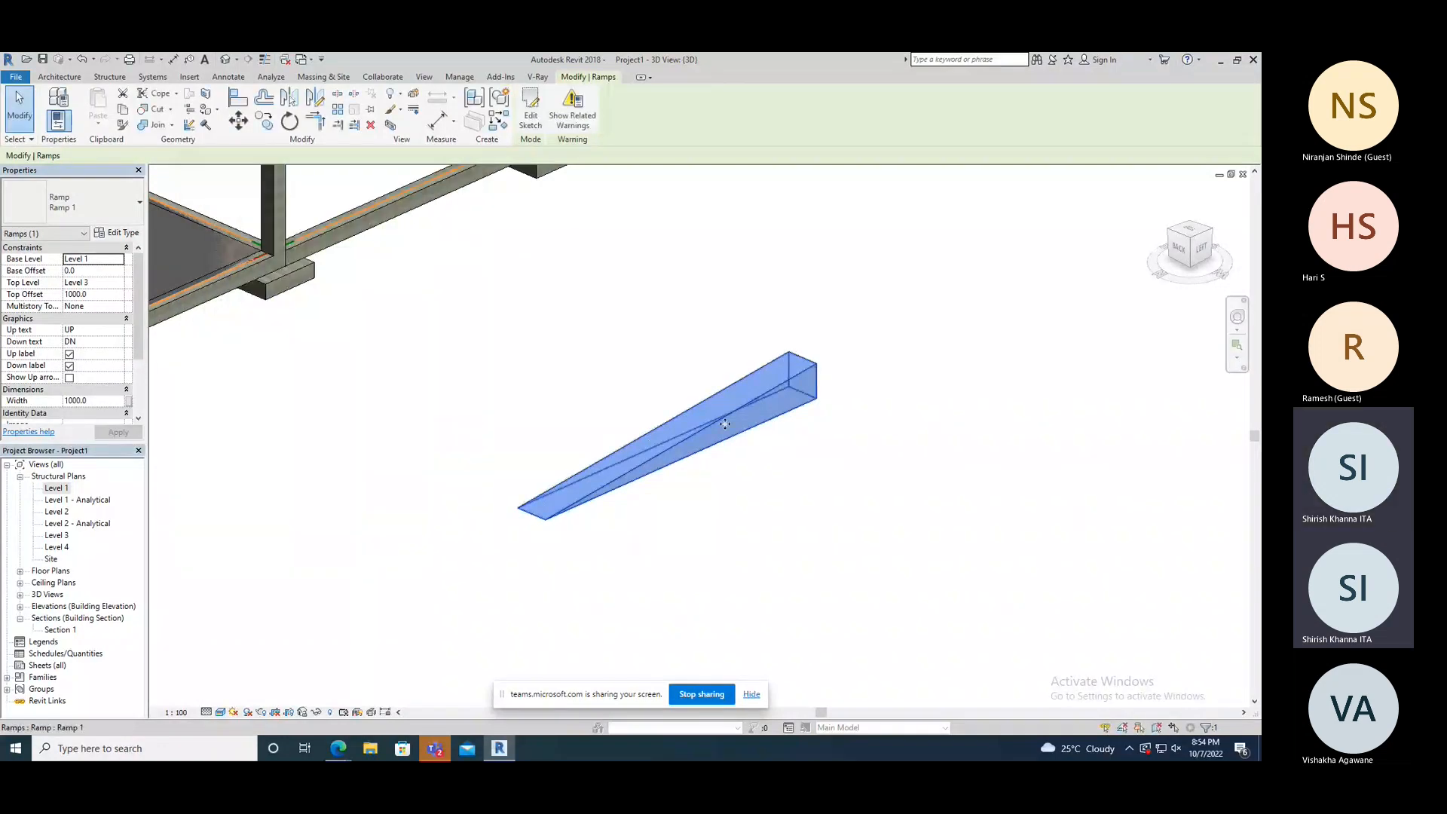
# - Delete the straight solid ramp from the model
pyautogui.press('Escape')
pyautogui.click(691, 445)
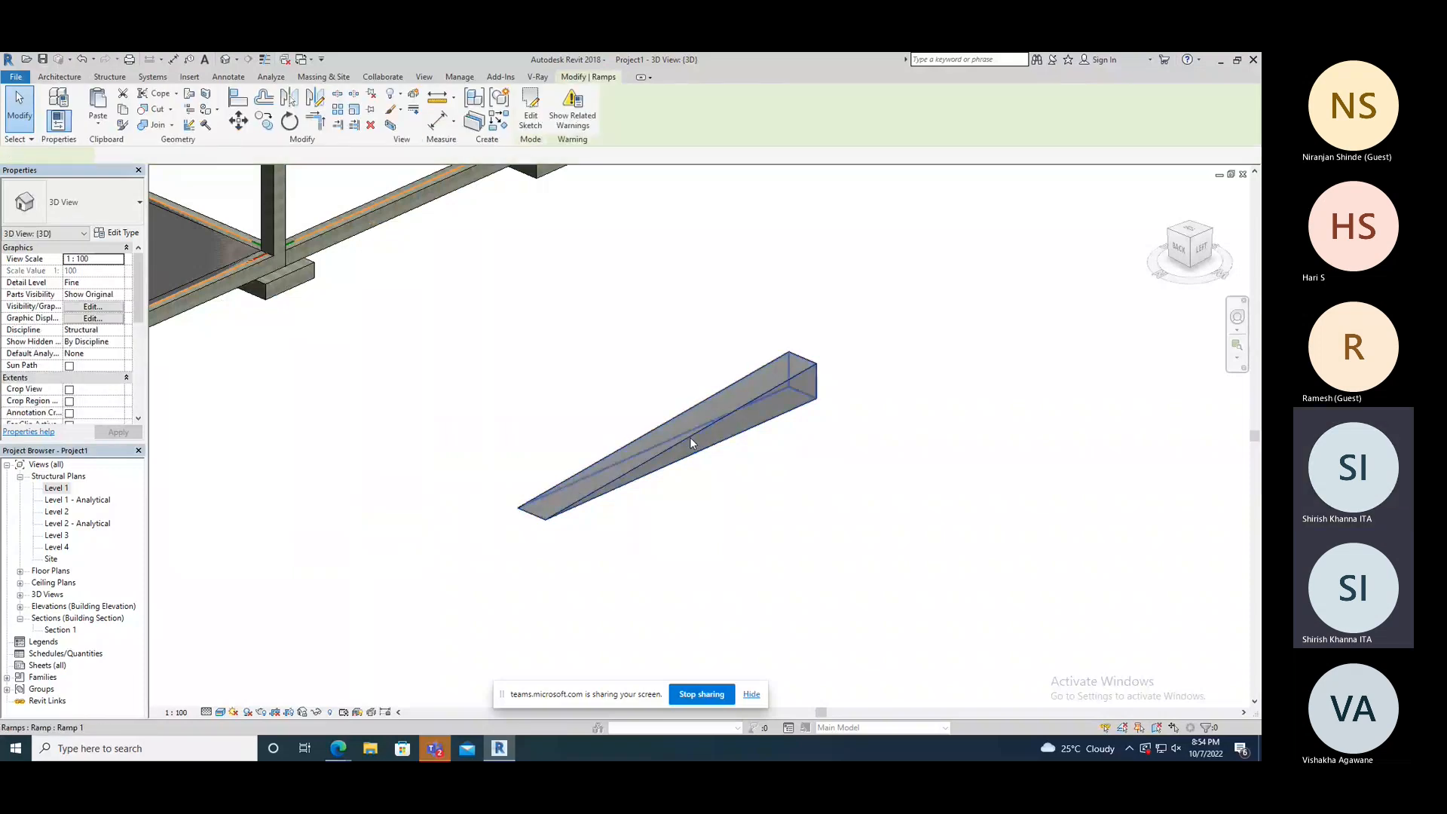
pyautogui.press('Delete')
# - Start a new ramp in the Level 1 structural plan with its top level set to Level 2
pyautogui.doubleClick(56, 488)
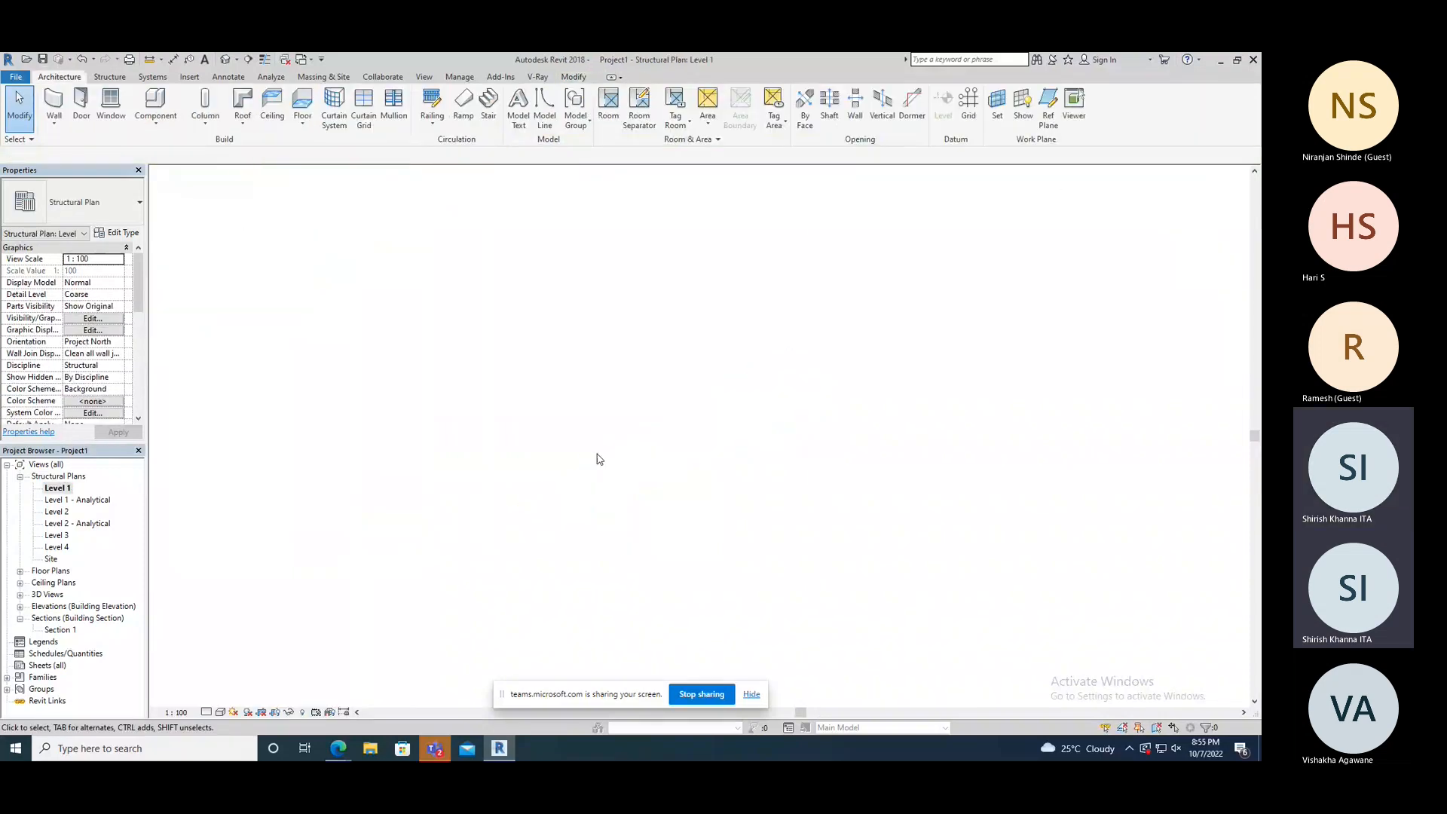
pyautogui.scroll(-1, 497, 426)
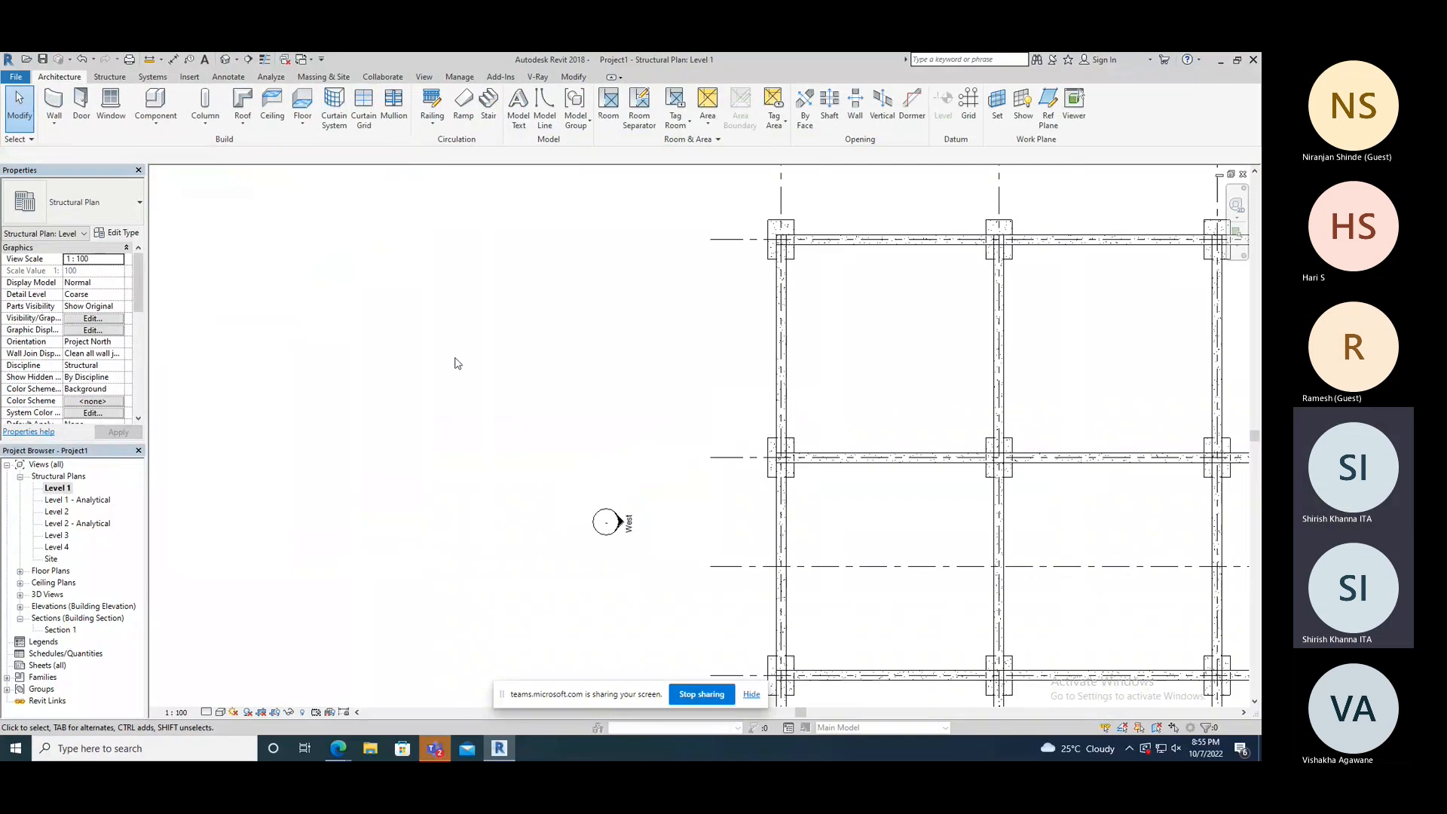
pyautogui.click(465, 123)
pyautogui.click(110, 282)
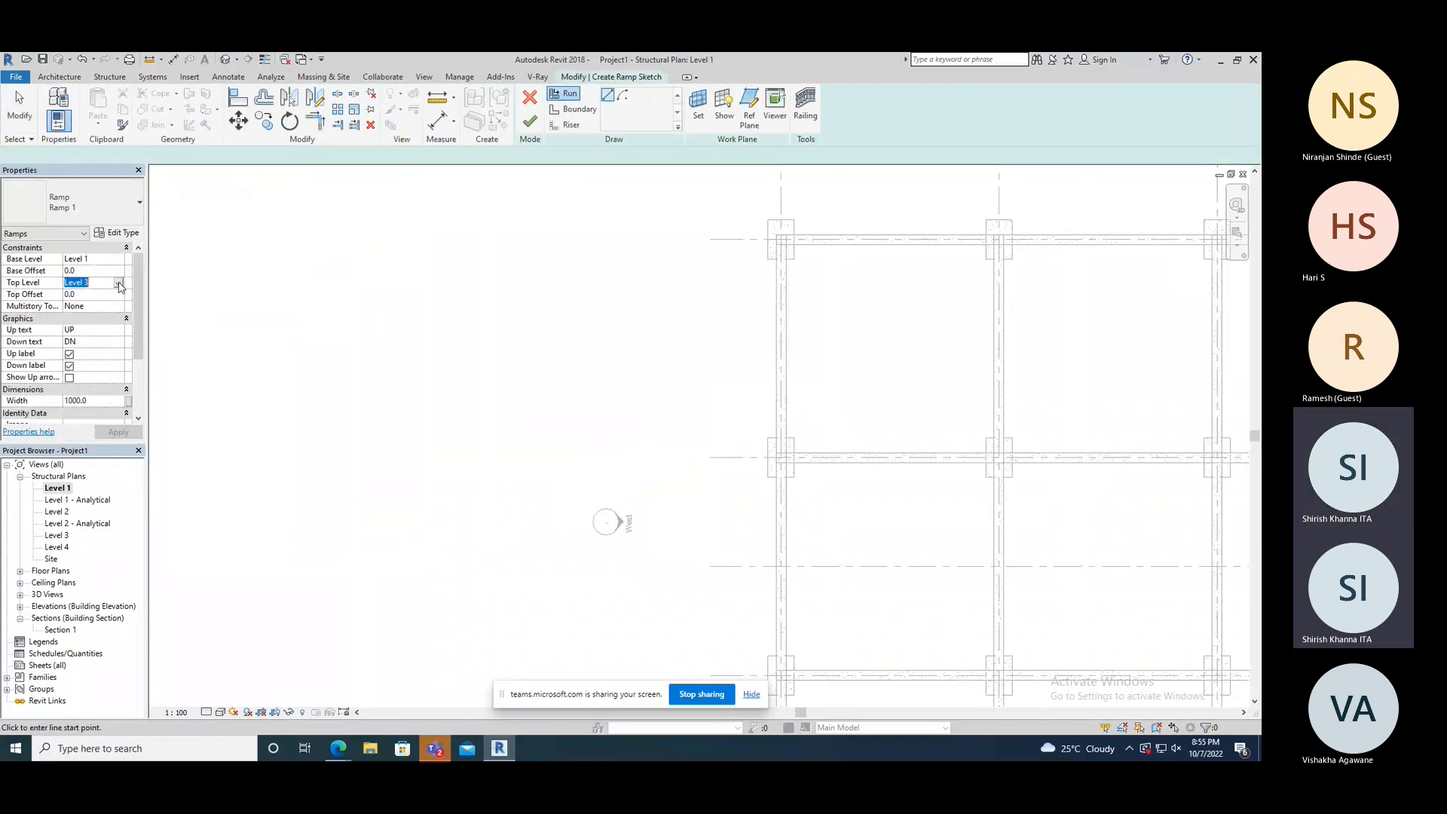
pyautogui.click(119, 283)
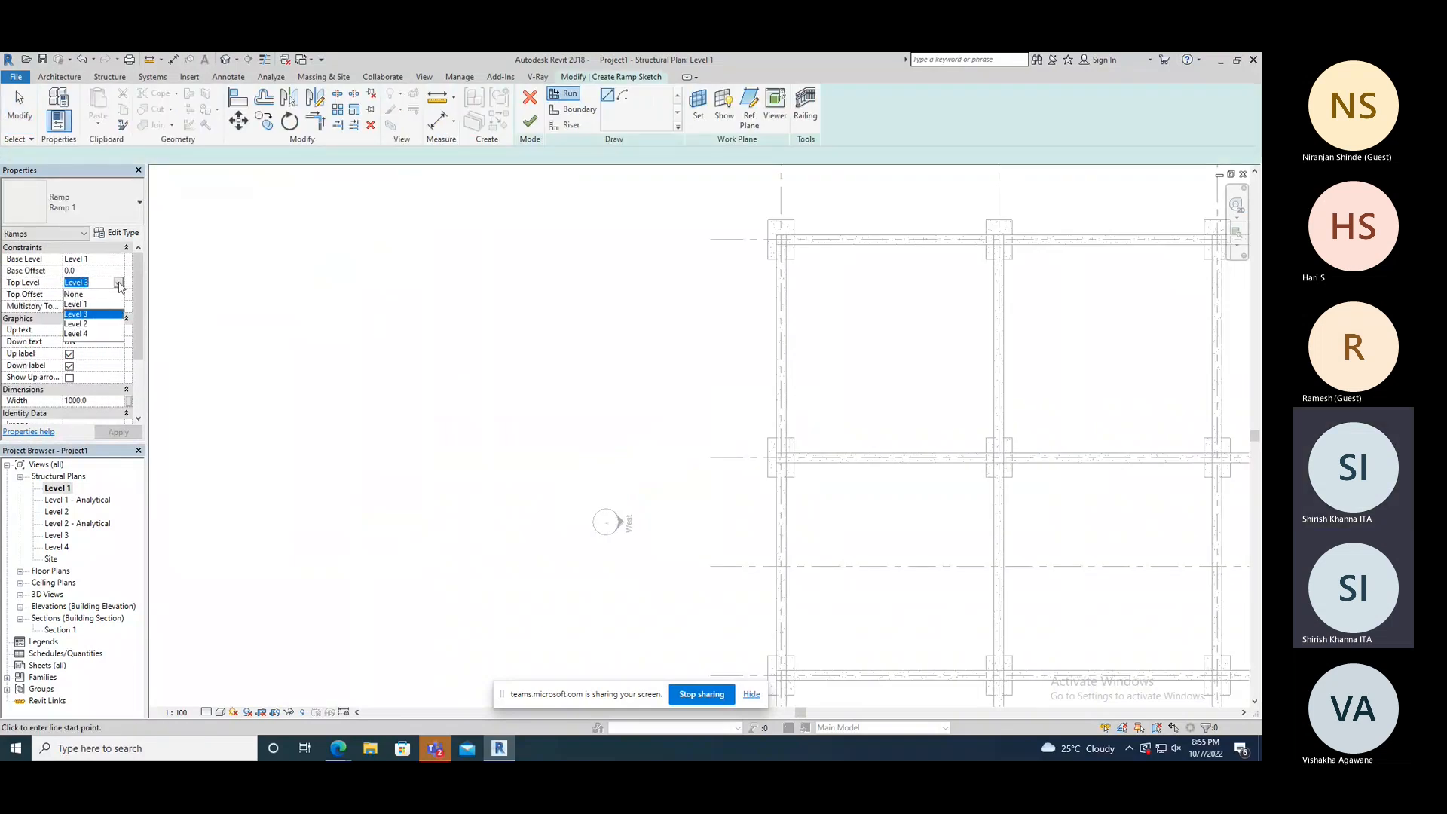
pyautogui.click(97, 324)
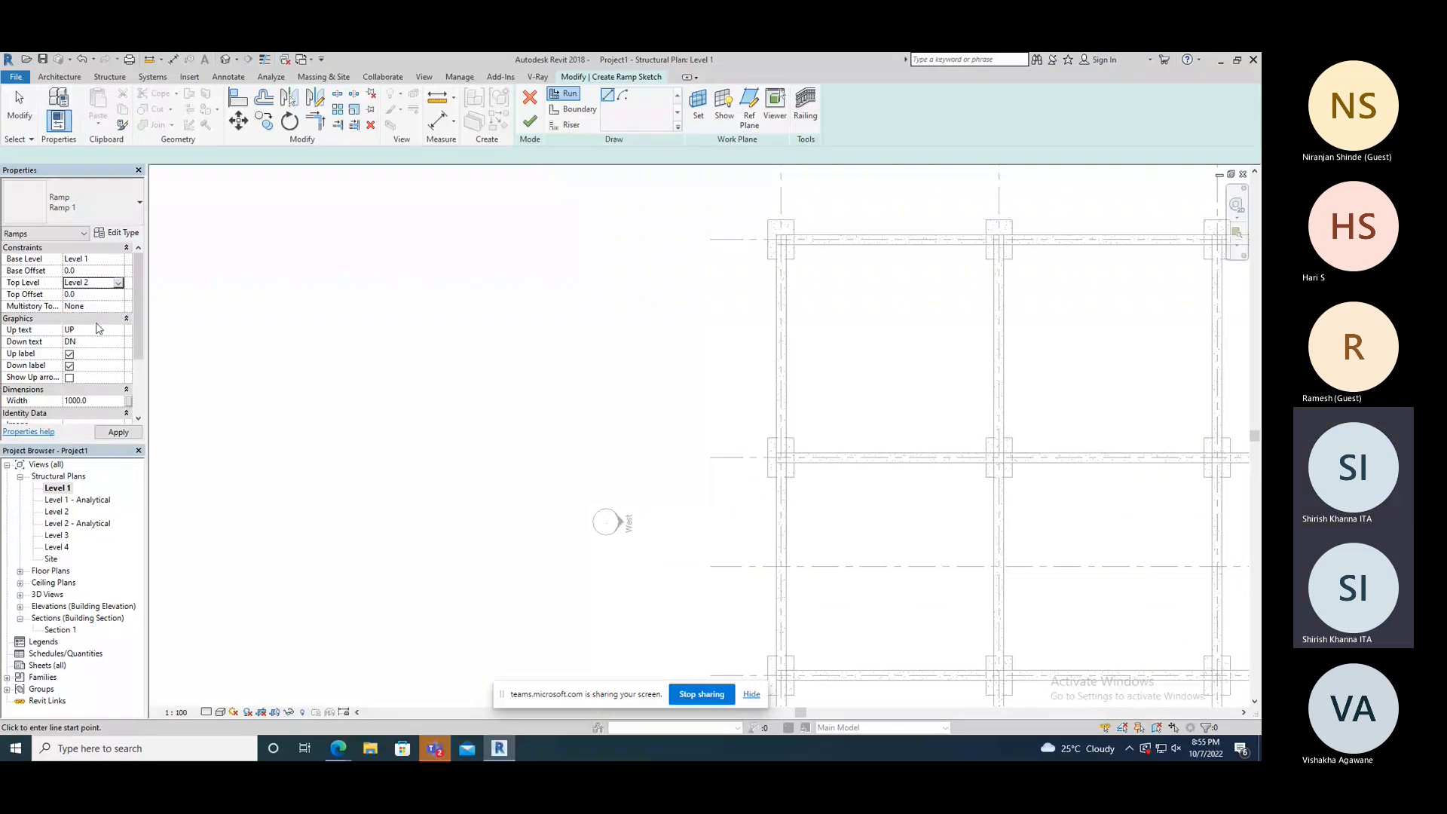
# - Sketch a switchback ramp beside the building grid with three parallel runs of about 3900, 3900 and 4900 mm, and finish the sketch
pyautogui.click(474, 322)
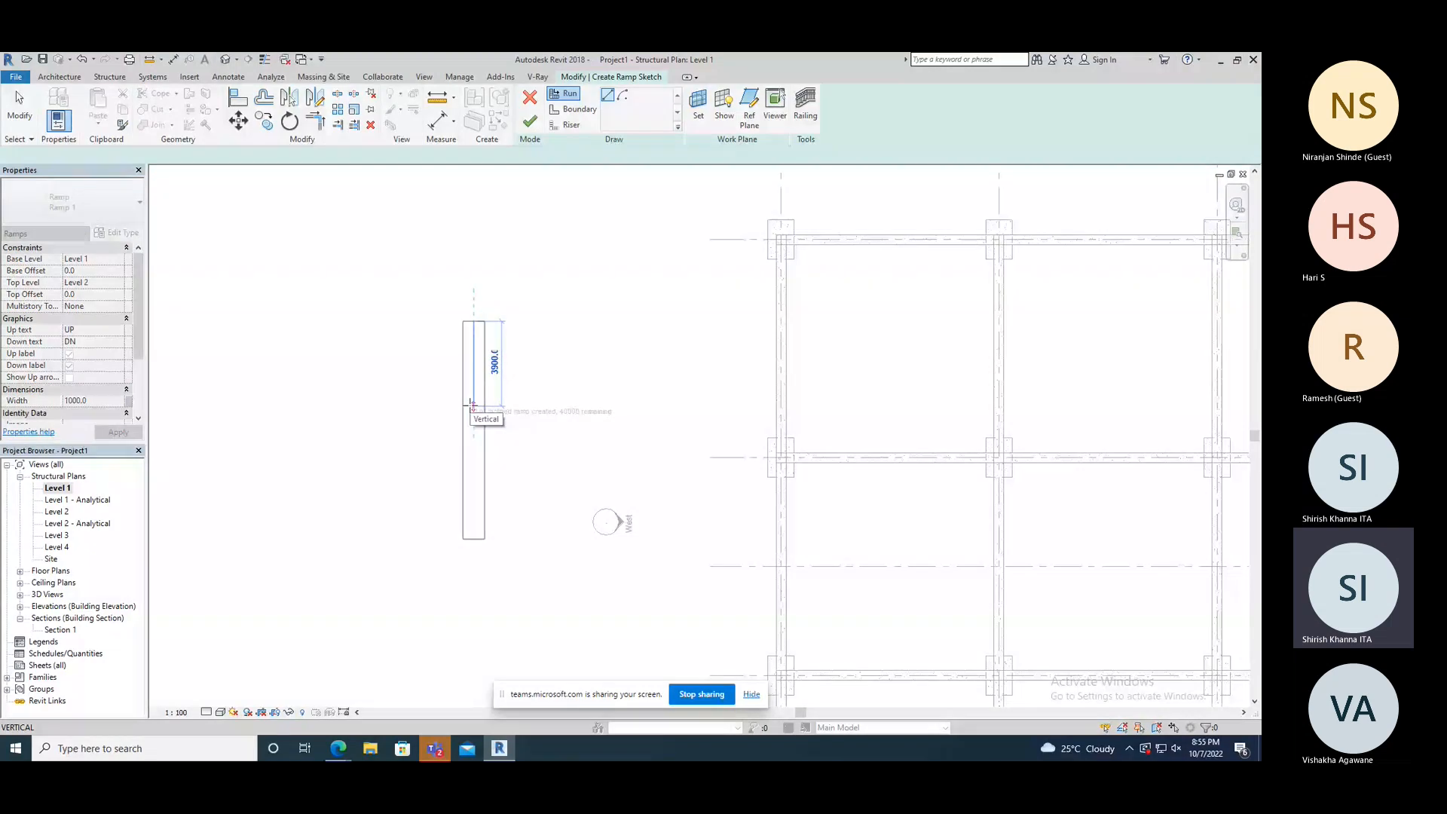
pyautogui.click(472, 405)
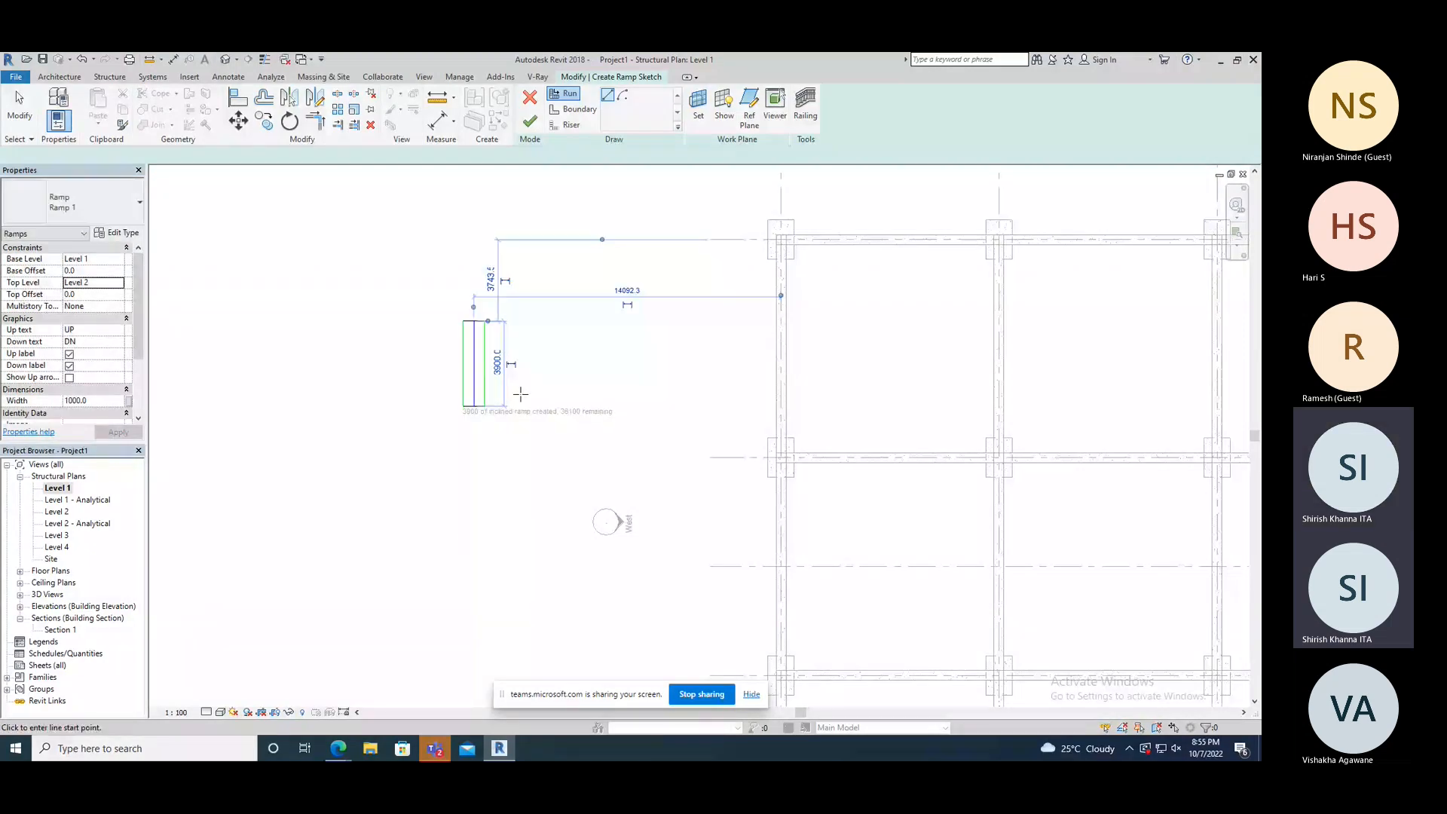
pyautogui.click(515, 405)
pyautogui.click(516, 322)
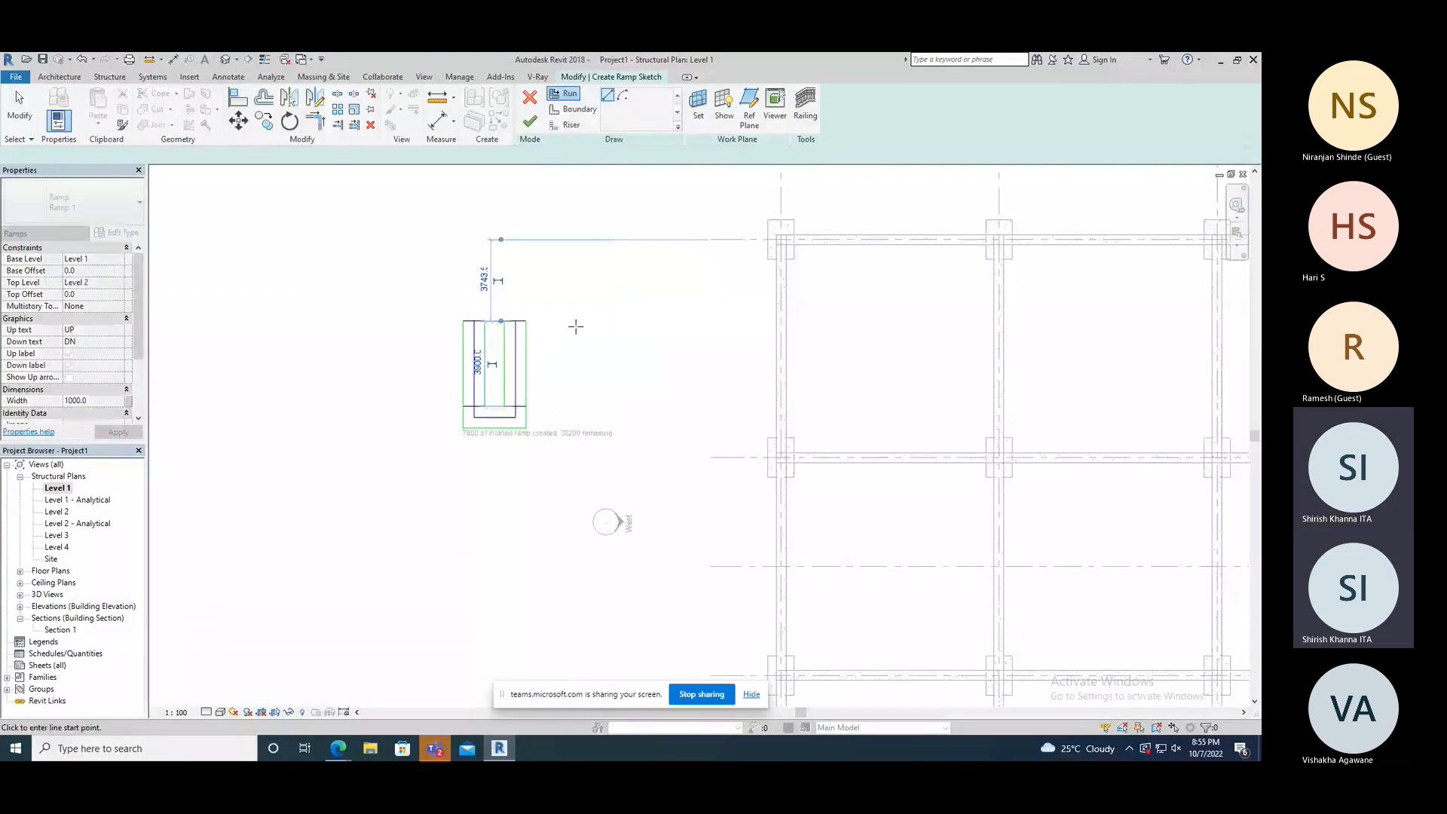
pyautogui.click(559, 322)
pyautogui.click(559, 427)
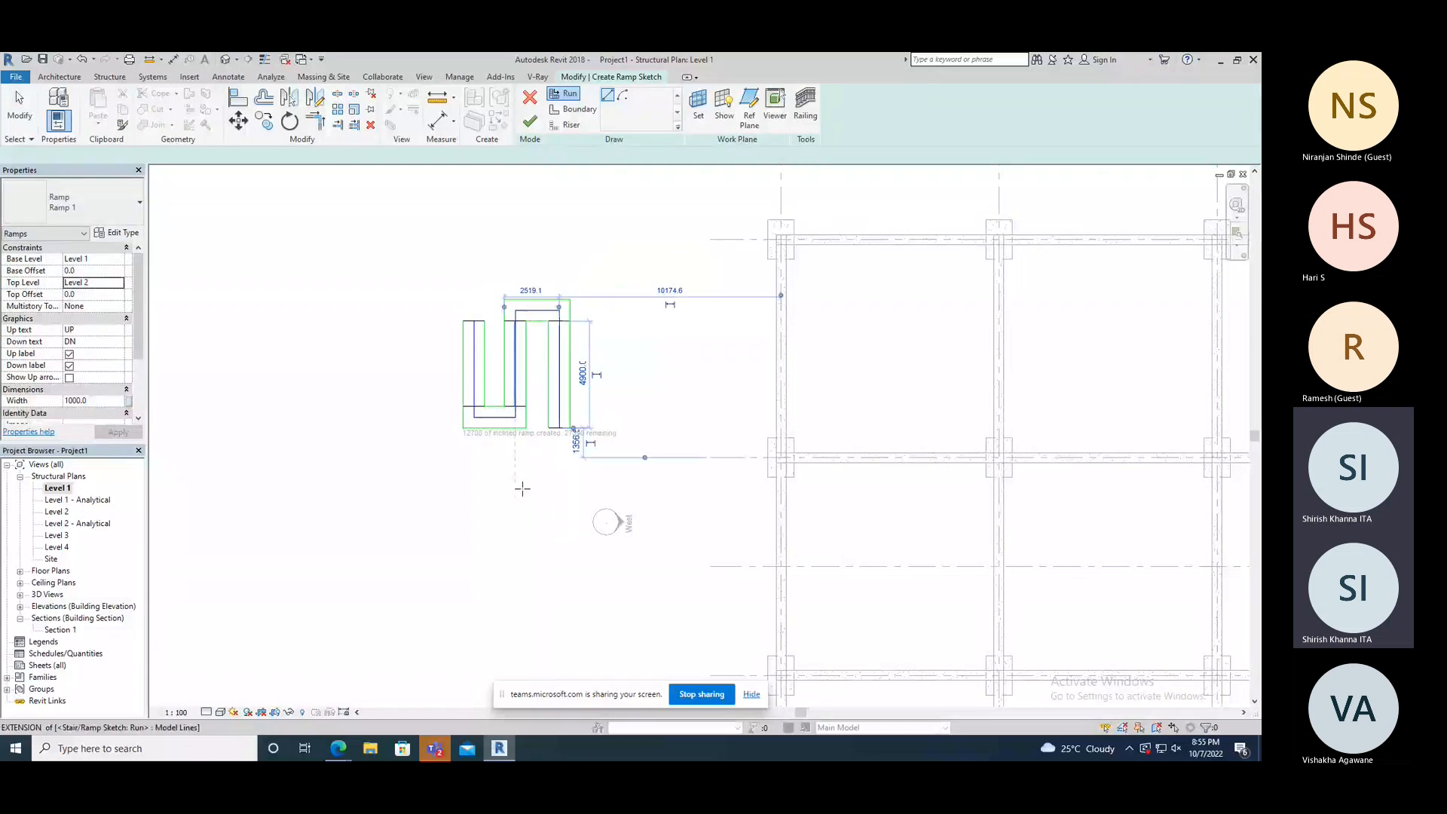
pyautogui.click(530, 120)
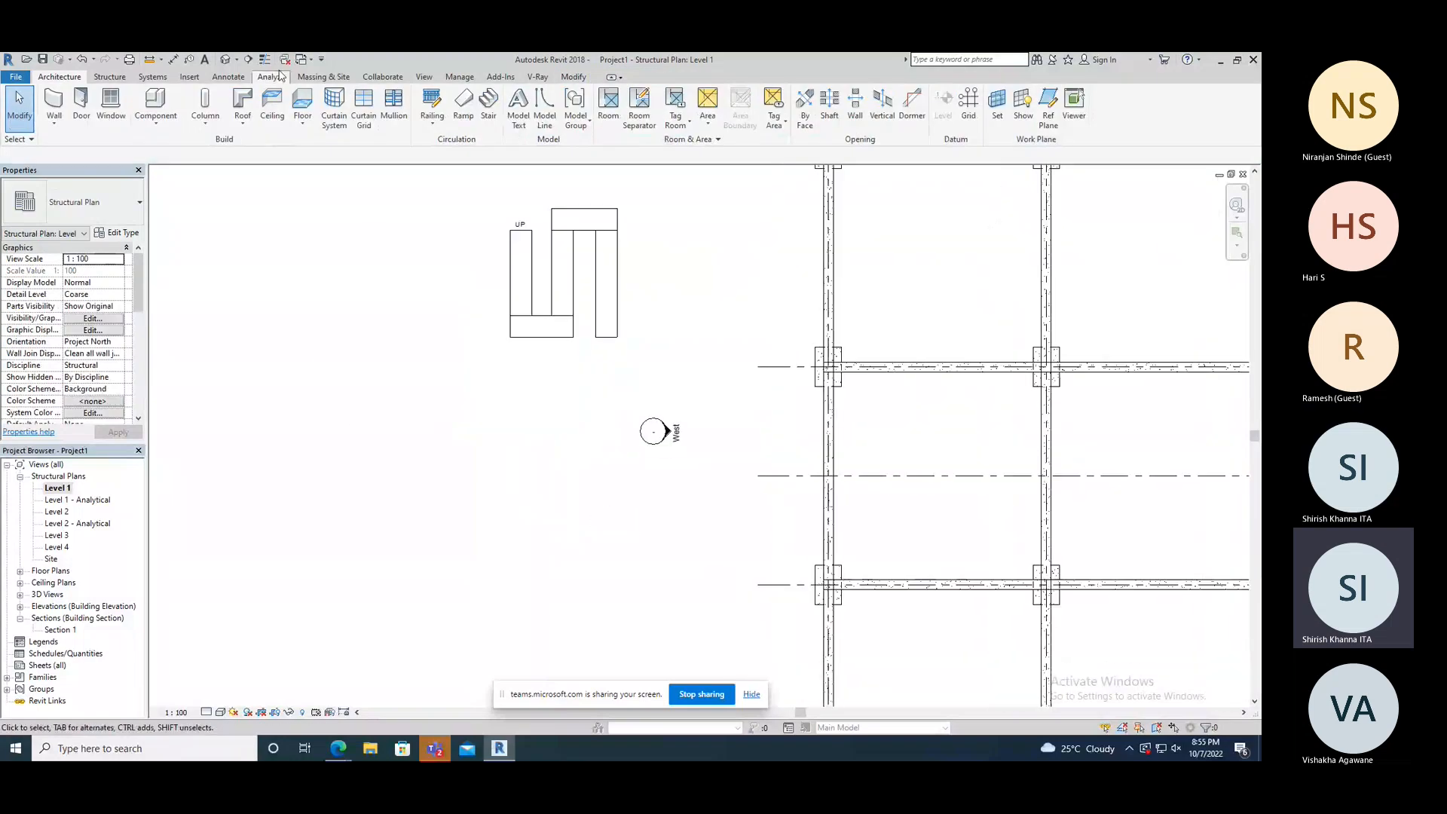
# - Inspect the switchback ramp in the 3D view and change its type's construction shape to Thick
pyautogui.click(226, 60)
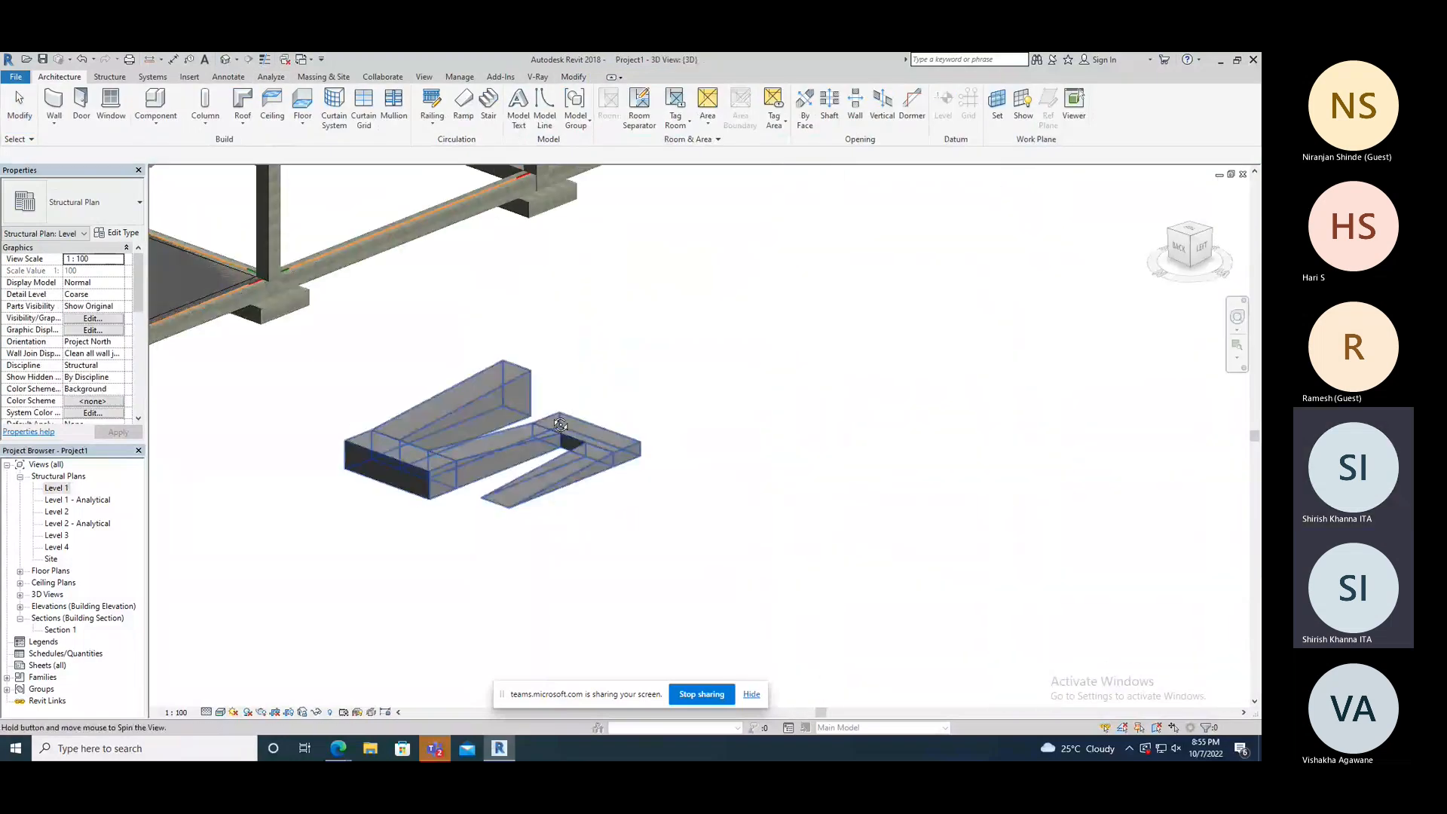
pyautogui.keyDown('shift'); pyautogui.moveTo(435, 544); pyautogui.dragTo(643, 478, button='middle'); pyautogui.keyUp('shift')
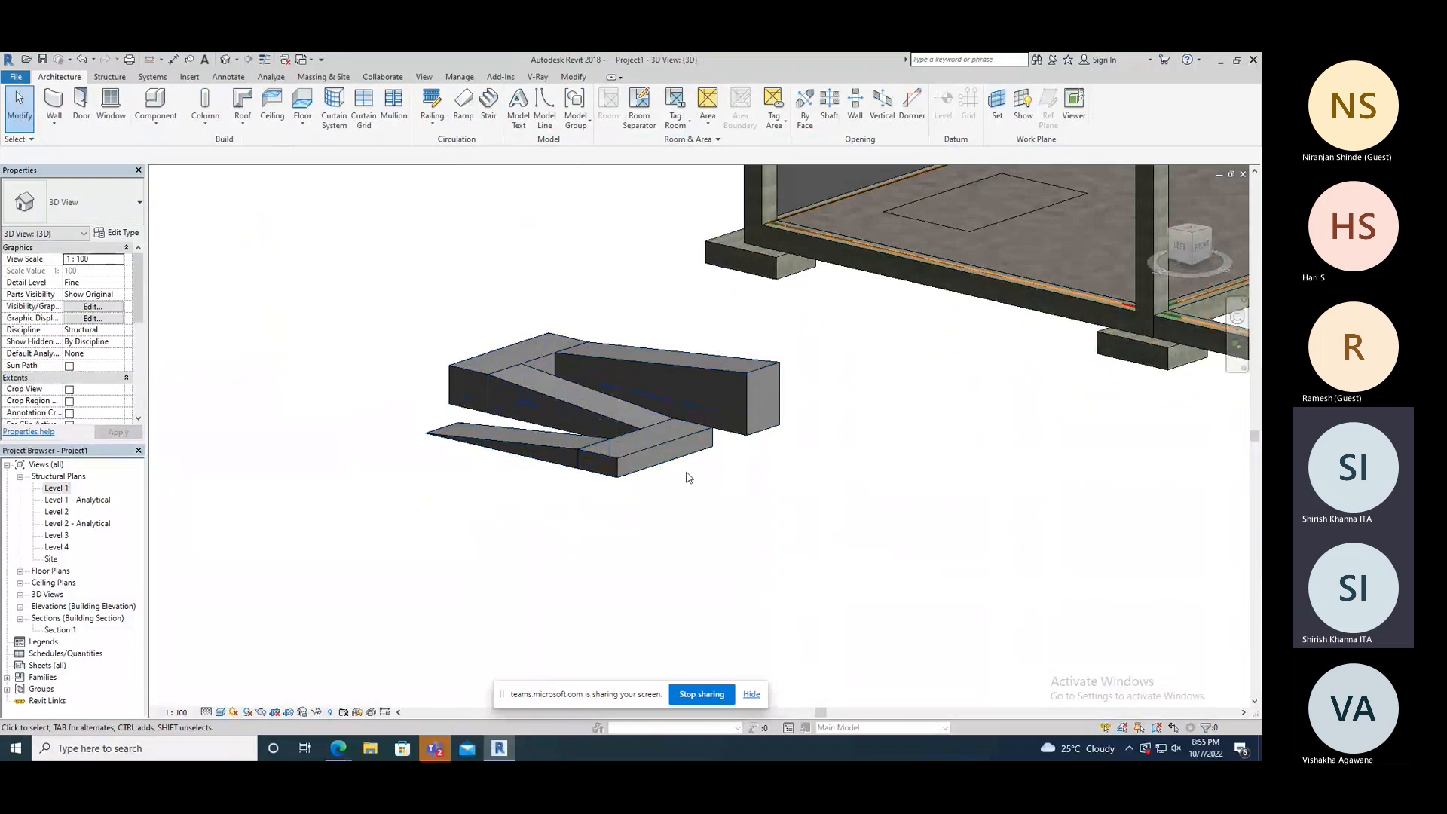
pyautogui.keyDown('shift'); pyautogui.moveTo(581, 475); pyautogui.dragTo(637, 466, button='middle'); pyautogui.keyUp('shift')
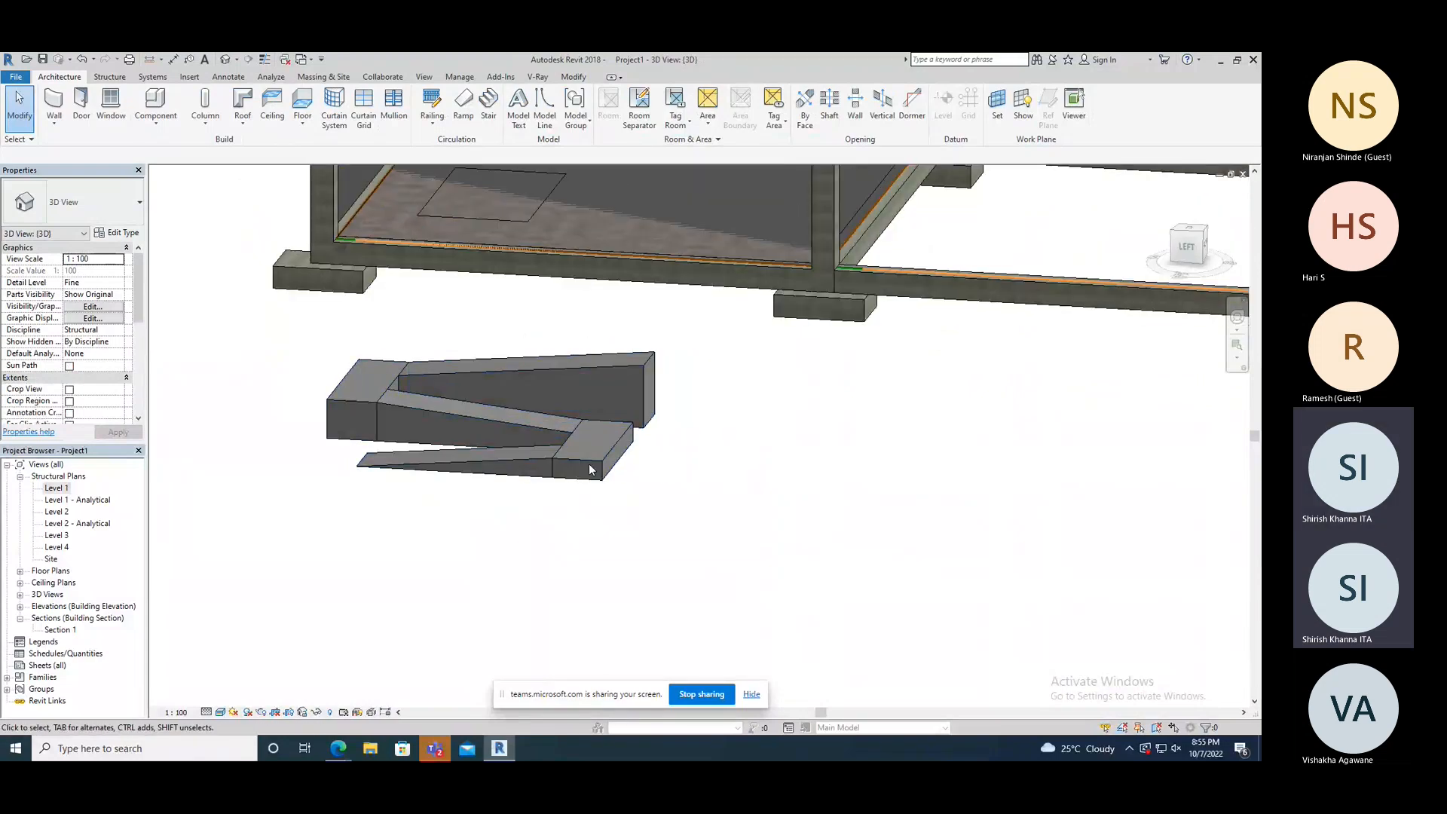
pyautogui.click(555, 457)
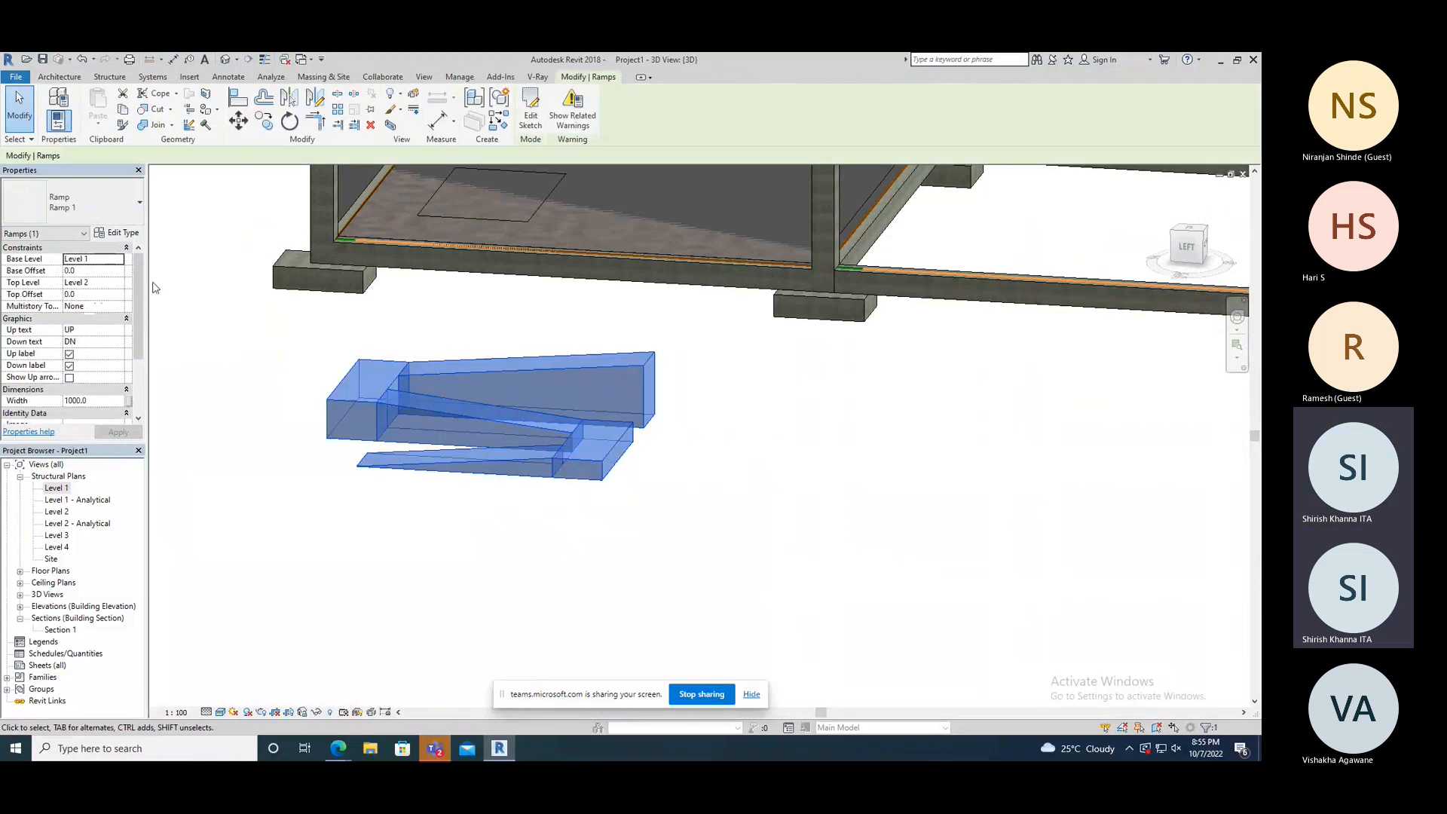
pyautogui.click(119, 234)
pyautogui.click(407, 299)
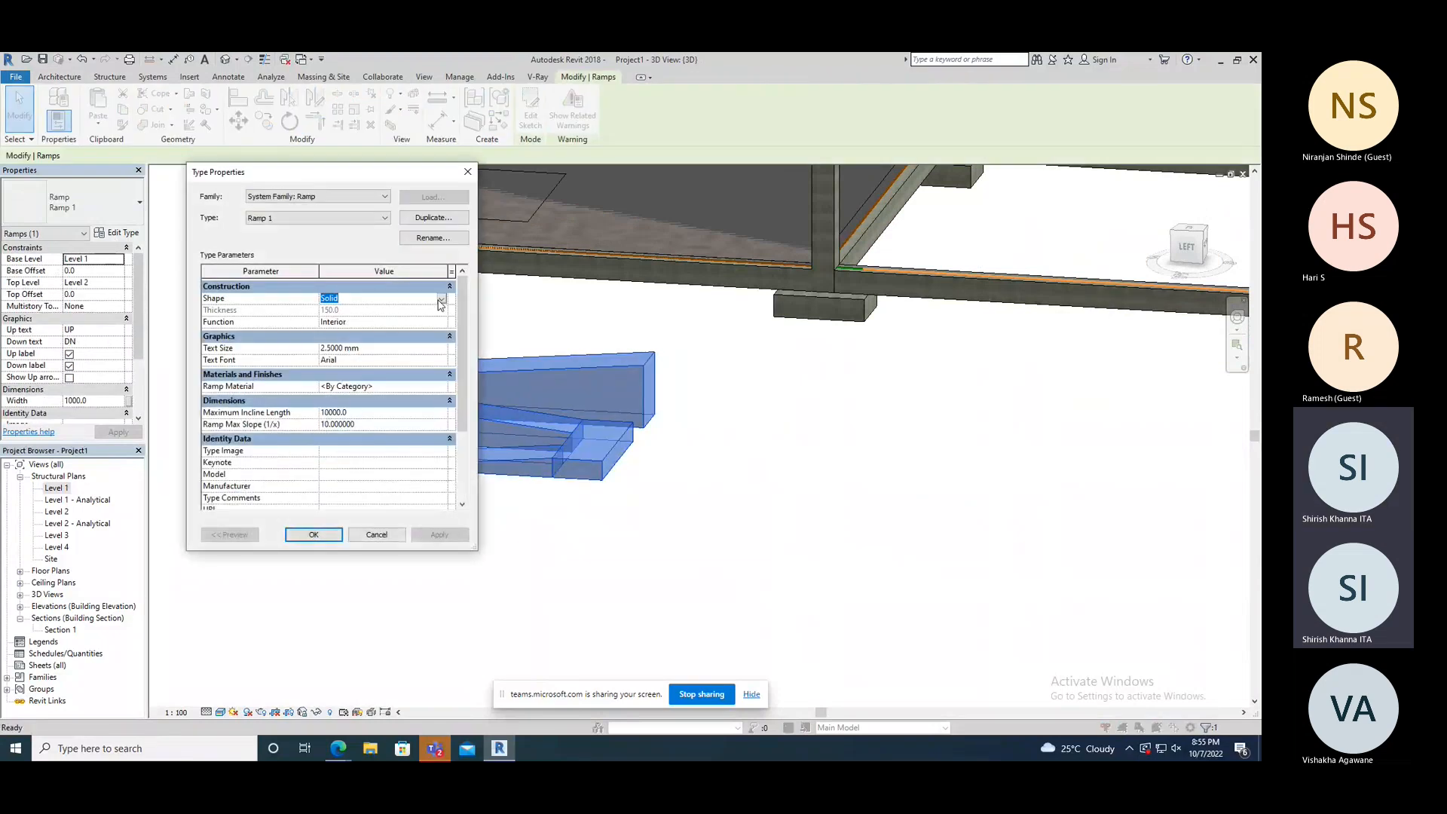
pyautogui.click(443, 303)
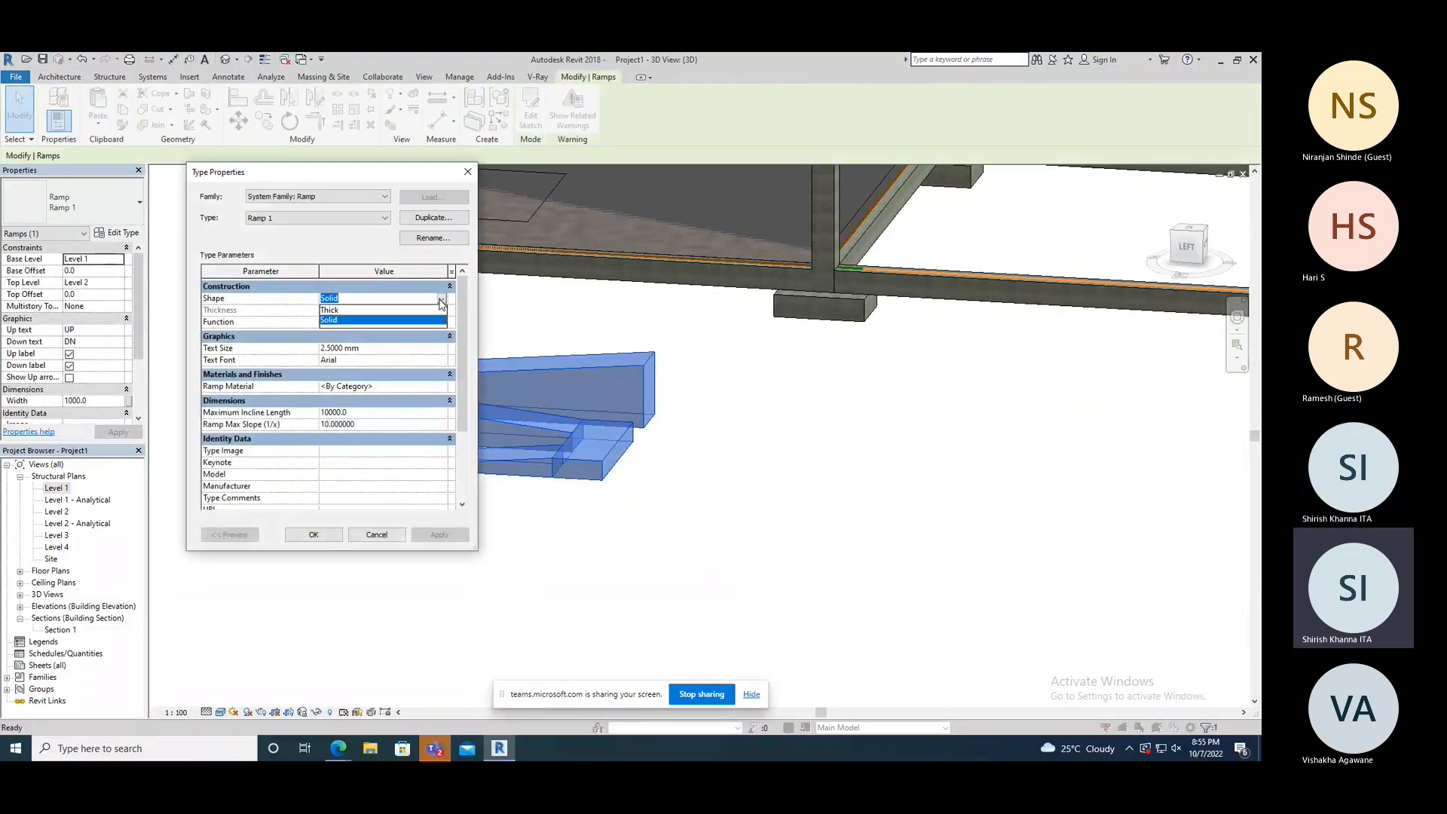
pyautogui.click(329, 310)
pyautogui.click(439, 534)
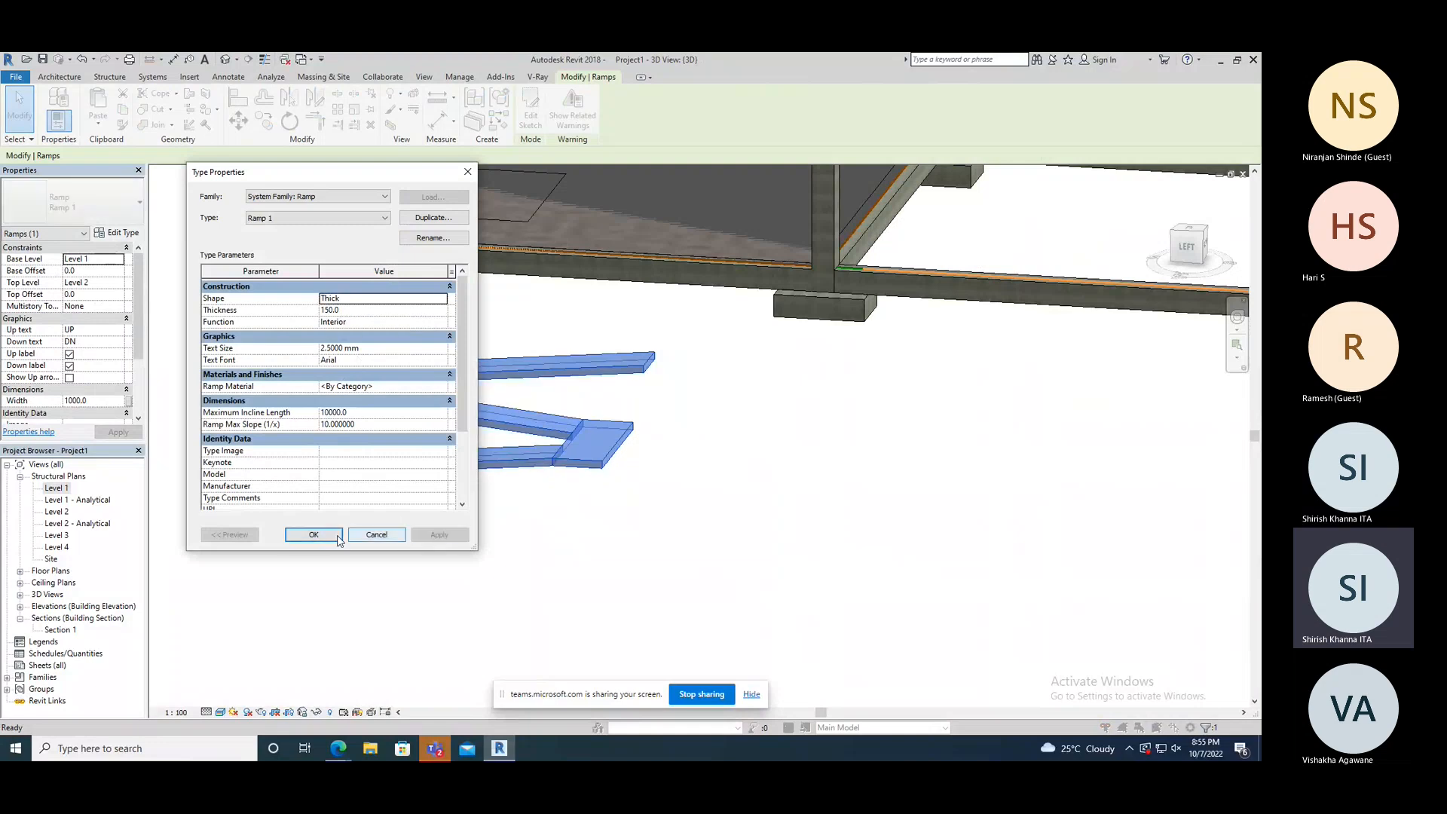
pyautogui.click(313, 534)
pyautogui.click(343, 544)
# - Examine the thick switchback ramp in 3D from the side, and delete it from the model
pyautogui.keyDown('shift'); pyautogui.moveTo(343, 544); pyautogui.dragTo(410, 520, button='middle'); pyautogui.keyUp('shift')
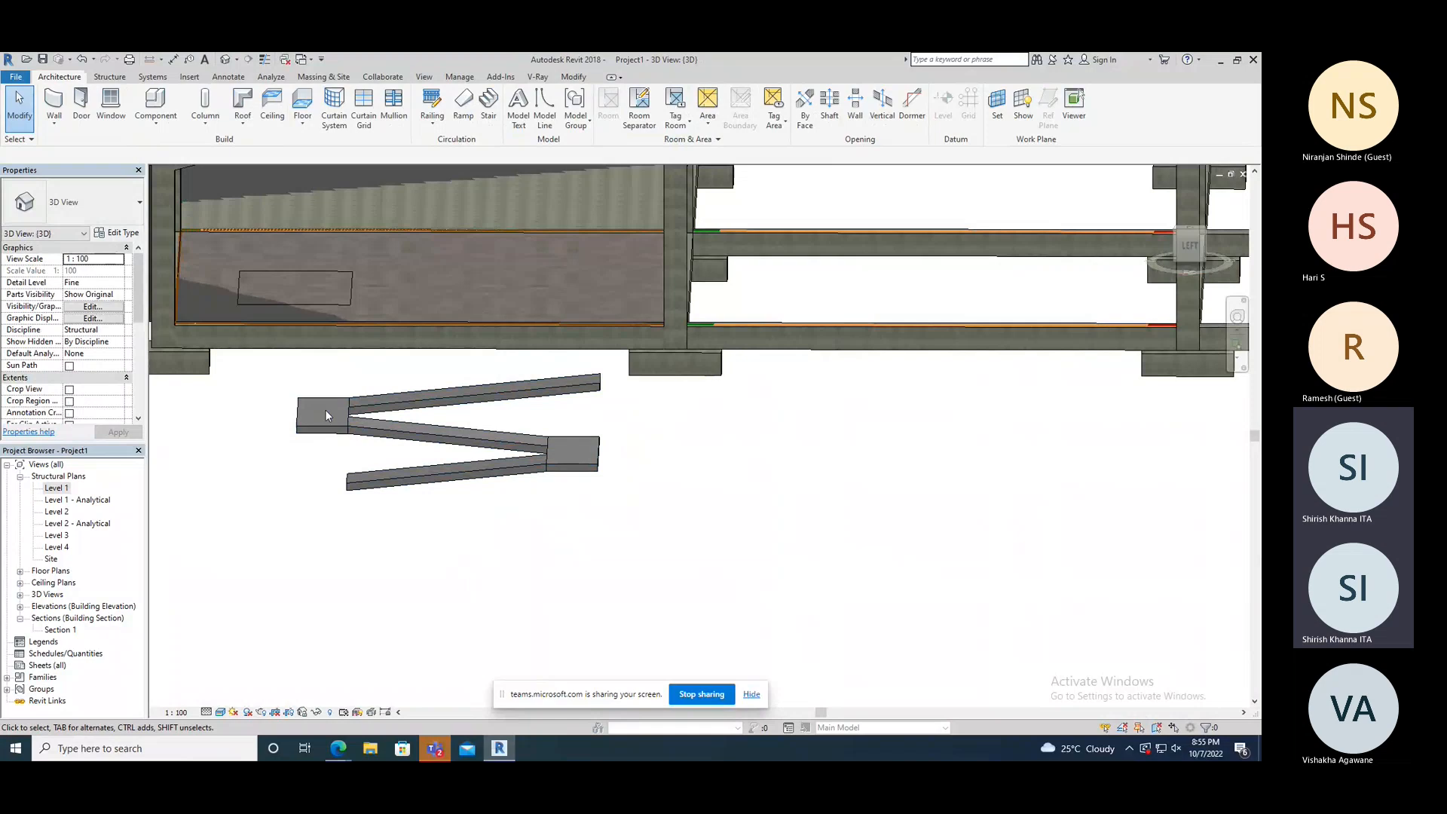
pyautogui.keyDown('shift'); pyautogui.moveTo(588, 404); pyautogui.dragTo(487, 508, button='middle'); pyautogui.keyUp('shift')
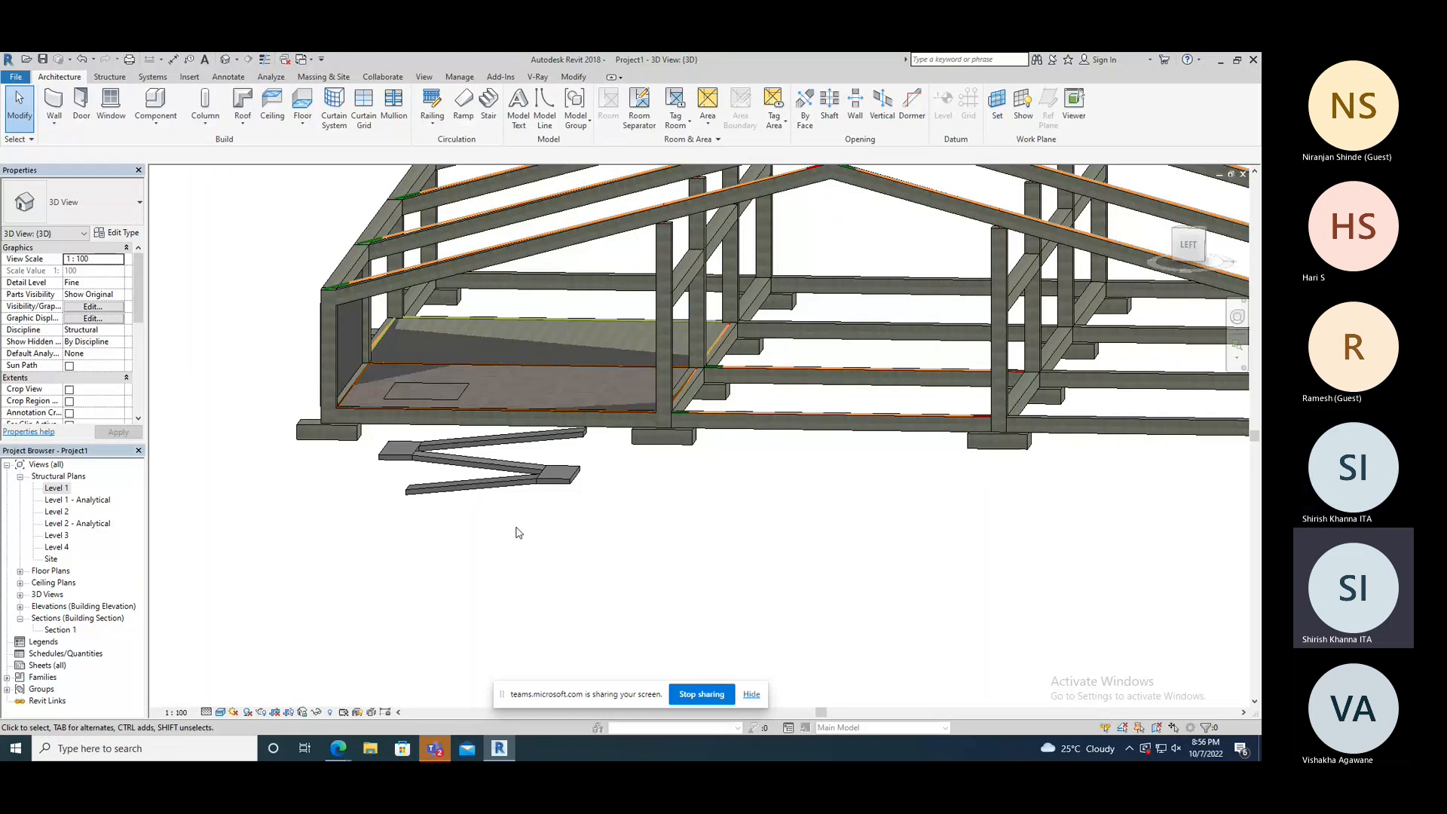
pyautogui.click(484, 484)
pyautogui.keyDown('shift'); pyautogui.moveTo(453, 386); pyautogui.dragTo(440, 415, button='middle'); pyautogui.keyUp('shift')
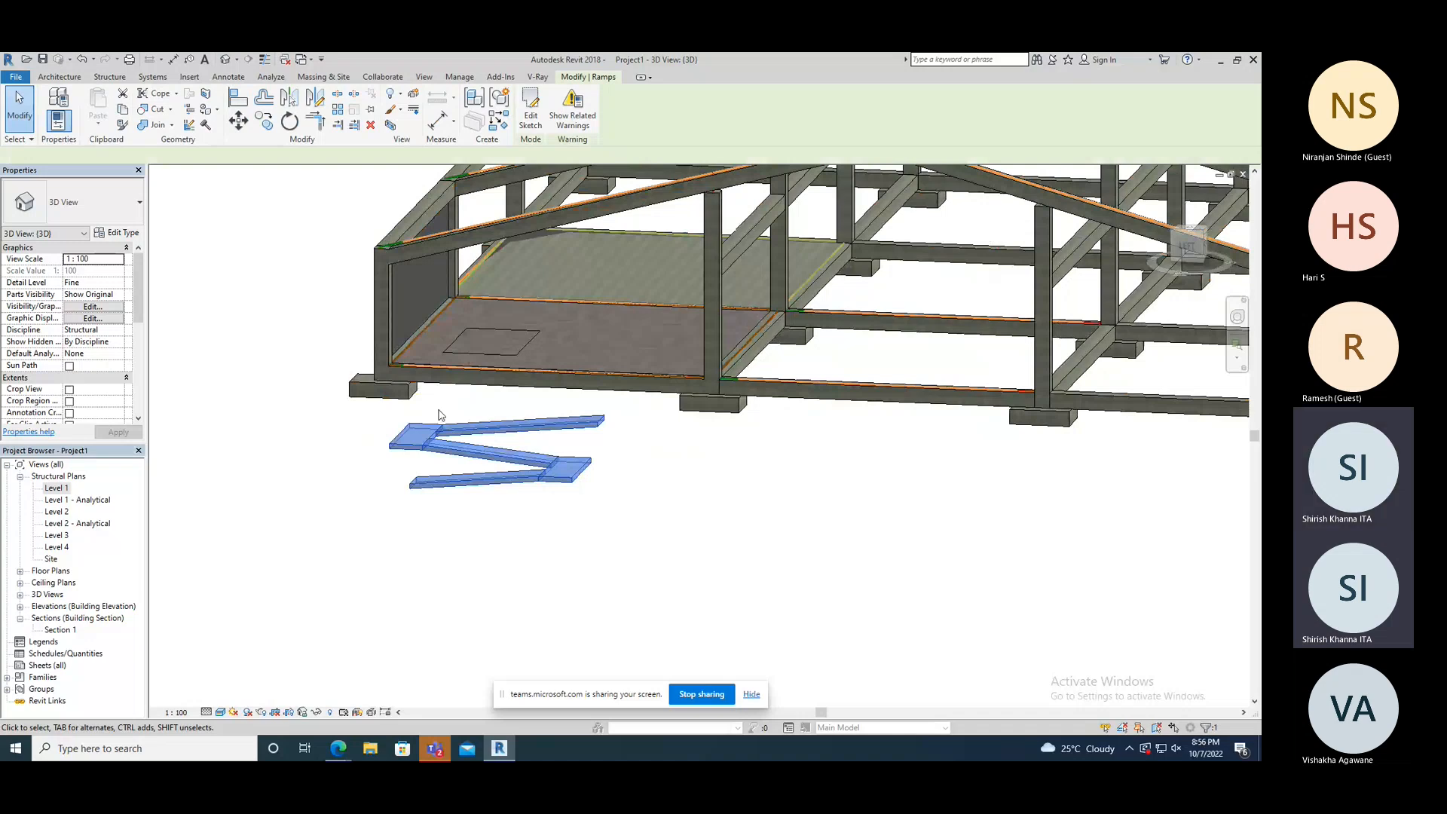
pyautogui.press('Delete')
pyautogui.keyDown('shift'); pyautogui.moveTo(441, 414); pyautogui.dragTo(537, 517, button='middle'); pyautogui.keyUp('shift')
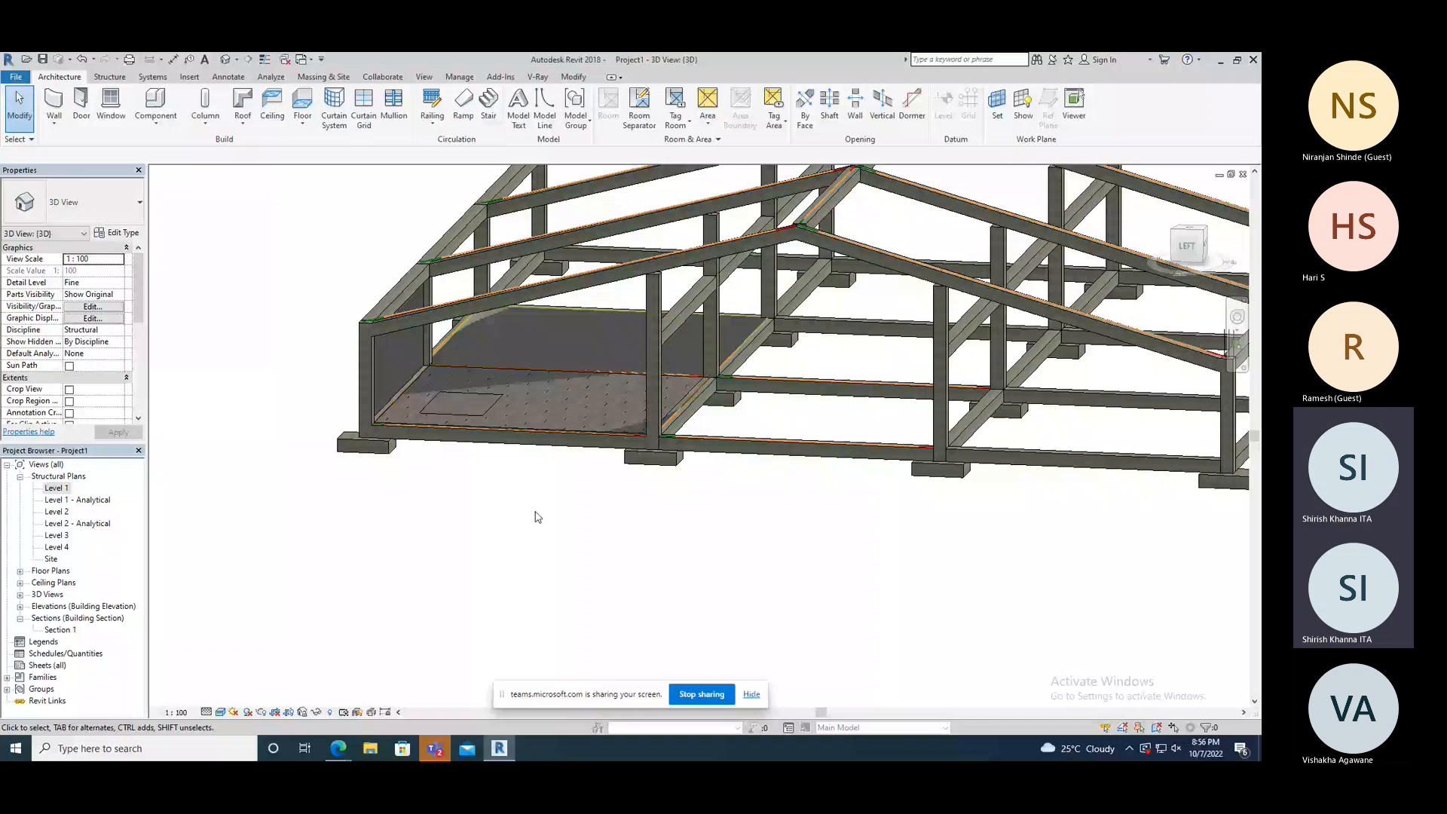
# - Start a new stair in the Level 1 structural plan and try a straight run beside the building grid
pyautogui.click(488, 104)
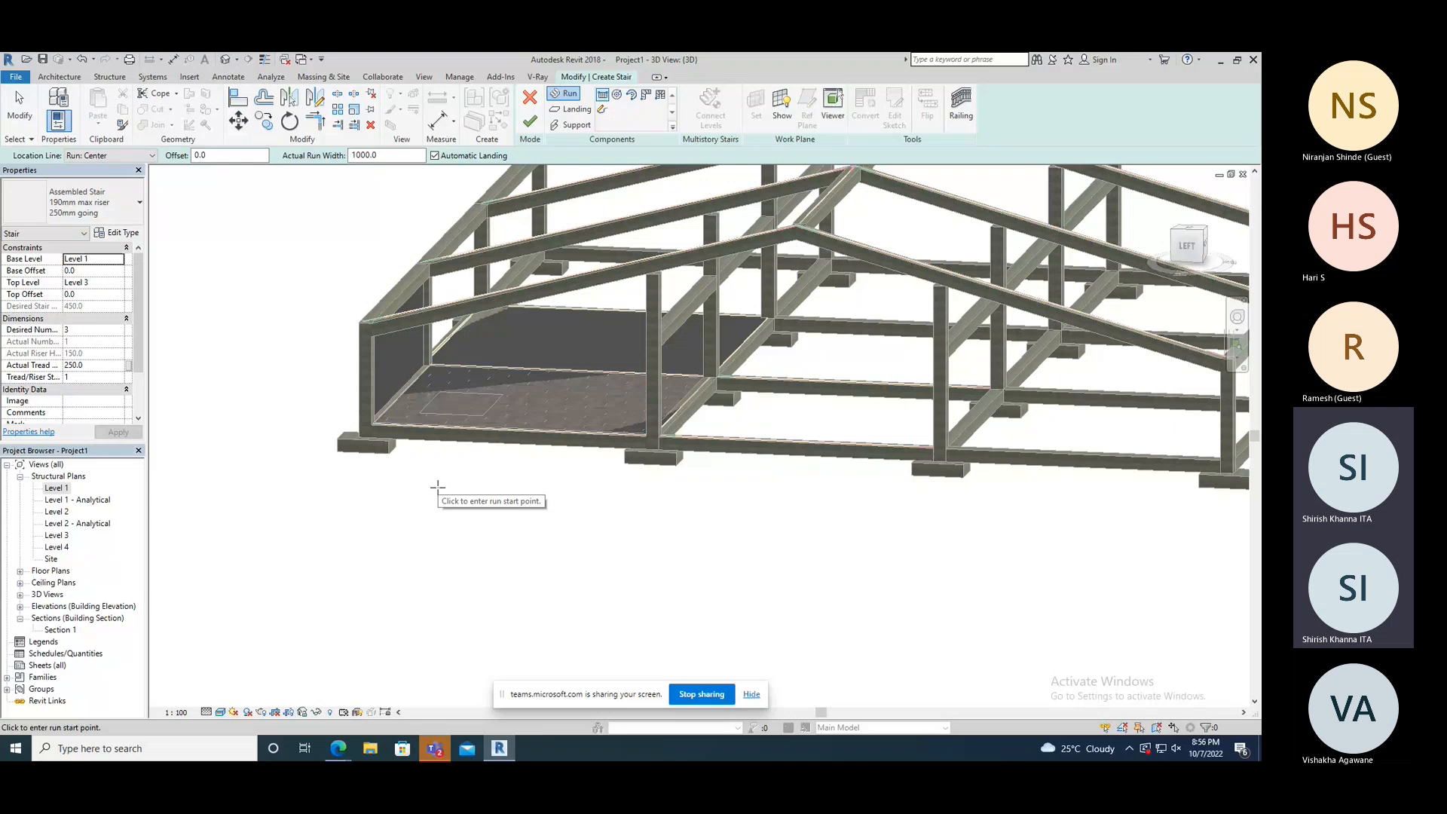
pyautogui.doubleClick(57, 488)
pyautogui.click(606, 96)
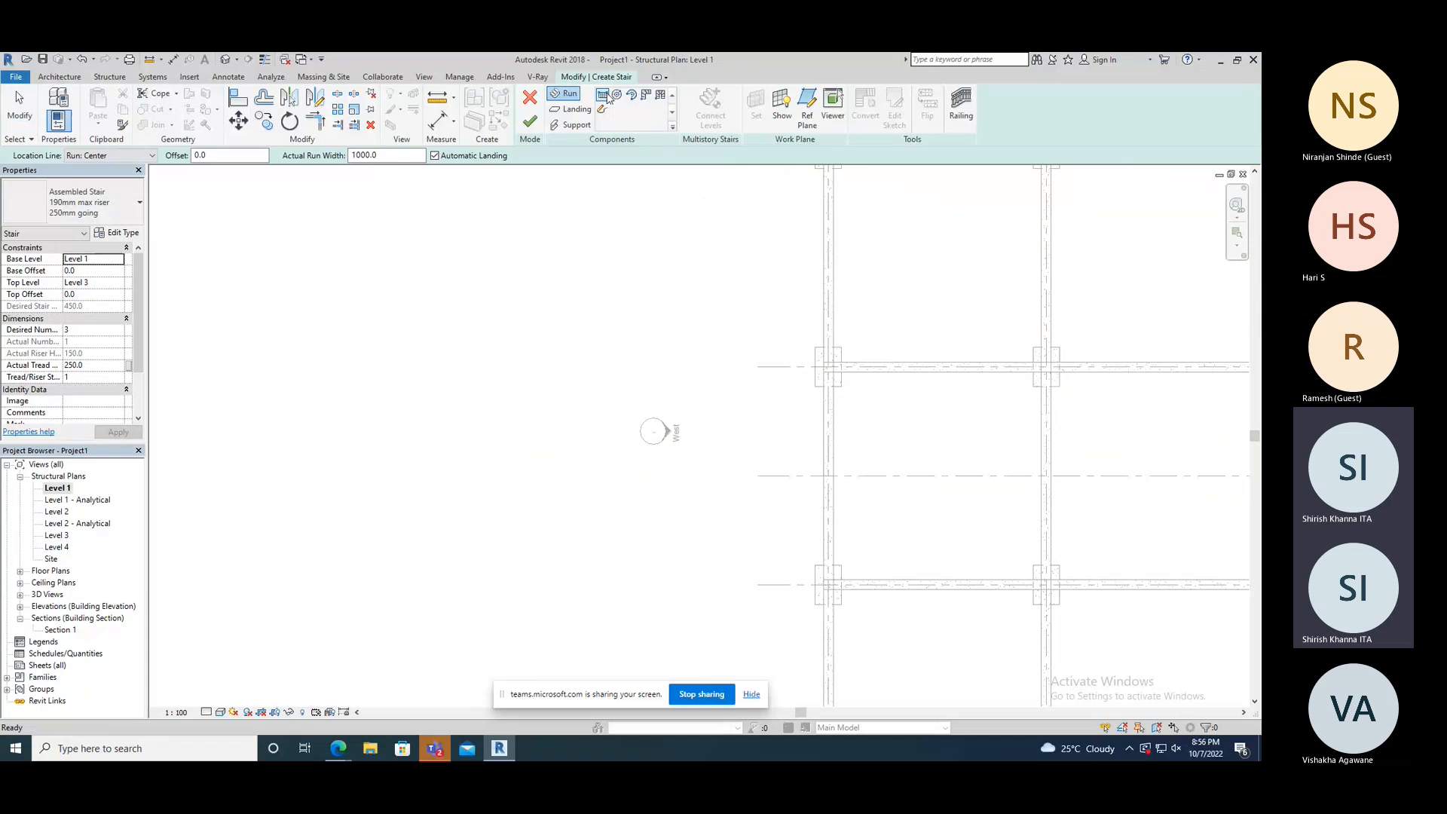
pyautogui.click(437, 340)
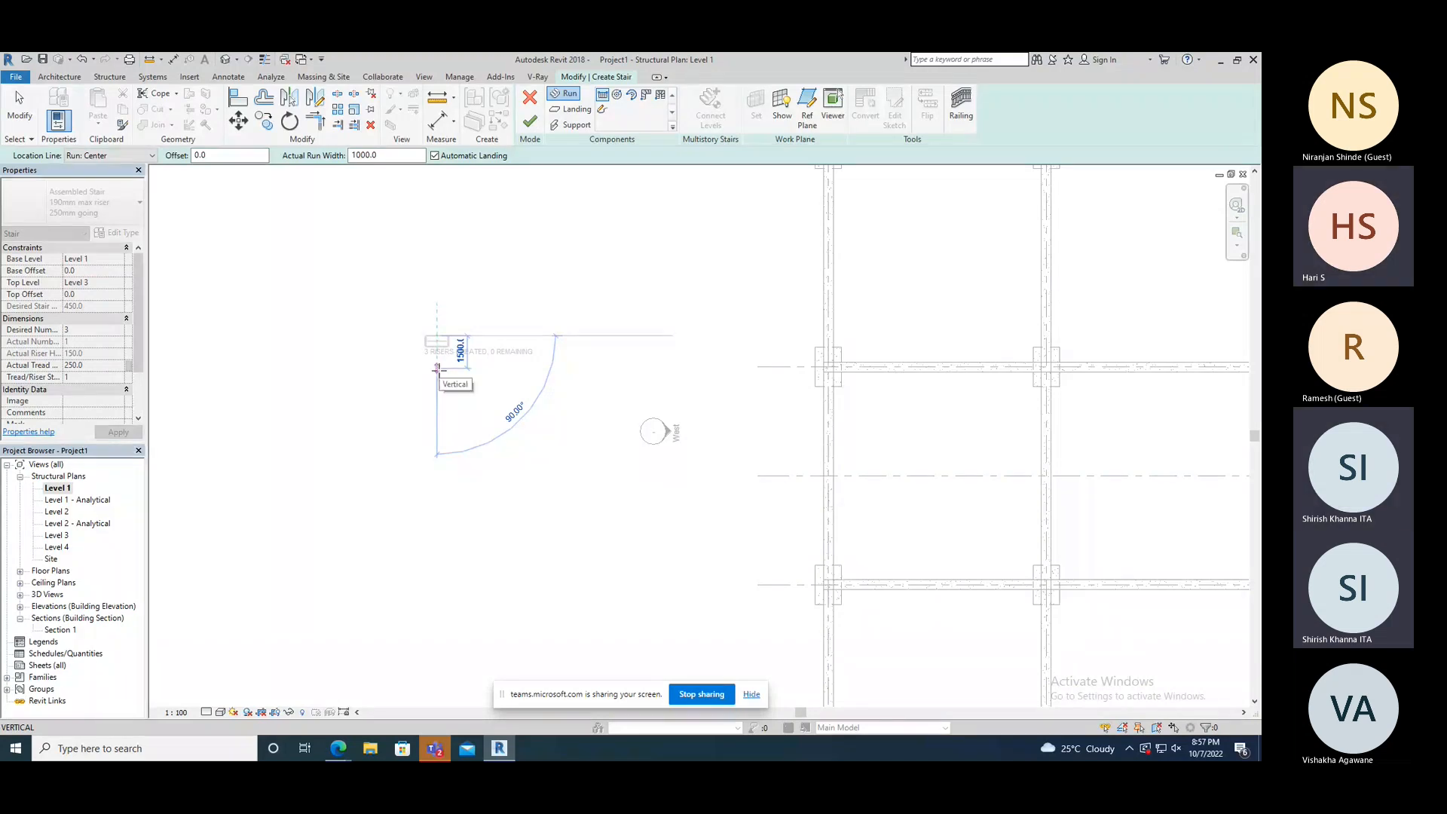
pyautogui.press('Escape')
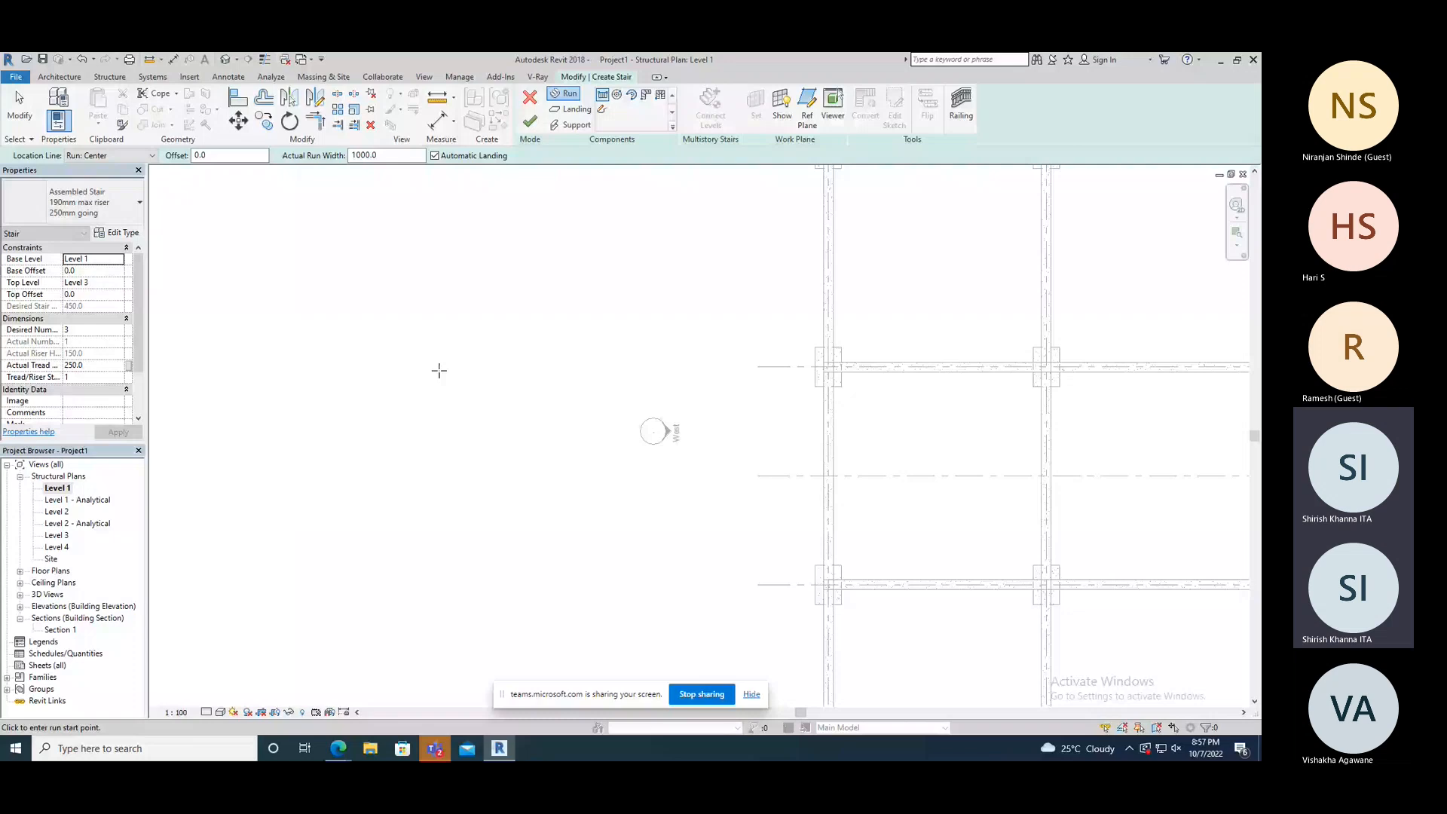
# - Sketch a U-shaped stair up to Level 2 with two parallel runs of about 2500 mm and an automatic landing, and finish it
pyautogui.click(479, 330)
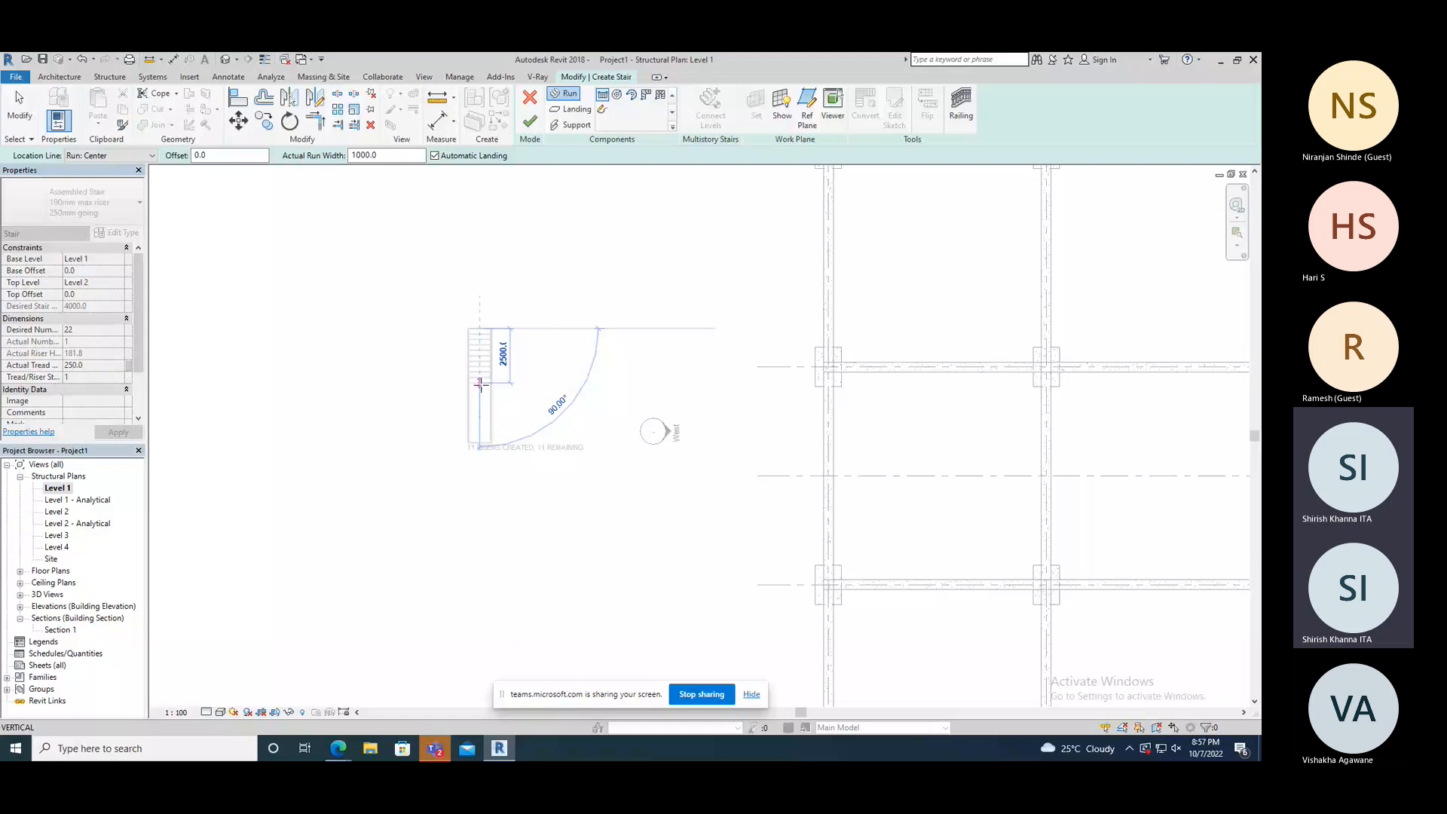
pyautogui.click(480, 384)
pyautogui.click(525, 384)
pyautogui.click(526, 329)
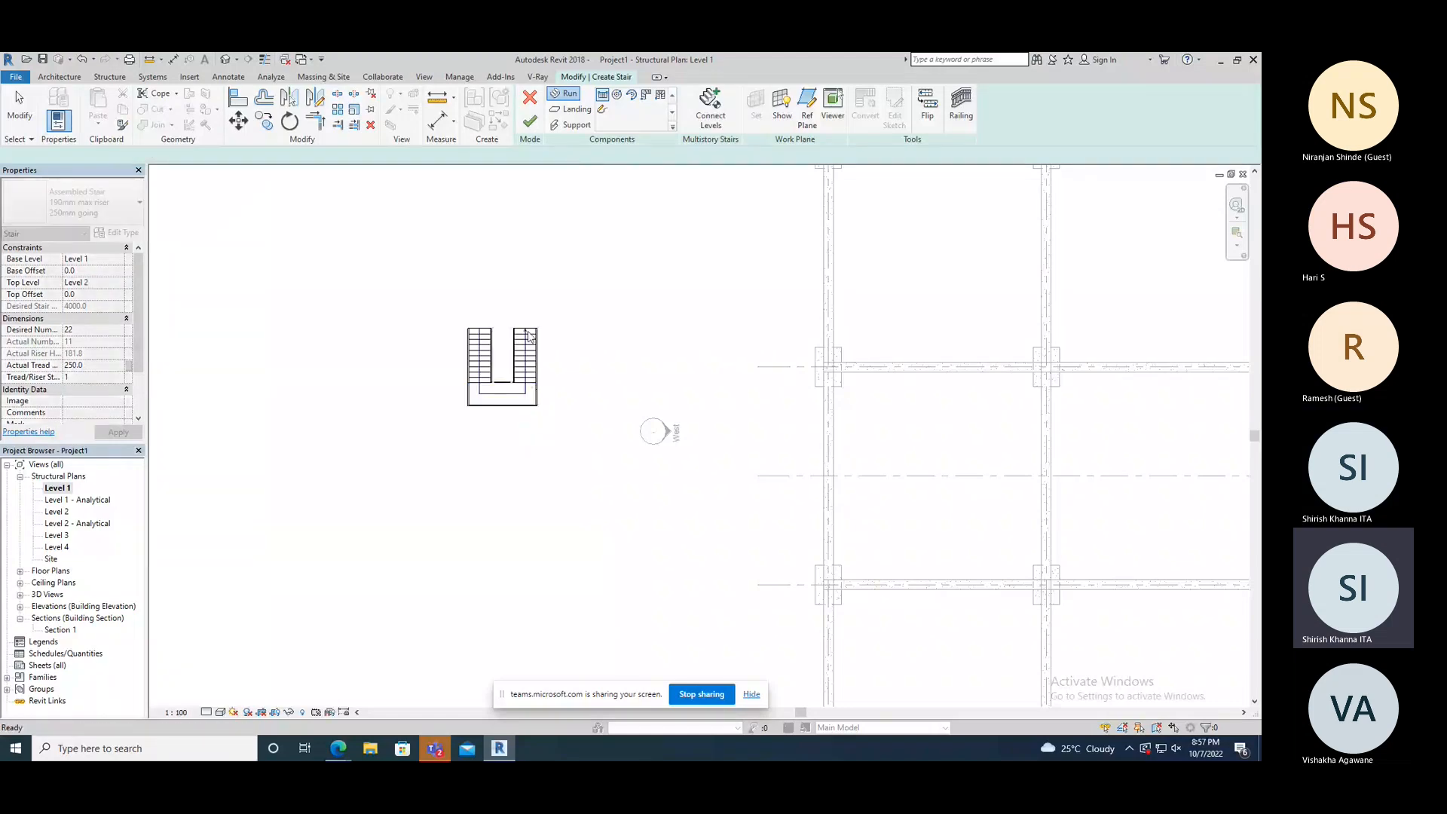
pyautogui.press('Escape')
pyautogui.press('Escape')
pyautogui.click(530, 120)
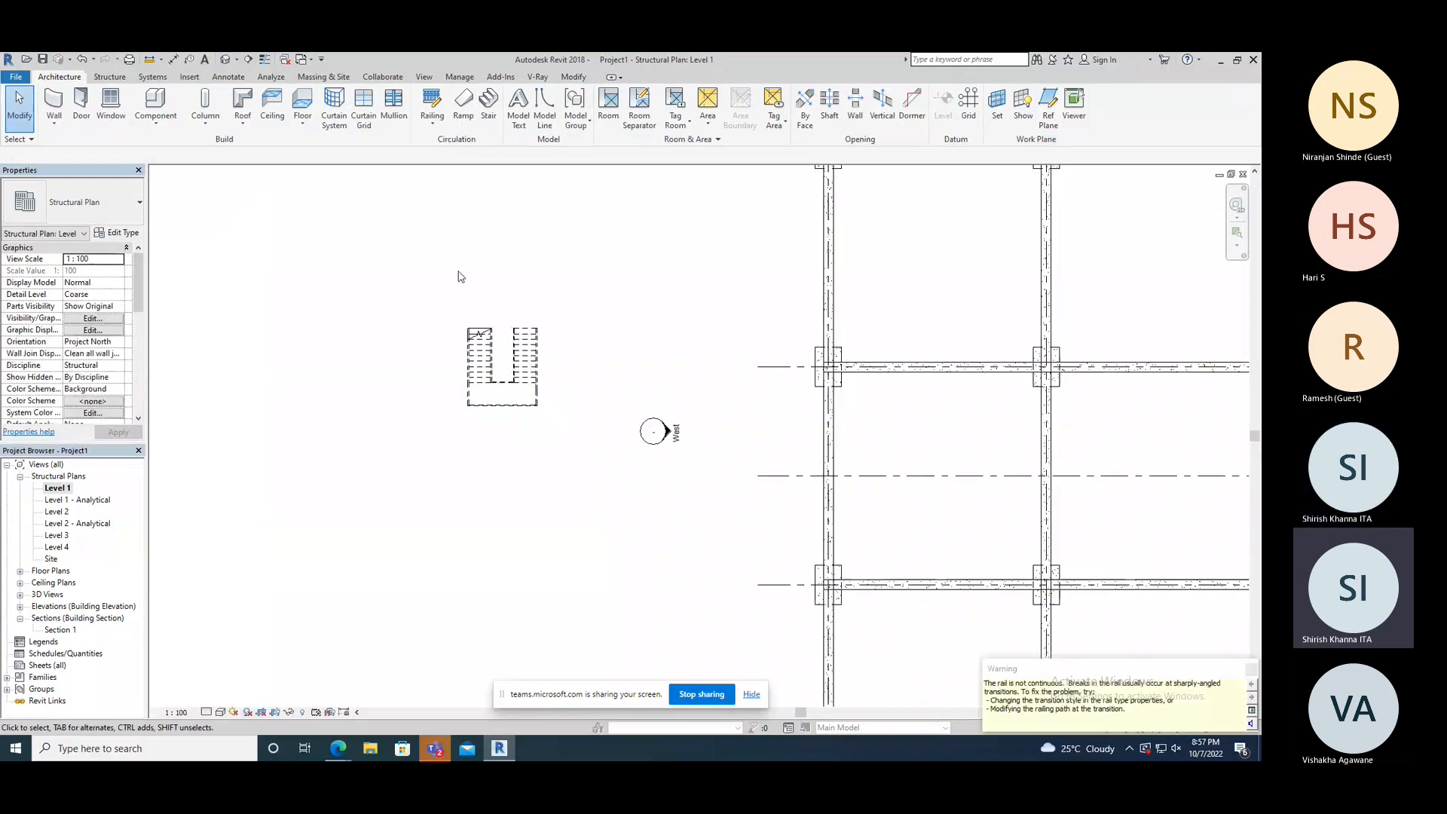
# - Turn on the Stairs category in the 3D view's visibility/graphics overrides
pyautogui.click(225, 59)
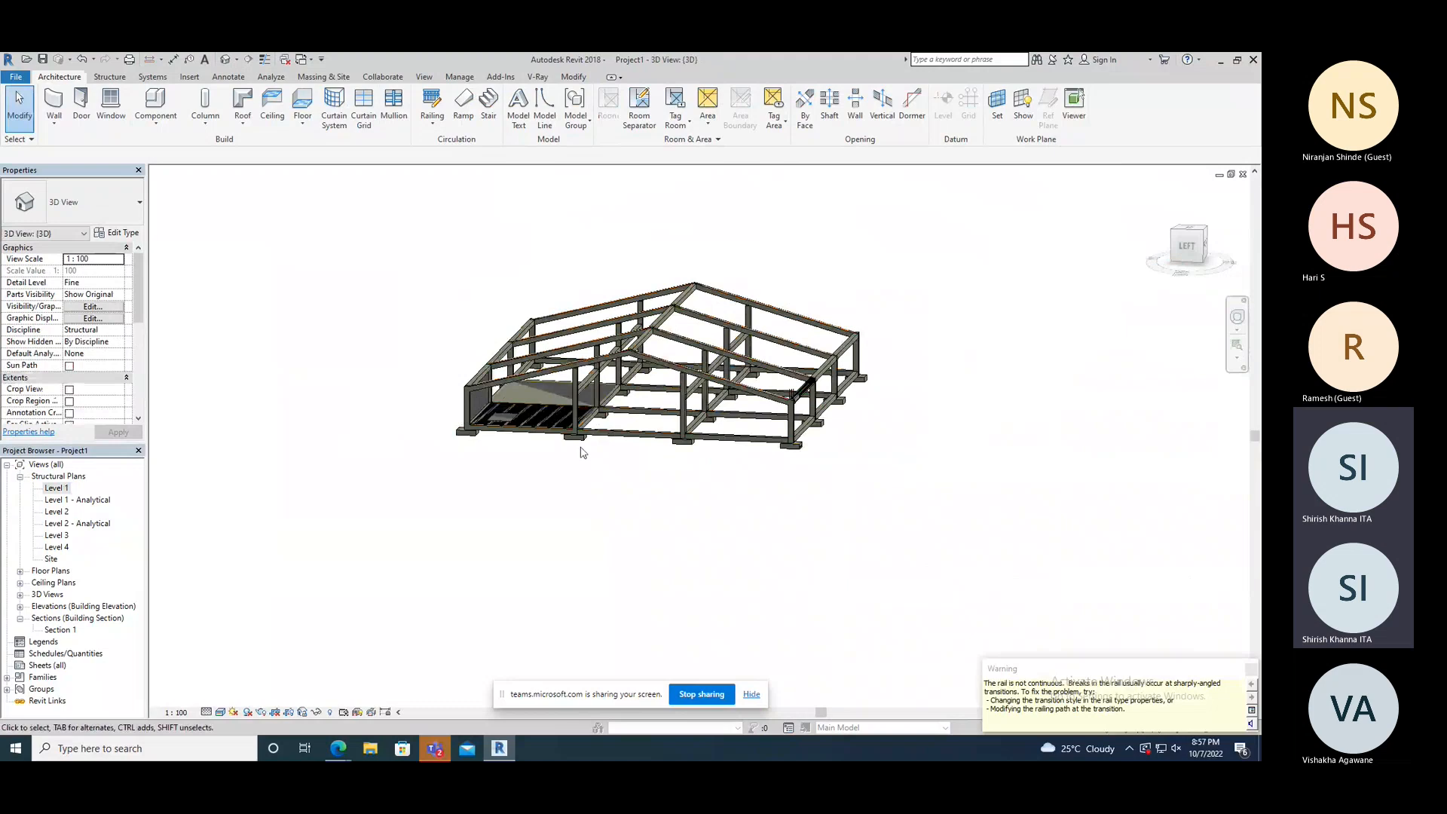
pyautogui.keyDown('shift'); pyautogui.moveTo(581, 453); pyautogui.dragTo(514, 412, button='middle'); pyautogui.keyUp('shift')
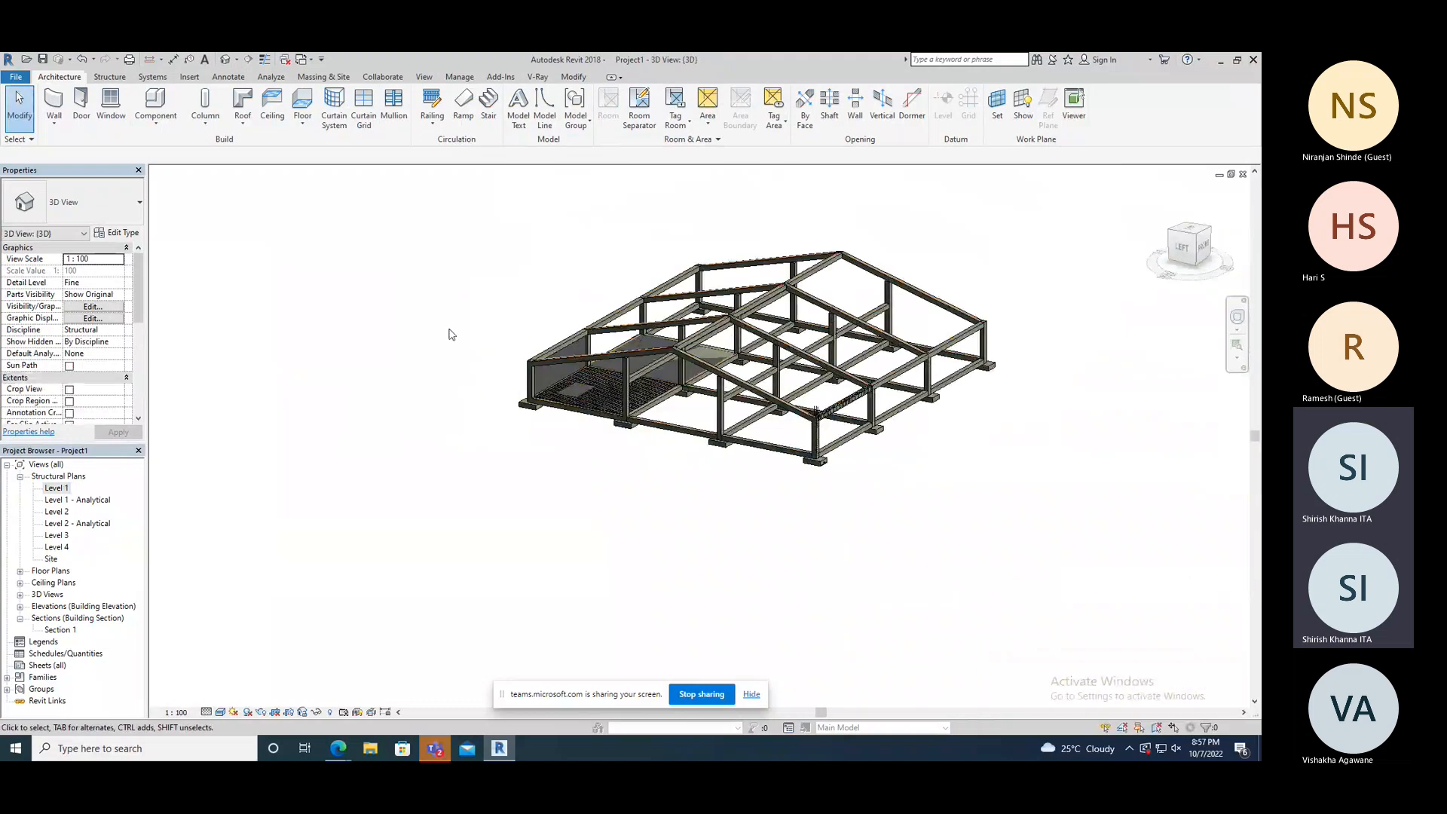
pyautogui.press('v')
pyautogui.press('g')
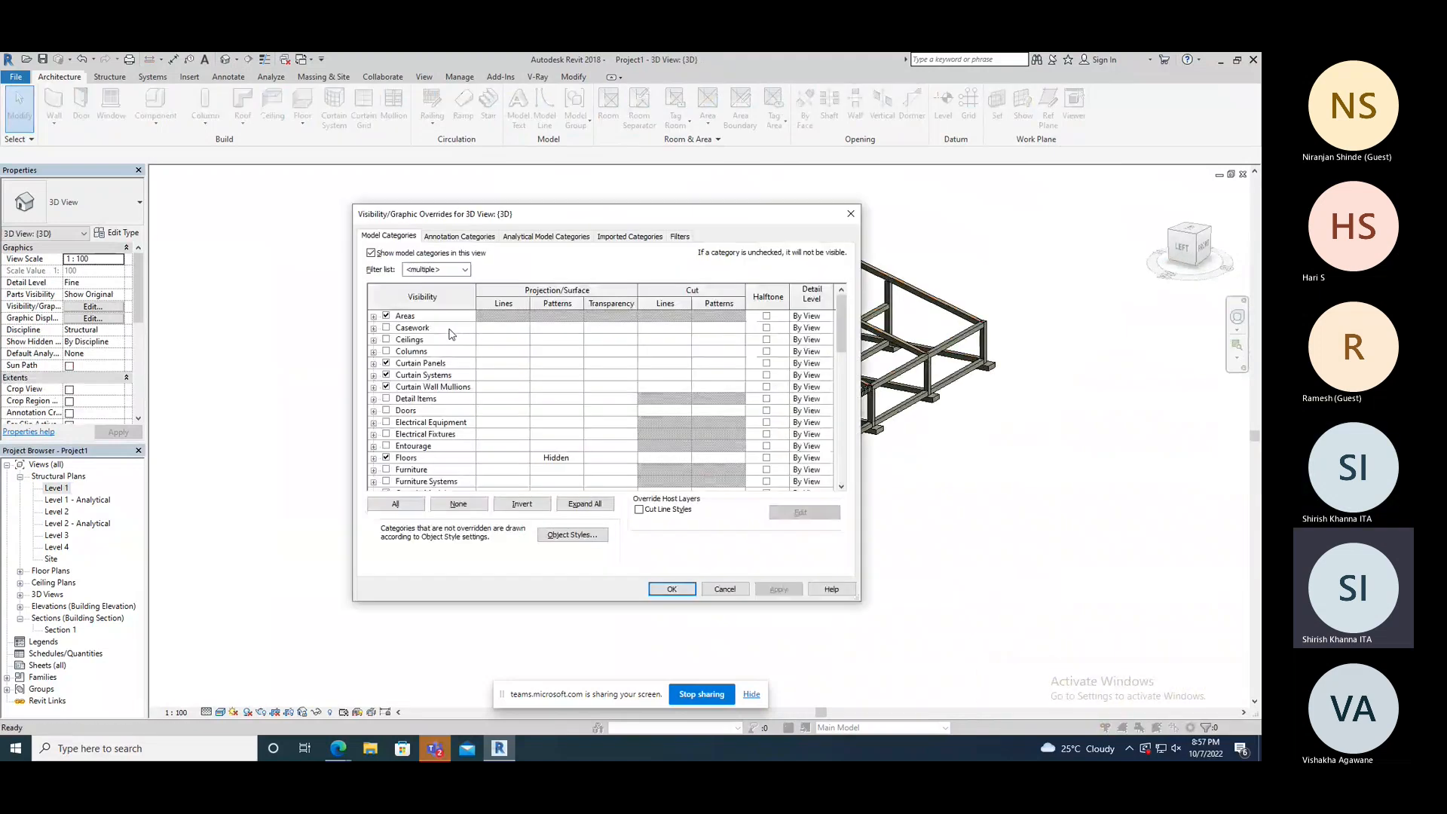
pyautogui.scroll(-5, 414, 451)
pyautogui.scroll(-4, 413, 453)
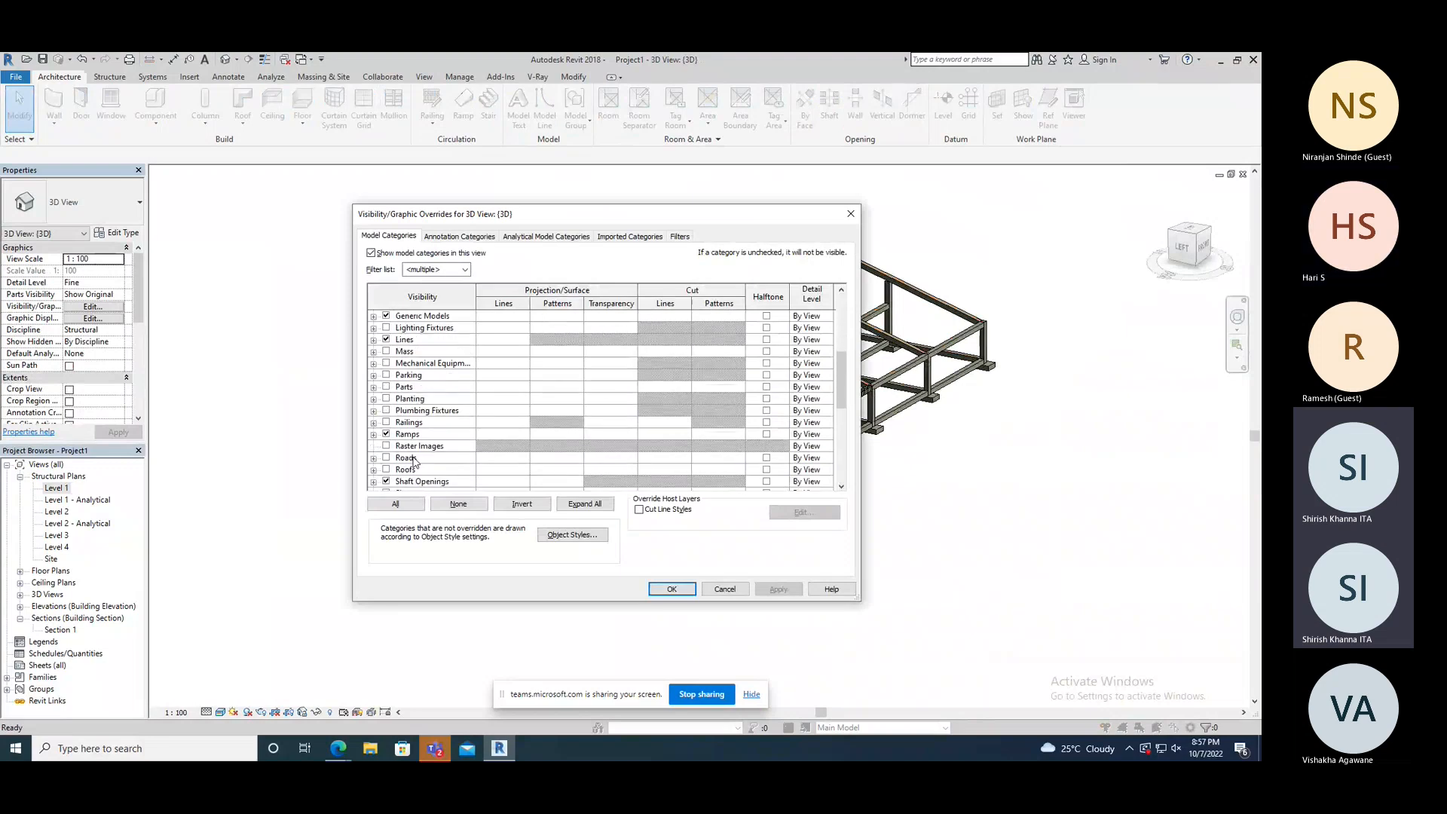
pyautogui.click(386, 458)
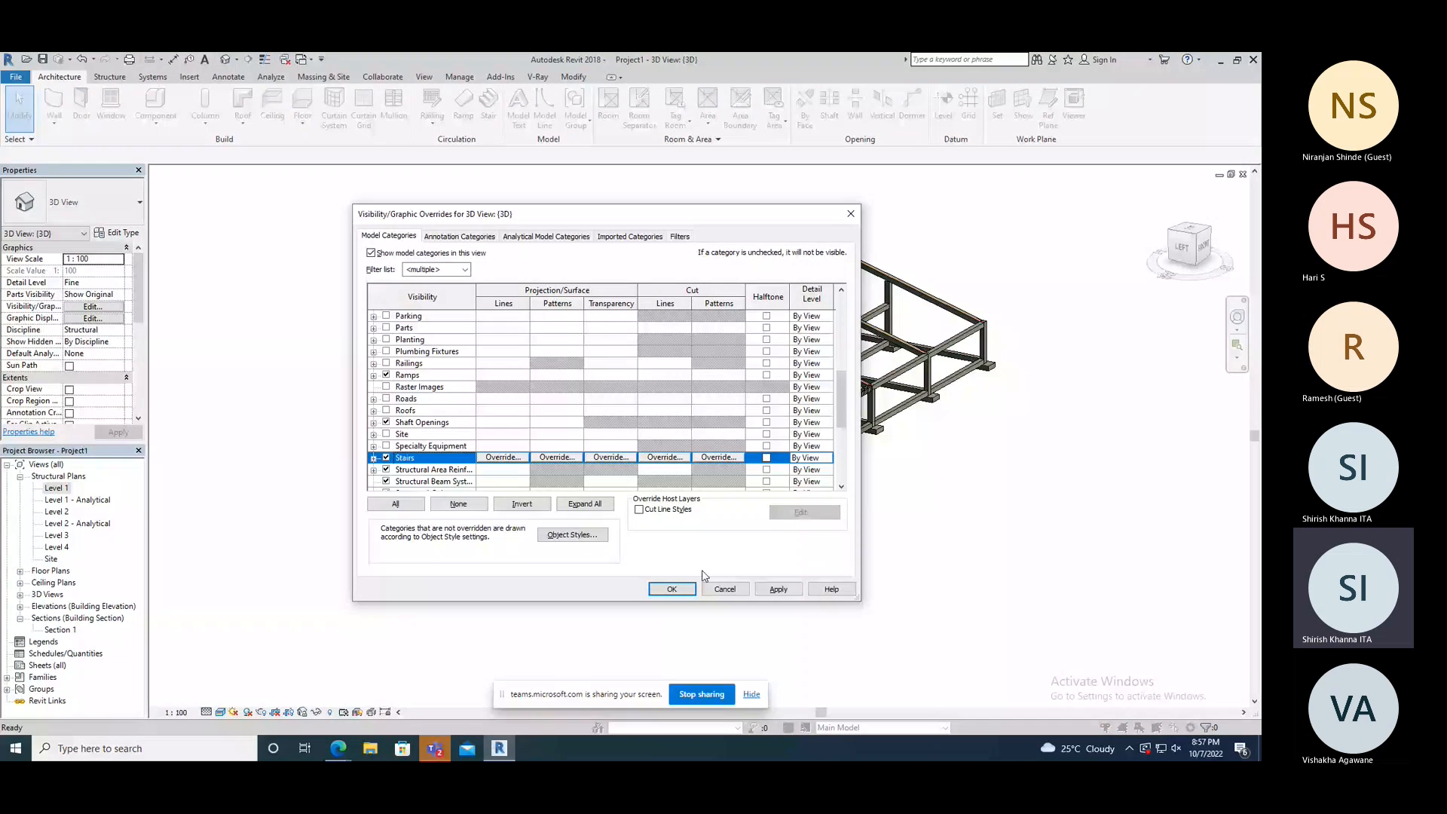
pyautogui.click(671, 589)
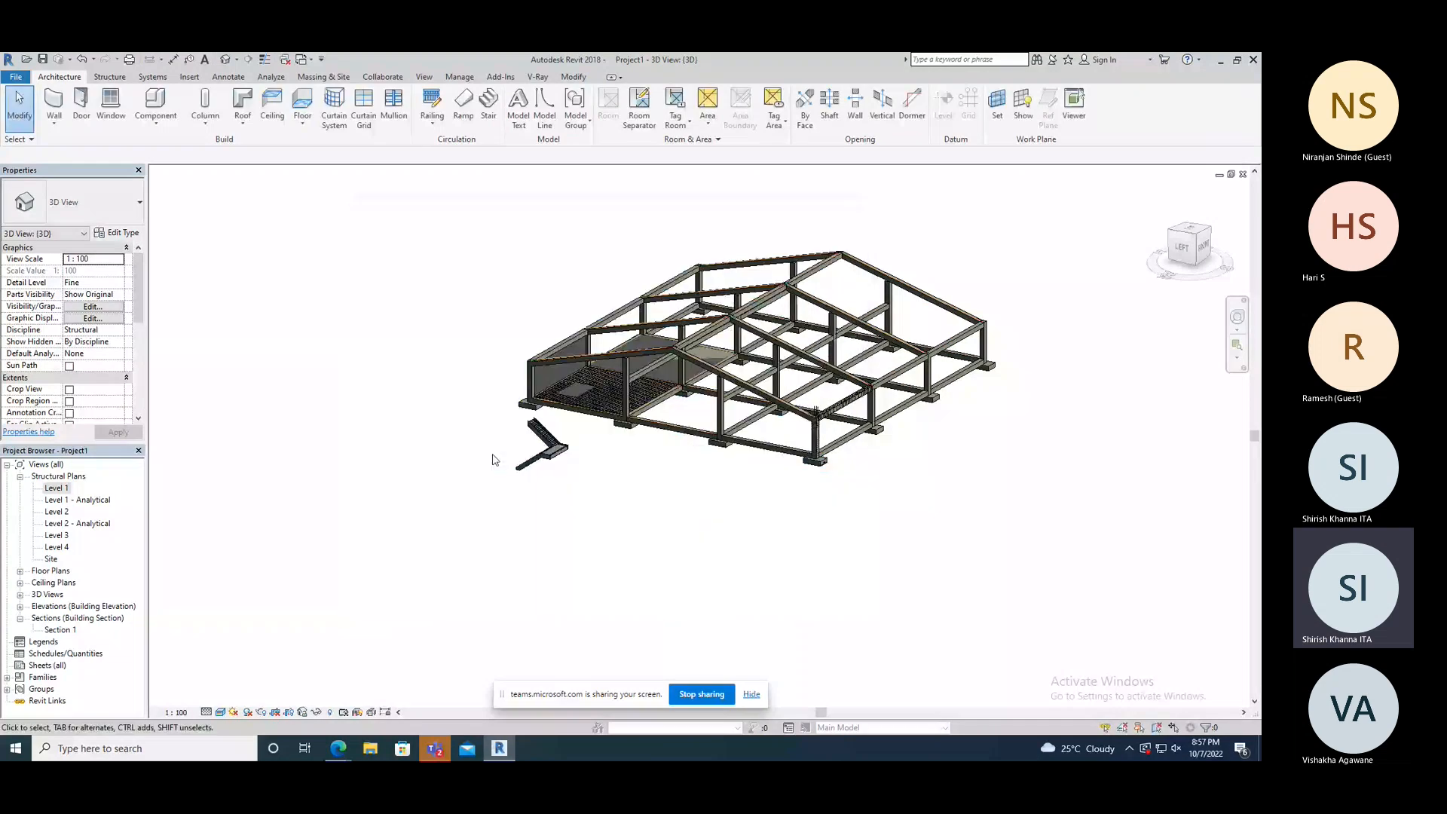
# - Change the U-shaped stair's type to the cast-in-place Monolithic Stair and inspect it in the 3D view
pyautogui.scroll(5, 494, 460)
pyautogui.keyDown('shift'); pyautogui.moveTo(494, 459); pyautogui.dragTo(442, 552, button='middle'); pyautogui.keyUp('shift')
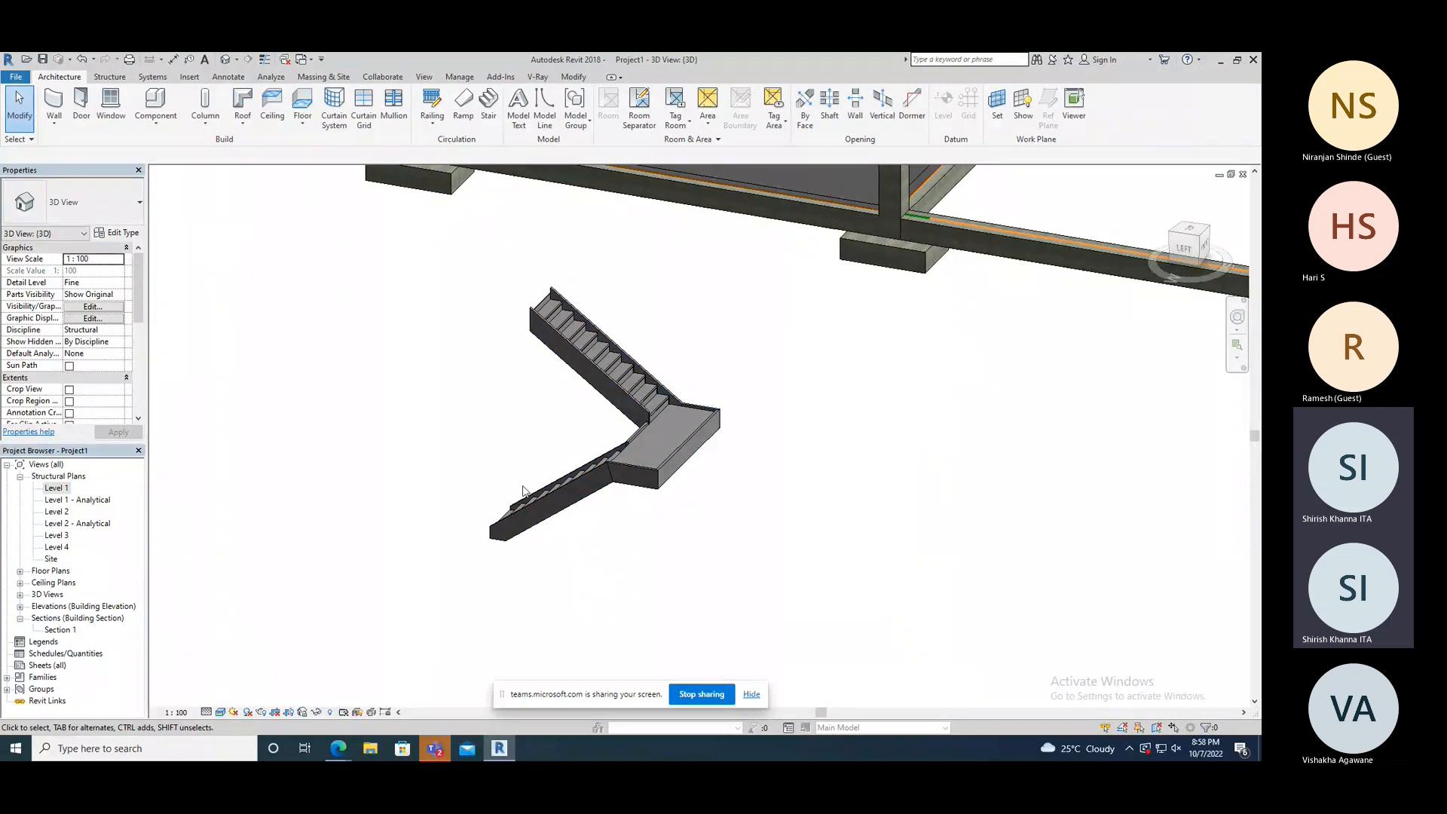
pyautogui.click(657, 417)
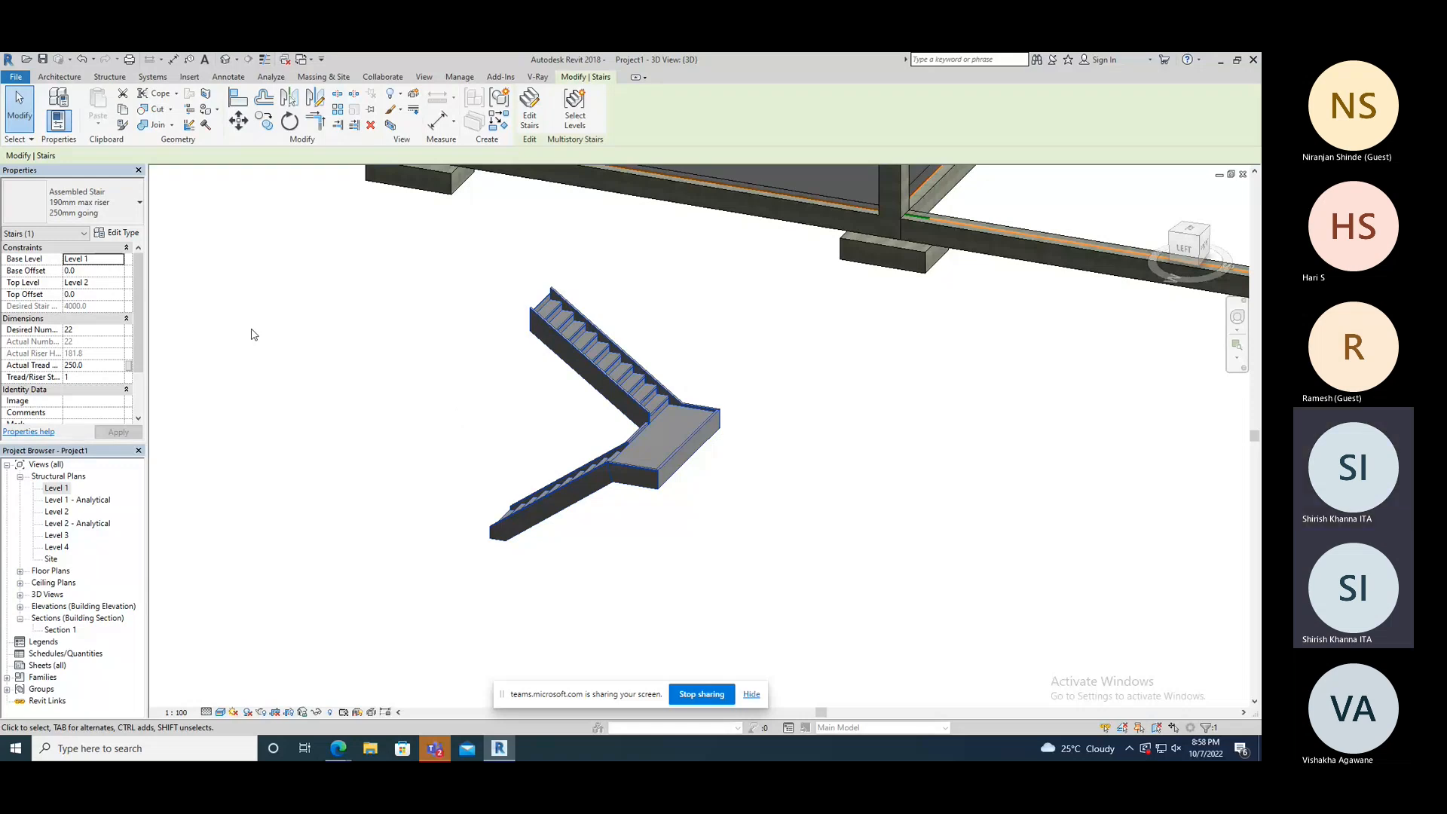
pyautogui.click(132, 218)
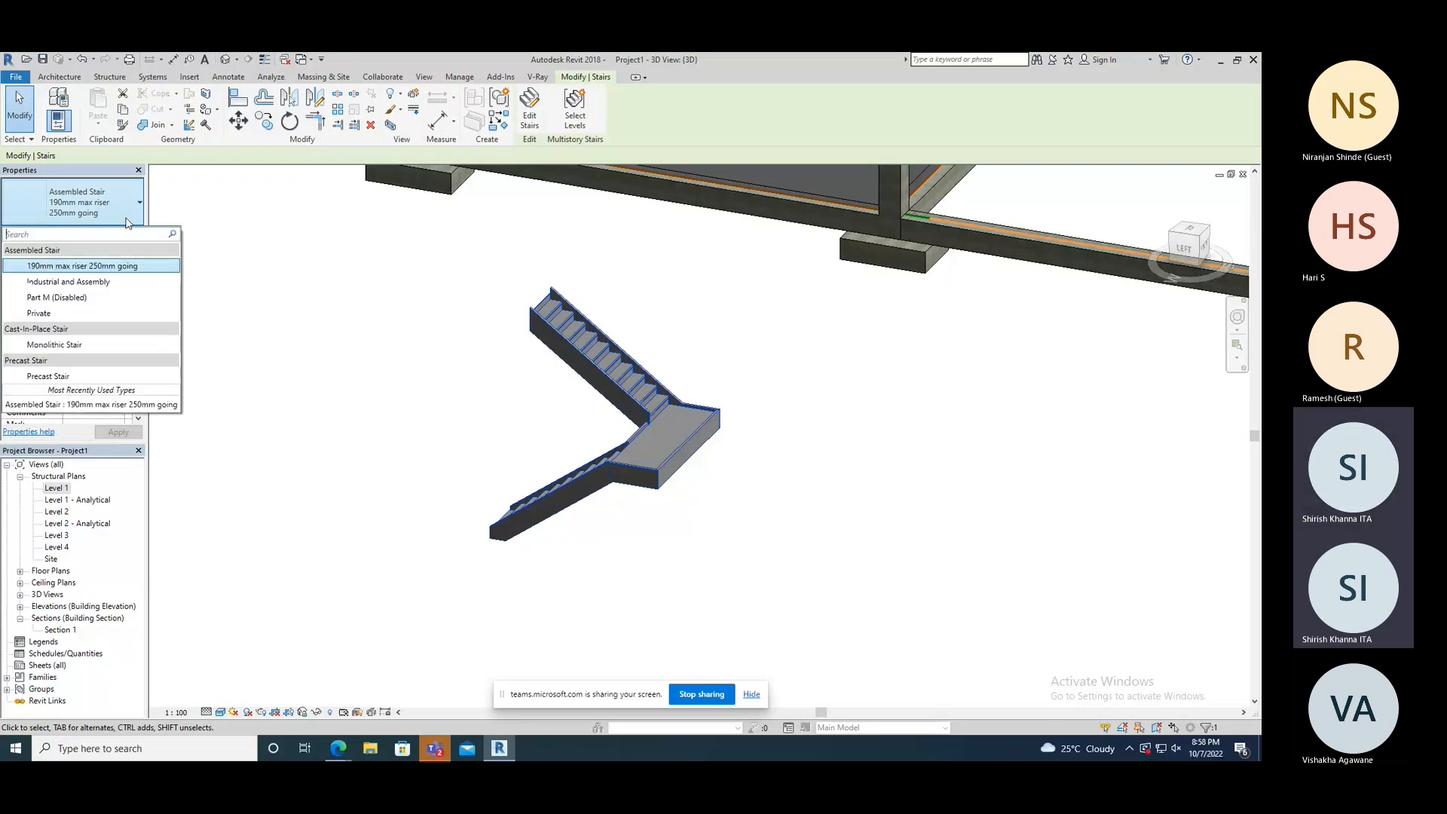
pyautogui.click(75, 345)
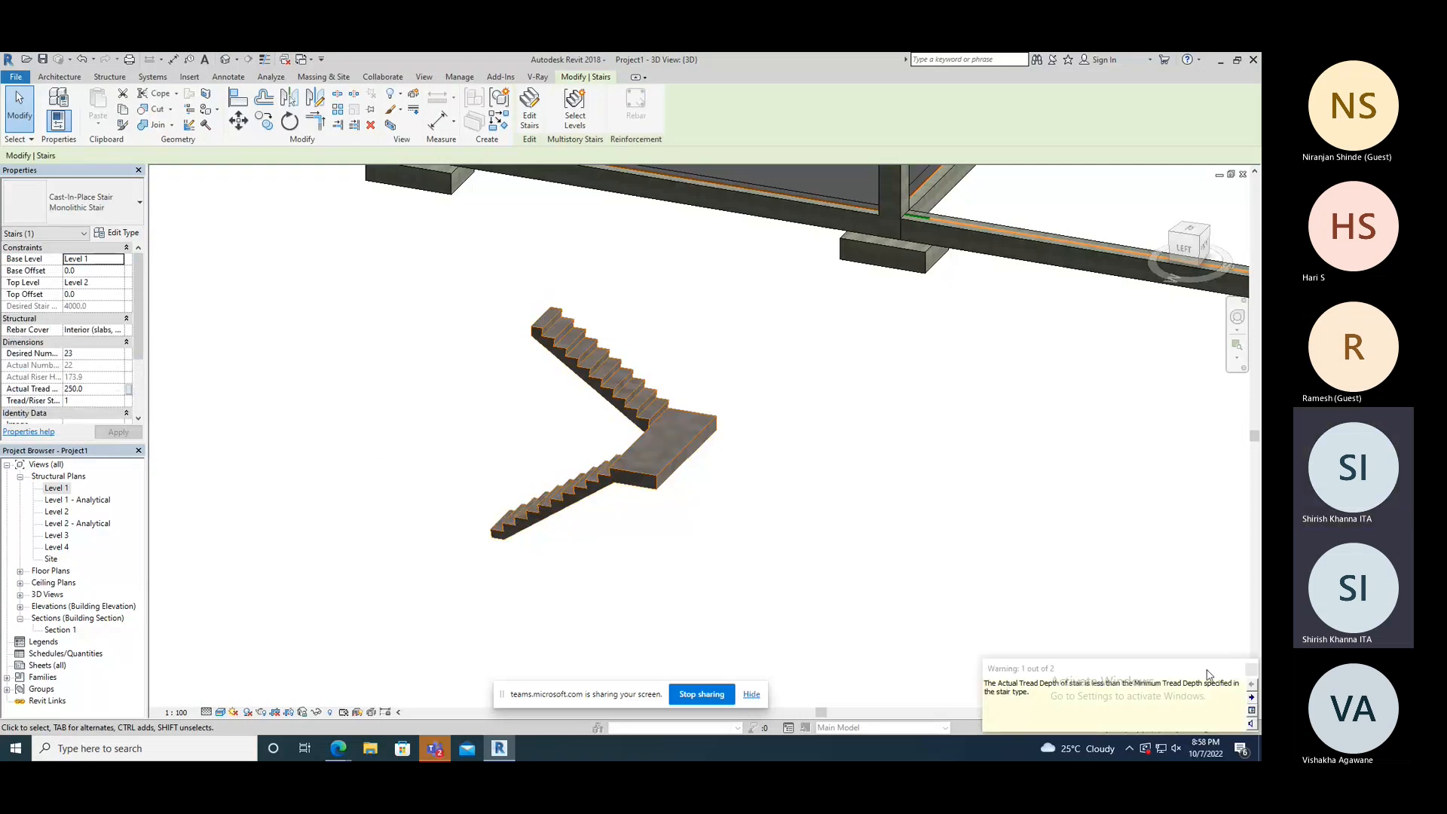
pyautogui.click(1251, 669)
pyautogui.click(951, 600)
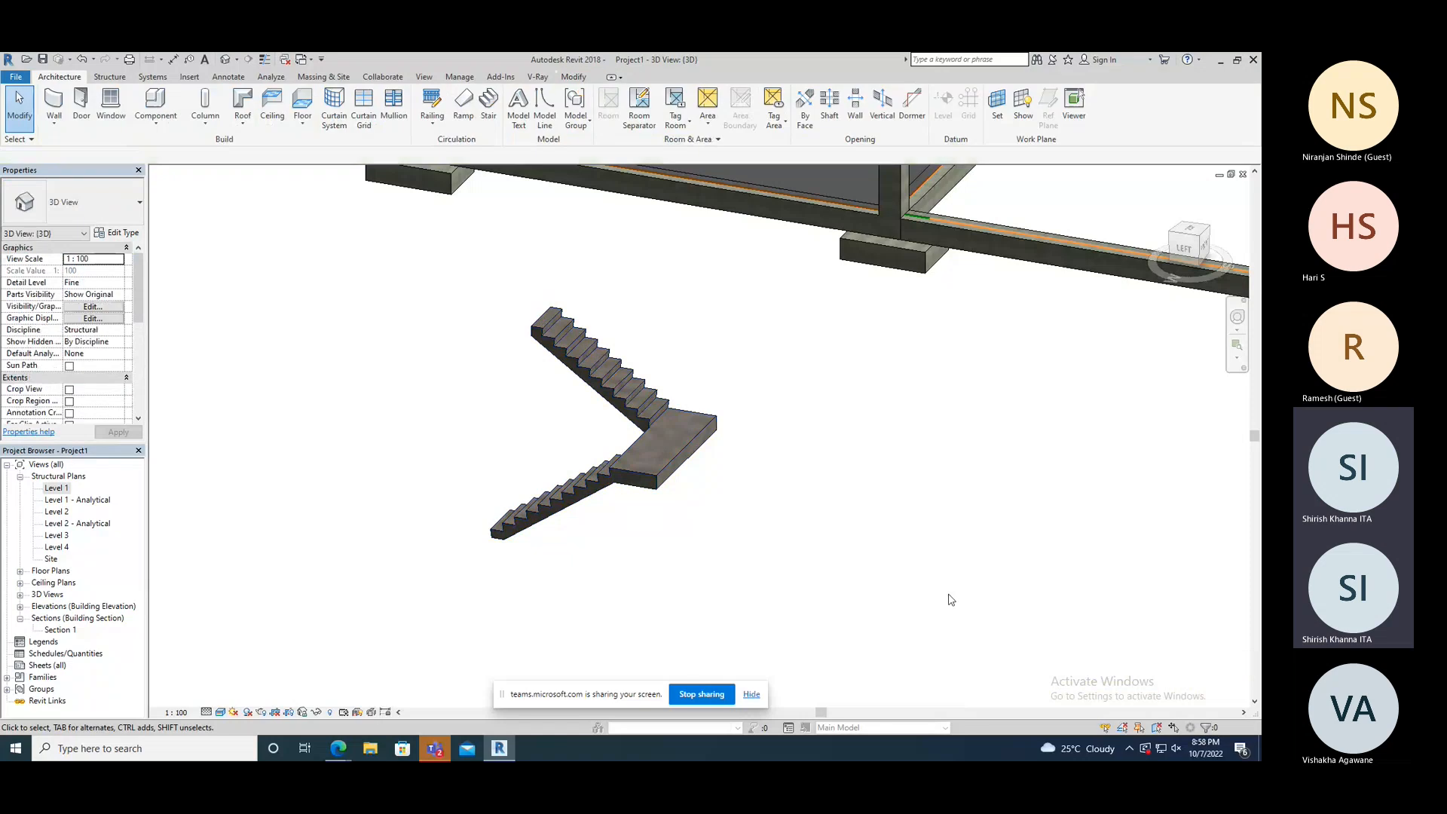
pyautogui.click(660, 483)
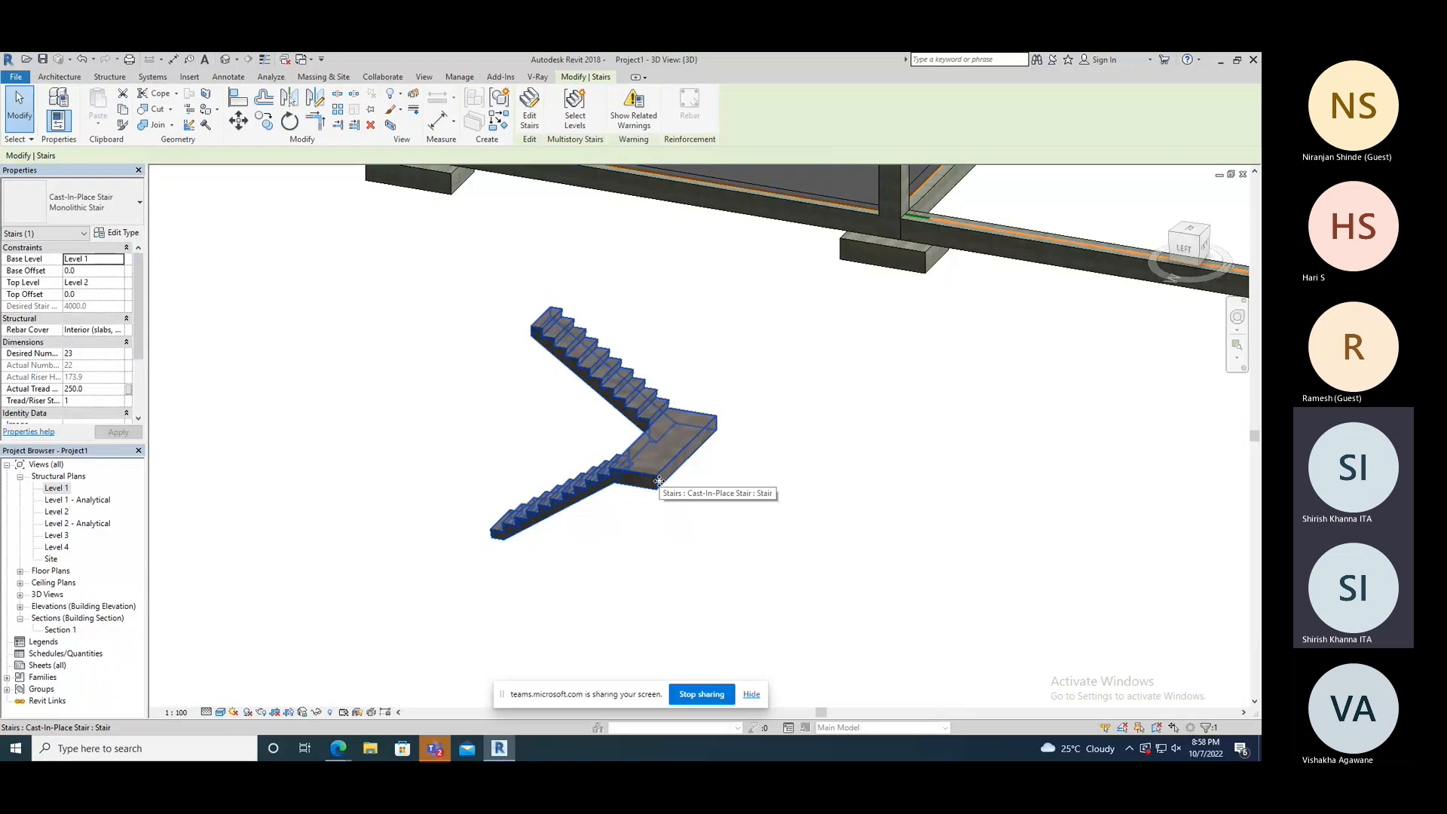
pyautogui.press('Escape')
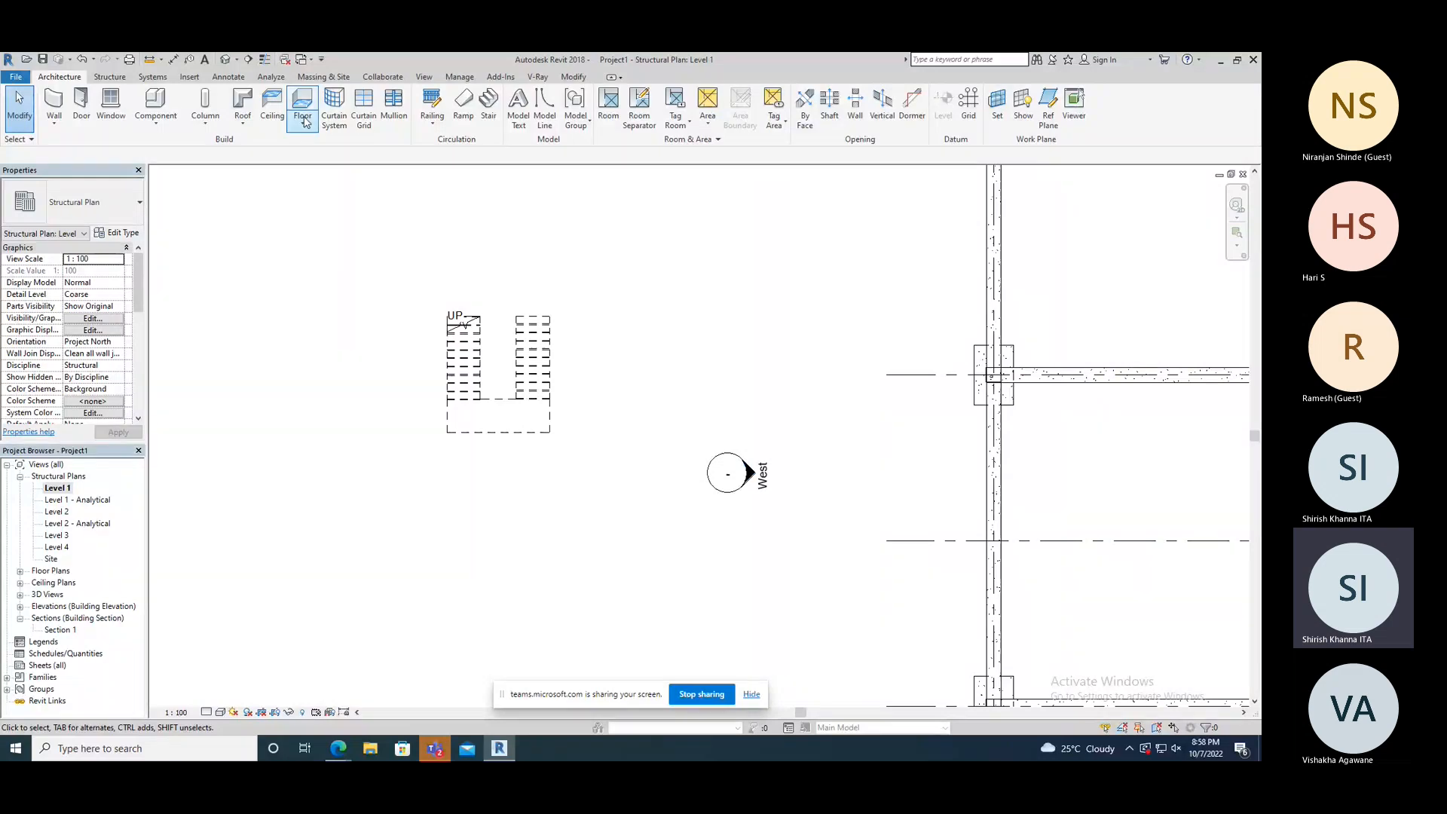
# - Cut a building section lengthwise through the stair flight nearer the grid in the Level 1 plan, hide its head symbol and flip it toward the other flight
pyautogui.click(248, 59)
pyautogui.click(531, 302)
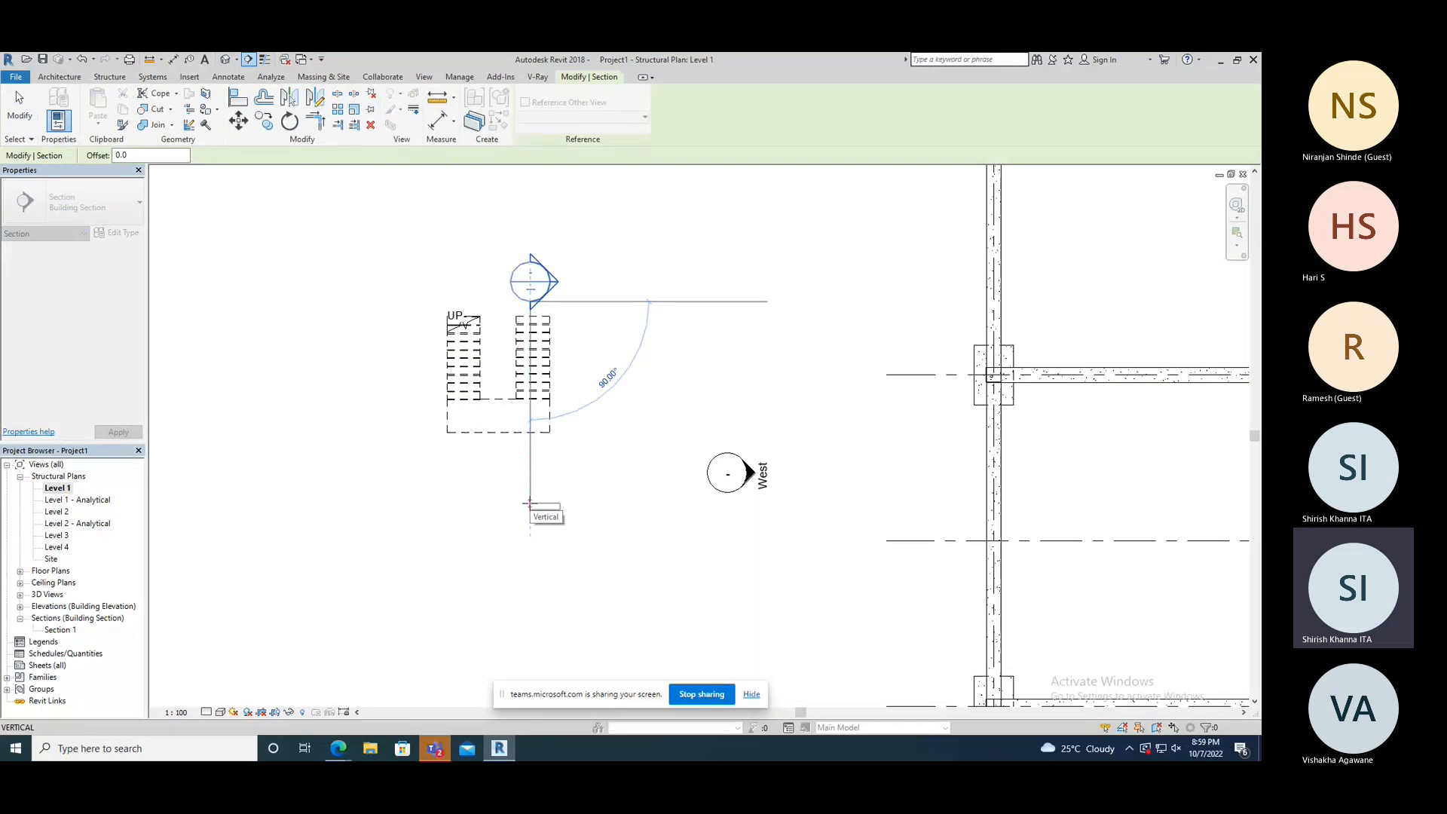
pyautogui.click(531, 504)
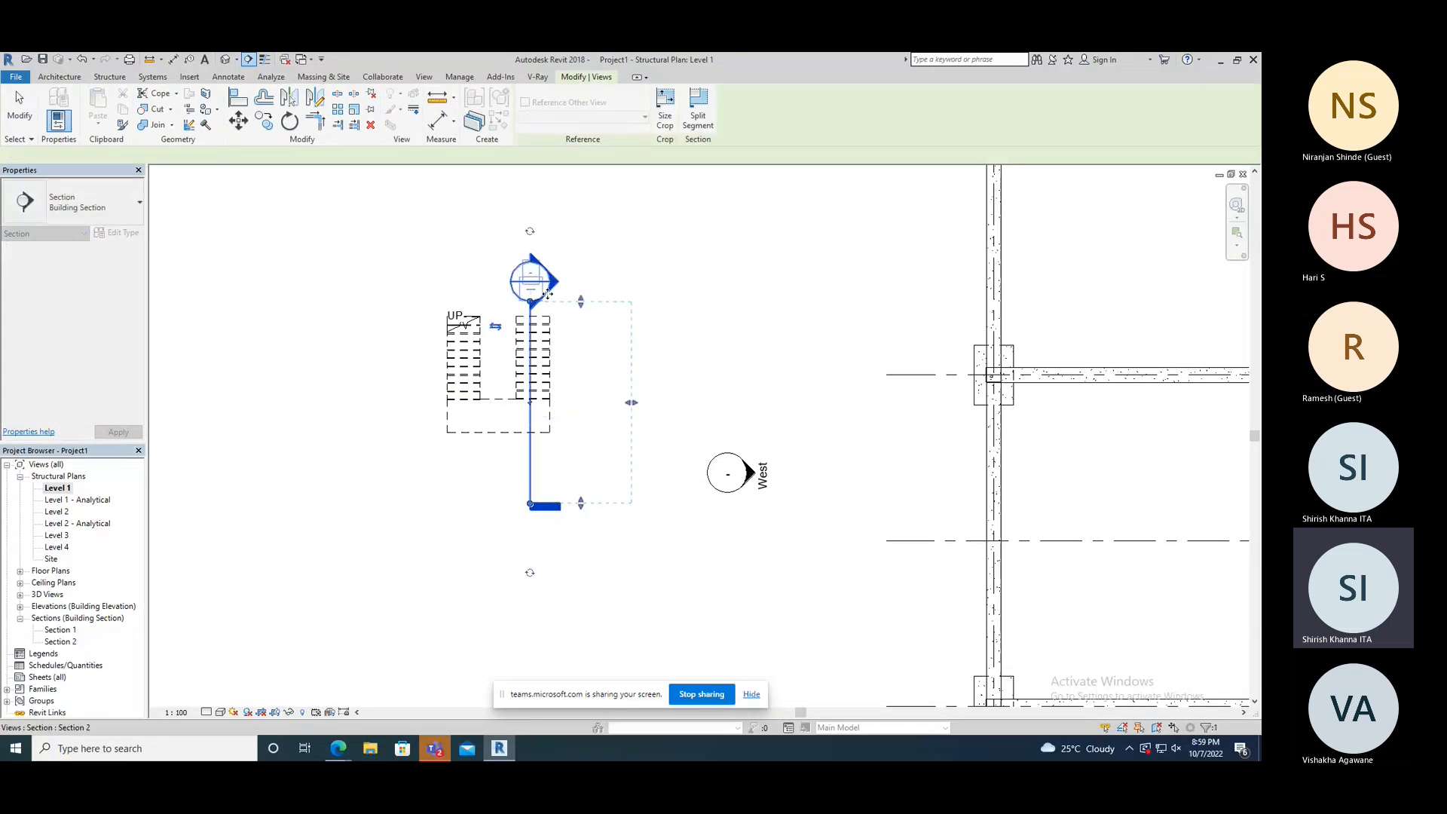
pyautogui.click(530, 232)
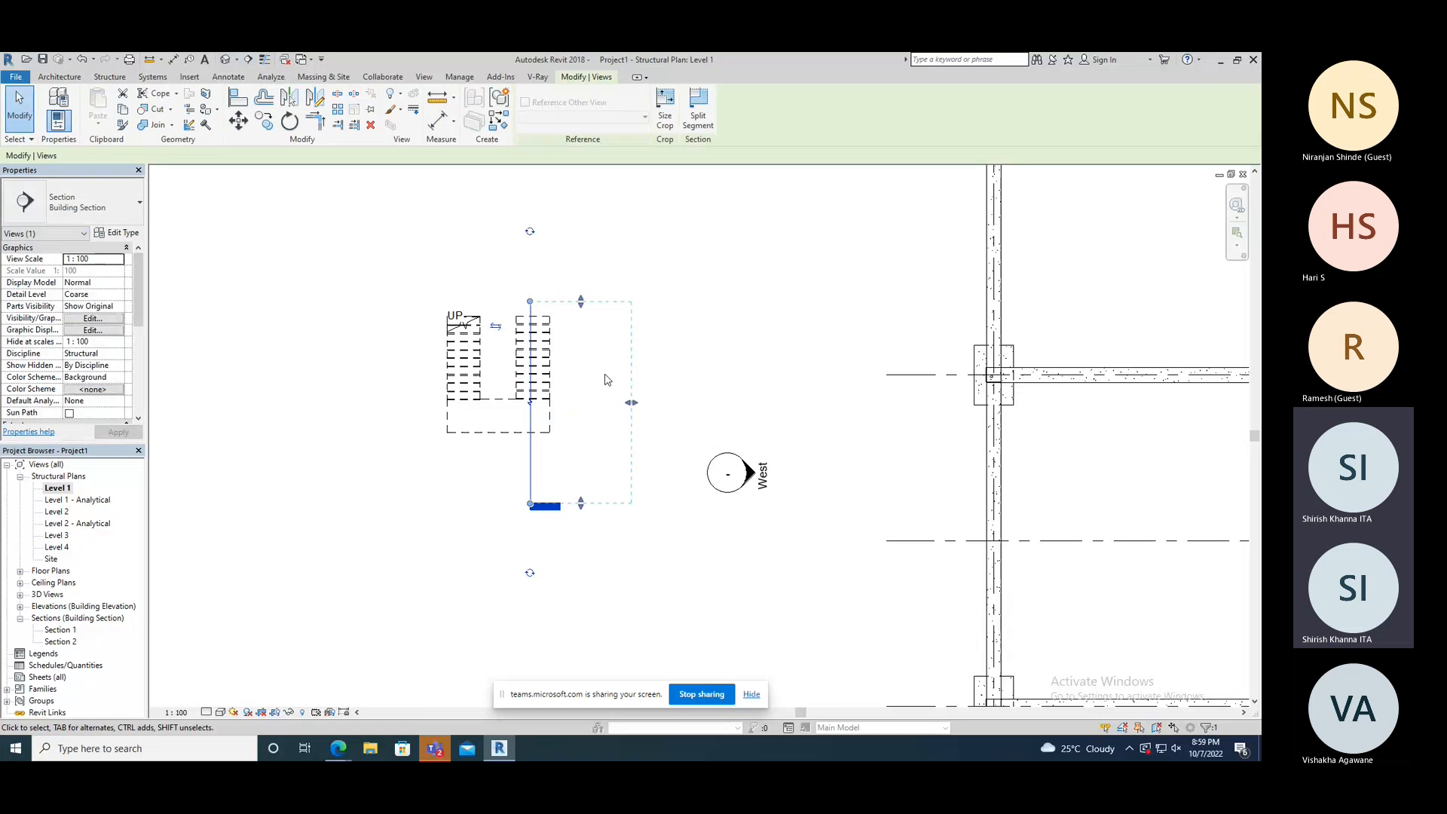
pyautogui.click(495, 325)
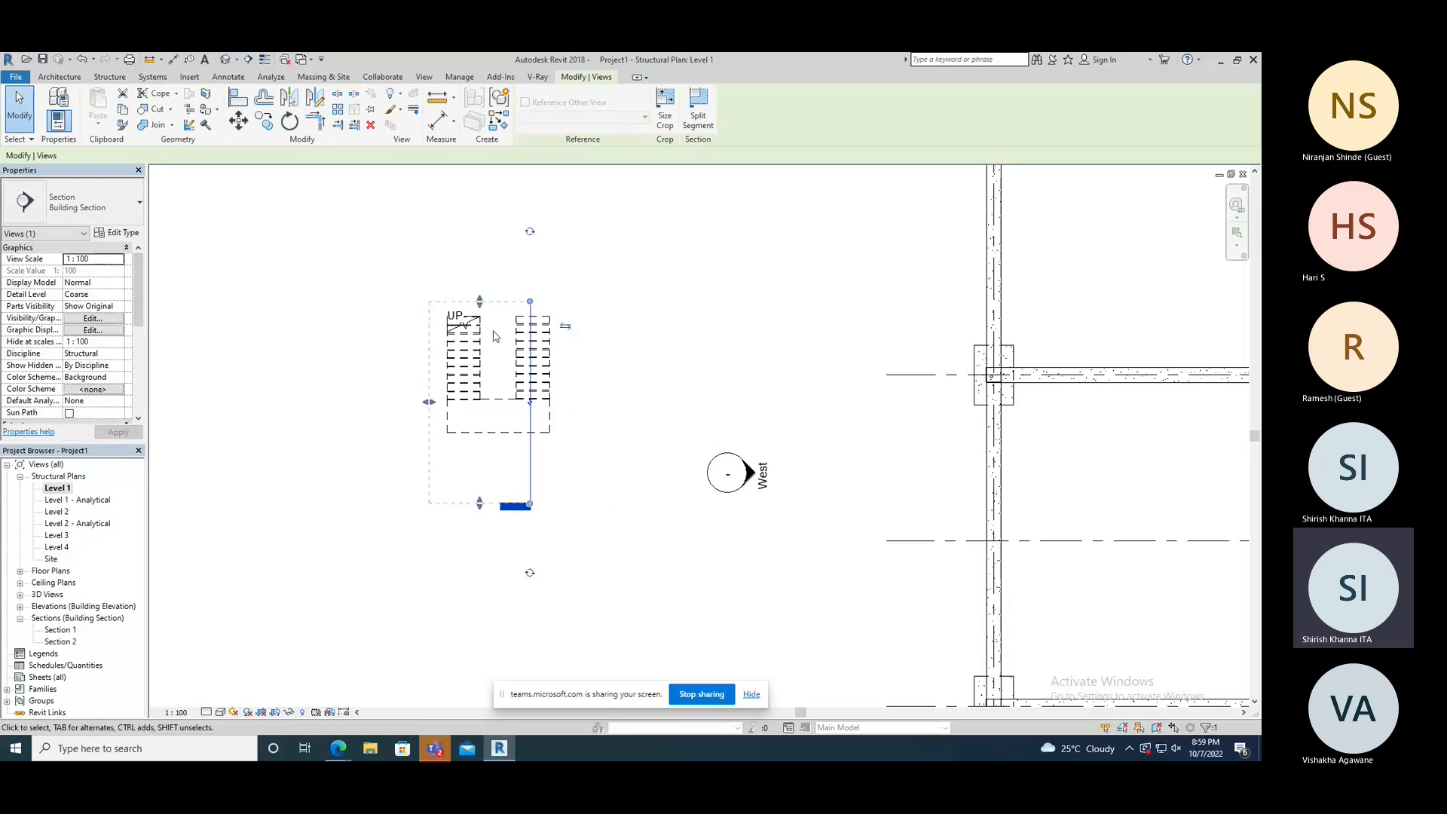
pyautogui.click(444, 198)
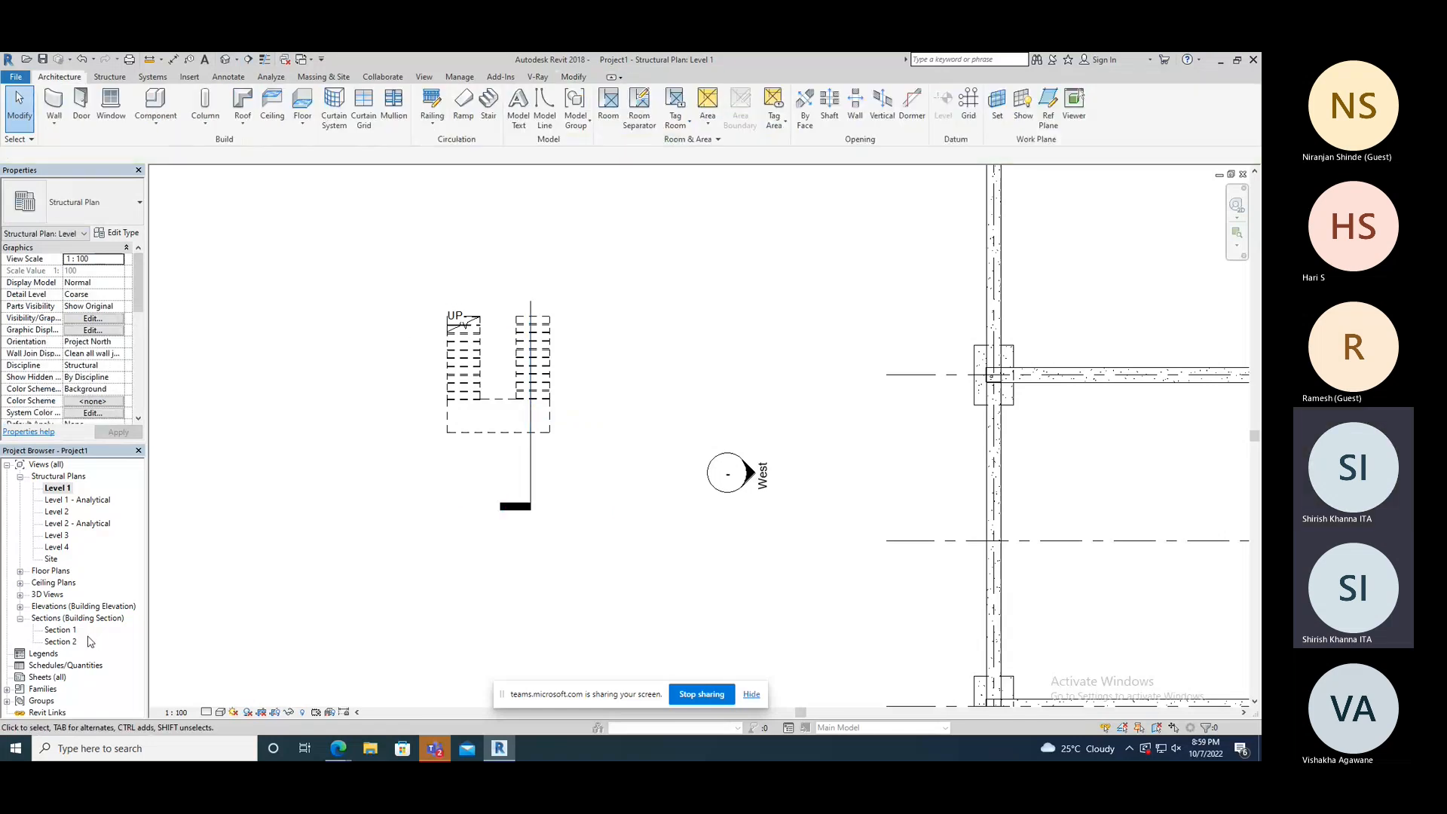
# - Open the Section 2 view and examine the cut profile of the stair
pyautogui.doubleClick(62, 641)
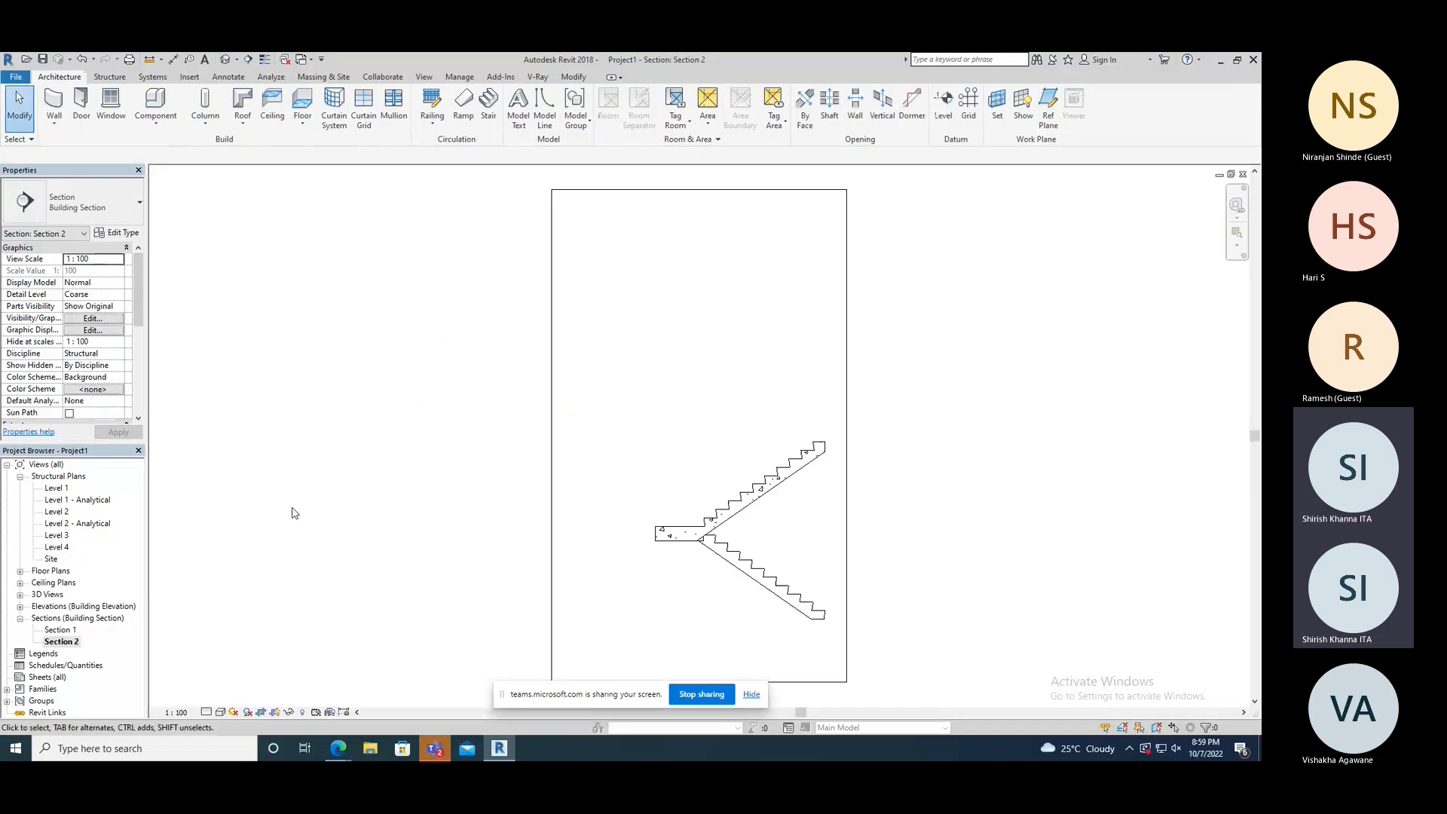
pyautogui.scroll(-1, 406, 457)
pyautogui.scroll(5, 643, 555)
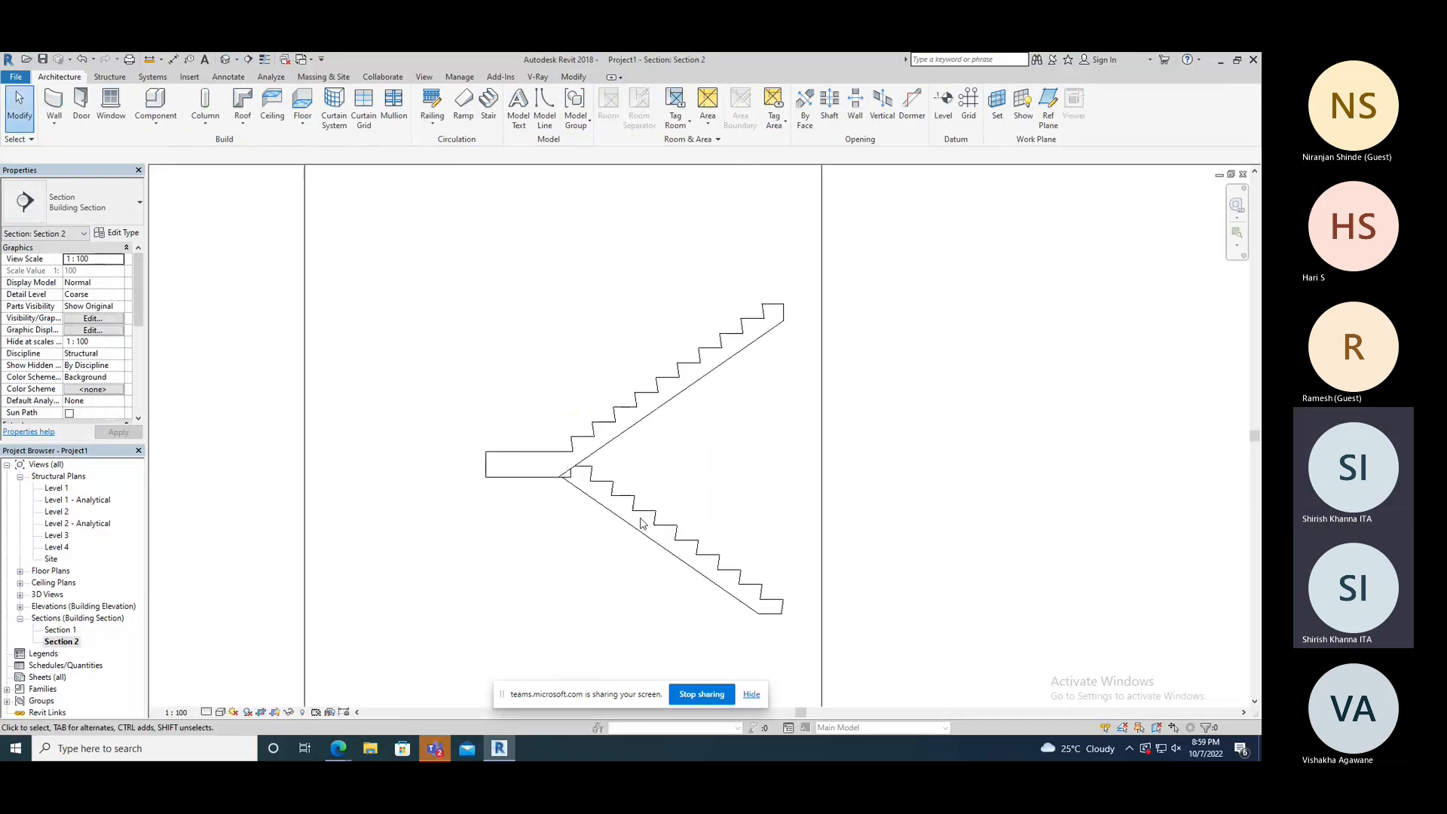
pyautogui.scroll(-1, 497, 500)
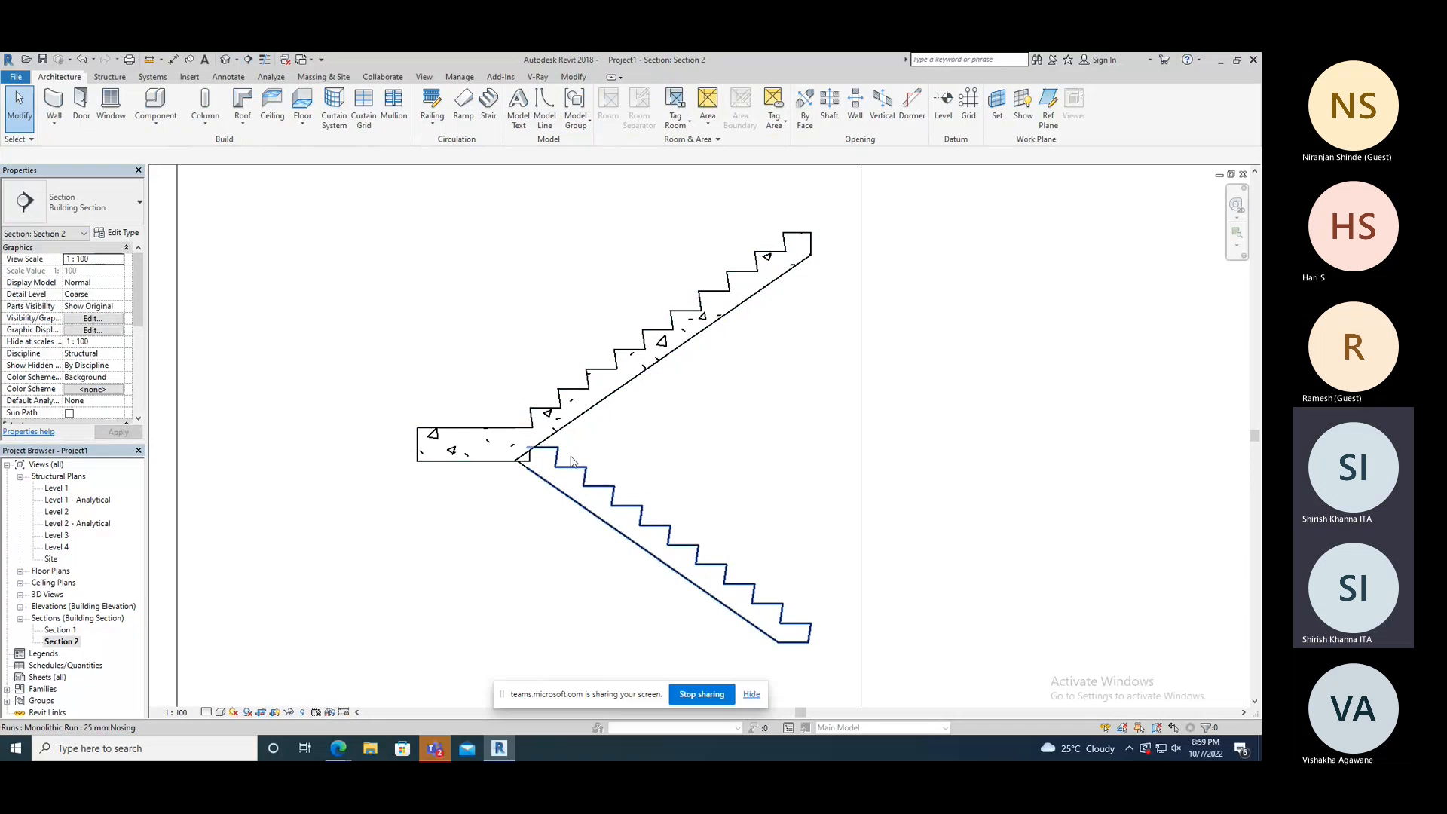
pyautogui.click(733, 320)
pyautogui.click(690, 109)
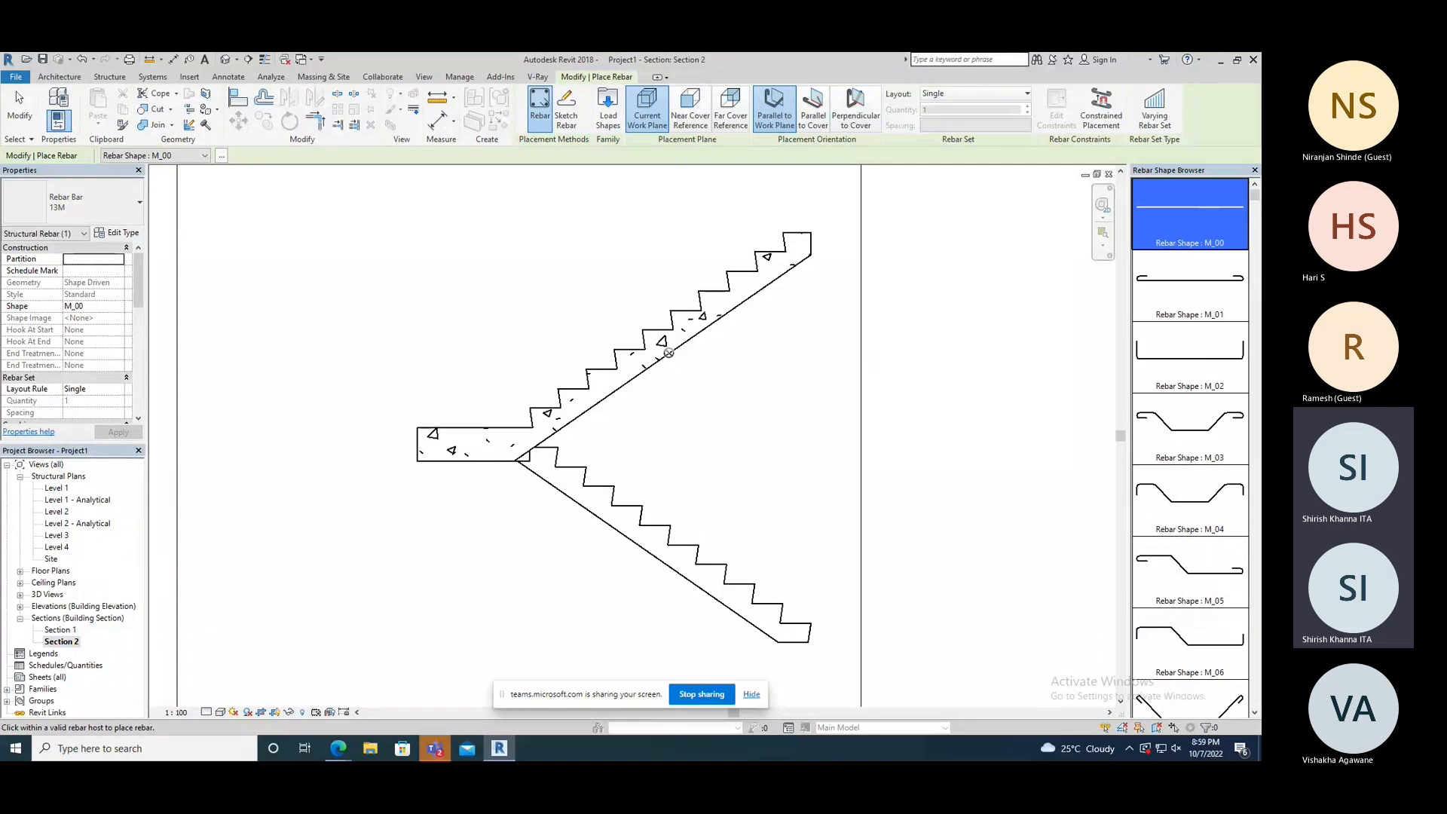
pyautogui.scroll(2, 667, 353)
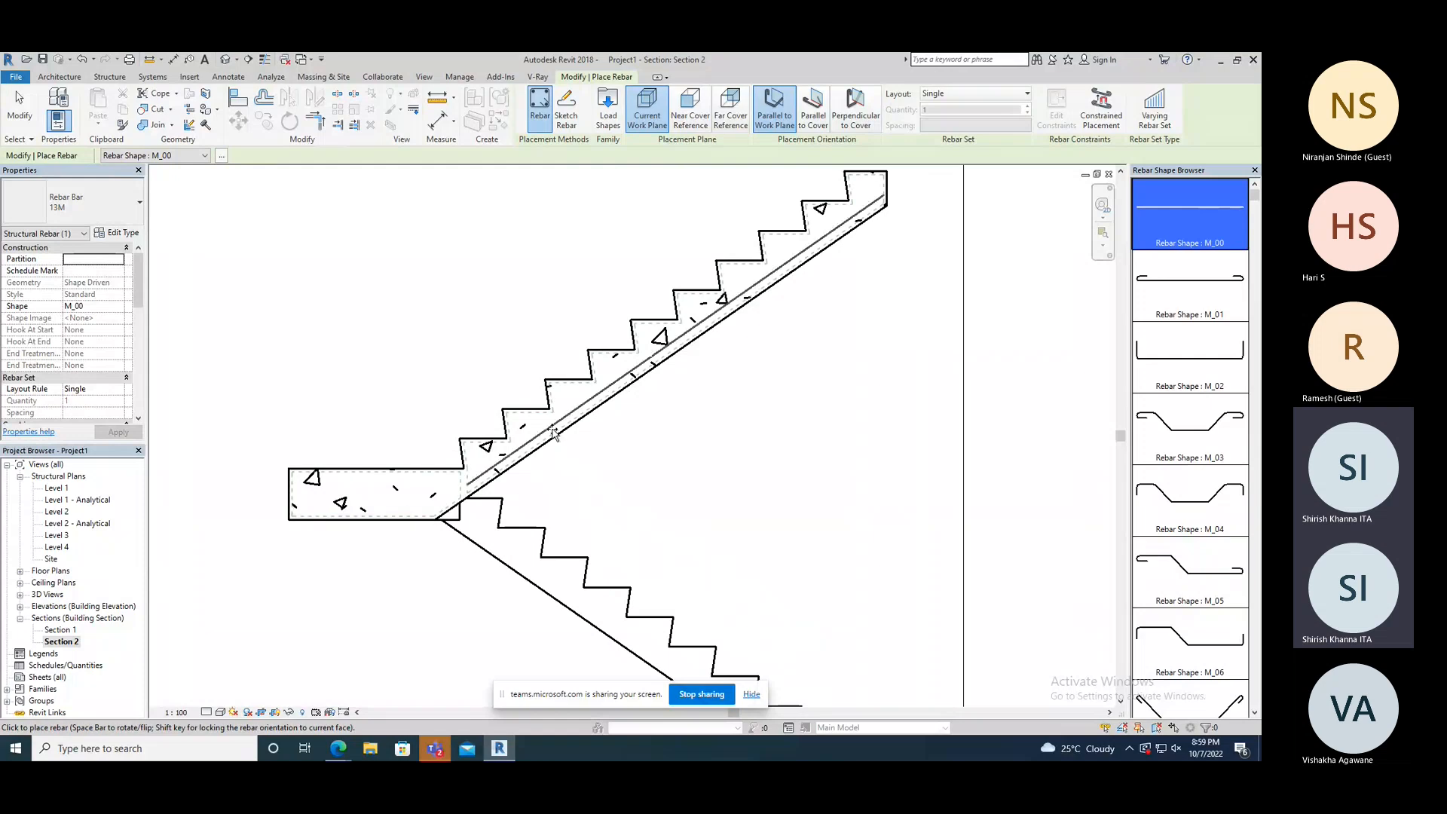
pyautogui.click(567, 120)
pyautogui.scroll(2, 458, 476)
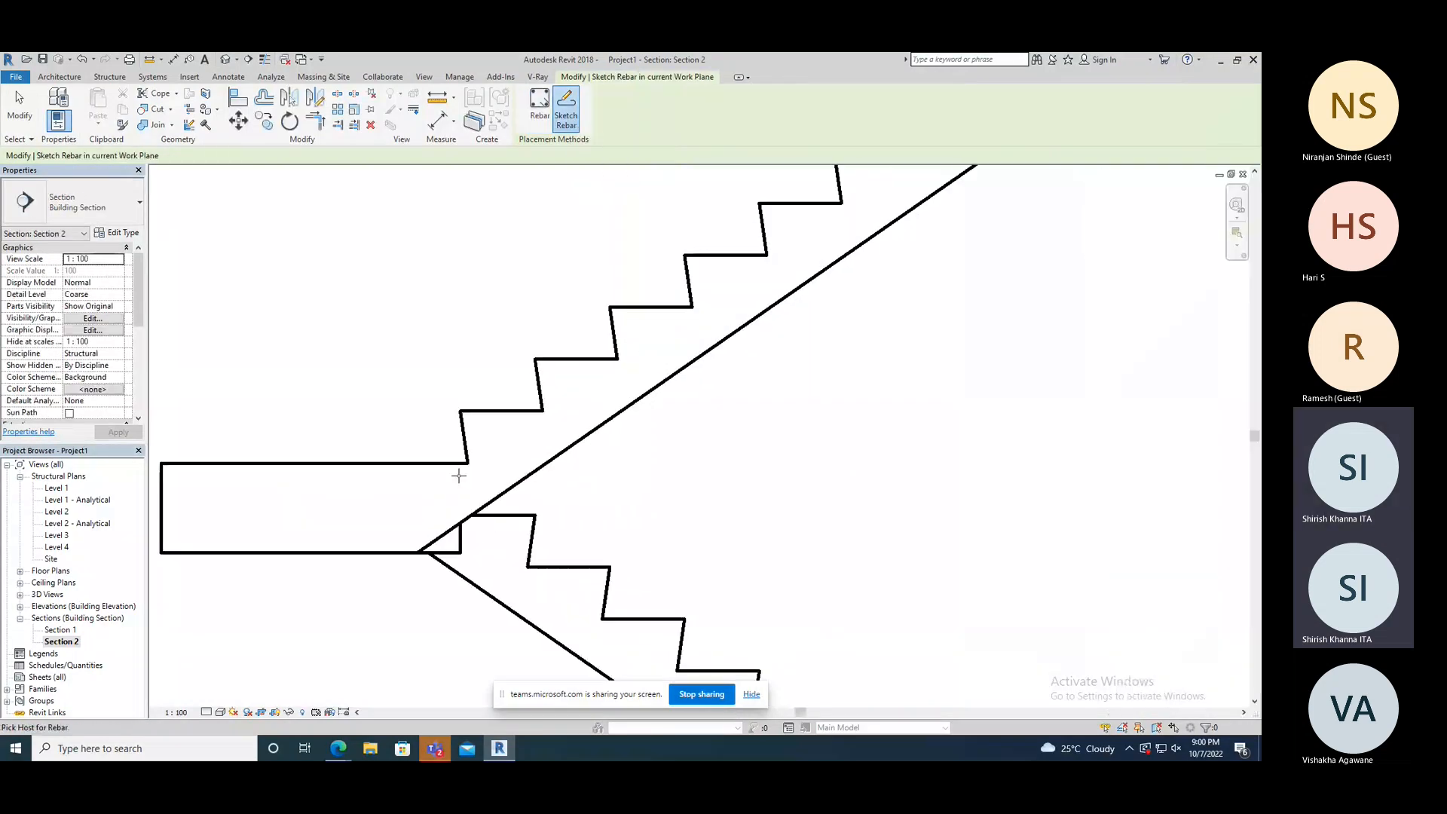
pyautogui.scroll(2, 458, 475)
pyautogui.press('Escape')
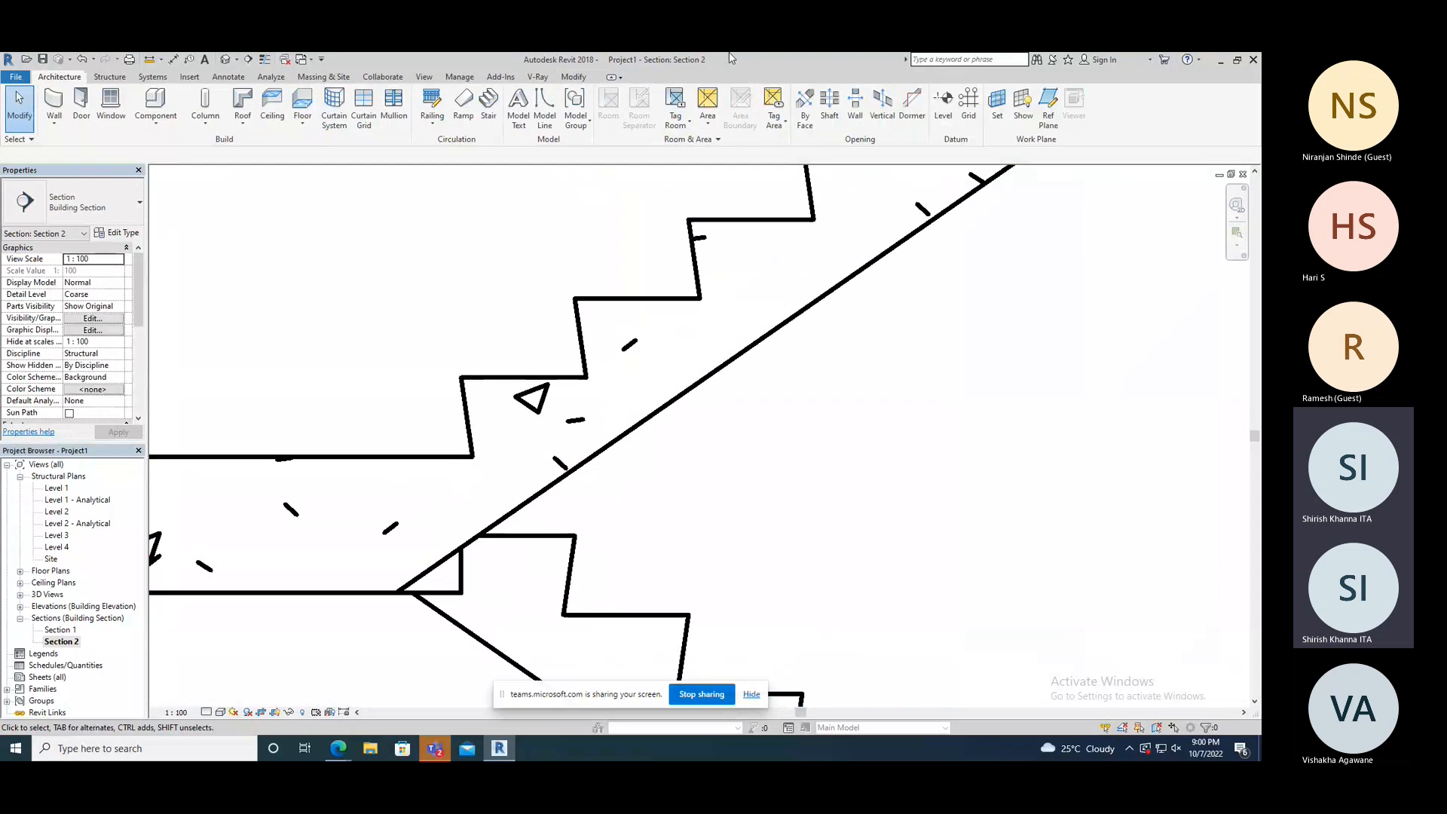
# - Start a sketched rebar hosted in the stair and trace the landing's top, outer end and underside along its cover lines
pyautogui.click(412, 458)
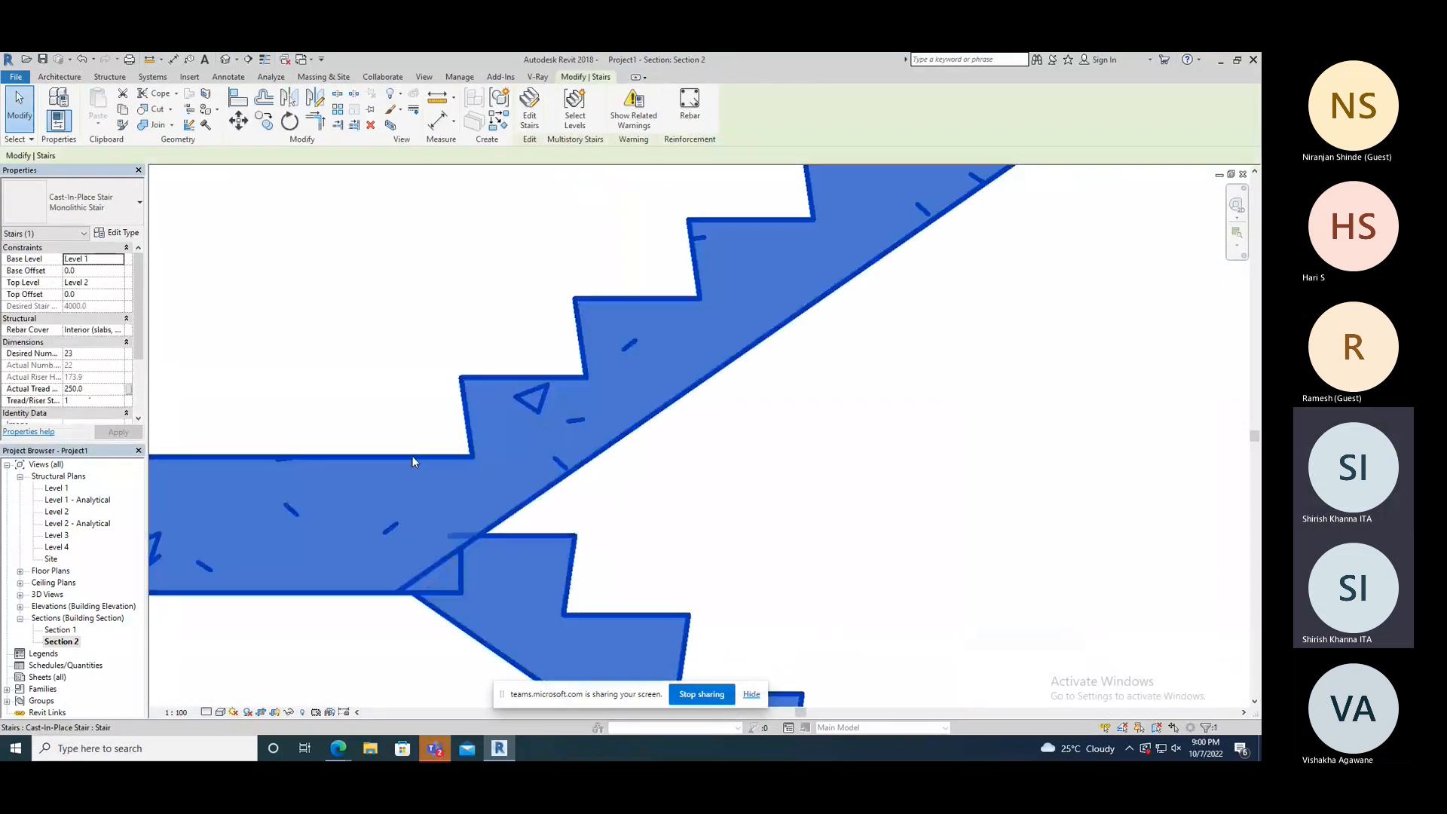
pyautogui.scroll(-1, 641, 238)
pyautogui.click(694, 107)
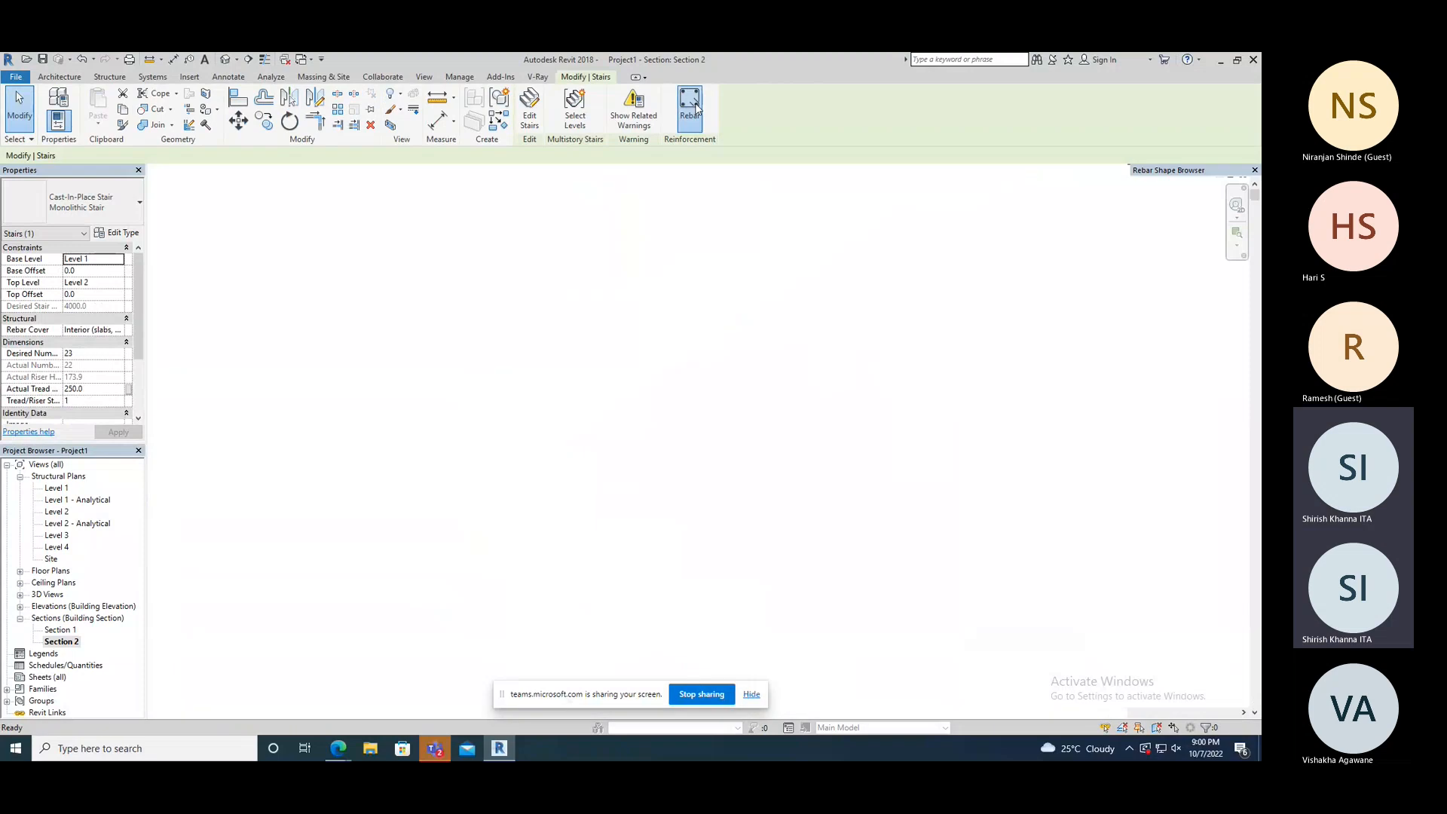
pyautogui.click(566, 111)
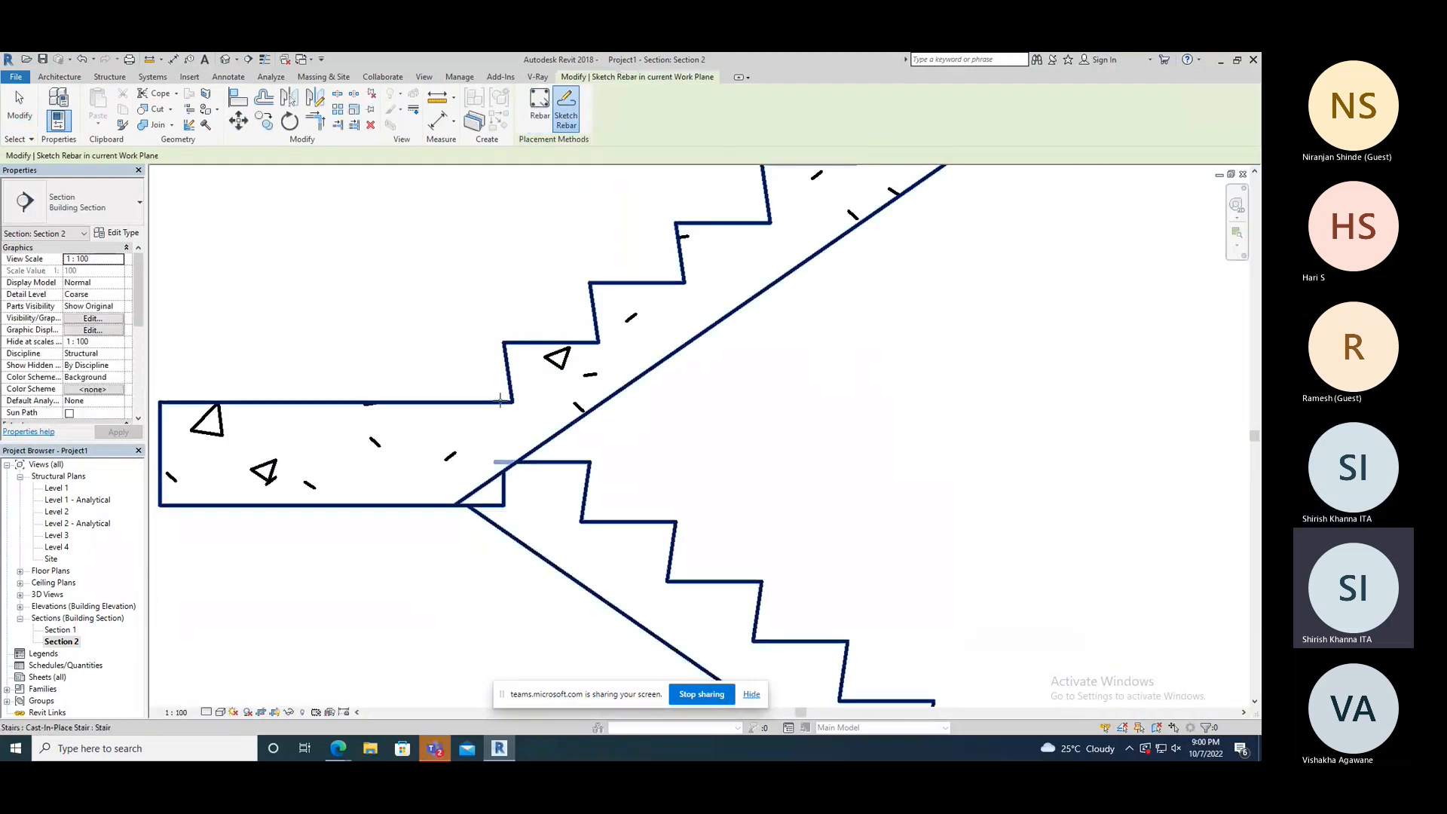
pyautogui.click(507, 433)
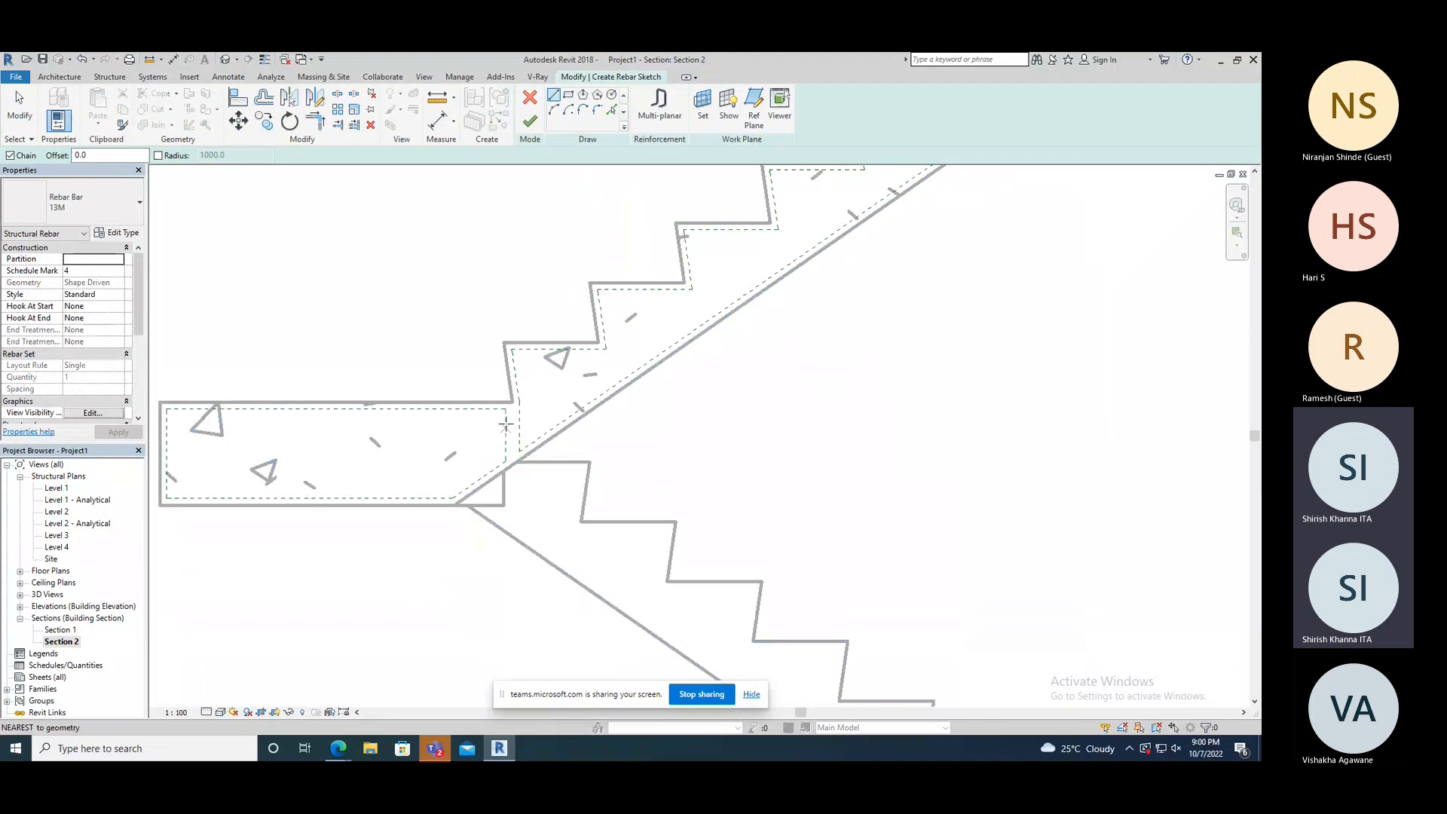
pyautogui.scroll(-1, 522, 416)
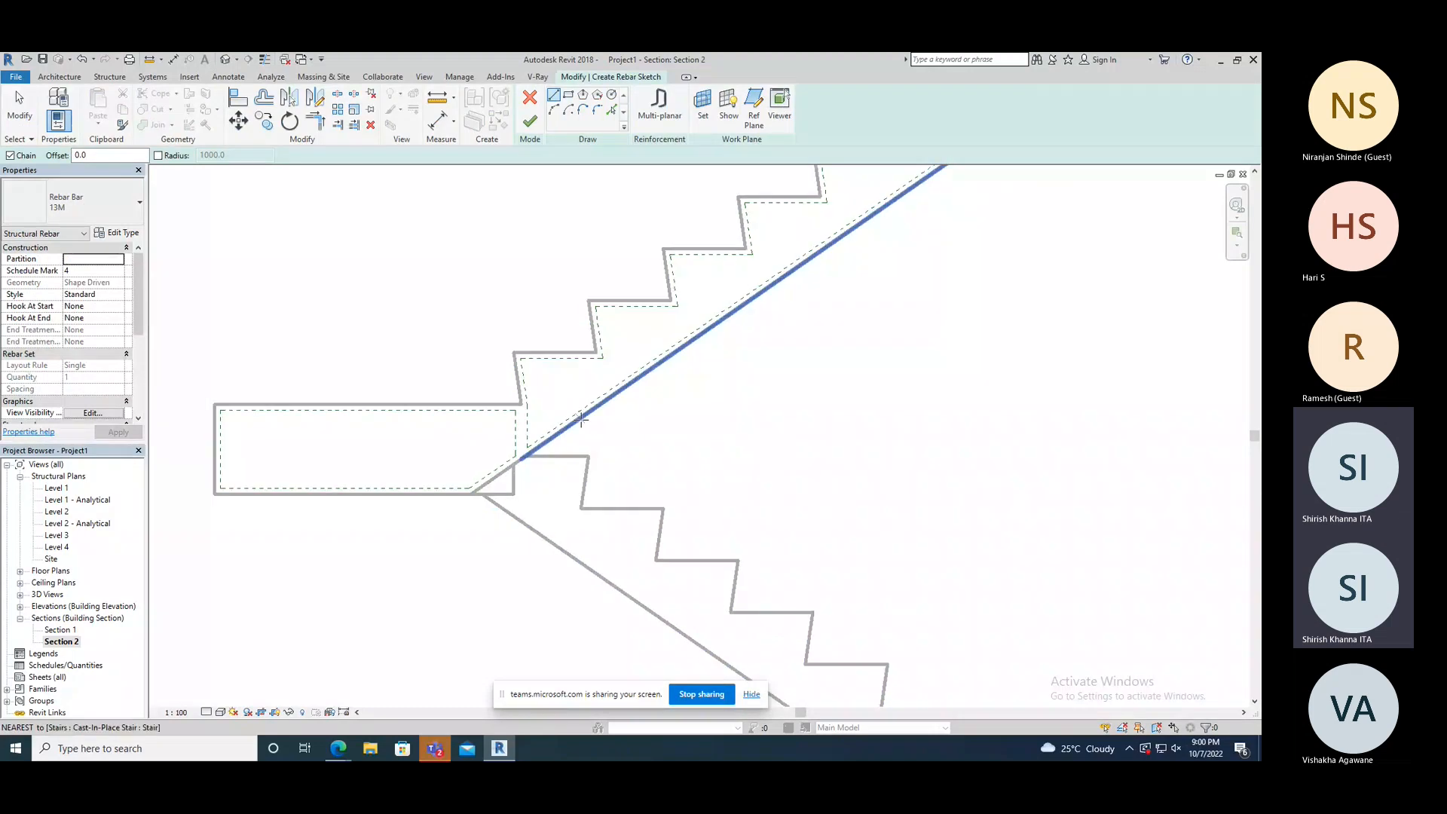
pyautogui.click(517, 410)
pyautogui.click(220, 411)
pyautogui.click(219, 487)
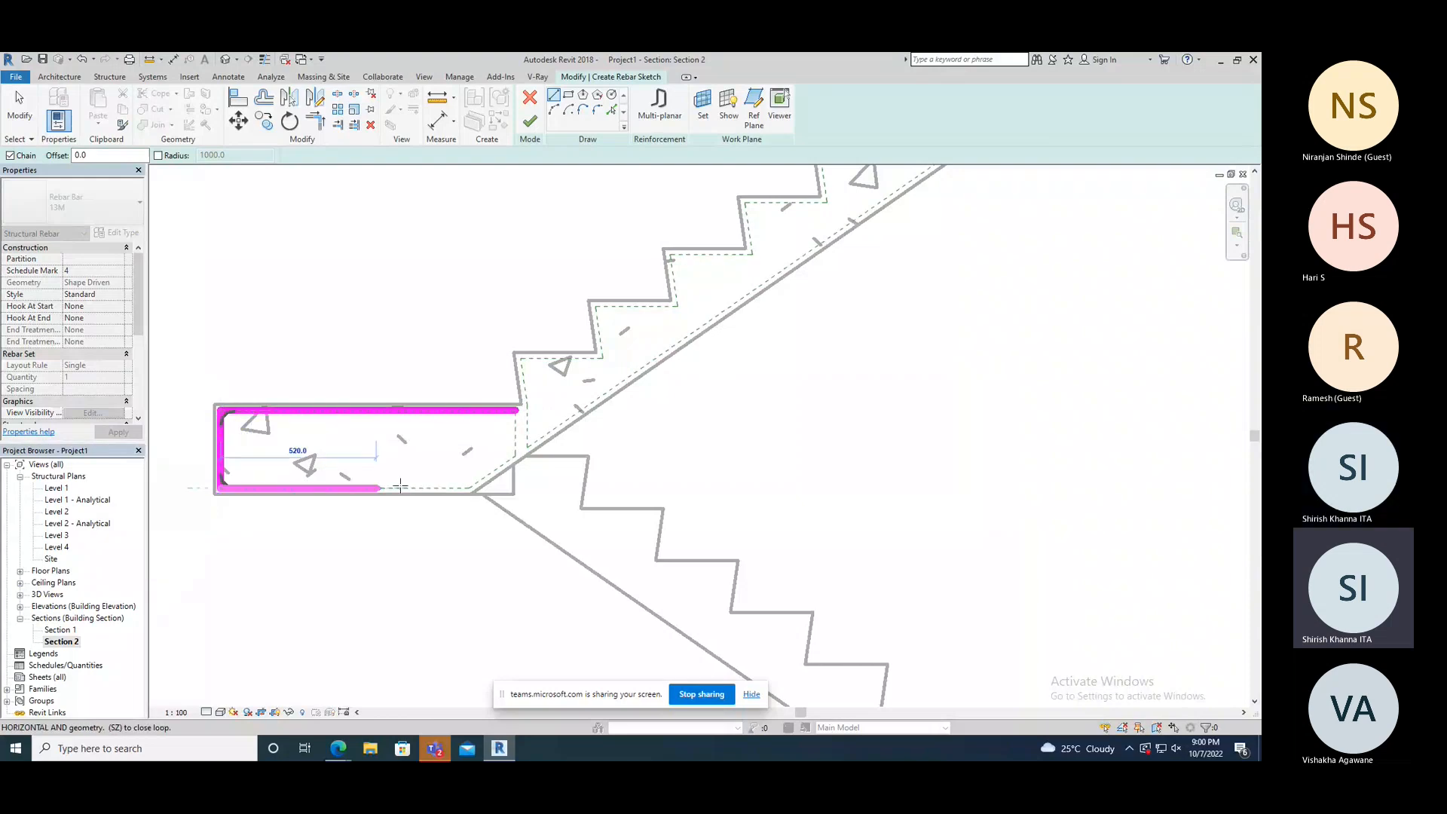
pyautogui.click(471, 488)
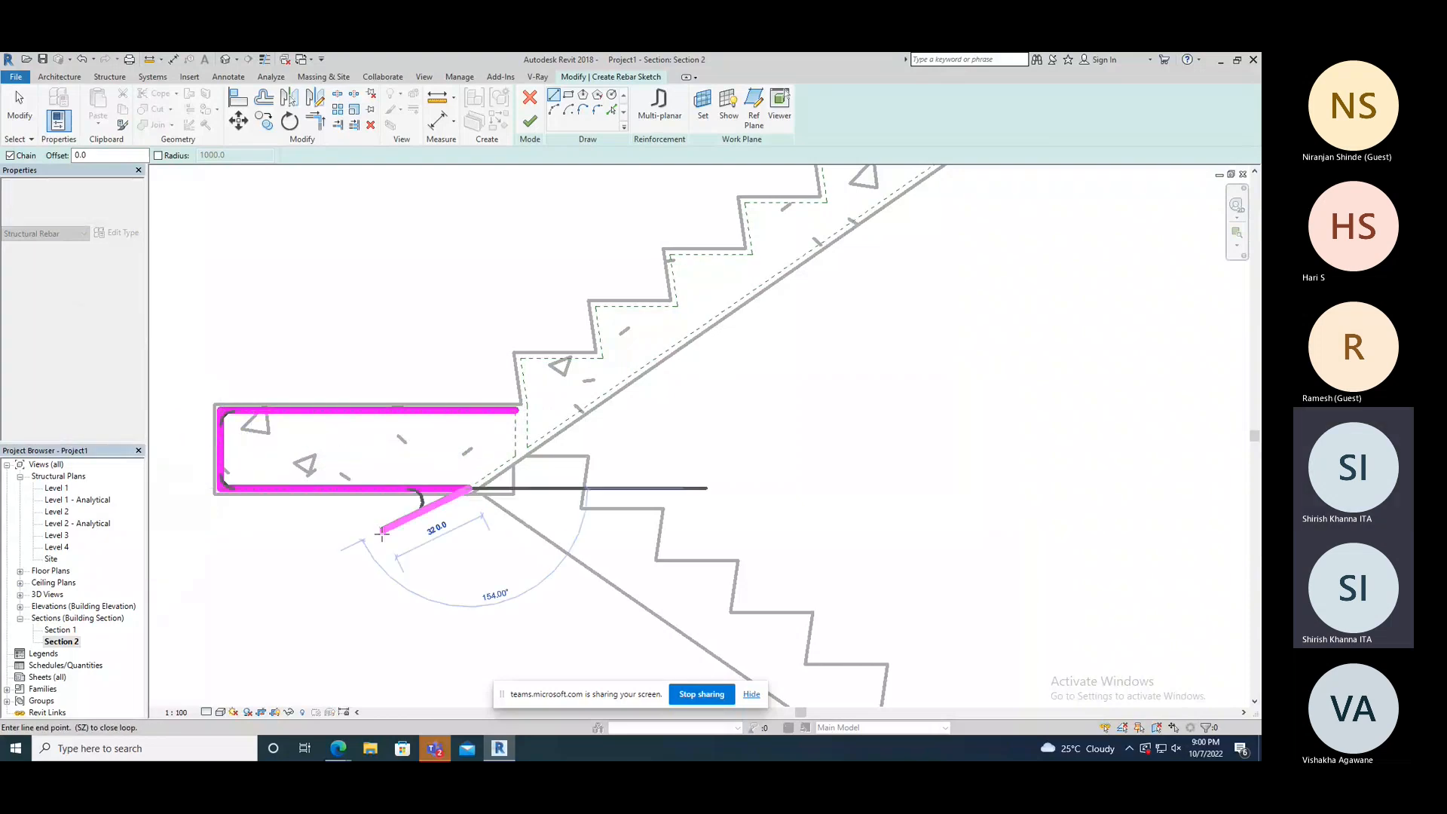
# - Extend the rebar sketch along the underside cover of the upper flight to its top end, finish the sketch and end rebar placement
pyautogui.scroll(-2, 382, 533)
pyautogui.click(815, 240)
pyautogui.rightClick(488, 310)
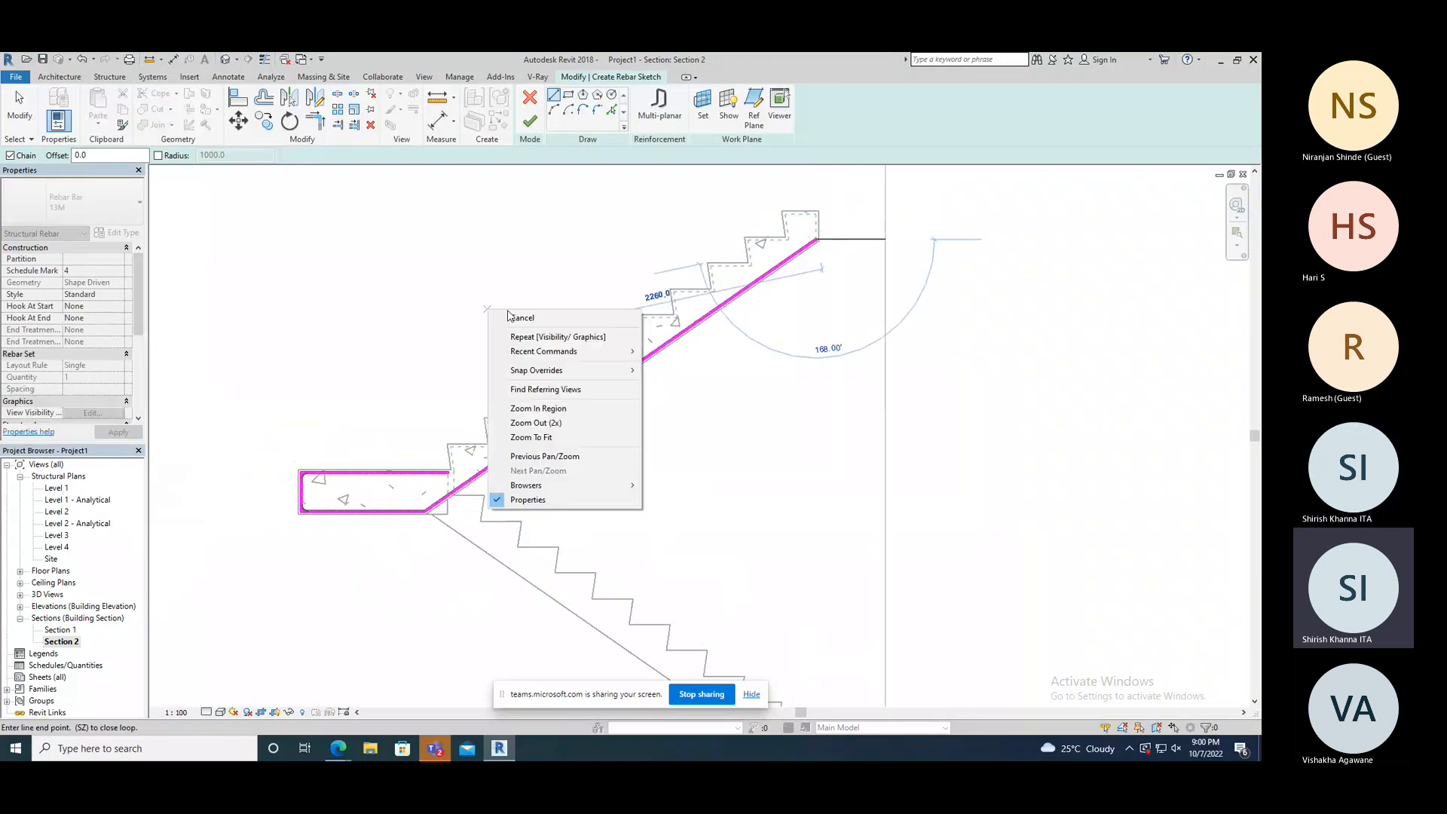
pyautogui.click(520, 318)
pyautogui.rightClick(465, 284)
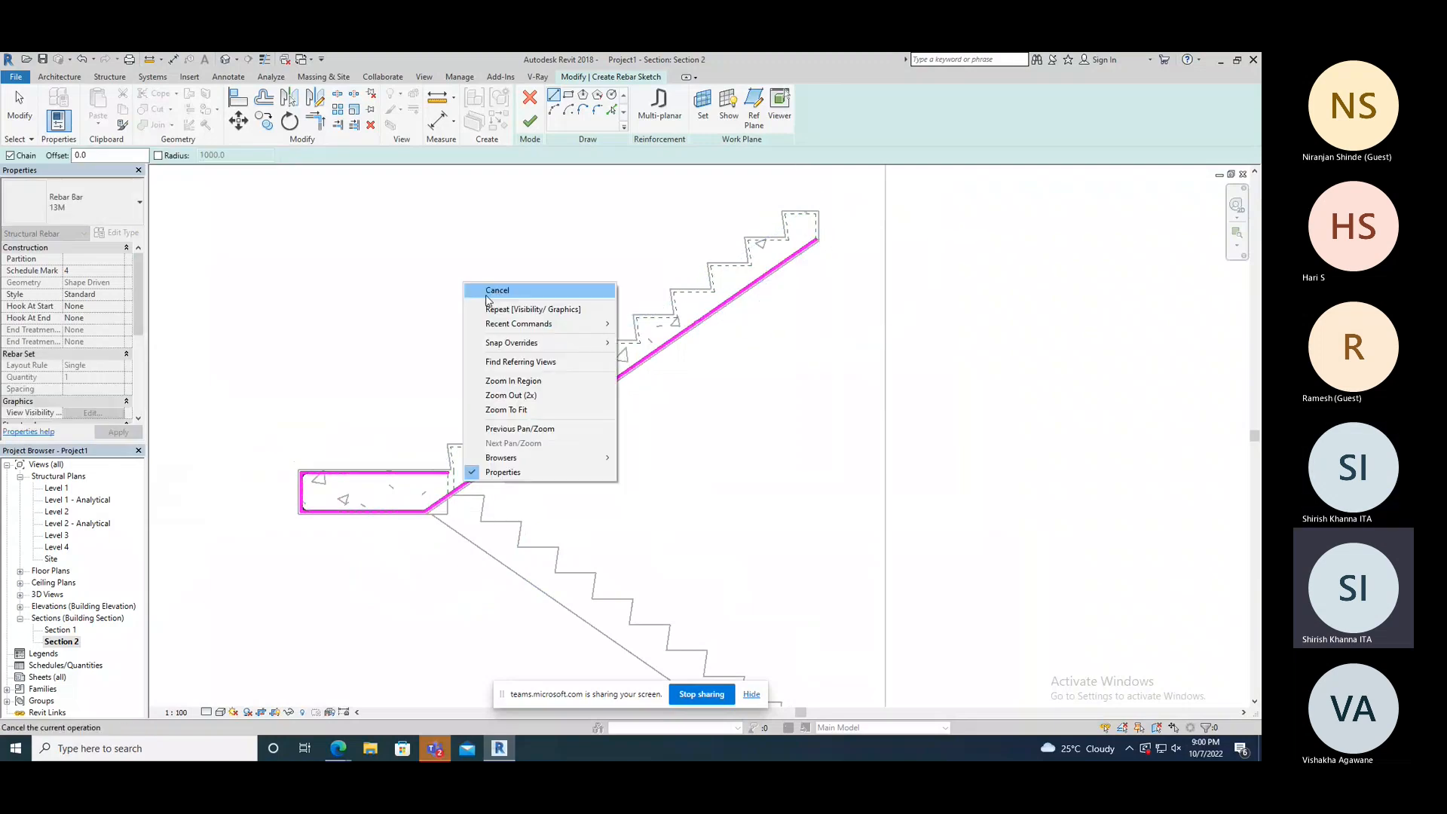
pyautogui.click(496, 291)
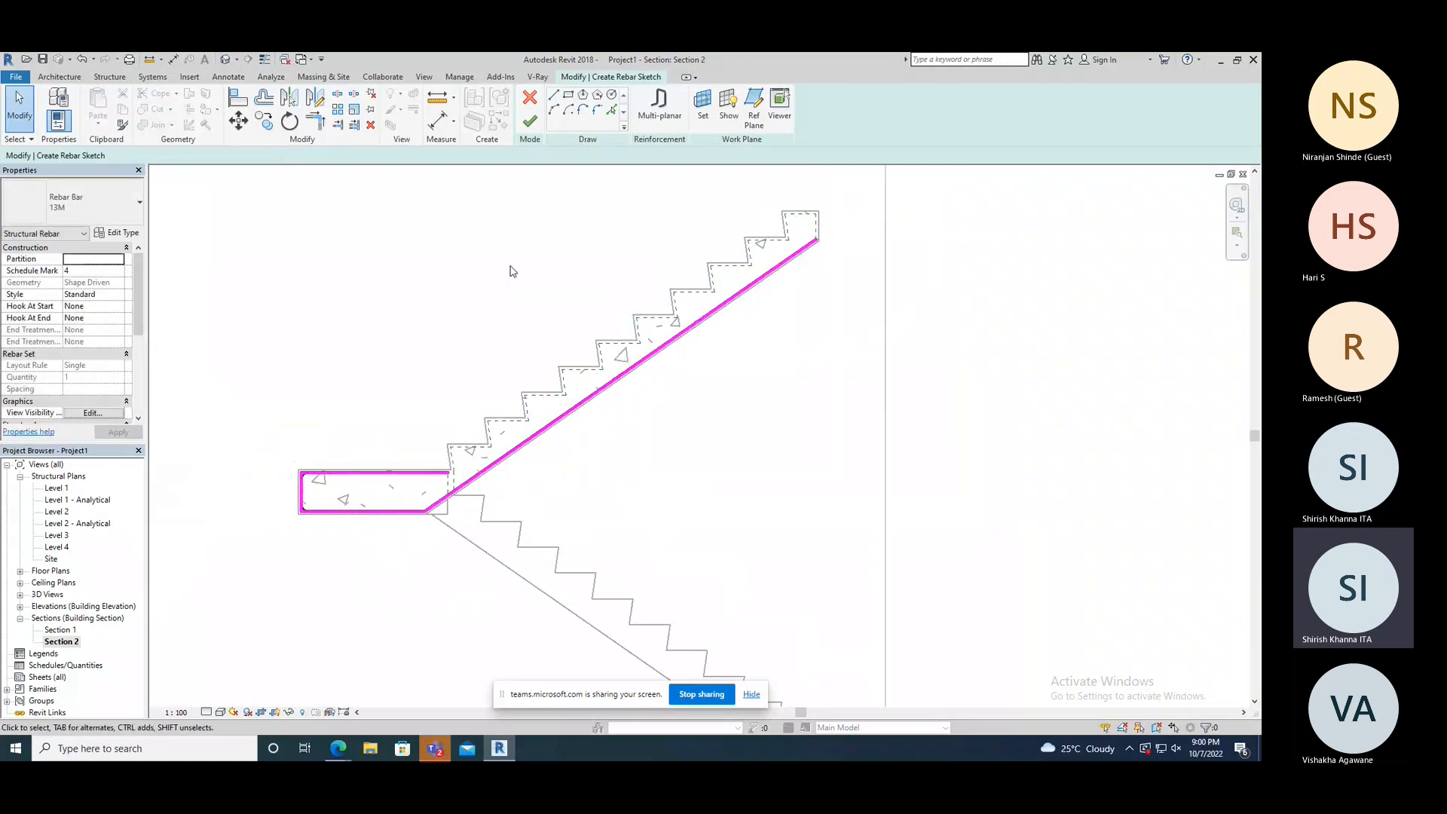
pyautogui.click(528, 123)
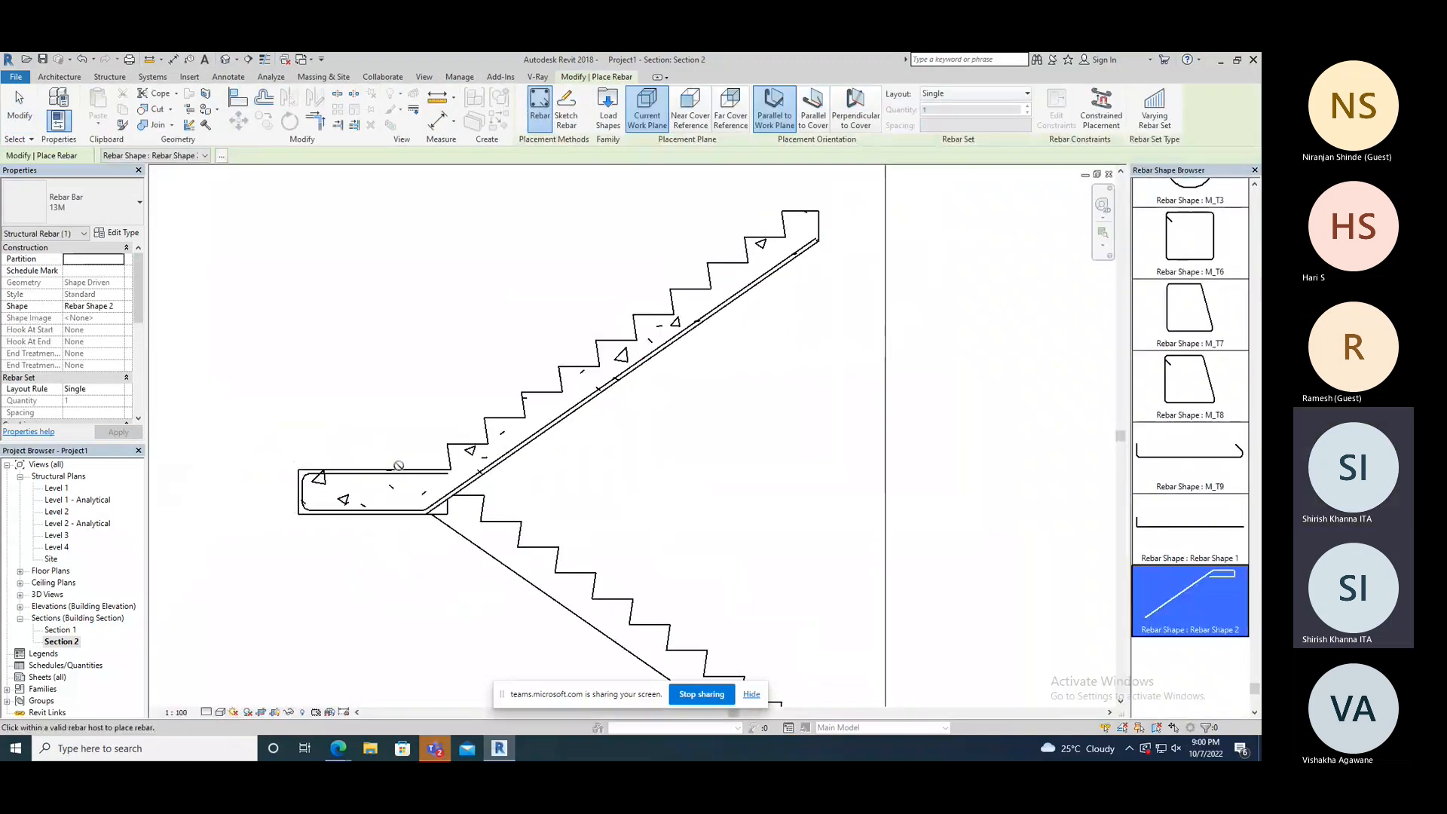
pyautogui.scroll(2, 384, 475)
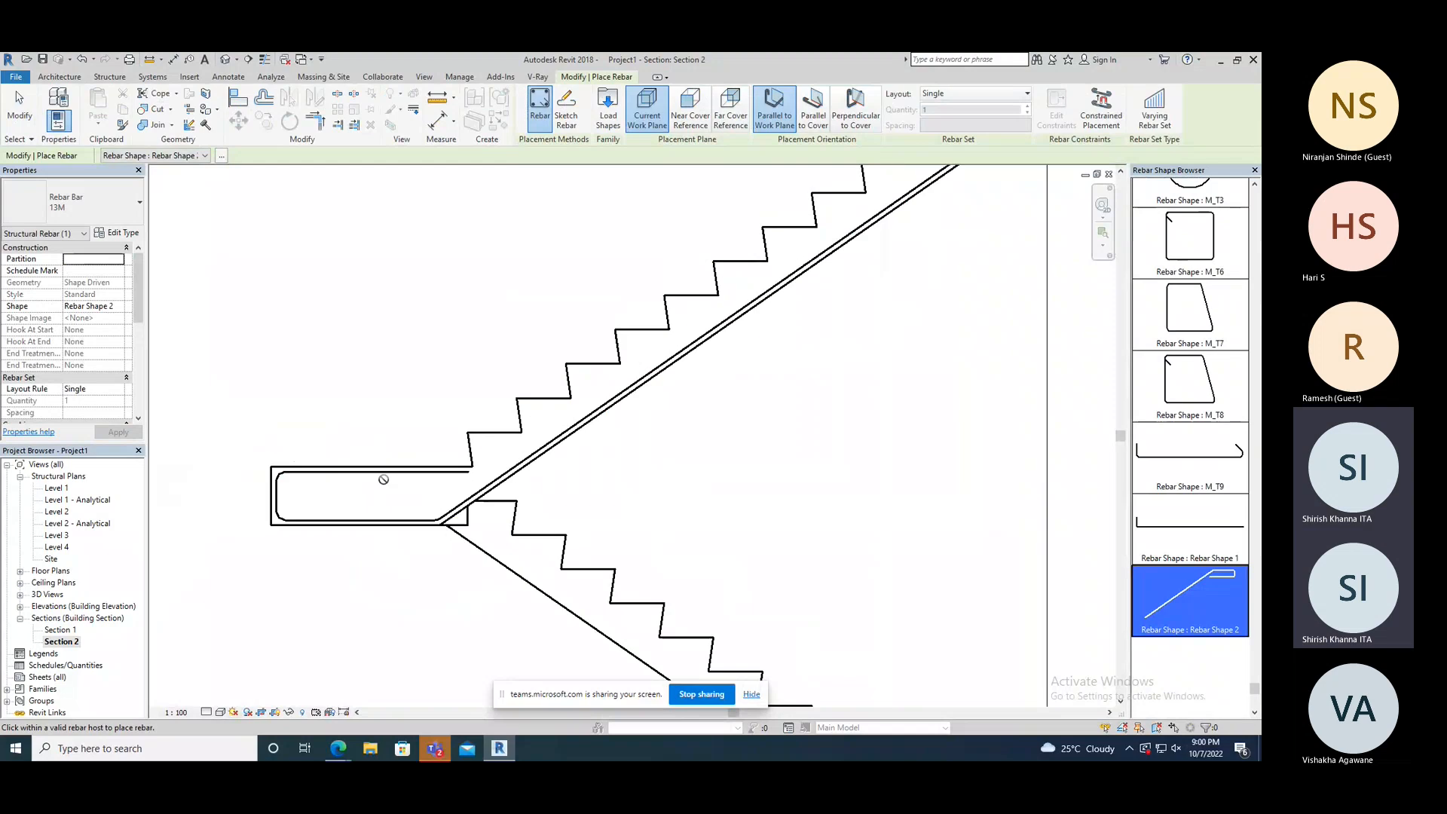
pyautogui.scroll(-1, 406, 370)
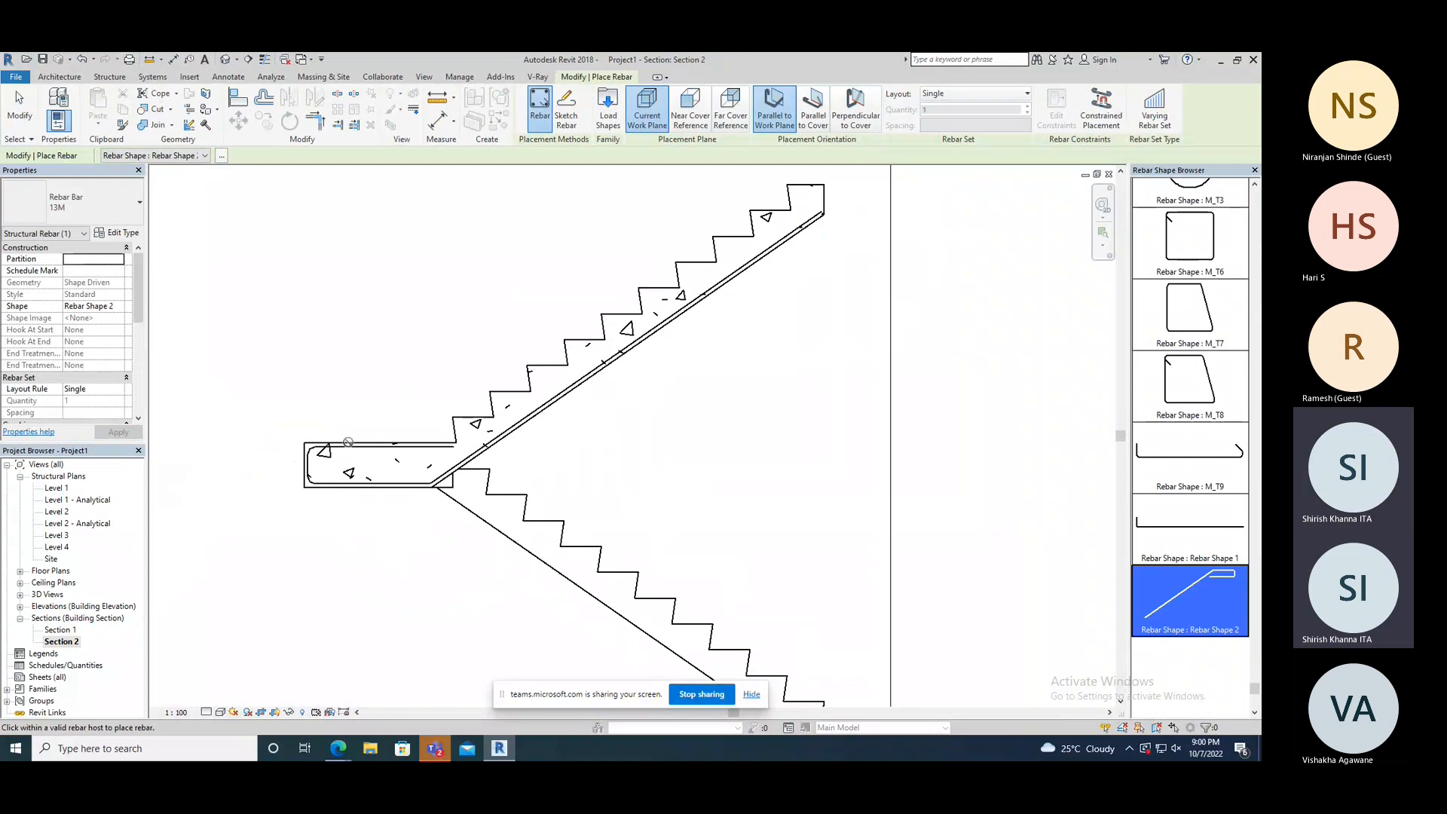
pyautogui.rightClick(331, 276)
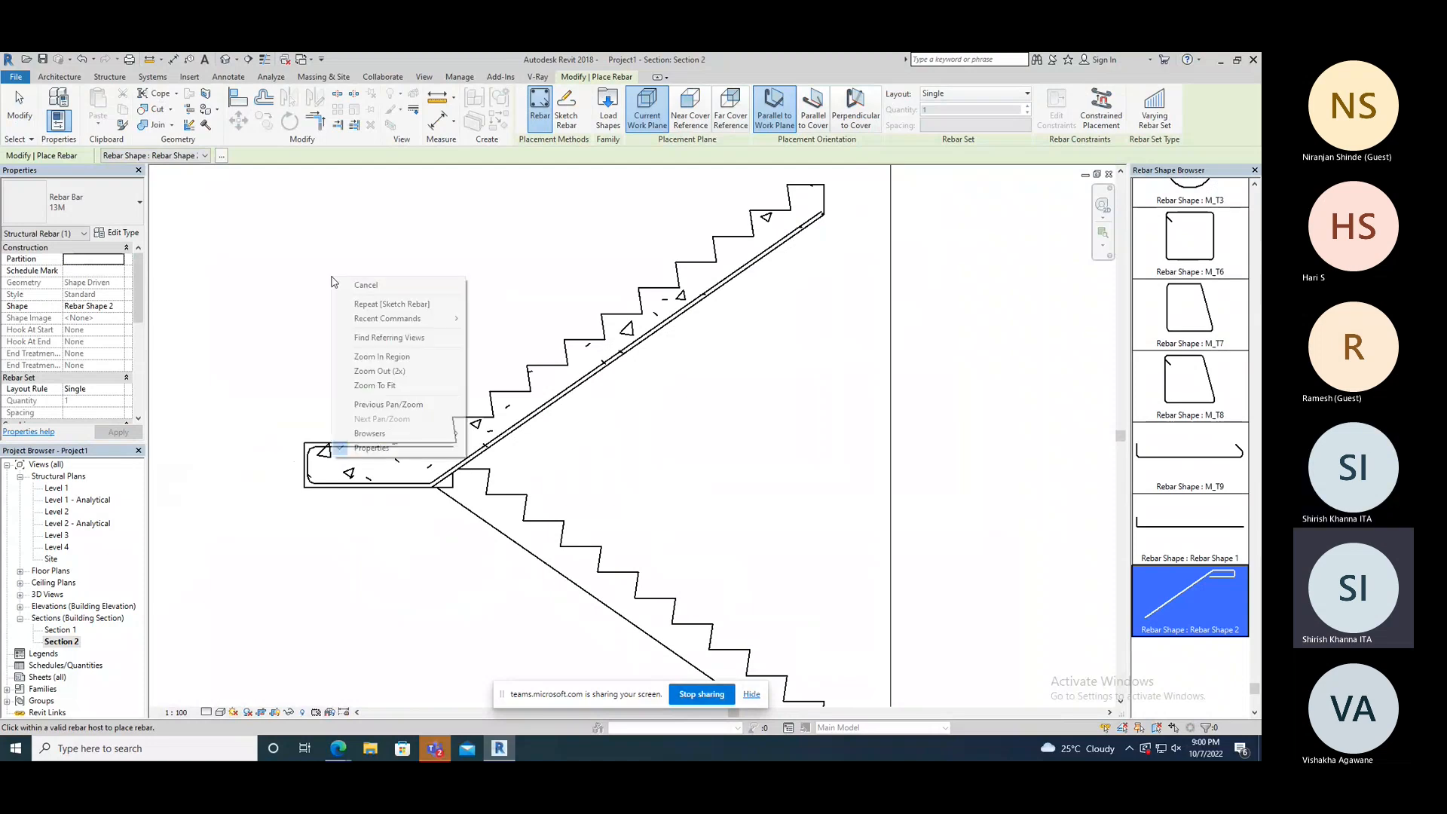
pyautogui.click(346, 290)
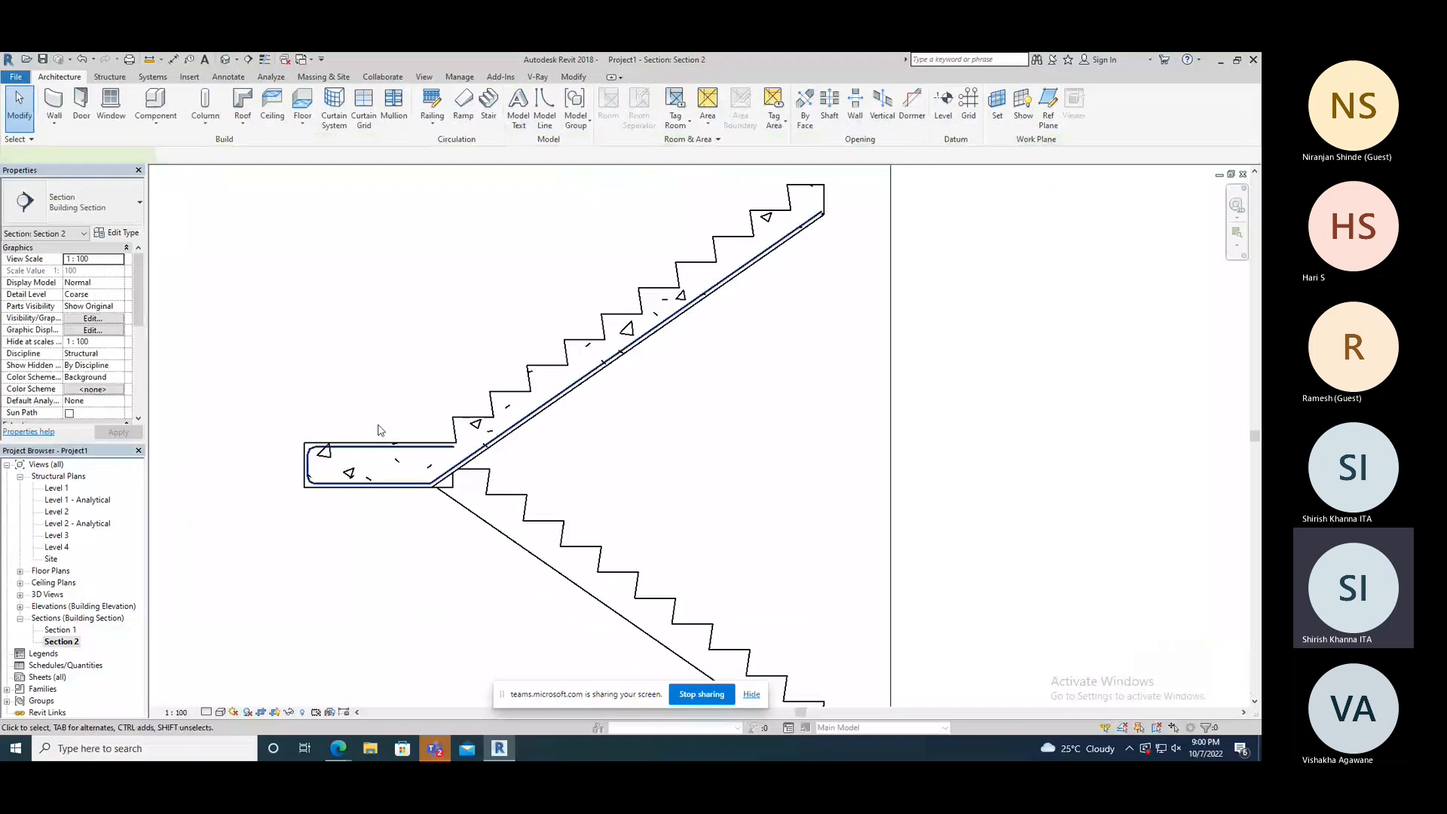
# - Set the sketched stair bar's layout to Maximum Spacing with 100 mm spacing
pyautogui.click(383, 446)
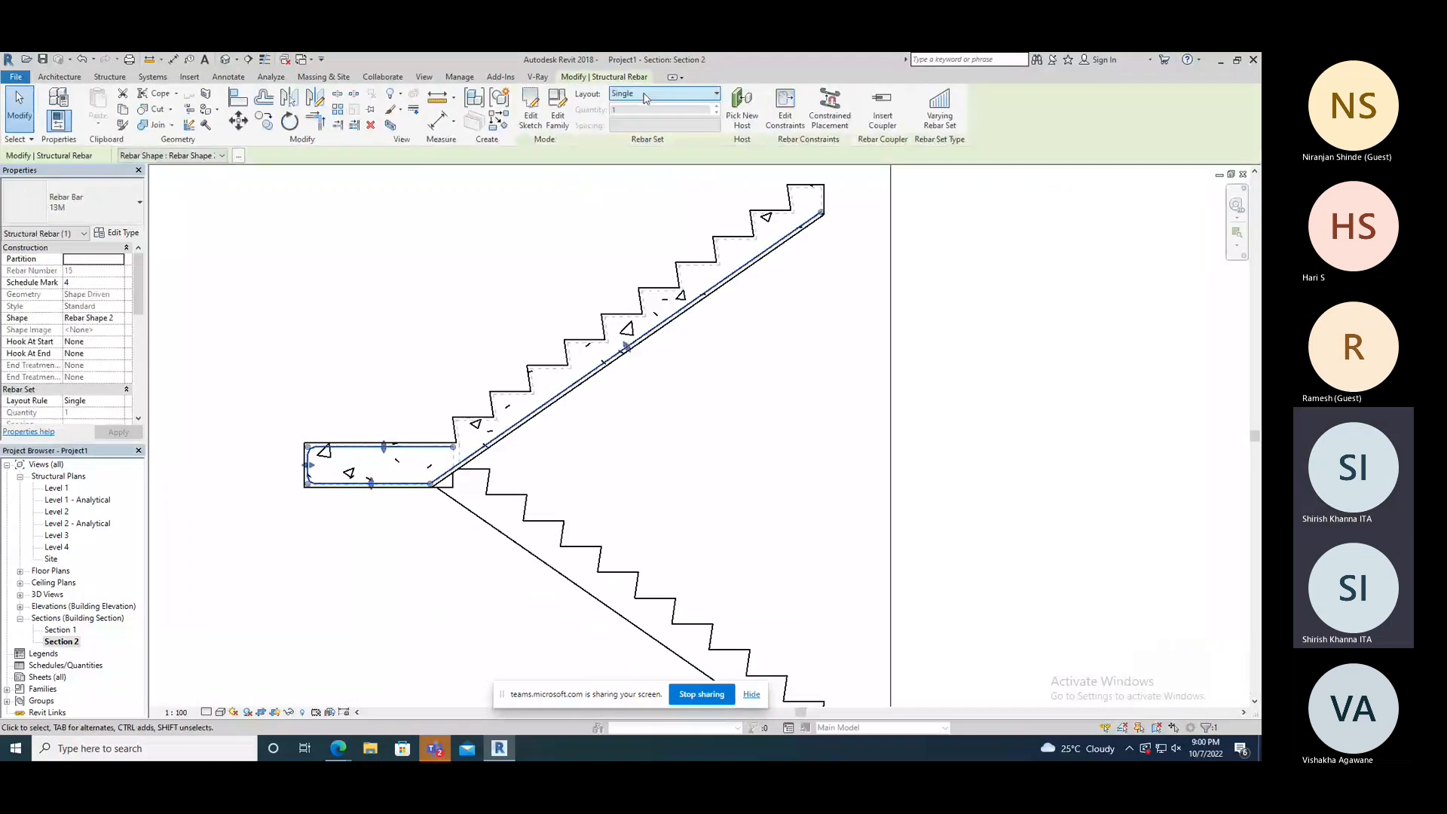
pyautogui.click(646, 93)
pyautogui.click(644, 136)
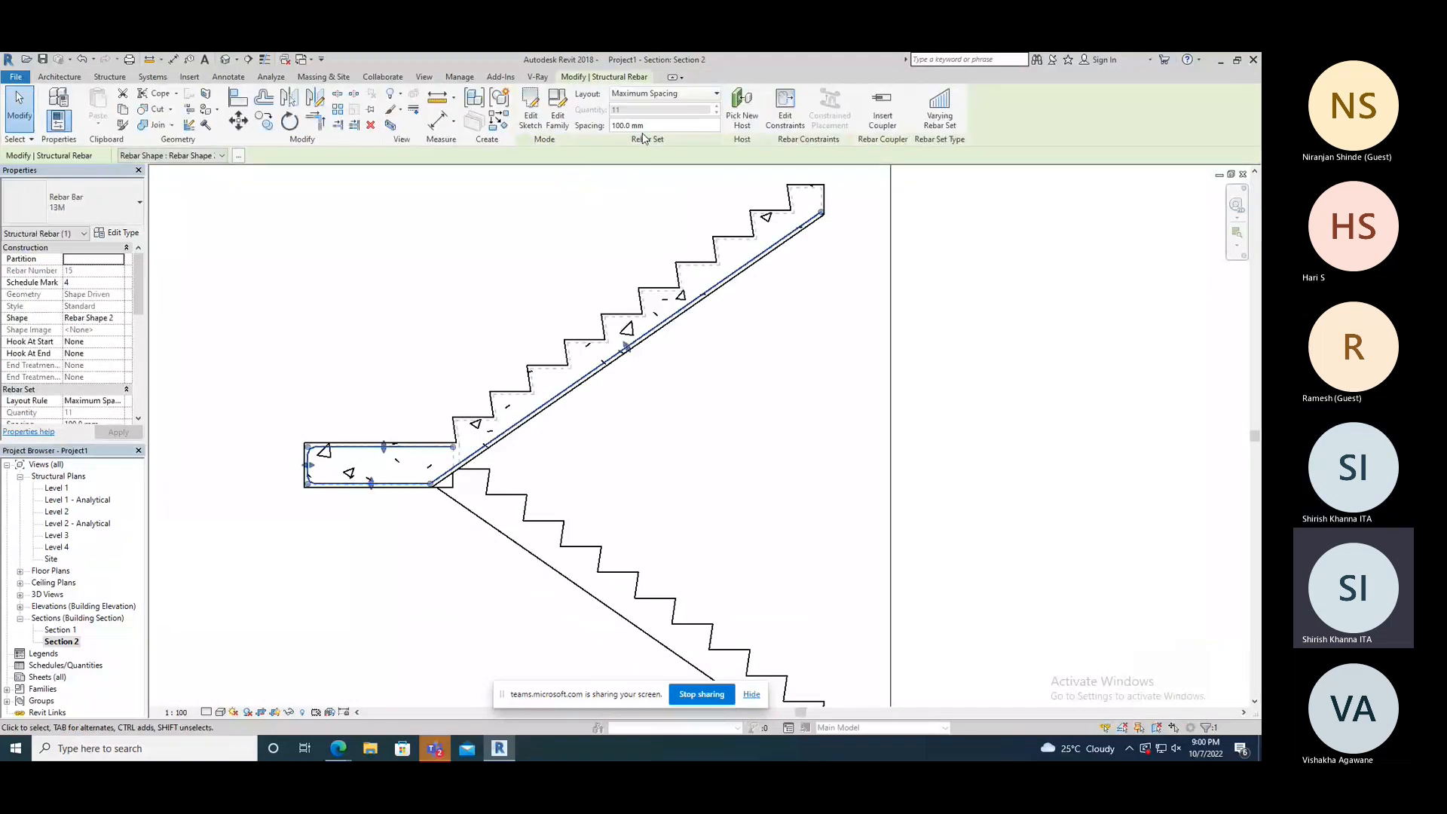
pyautogui.moveTo(650, 126); pyautogui.dragTo(595, 130)
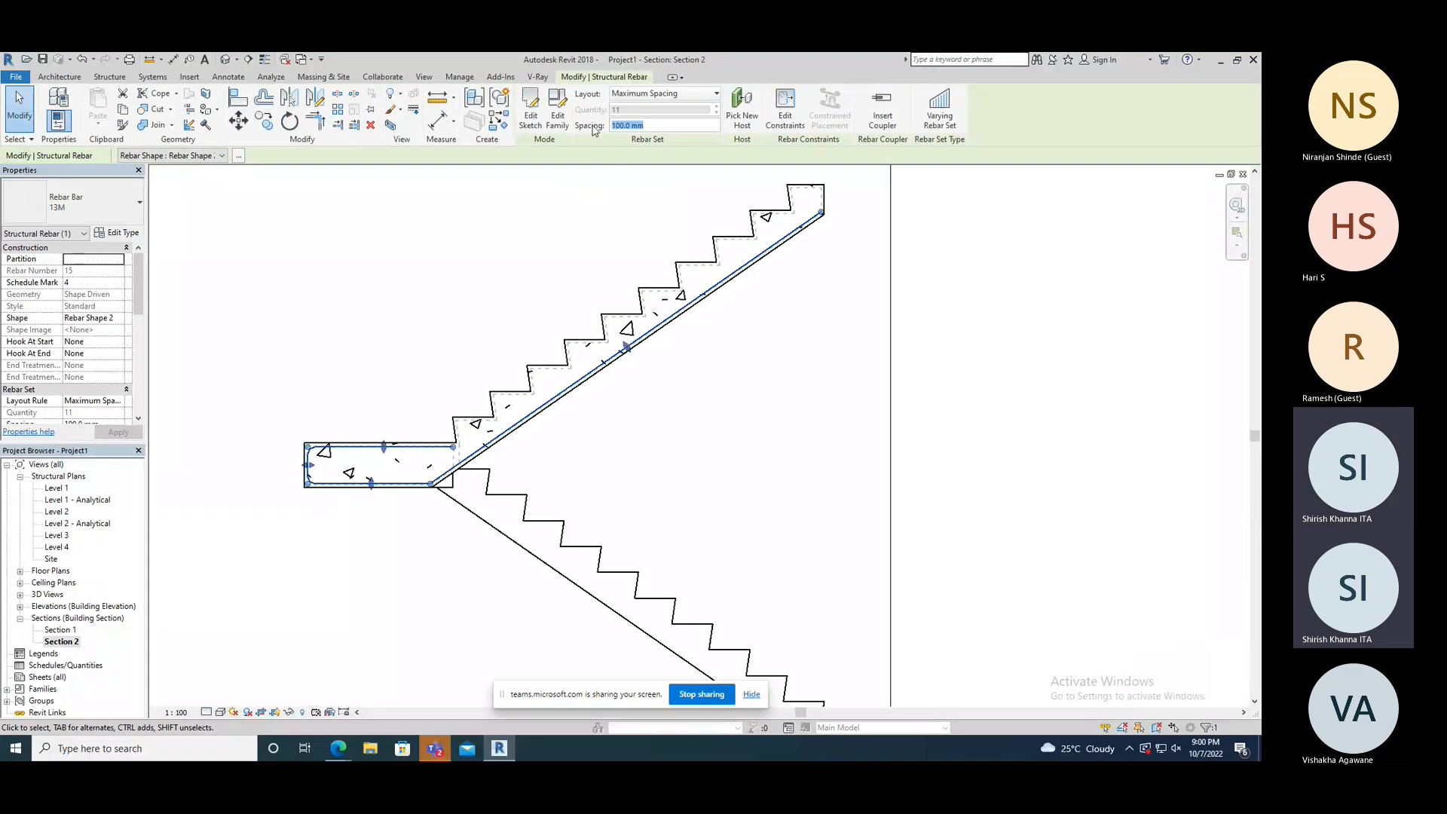
pyautogui.write('300')
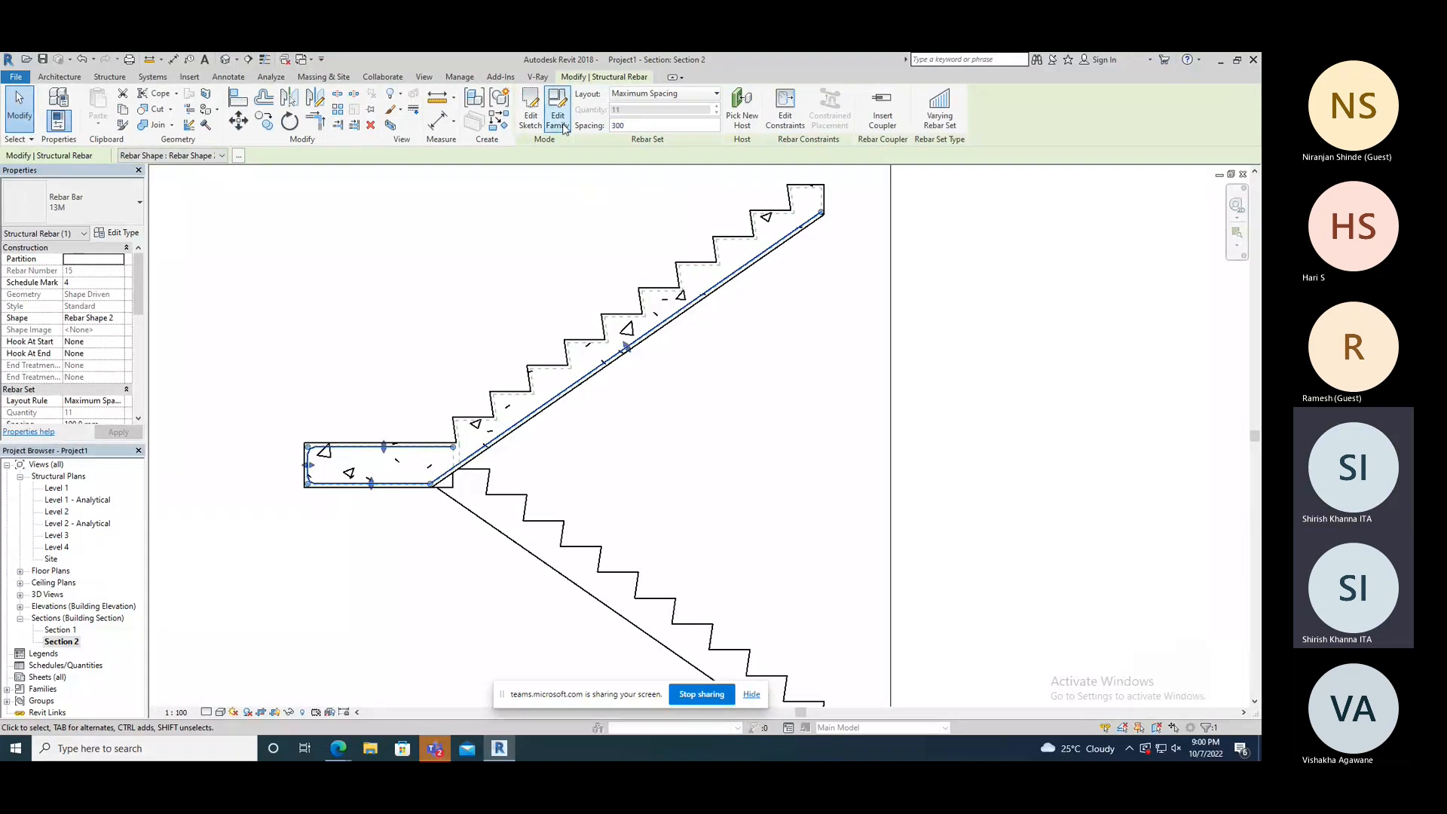
pyautogui.press('BackSpace')
pyautogui.press('BackSpace')
pyautogui.press('BackSpace')
pyautogui.press('Return')
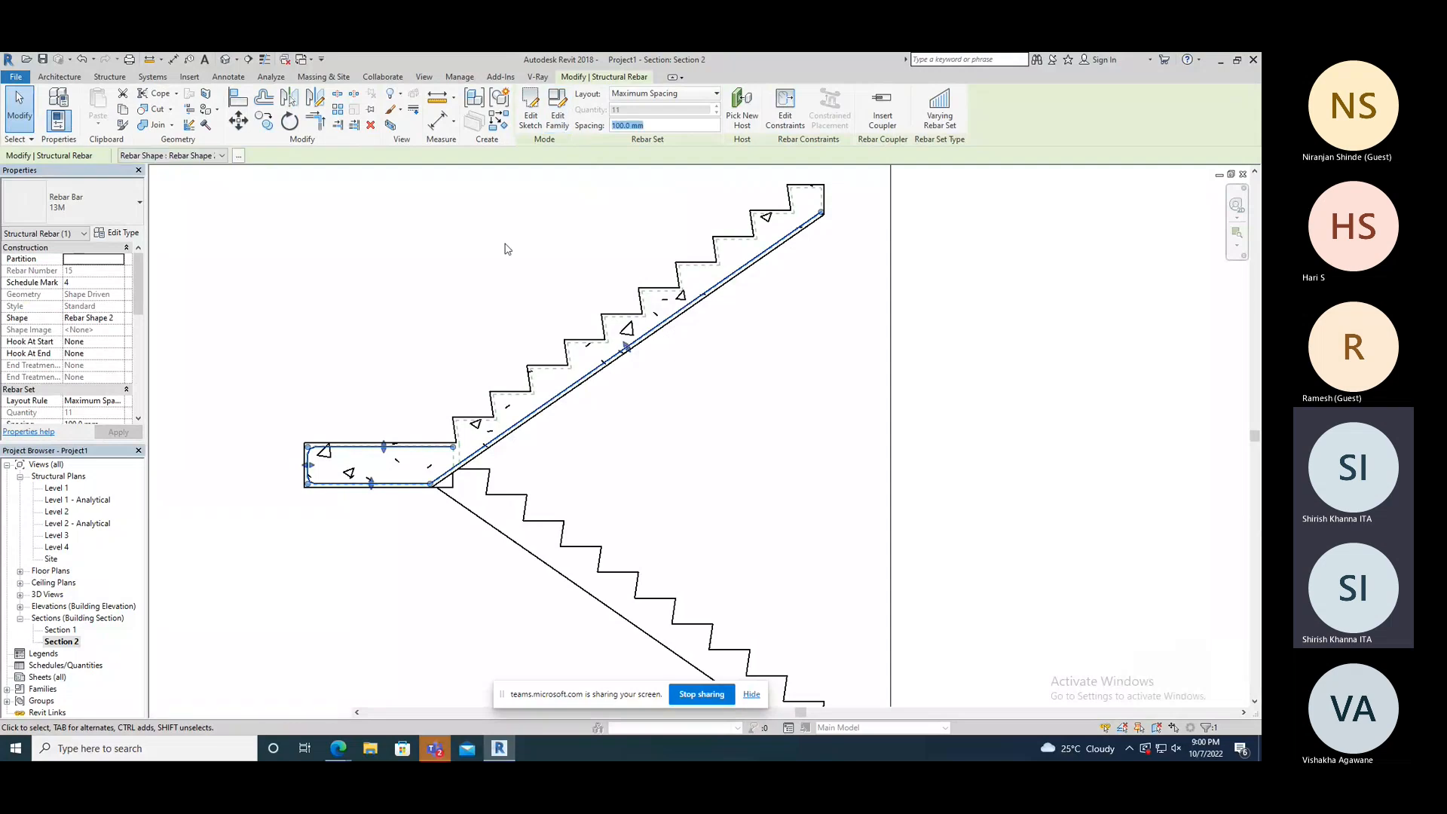
pyautogui.click(507, 249)
# - Open the 3D view, switch its visual style to Wireframe and inspect the rebar inside the stair from several angles
pyautogui.click(225, 60)
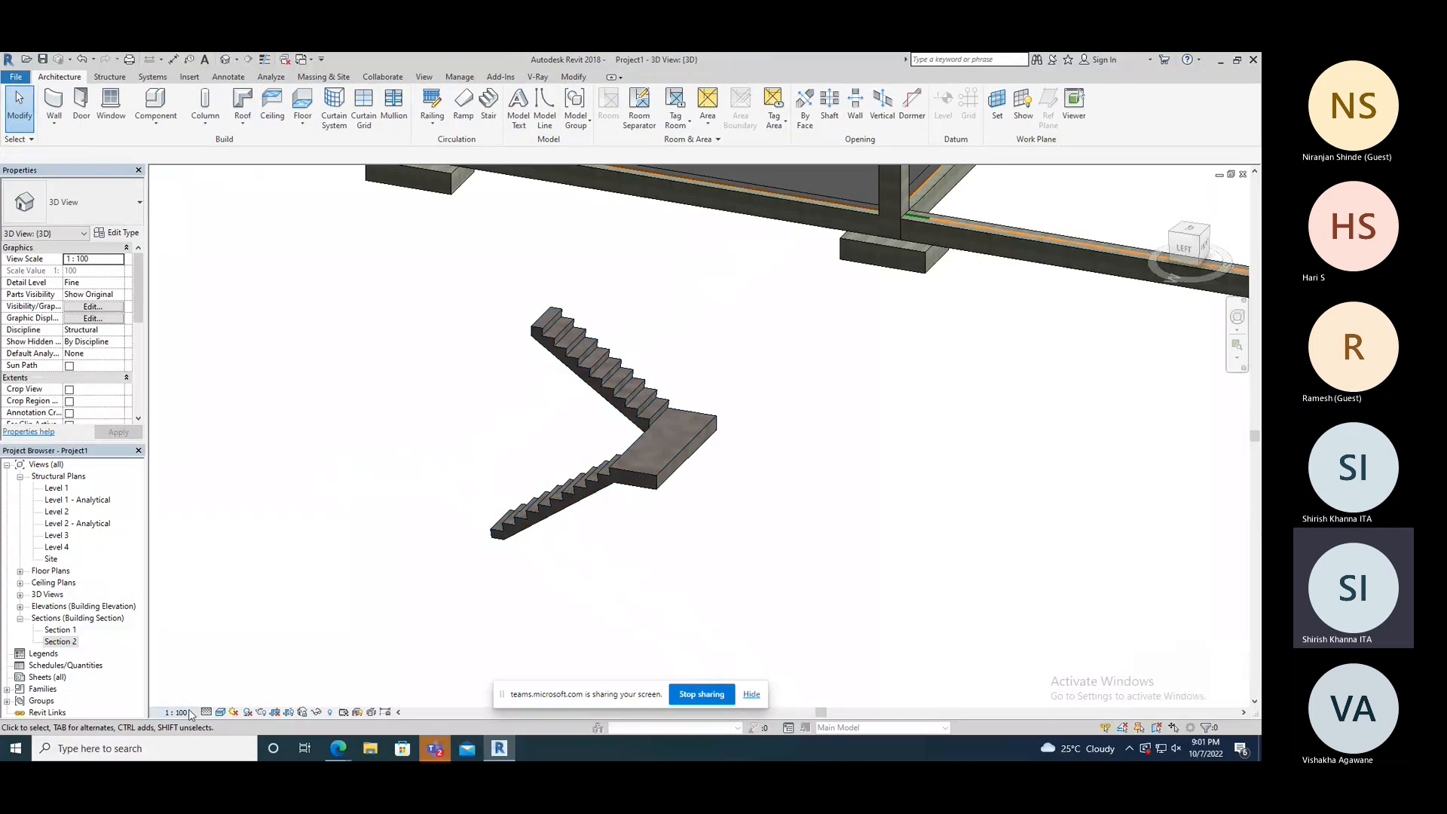
pyautogui.click(221, 712)
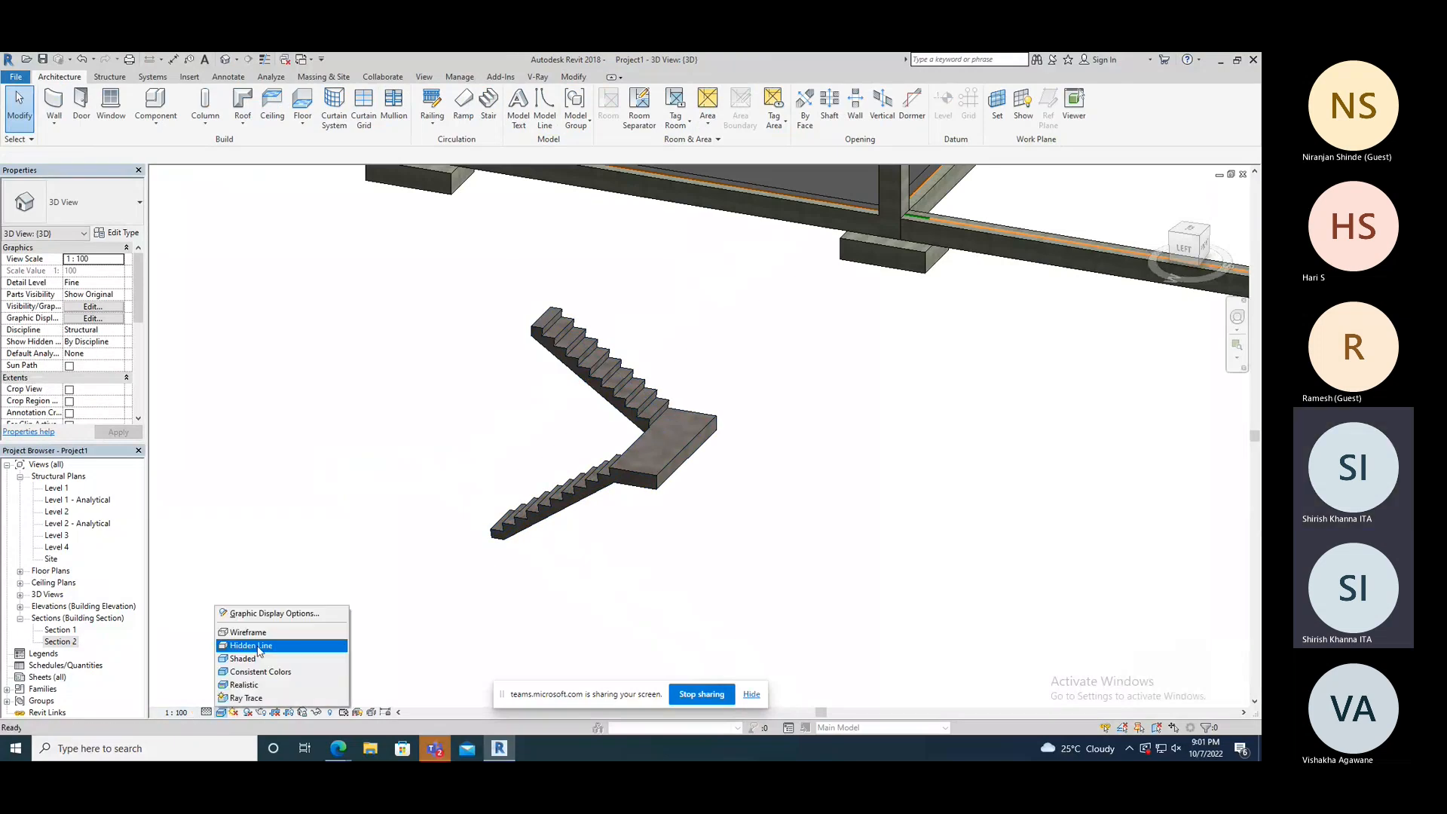
pyautogui.click(257, 646)
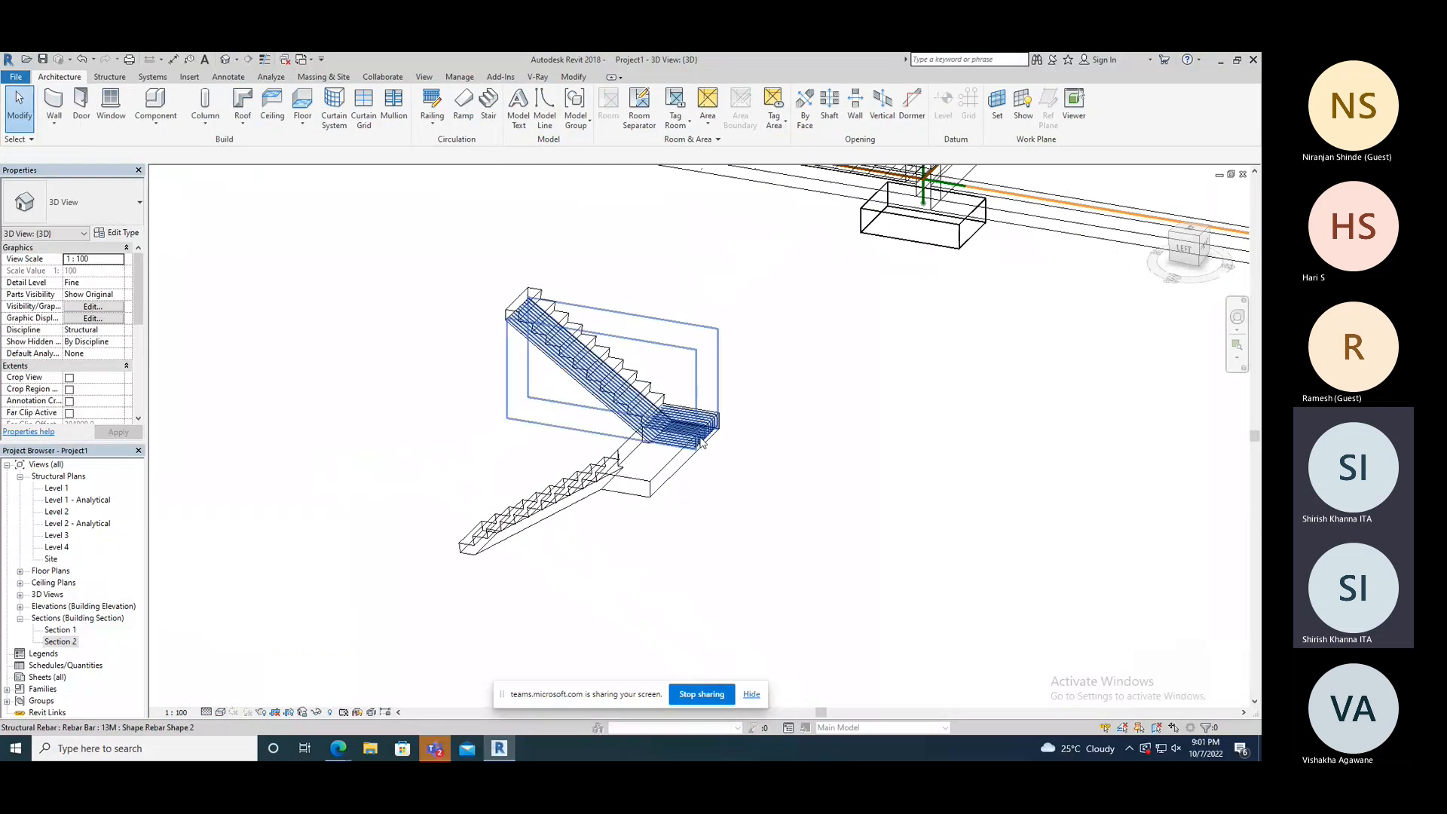
pyautogui.moveTo(701, 443)
pyautogui.keyDown('shift'); pyautogui.mouseDown(button='middle')
pyautogui.moveTo(682, 460)
pyautogui.moveTo(705, 466)
pyautogui.mouseUp(button='middle'); pyautogui.keyUp('shift')
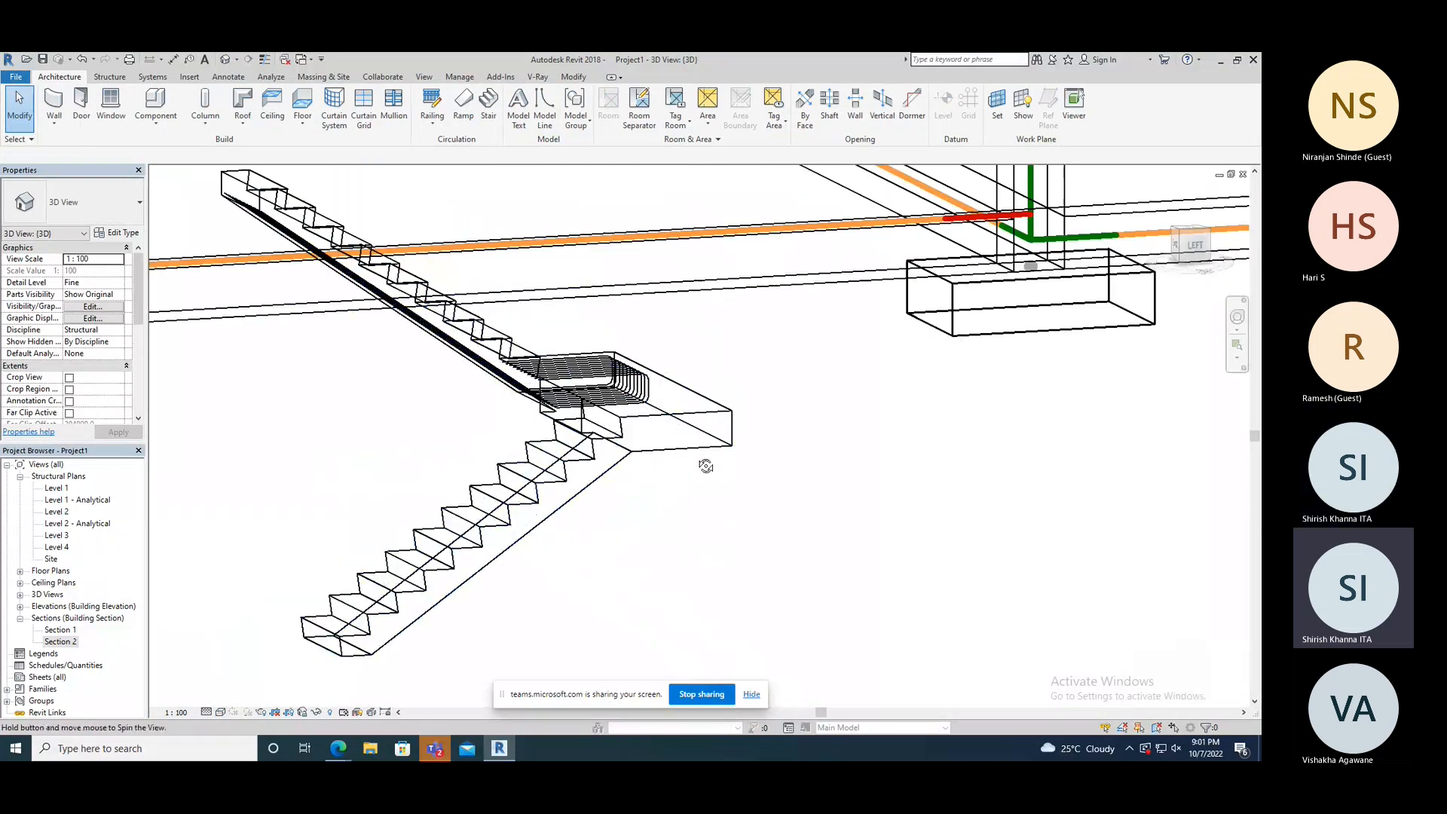
pyautogui.keyDown('shift'); pyautogui.moveTo(706, 466); pyautogui.dragTo(301, 520, button='middle'); pyautogui.keyUp('shift')
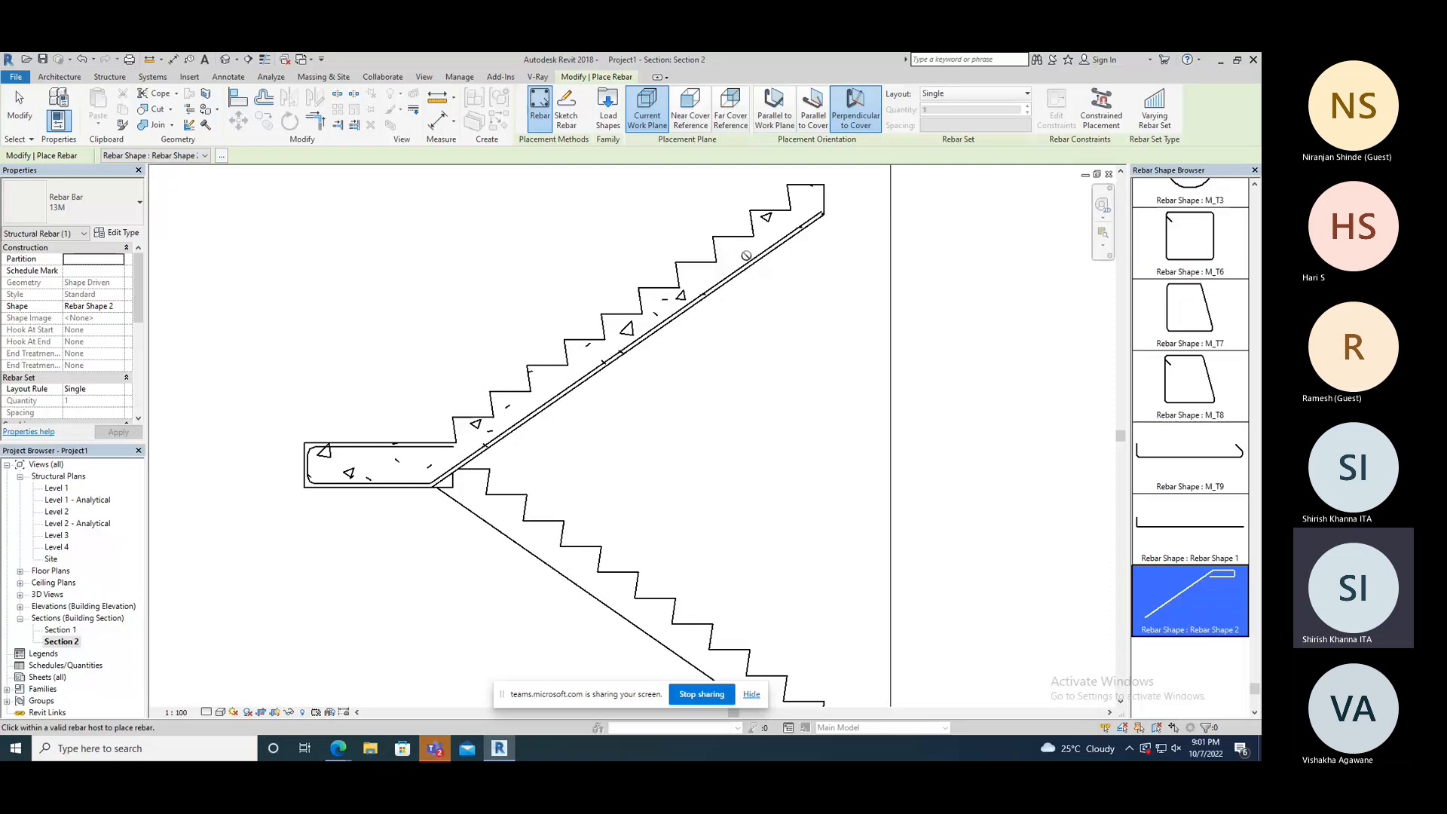
# - Choose the straight rebar shape M_00 for the bars placed perpendicular to cover in the Section 2 view
pyautogui.scroll(2, 1202, 569)
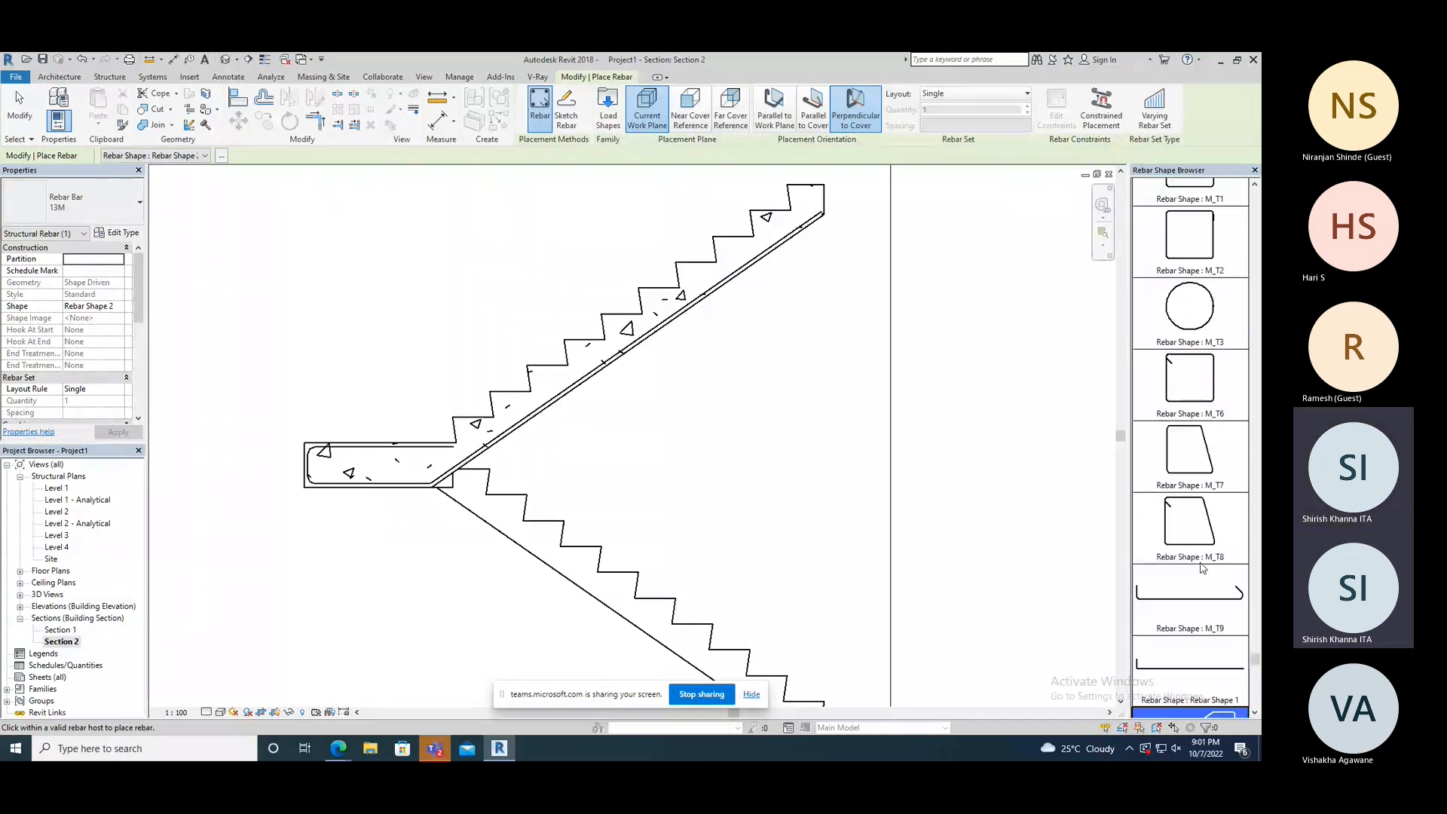
pyautogui.scroll(-3, 1203, 569)
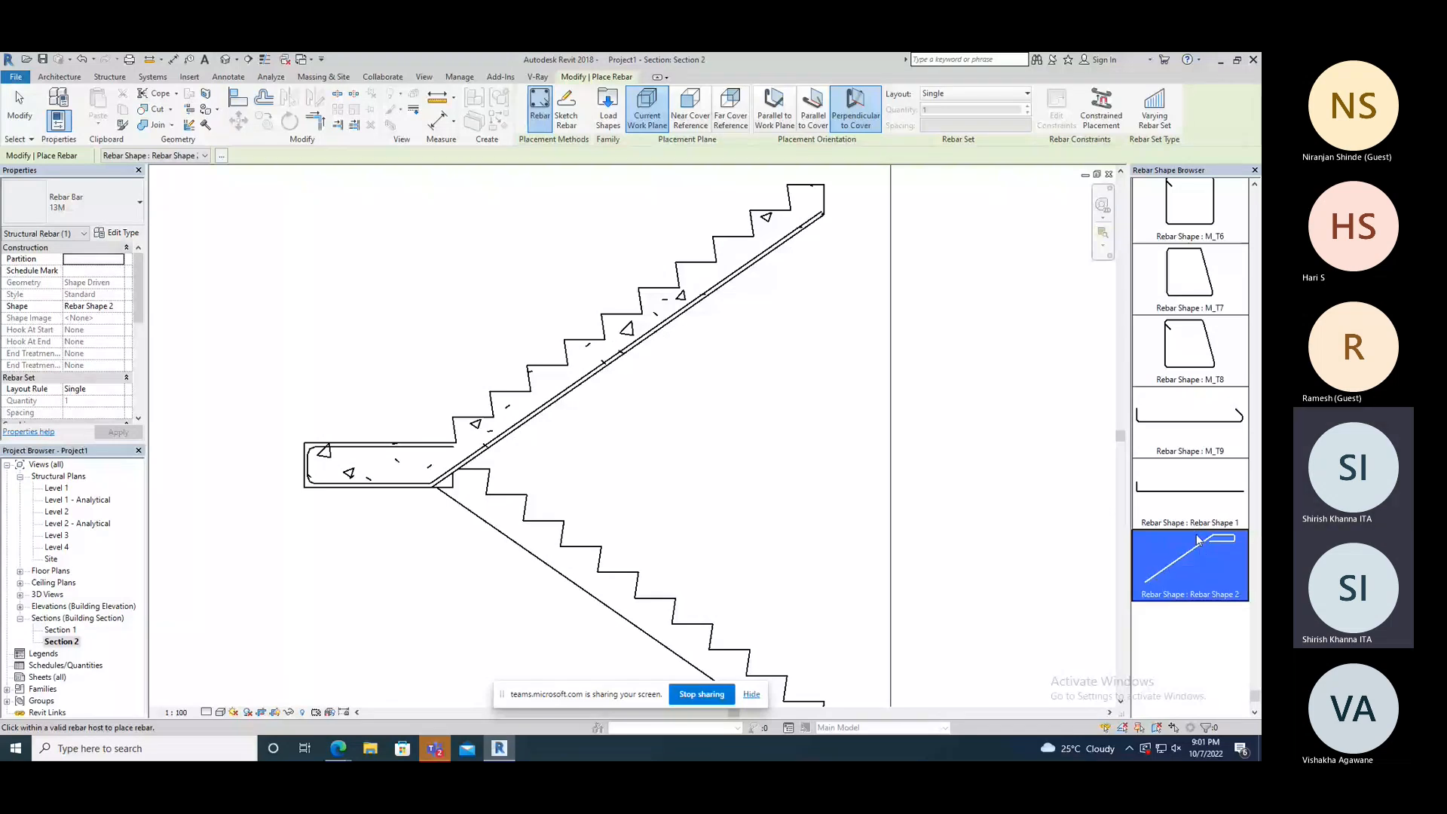
pyautogui.scroll(4, 1191, 558)
pyautogui.scroll(10, 1187, 565)
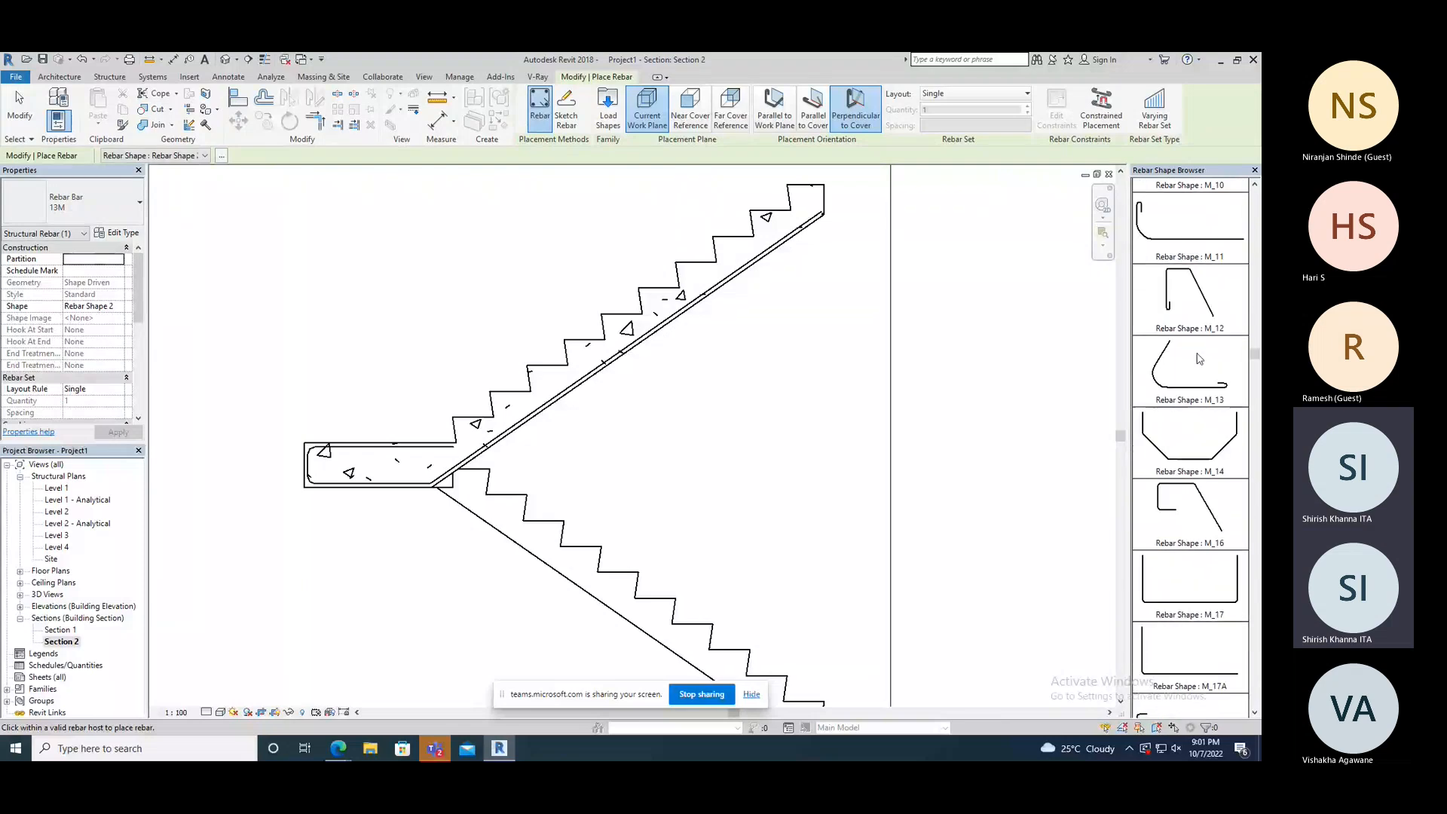
pyautogui.scroll(5, 1199, 358)
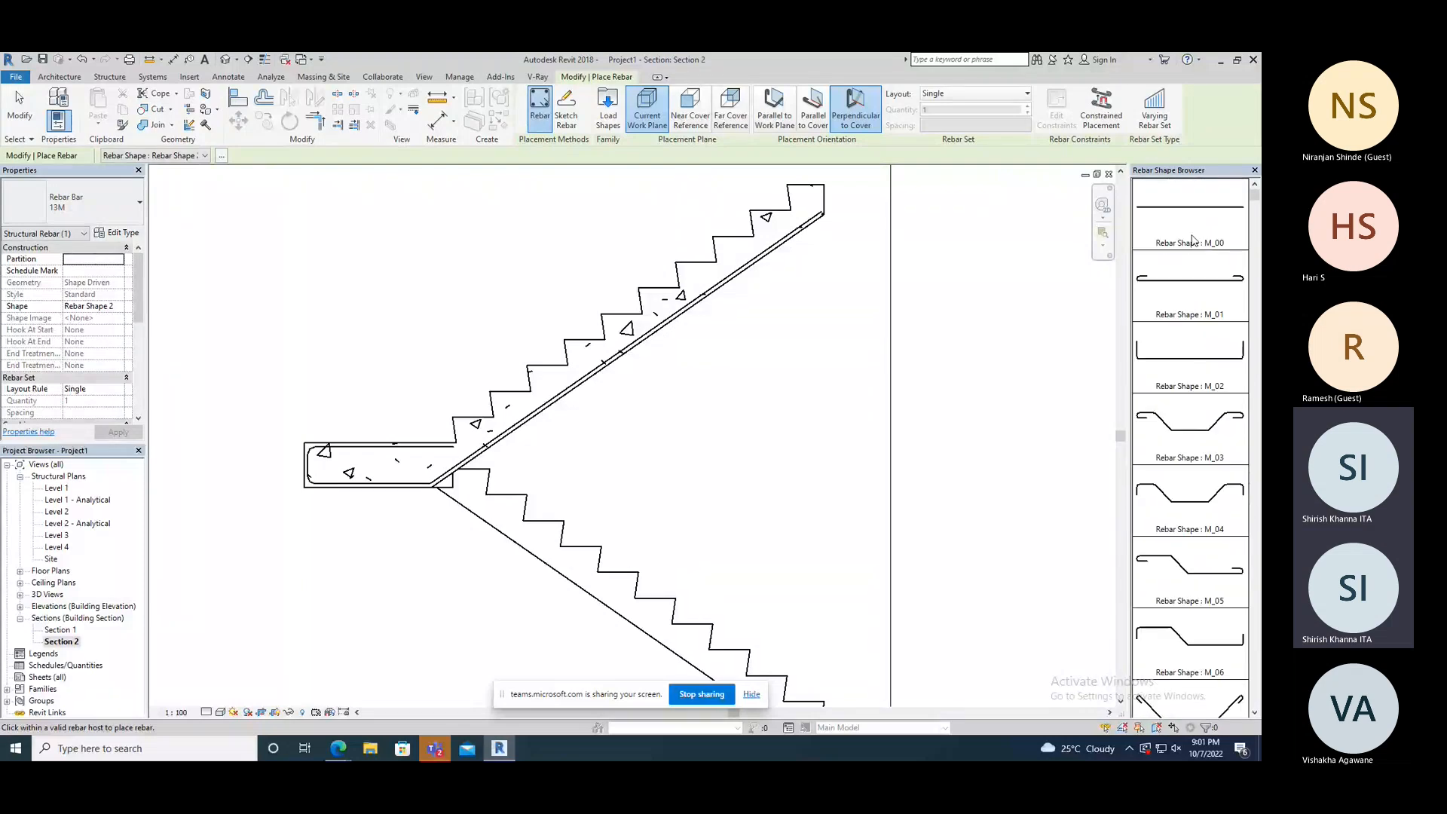
pyautogui.click(1189, 218)
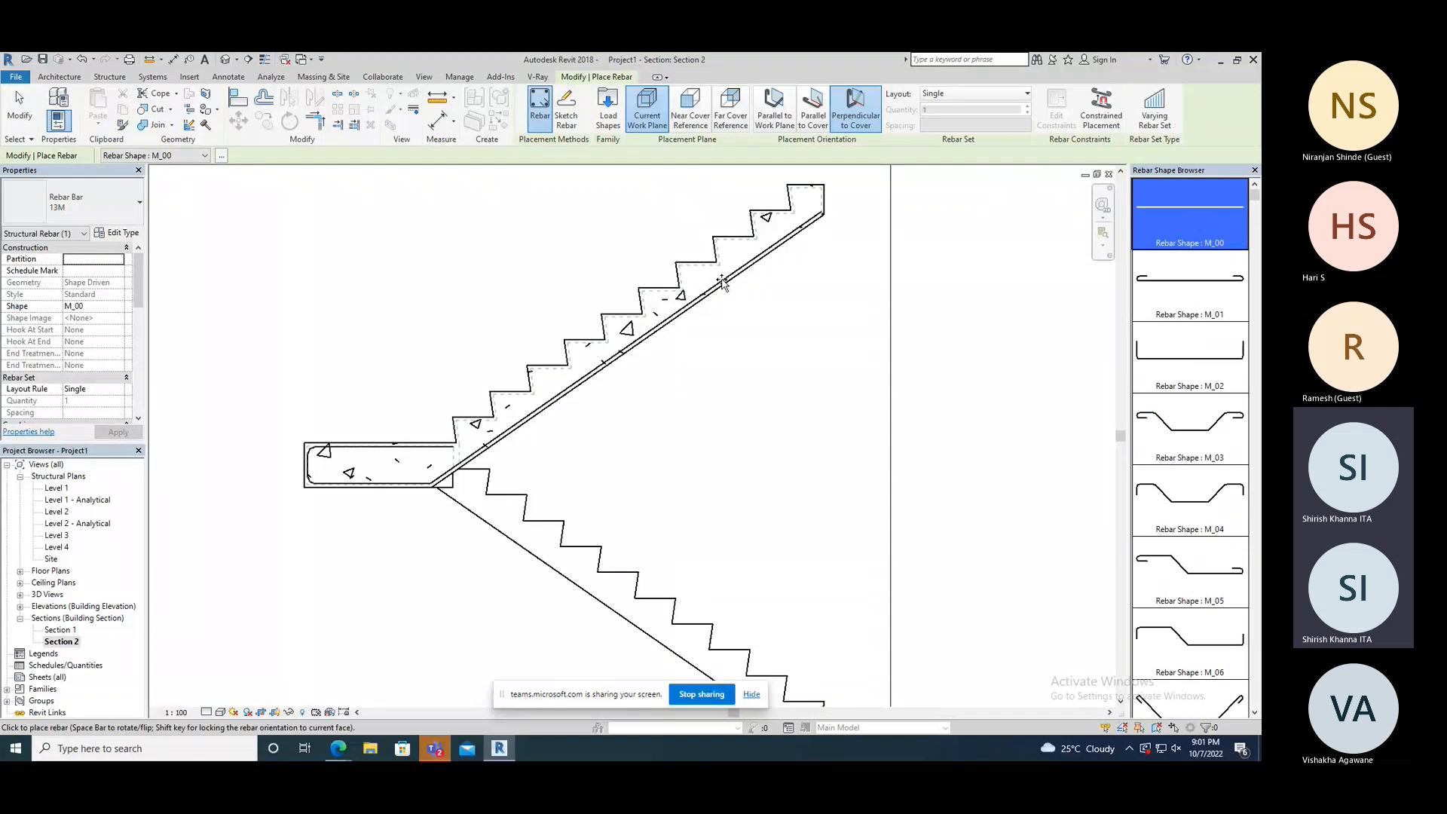
# - Place straight distribution bars along the underside of the upper flight using a Maximum Spacing layout at 100 mm
pyautogui.scroll(3, 722, 281)
pyautogui.scroll(4, 723, 278)
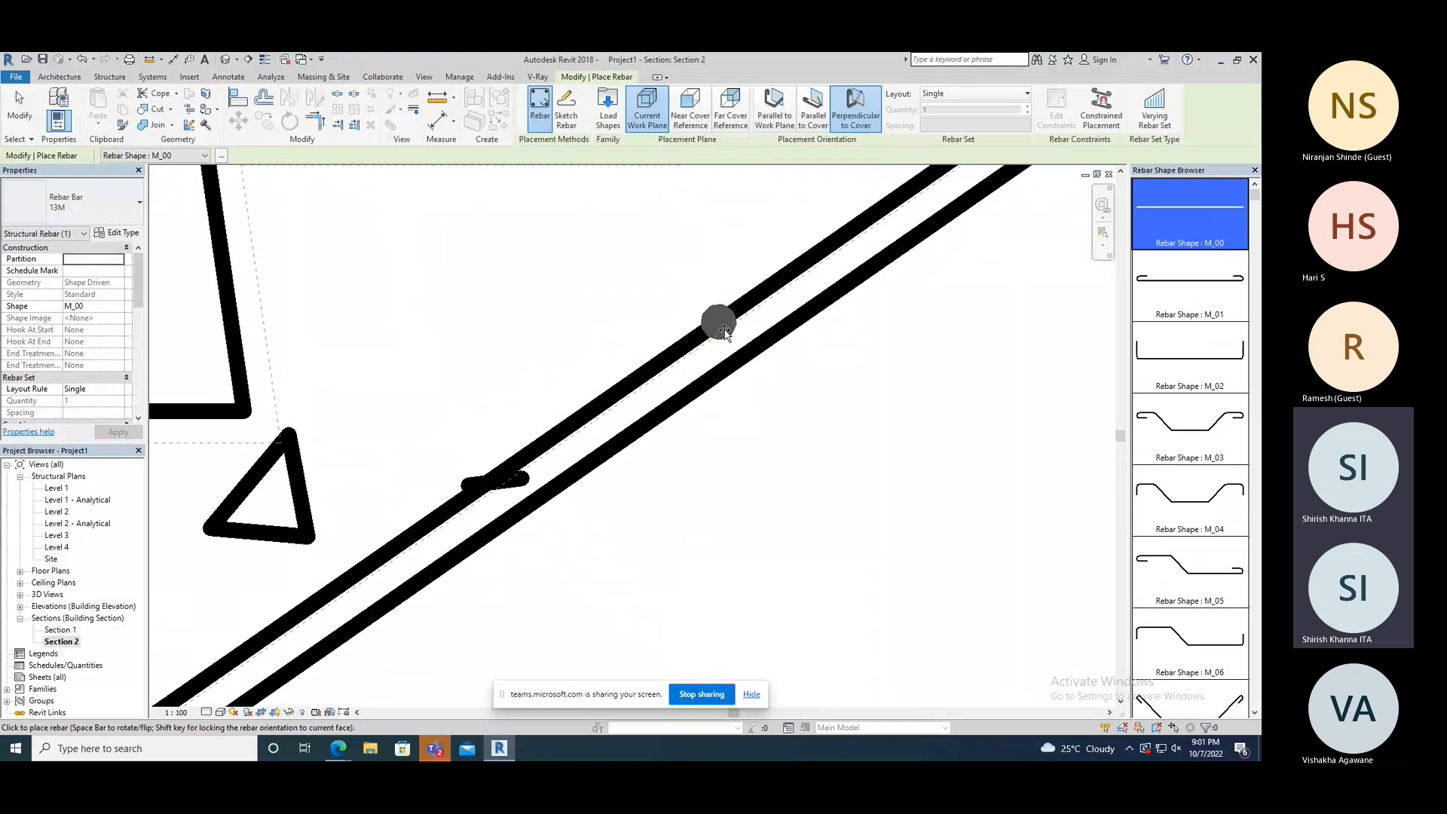
pyautogui.scroll(-6, 716, 337)
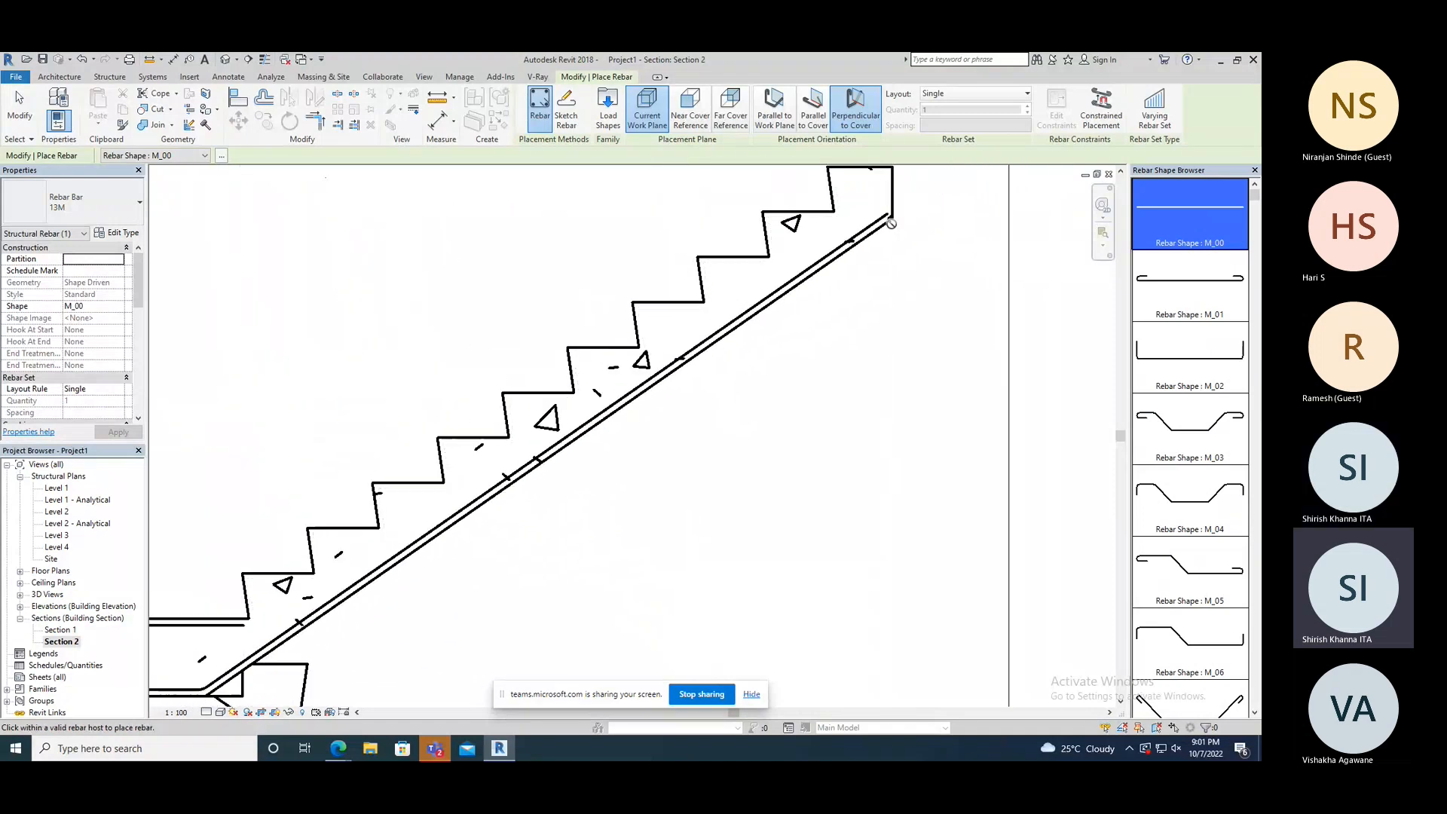
pyautogui.scroll(3, 877, 226)
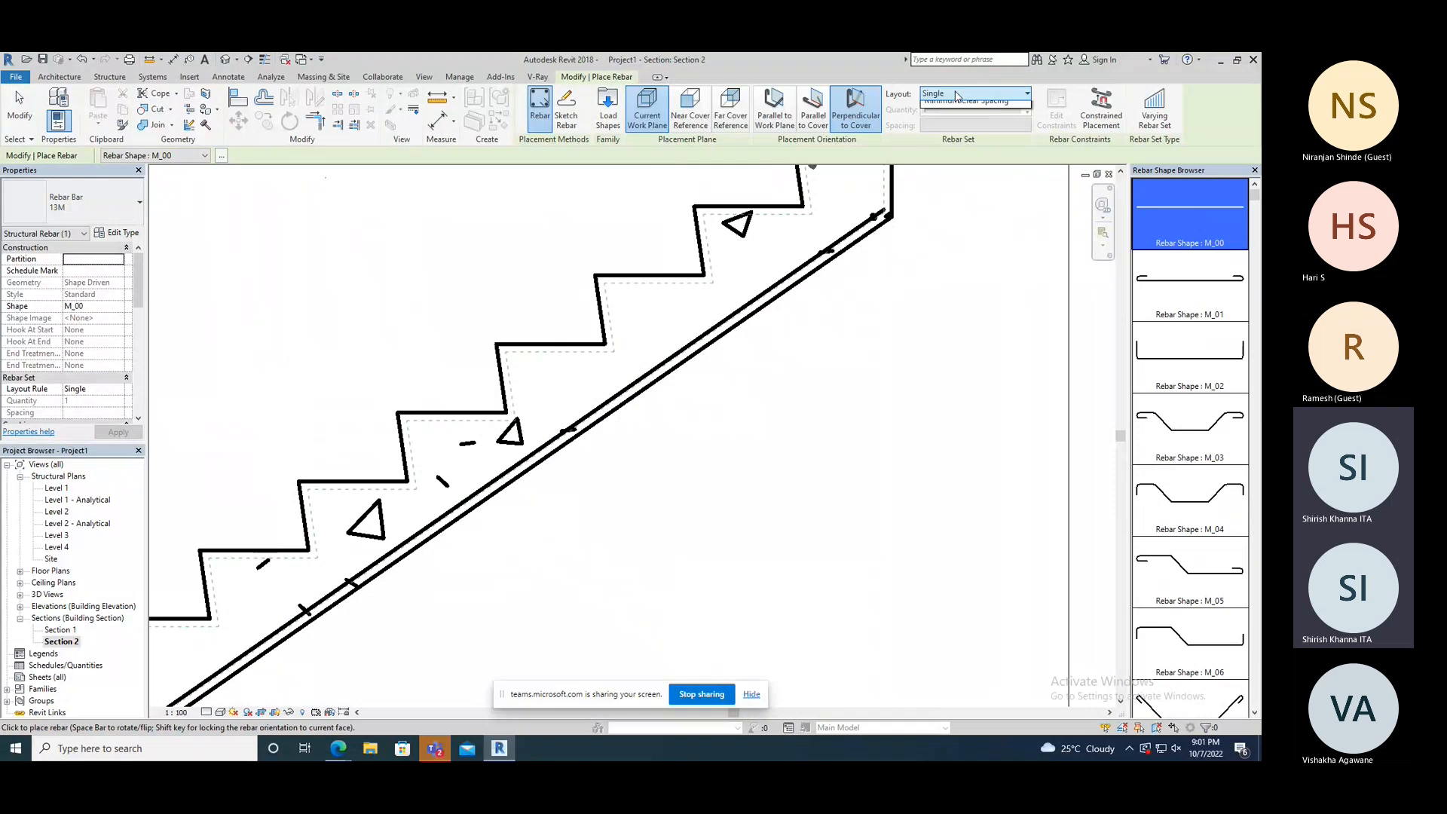
pyautogui.click(980, 94)
pyautogui.click(954, 147)
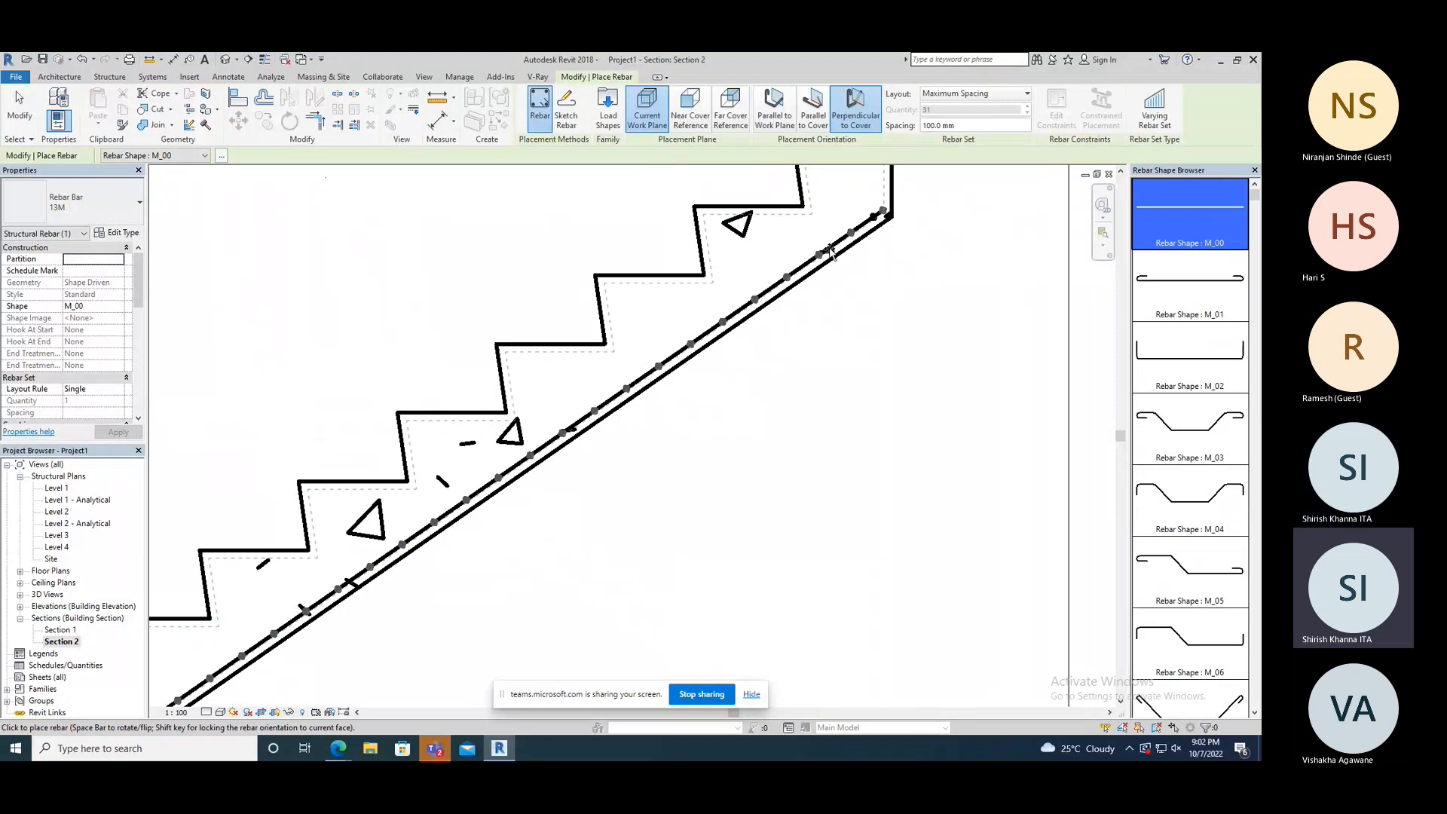
pyautogui.scroll(-3, 763, 283)
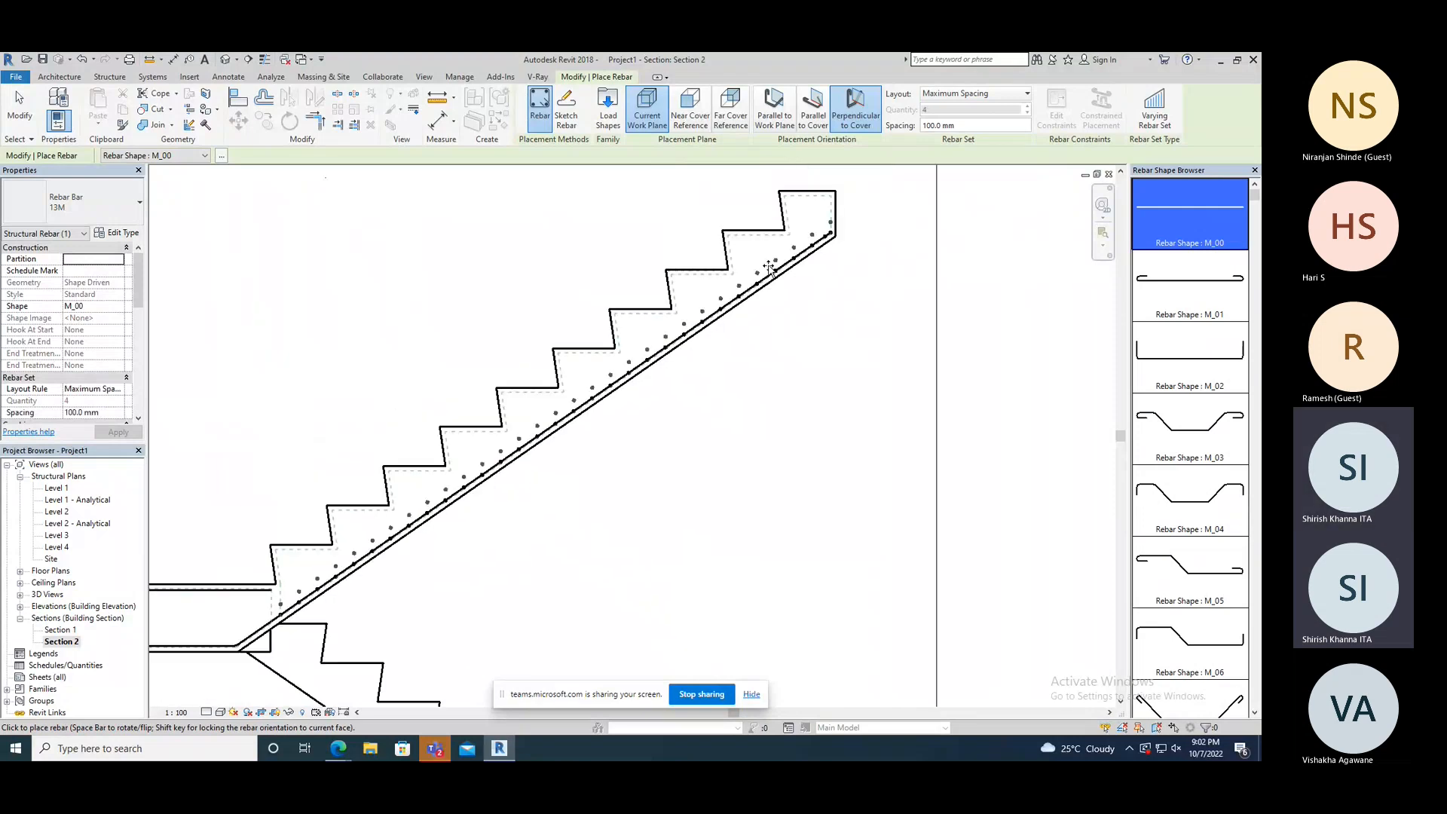
pyautogui.scroll(5, 418, 520)
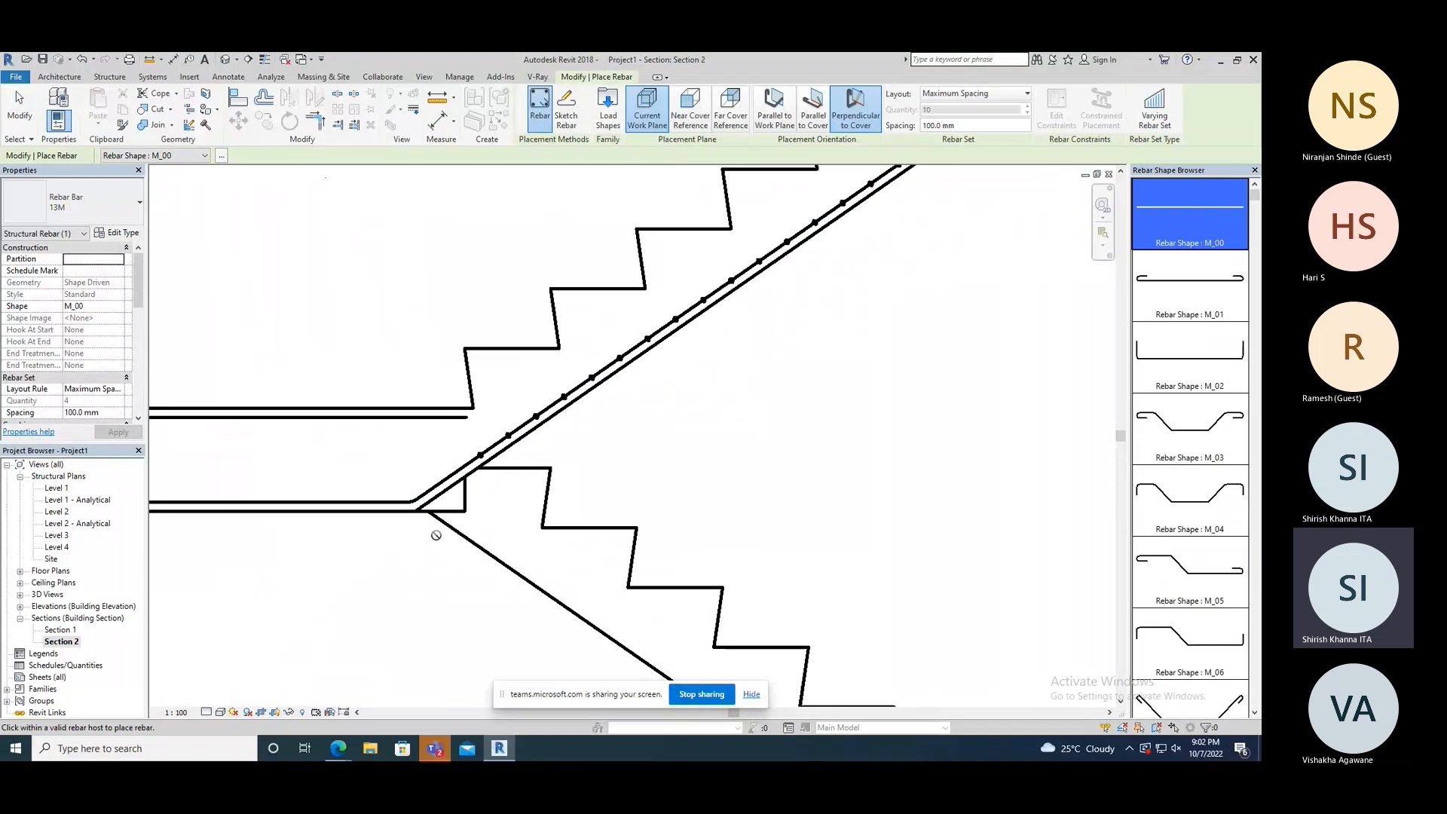
# - Place straight distribution bar sets along the bottom and top faces of the landing at 100 mm maximum spacing
pyautogui.click(387, 504)
pyautogui.click(392, 427)
pyautogui.scroll(-2, 658, 447)
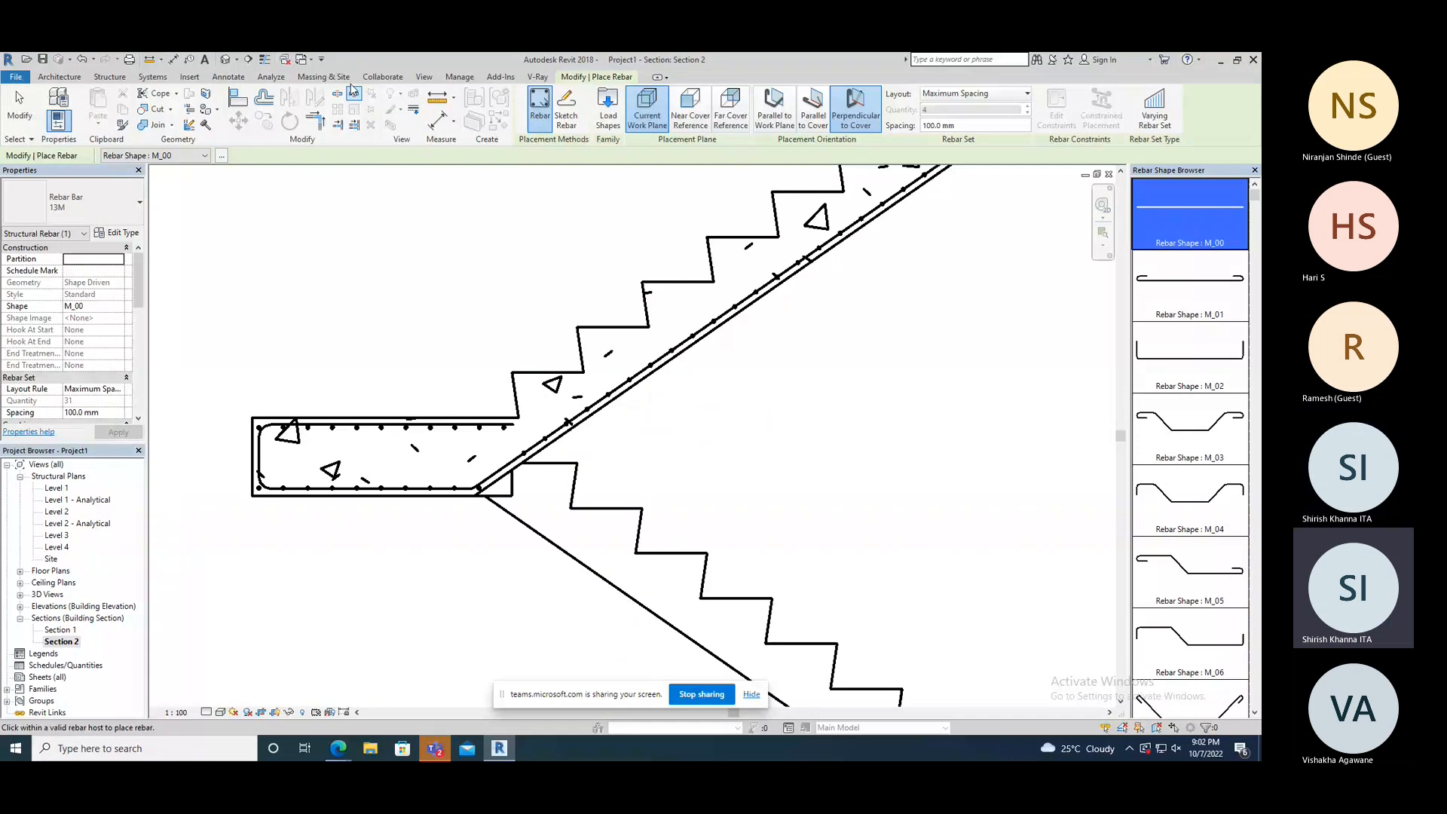
# - Inspect the bars in the upper flight and landing in the 3D view
pyautogui.hotkey('ctrl', 'Tab')
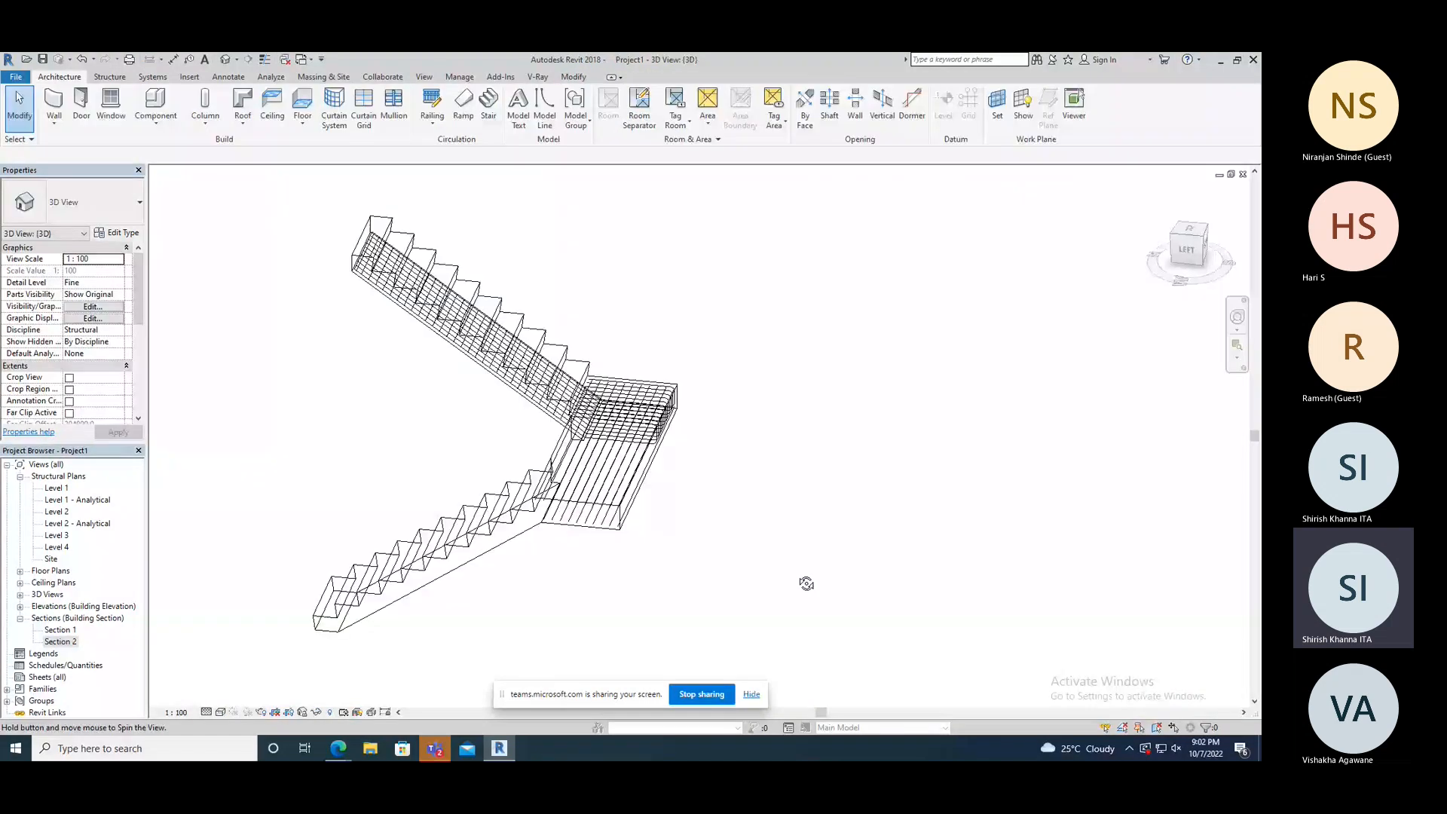
pyautogui.keyDown('shift'); pyautogui.moveTo(806, 583); pyautogui.dragTo(623, 575, button='middle'); pyautogui.keyUp('shift')
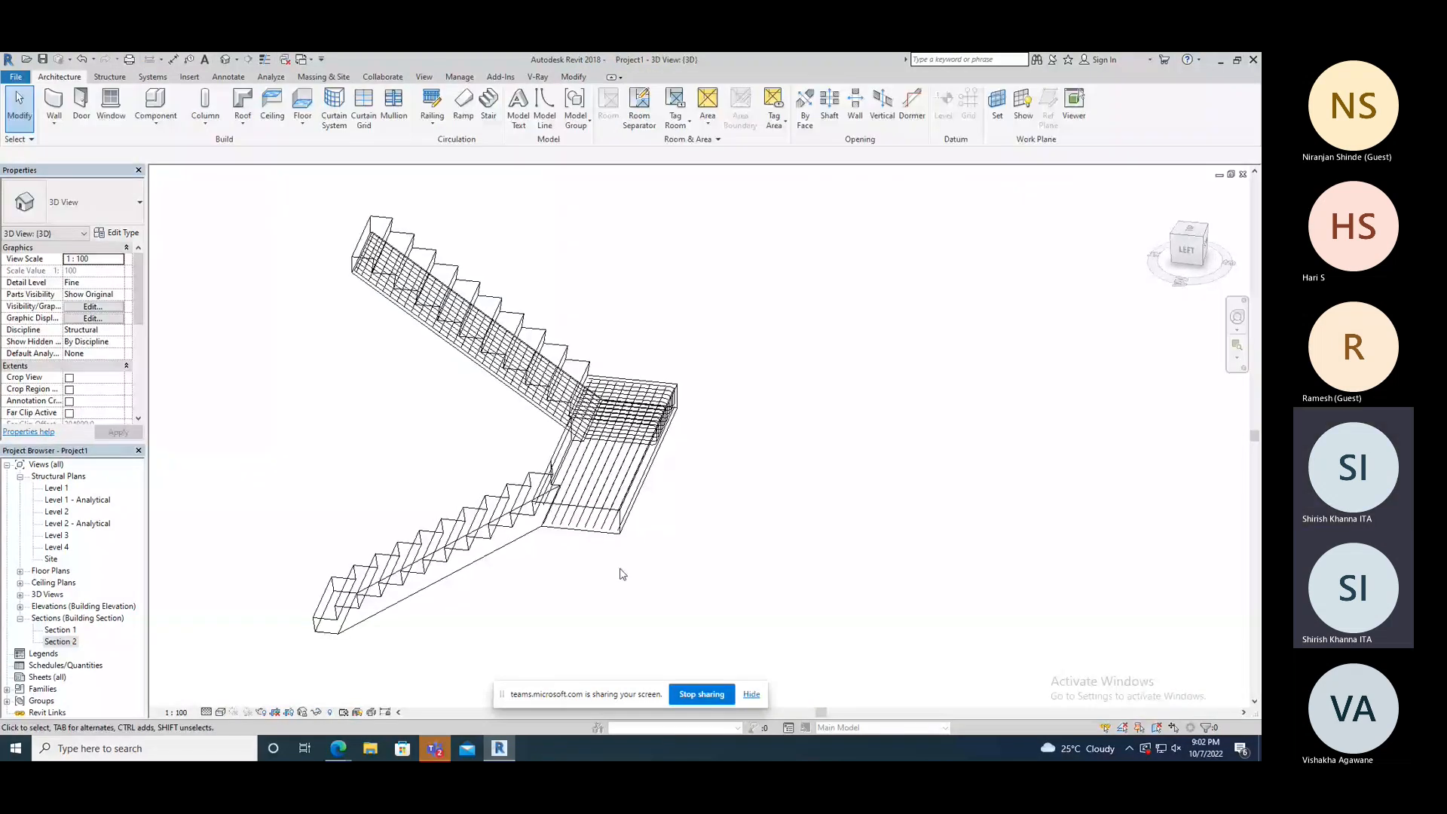
pyautogui.scroll(2, 587, 612)
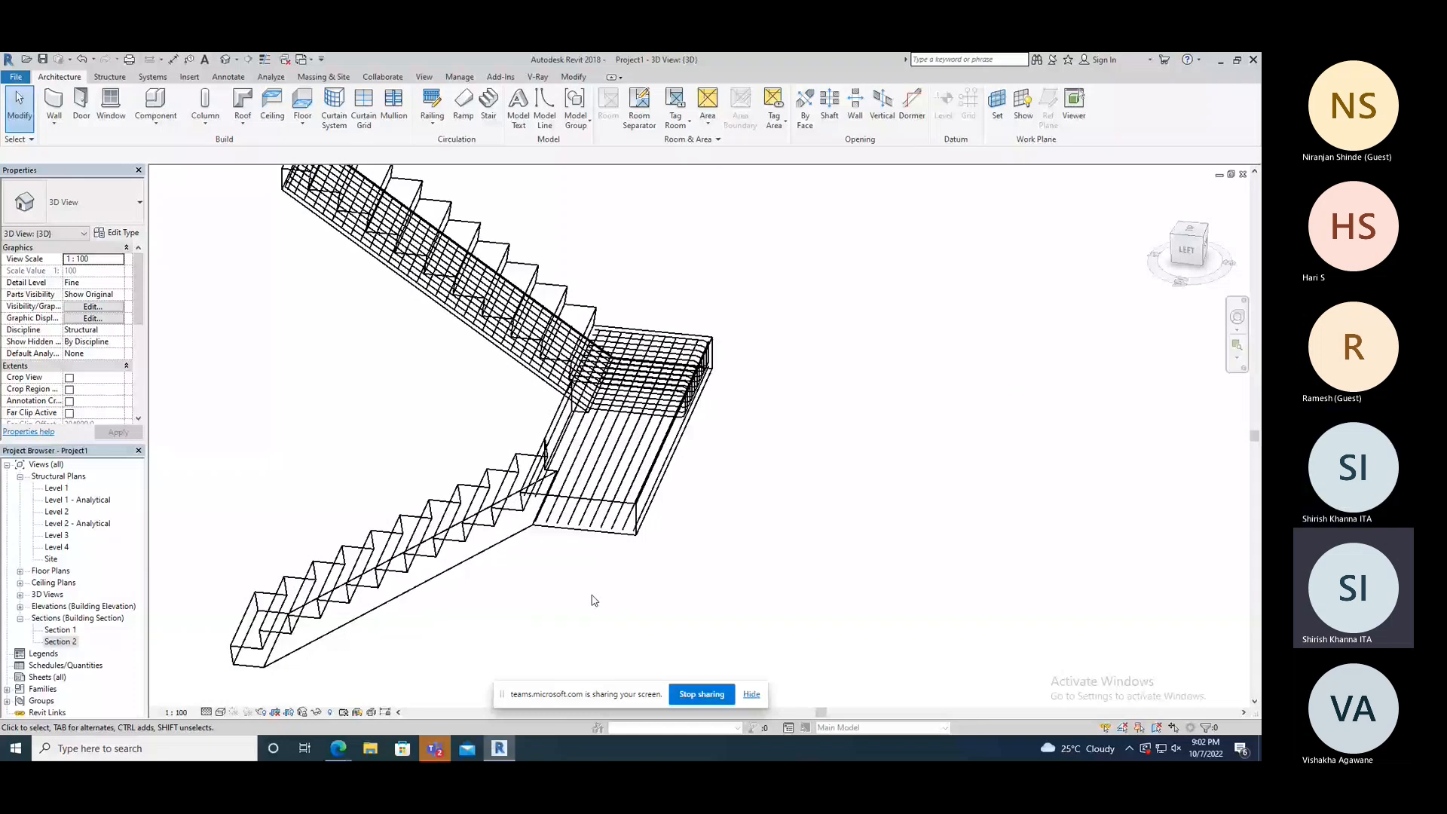
# - Switch to the Edge browser and run an image search for "staircase reinforcement"
pyautogui.hotkey('alt', 'Tab')
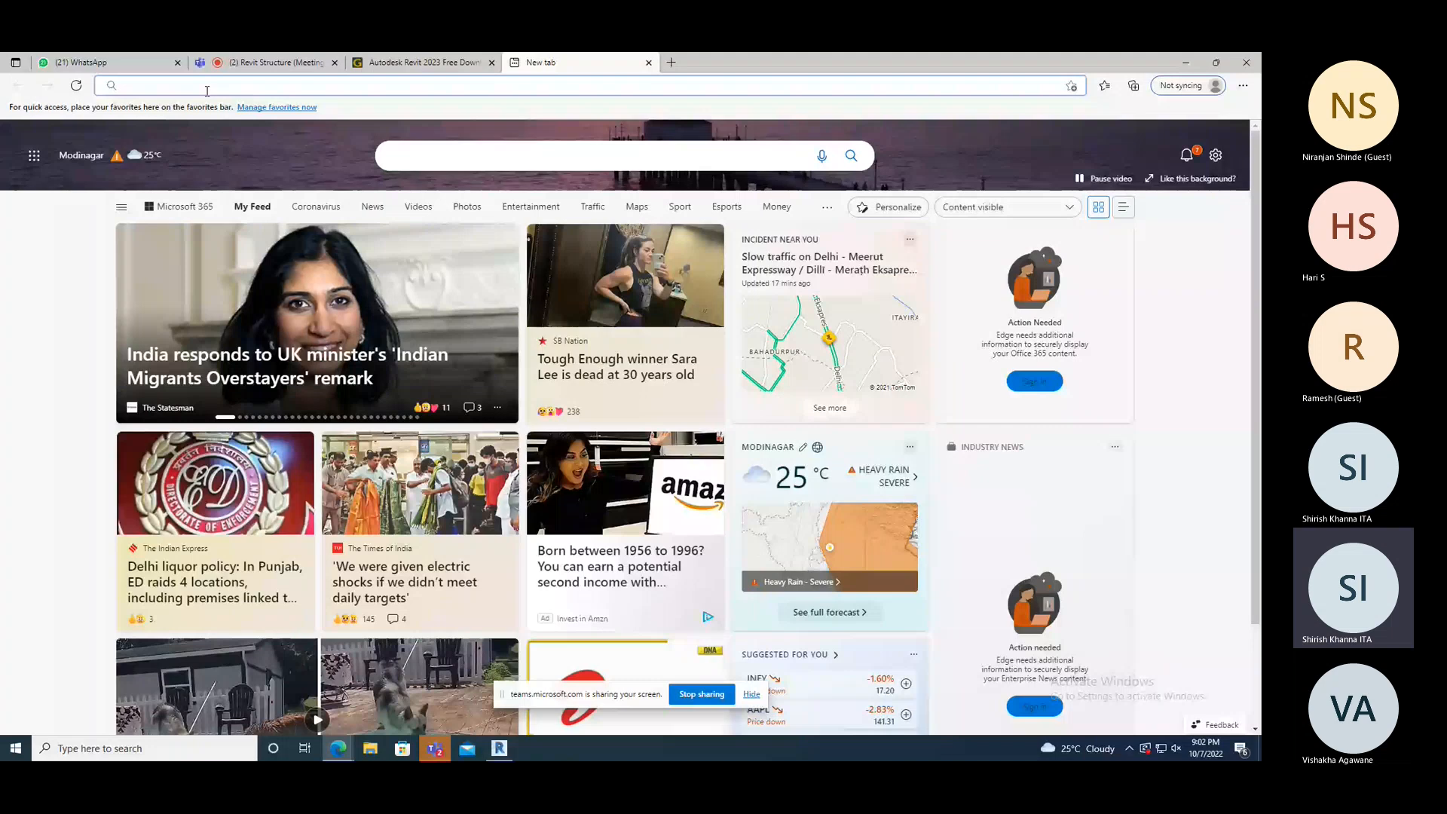
pyautogui.write('STAIR')
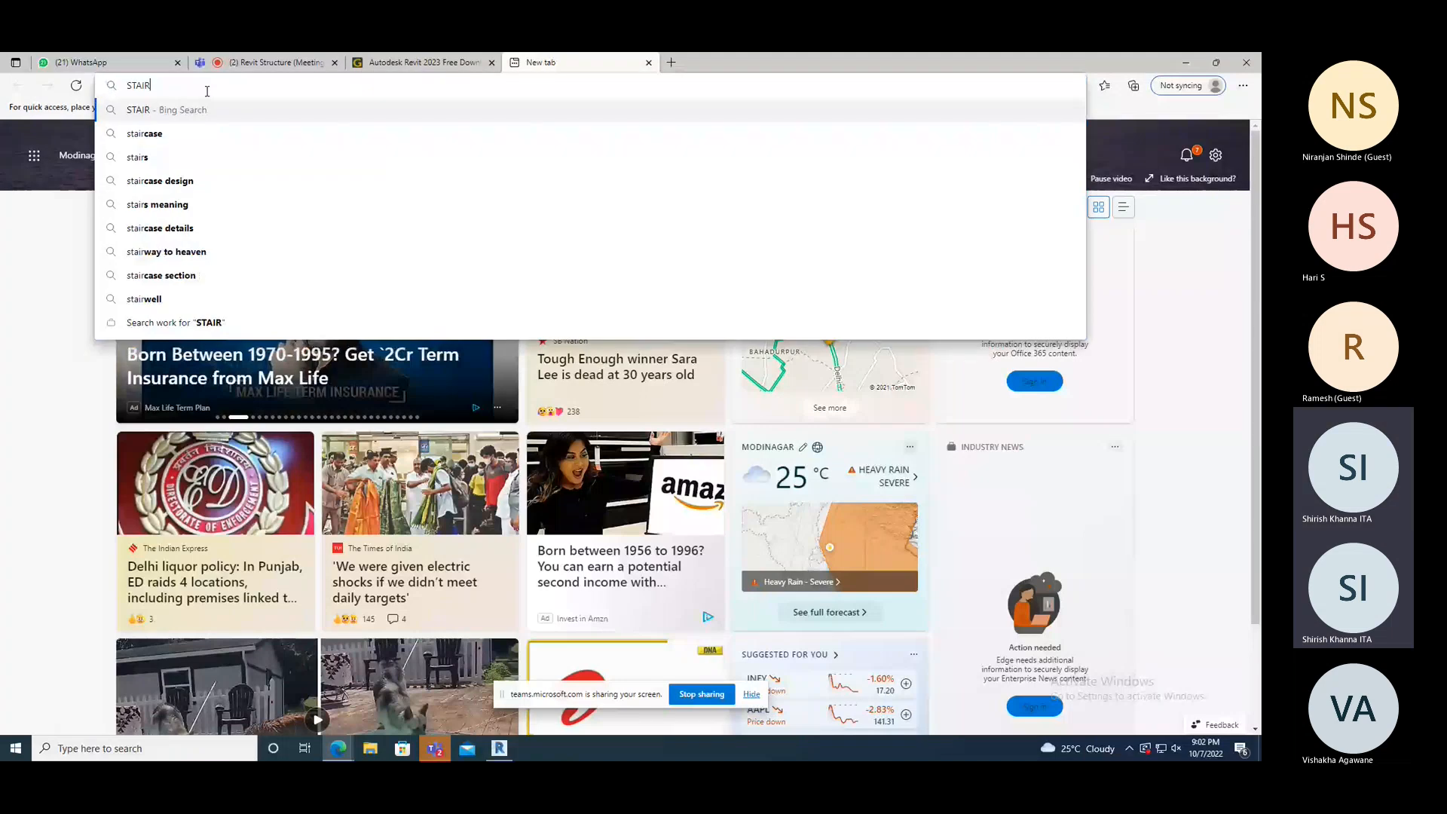
pyautogui.press('Down')
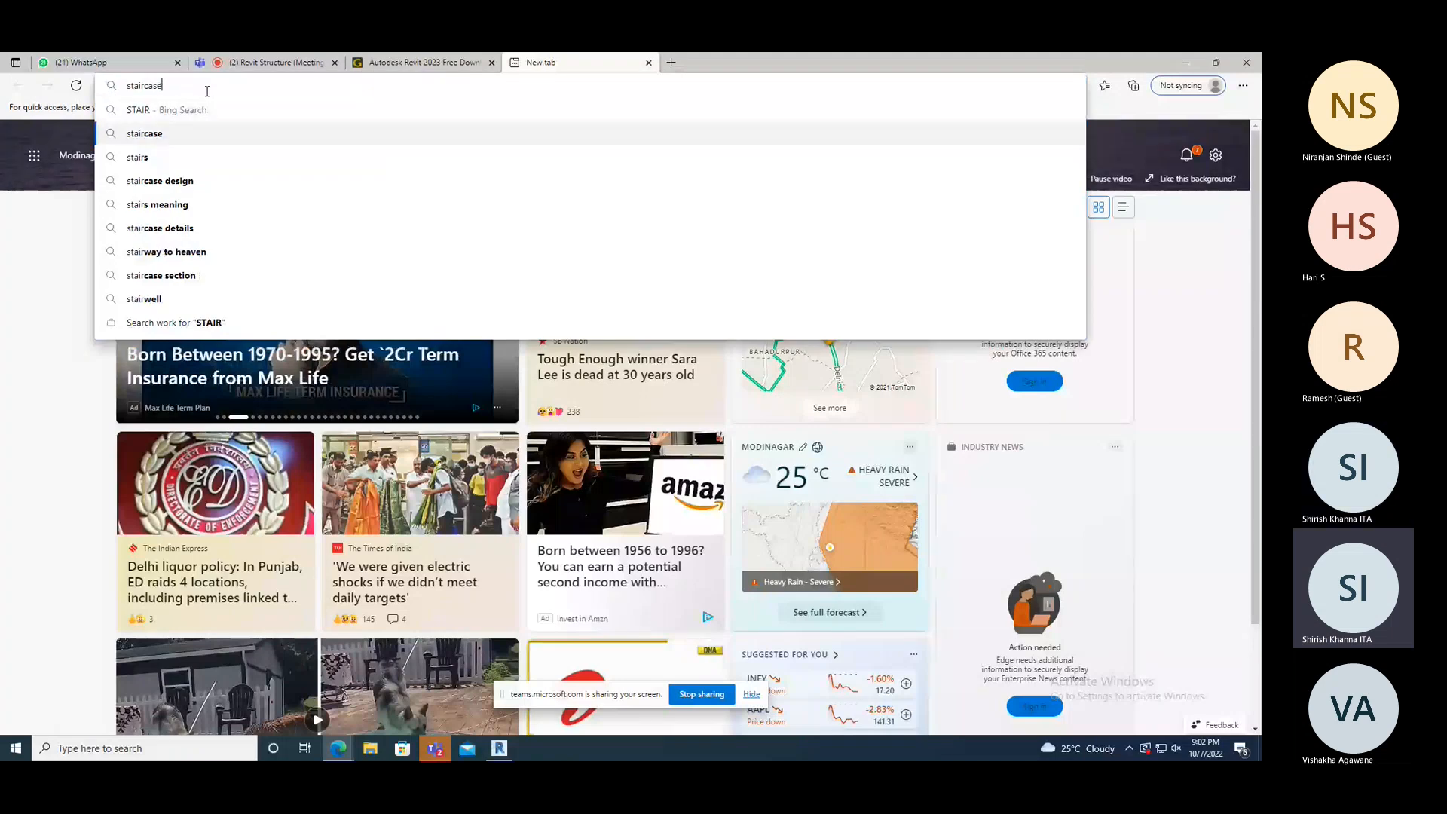
pyautogui.write('RE')
pyautogui.press('Down')
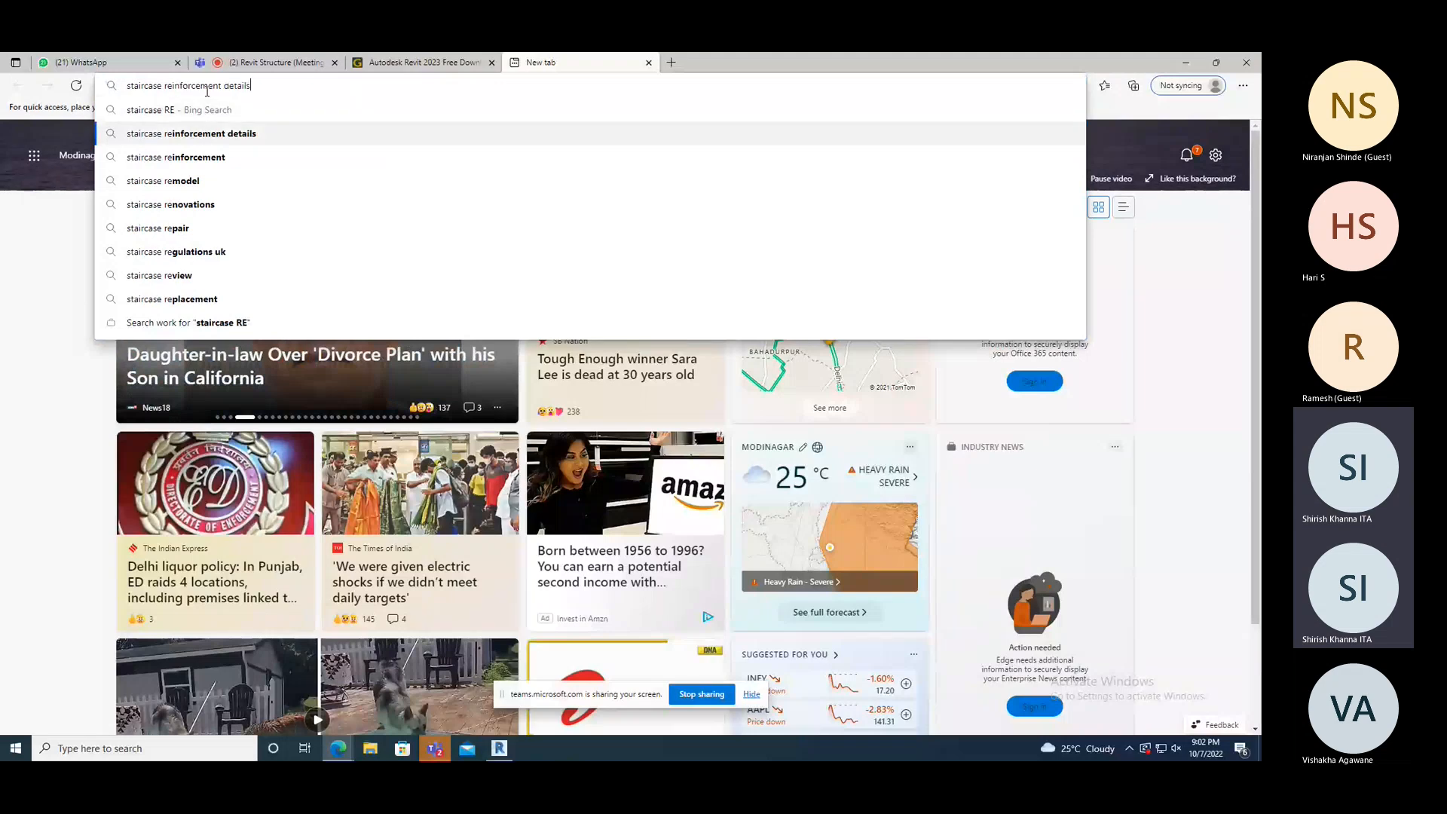
pyautogui.press('Down')
pyautogui.press('Return')
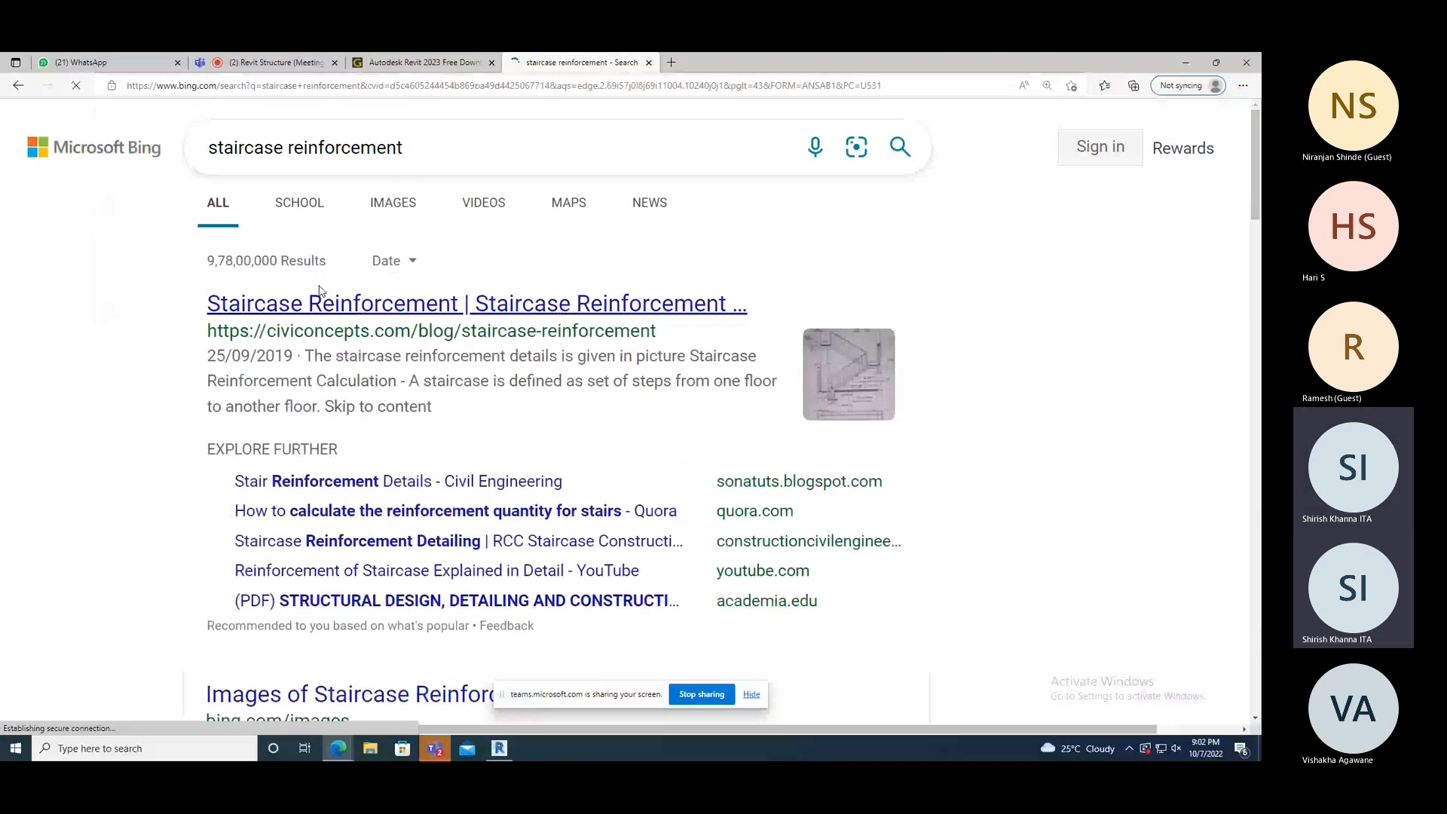
pyautogui.click(407, 210)
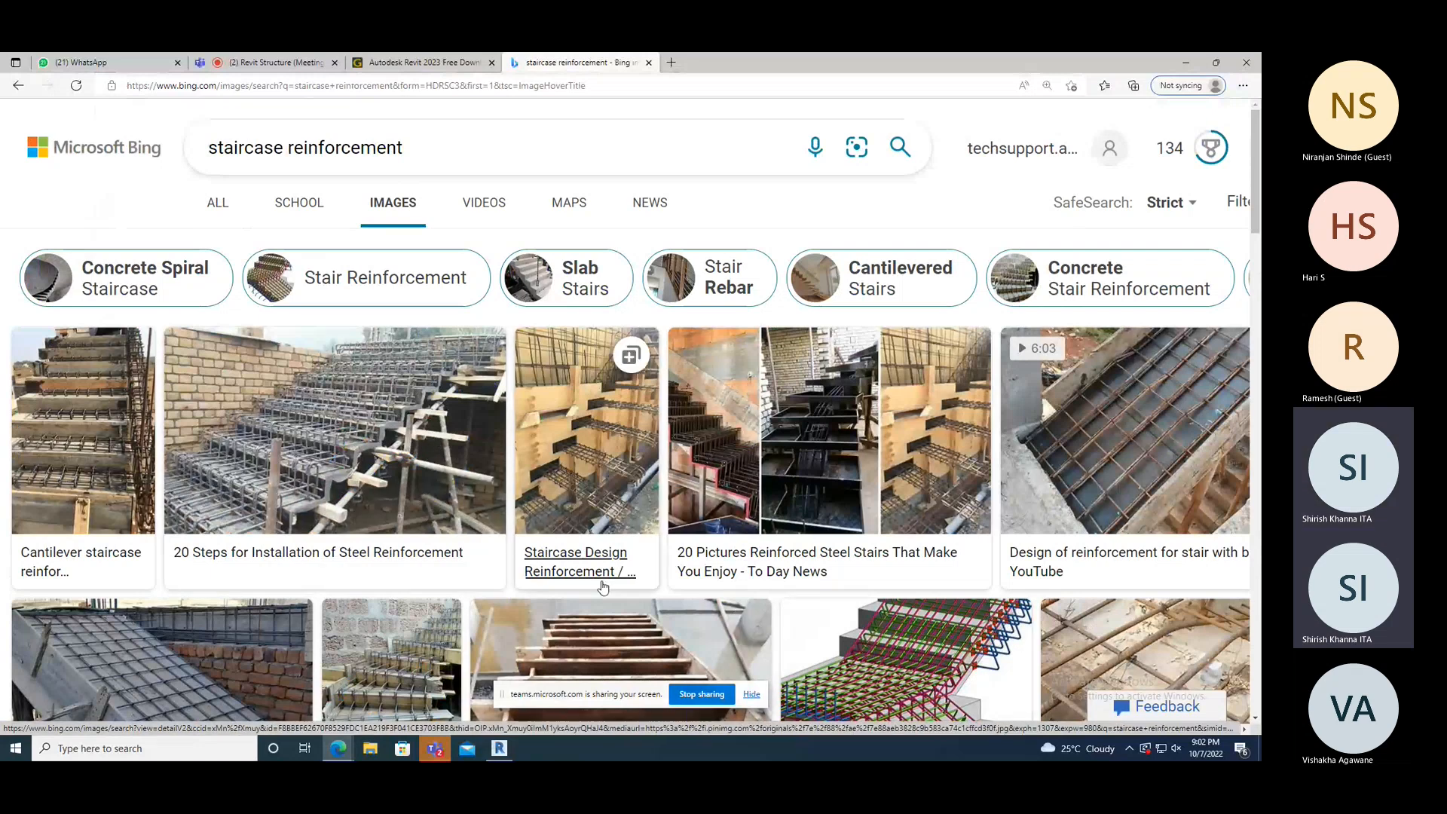
# - Browse the staircase reinforcement images, viewing the concrete stair formwork photo, its related pictures and the winder stair photo
pyautogui.scroll(-1, 698, 591)
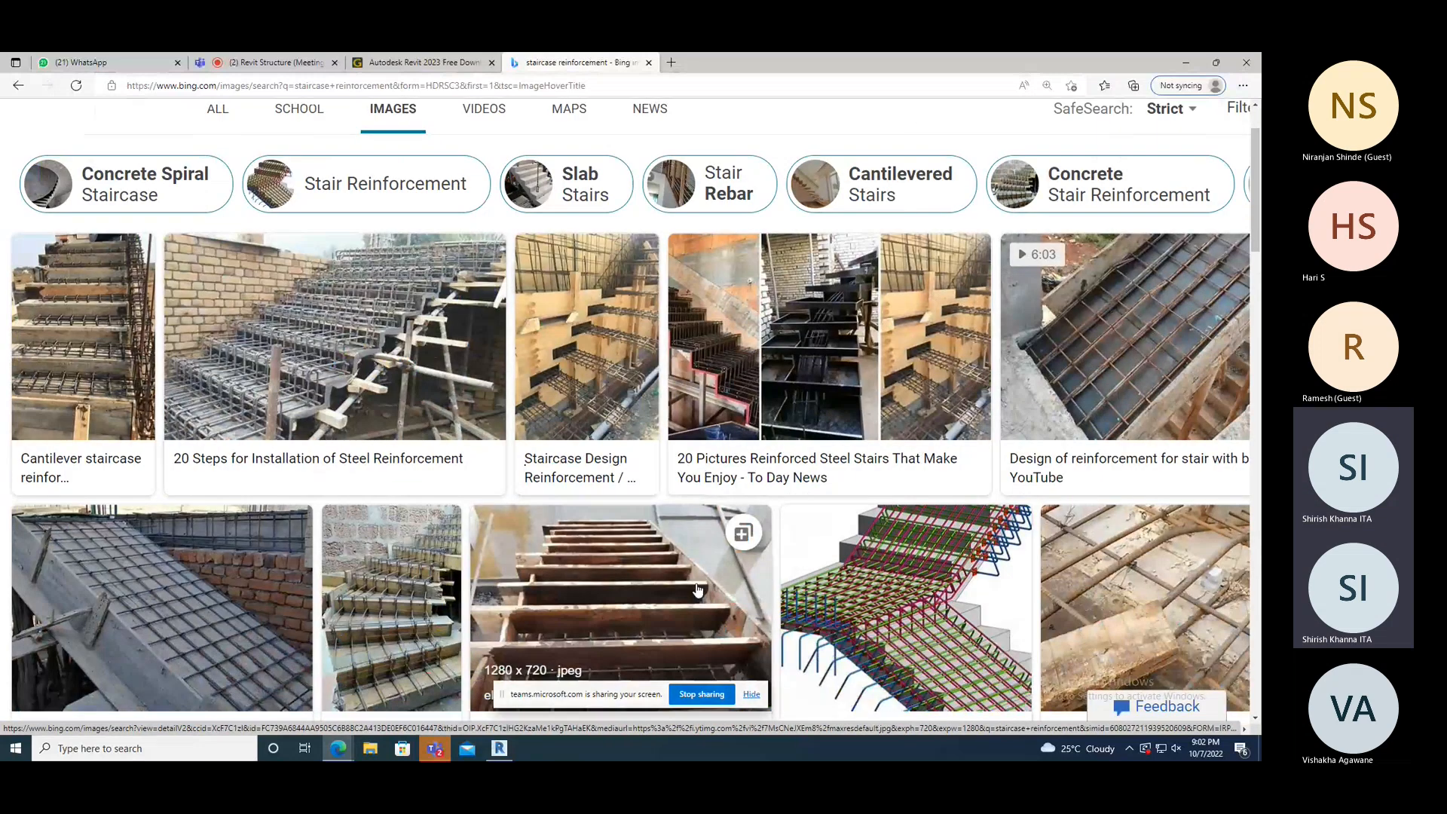
pyautogui.scroll(-2, 698, 591)
pyautogui.scroll(-1, 906, 450)
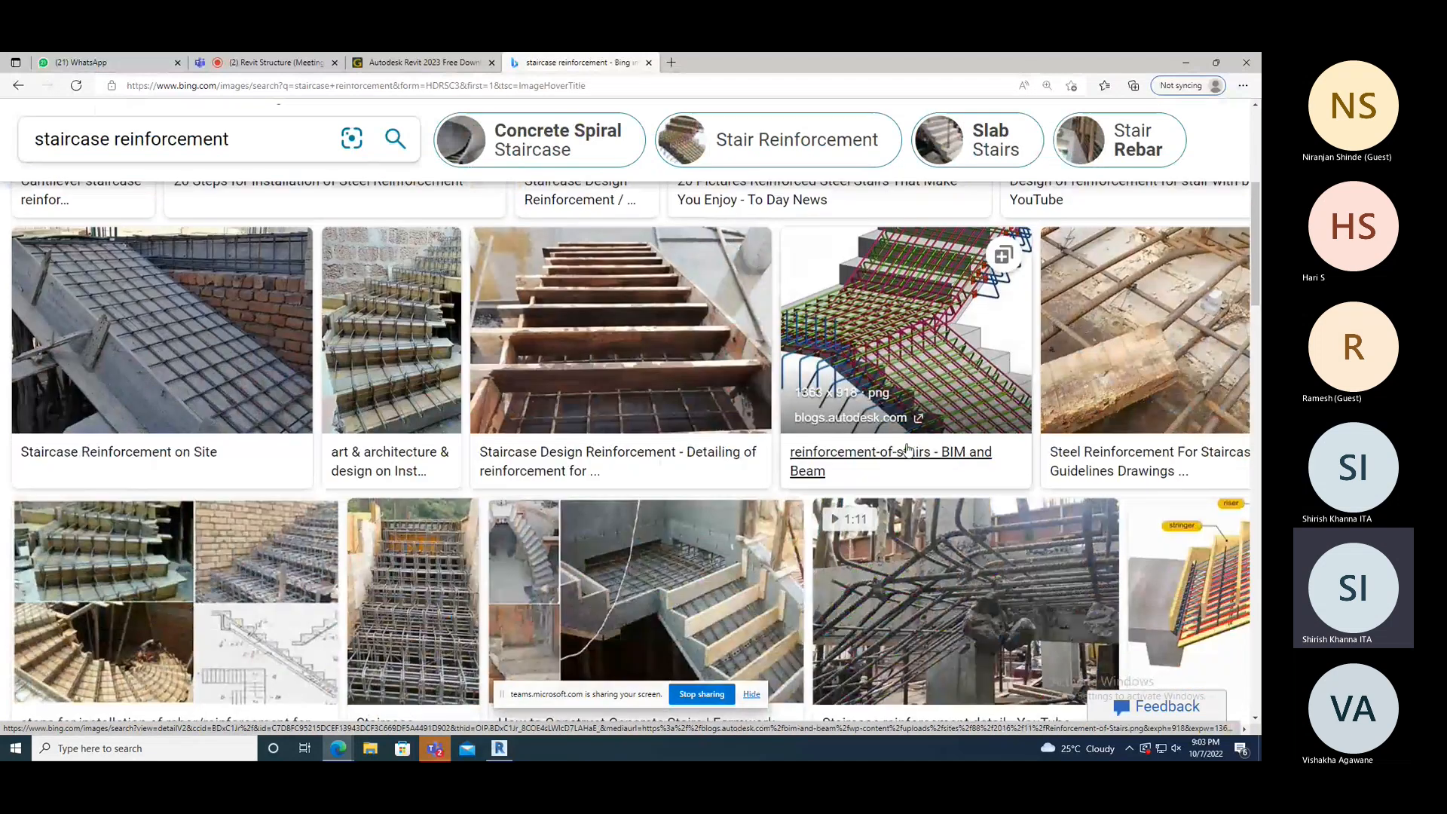
pyautogui.scroll(-1, 907, 450)
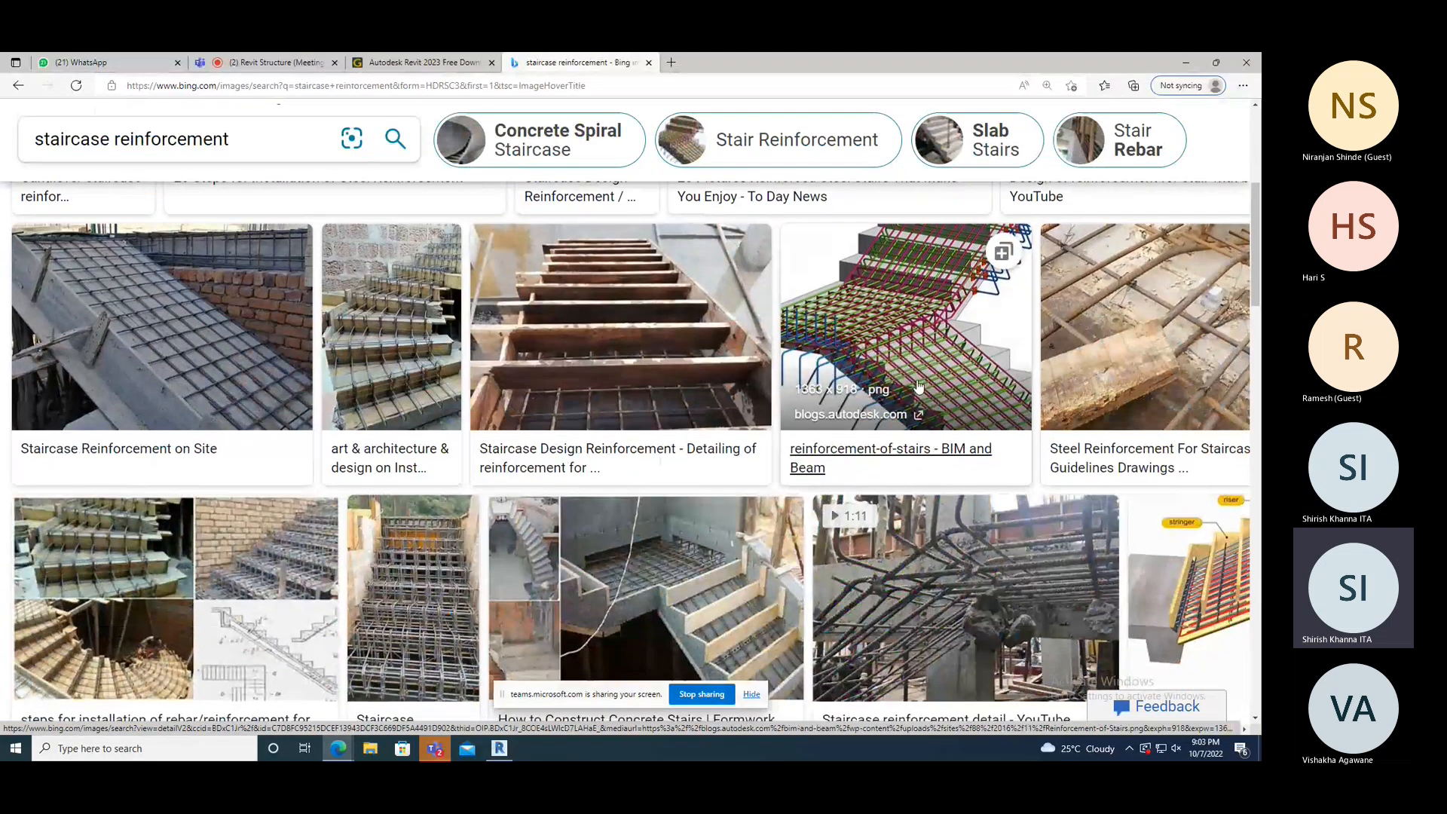
pyautogui.click(676, 569)
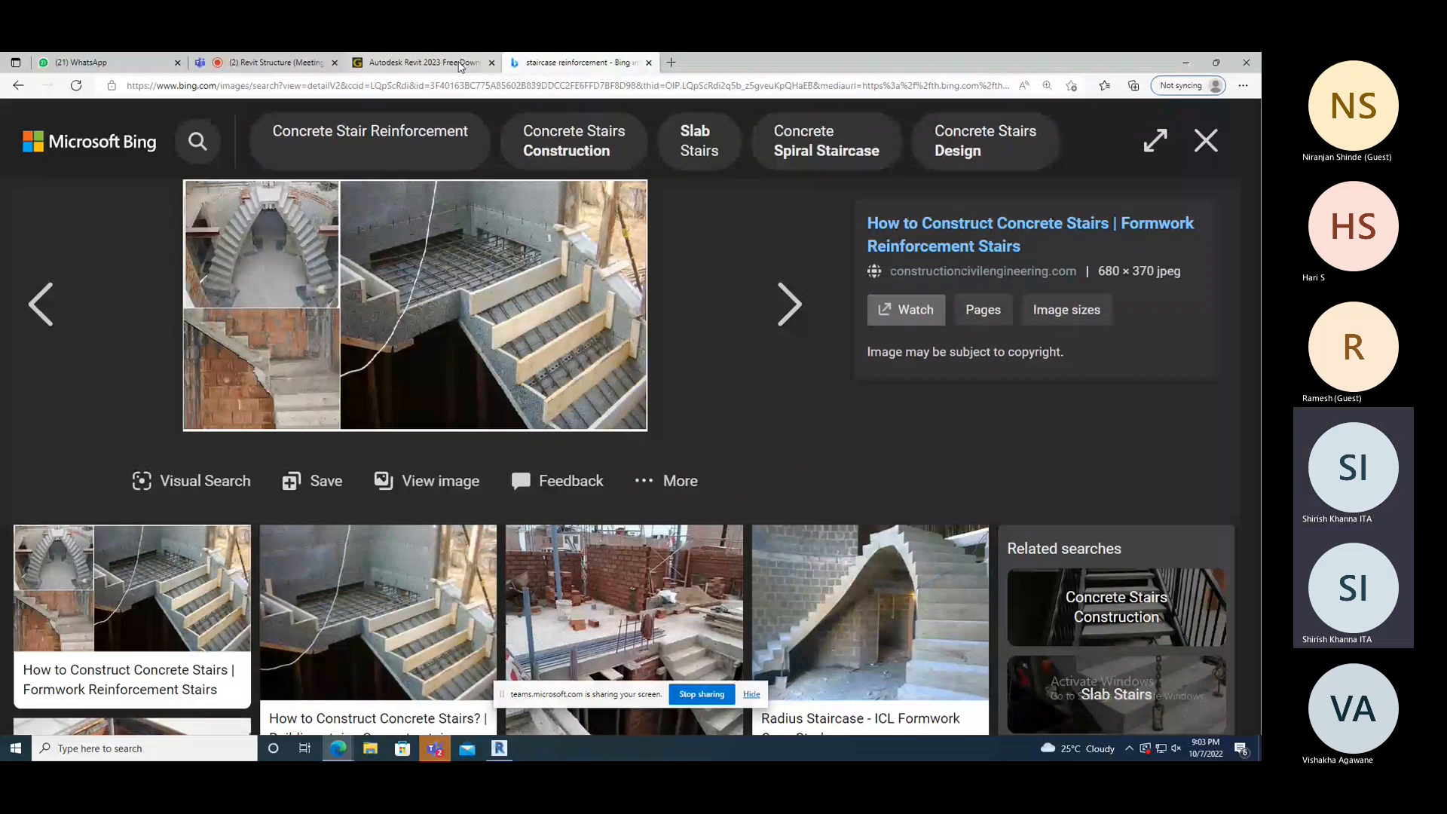
pyautogui.scroll(-1, 639, 468)
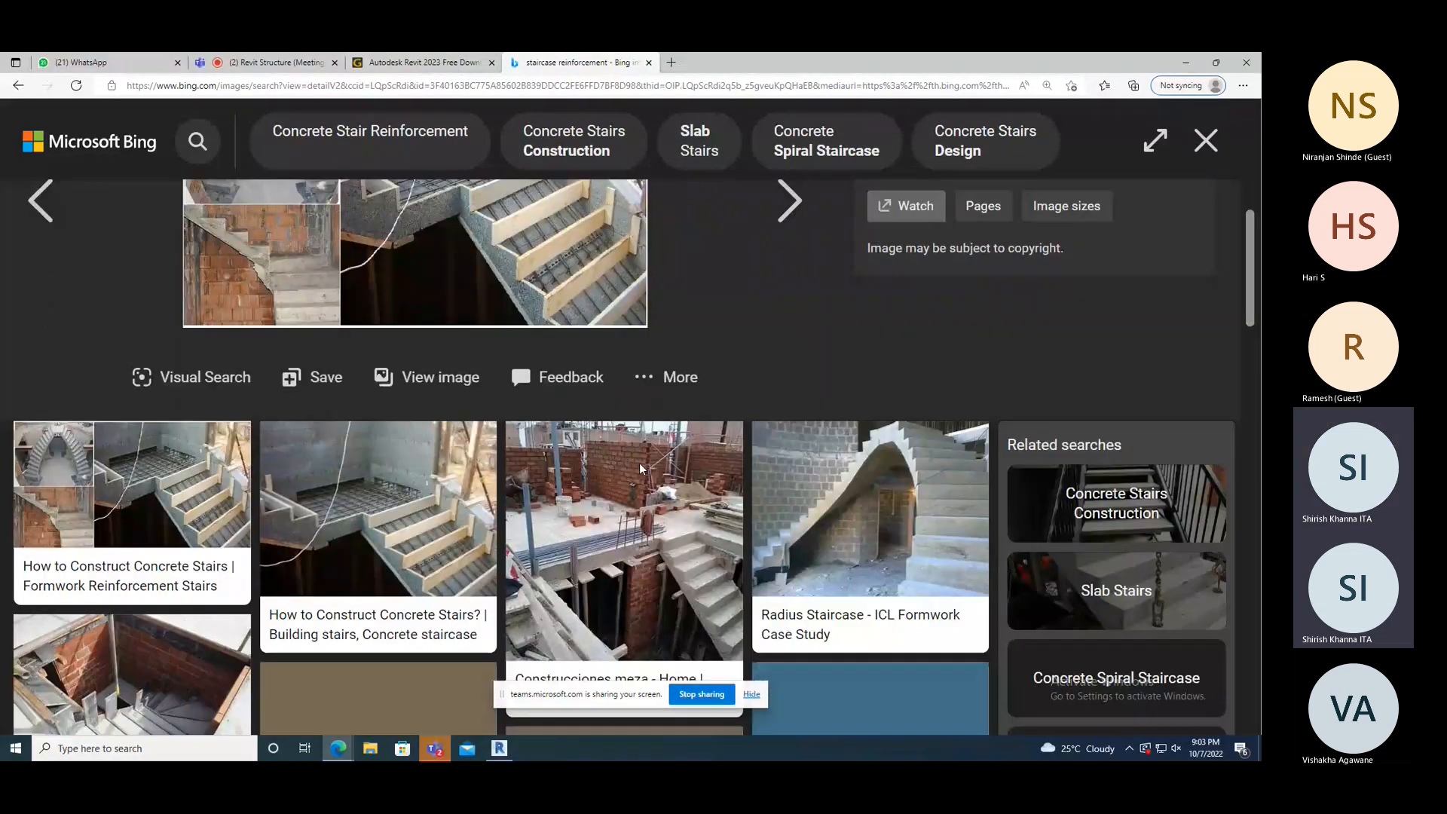
pyautogui.scroll(-8, 639, 463)
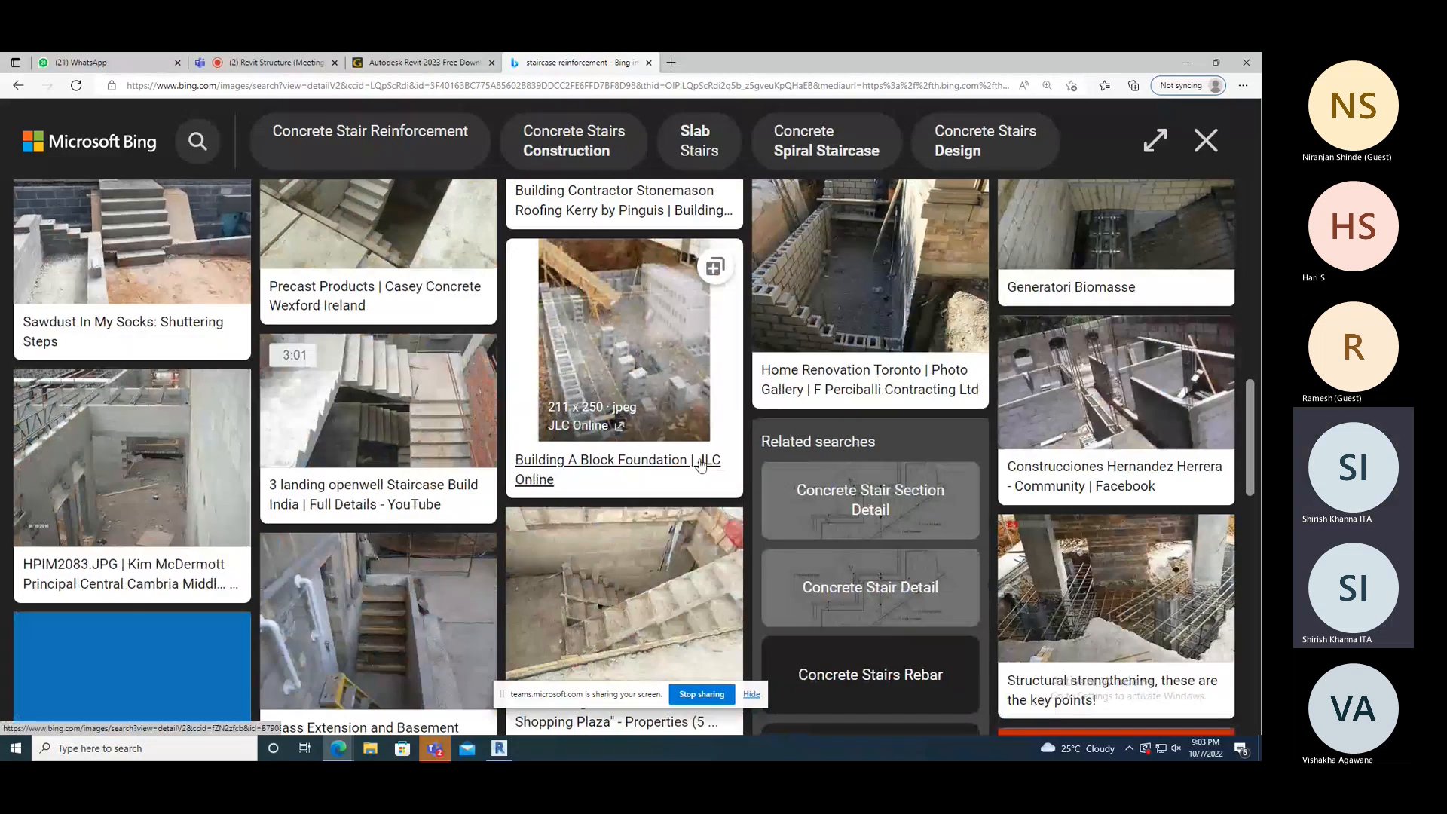
pyautogui.scroll(-3, 701, 463)
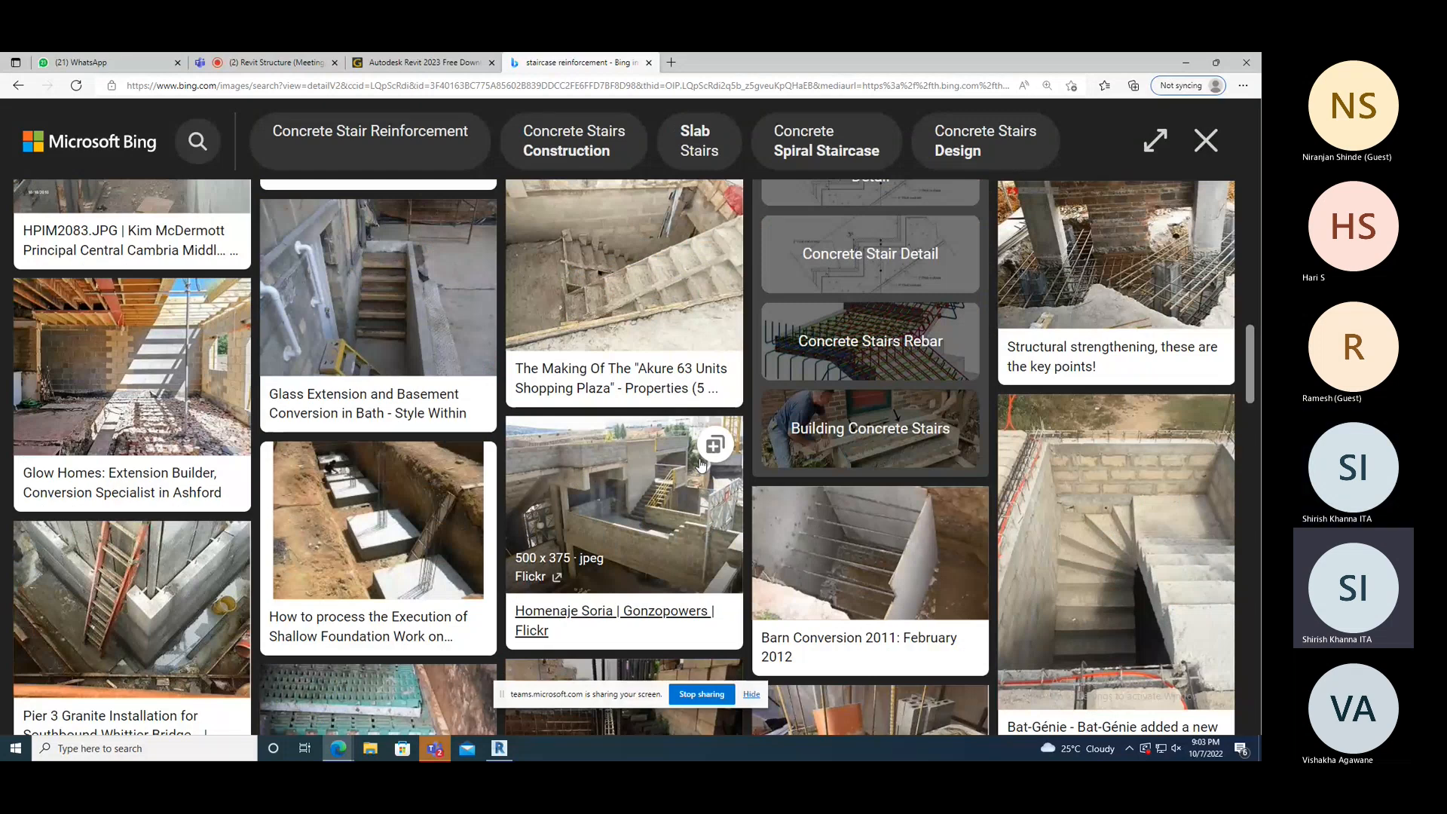
pyautogui.click(1115, 550)
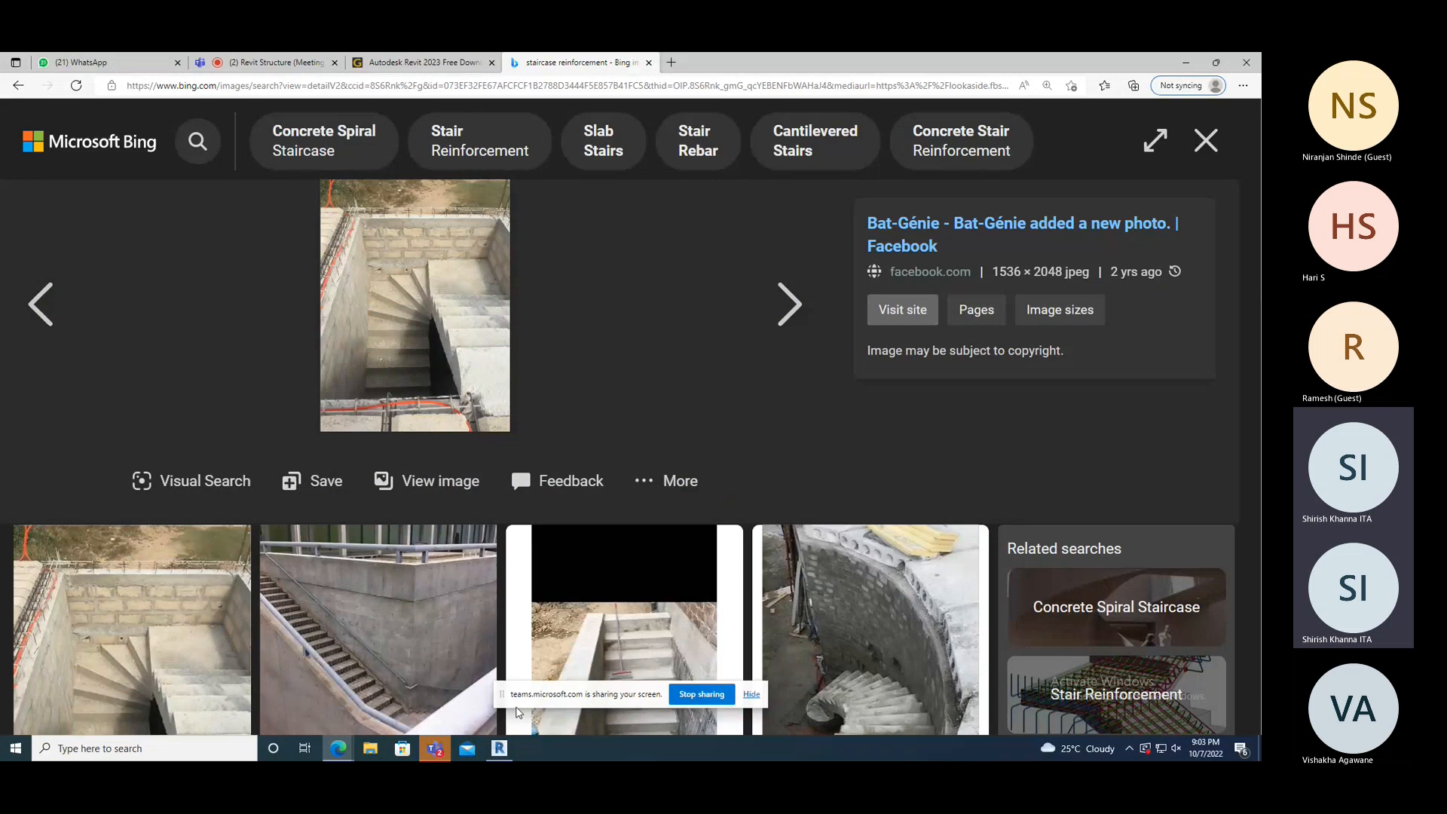
# - Switch back to Revit and open the Level 1 structural plan
pyautogui.click(499, 748)
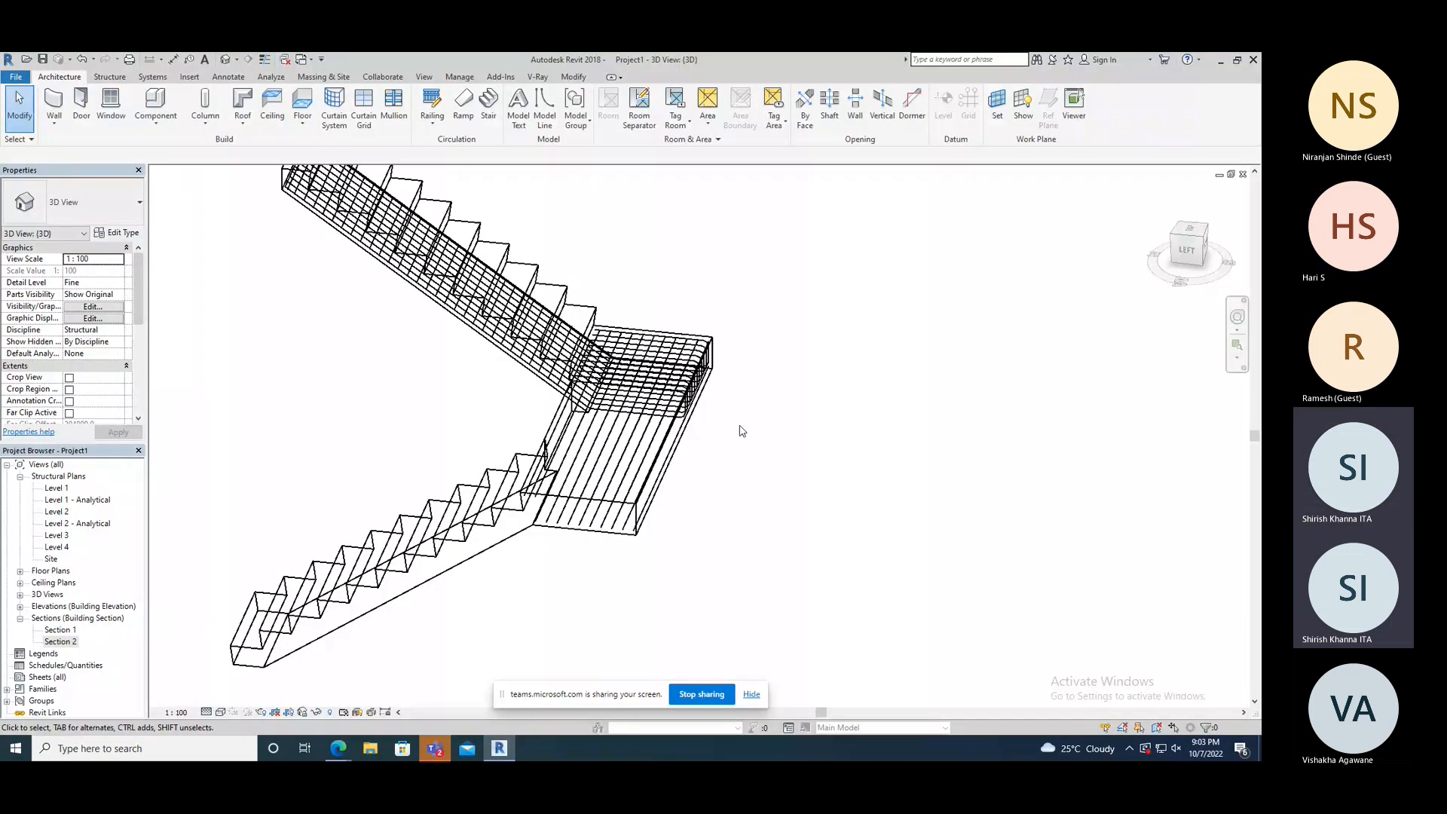
pyautogui.scroll(-2, 673, 422)
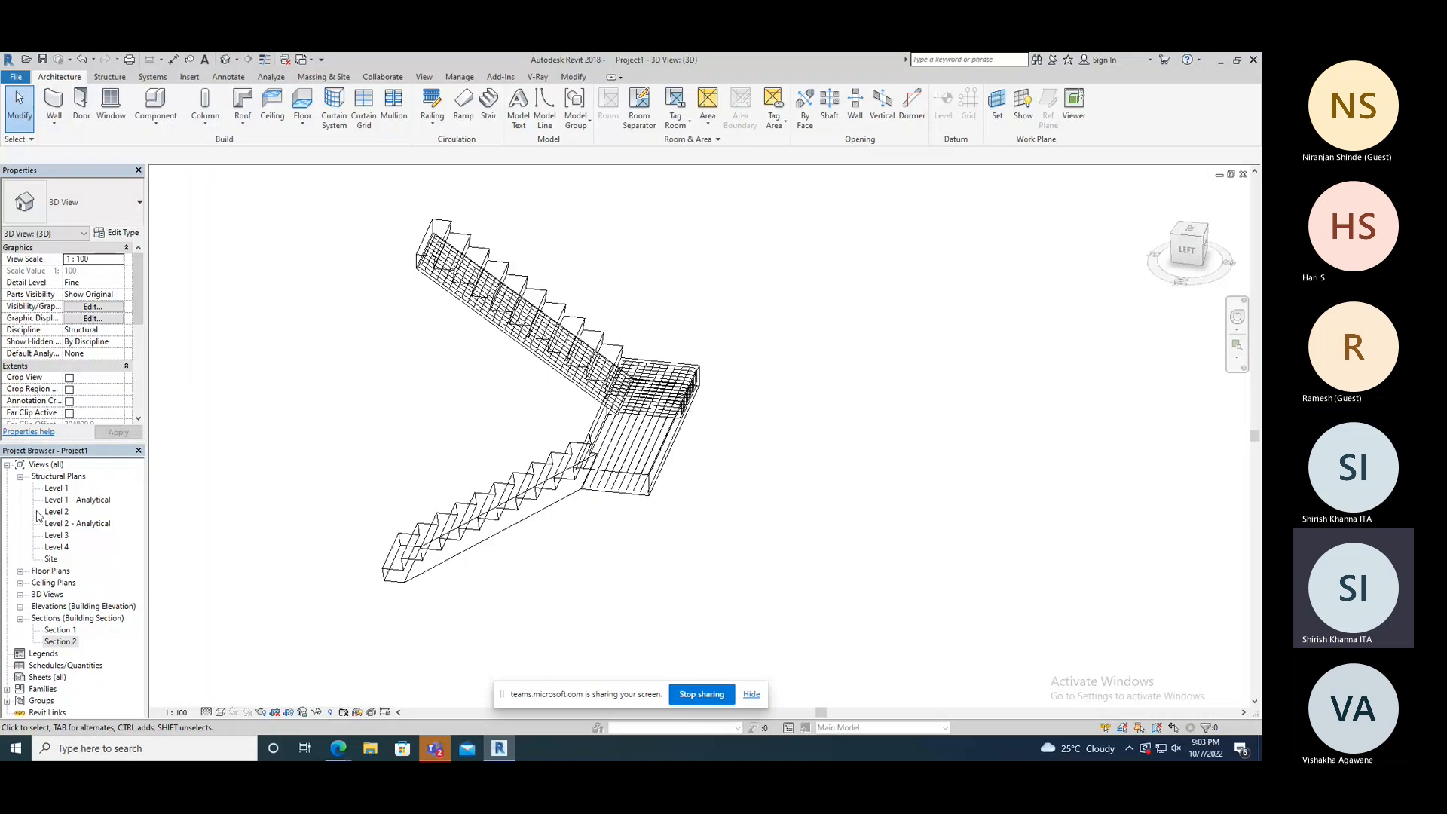
pyautogui.doubleClick(56, 487)
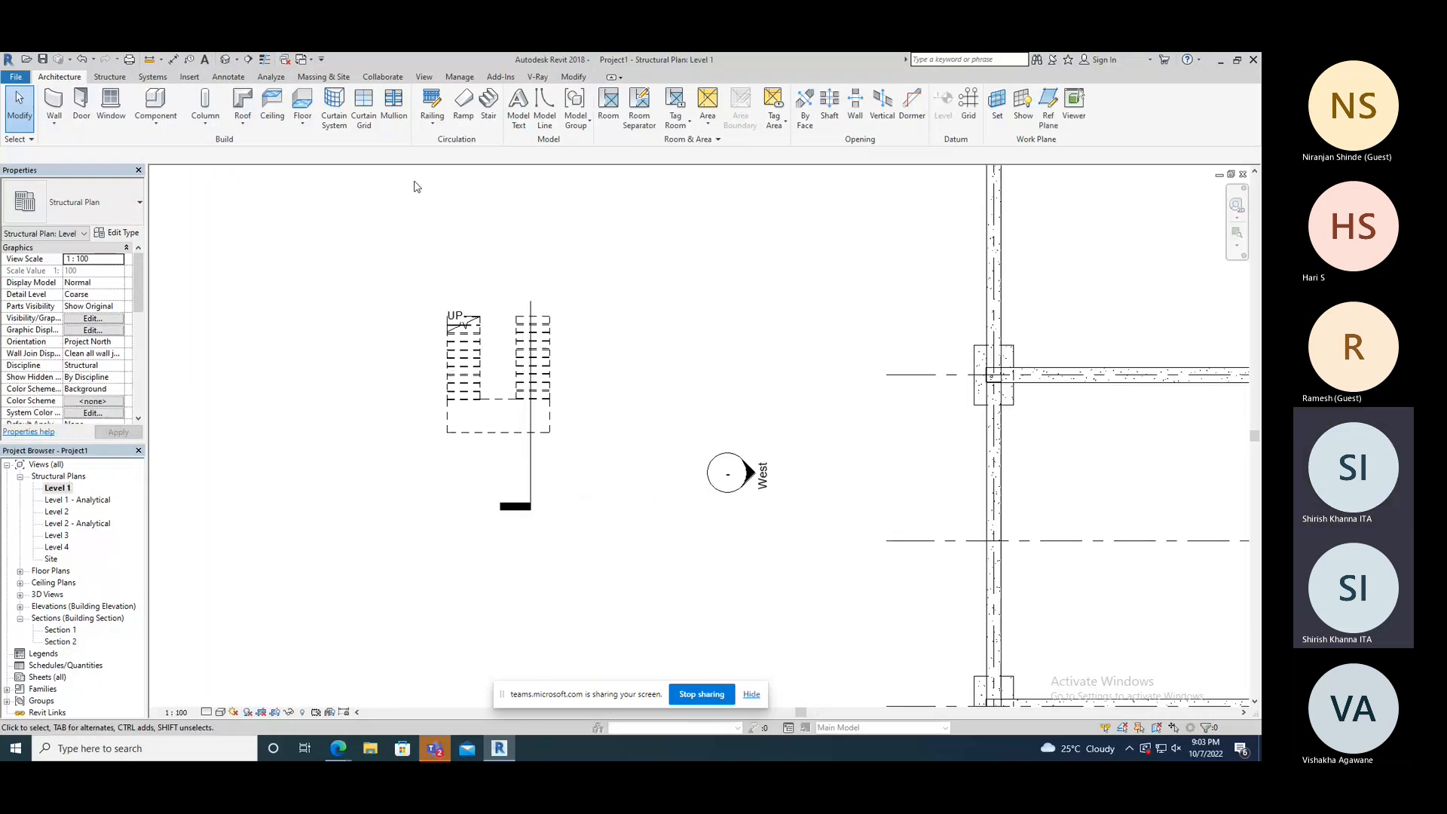
pyautogui.click(487, 112)
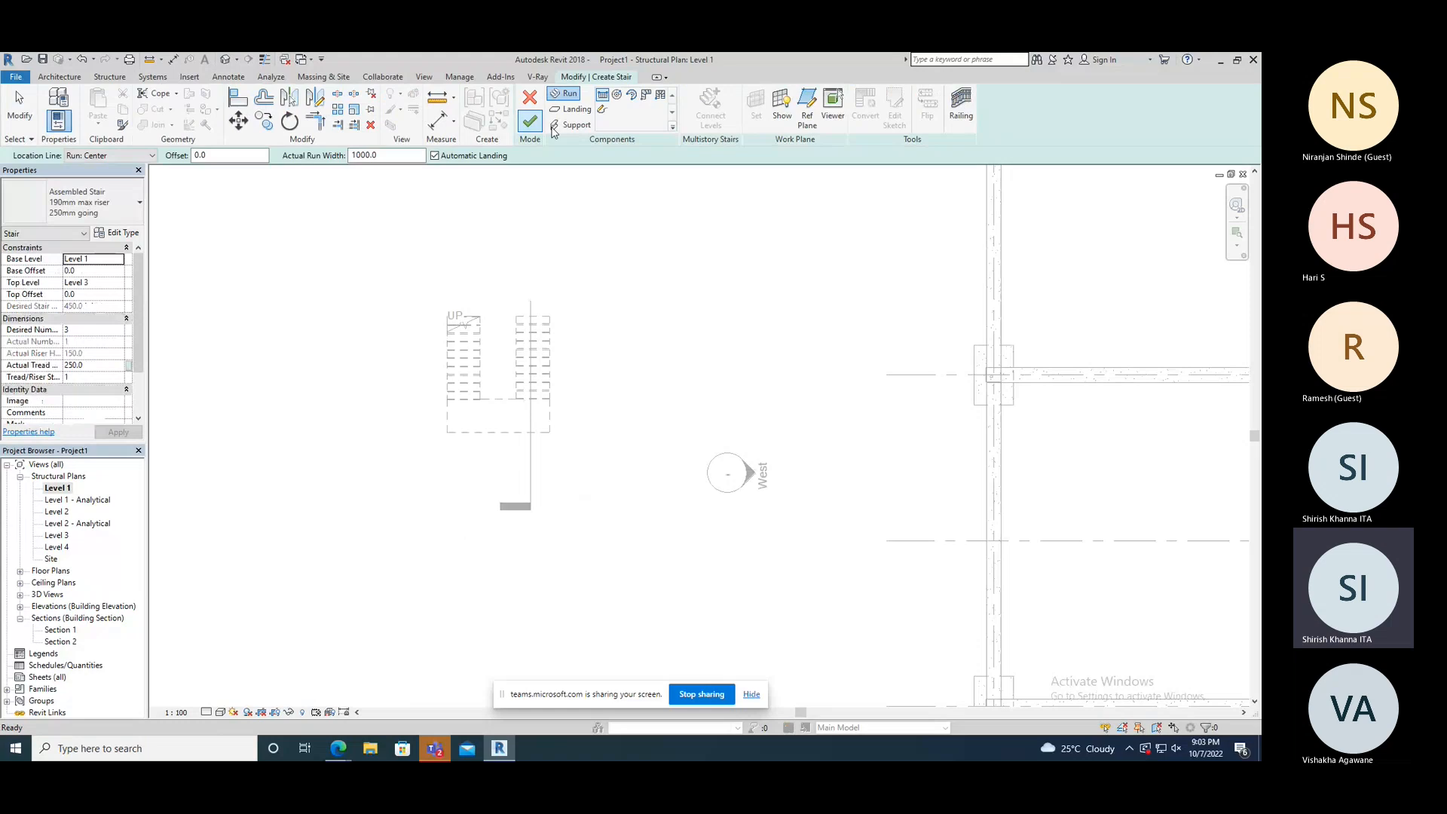
pyautogui.click(646, 98)
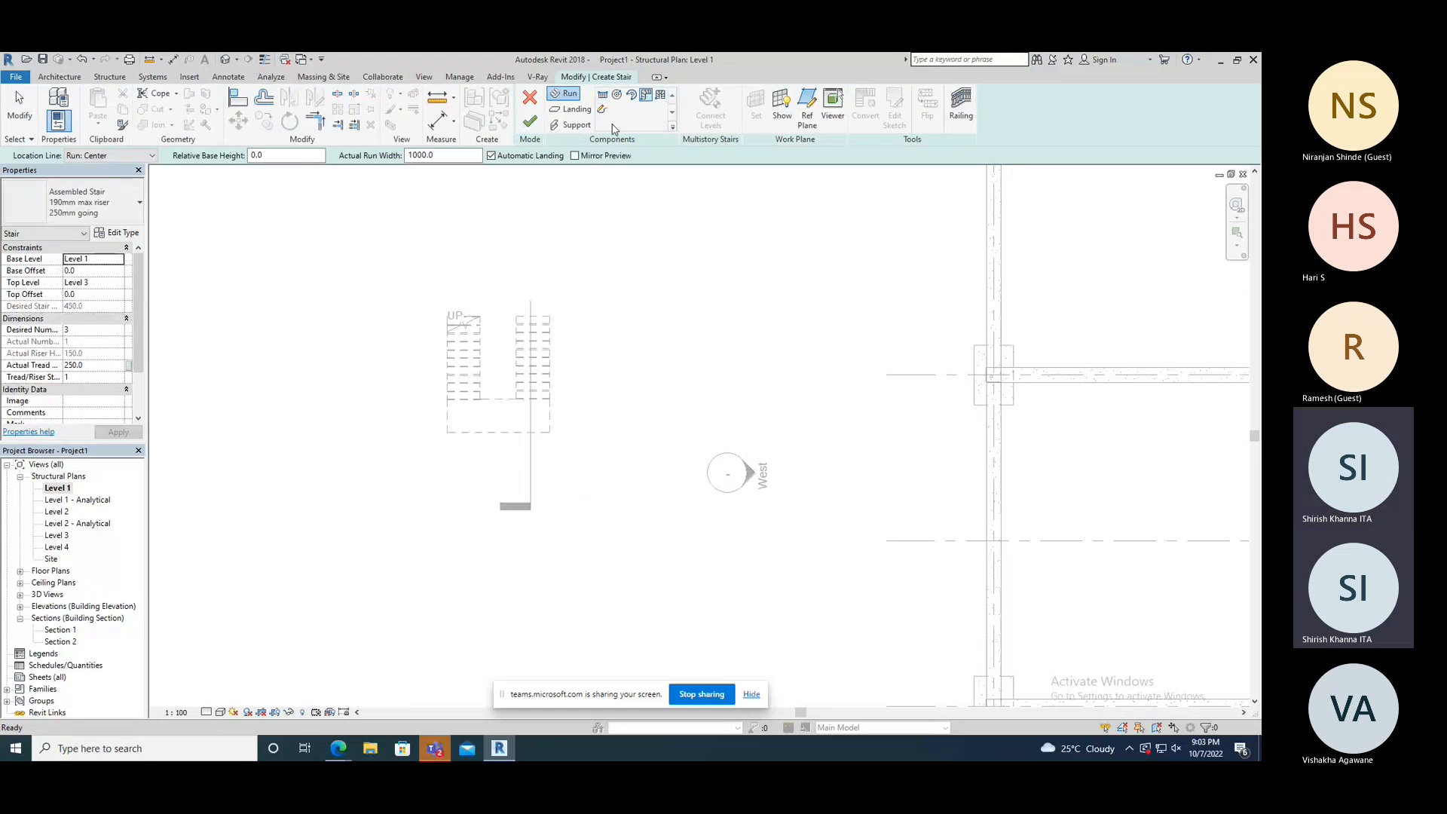
pyautogui.click(532, 123)
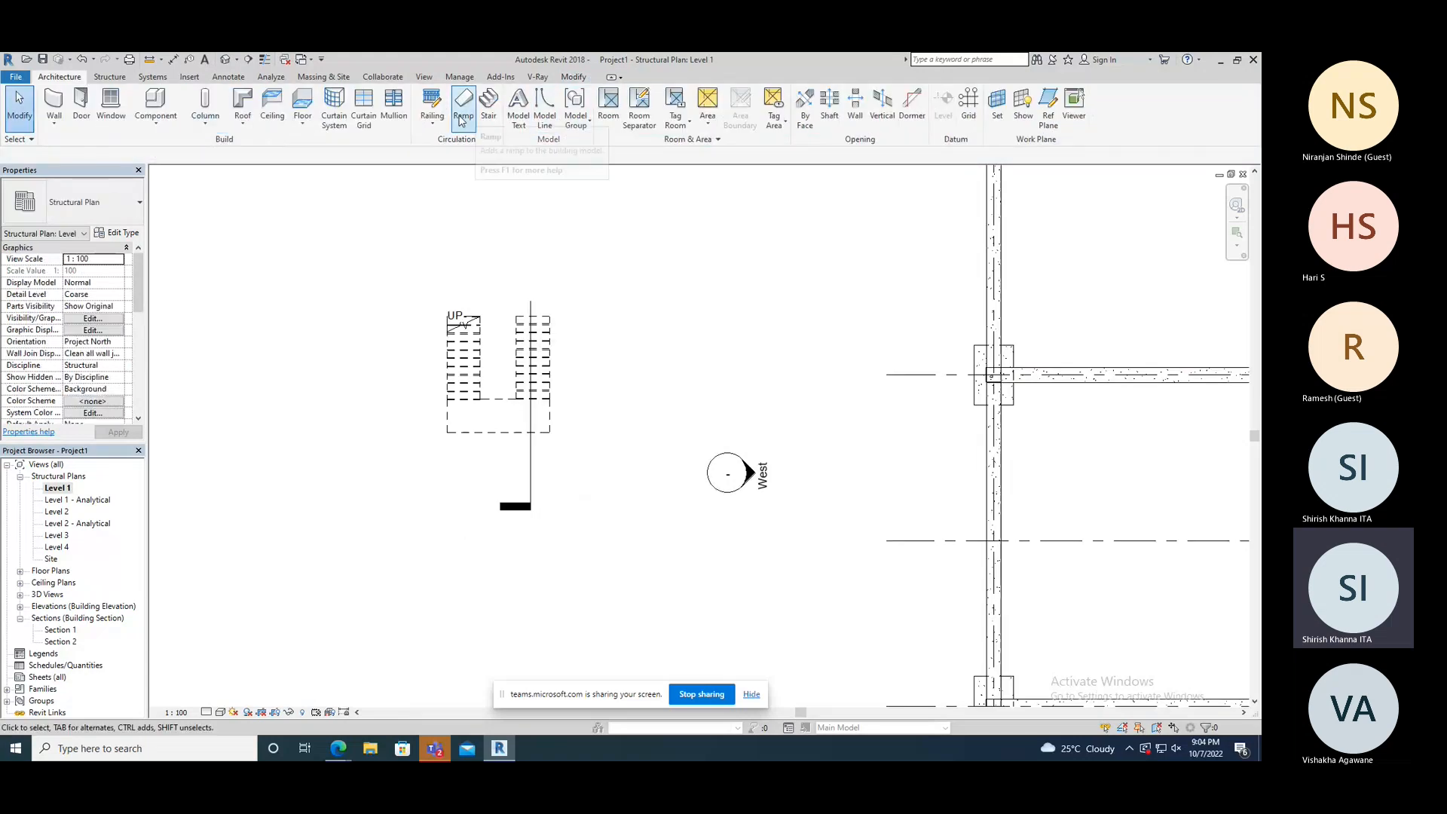
# - Start a new stair and try to place an L-Shape Winder run near the existing U-shaped stair in plan
pyautogui.click(489, 113)
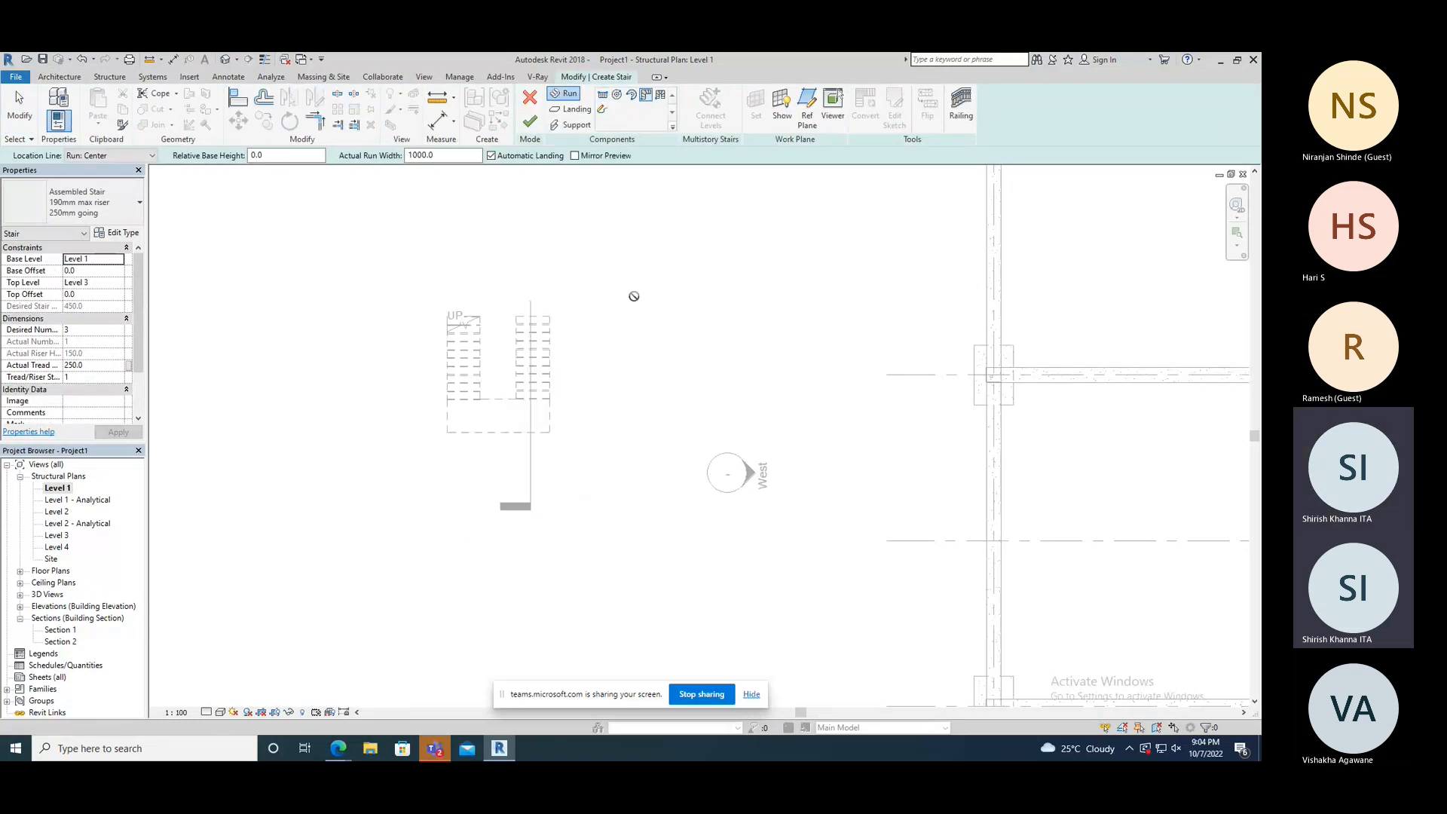
pyautogui.scroll(-2, 437, 310)
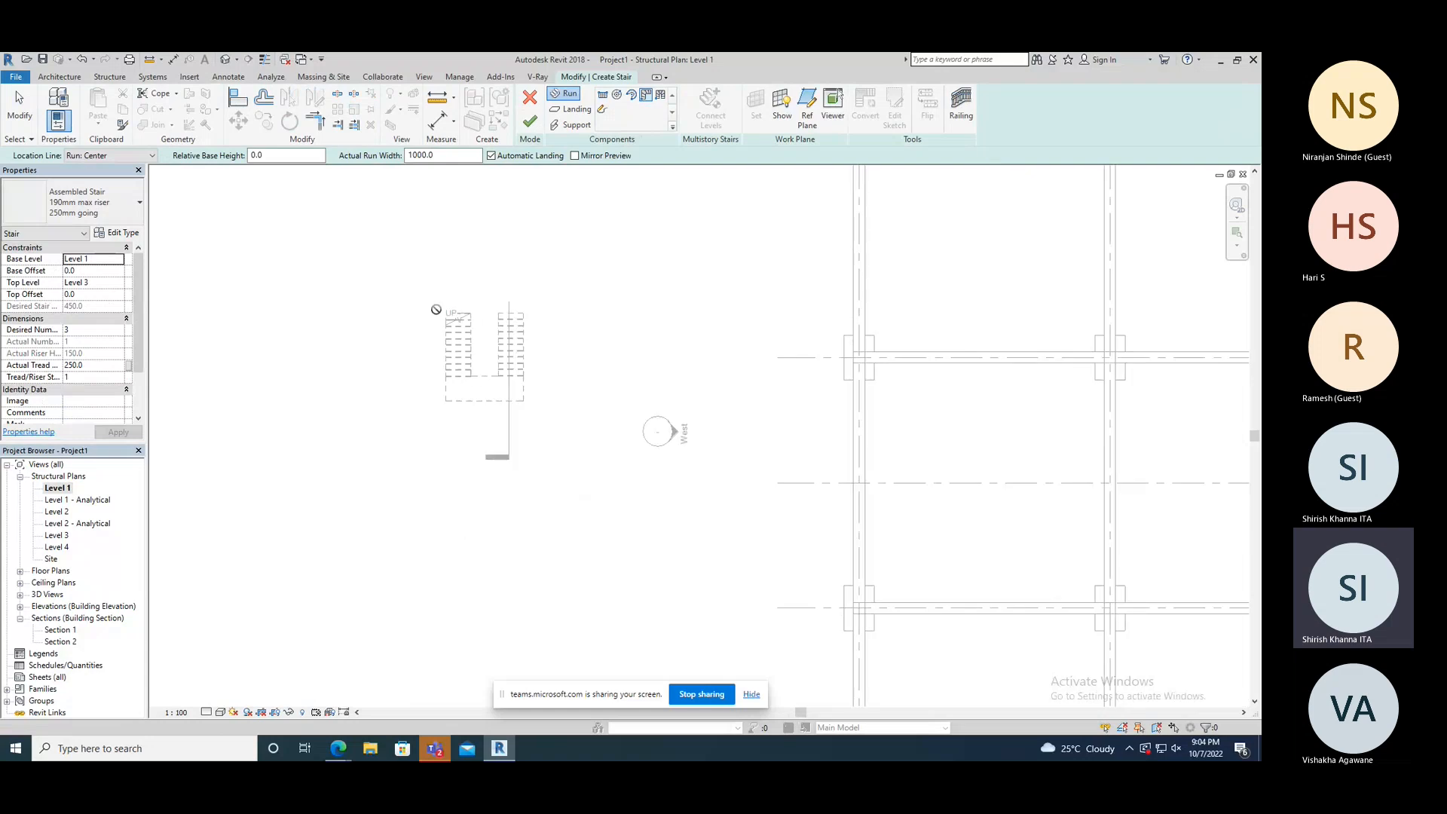
pyautogui.click(543, 276)
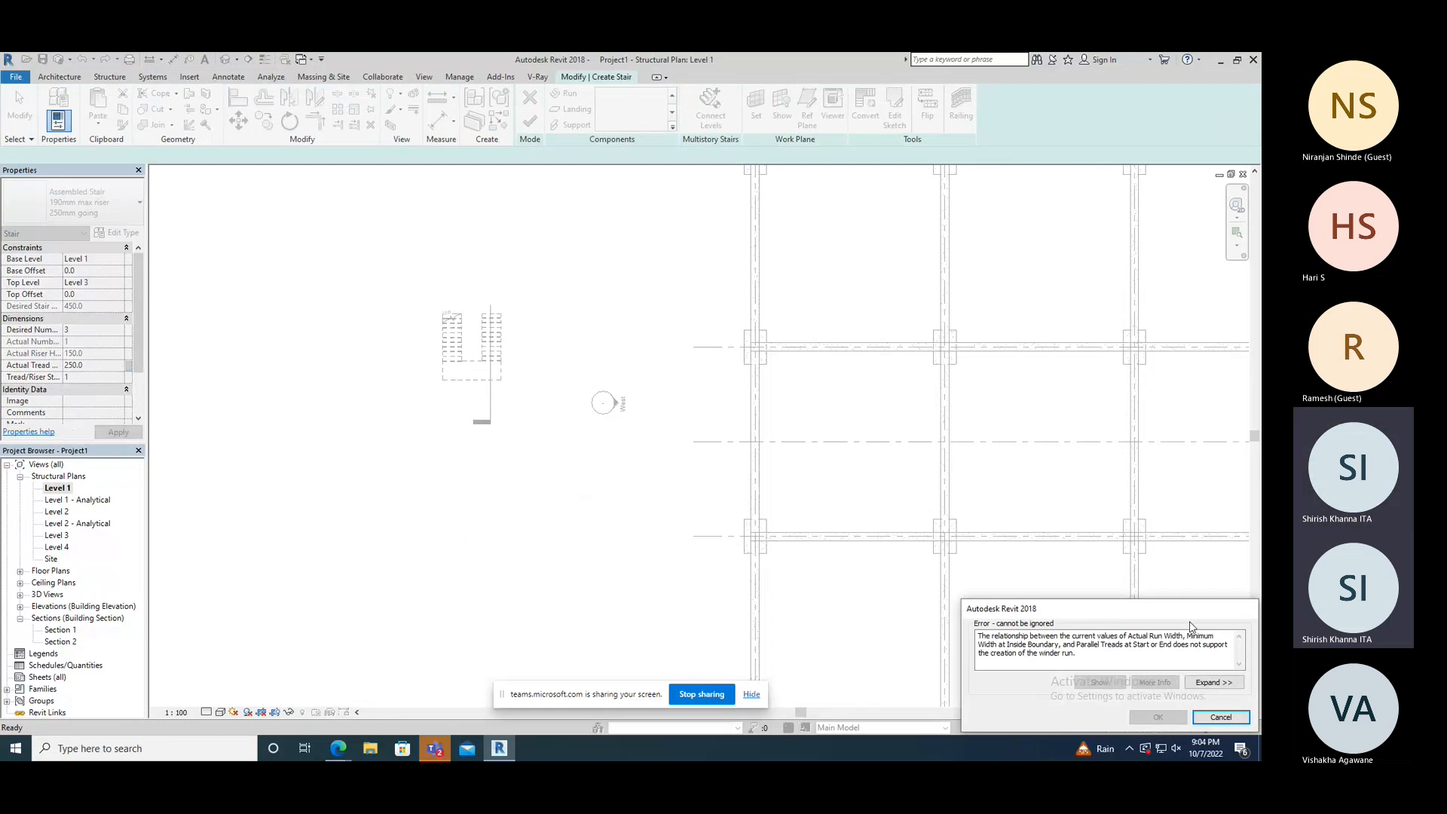
pyautogui.click(1221, 717)
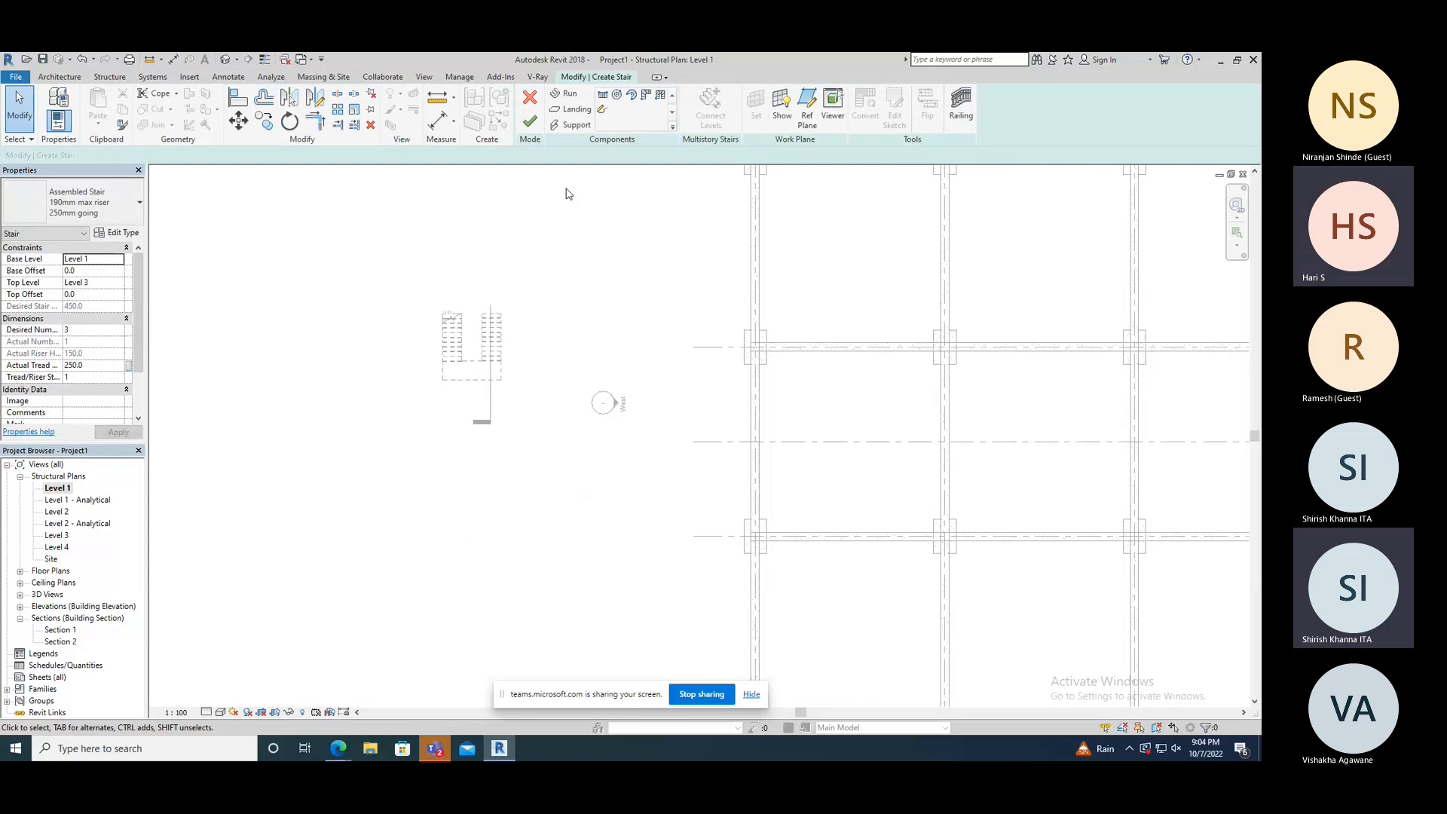
# - Place an L-Shape Winder run above and left of the existing U-shaped stair, with the top level set to Level 2
pyautogui.click(647, 102)
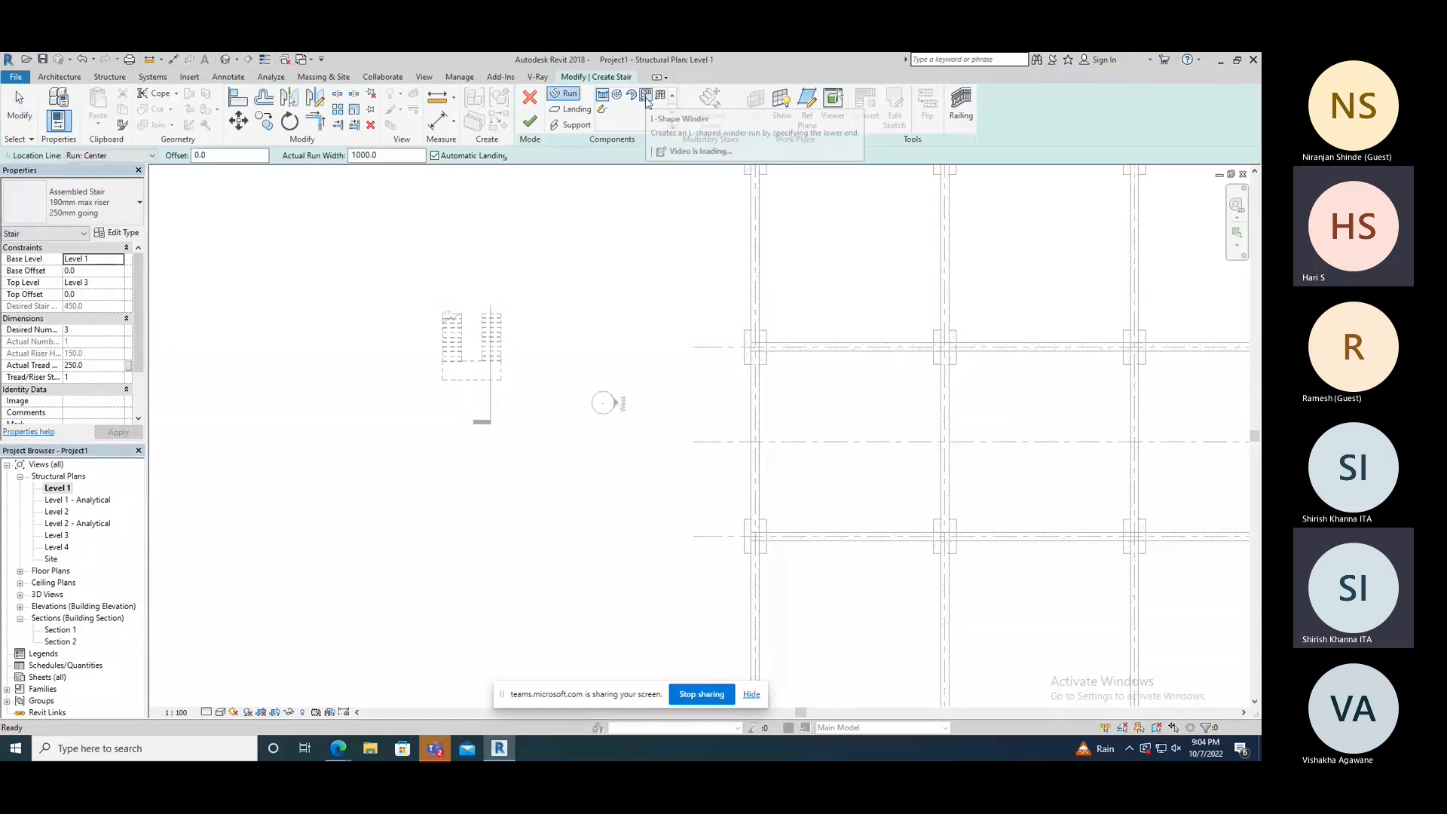
pyautogui.click(647, 102)
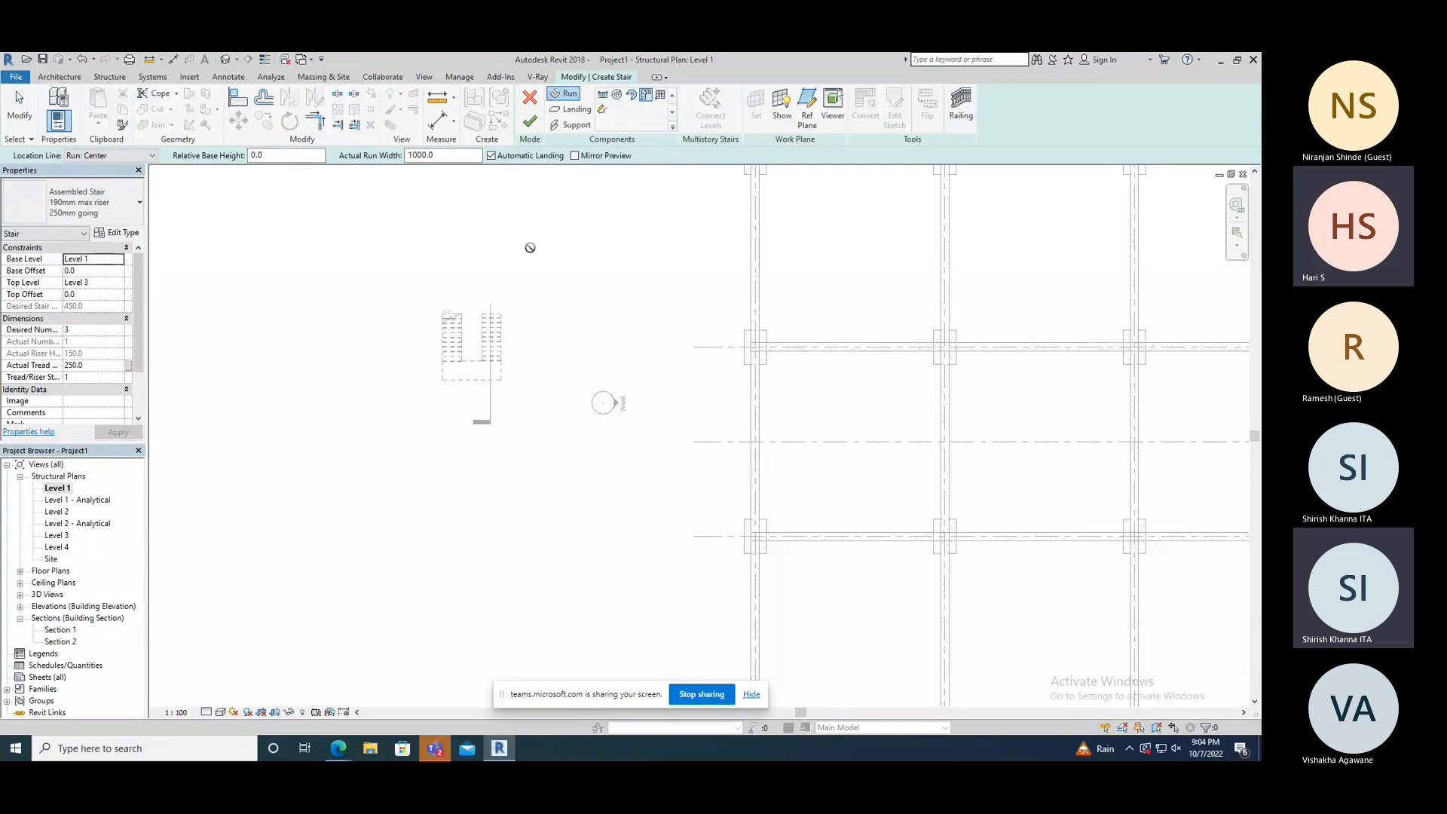
pyautogui.click(115, 285)
pyautogui.click(117, 283)
pyautogui.click(83, 305)
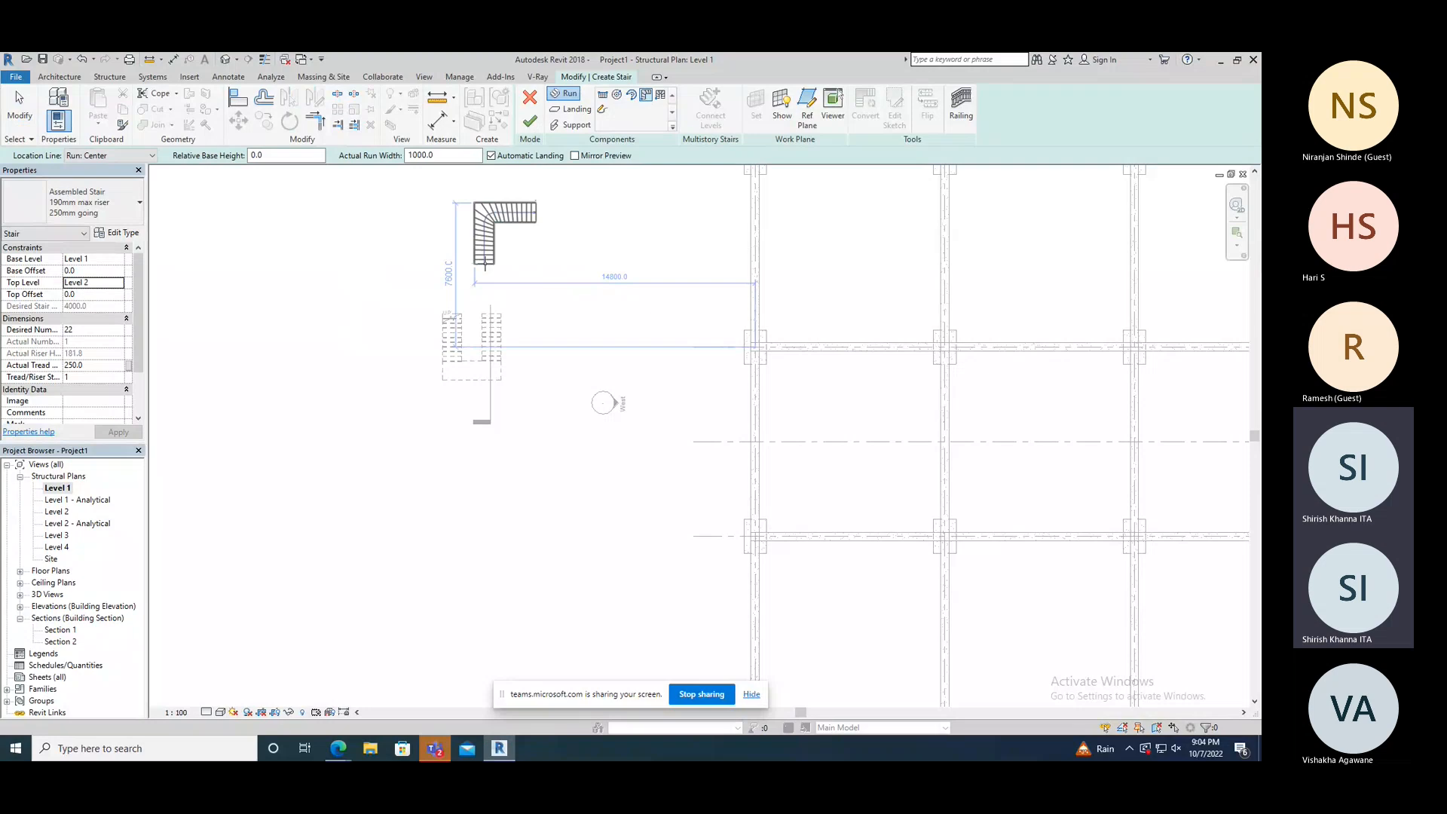
pyautogui.click(327, 239)
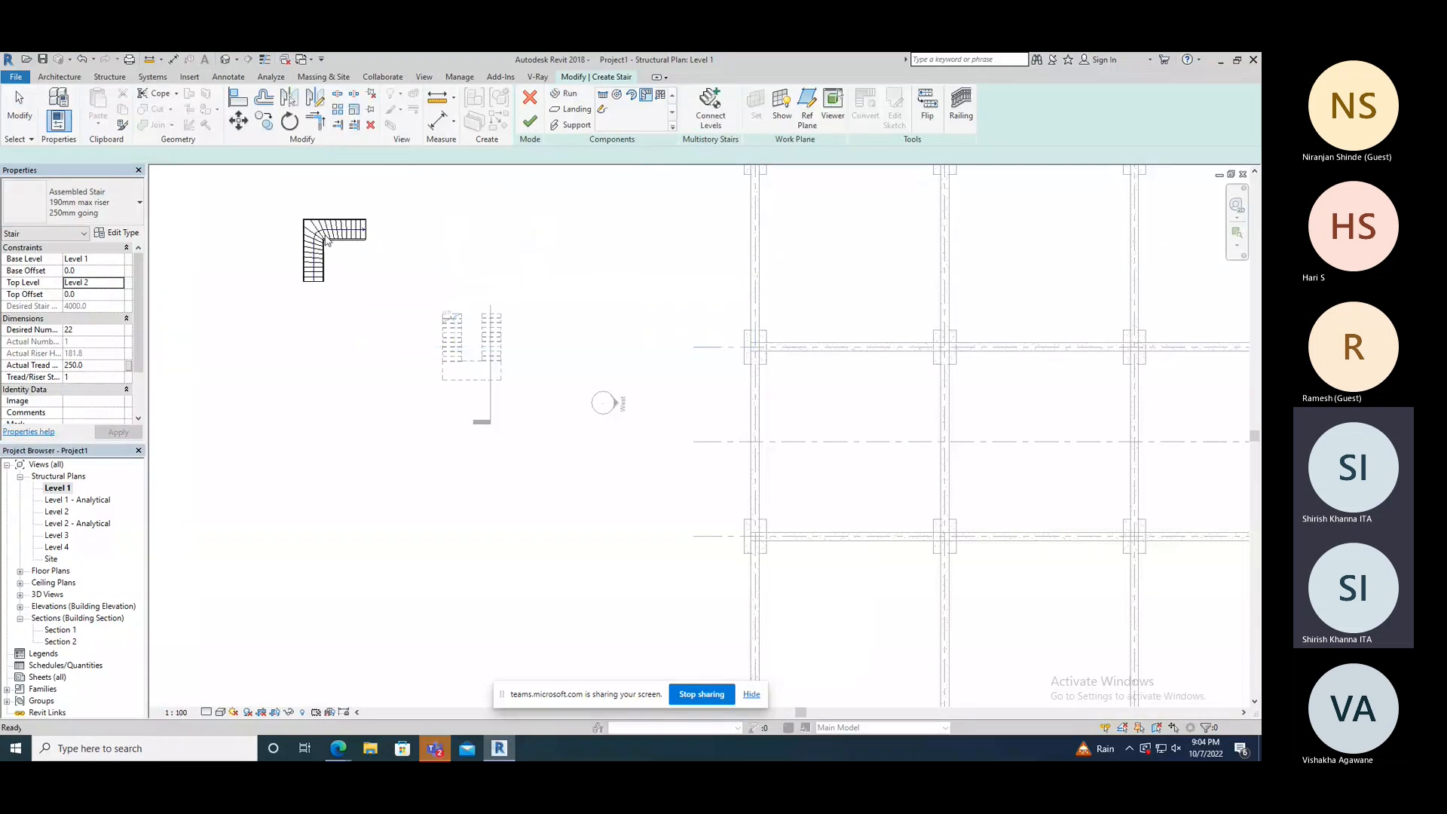
# - Place a U-Shape Winder run above and right of the existing U-shaped stair and finish the stair
pyautogui.click(661, 100)
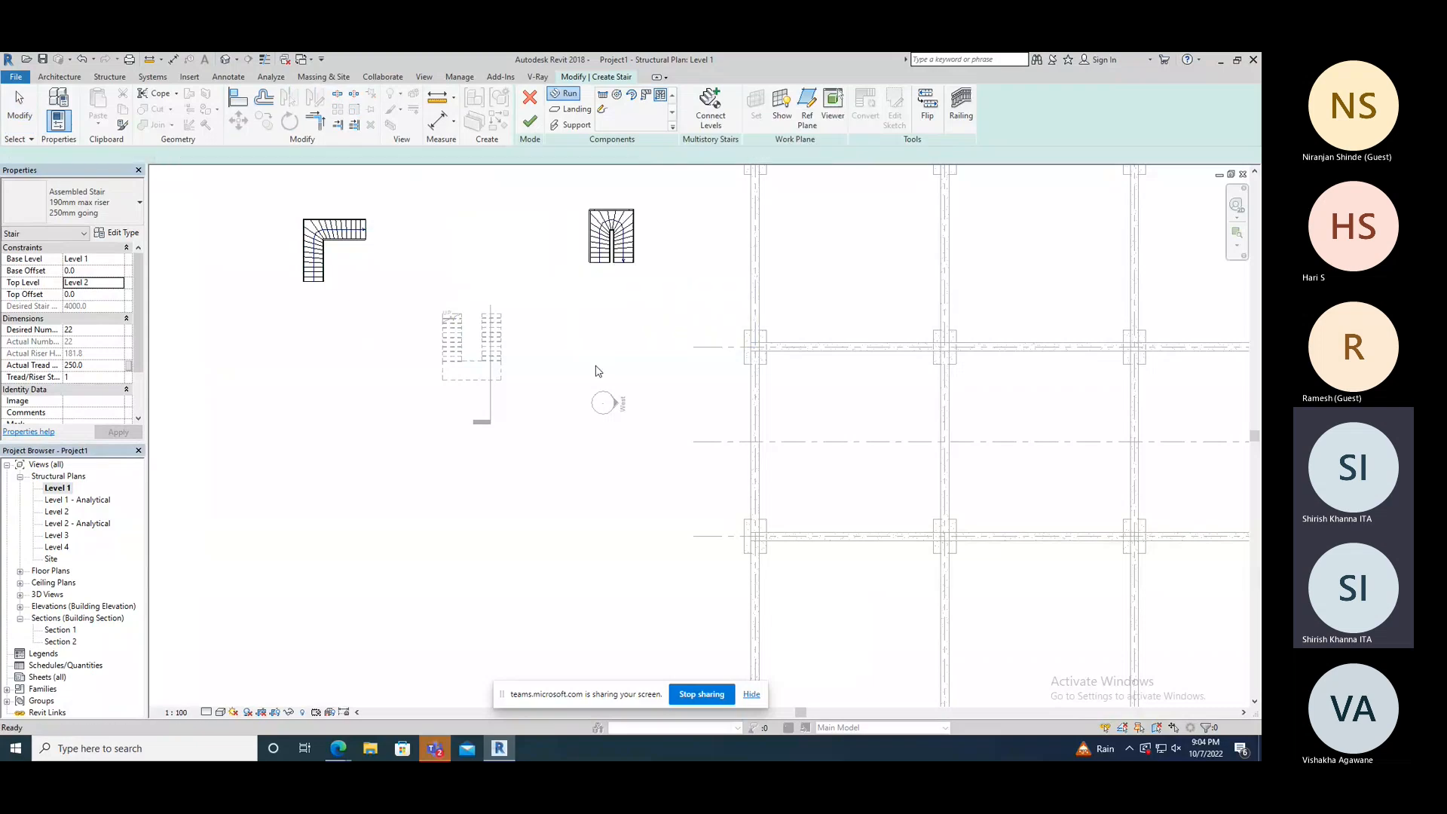
pyautogui.click(601, 260)
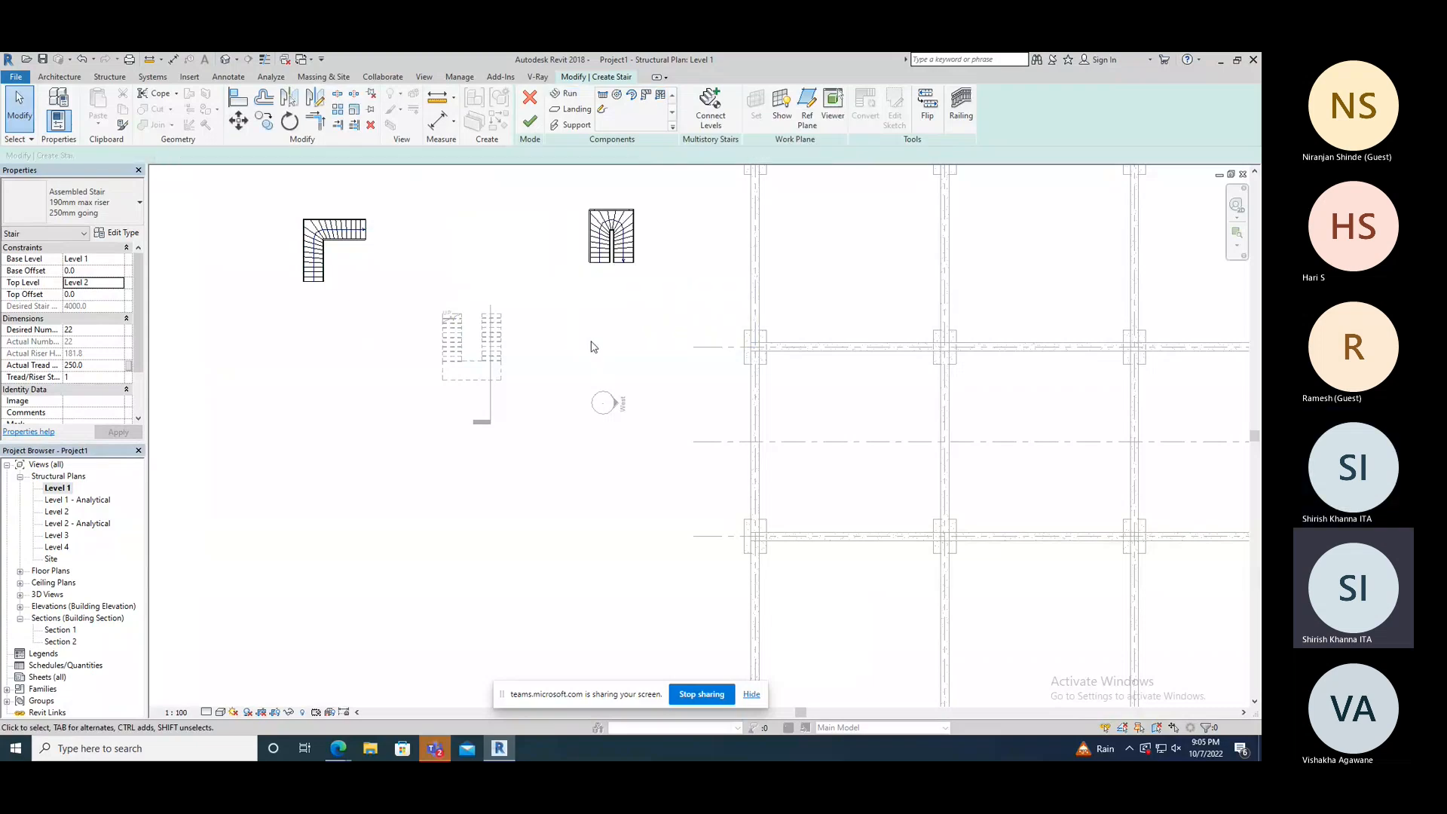
pyautogui.click(533, 122)
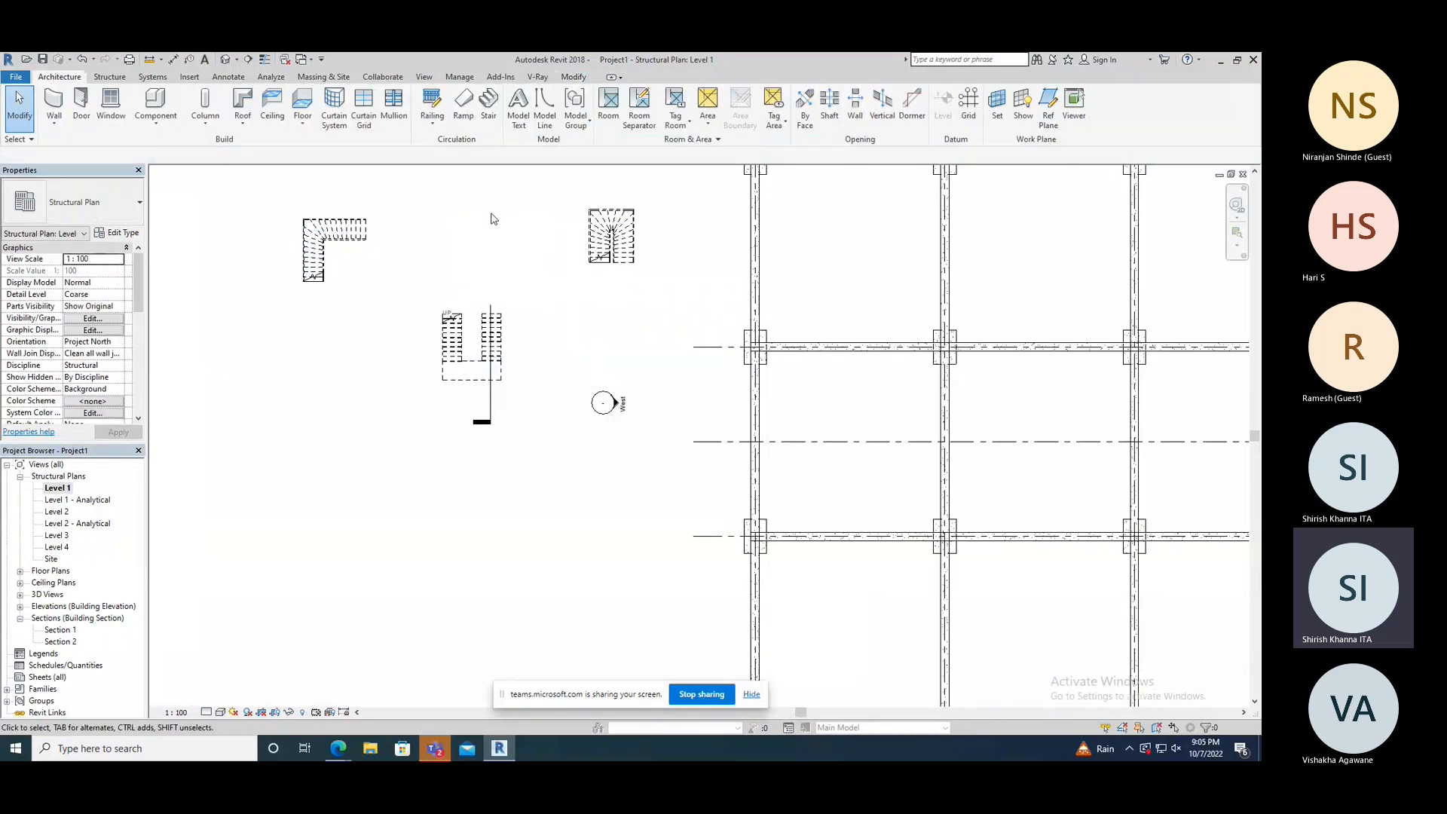
# - Open the 3D view and change both new winder stairs to the Cast-In-Place Stair, Monolithic Stair type
pyautogui.click(226, 60)
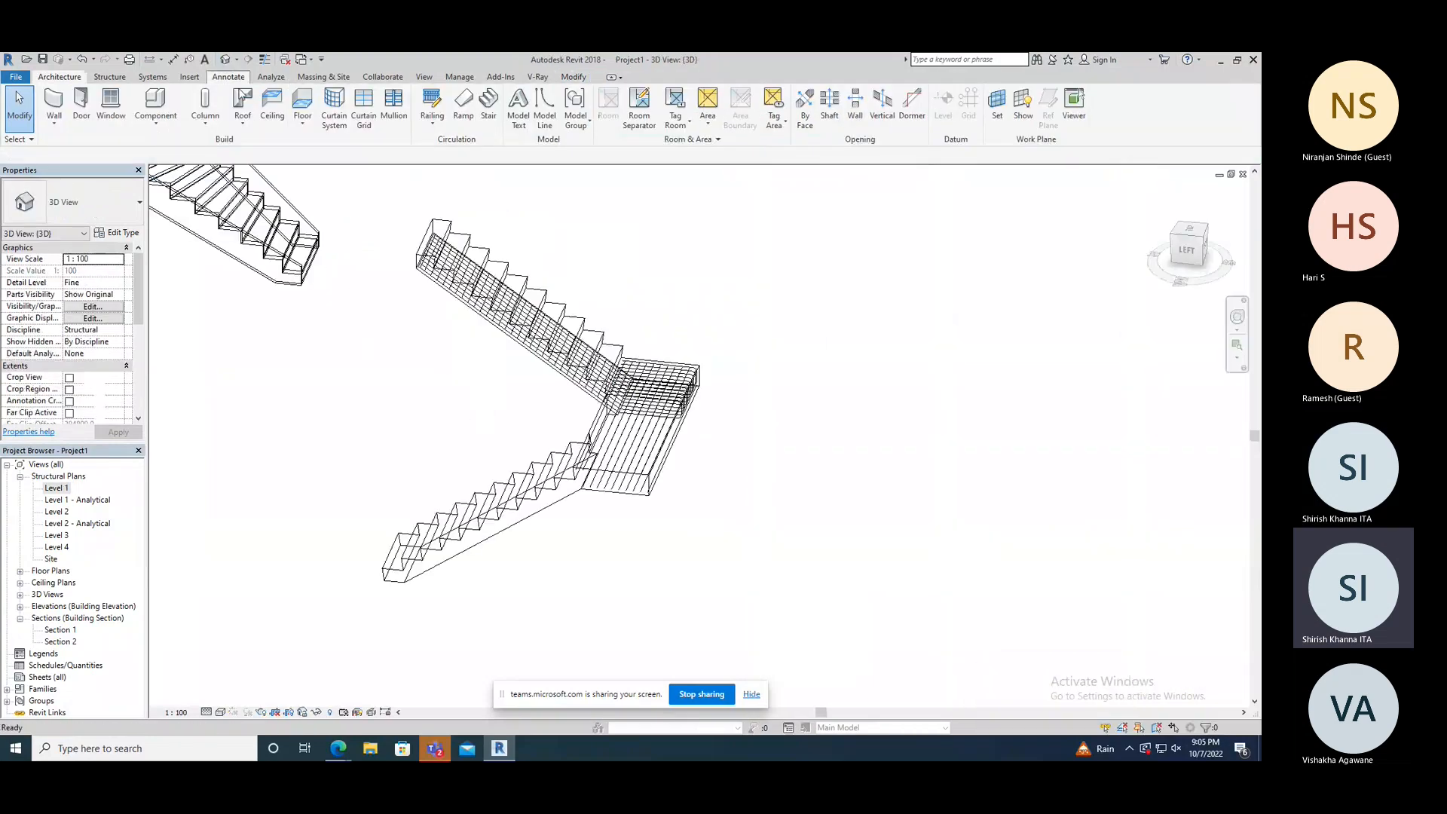
pyautogui.moveTo(499, 411); pyautogui.dragTo(487, 542, button='middle')
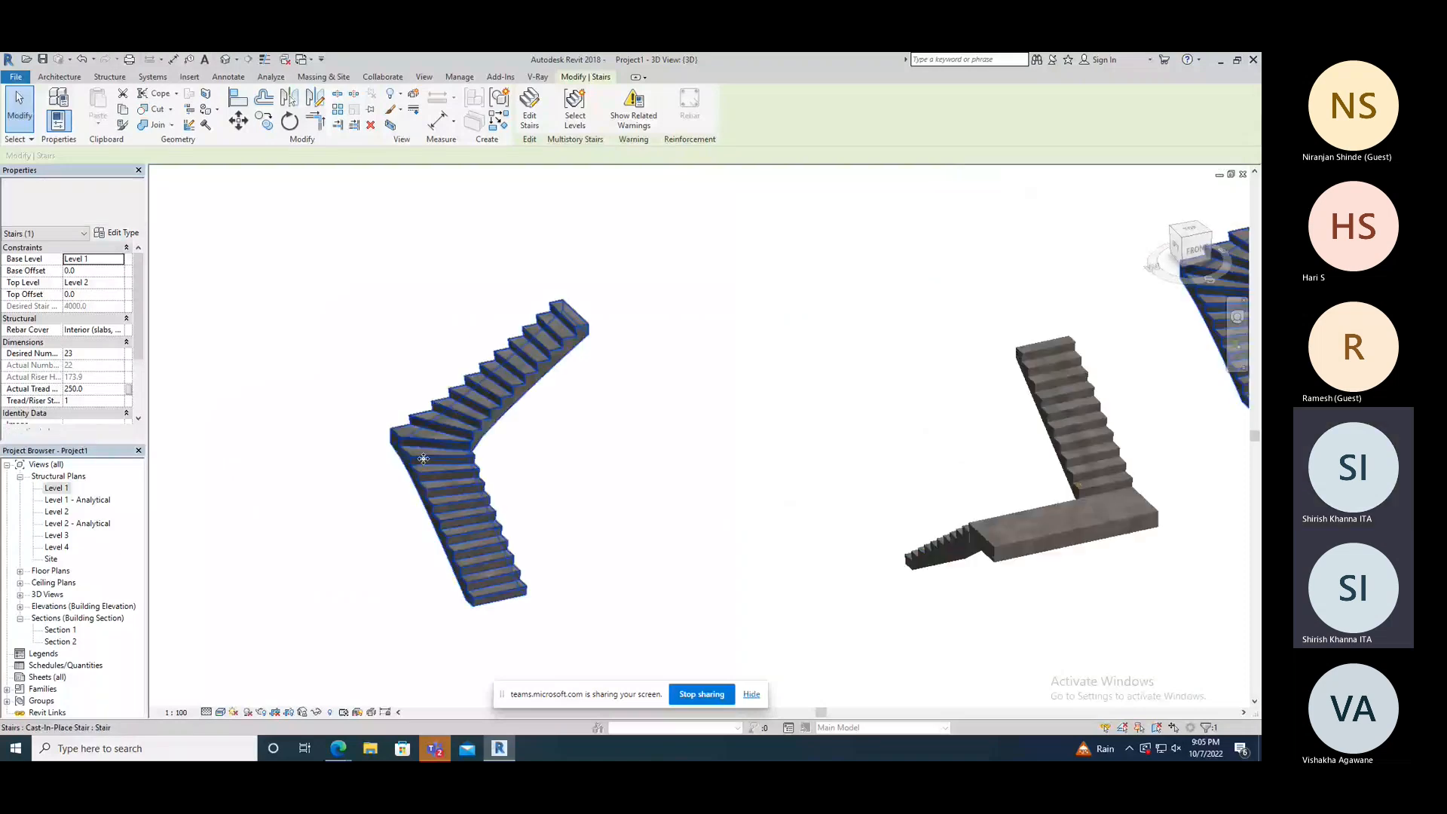
pyautogui.scroll(-2, 424, 459)
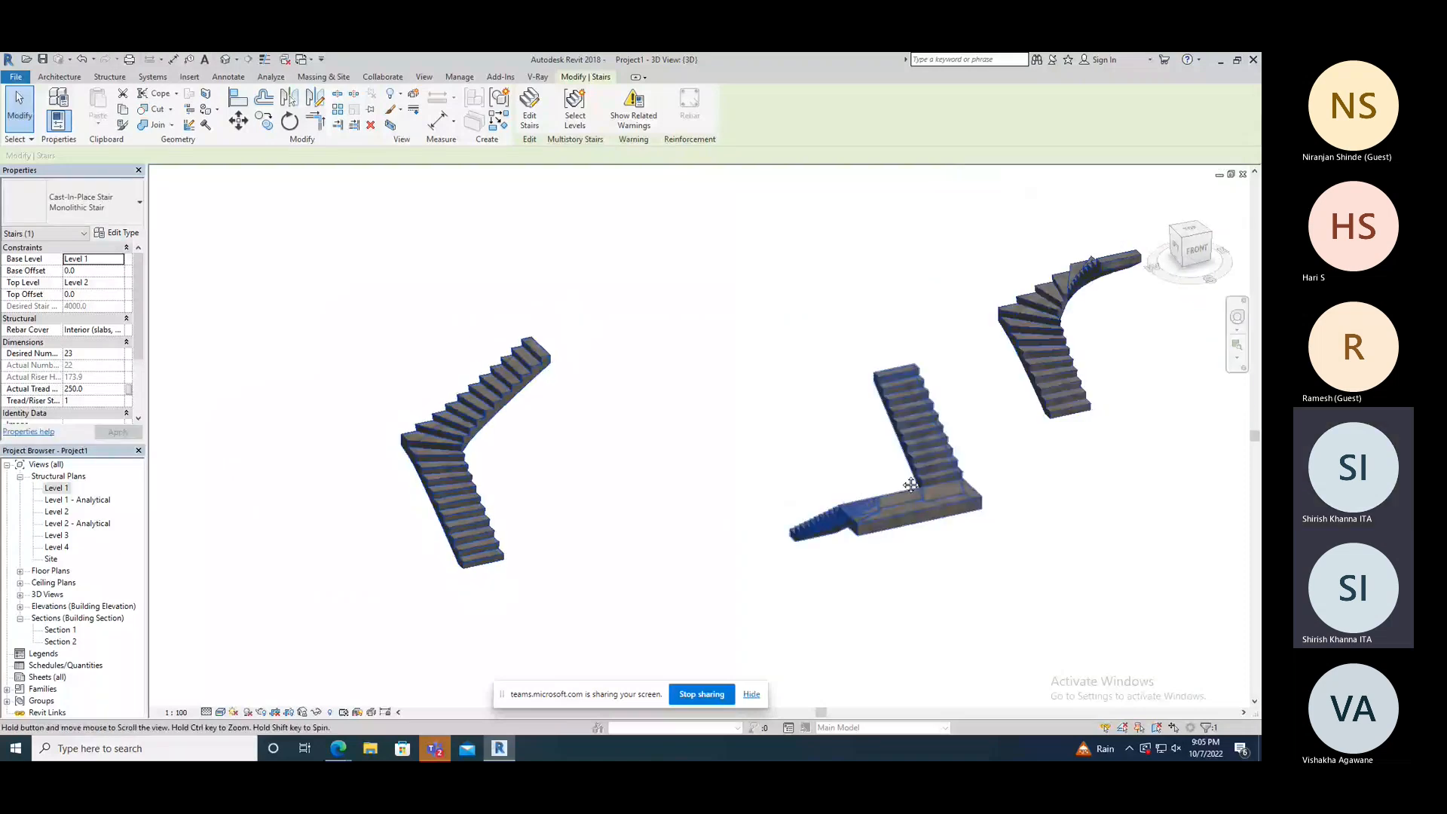
pyautogui.keyDown('shift'); pyautogui.moveTo(911, 484); pyautogui.dragTo(655, 486, button='middle'); pyautogui.keyUp('shift')
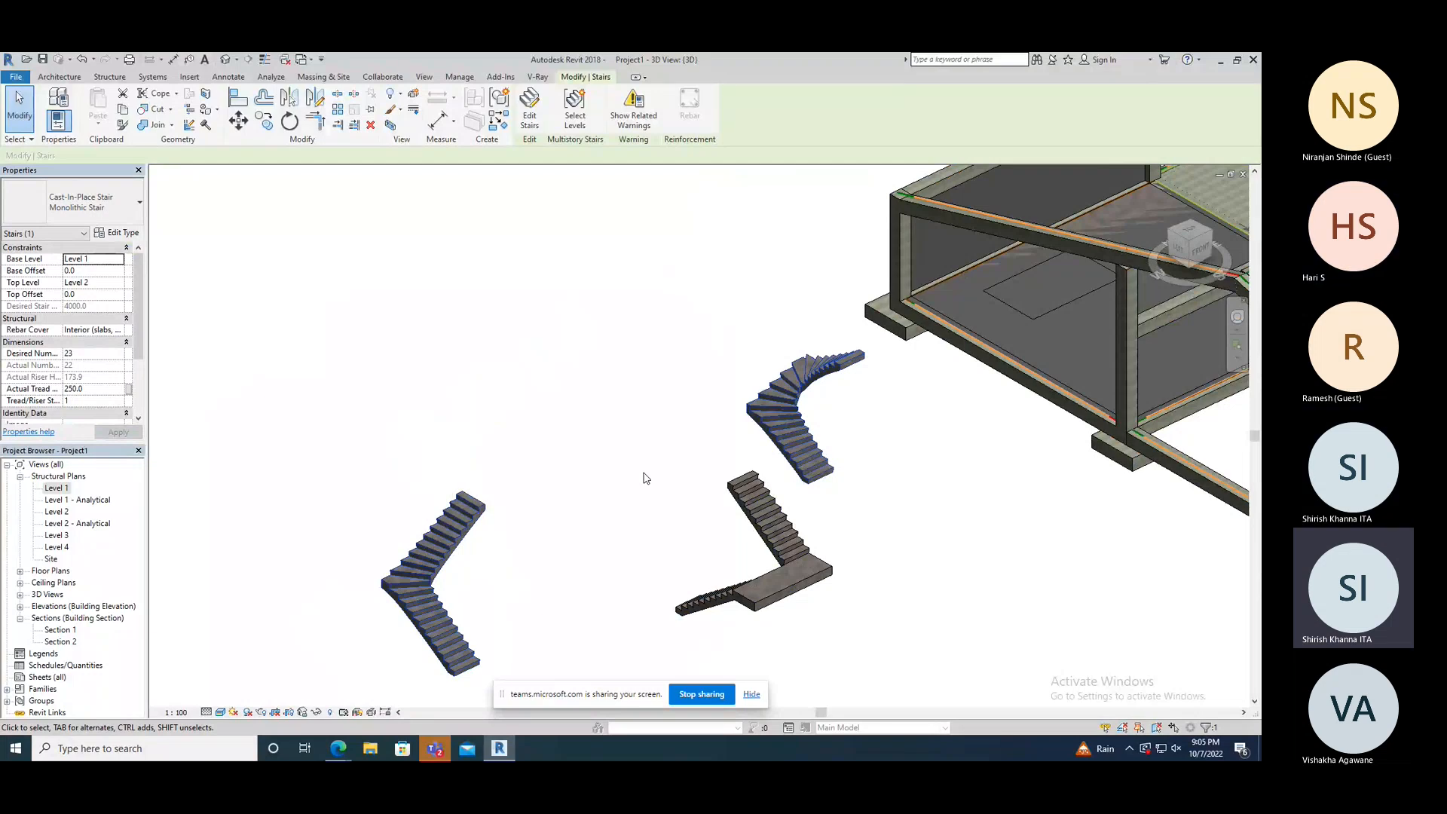
pyautogui.keyDown('shift'); pyautogui.moveTo(609, 485); pyautogui.dragTo(575, 504, button='middle'); pyautogui.keyUp('shift')
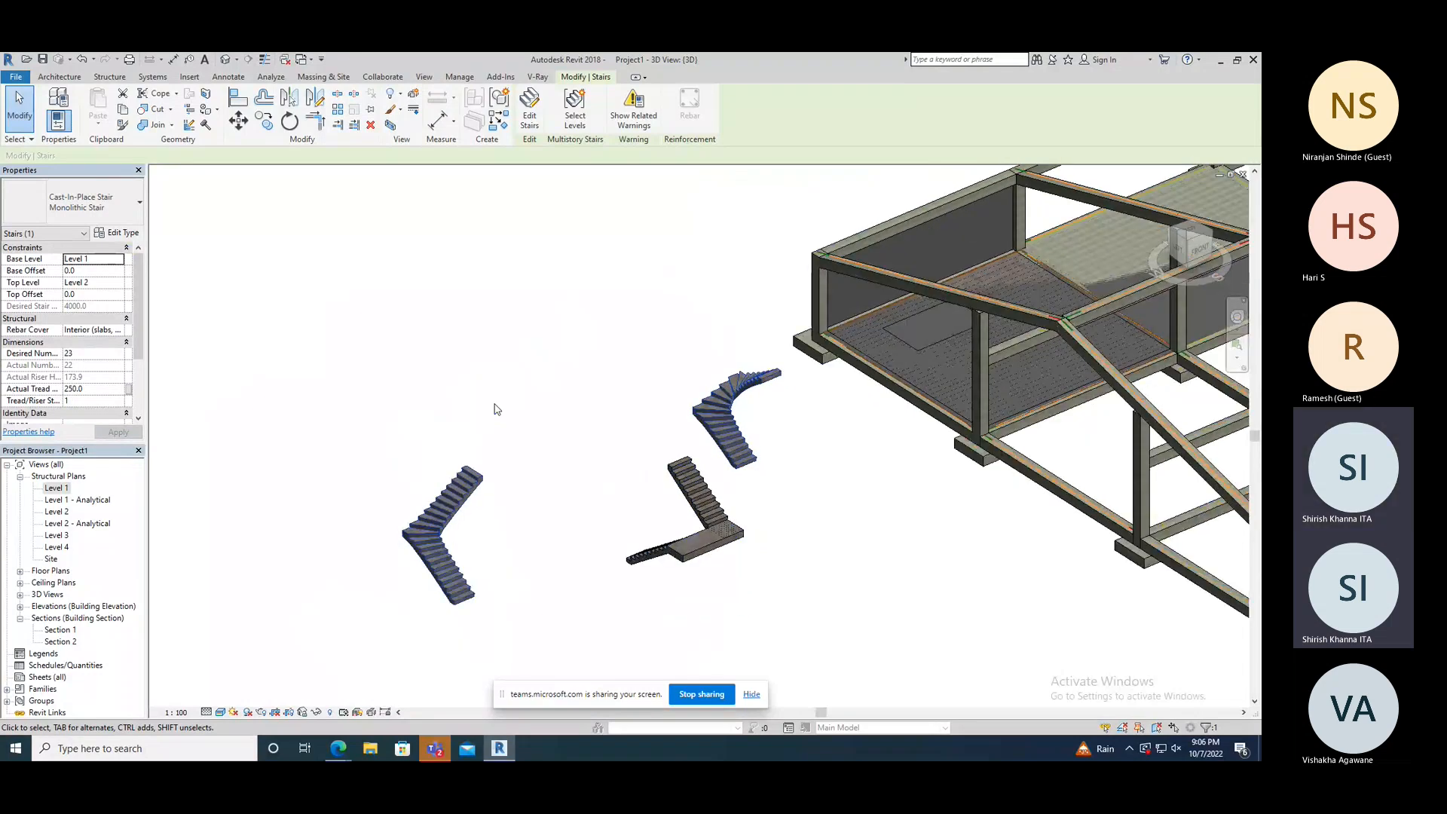
pyautogui.keyDown('shift'); pyautogui.moveTo(496, 409); pyautogui.dragTo(770, 578, button='middle'); pyautogui.keyUp('shift')
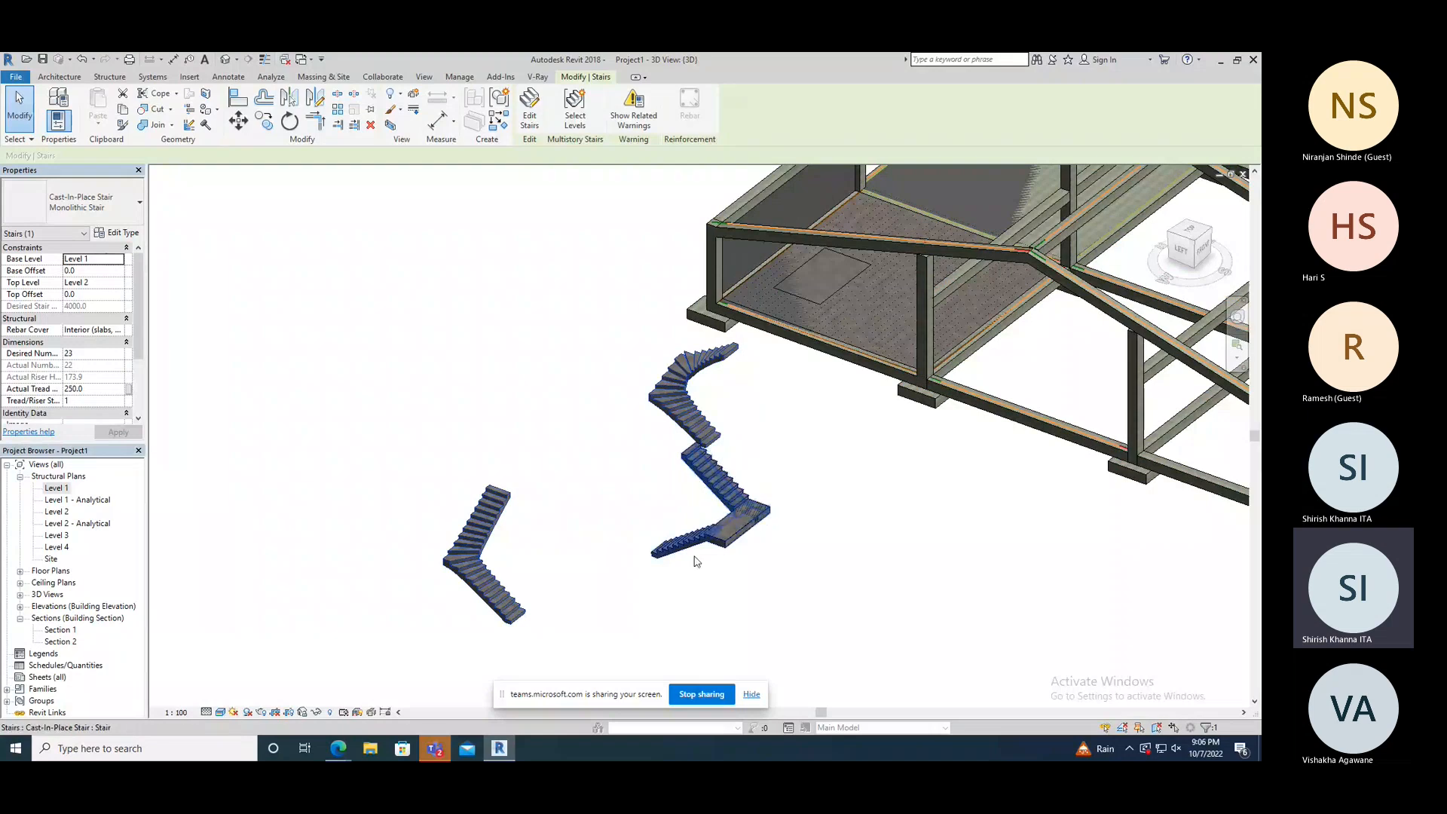
# - Edit the U-shaped stair in the Level 1 plan, mirroring a copy of its right-hand flight across the landing's horizontal centreline, and finish the stair
pyautogui.doubleClick(55, 488)
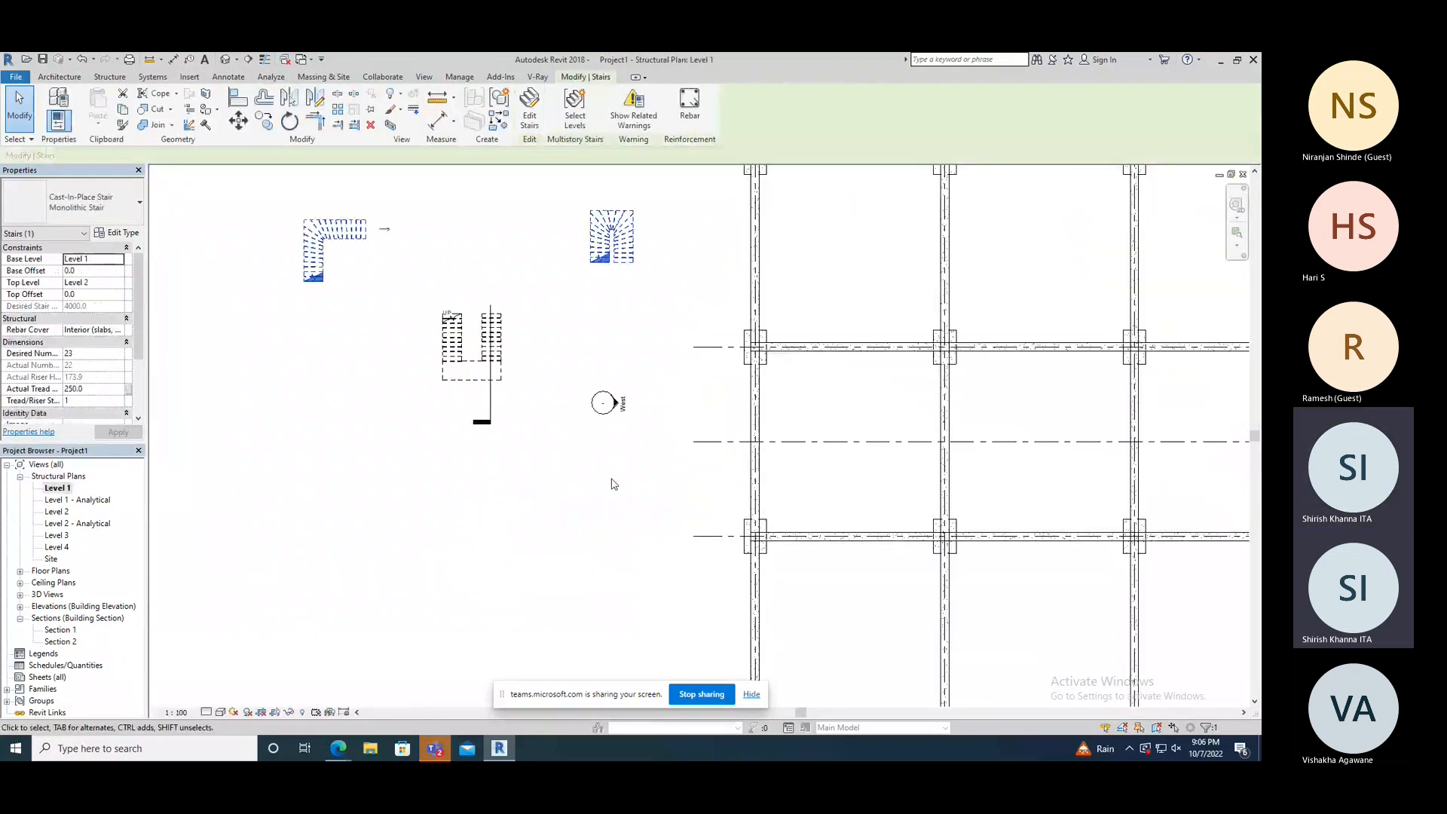
pyautogui.scroll(5, 609, 395)
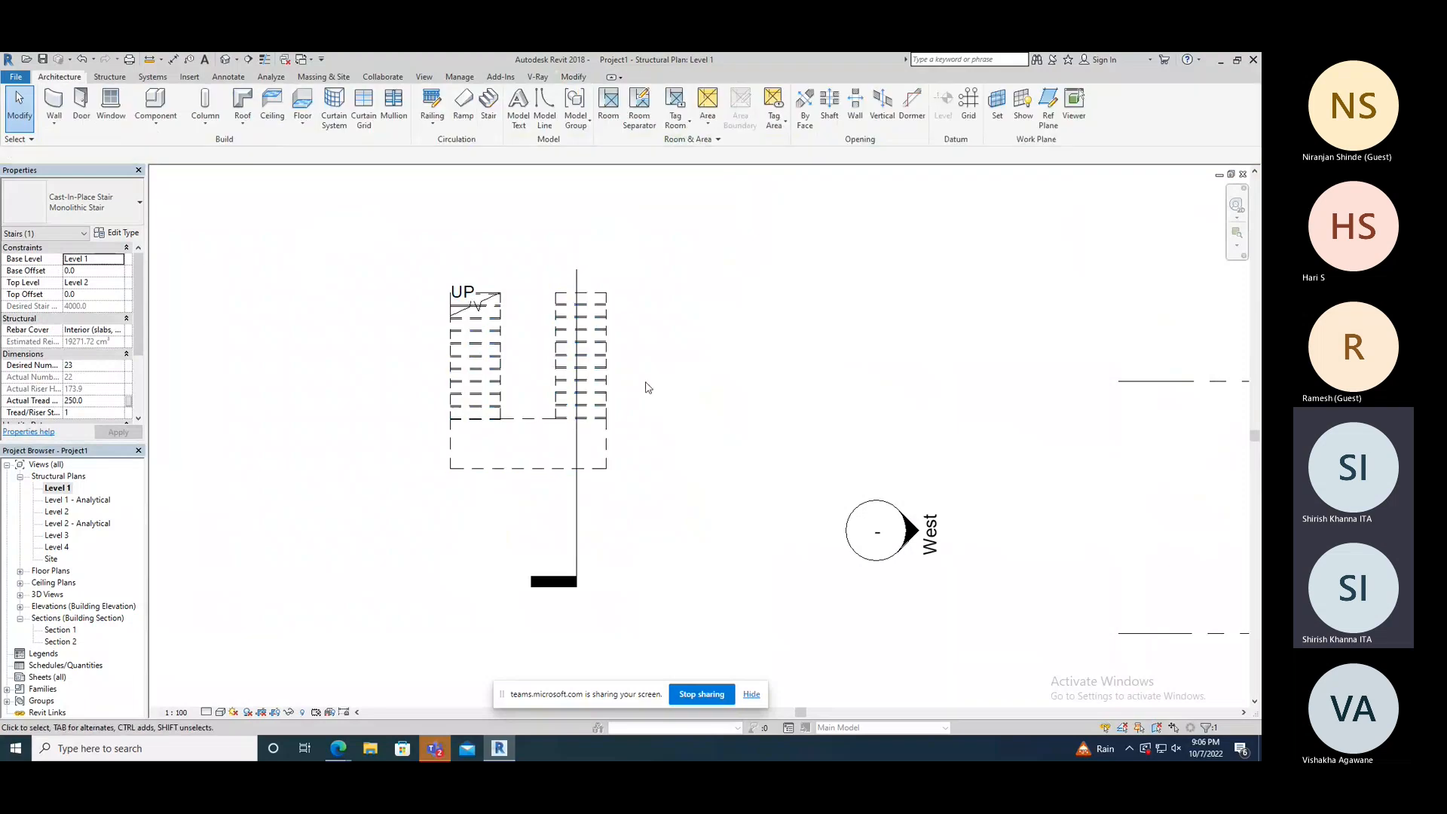
pyautogui.doubleClick(607, 358)
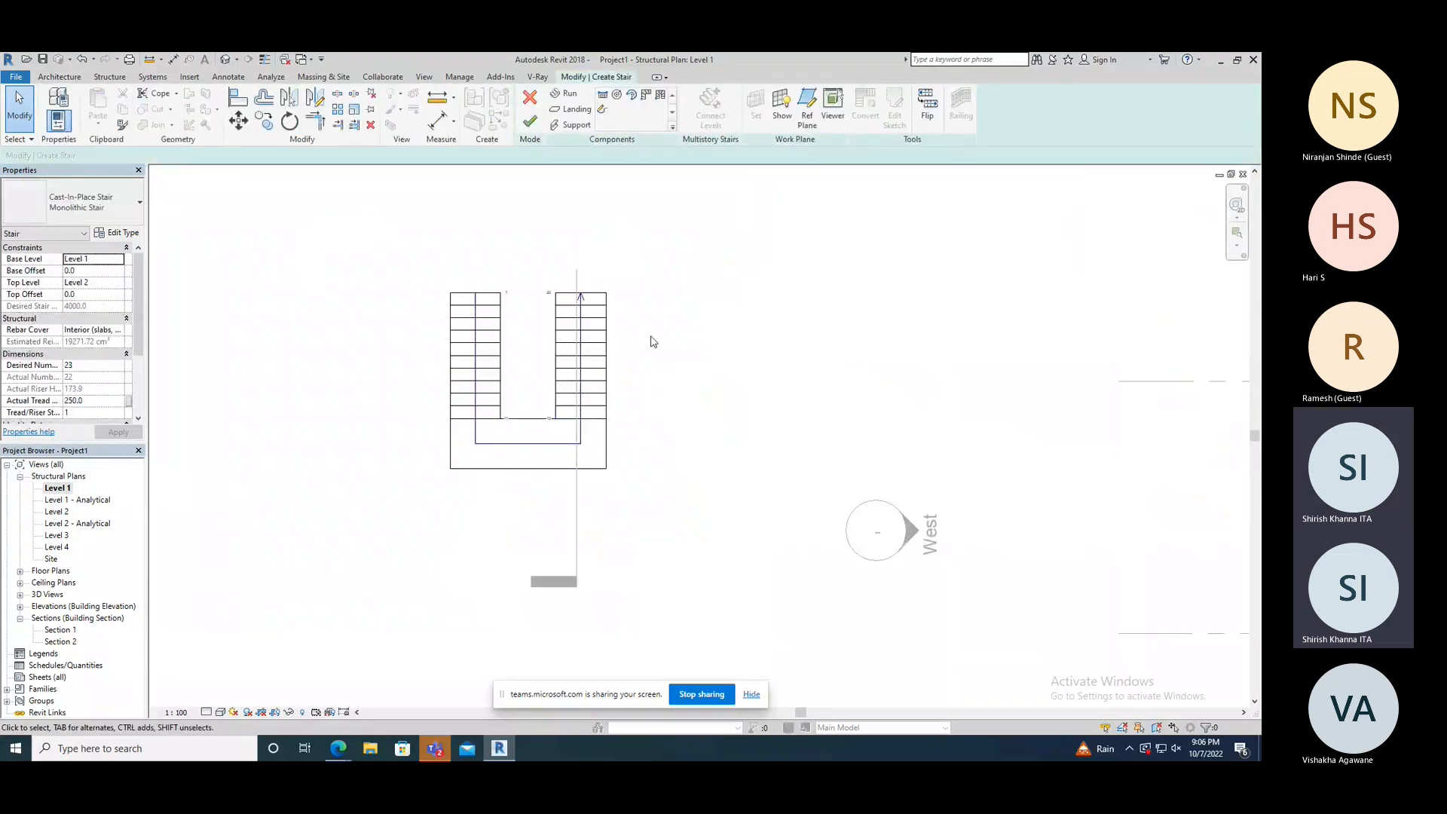
pyautogui.click(317, 101)
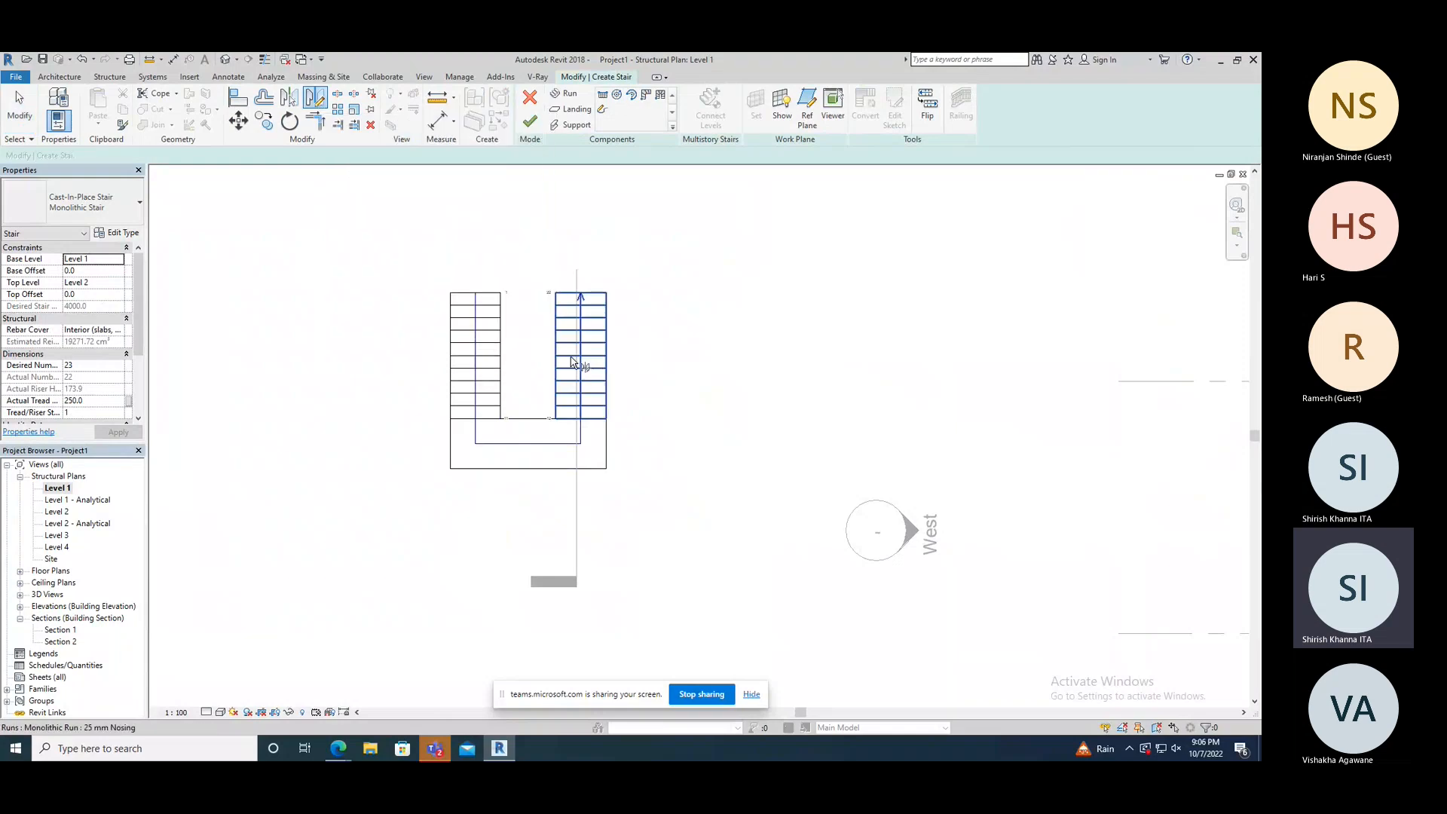
pyautogui.click(573, 363)
pyautogui.rightClick(688, 359)
pyautogui.click(708, 362)
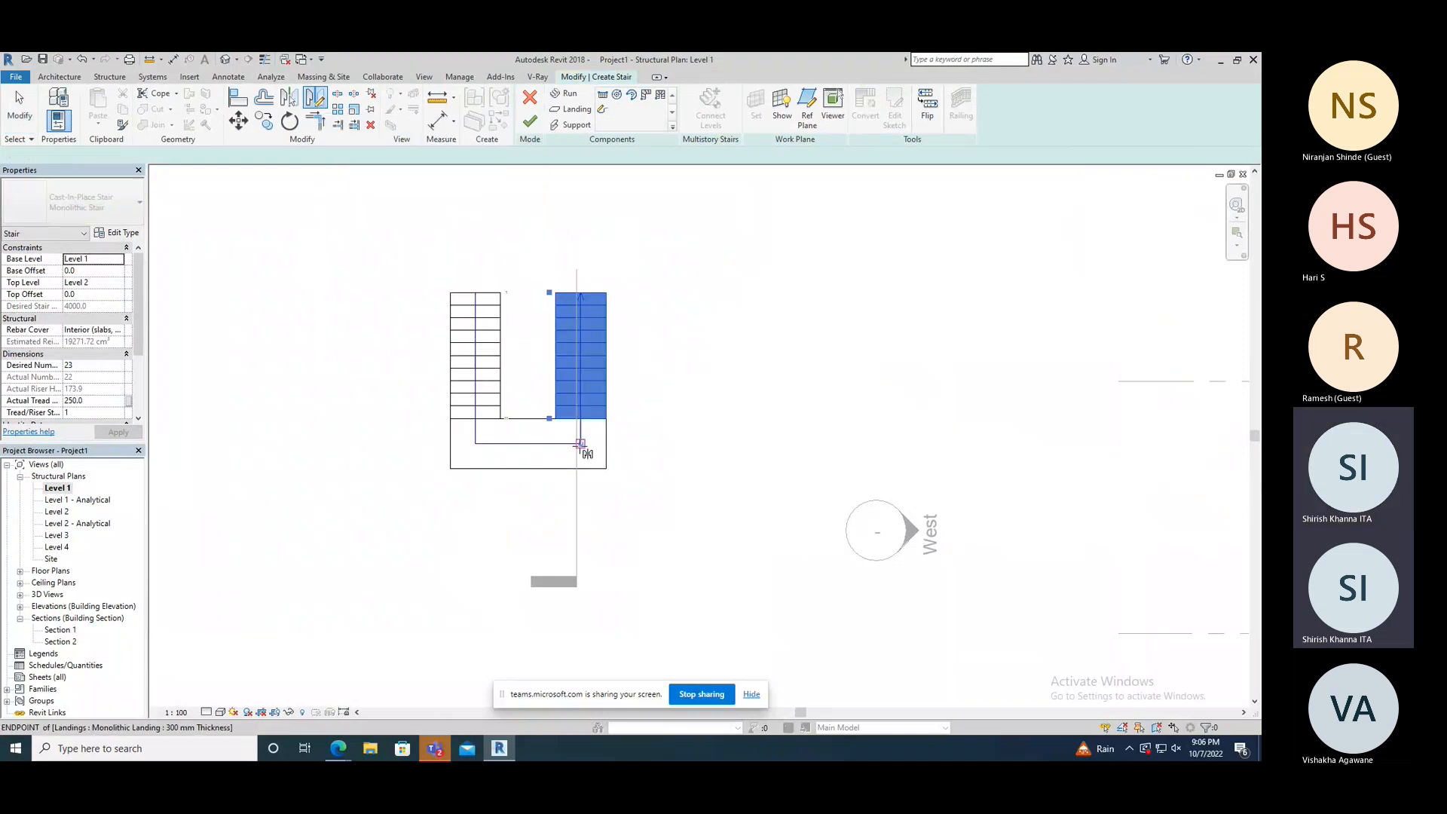
pyautogui.click(580, 444)
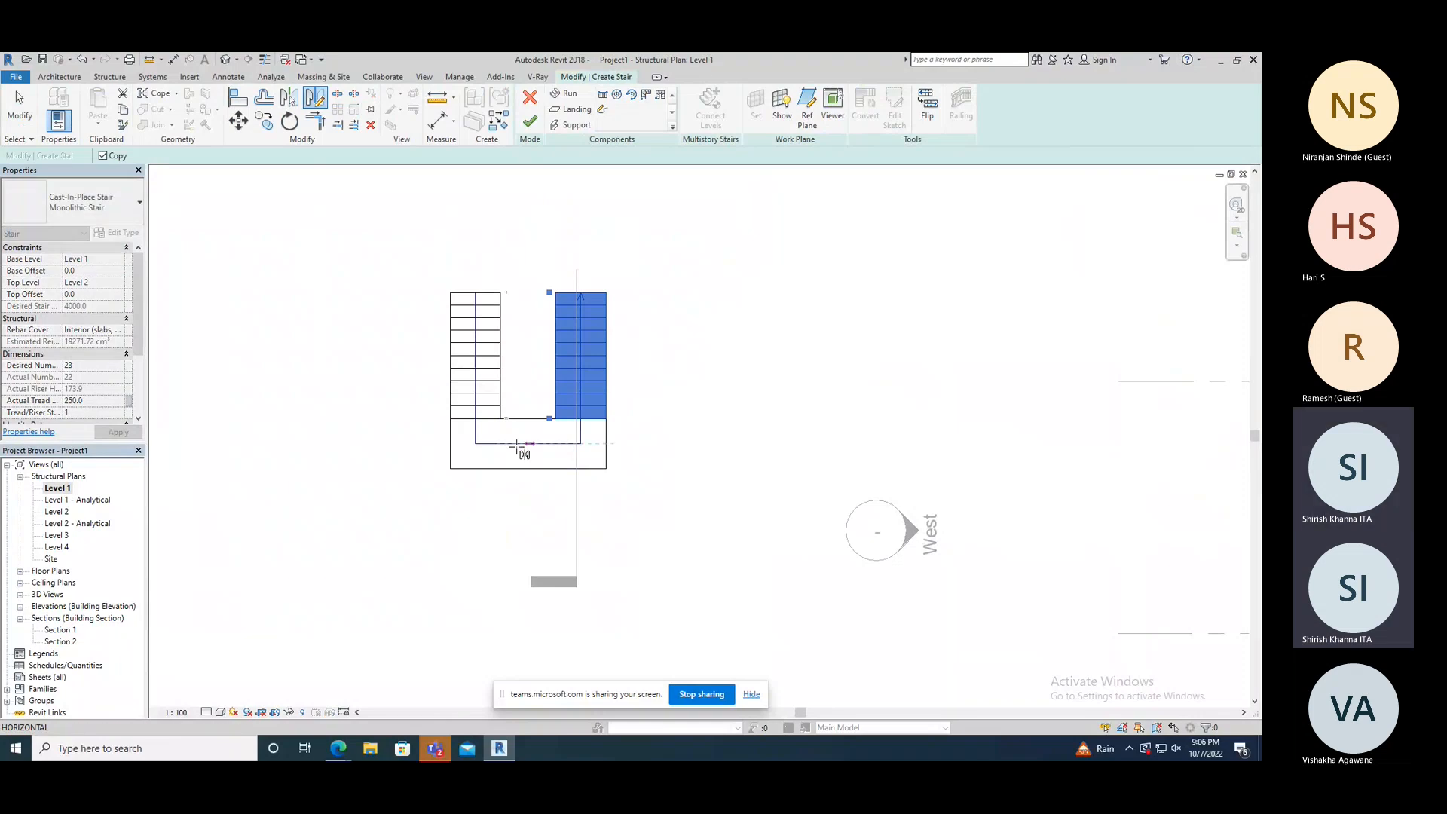
pyautogui.click(777, 504)
pyautogui.click(530, 122)
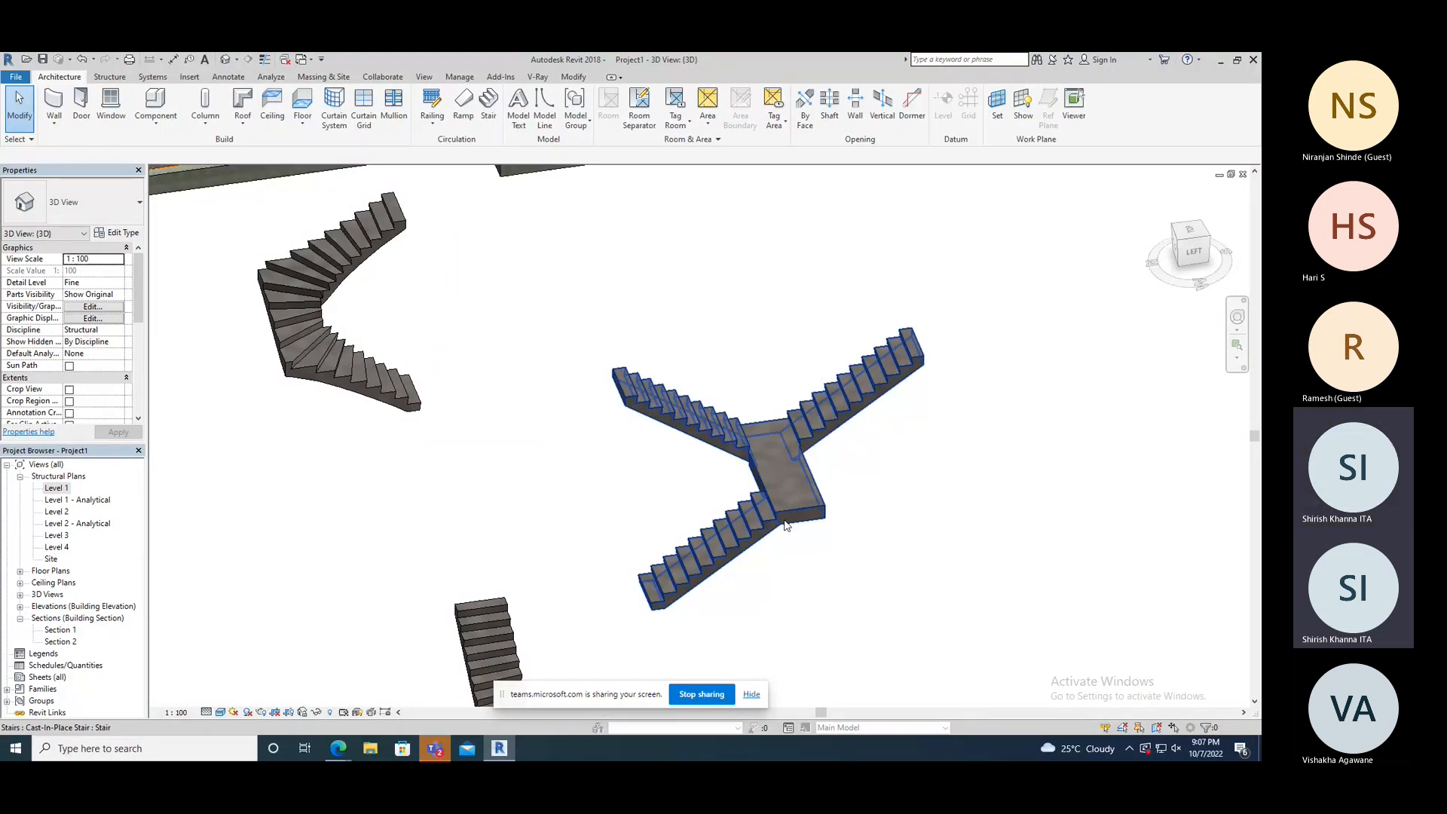
# - Examine the stairs and the concrete building frame with its floors in the 3D view, then bring up the structural analysis tools
pyautogui.scroll(-4, 697, 448)
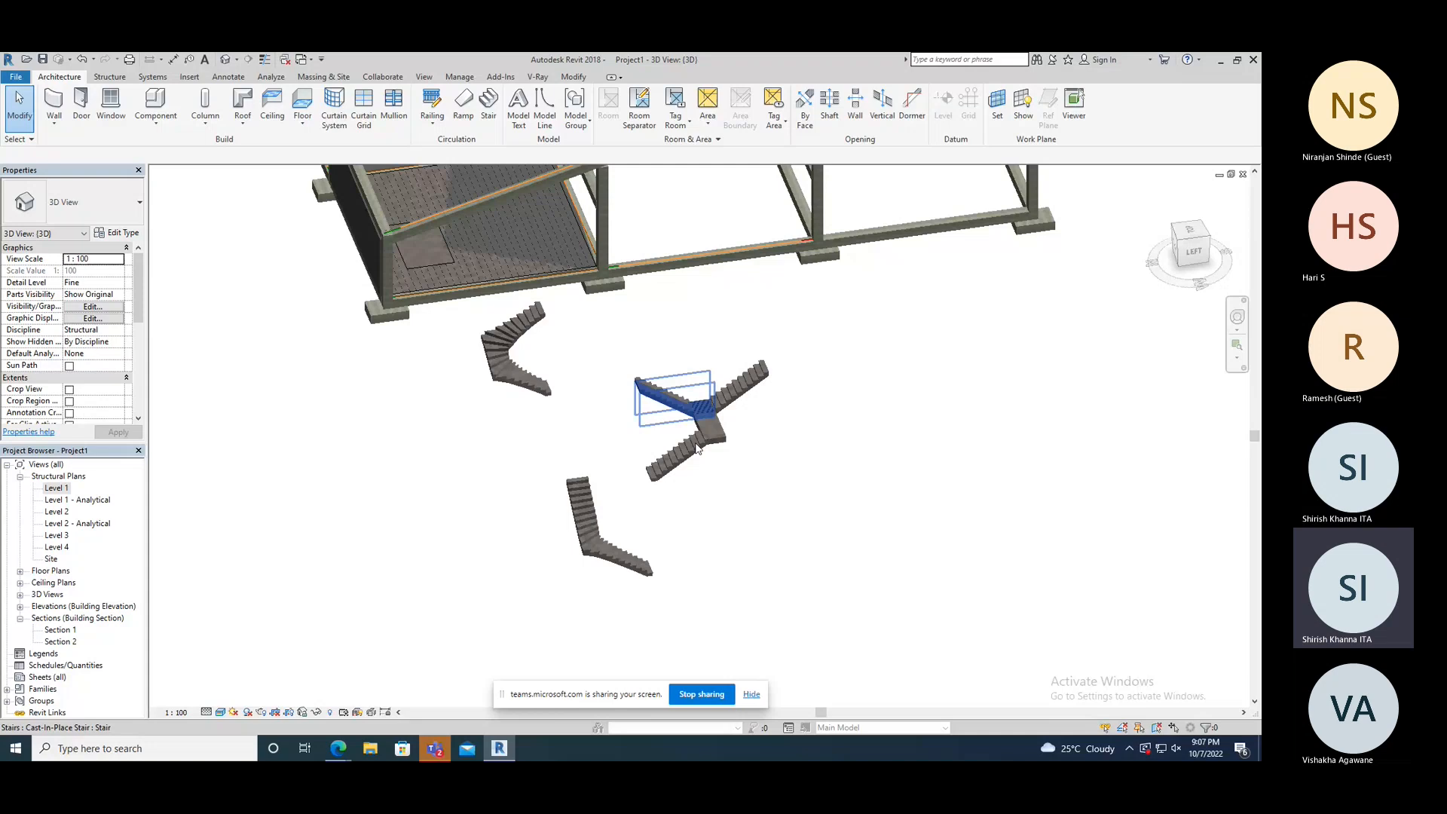
pyautogui.keyDown('shift'); pyautogui.moveTo(697, 448); pyautogui.dragTo(336, 374, button='middle'); pyautogui.keyUp('shift')
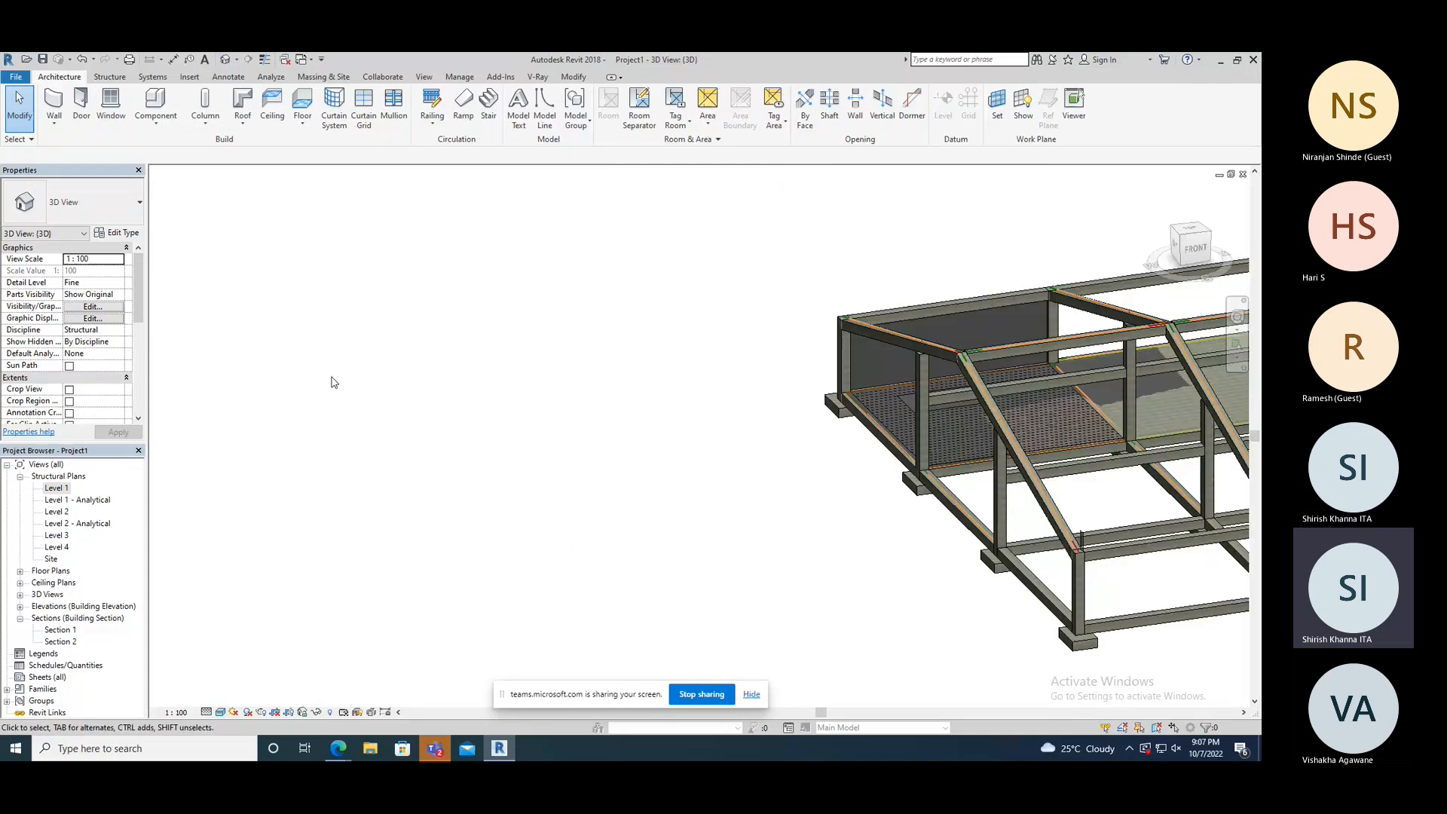
pyautogui.scroll(-3, 459, 402)
pyautogui.keyDown('shift'); pyautogui.moveTo(459, 401); pyautogui.dragTo(502, 515, button='middle'); pyautogui.keyUp('shift')
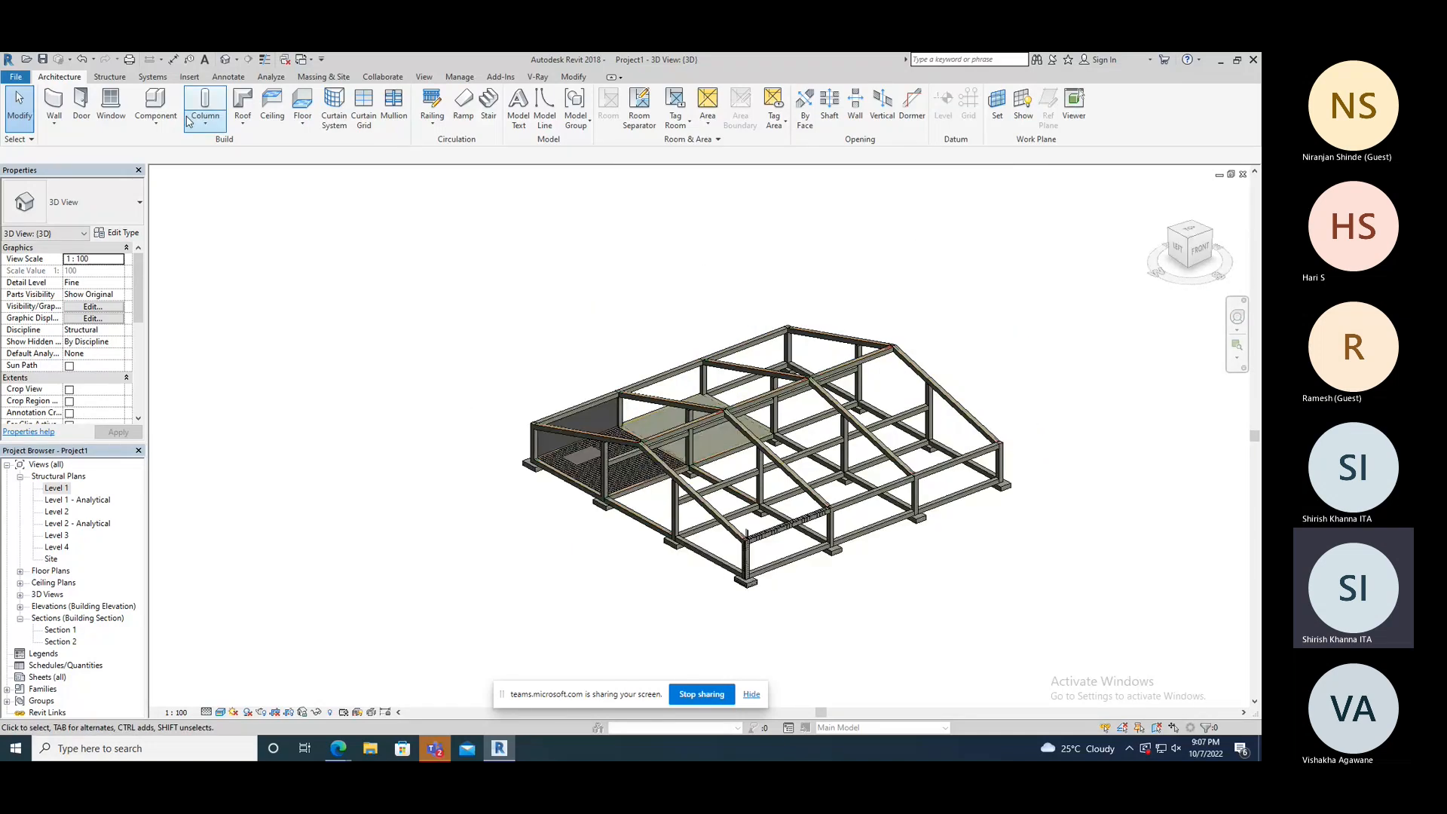
pyautogui.click(110, 77)
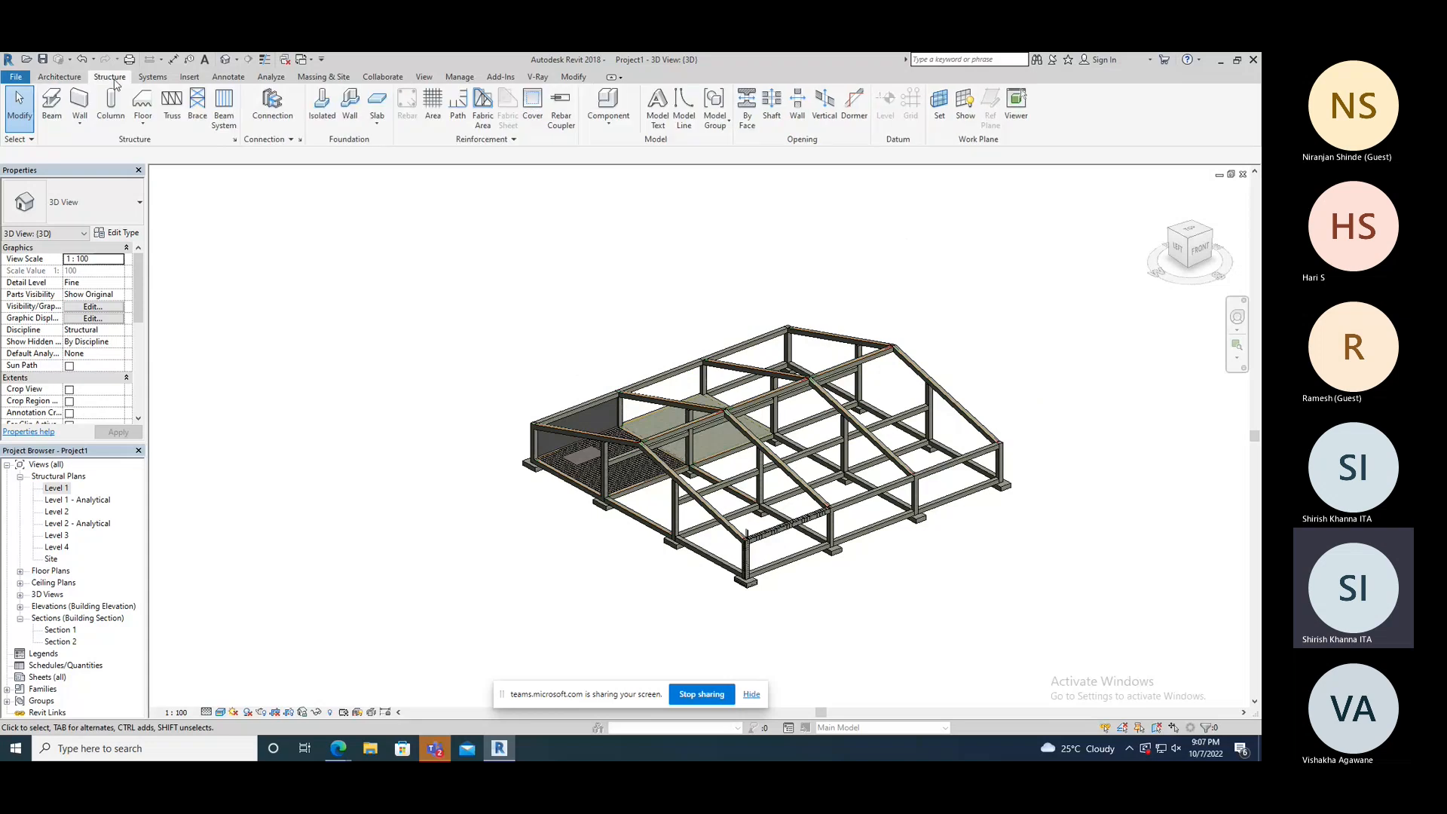
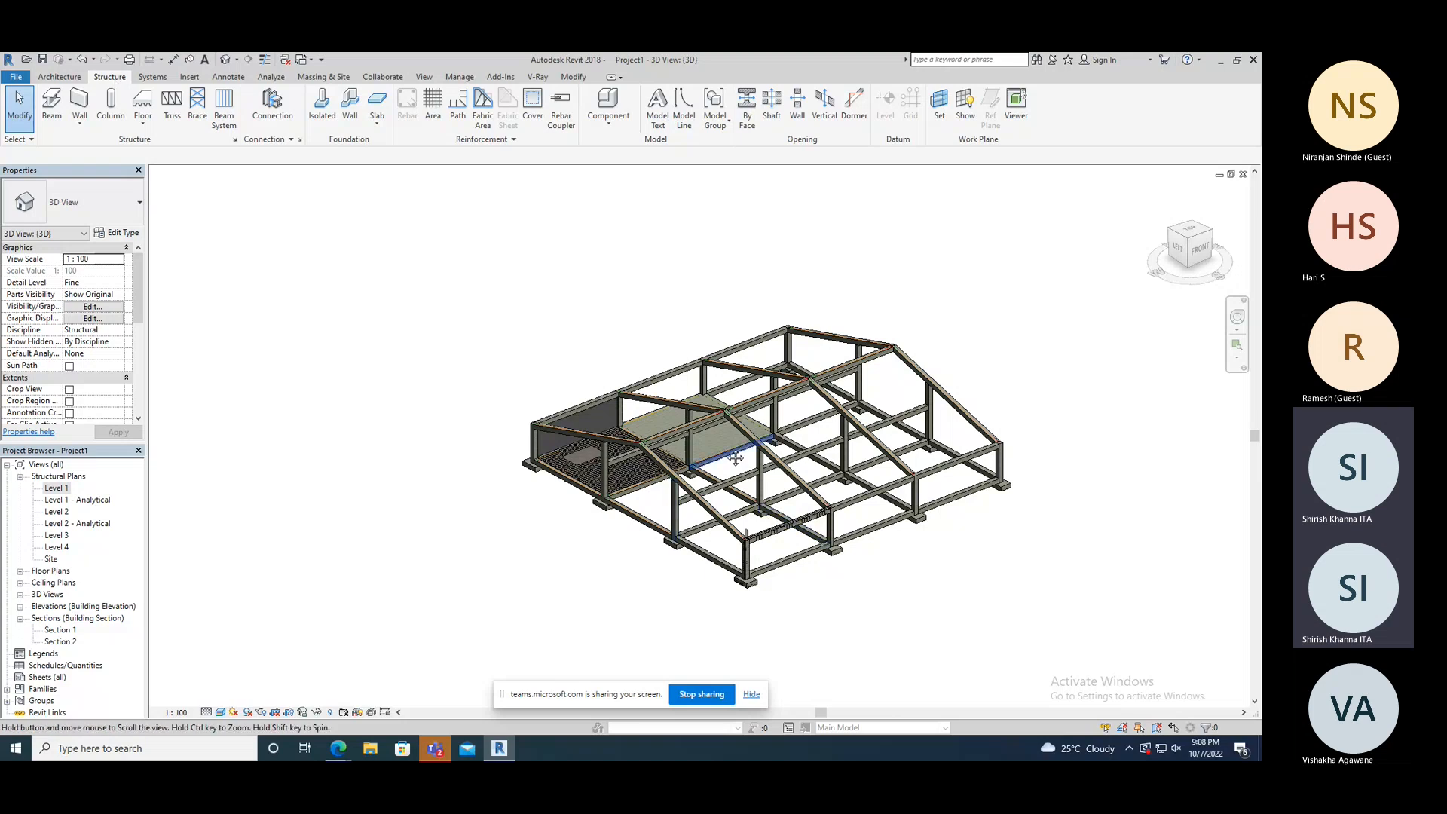
pyautogui.scroll(3, 735, 457)
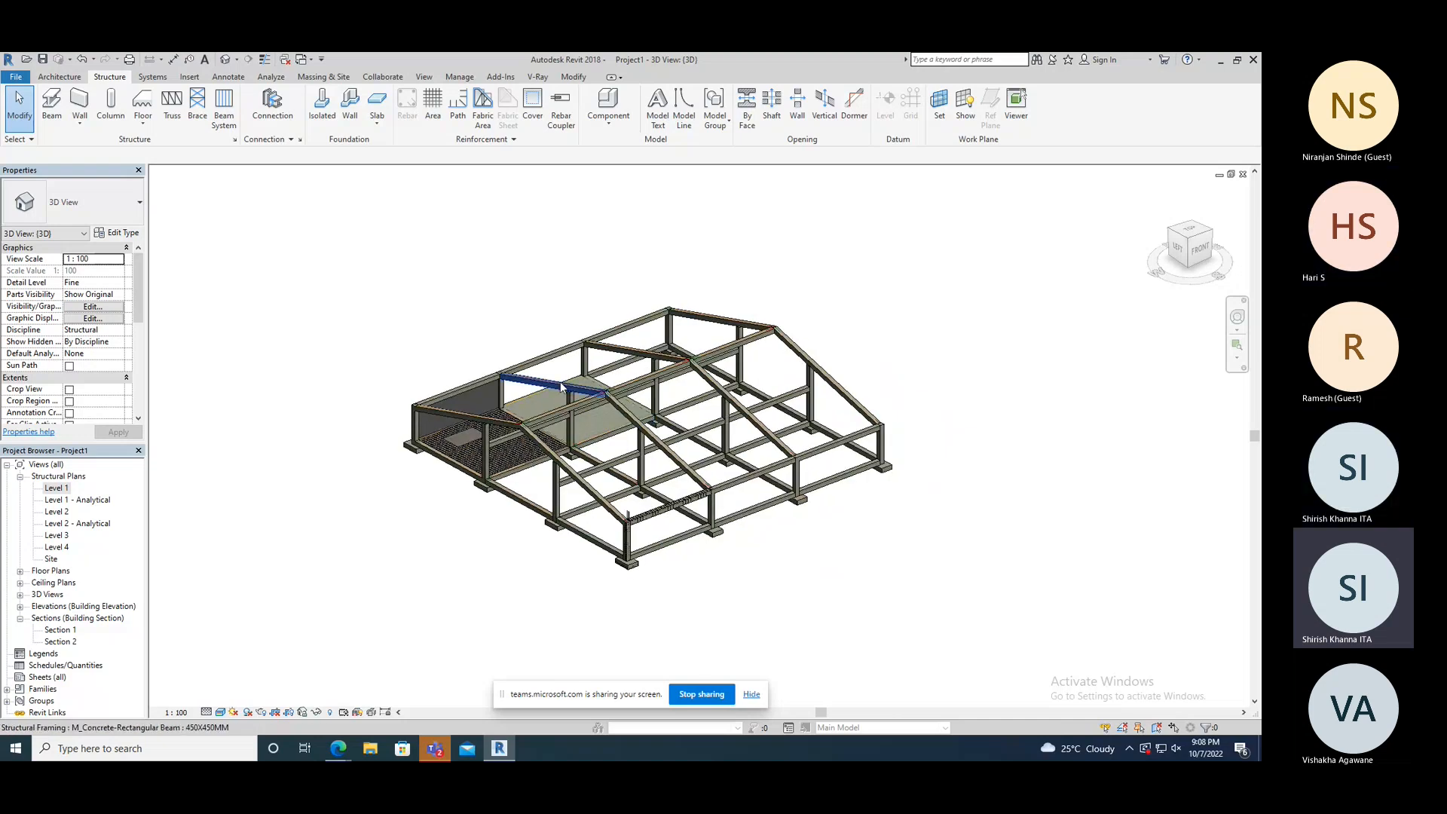
pyautogui.scroll(4, 472, 431)
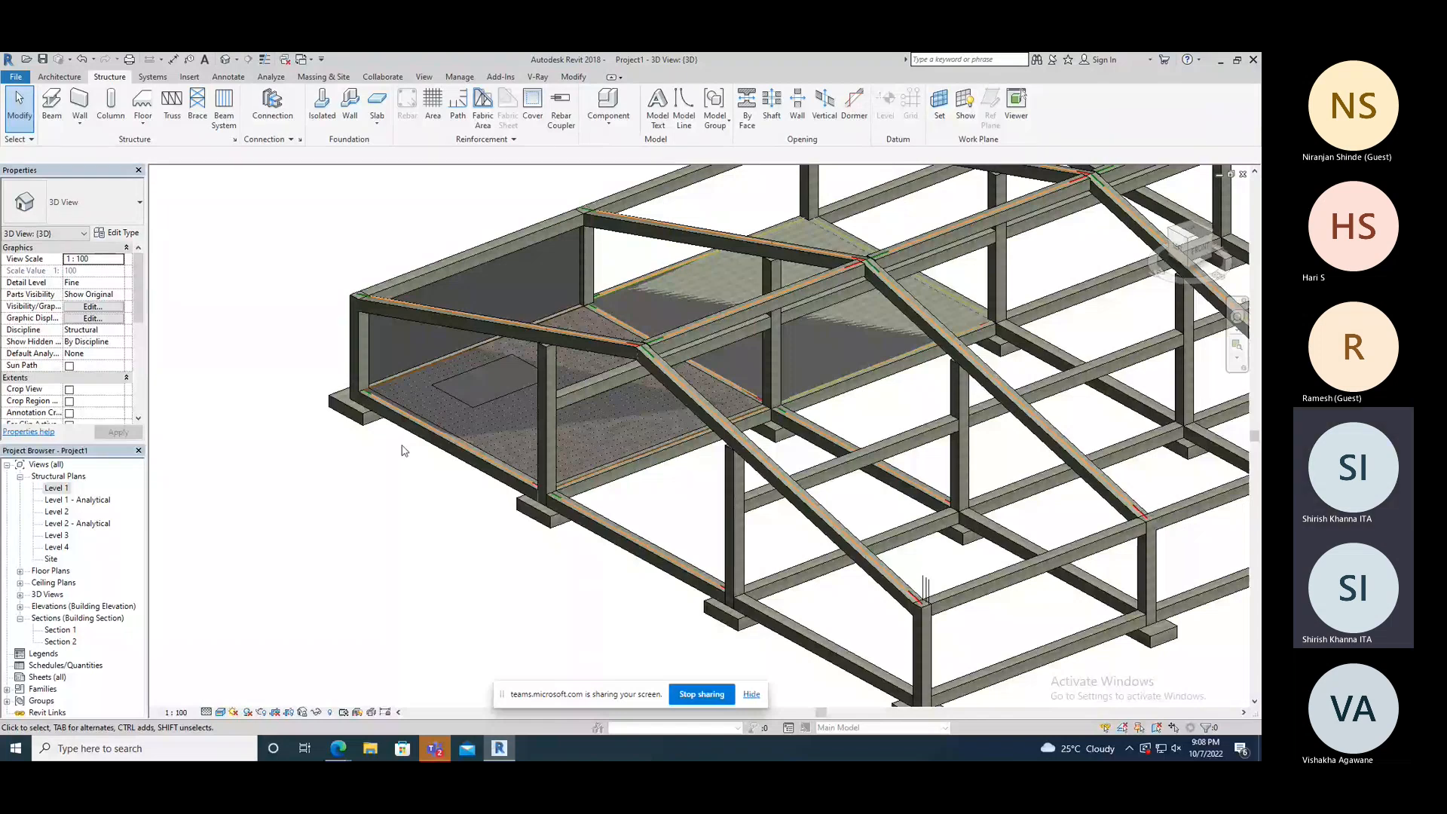
pyautogui.scroll(-2, 401, 450)
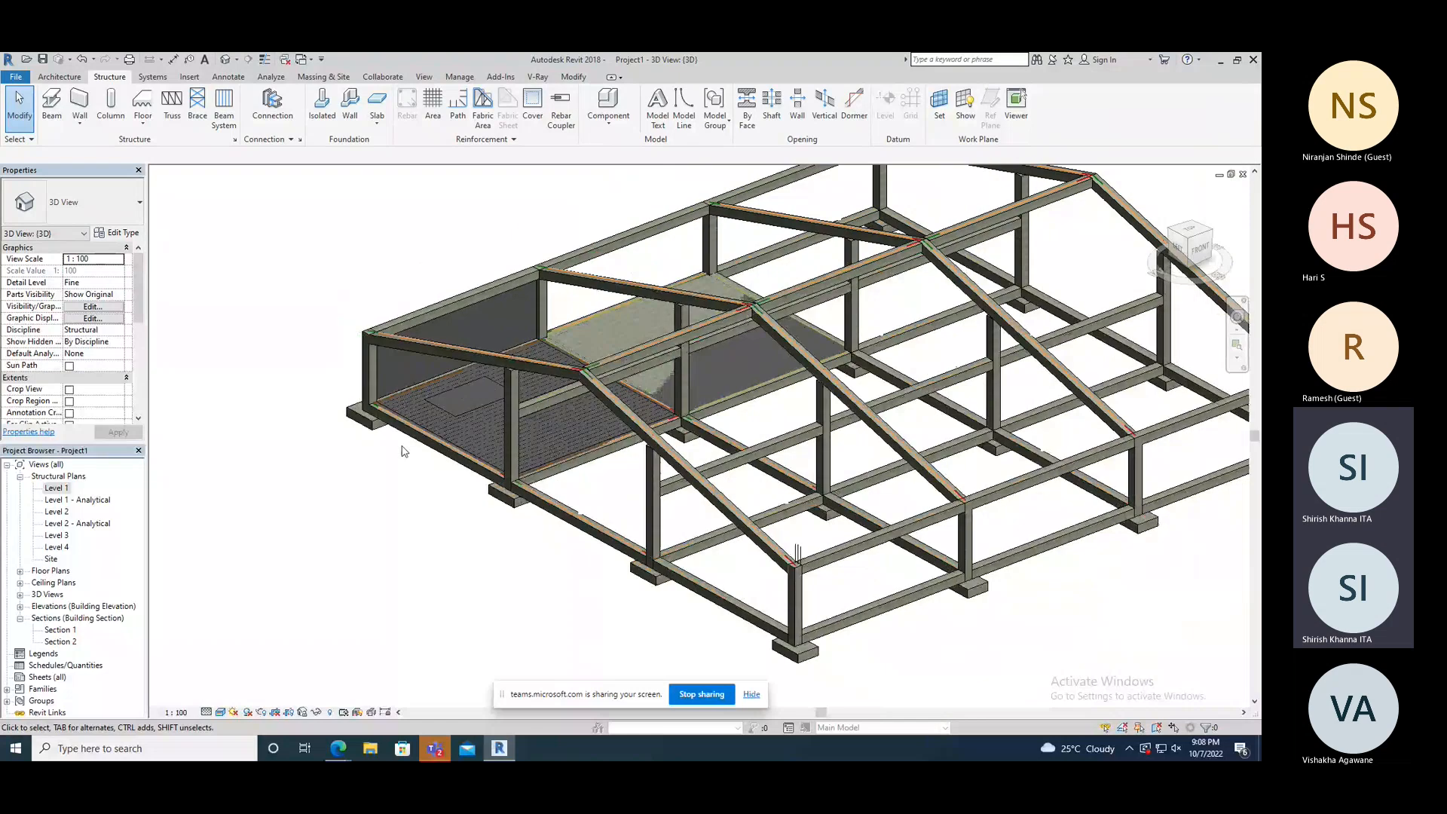
pyautogui.click(271, 77)
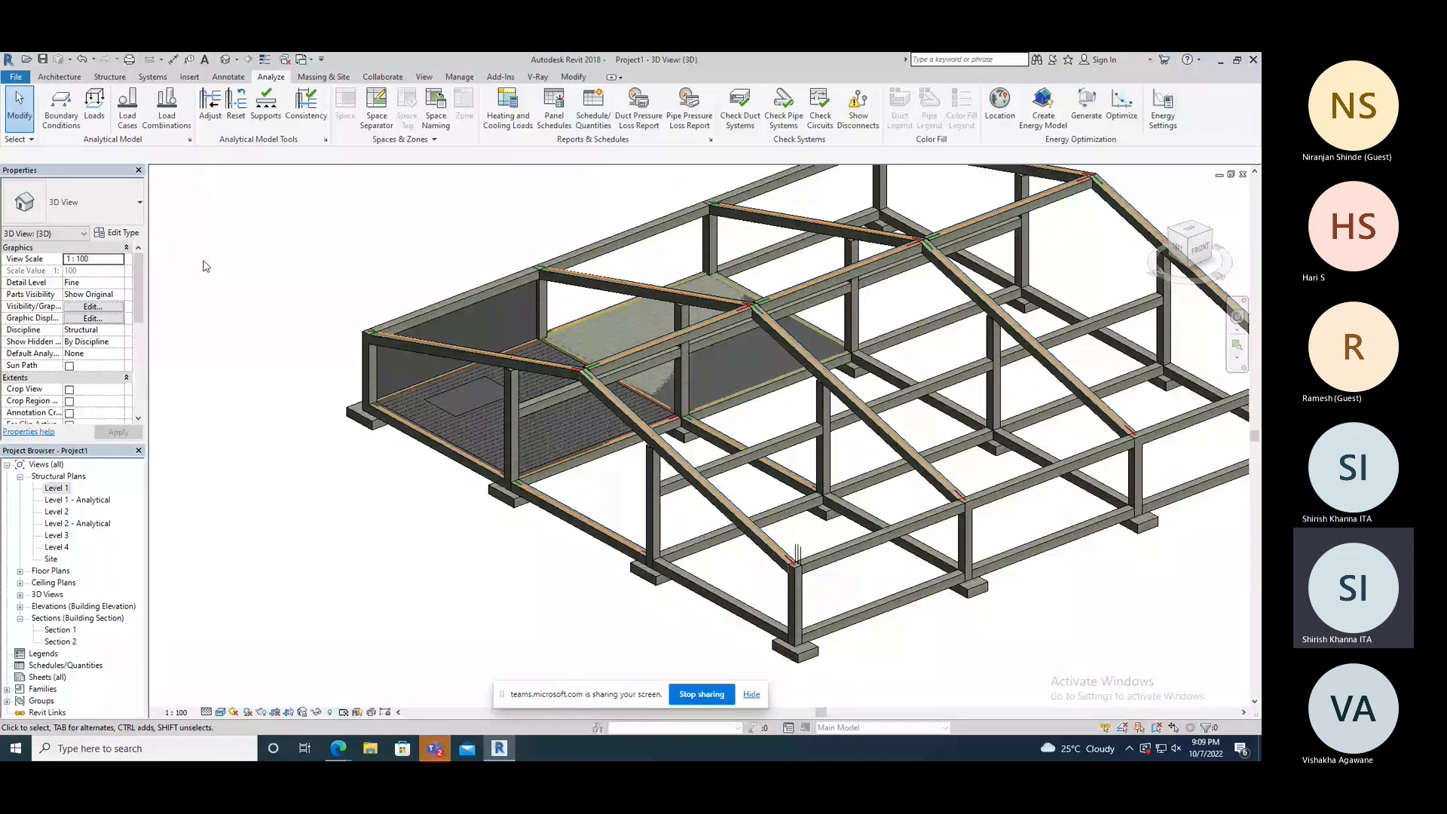
# - Review the available file types for creating a new file and the options for saving the project under another form
pyautogui.scroll(4, 625, 369)
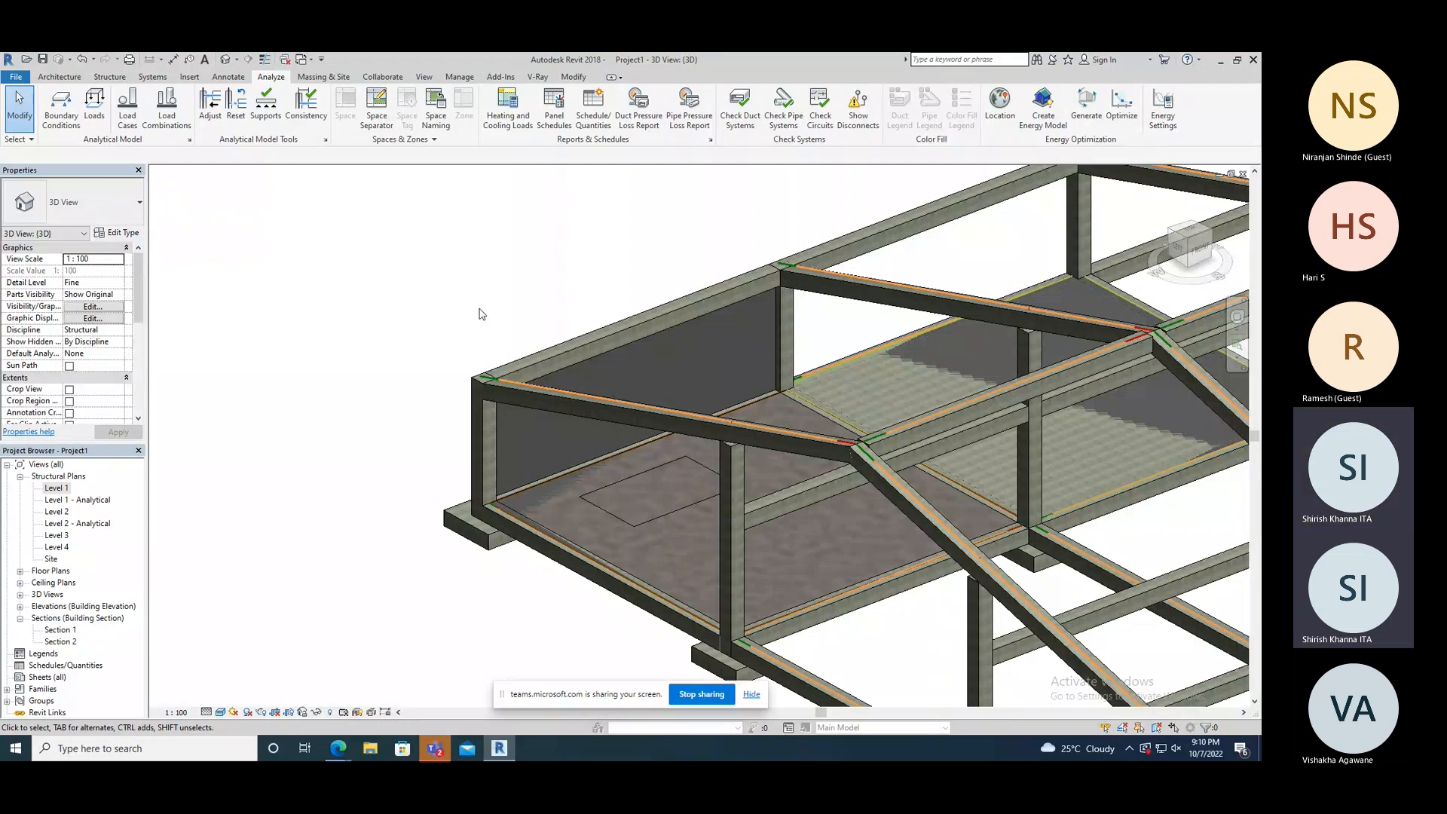
pyautogui.click(14, 78)
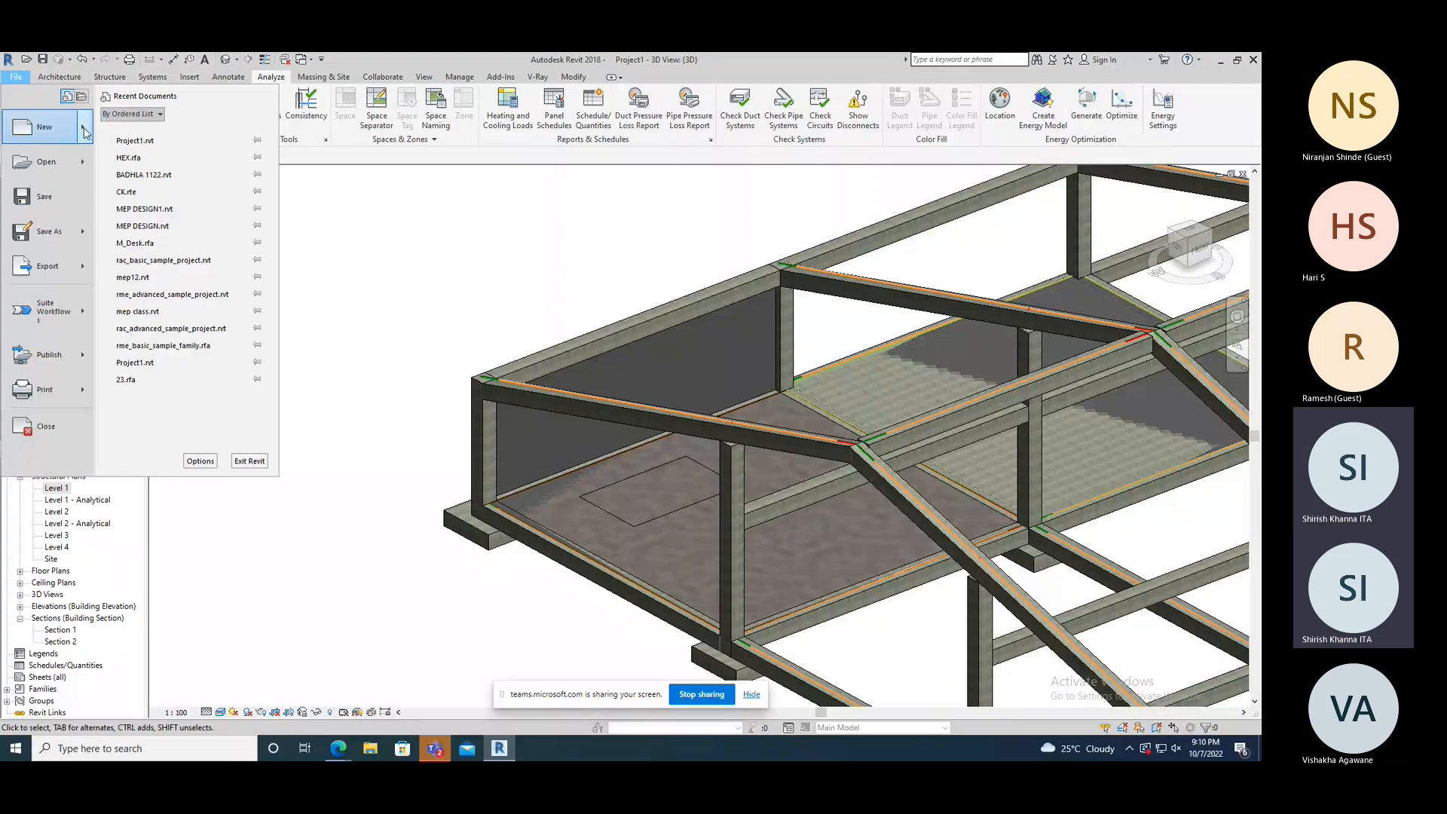
pyautogui.moveTo(85, 133)
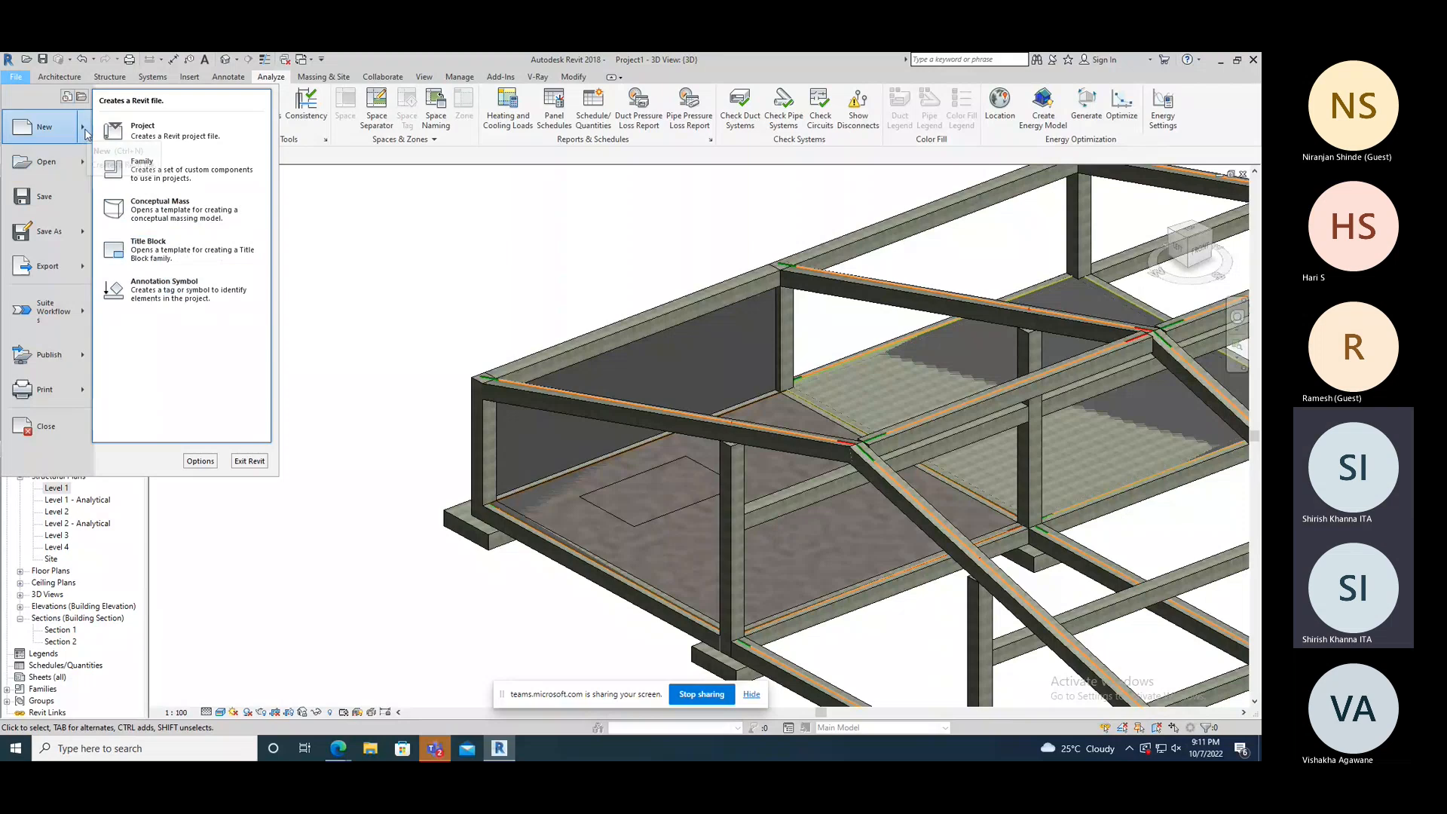
pyautogui.click(436, 290)
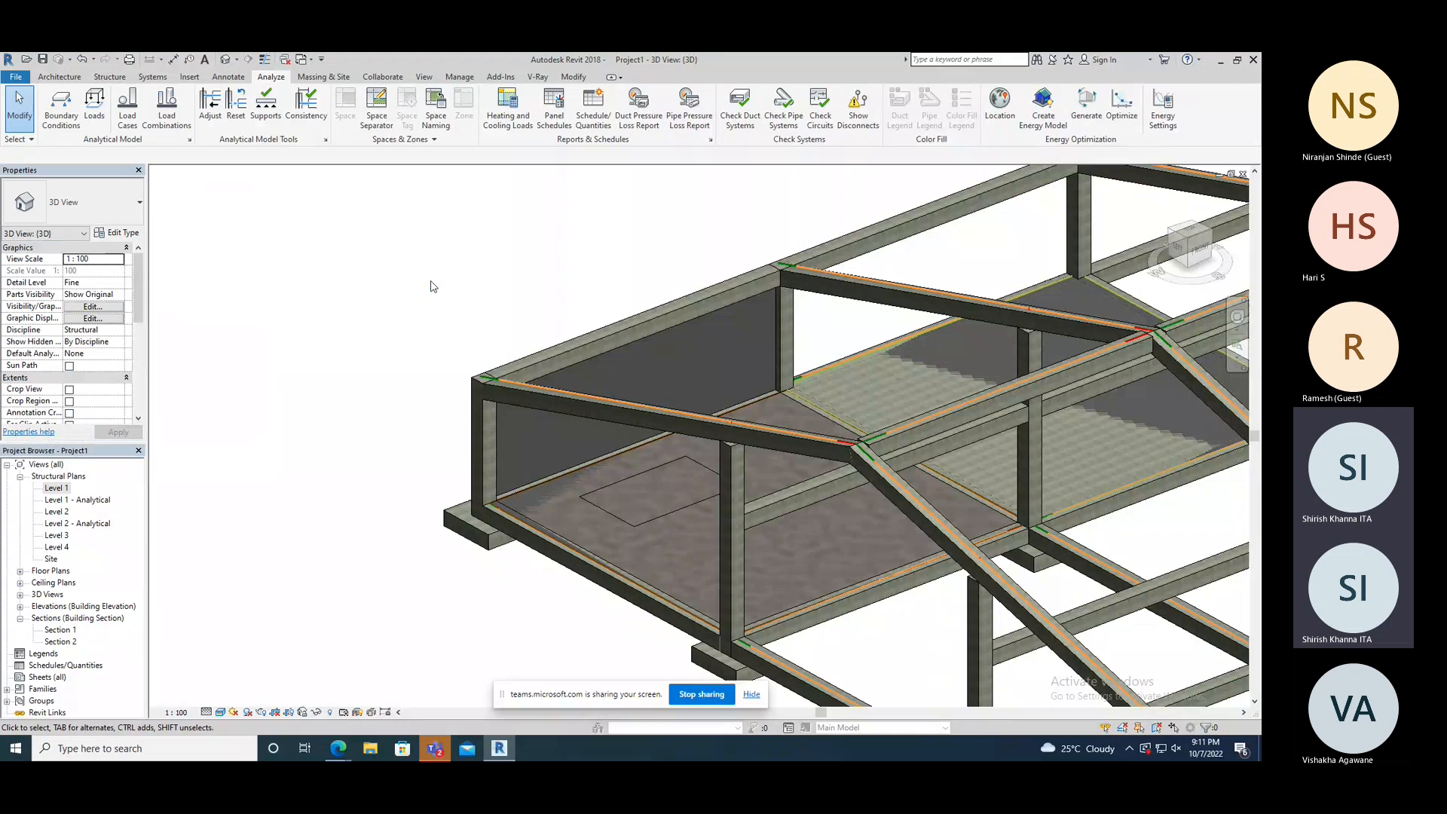
pyautogui.click(16, 77)
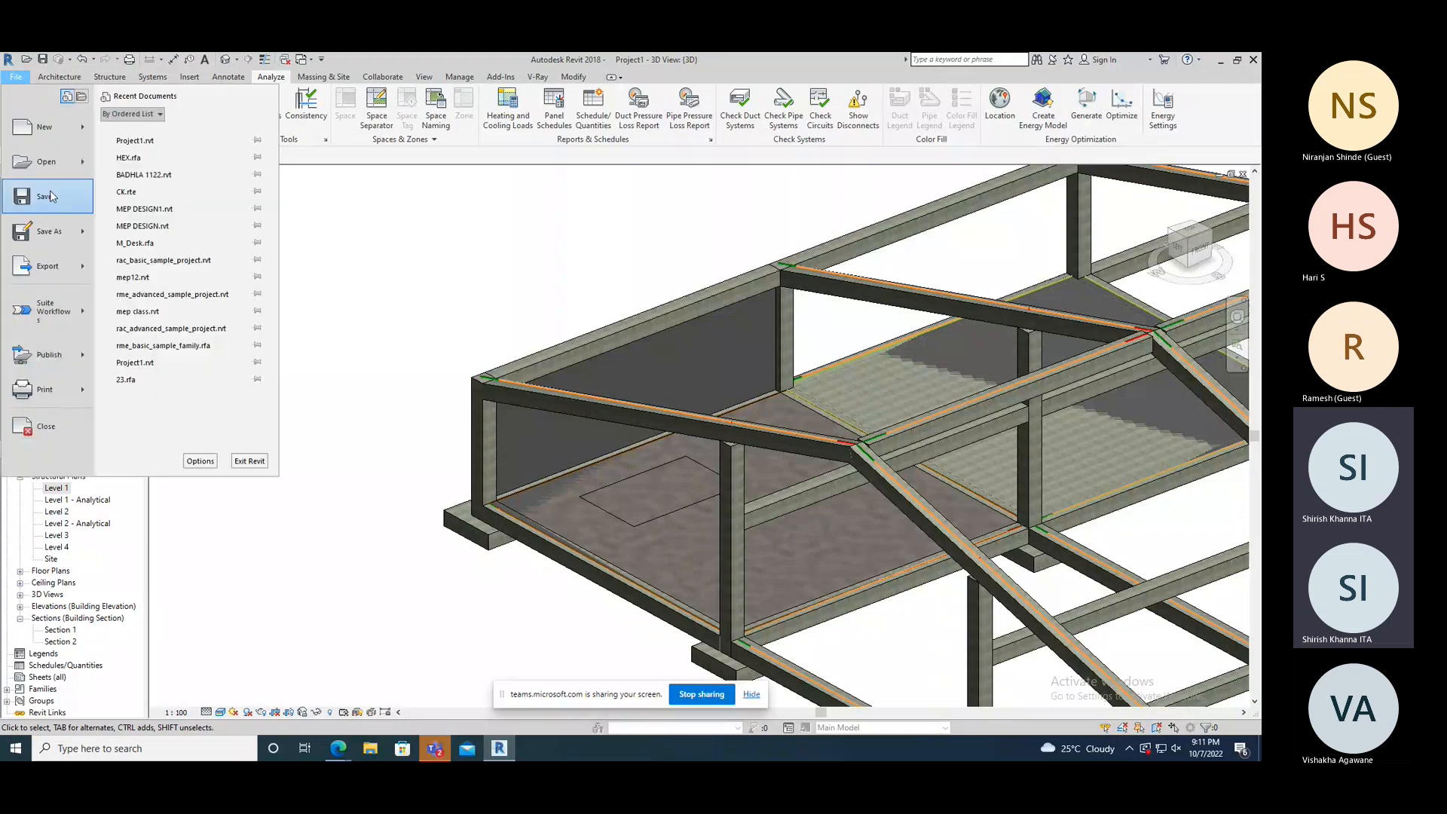
pyautogui.moveTo(87, 239)
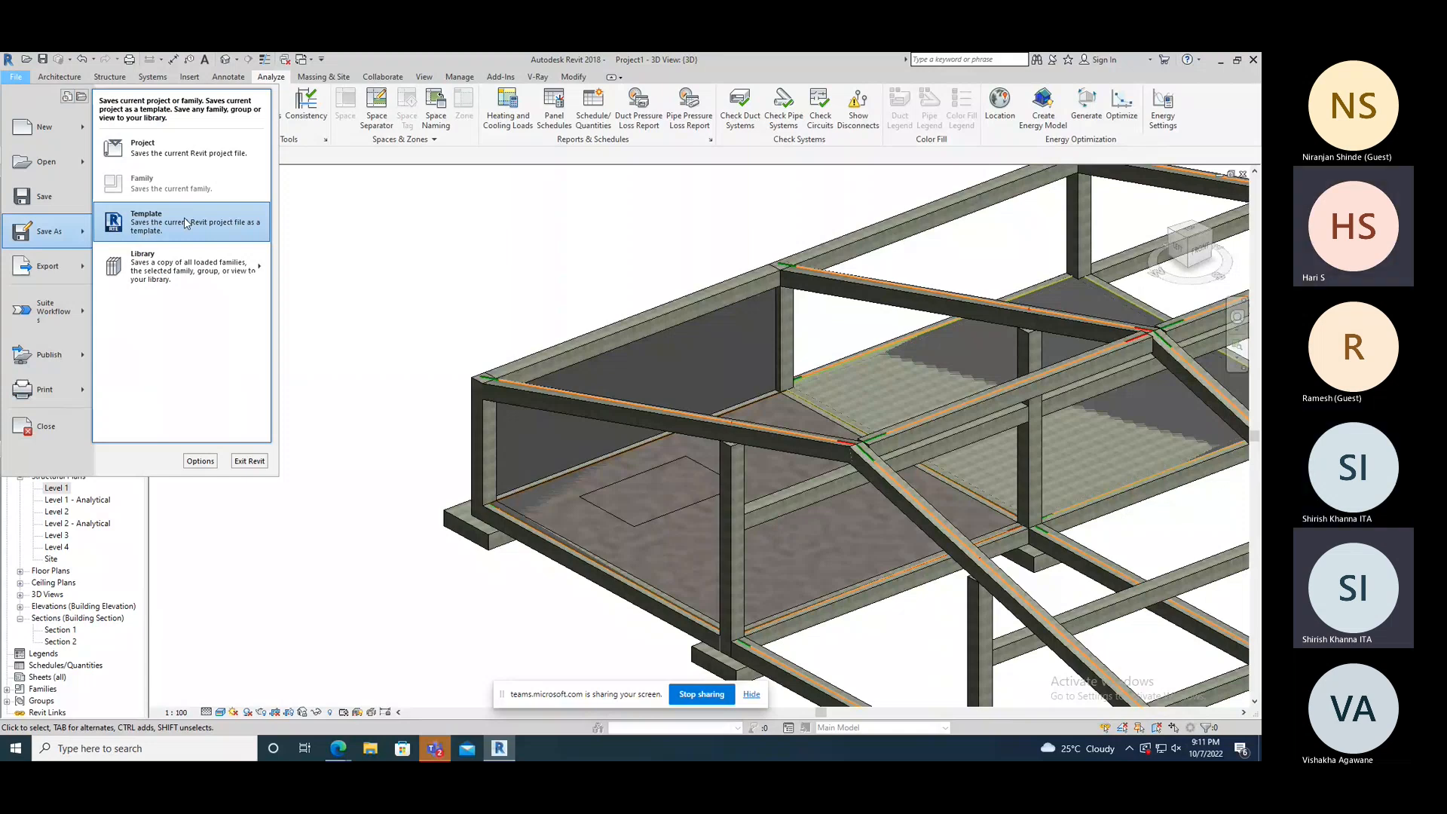
pyautogui.click(340, 261)
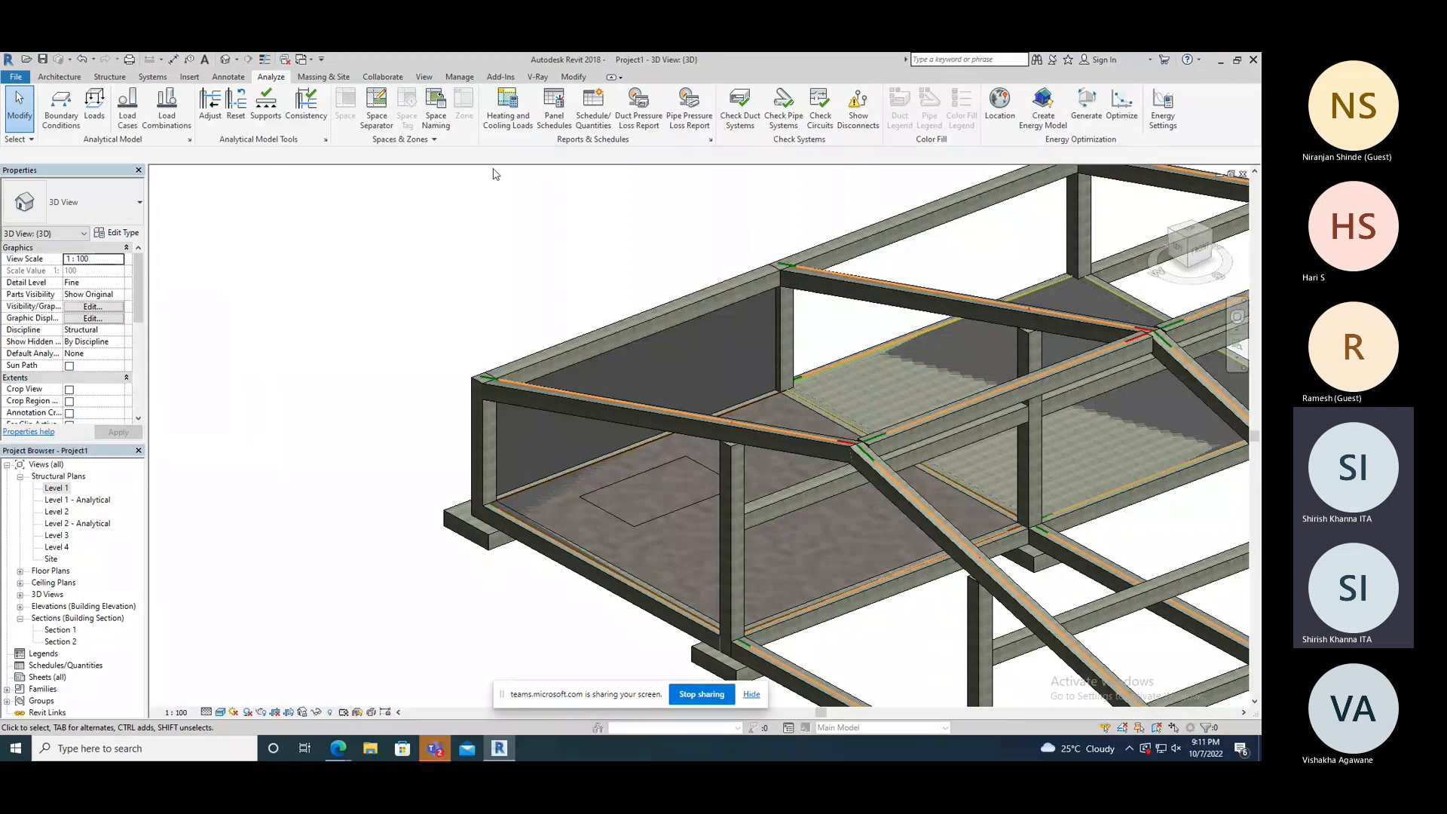
# - Turn on the Recent Files window in the user interface settings
pyautogui.click(425, 77)
pyautogui.click(1135, 109)
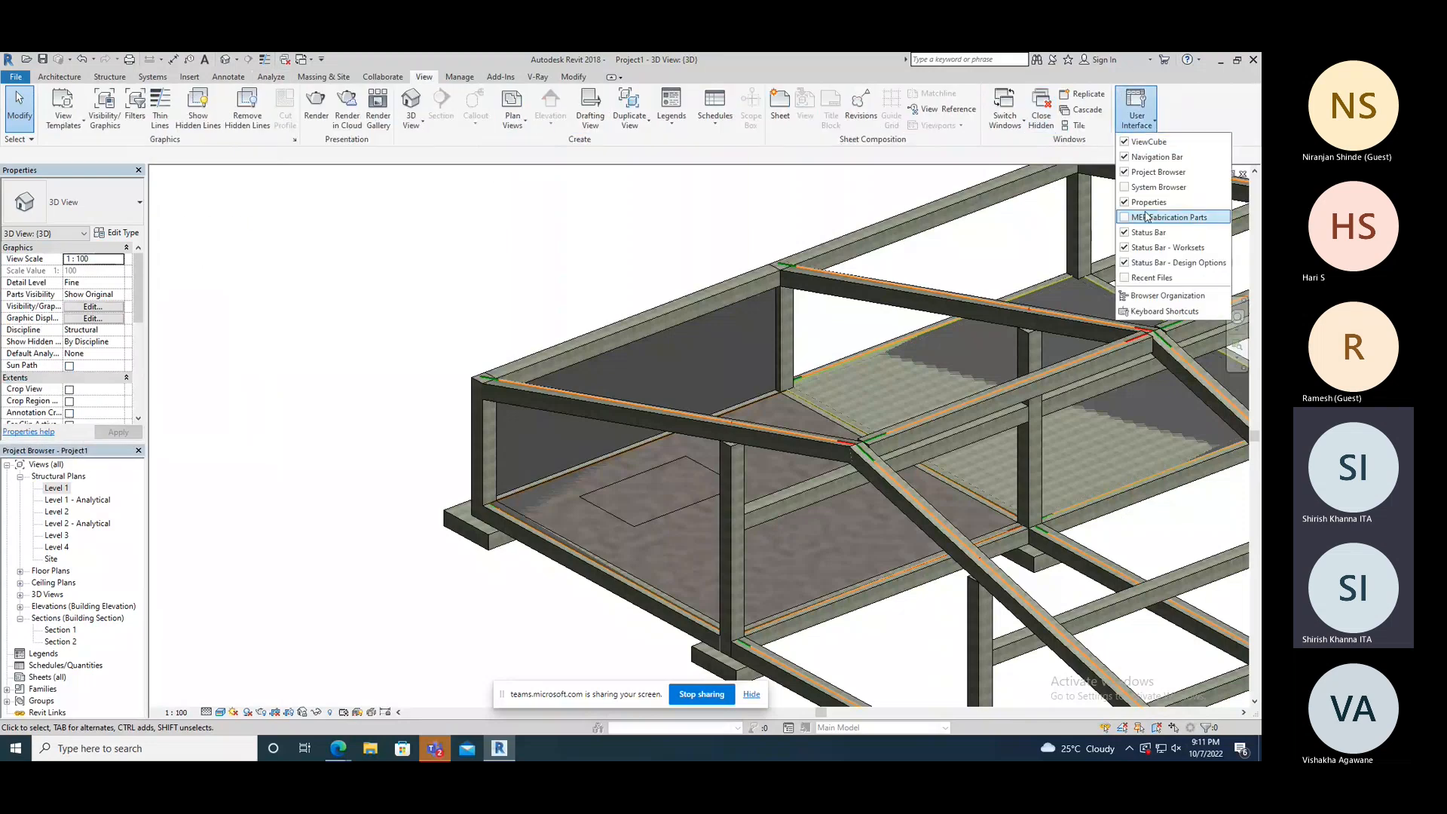
pyautogui.click(1142, 278)
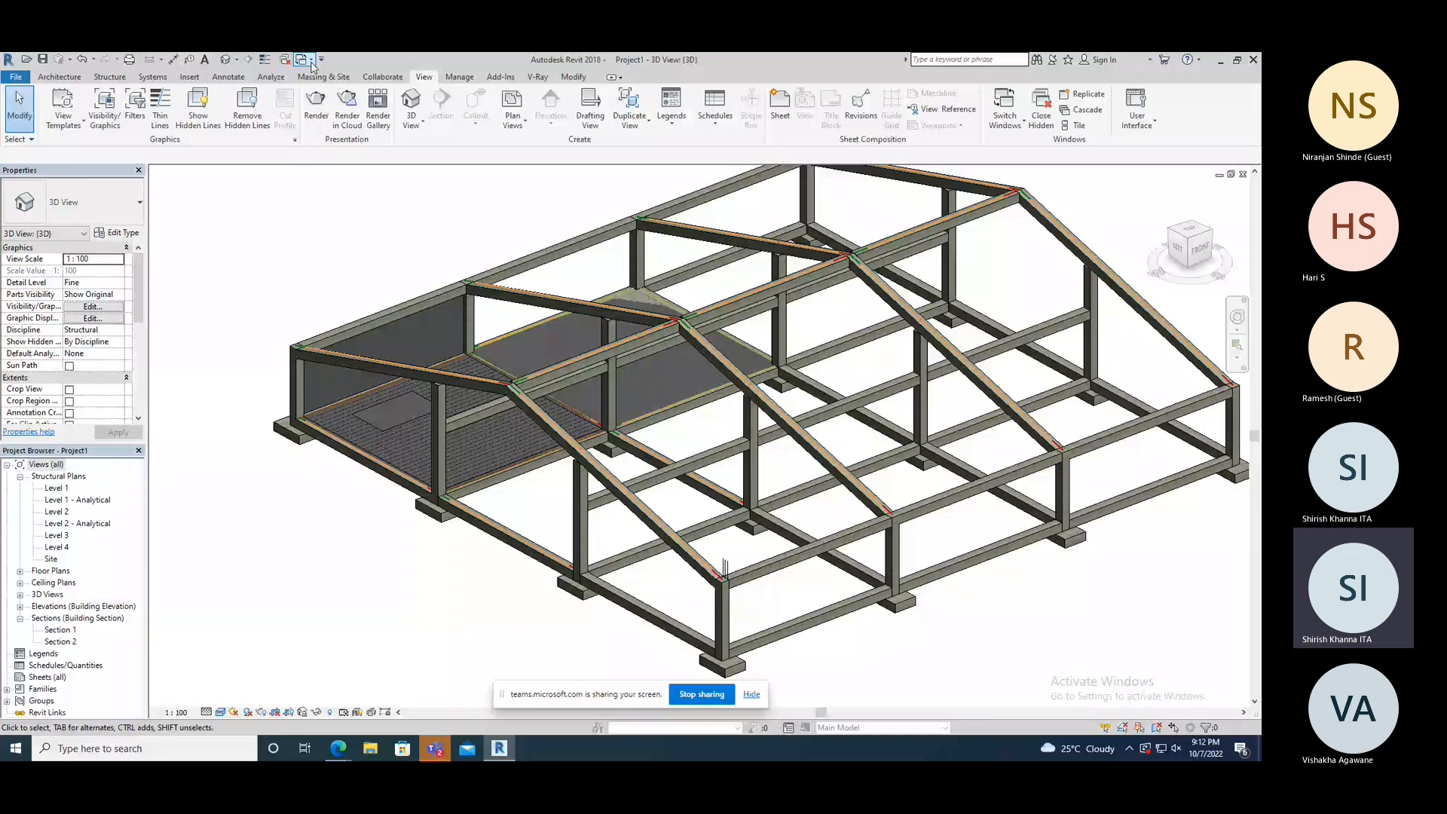
# - Close all hidden windows behind the 3D view and check the list of open windows
pyautogui.click(311, 60)
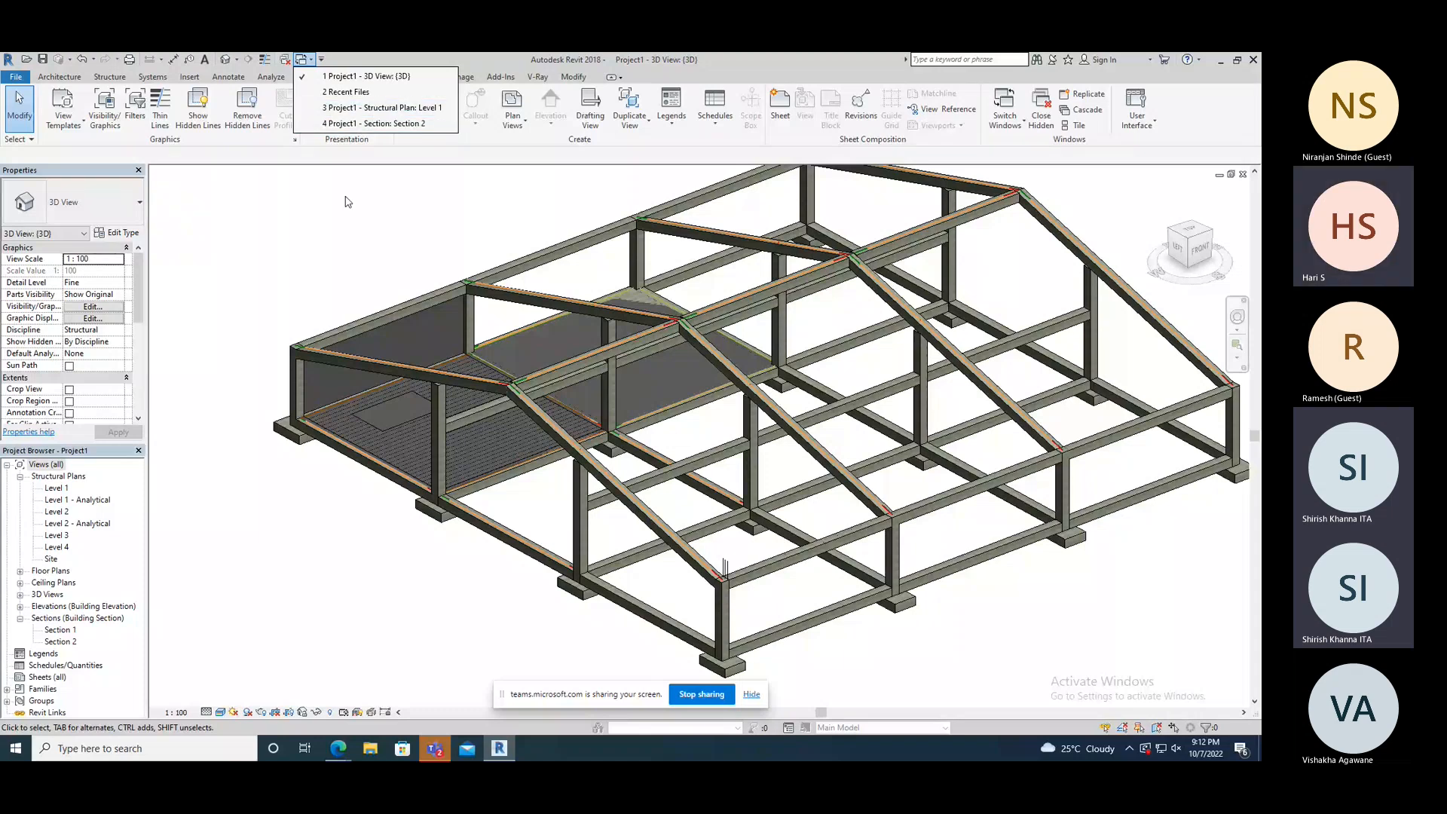
pyautogui.click(285, 61)
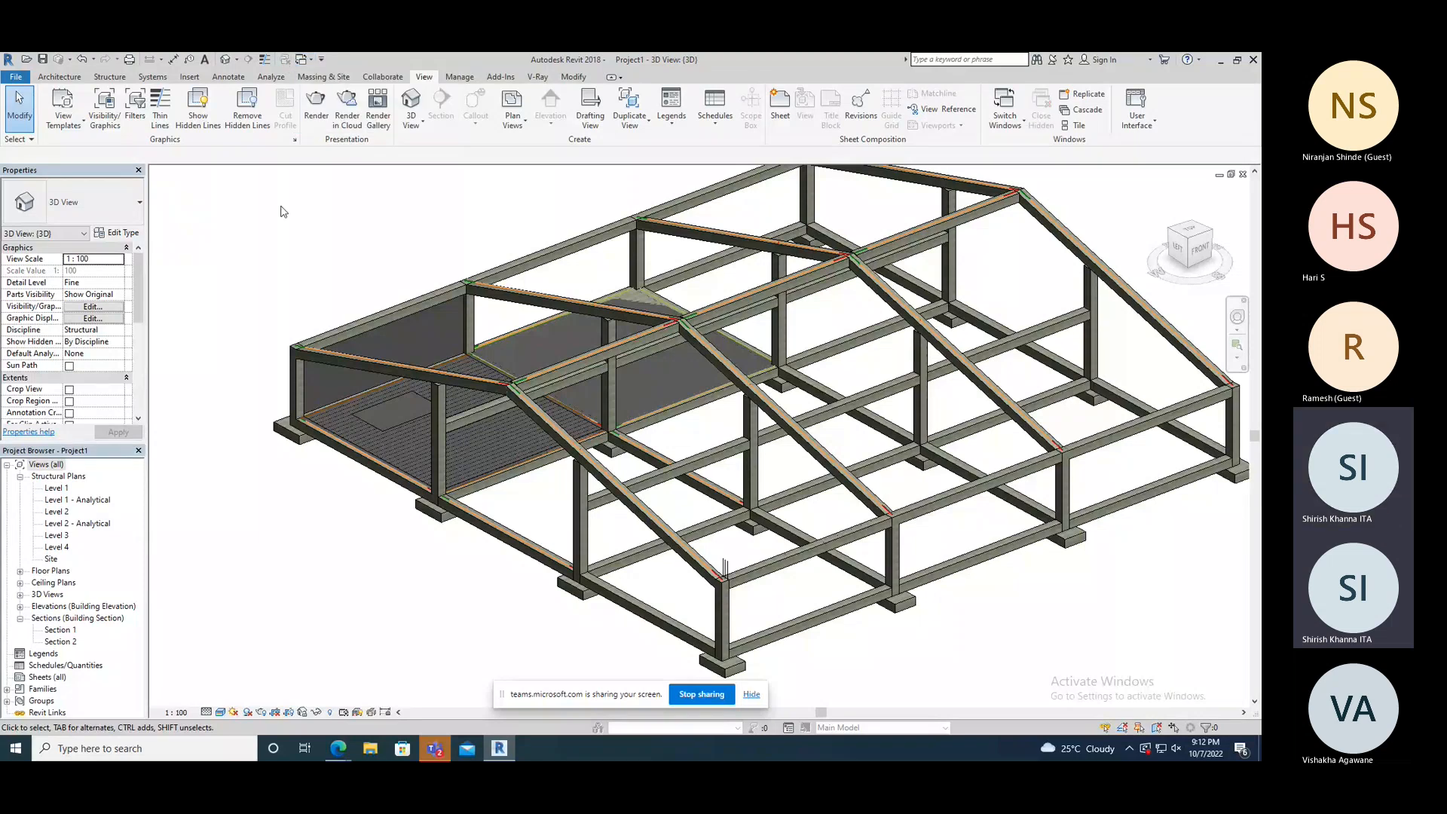
pyautogui.click(311, 61)
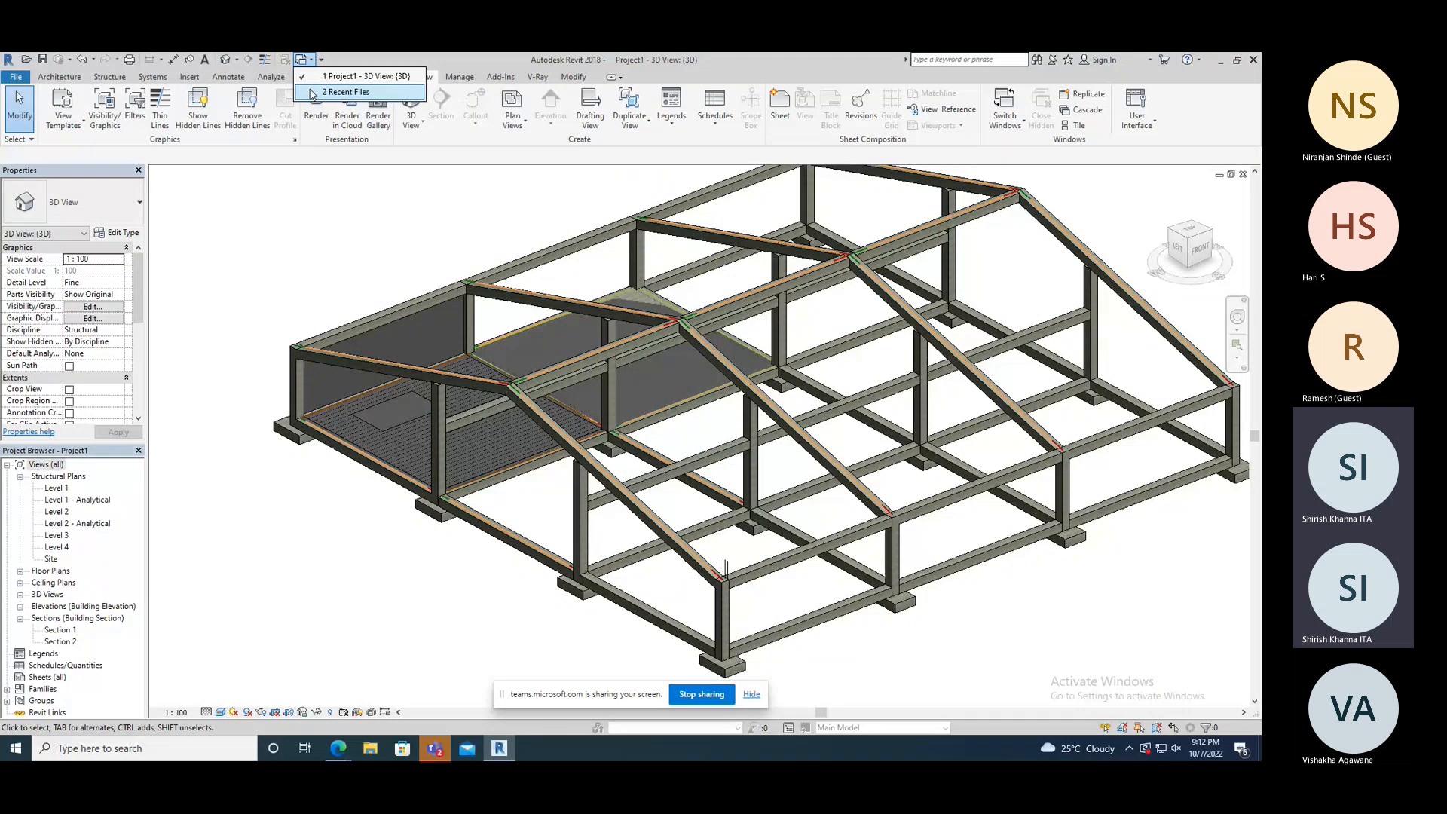
# - Open the Level 1 and Level 2 structural plans and Section 1, and check the list of open windows
pyautogui.doubleClick(57, 488)
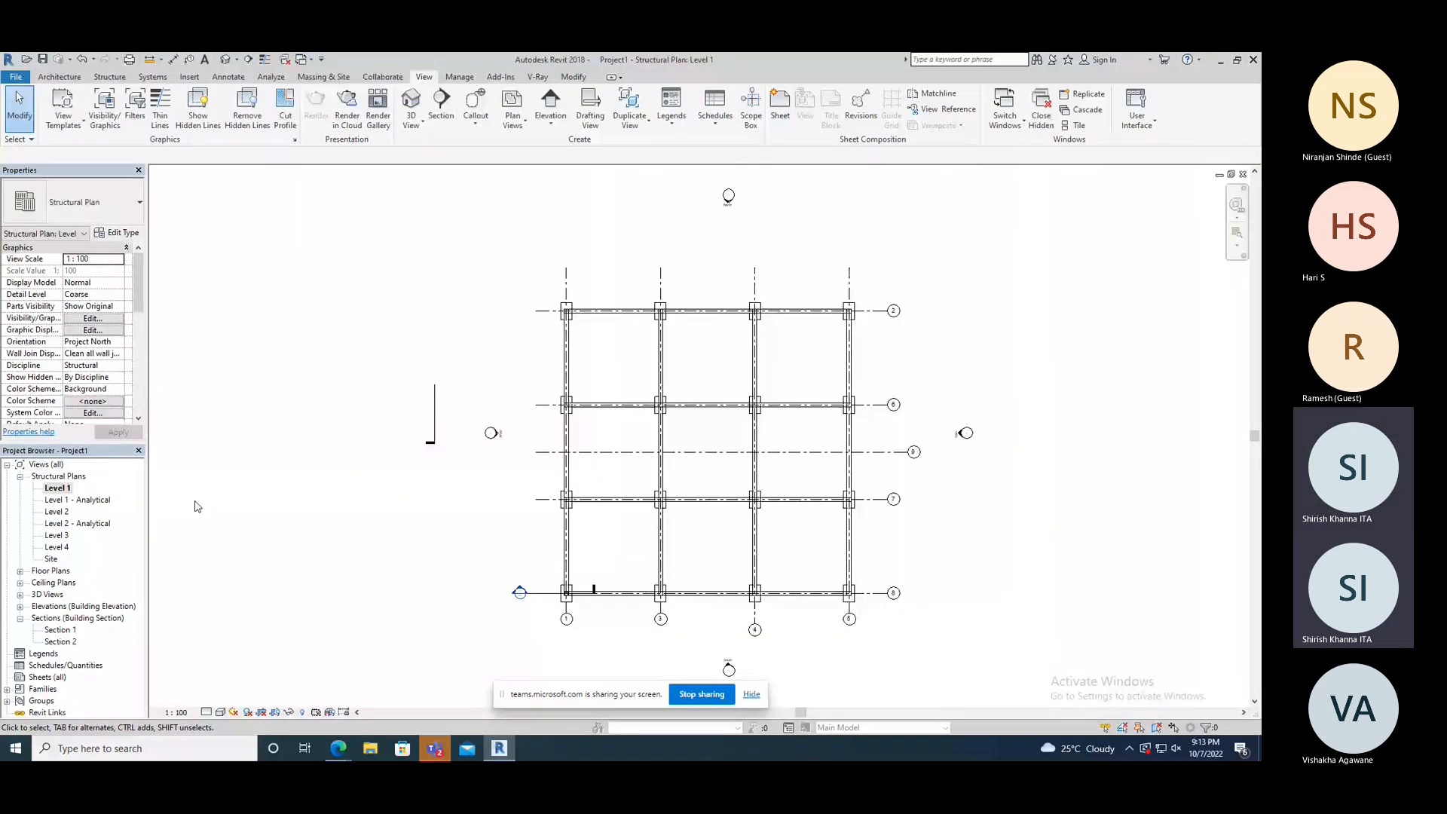
pyautogui.doubleClick(56, 512)
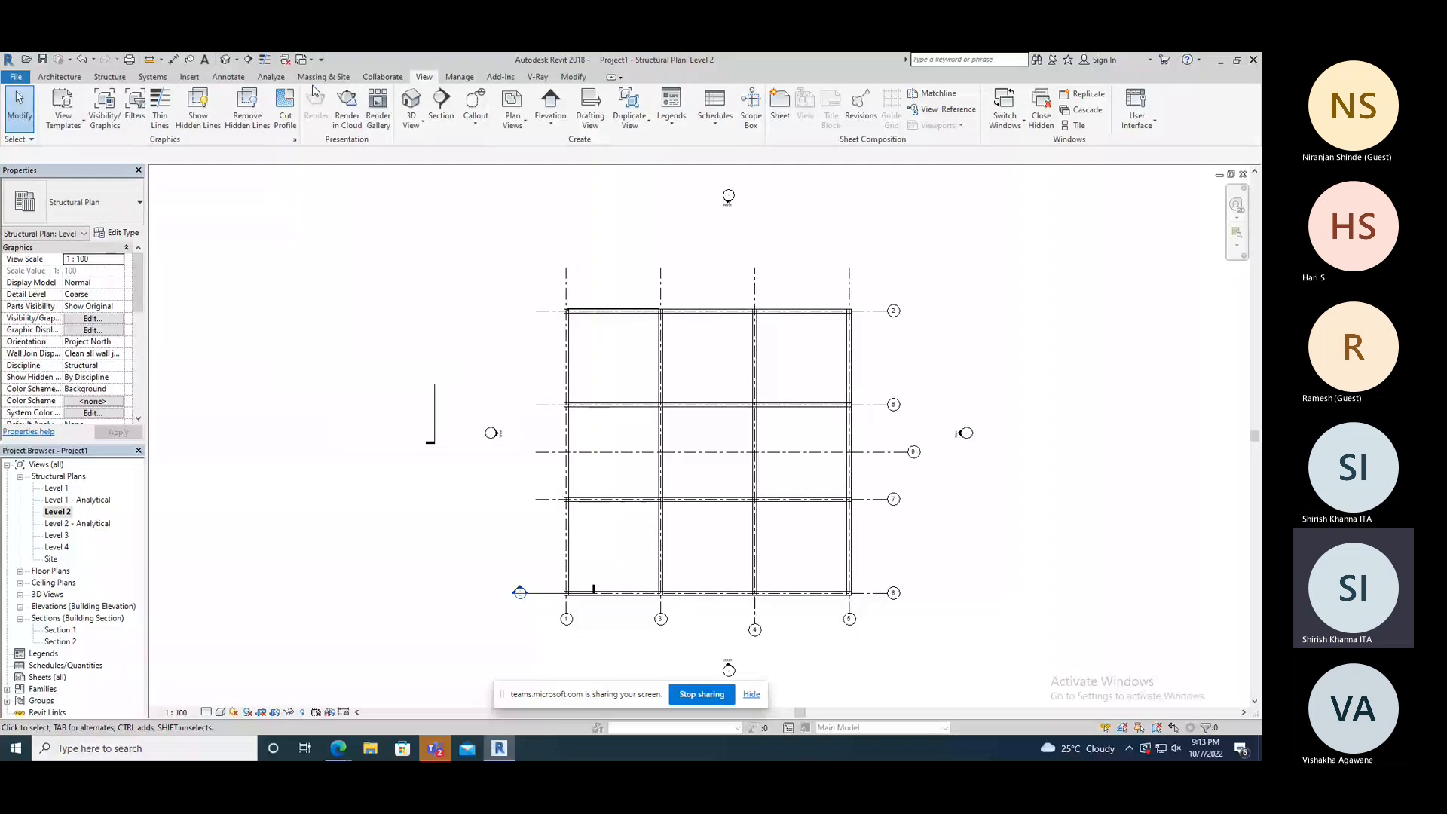
pyautogui.click(304, 59)
pyautogui.click(357, 124)
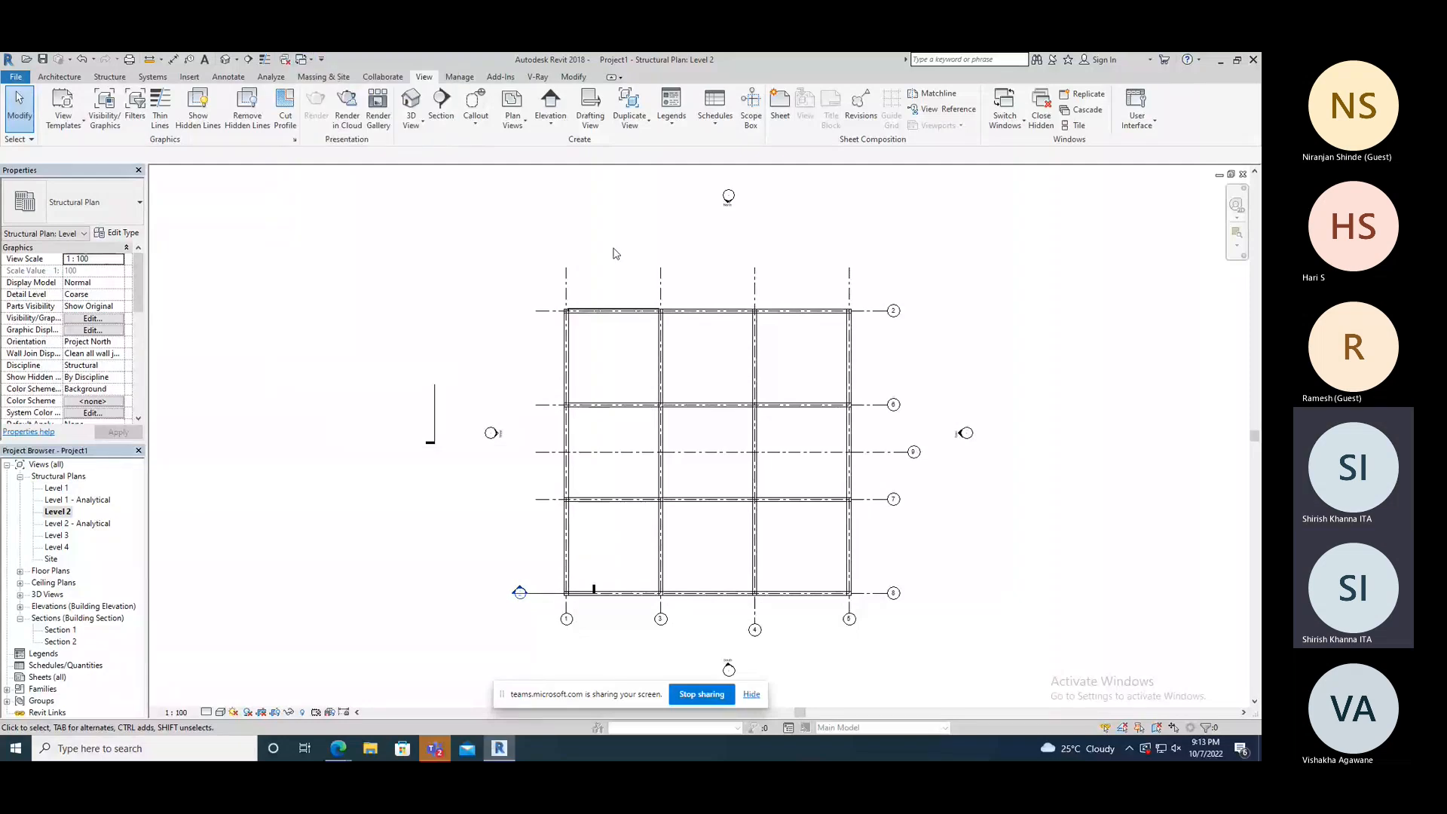
pyautogui.click(1019, 128)
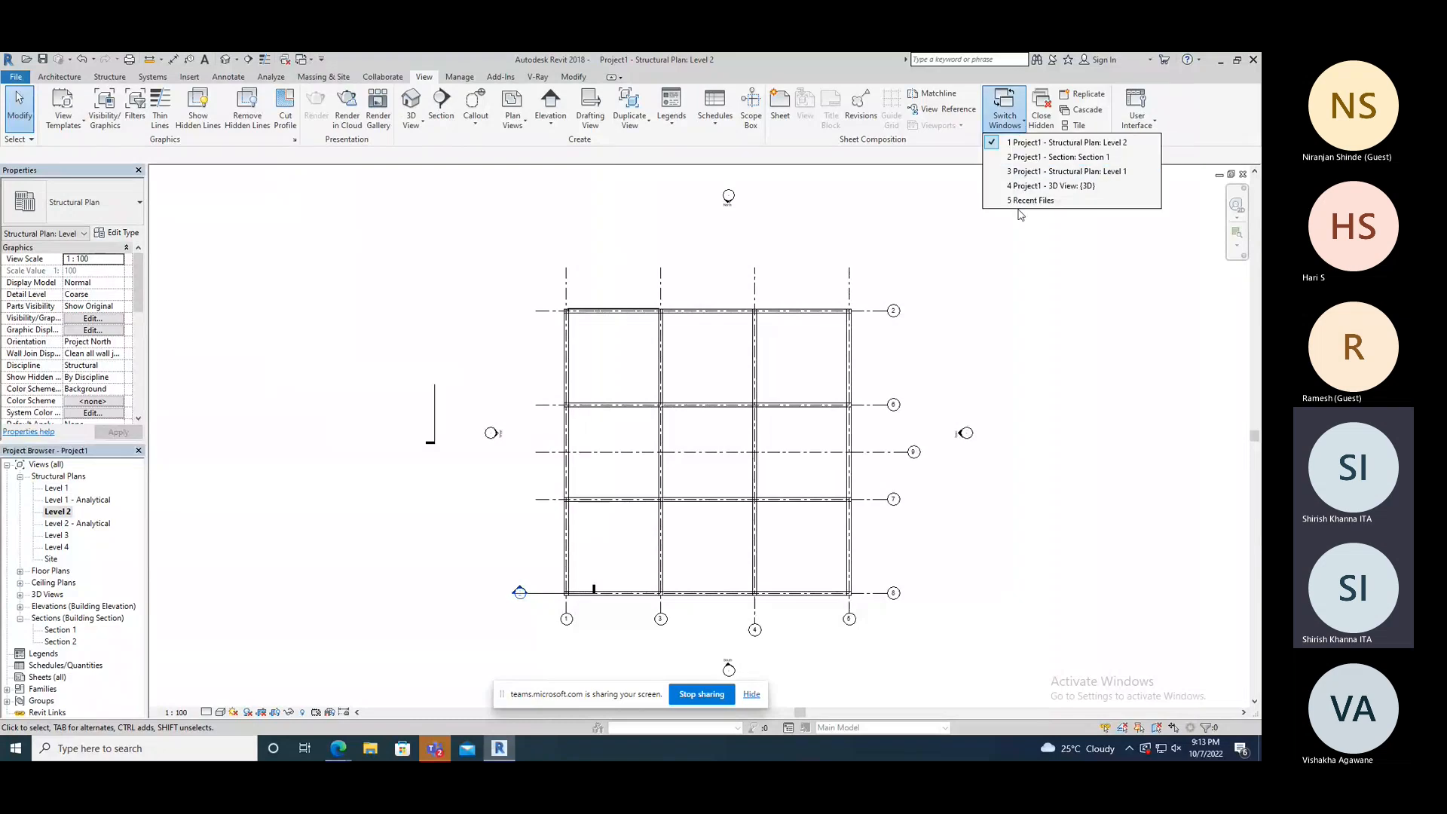
pyautogui.click(1012, 248)
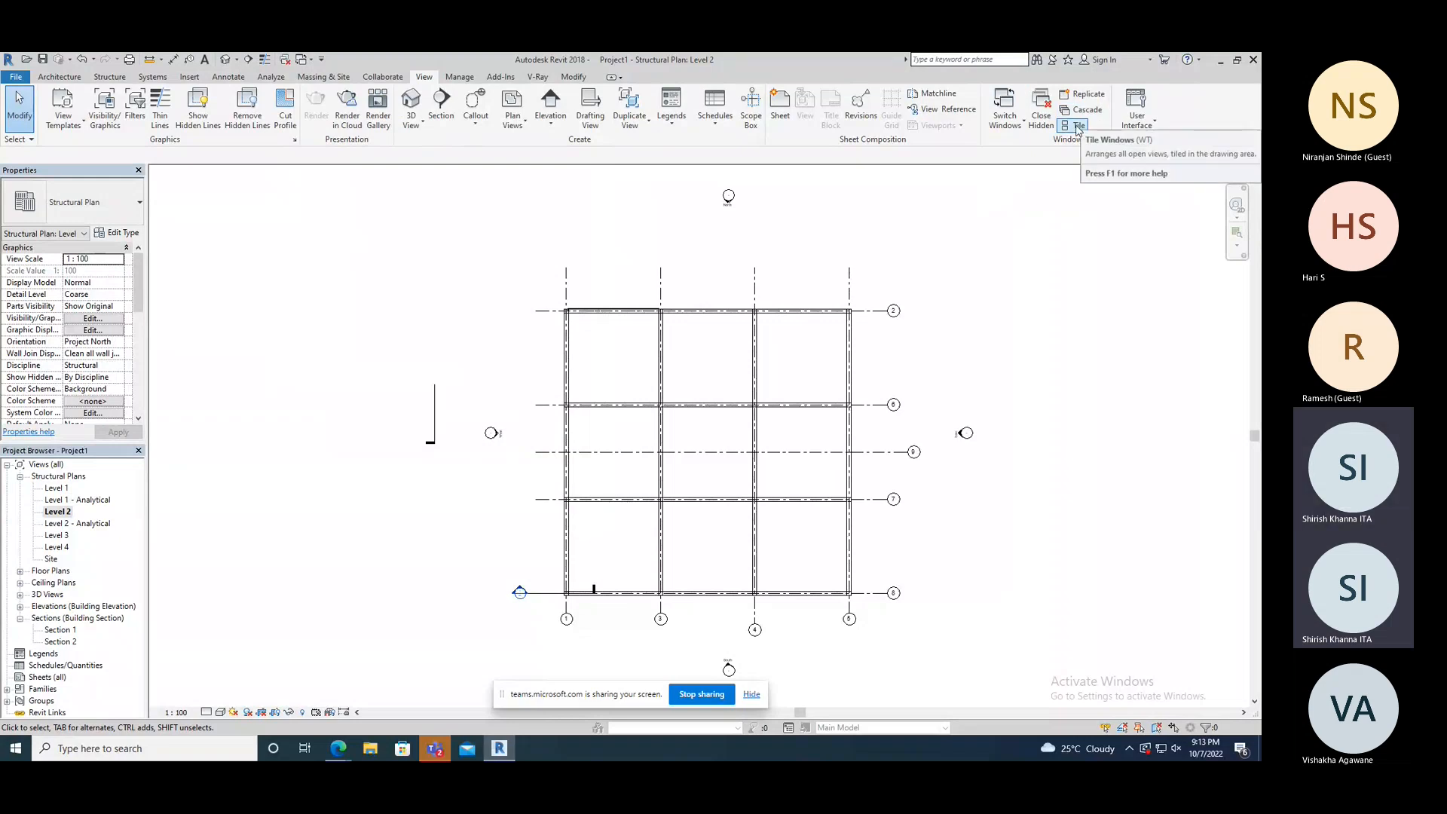
# - Tile all open views in the drawing area and fit the Level 2 plan in its window
pyautogui.click(1078, 125)
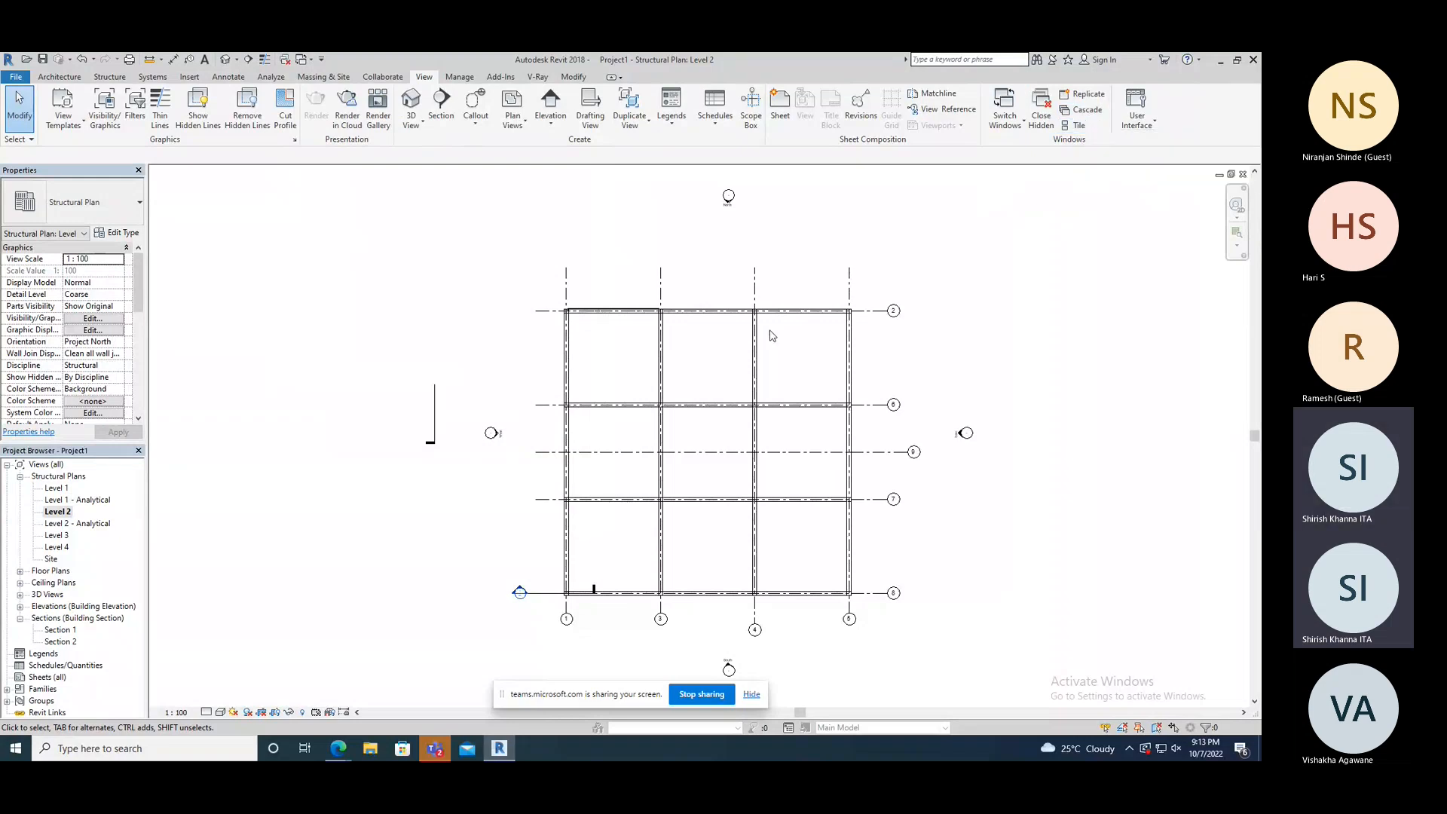
pyautogui.click(1079, 126)
pyautogui.moveTo(536, 339); pyautogui.dragTo(324, 216, button='middle')
pyautogui.scroll(-2, 324, 215)
pyautogui.scroll(-1, 373, 269)
# - Frame the model in the tiled Section 1, 3D and Level 1 views so each can be compared
pyautogui.click(465, 575)
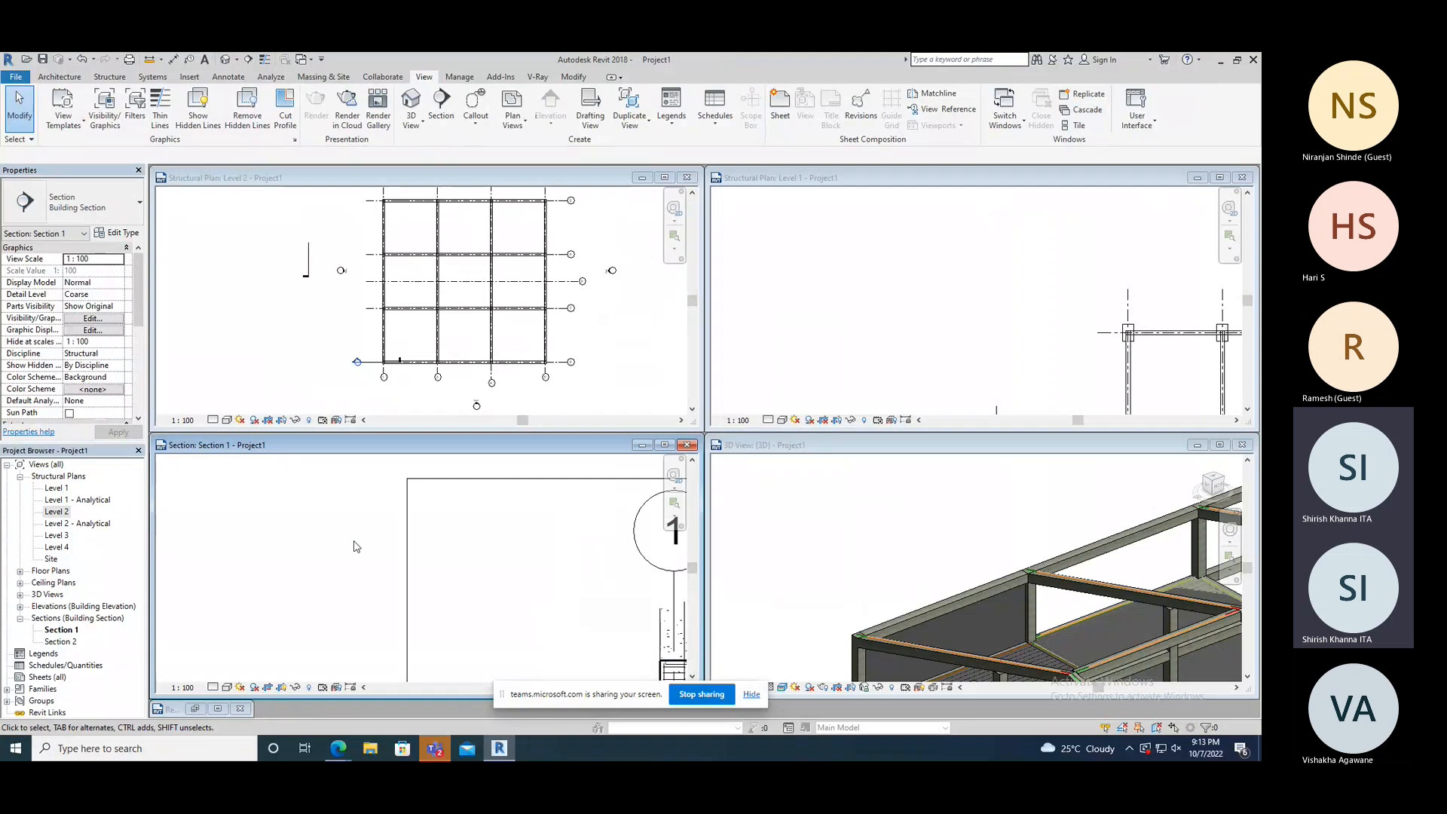
pyautogui.scroll(-2, 465, 575)
pyautogui.moveTo(522, 608); pyautogui.dragTo(392, 498, button='middle')
pyautogui.scroll(-1, 399, 513)
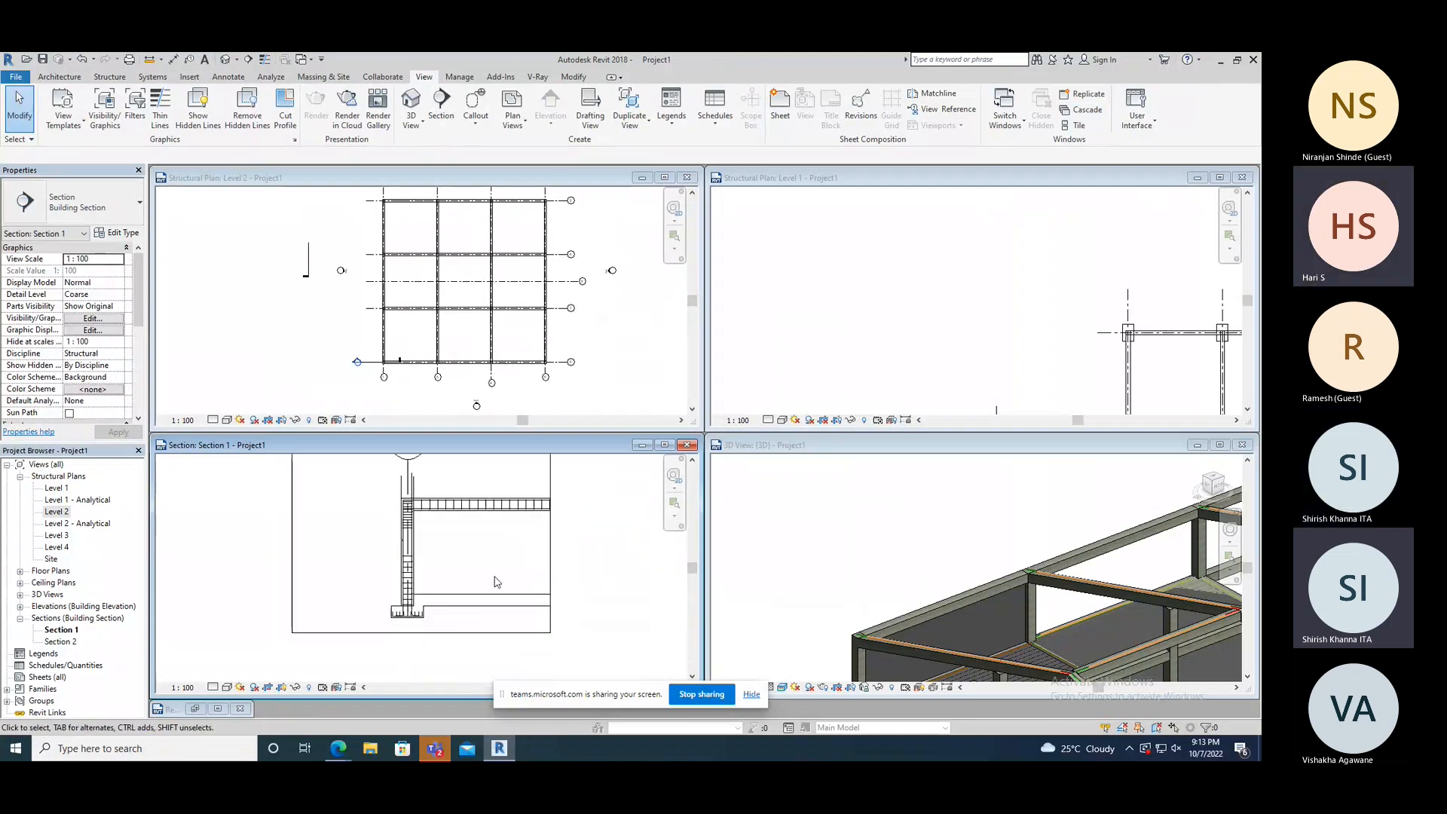
pyautogui.moveTo(494, 581); pyautogui.dragTo(468, 606, button='middle')
pyautogui.click(974, 594)
pyautogui.moveTo(974, 593); pyautogui.dragTo(935, 461, button='middle')
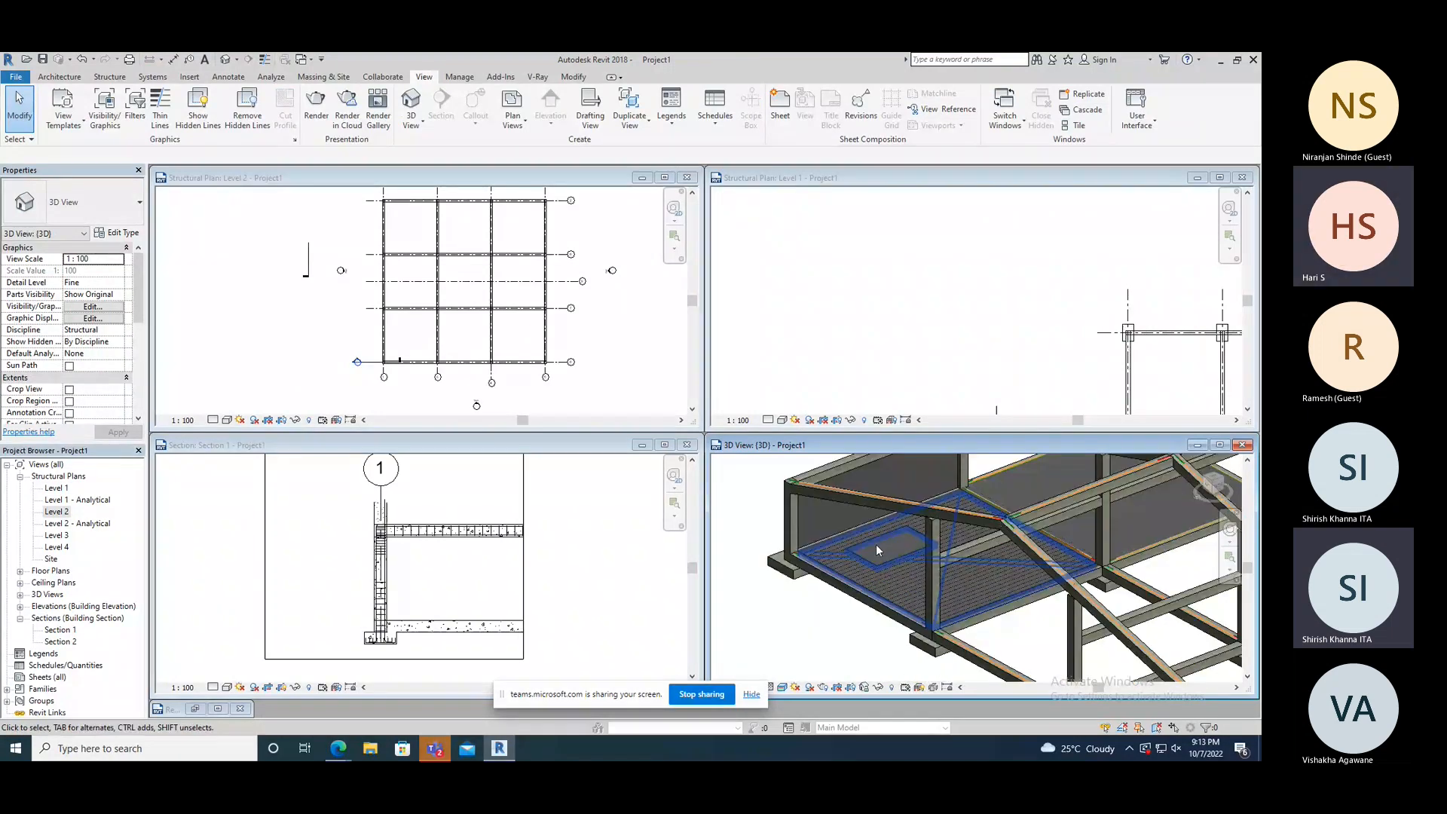
pyautogui.scroll(-2, 876, 546)
pyautogui.moveTo(875, 545); pyautogui.dragTo(785, 577, button='middle')
pyautogui.scroll(-2, 920, 279)
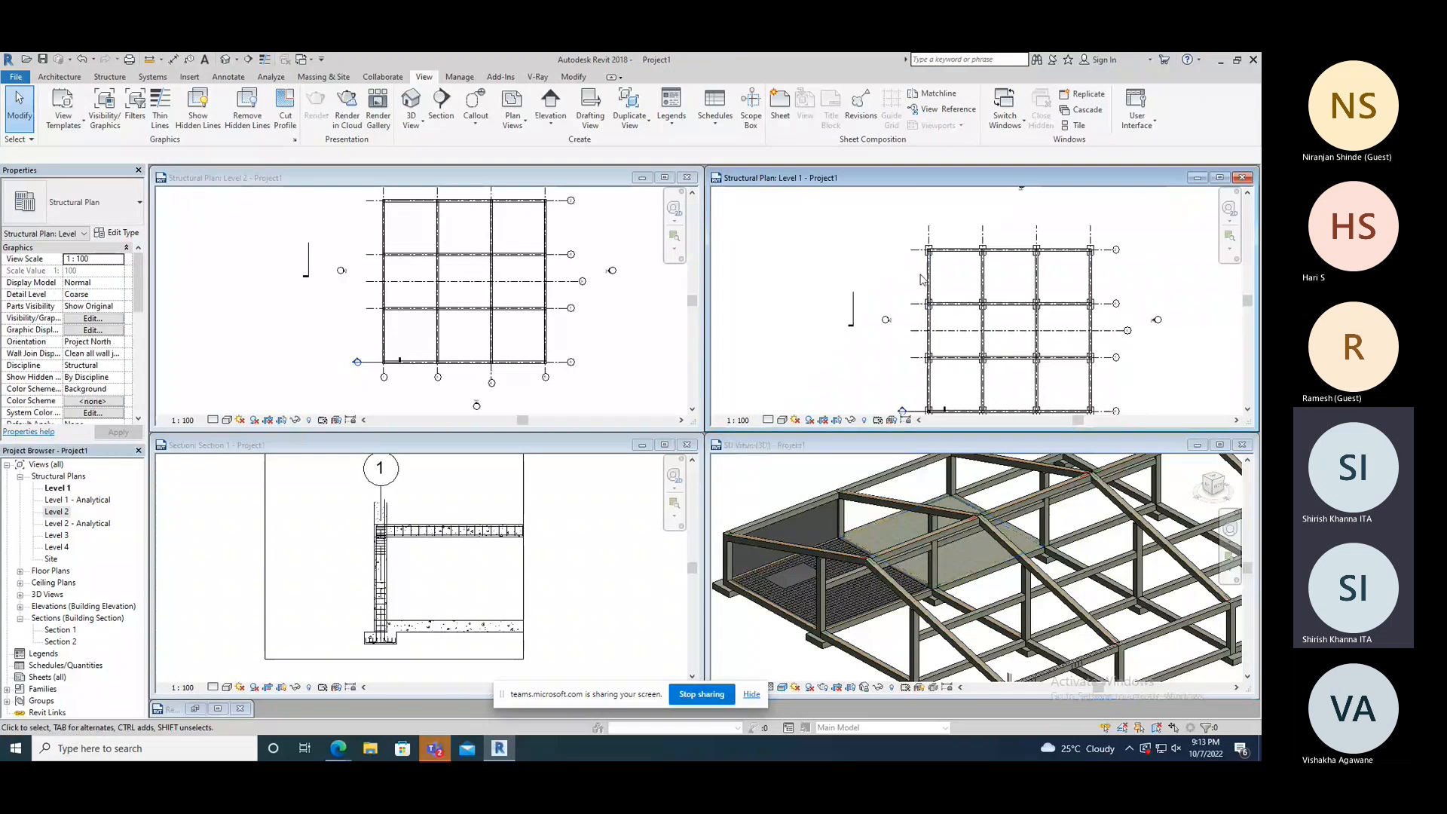
pyautogui.moveTo(920, 275); pyautogui.dragTo(920, 232, button='middle')
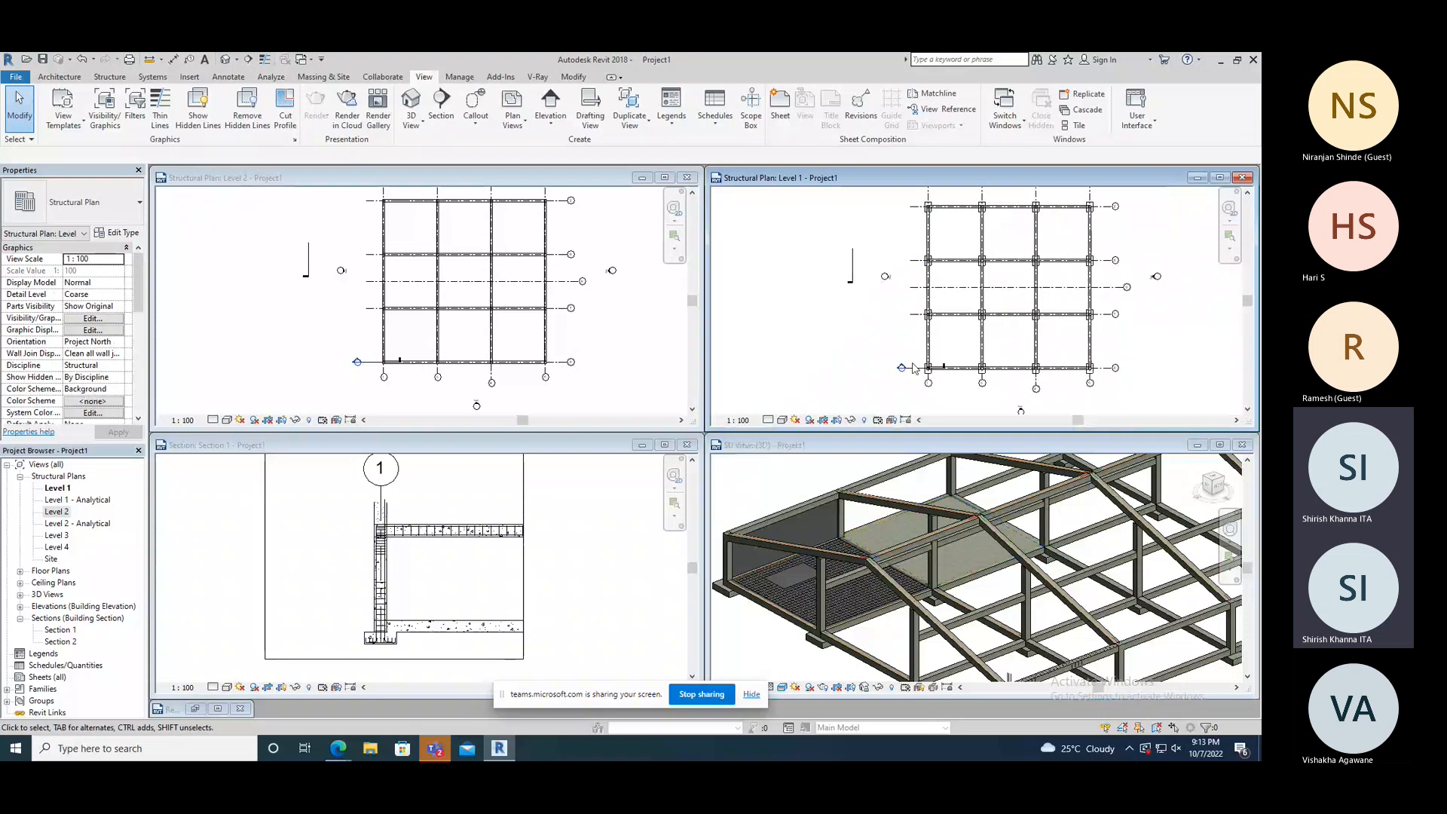
# - Cascade the open views and bring the 3D view to the front, maximized
pyautogui.click(1085, 112)
pyautogui.click(1004, 109)
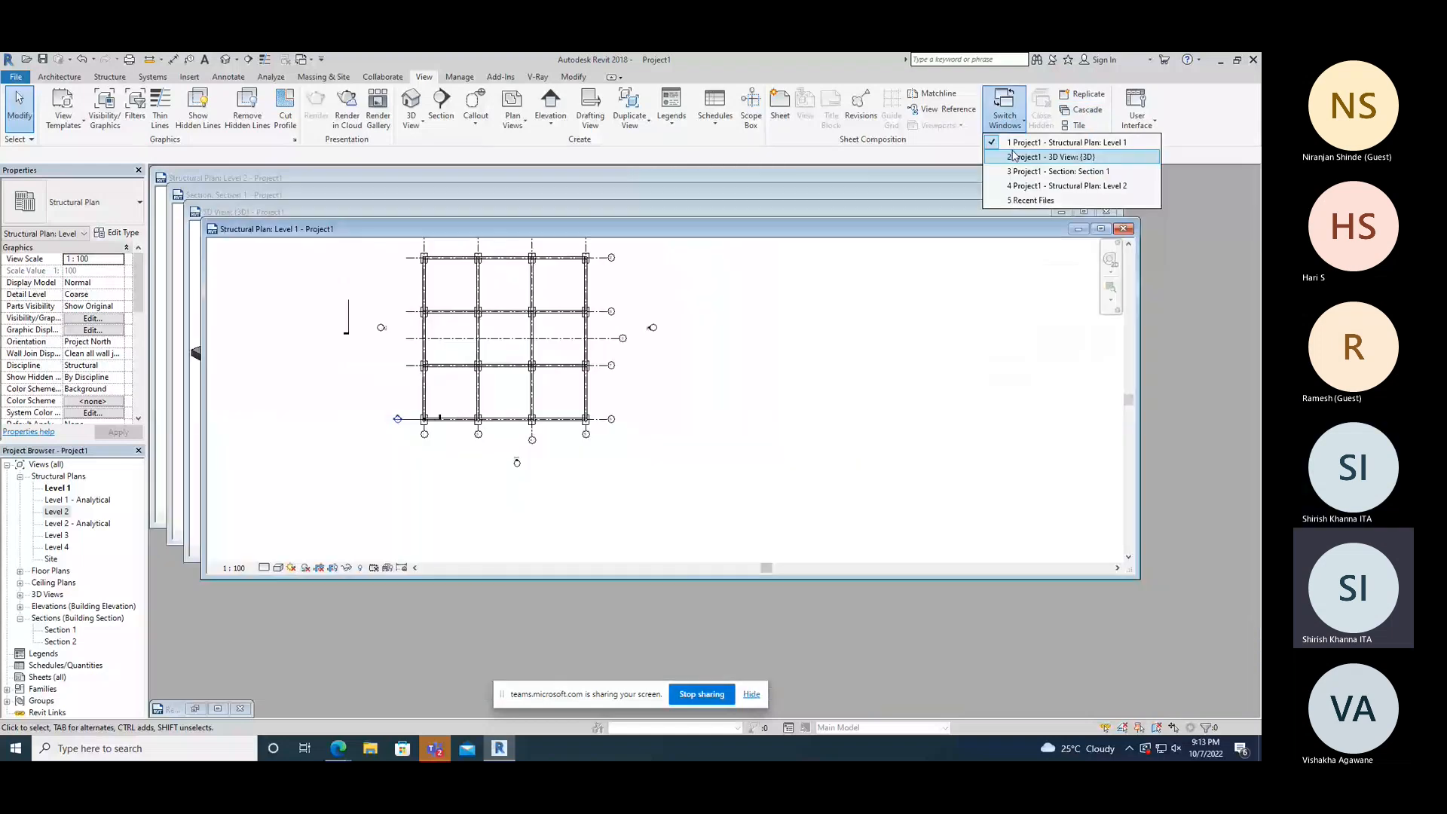
pyautogui.click(1050, 157)
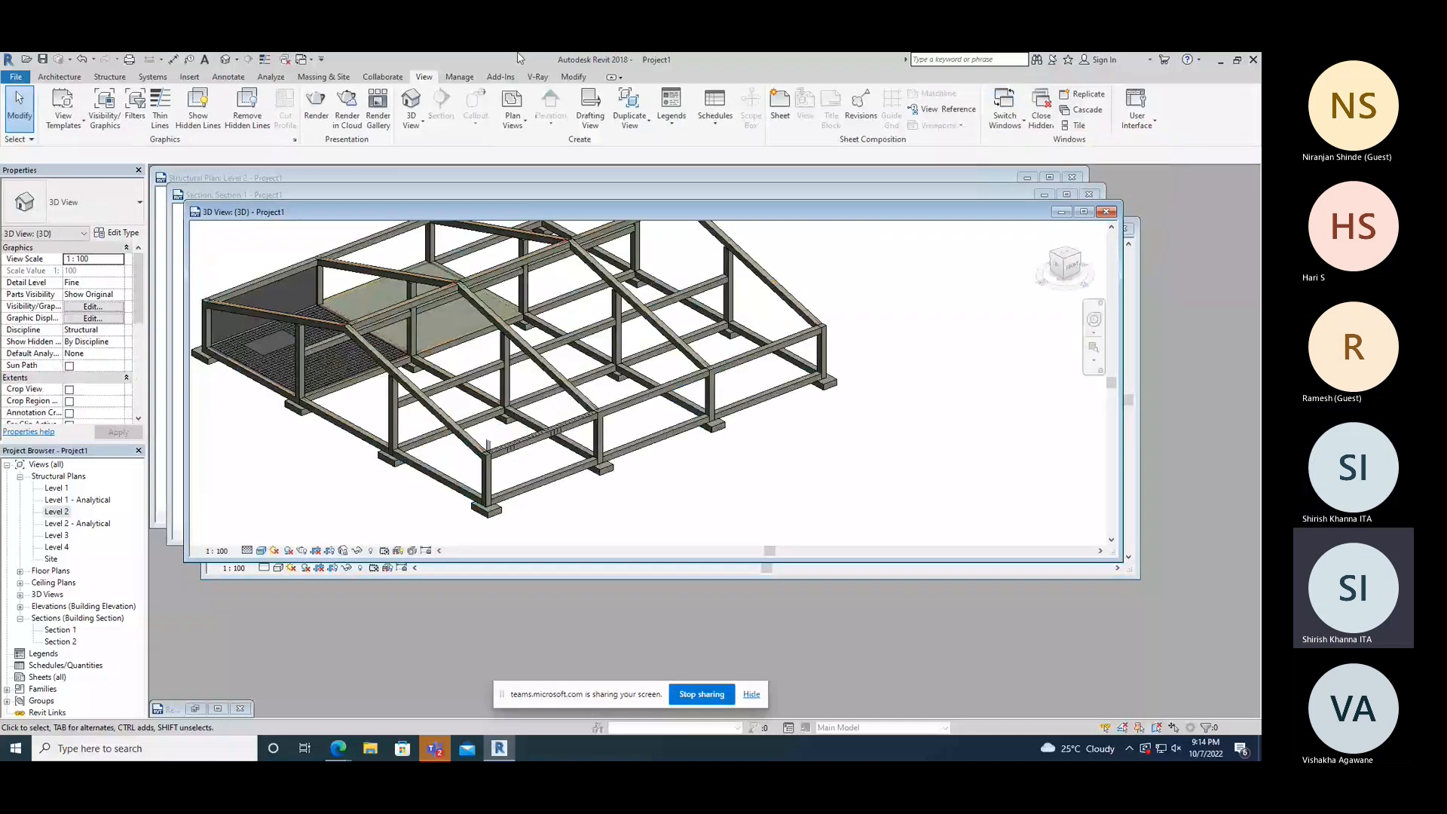
pyautogui.click(1084, 212)
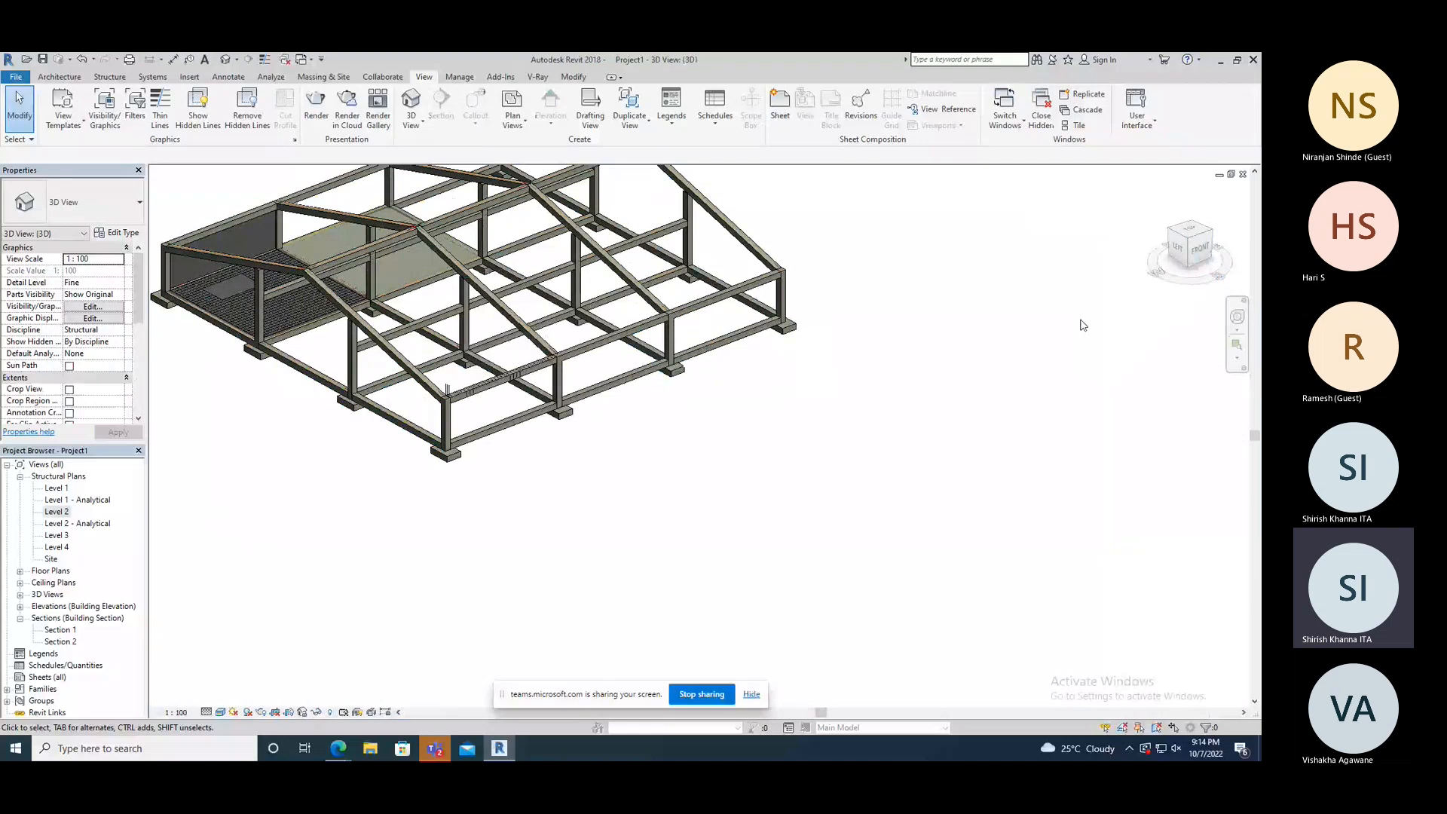
# - Examine the structural frame and the floor slab's area reinforcement in the 3D view
pyautogui.scroll(-2, 859, 395)
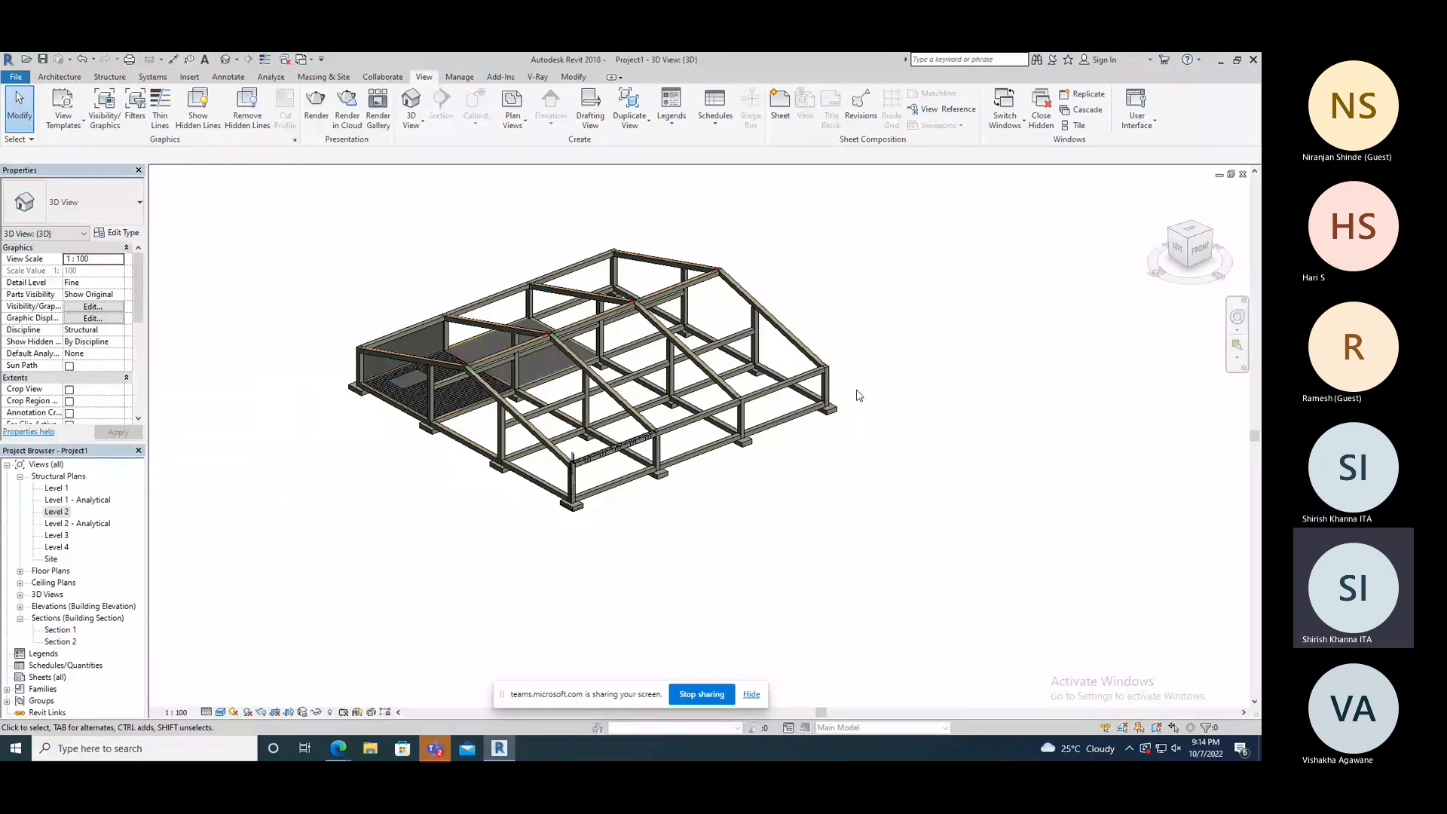
pyautogui.moveTo(590, 374); pyautogui.dragTo(615, 385, button='middle')
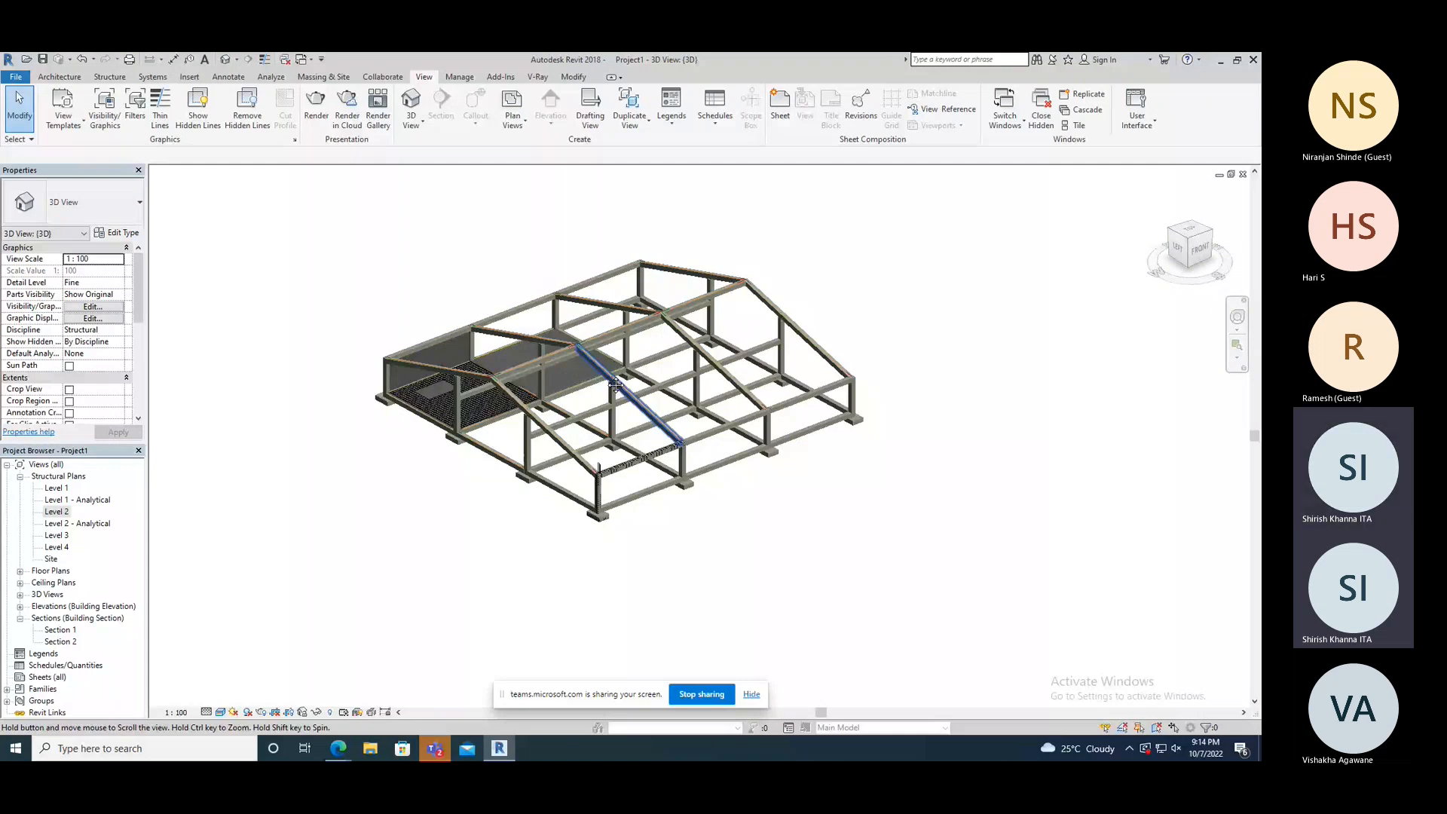
pyautogui.moveTo(616, 385); pyautogui.dragTo(664, 406, button='middle')
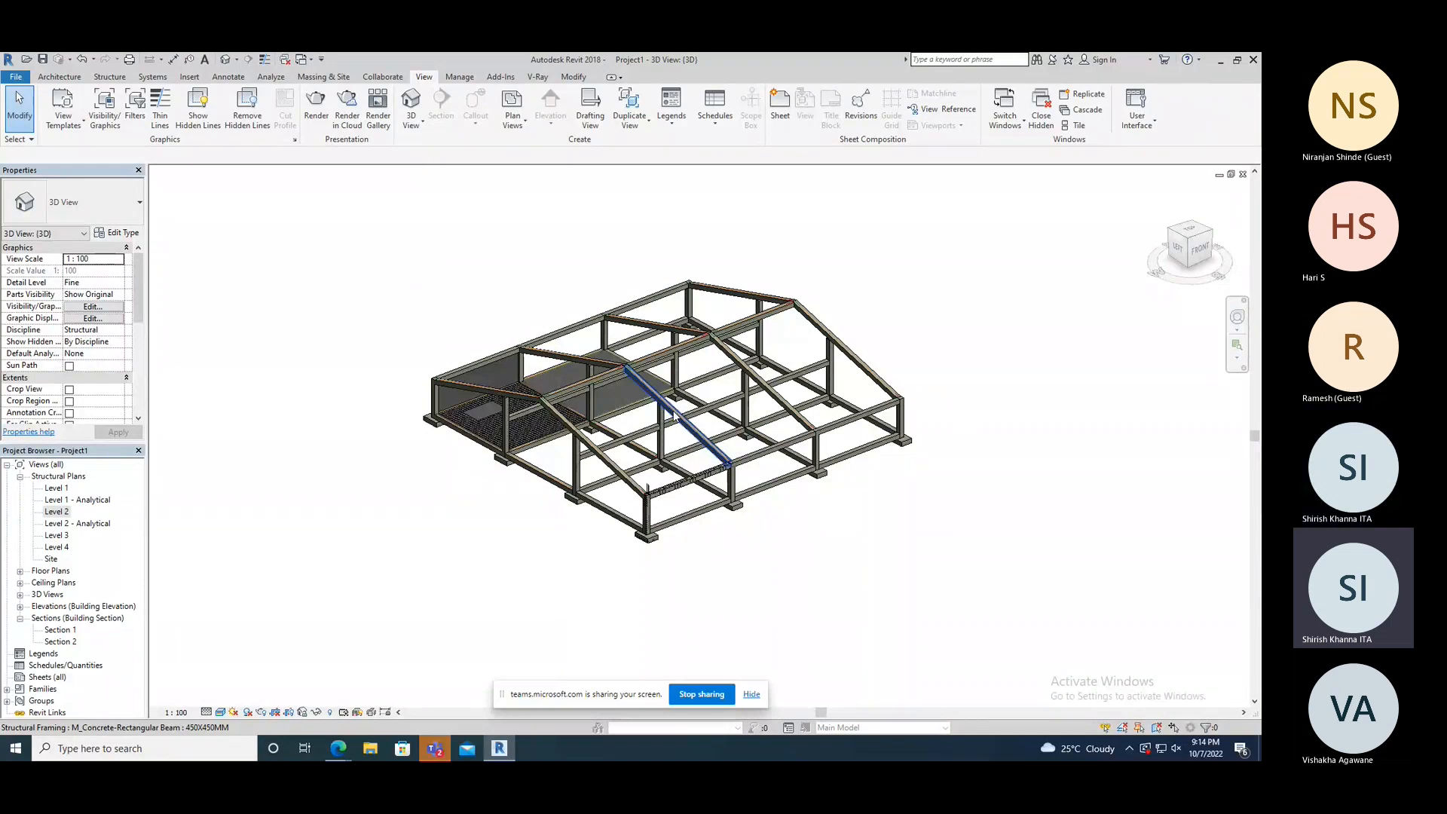
pyautogui.moveTo(637, 498); pyautogui.dragTo(642, 519, button='middle')
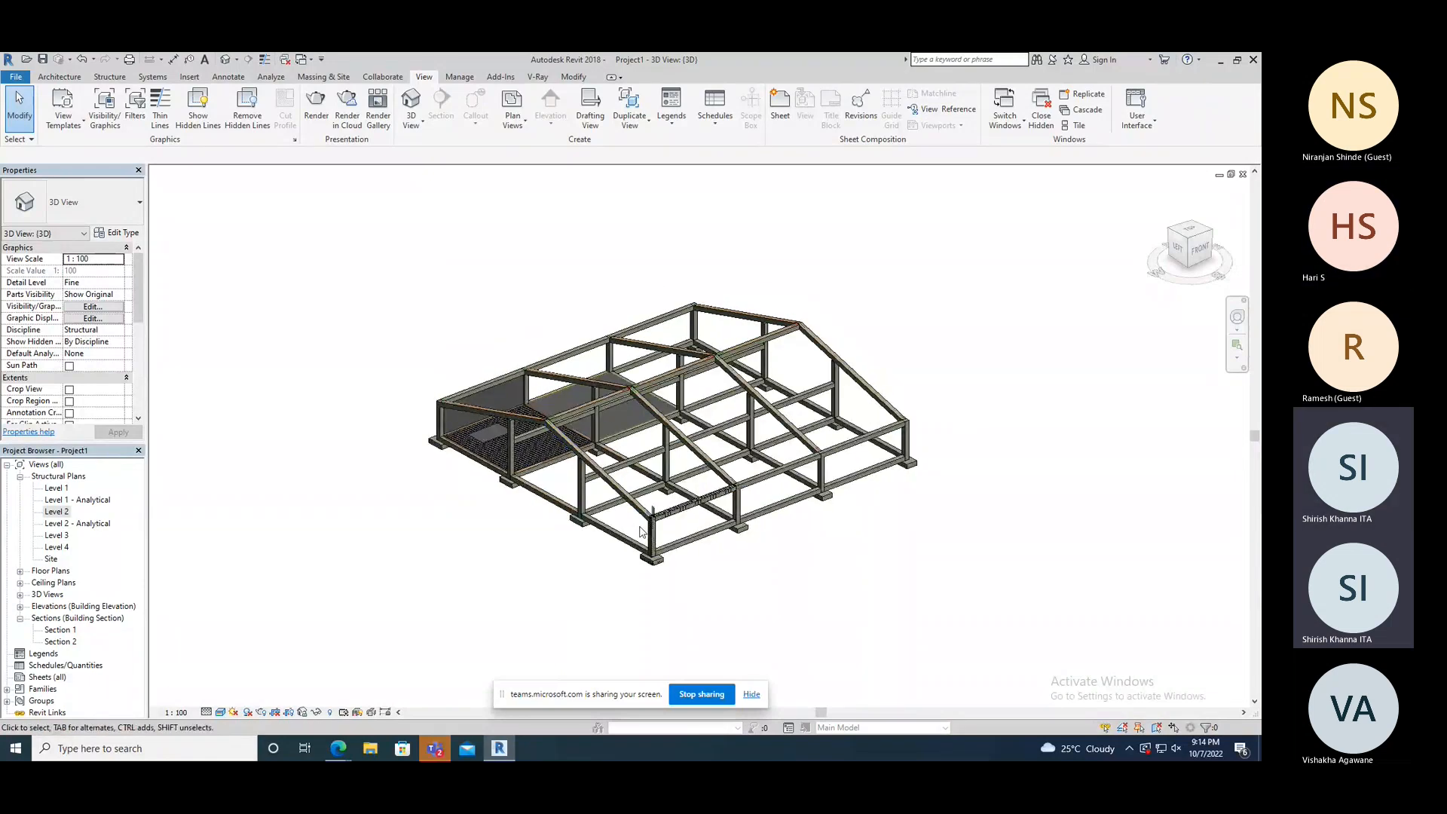
pyautogui.keyDown('shift'); pyautogui.moveTo(508, 517); pyautogui.dragTo(420, 483, button='middle'); pyautogui.keyUp('shift')
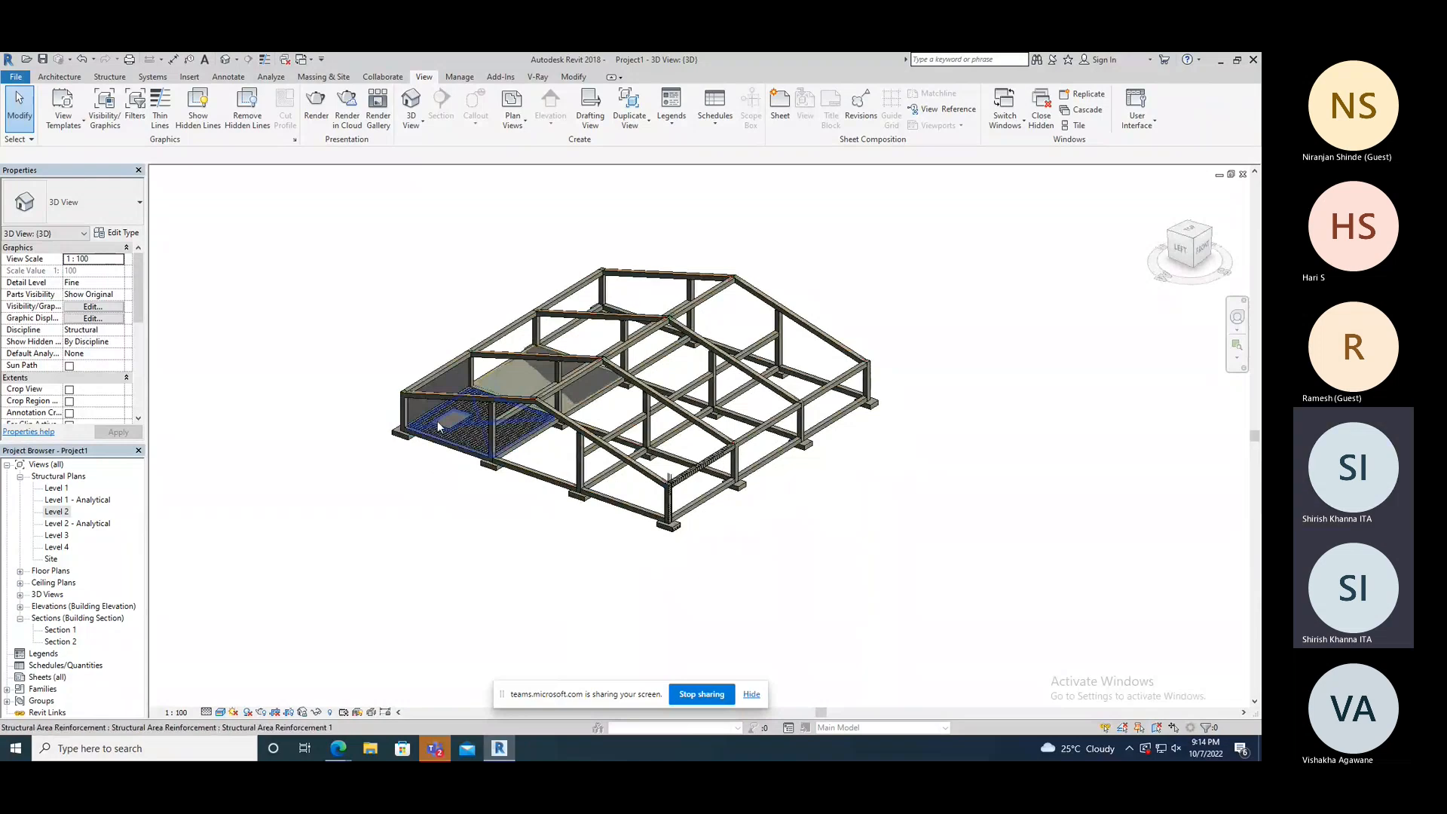
pyautogui.scroll(5, 437, 421)
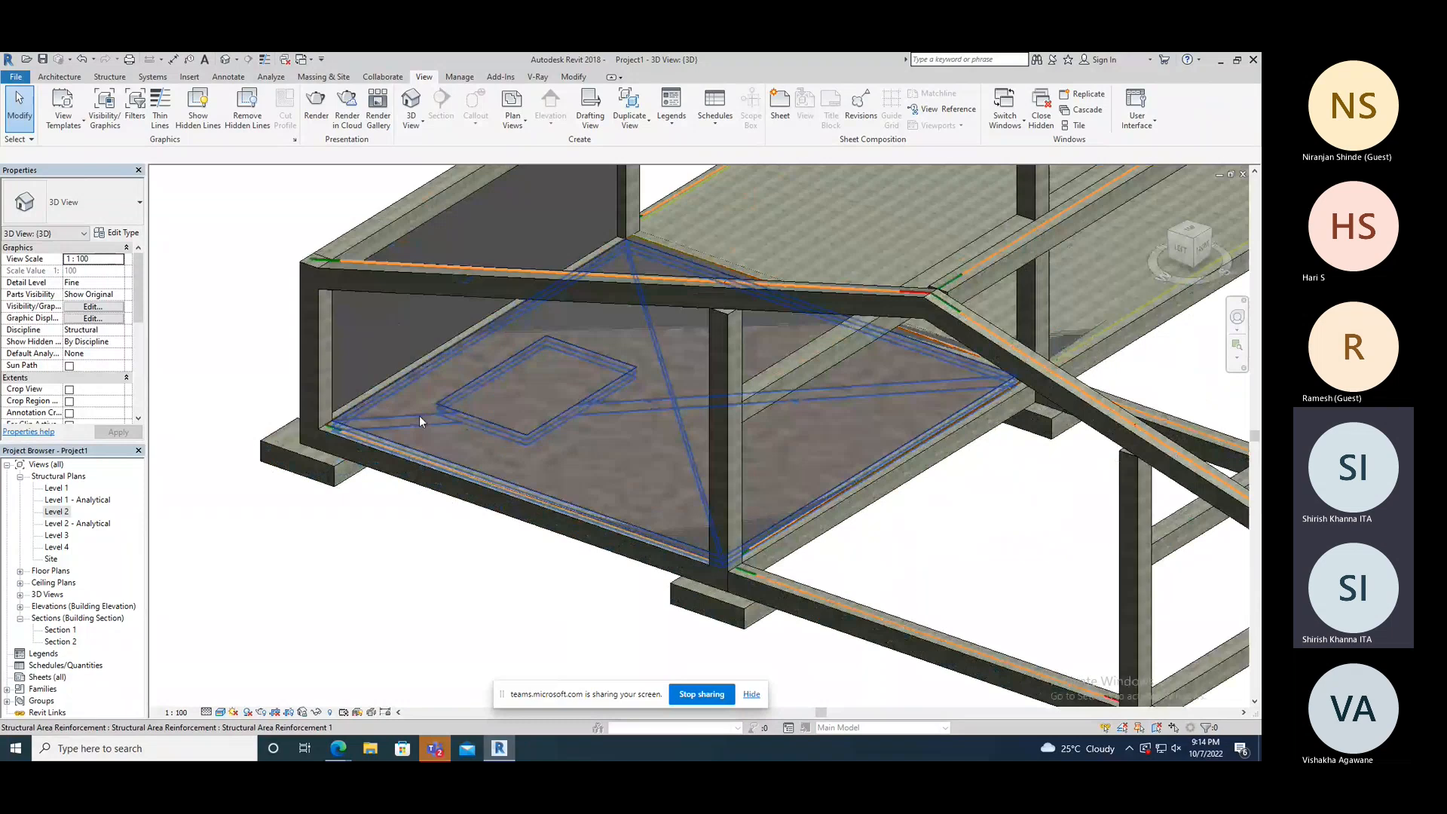
pyautogui.scroll(-5, 419, 415)
# - Set the 3D view's visual style to Wireframe and inspect the rebar in the corner beam, column and footing
pyautogui.click(220, 712)
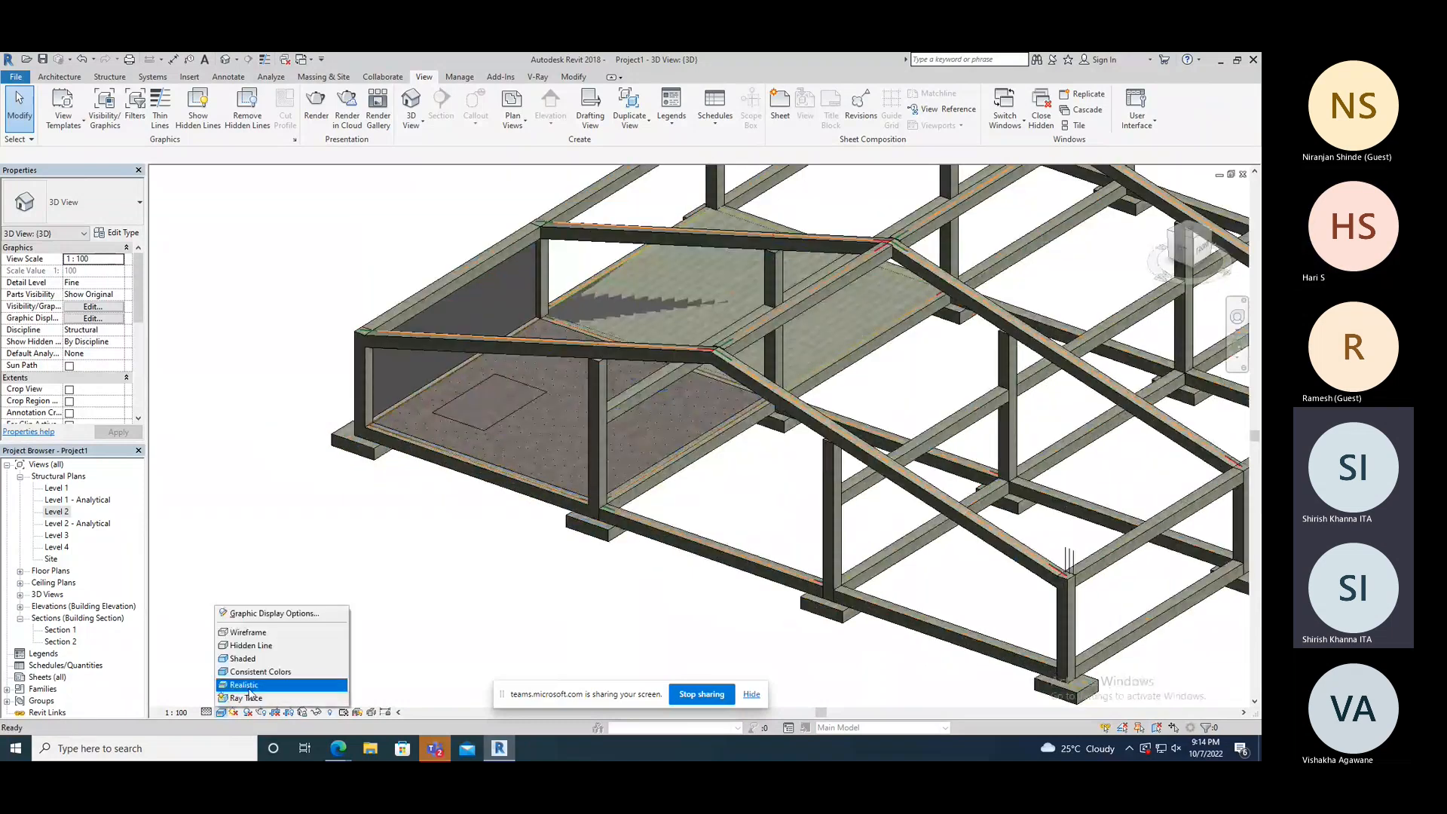
pyautogui.click(248, 686)
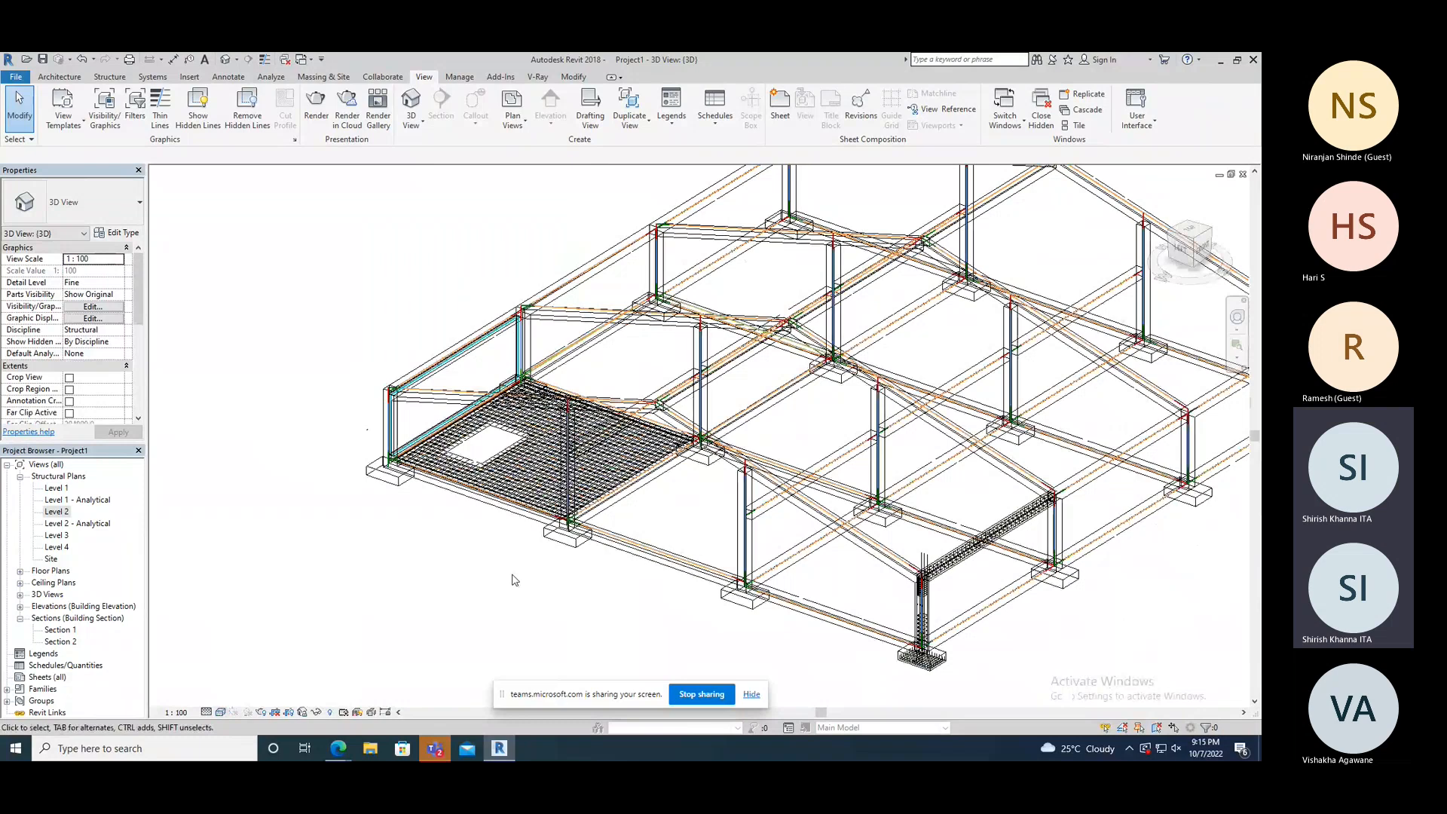
pyautogui.scroll(3, 979, 562)
pyautogui.moveTo(979, 562); pyautogui.dragTo(796, 411, button='middle')
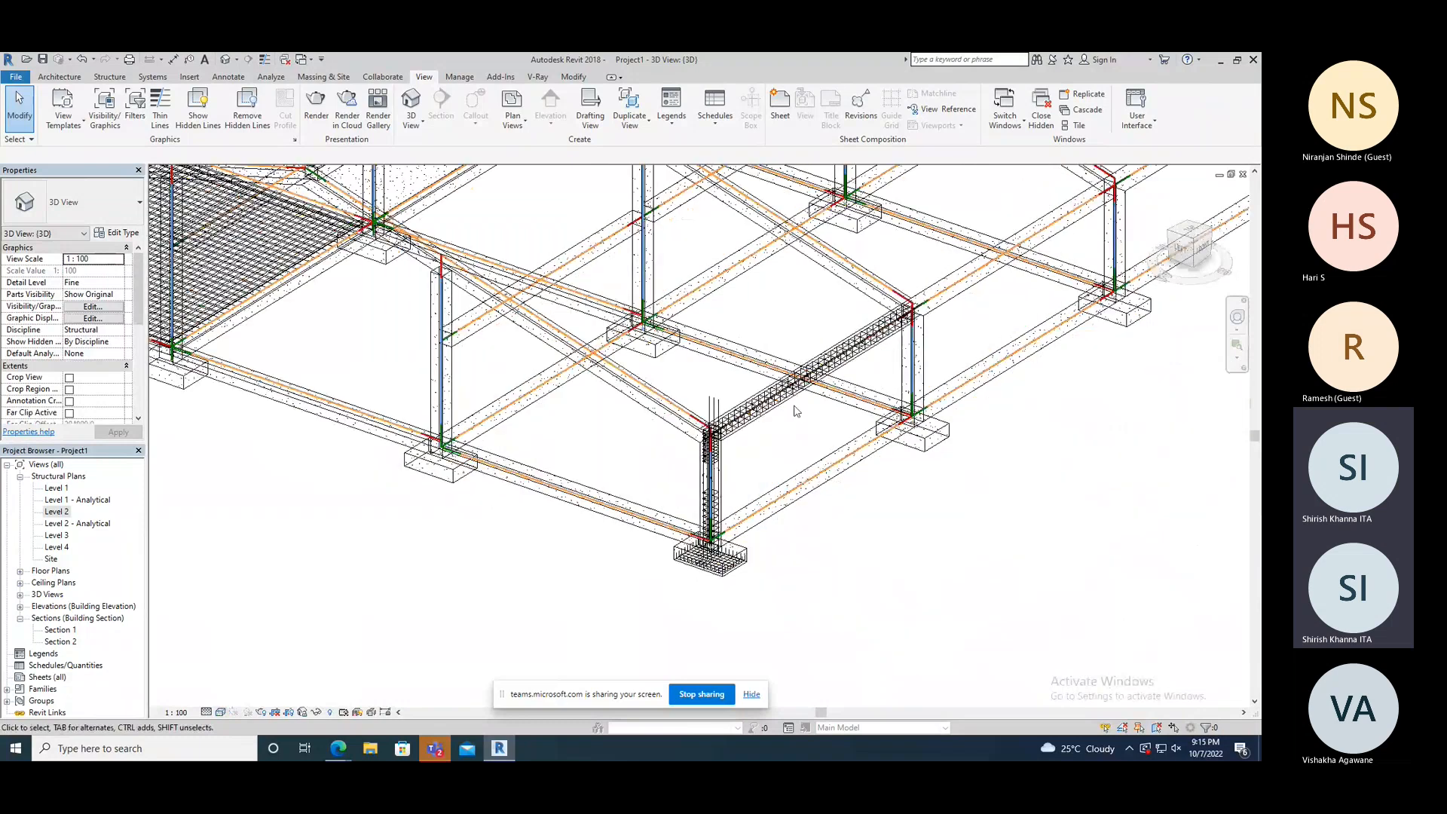
# - Start a new schedule for the Structural Rebar category, named Rebar Schedule, using building components
pyautogui.scroll(2, 758, 450)
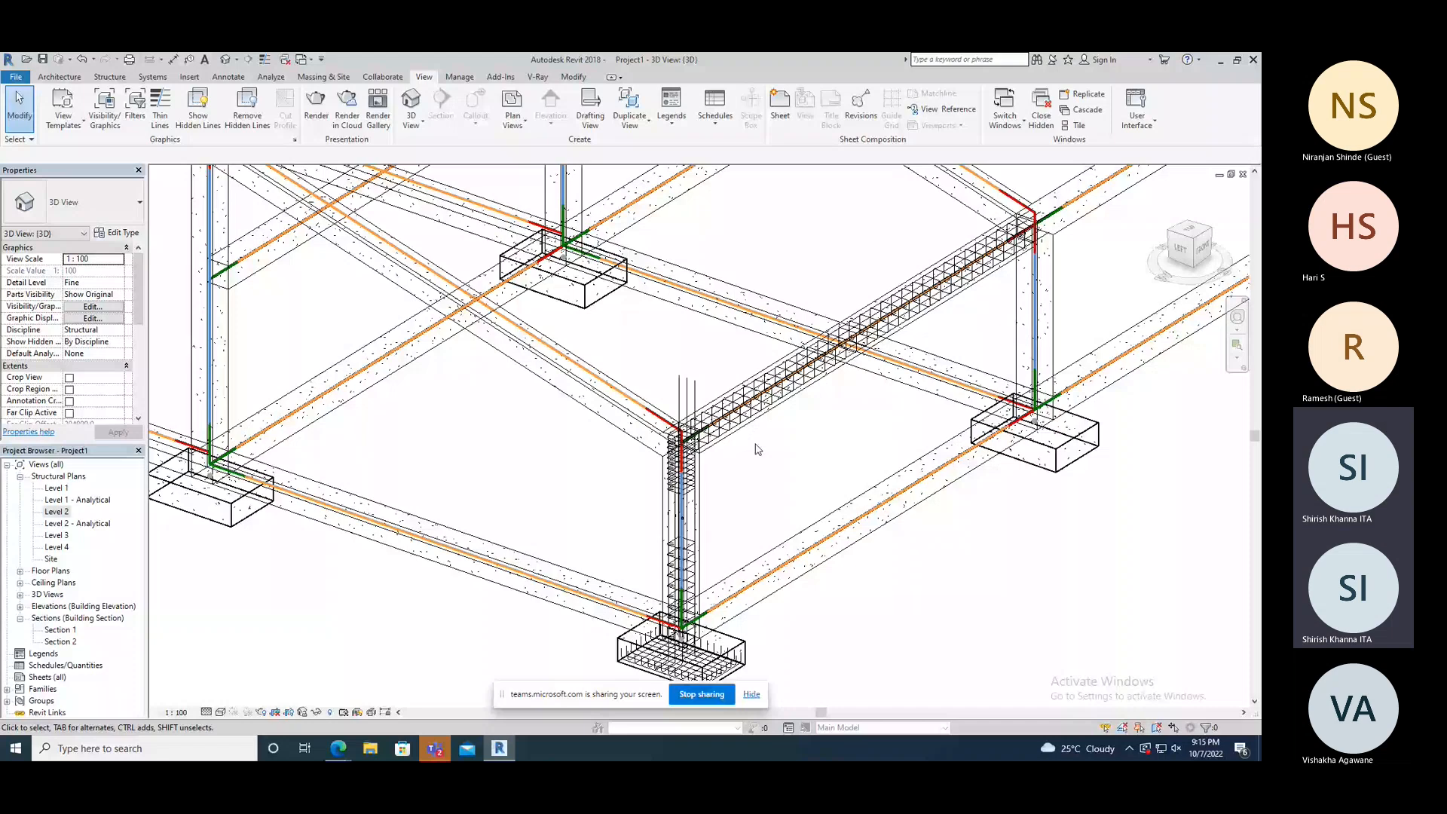
pyautogui.scroll(-2, 758, 450)
pyautogui.click(20, 618)
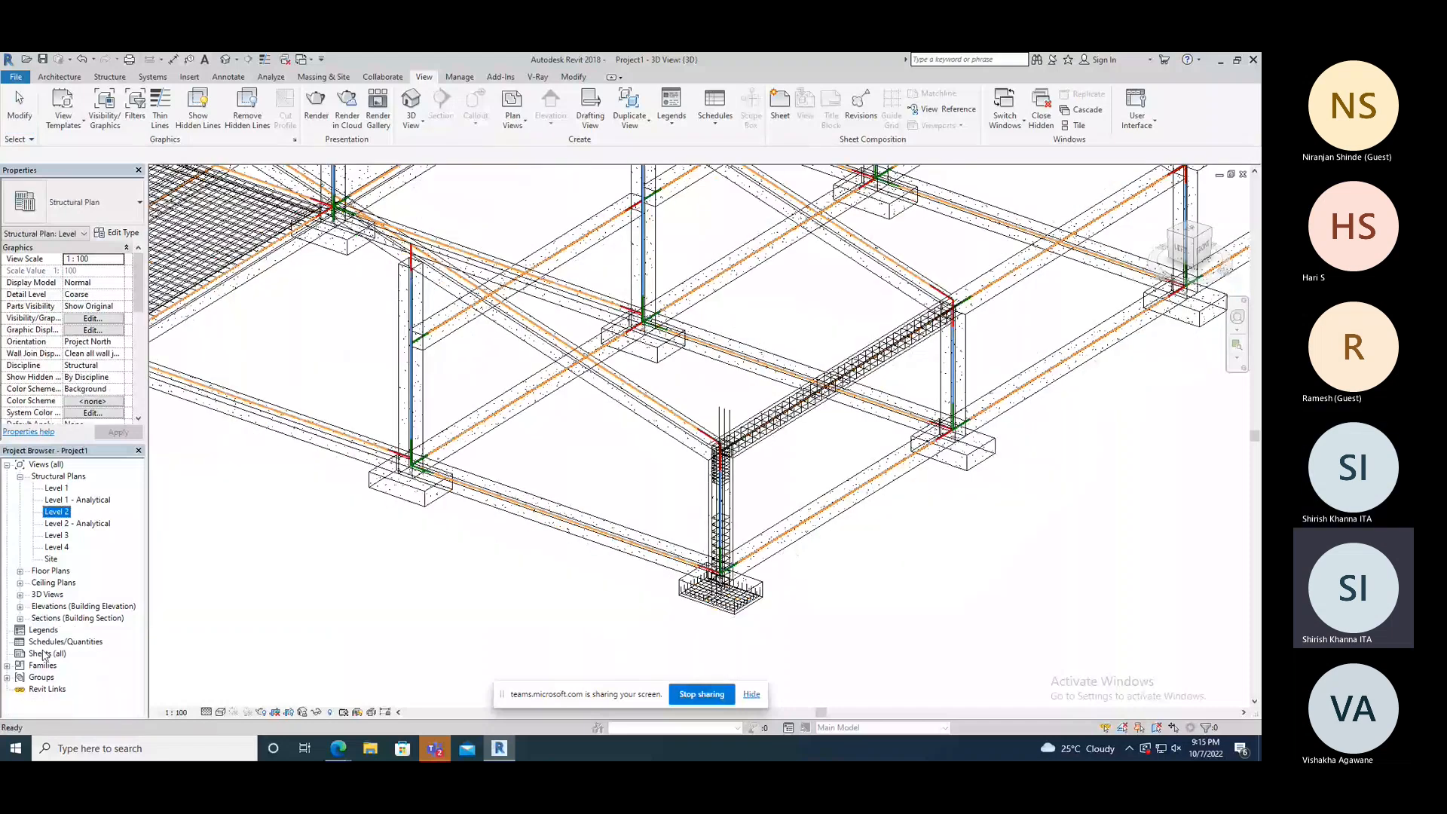
pyautogui.click(52, 643)
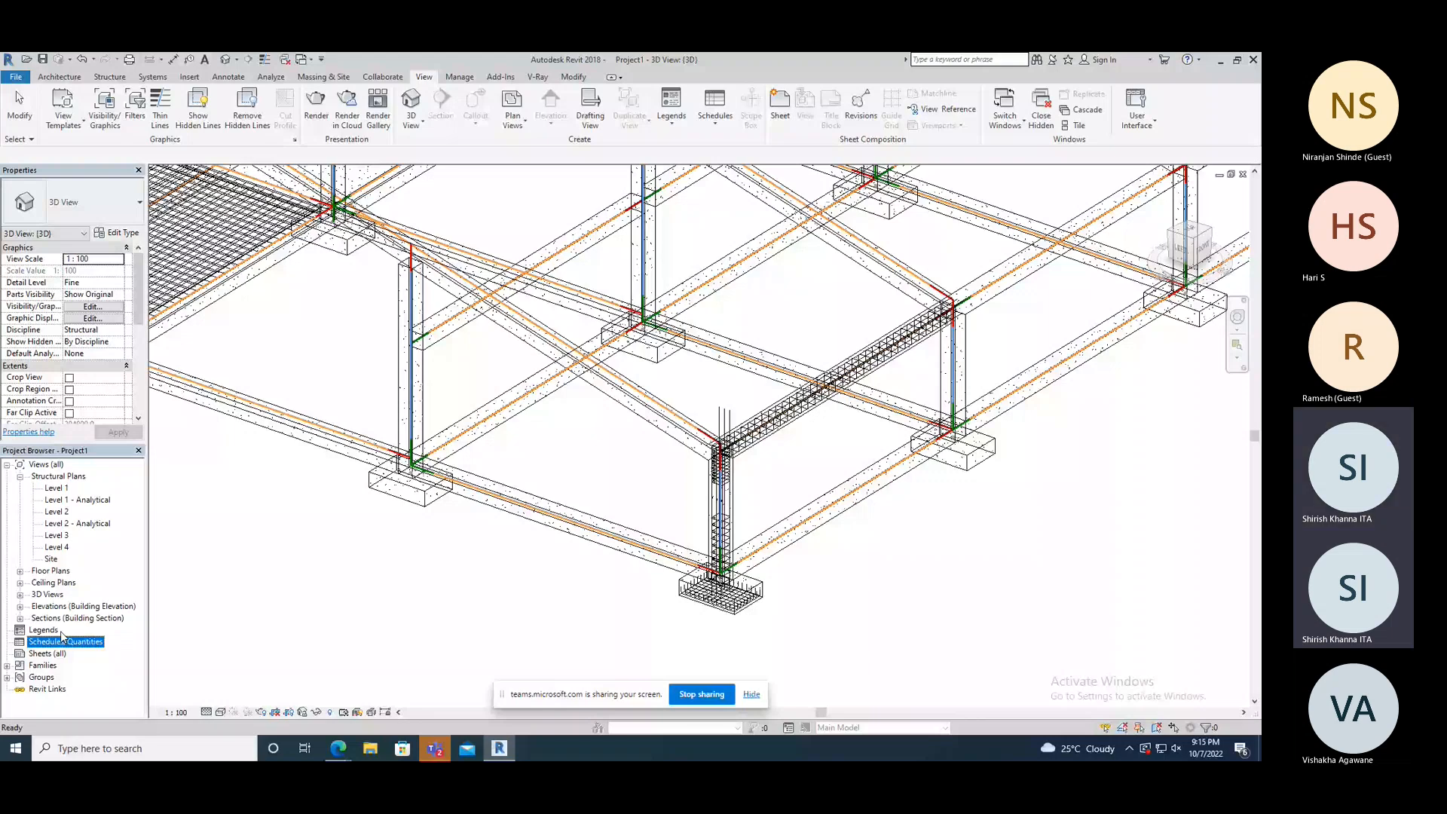
pyautogui.doubleClick(64, 641)
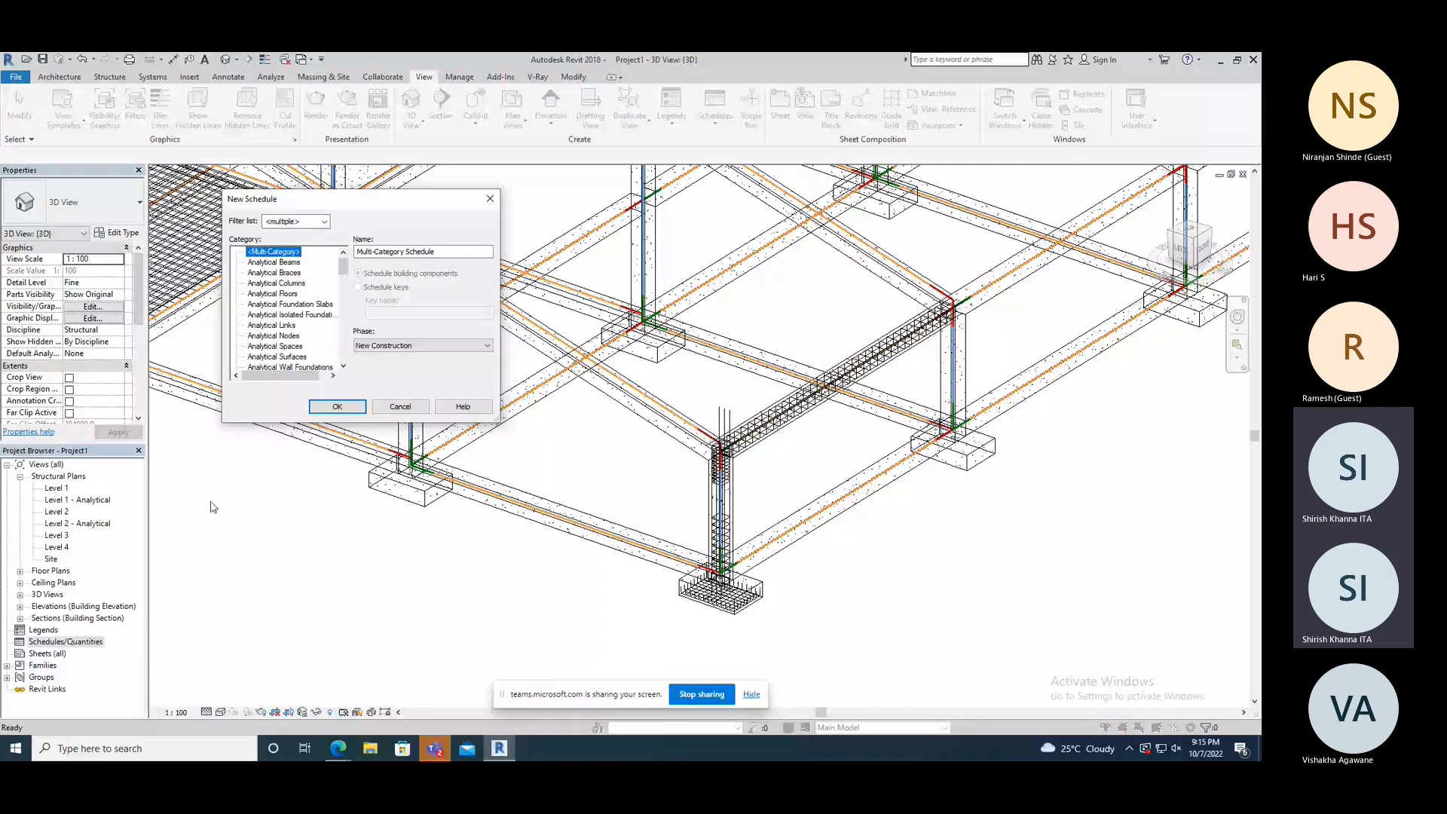
pyautogui.moveTo(330, 201); pyautogui.dragTo(407, 215)
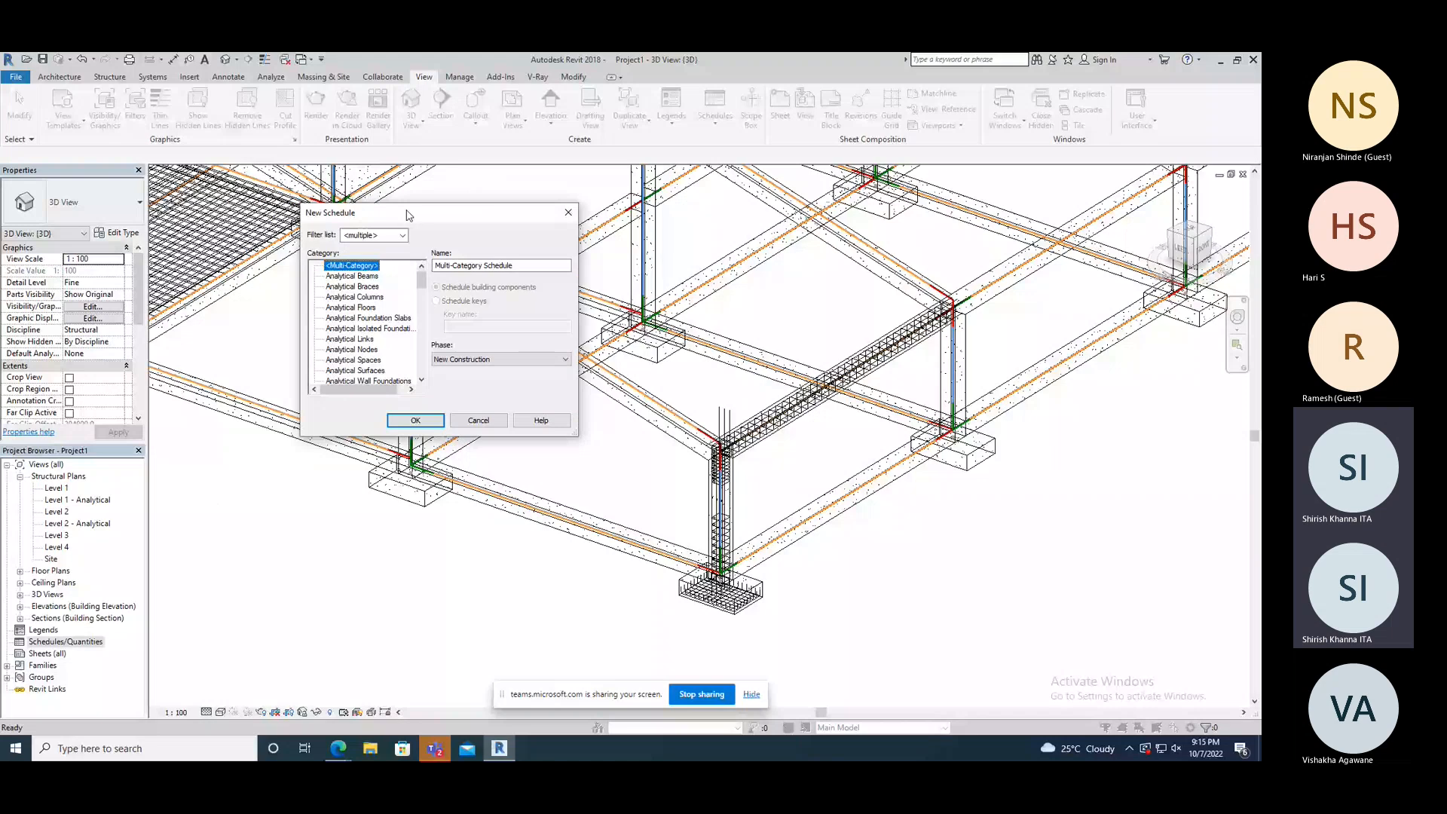
pyautogui.moveTo(421, 280); pyautogui.dragTo(417, 359)
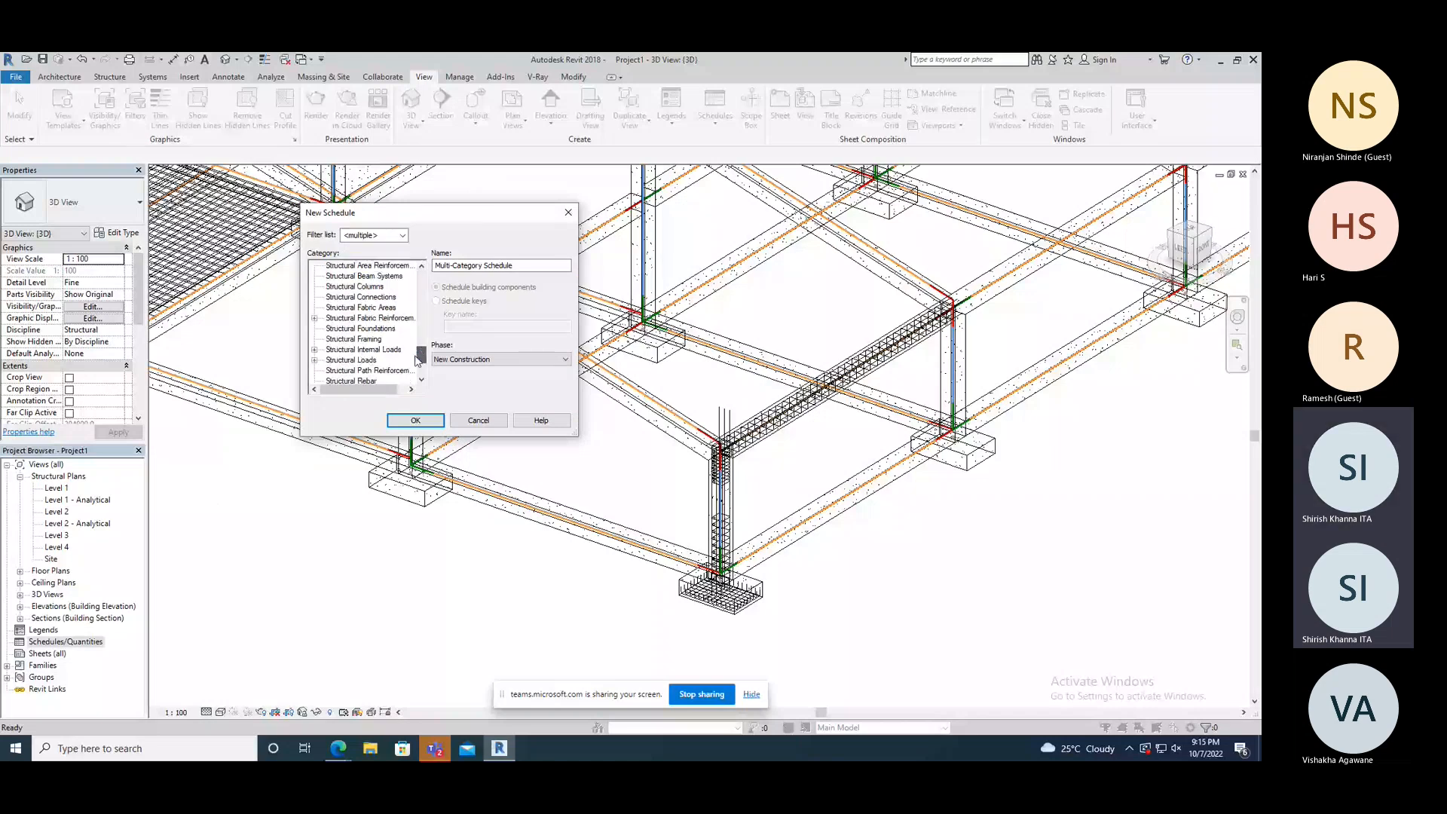
pyautogui.click(351, 349)
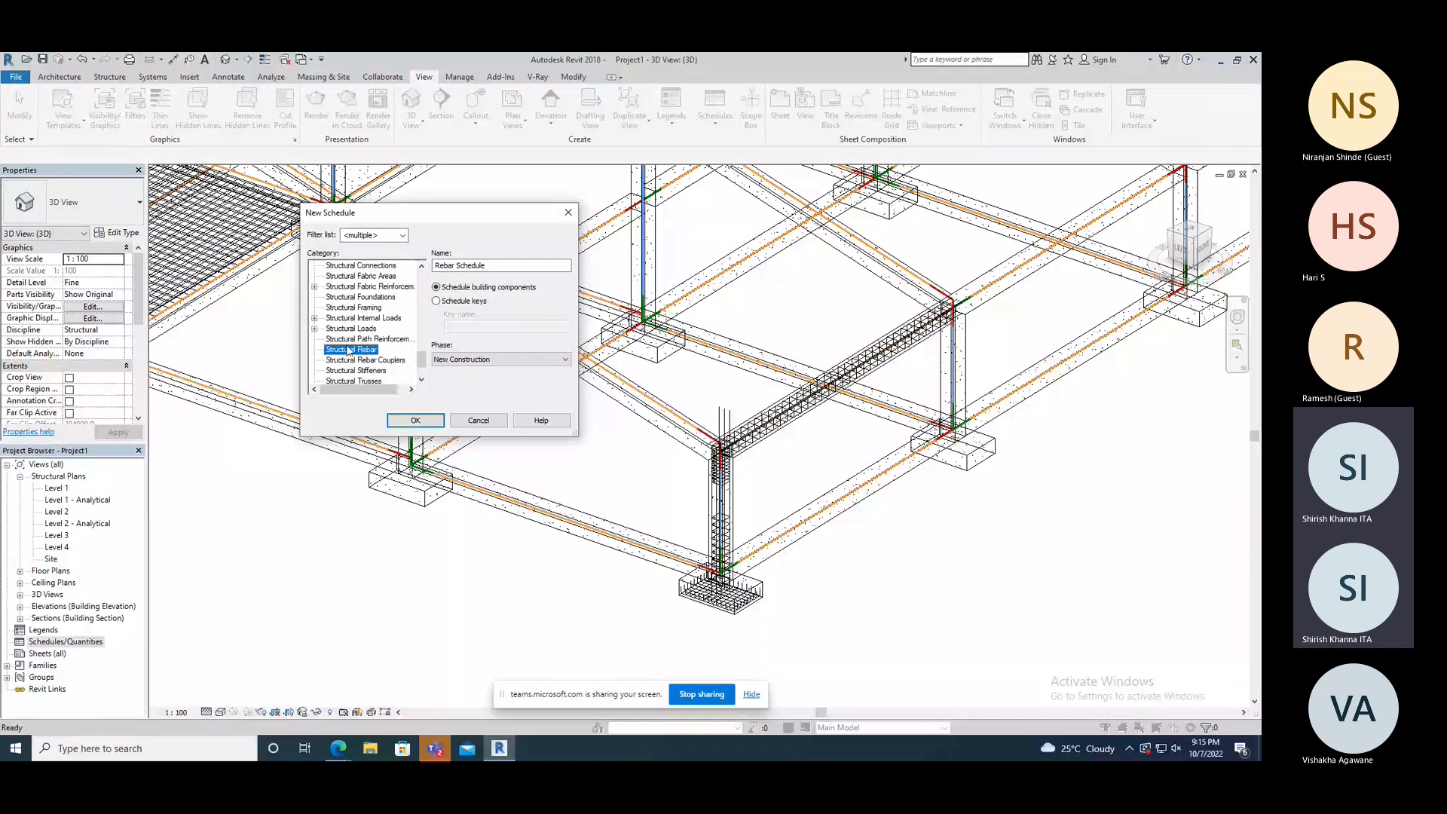
pyautogui.click(417, 420)
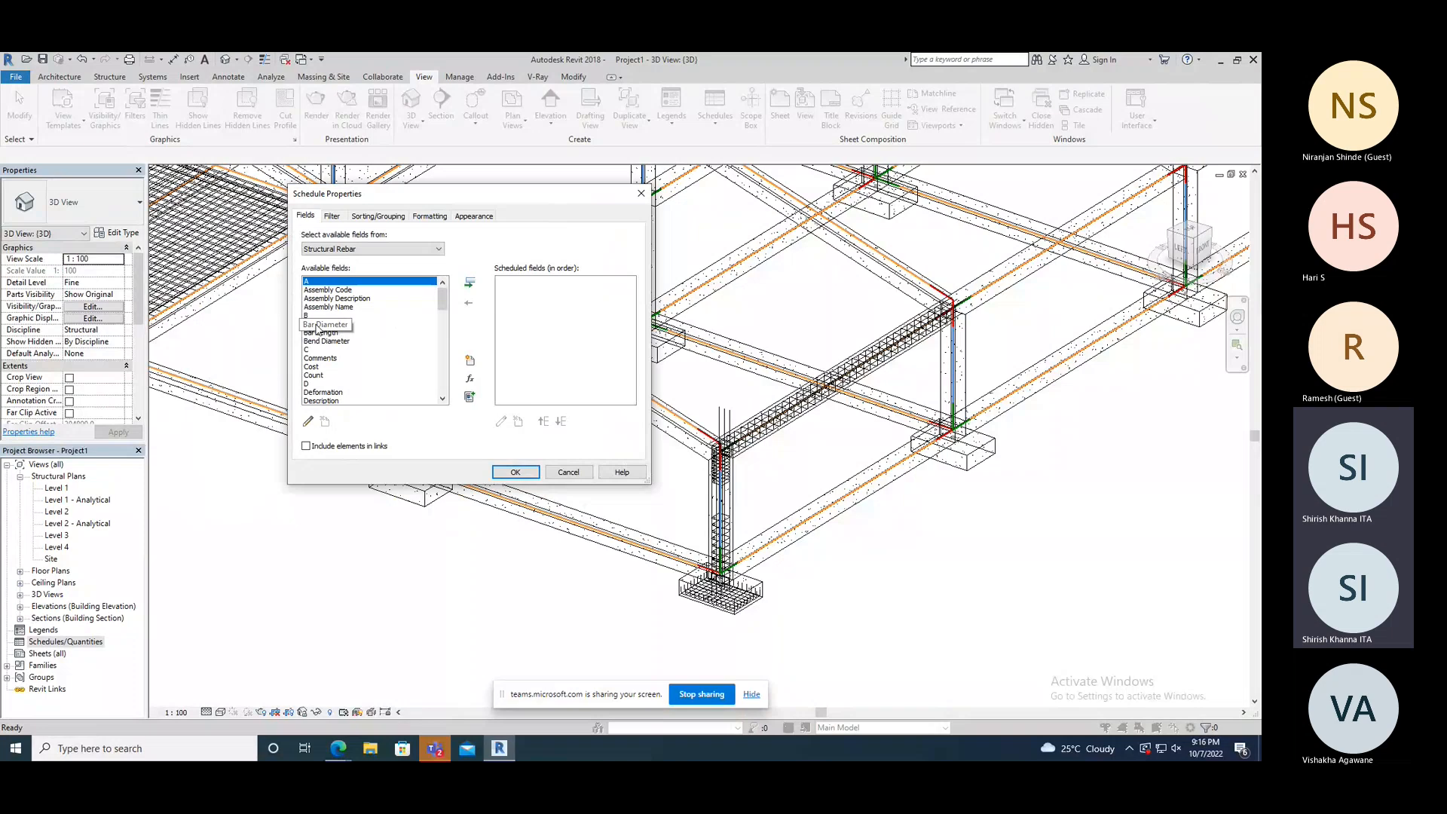
# - Add the Bar Diameter, Bar Length and Bend Diameter fields to the rebar schedule
pyautogui.click(317, 325)
pyautogui.click(337, 333)
pyautogui.click(336, 343)
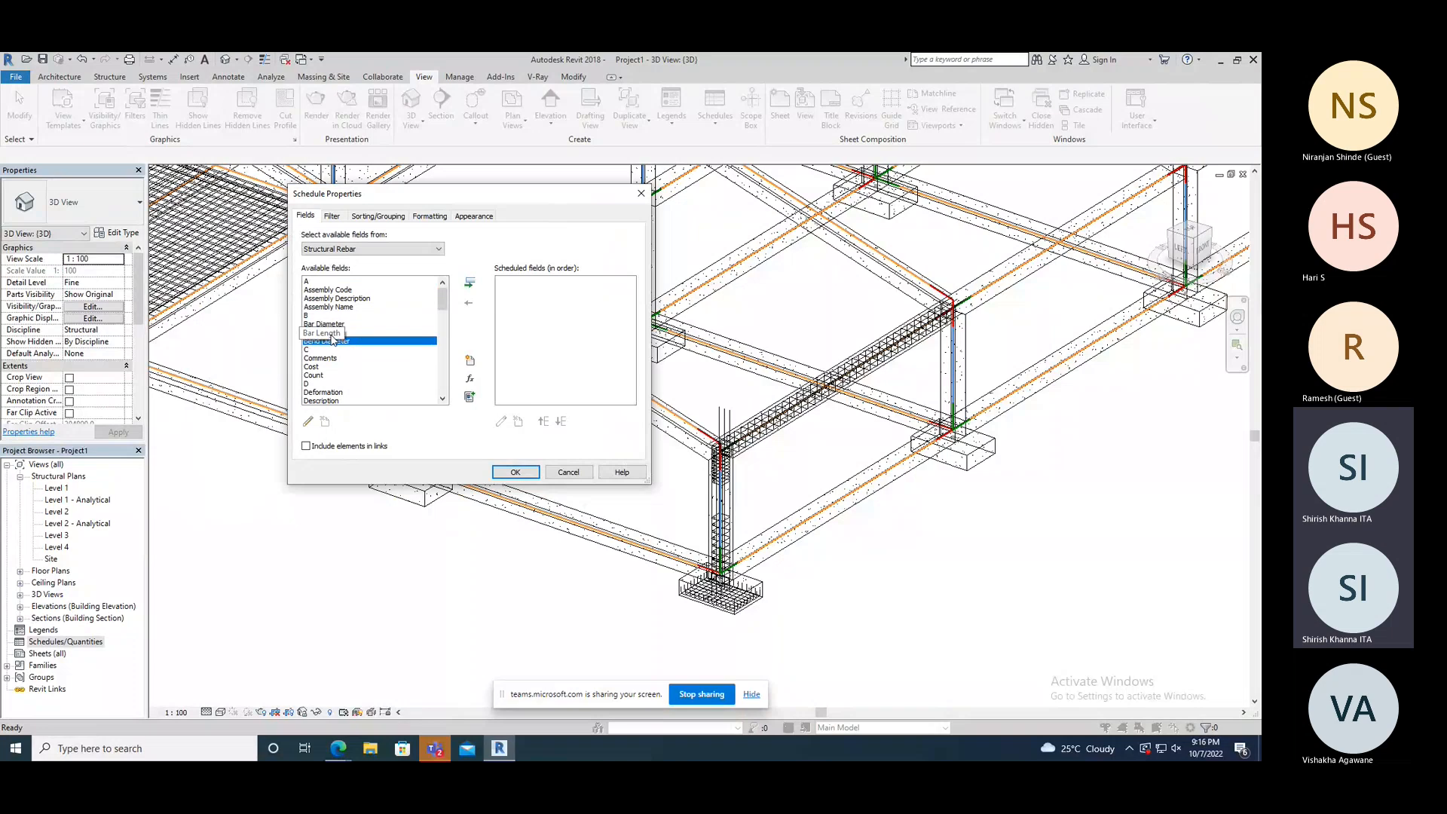
pyautogui.click(332, 323)
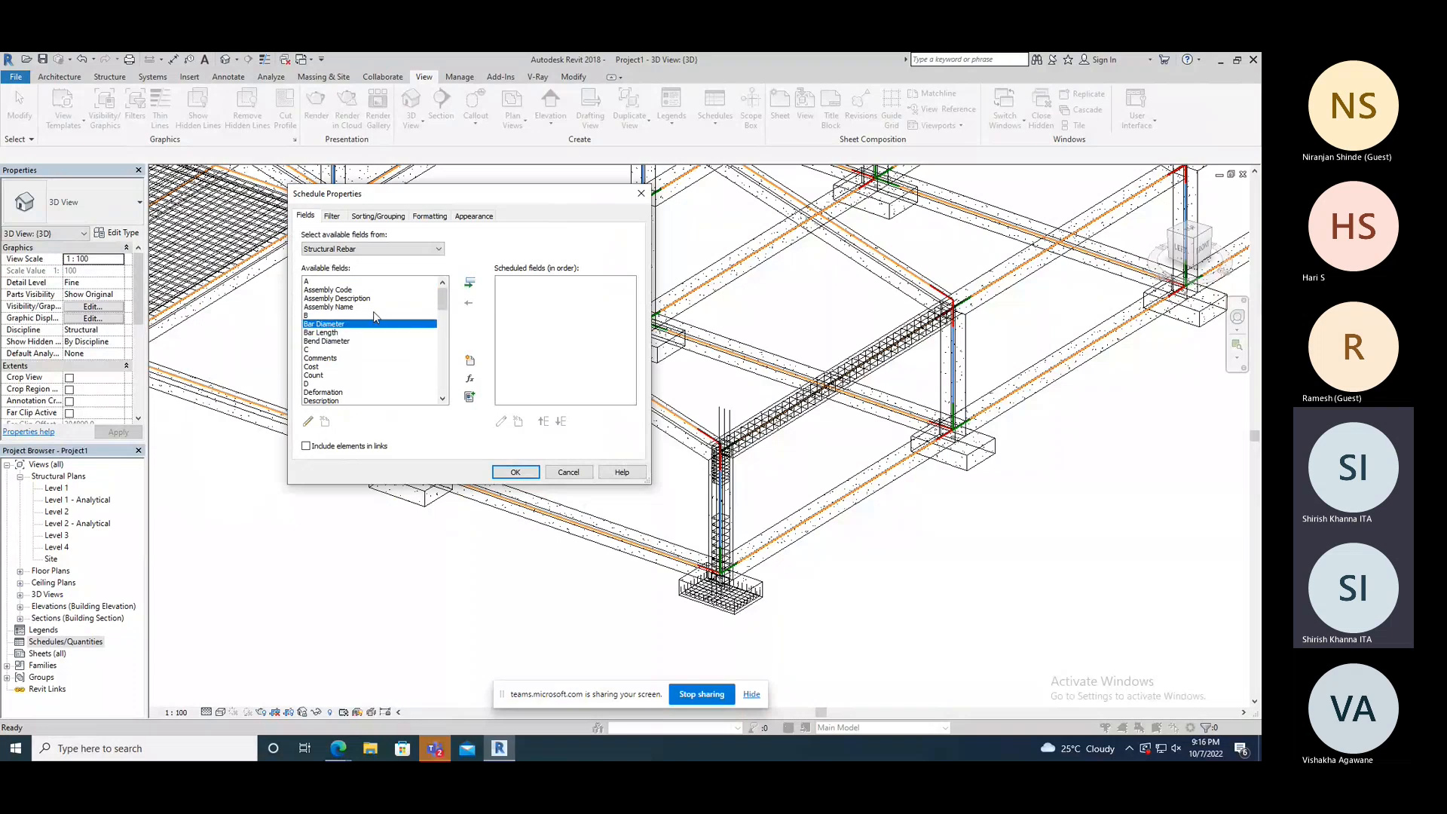
pyautogui.click(471, 284)
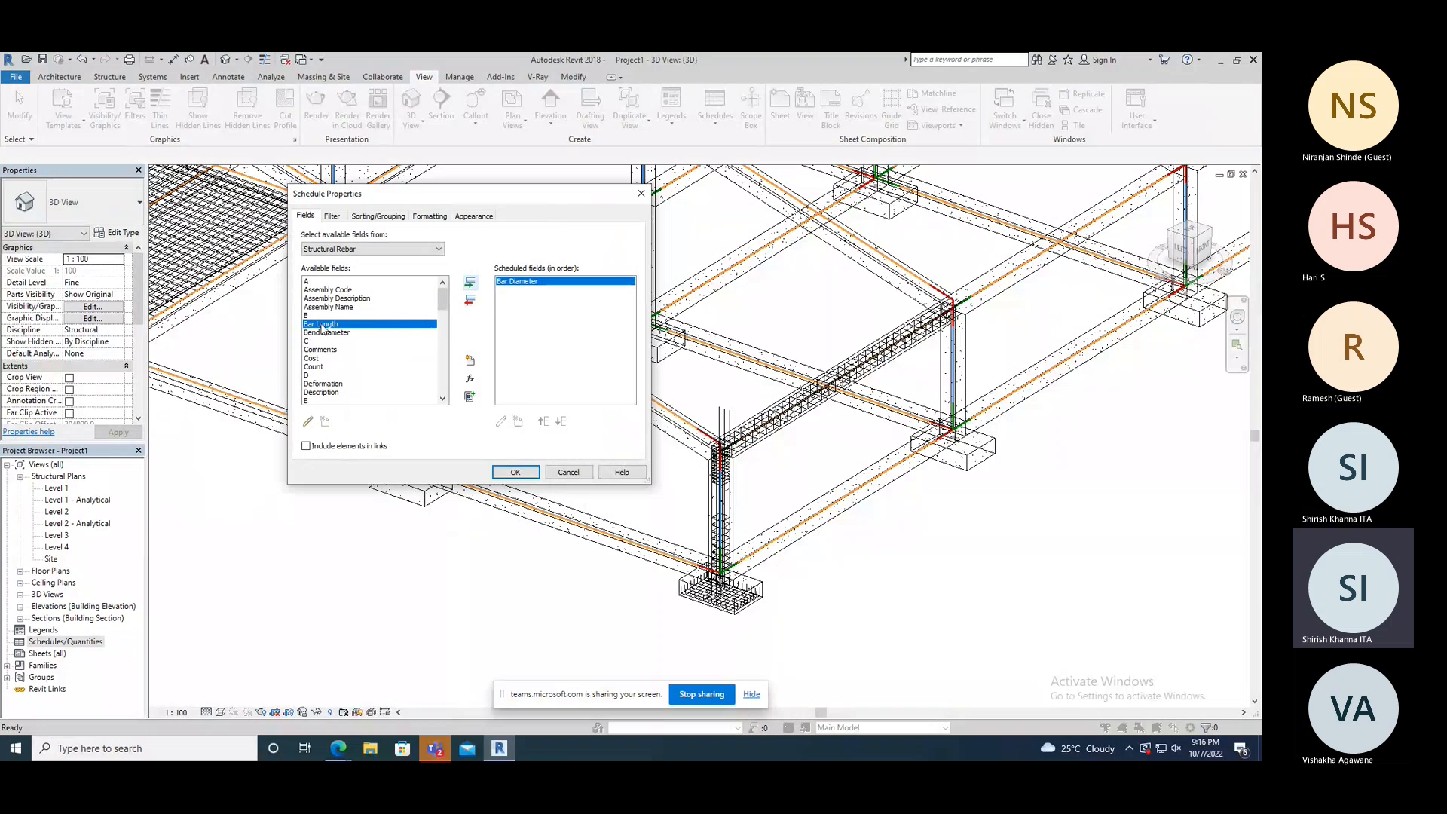
pyautogui.click(470, 283)
pyautogui.click(470, 284)
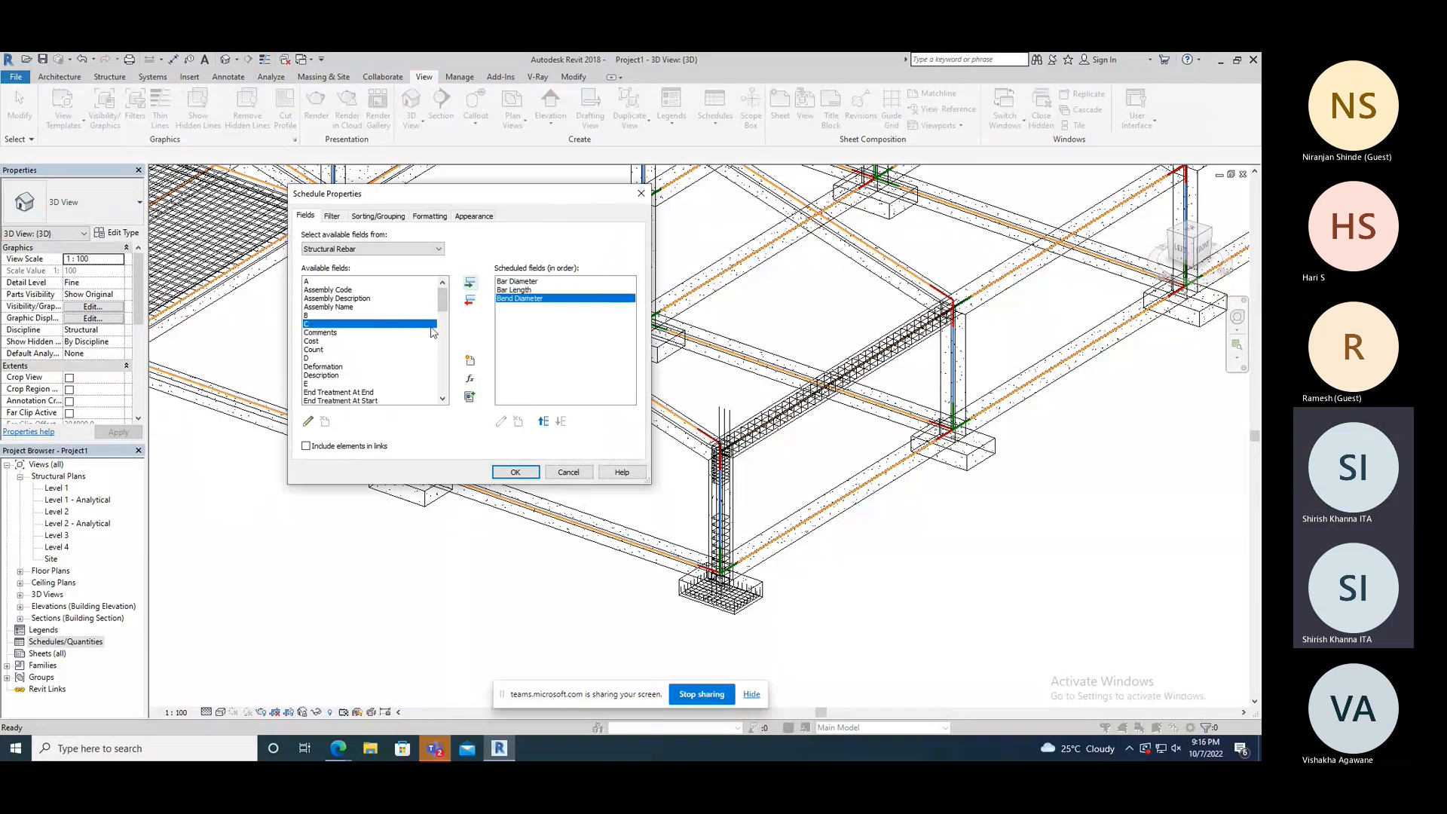
# - Add the End Treatment At End and End Treatment At Start fields to the rebar schedule
pyautogui.scroll(-1, 444, 309)
pyautogui.scroll(-1, 444, 309)
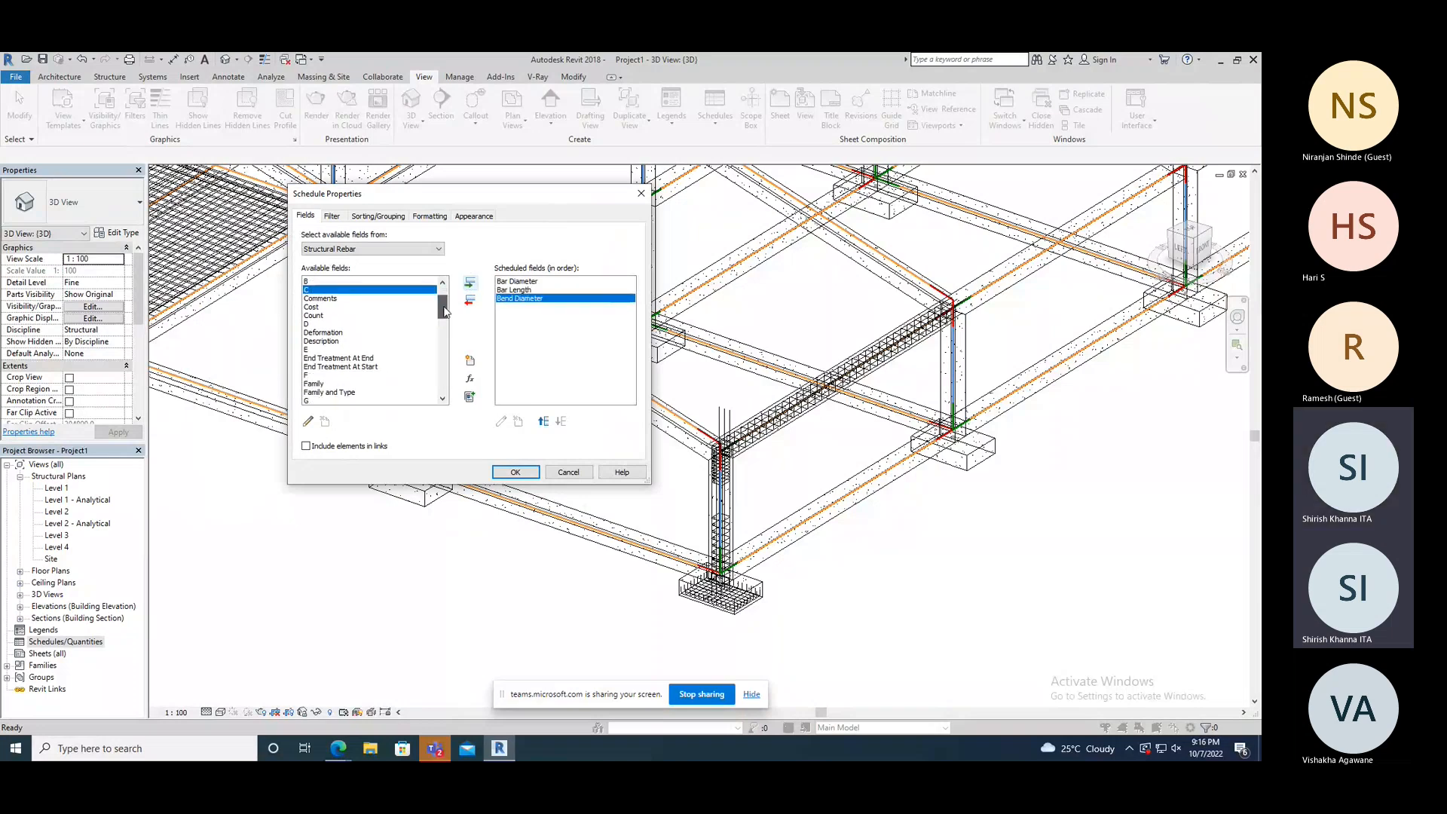
pyautogui.click(361, 342)
pyautogui.click(469, 283)
pyautogui.click(470, 284)
# - Add the Hook At End, Hook At Start, Material, Maximum bar length and Minimum bar length fields
pyautogui.scroll(-2, 404, 358)
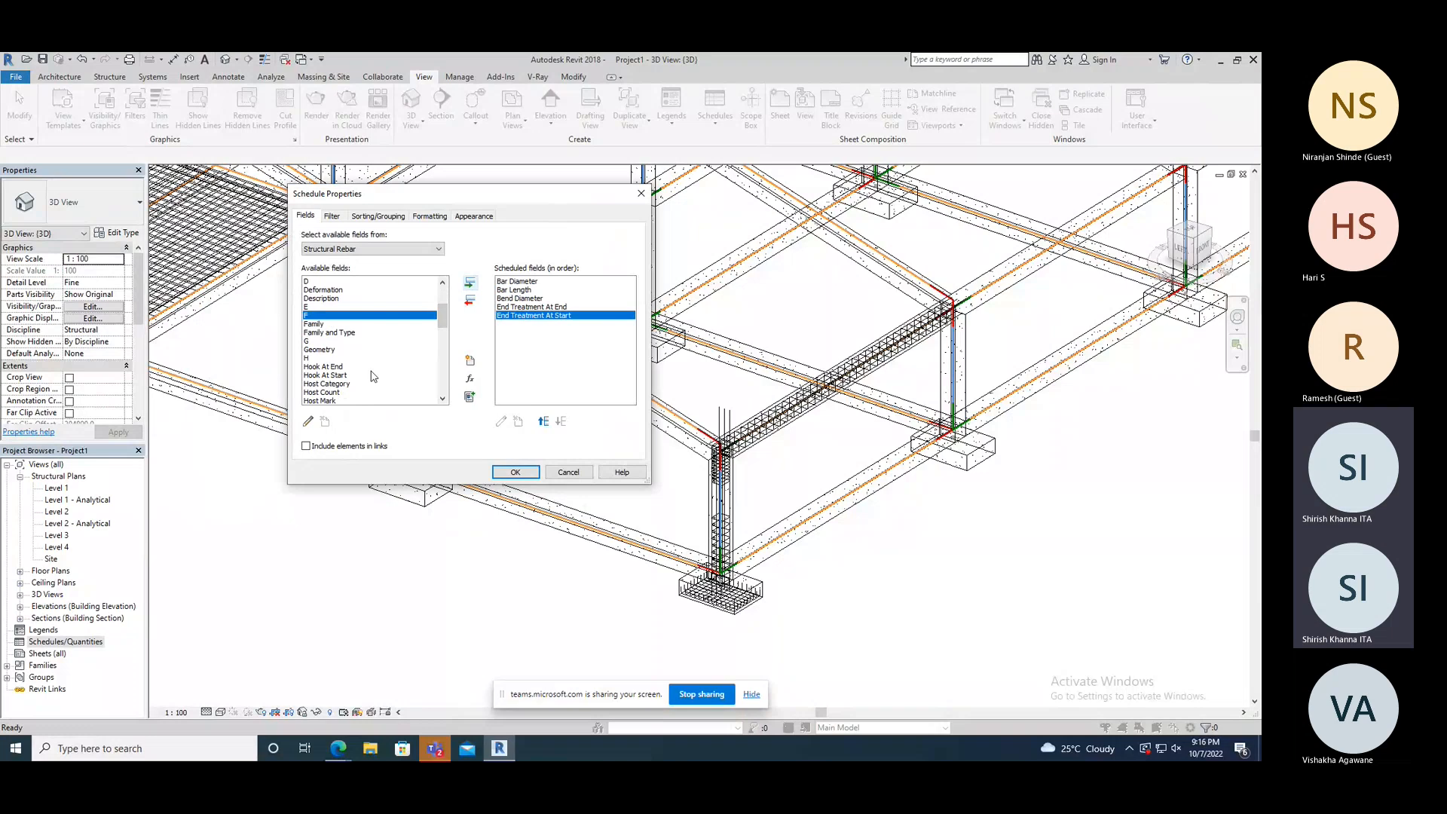
pyautogui.click(344, 341)
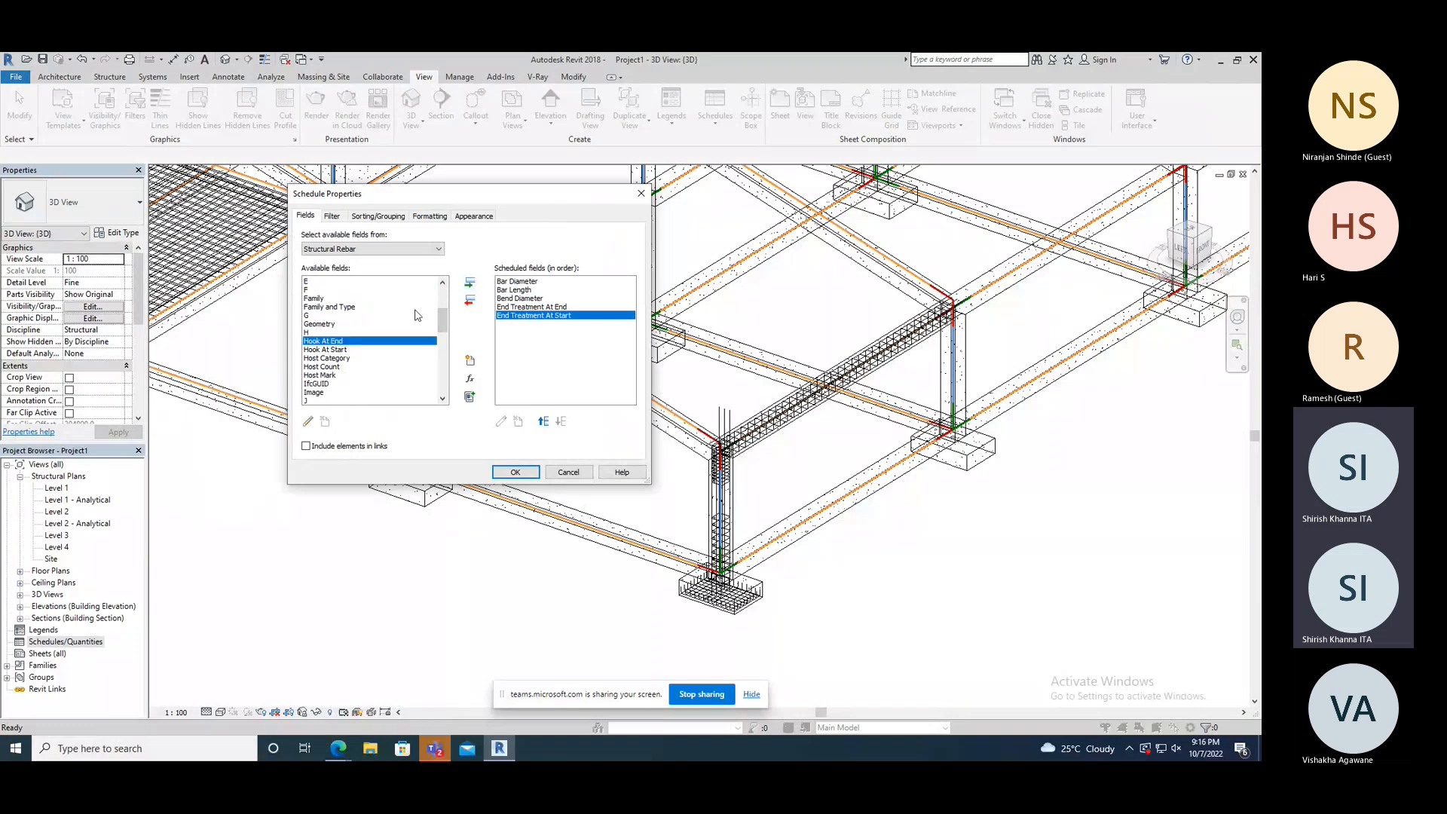
pyautogui.click(471, 283)
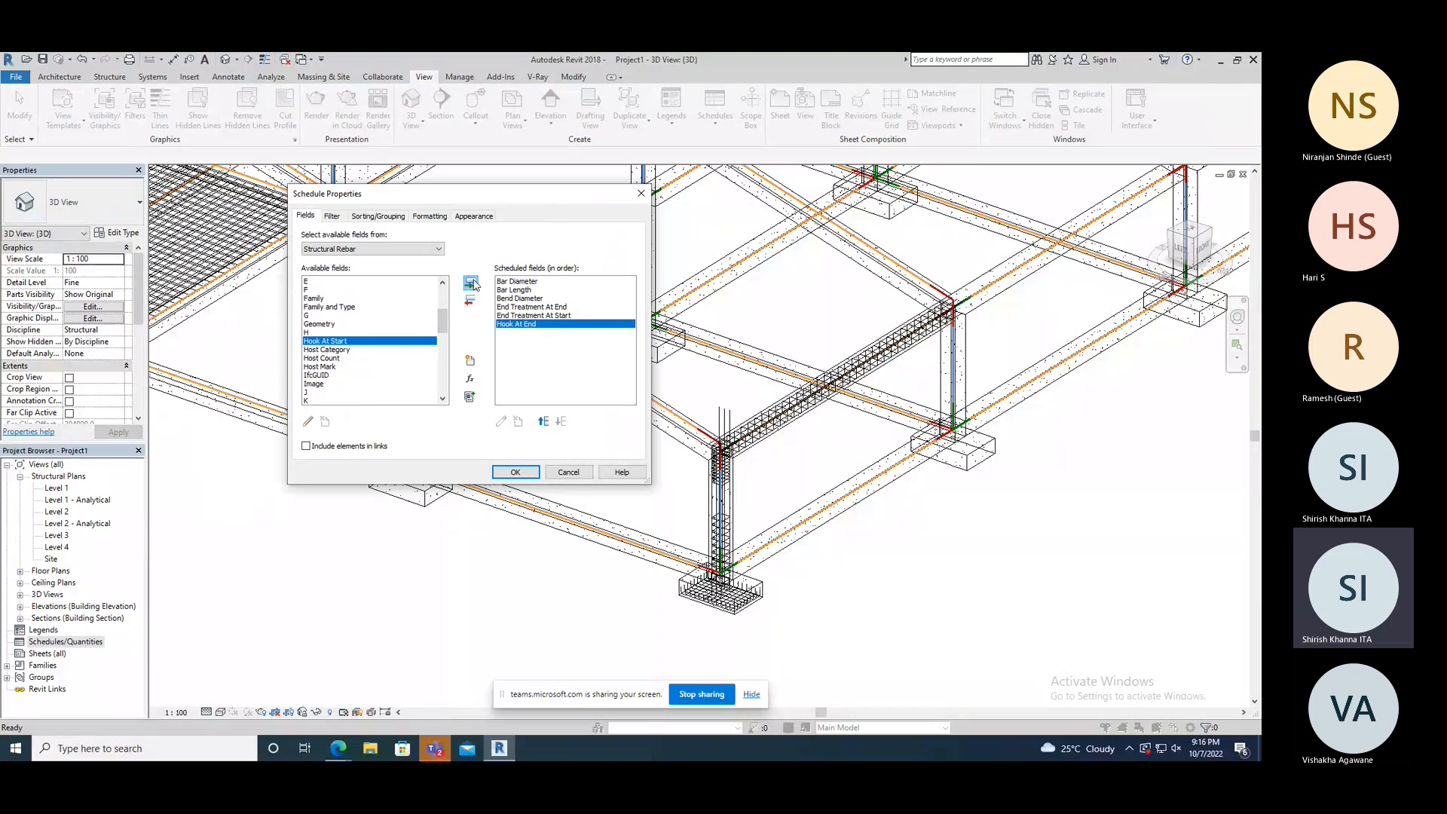
pyautogui.click(470, 283)
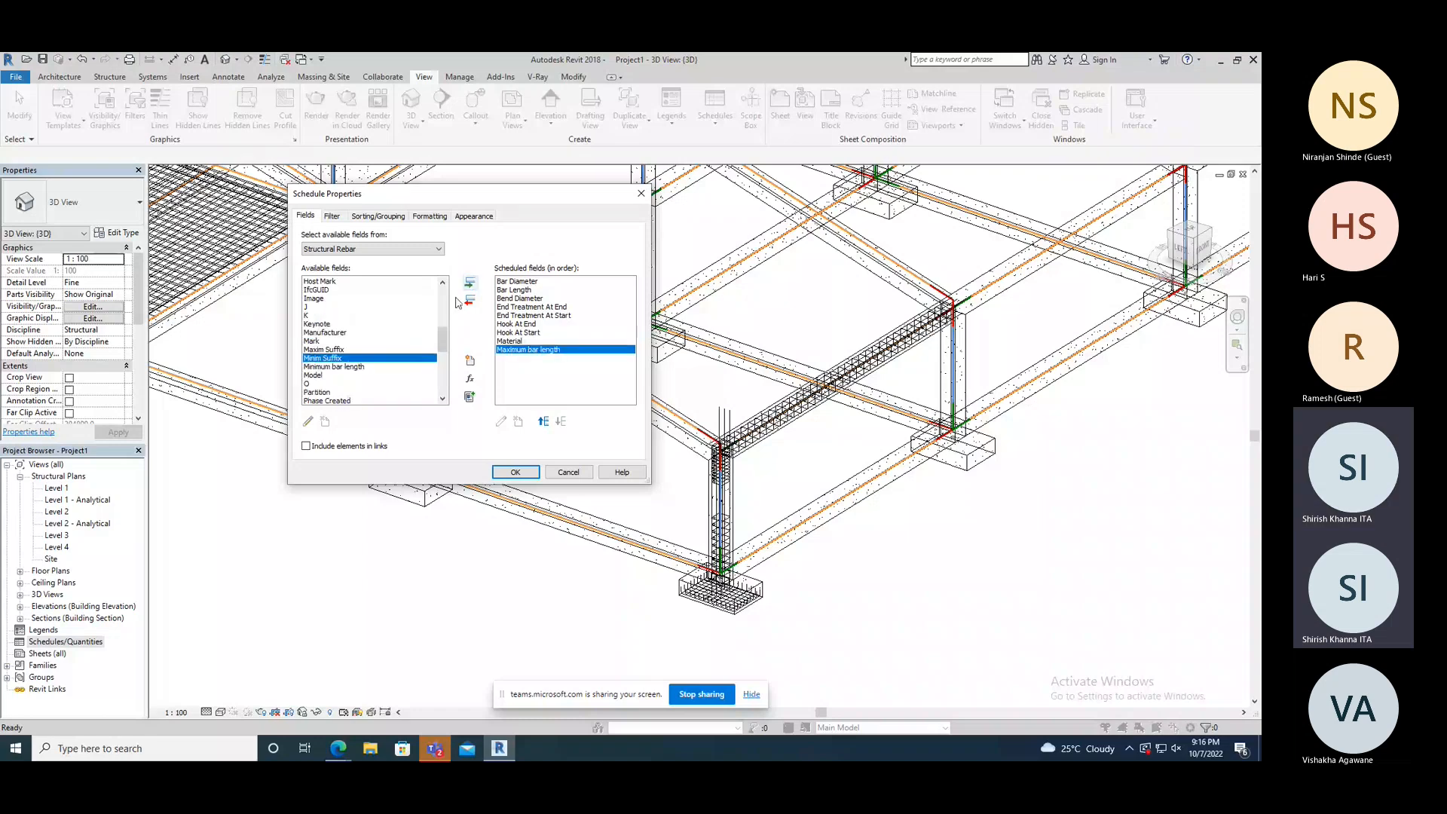
pyautogui.doubleClick(377, 366)
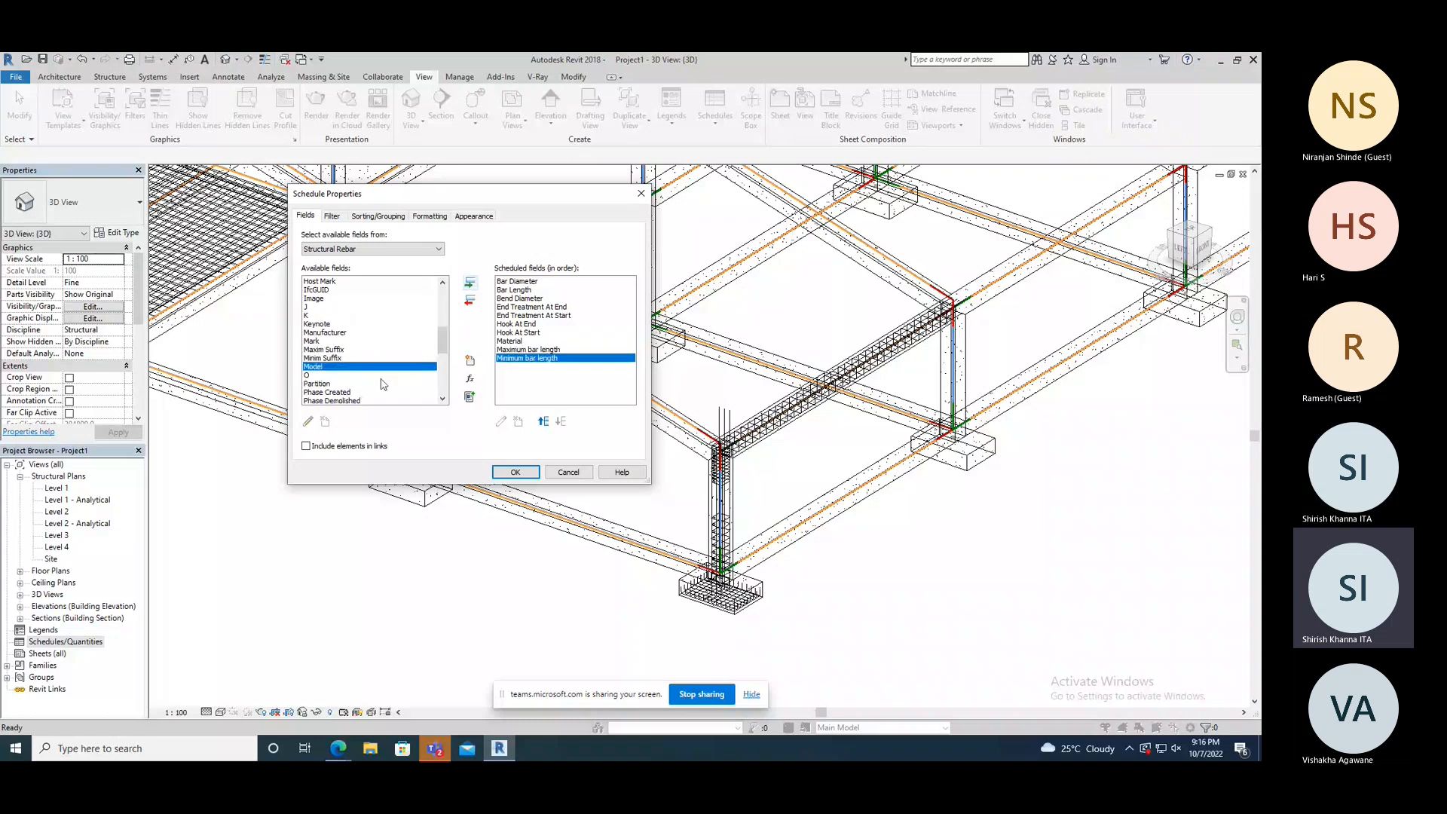
# - Add Quantity, Quantity By Rebar Set, Rebar Number and Shape as the last fields and generate the rebar schedule
pyautogui.scroll(-2, 381, 384)
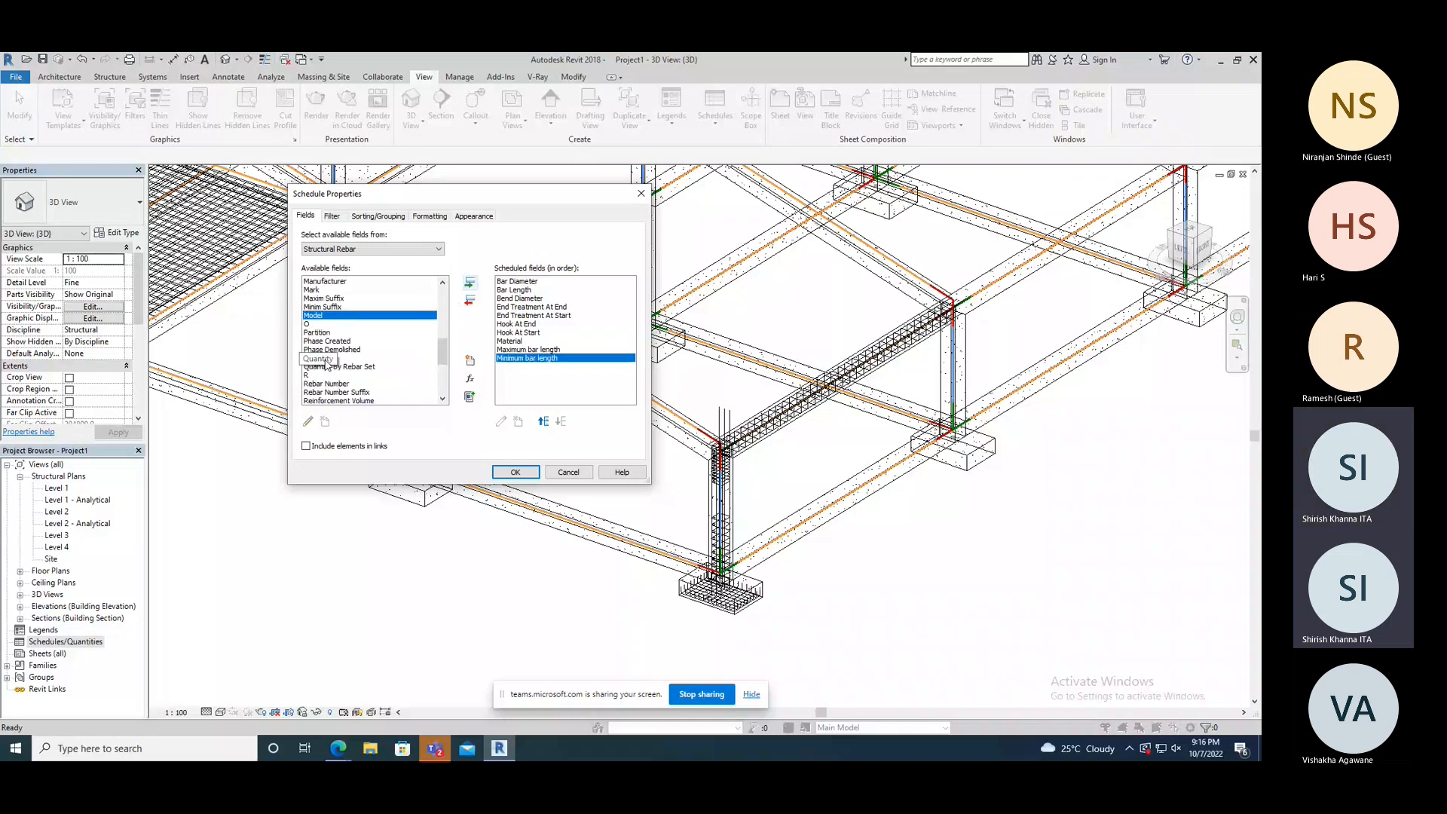
pyautogui.doubleClick(325, 360)
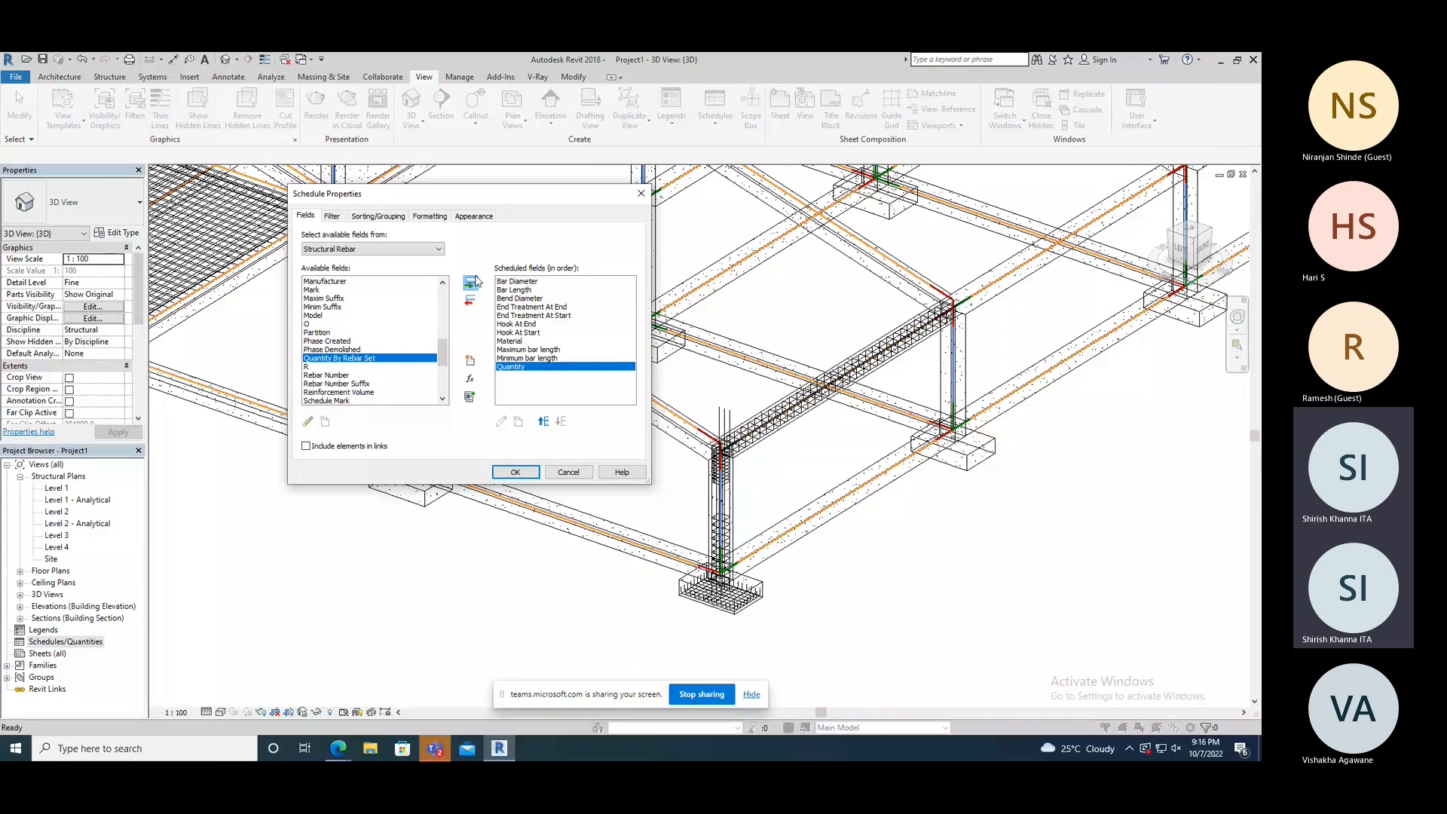
pyautogui.click(472, 283)
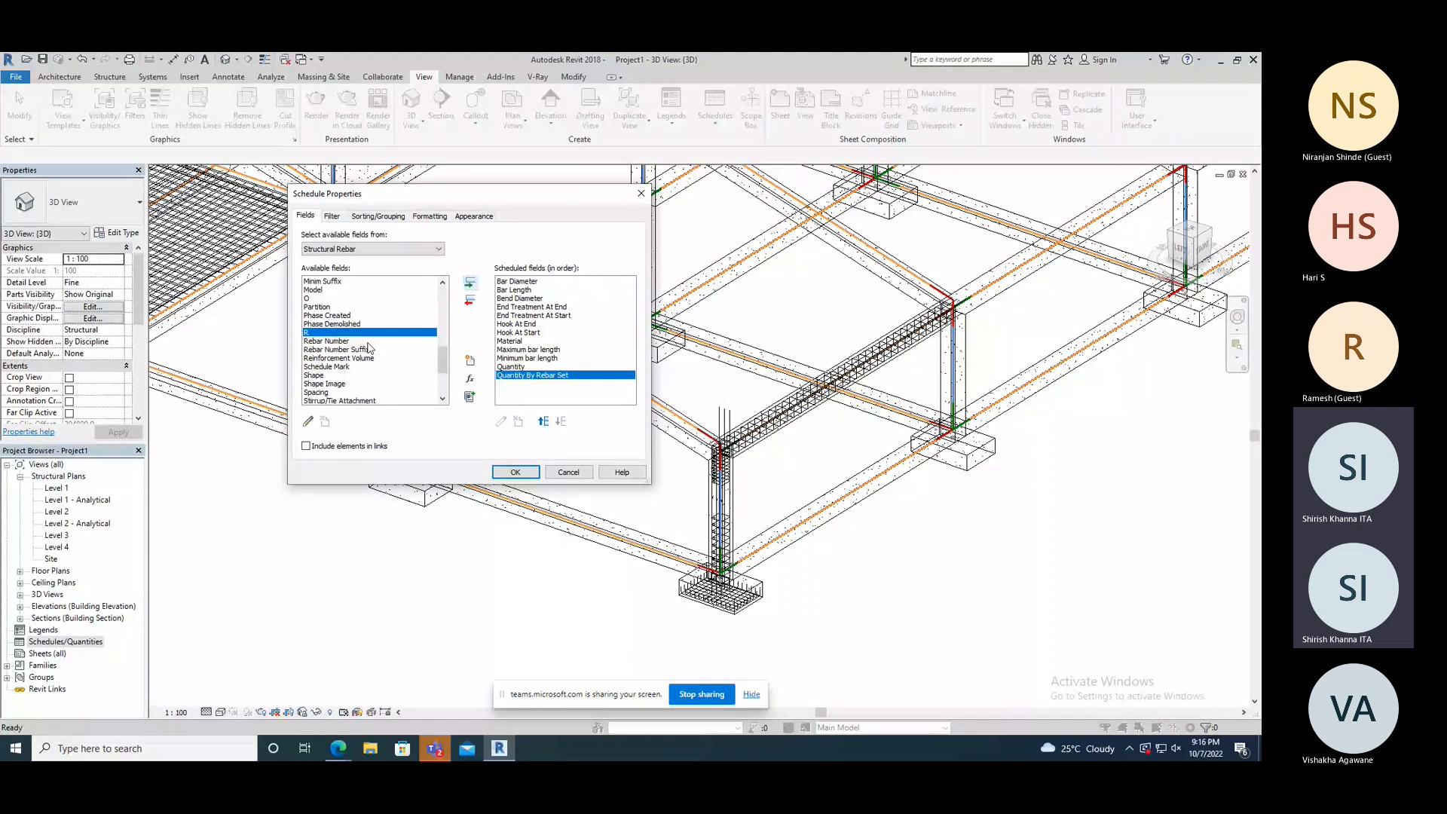
pyautogui.doubleClick(367, 342)
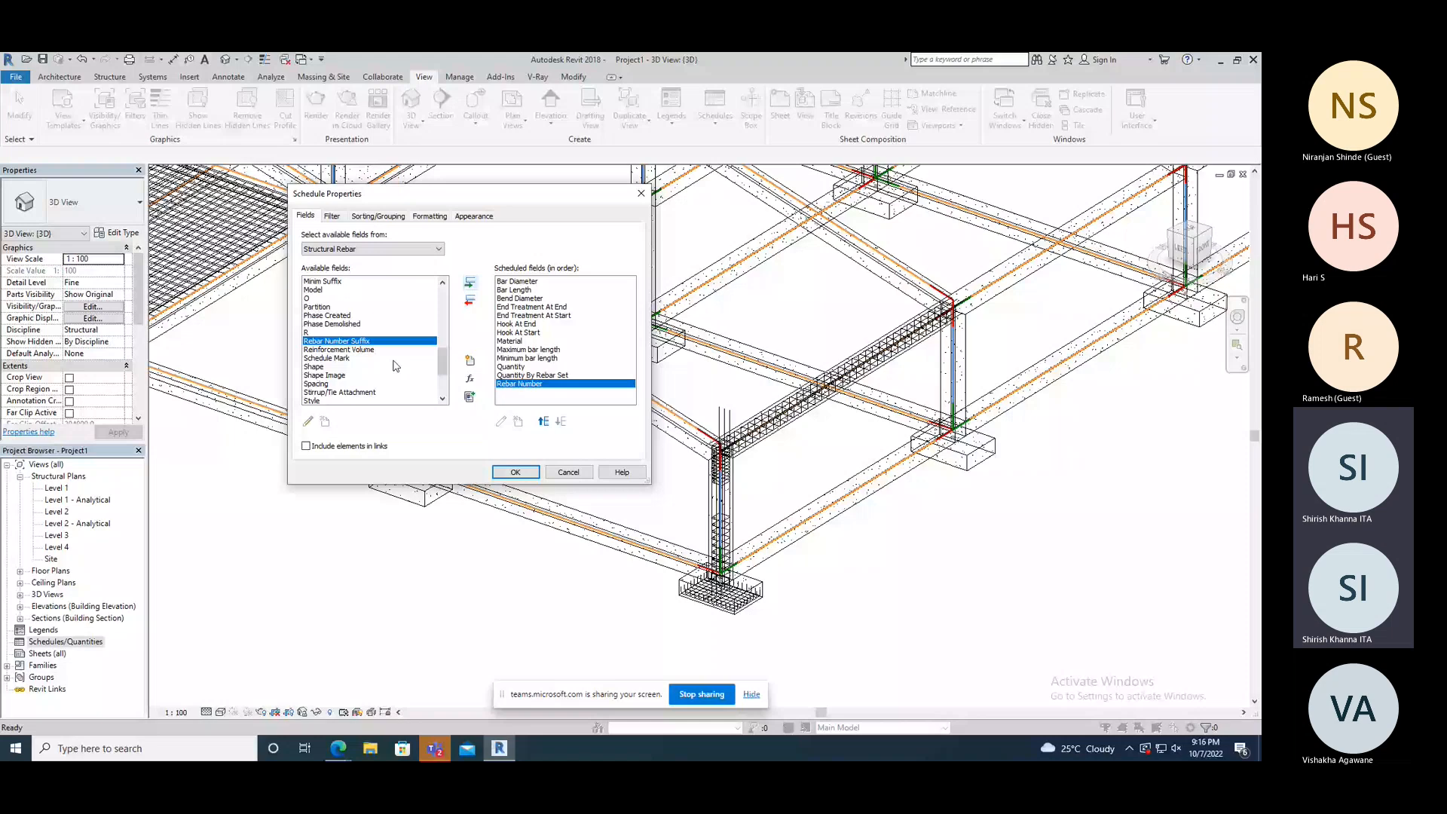
pyautogui.doubleClick(396, 367)
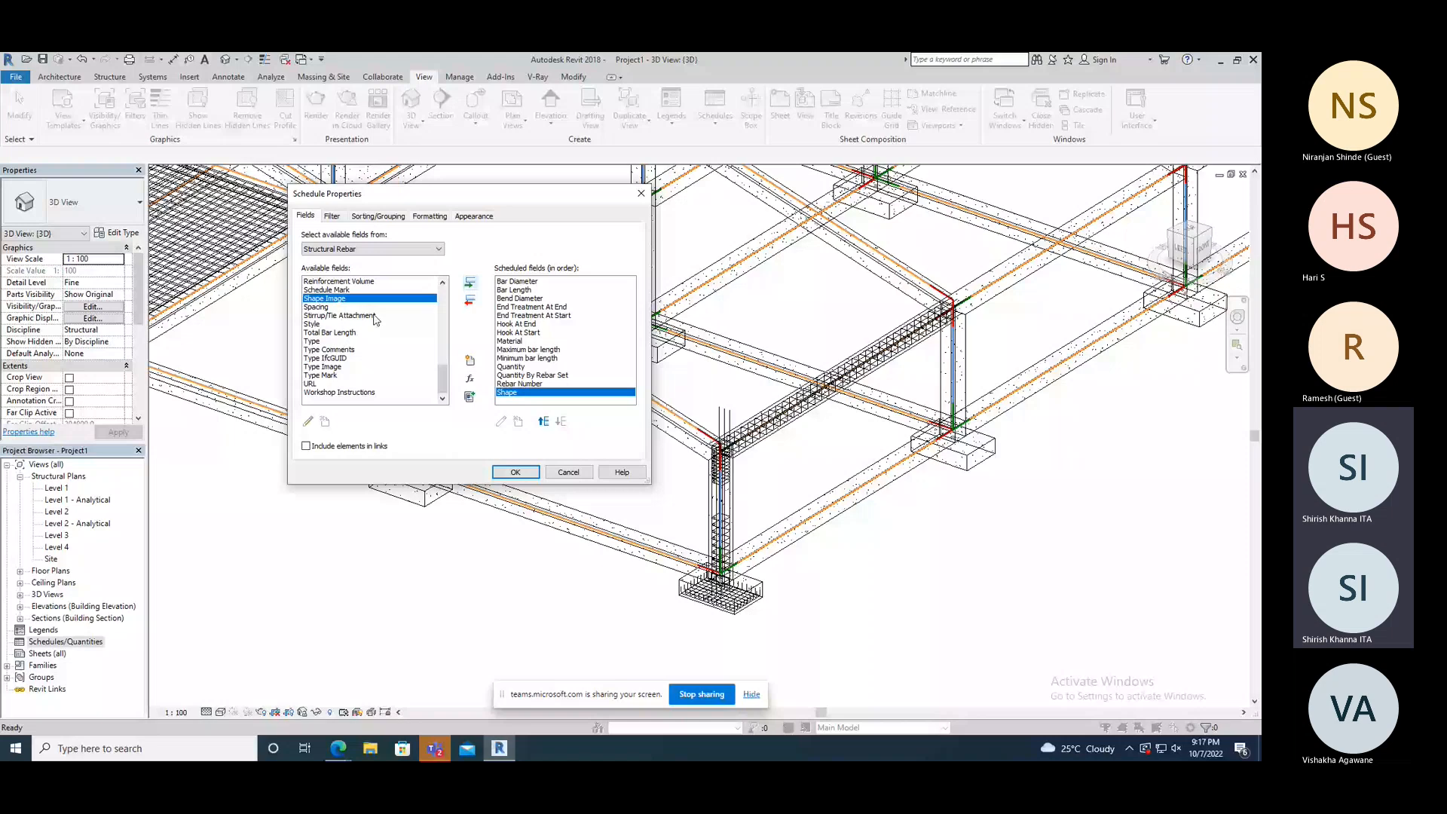
pyautogui.press('Return')
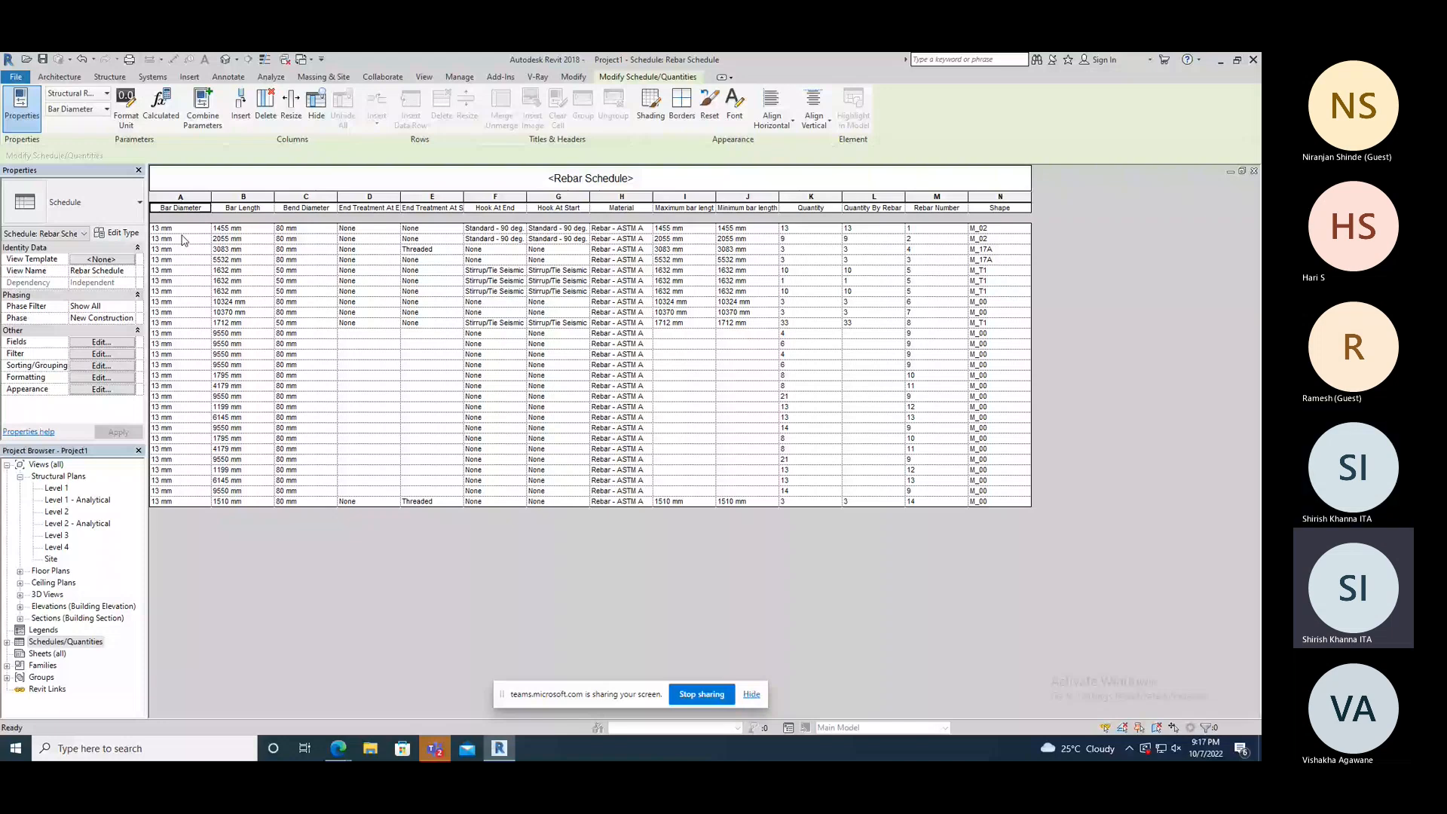
# - Examine the bar lengths, hooks, quantities, end treatments and material in the Rebar Schedule
pyautogui.click(241, 229)
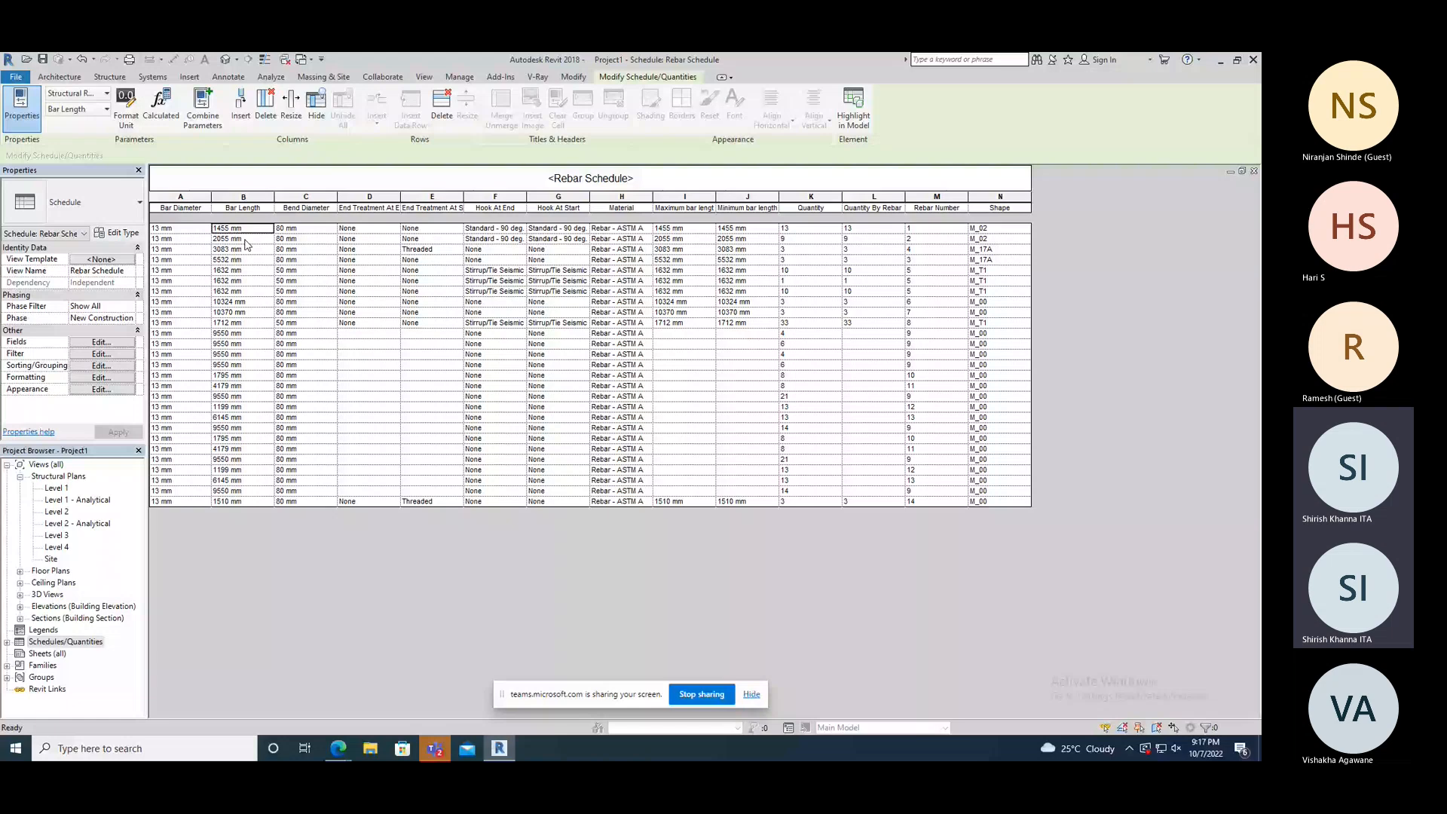
pyautogui.click(242, 302)
pyautogui.moveTo(678, 227); pyautogui.dragTo(671, 324)
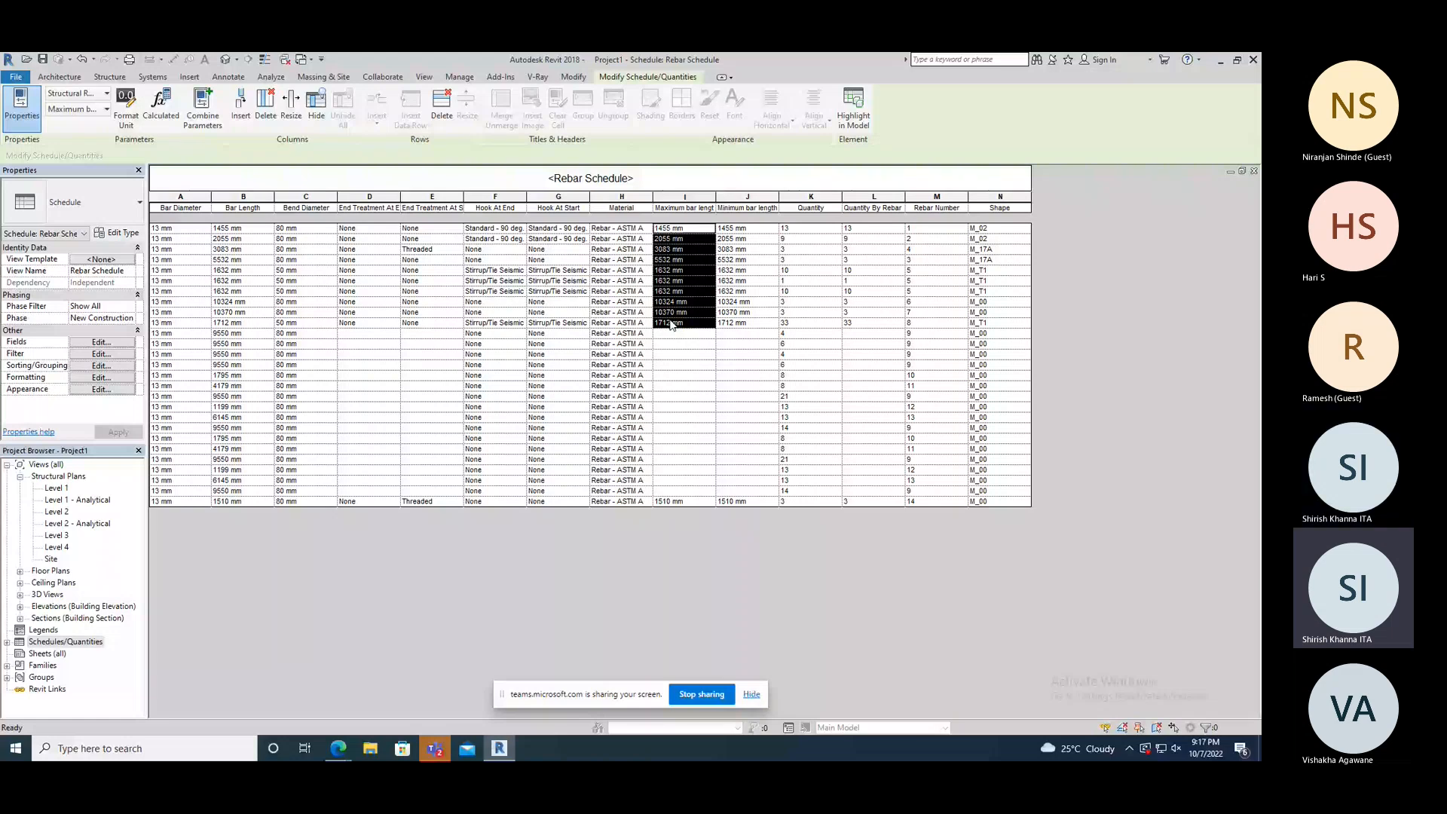
pyautogui.click(547, 259)
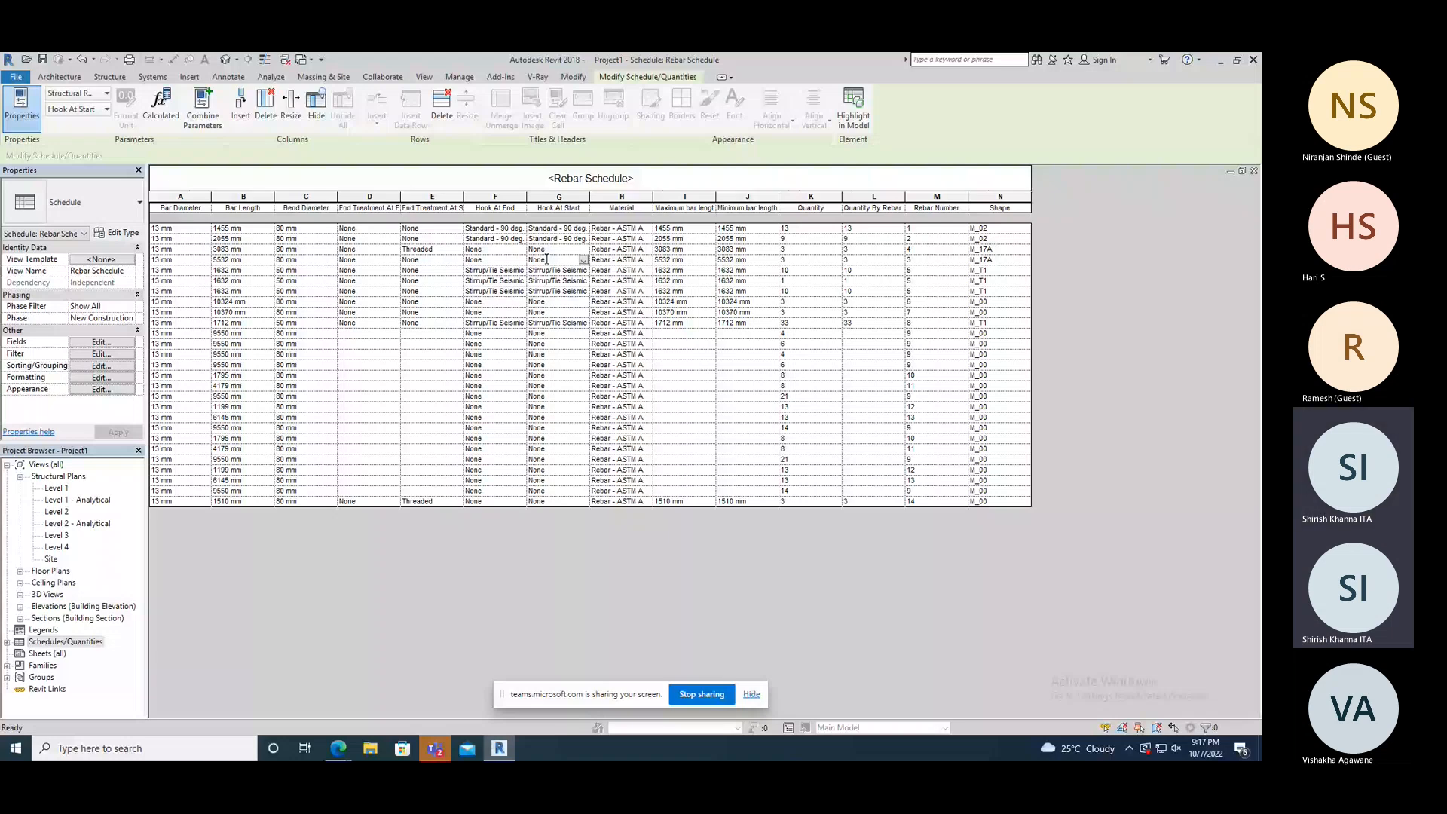
pyautogui.click(559, 270)
pyautogui.click(791, 323)
pyautogui.moveTo(366, 228); pyautogui.dragTo(382, 296)
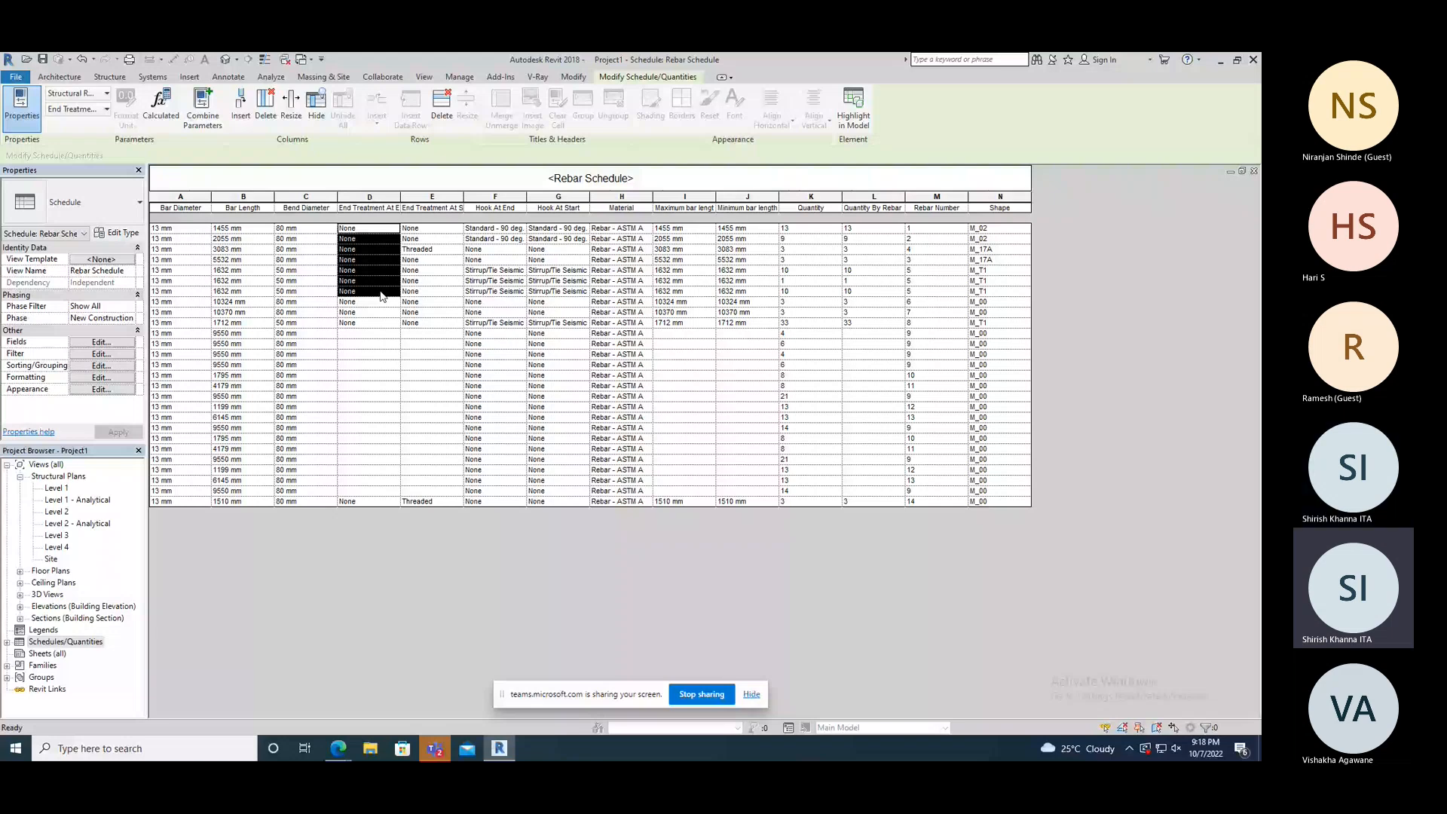
pyautogui.moveTo(618, 227); pyautogui.dragTo(636, 317)
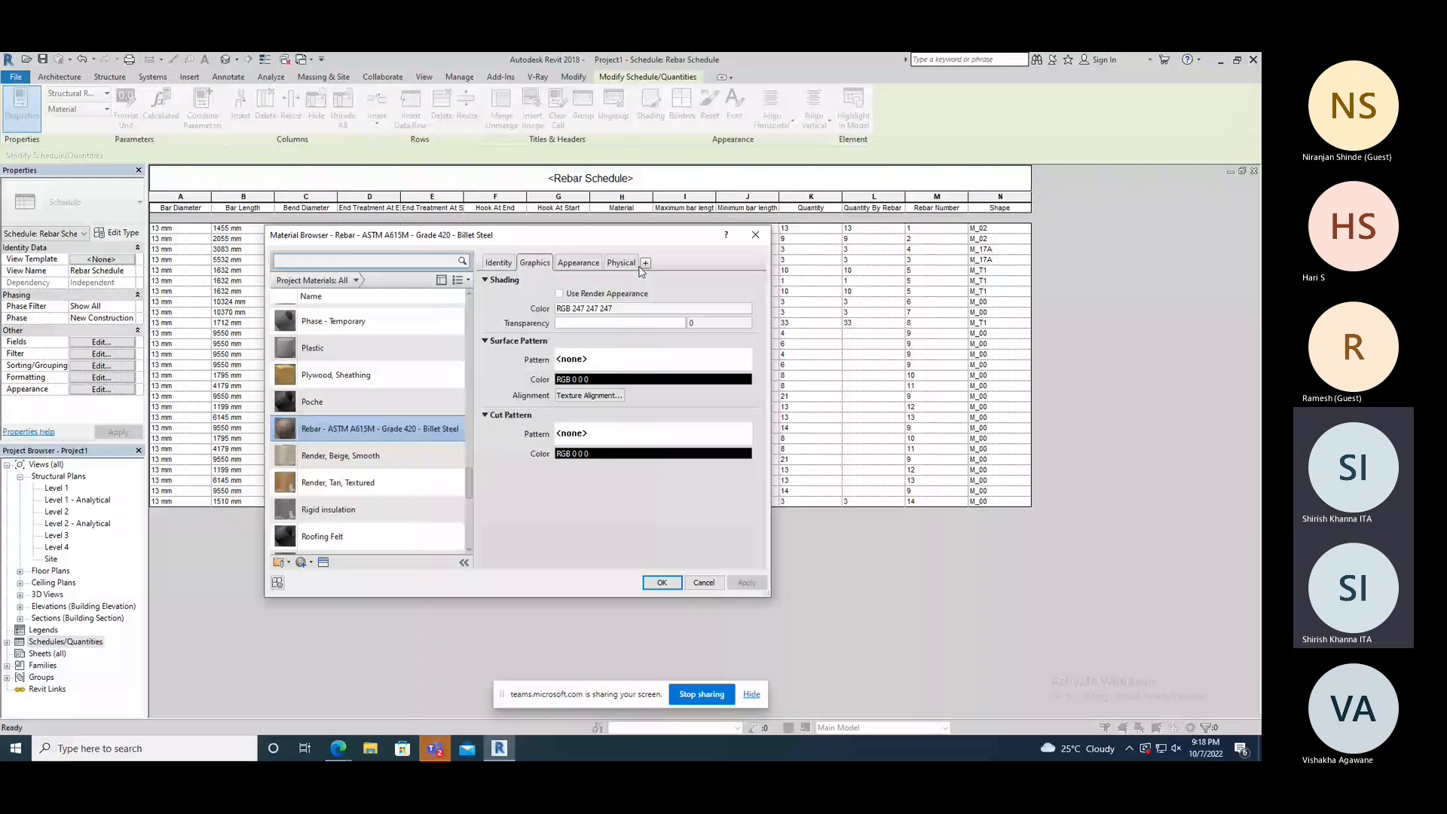
pyautogui.press('Escape')
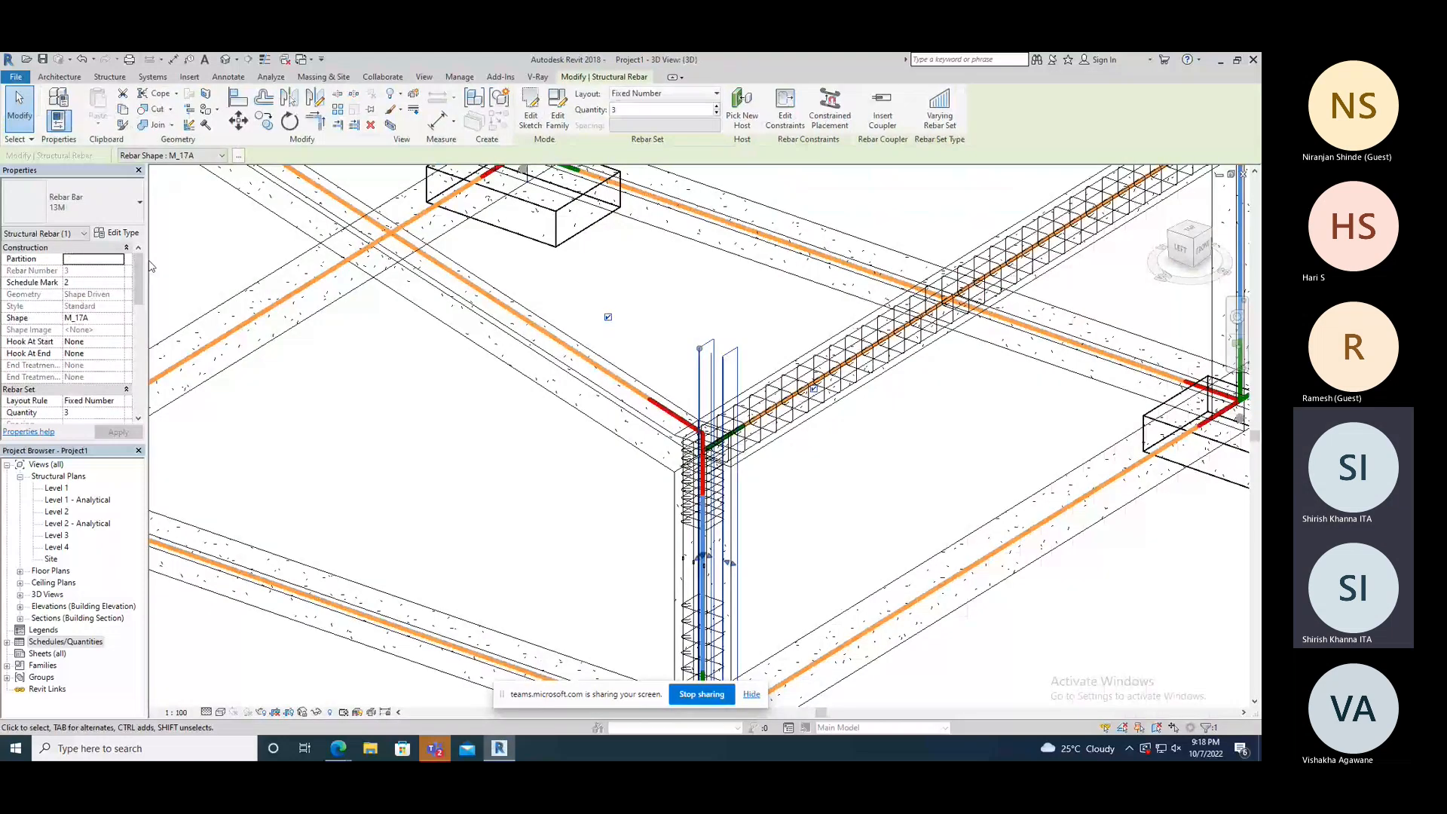
# - Set the Bar Diameter of the corner column's 13M rebar type to 10 mm and check the Rebar Schedule
pyautogui.click(124, 234)
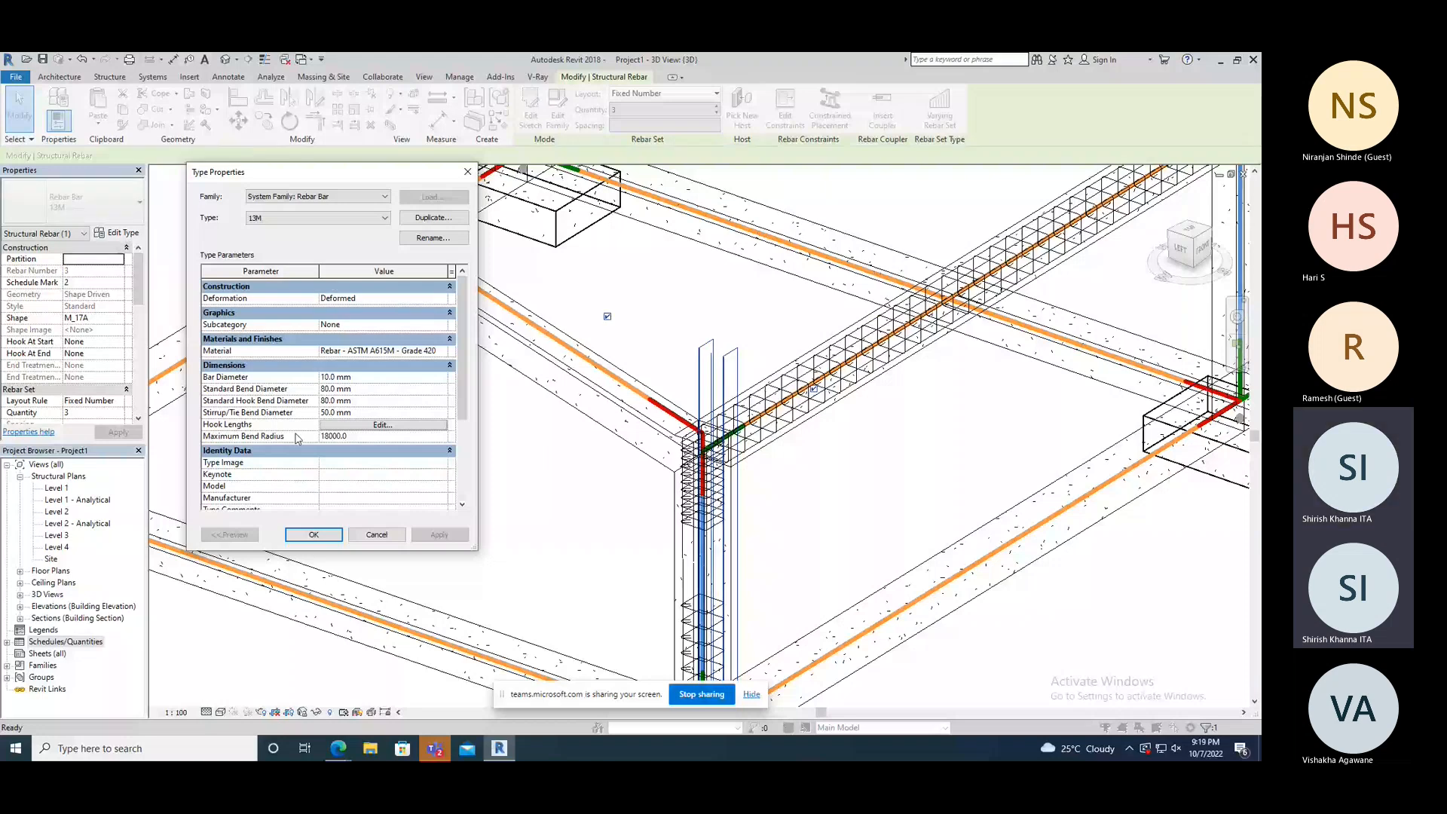
pyautogui.click(314, 534)
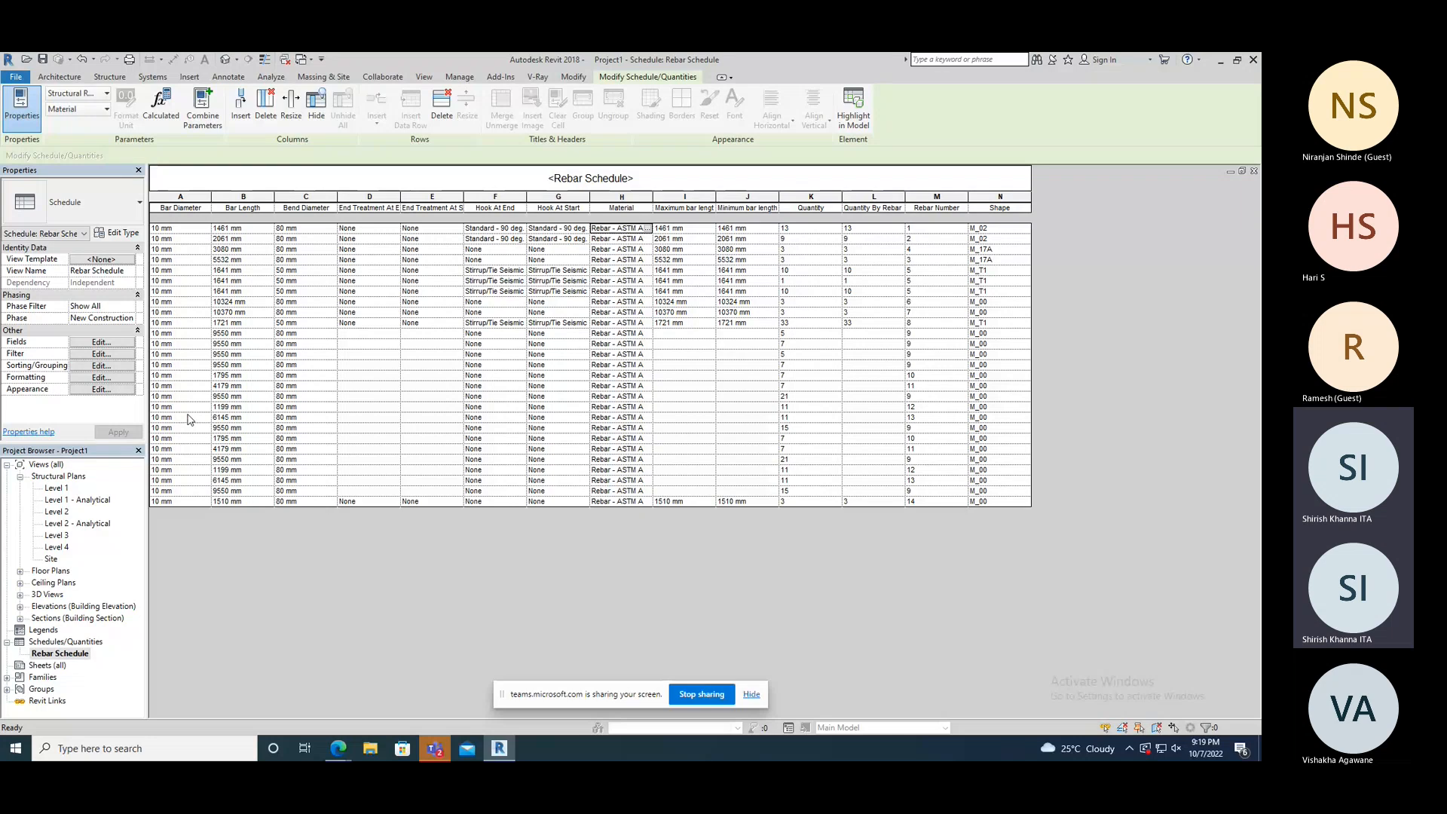
# - Try to duplicate the corner column's 13M rebar type under the name 10m
pyautogui.click(499, 748)
pyautogui.click(499, 748)
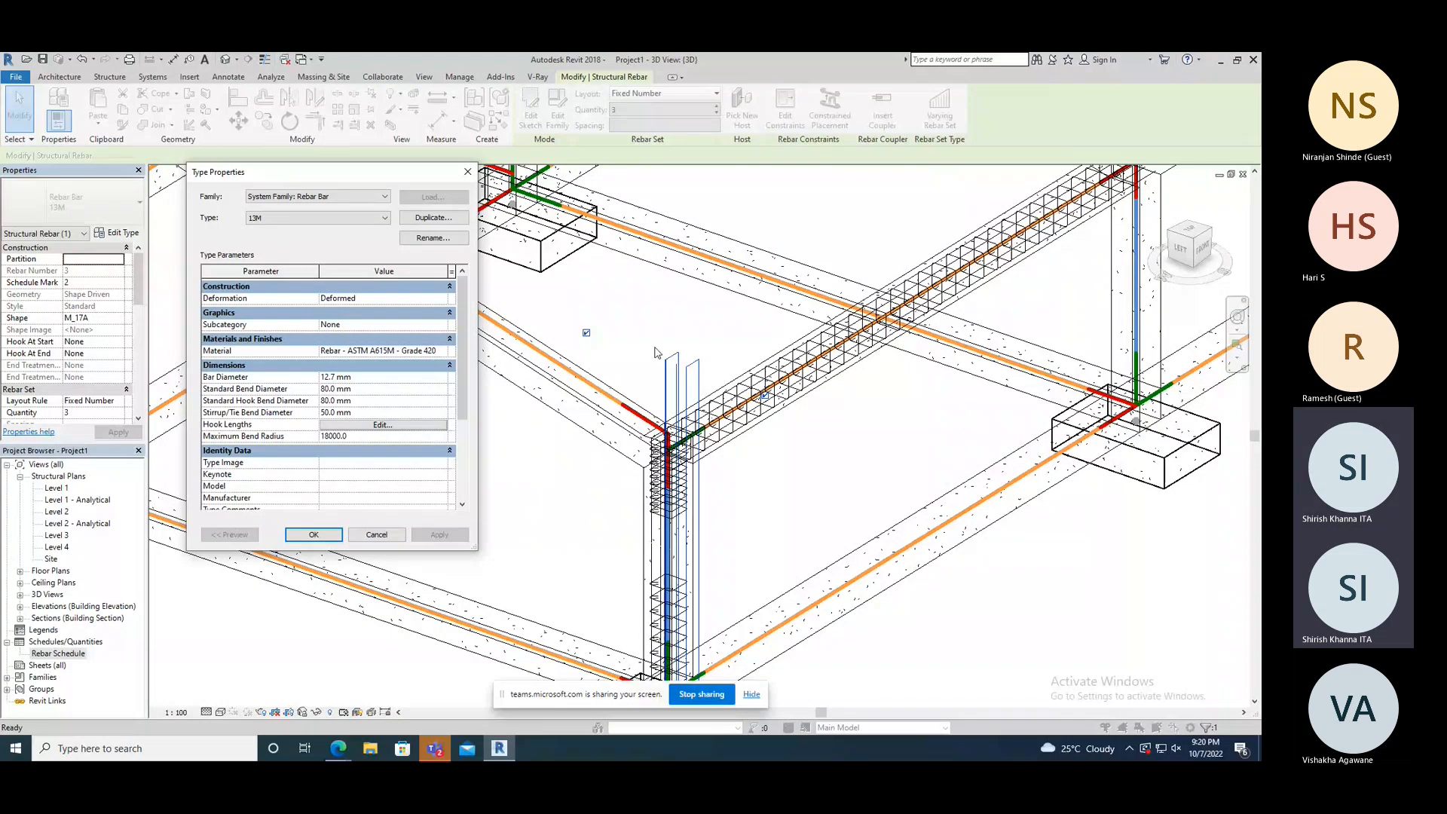
pyautogui.click(434, 217)
pyautogui.write('10m')
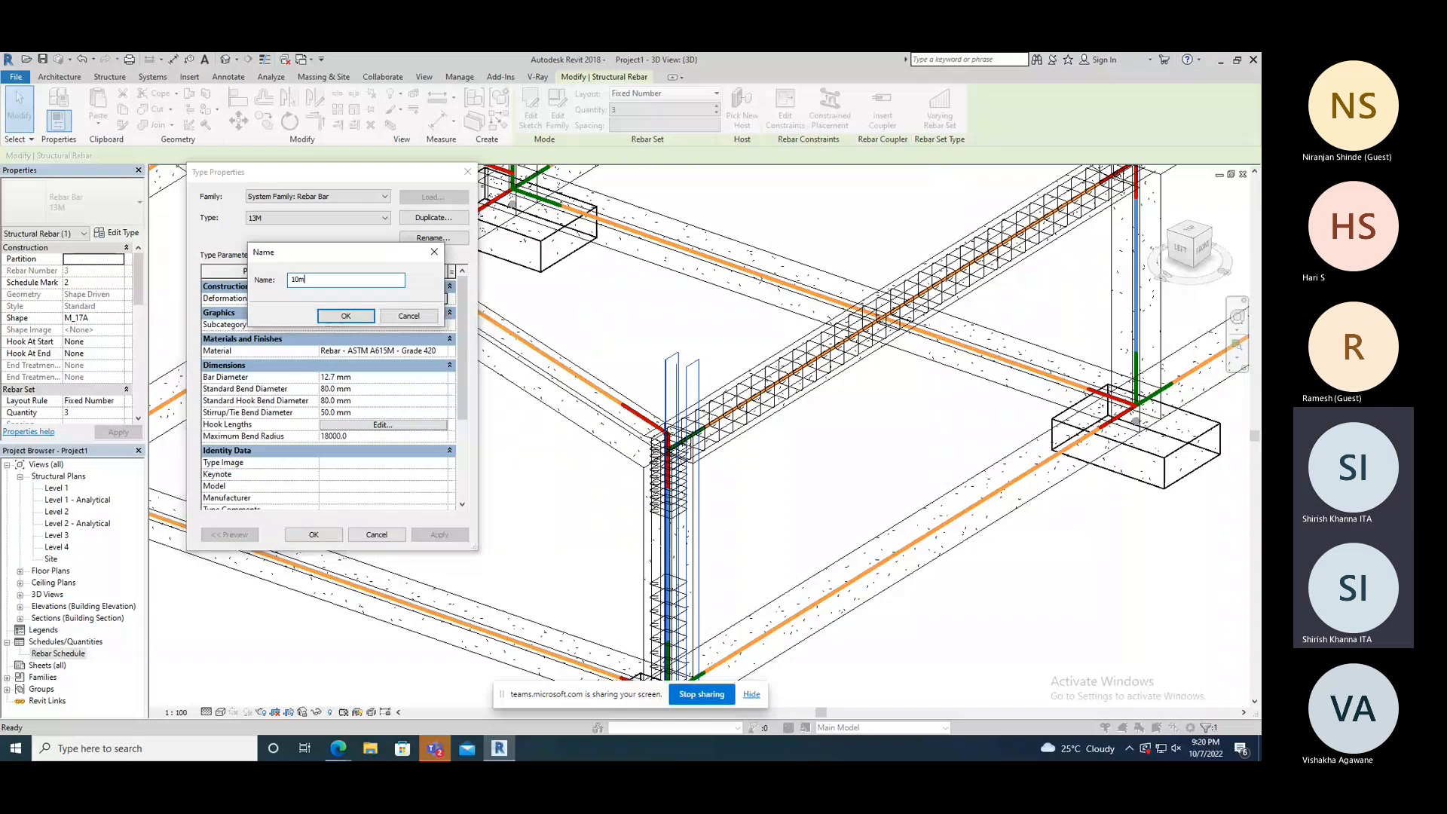
pyautogui.press('Return')
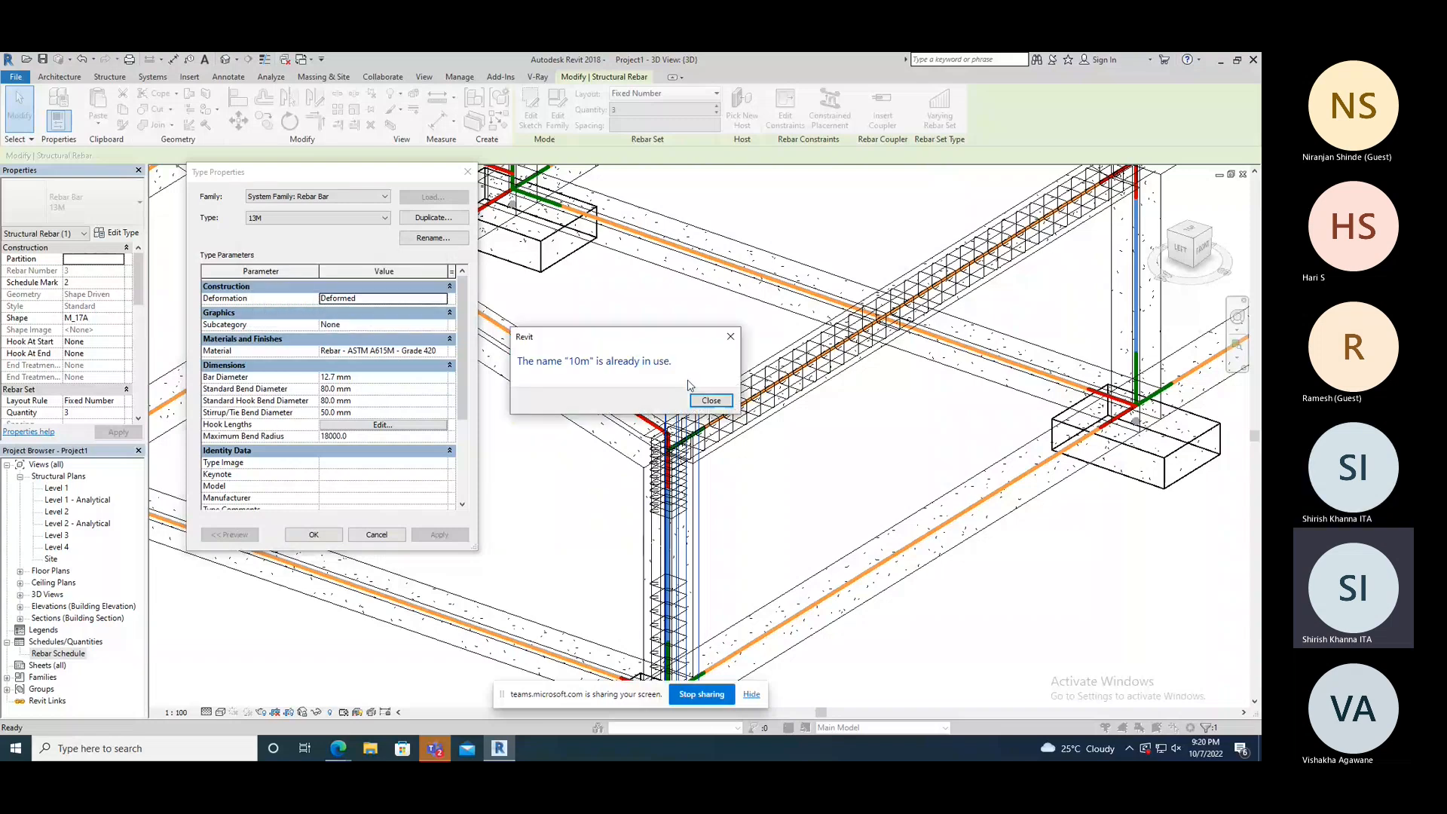
pyautogui.click(708, 399)
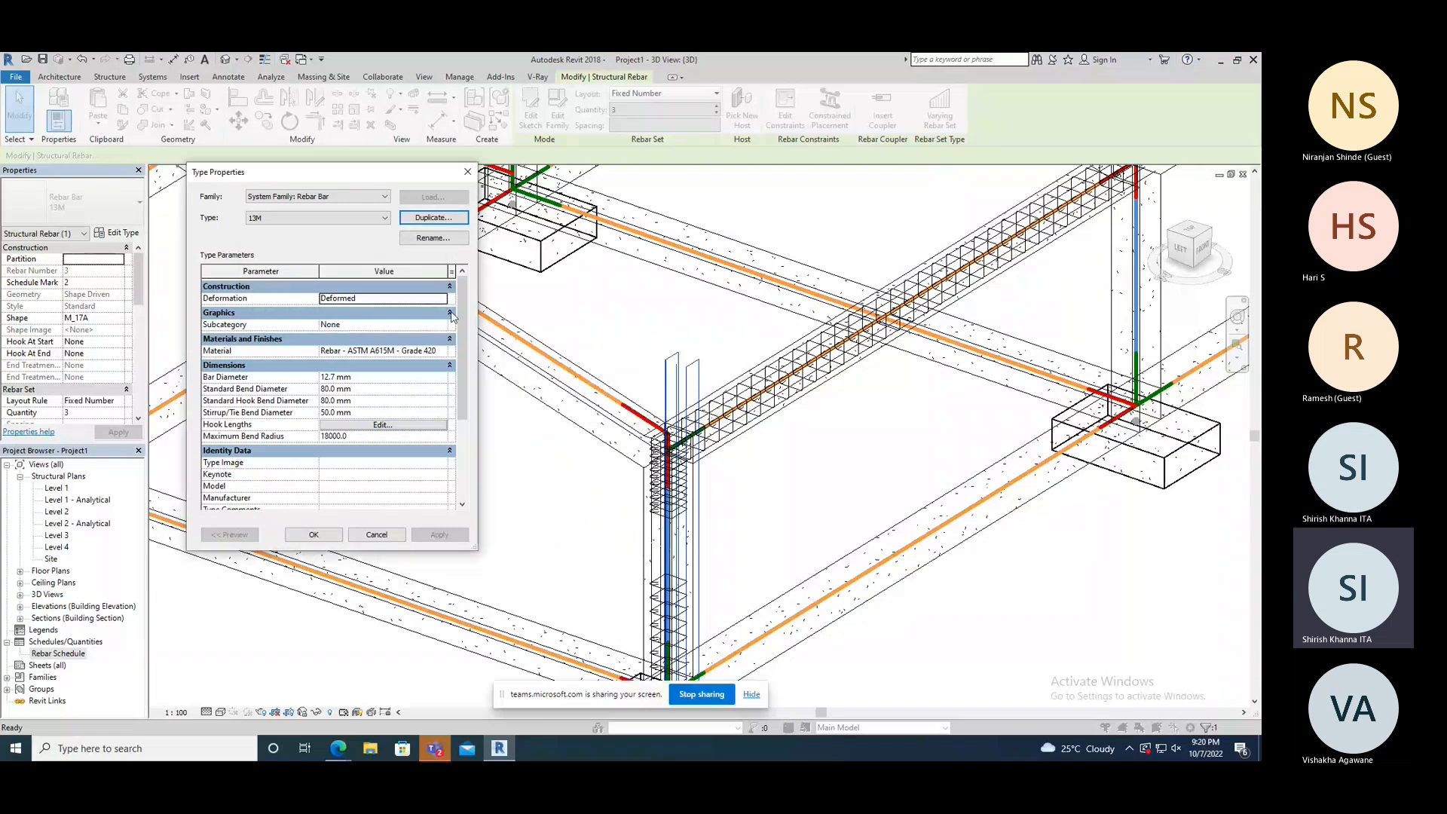
# - Duplicate the corner column's 13M rebar type as 13M 2 and set its Bar Diameter to 10 mm
pyautogui.click(434, 219)
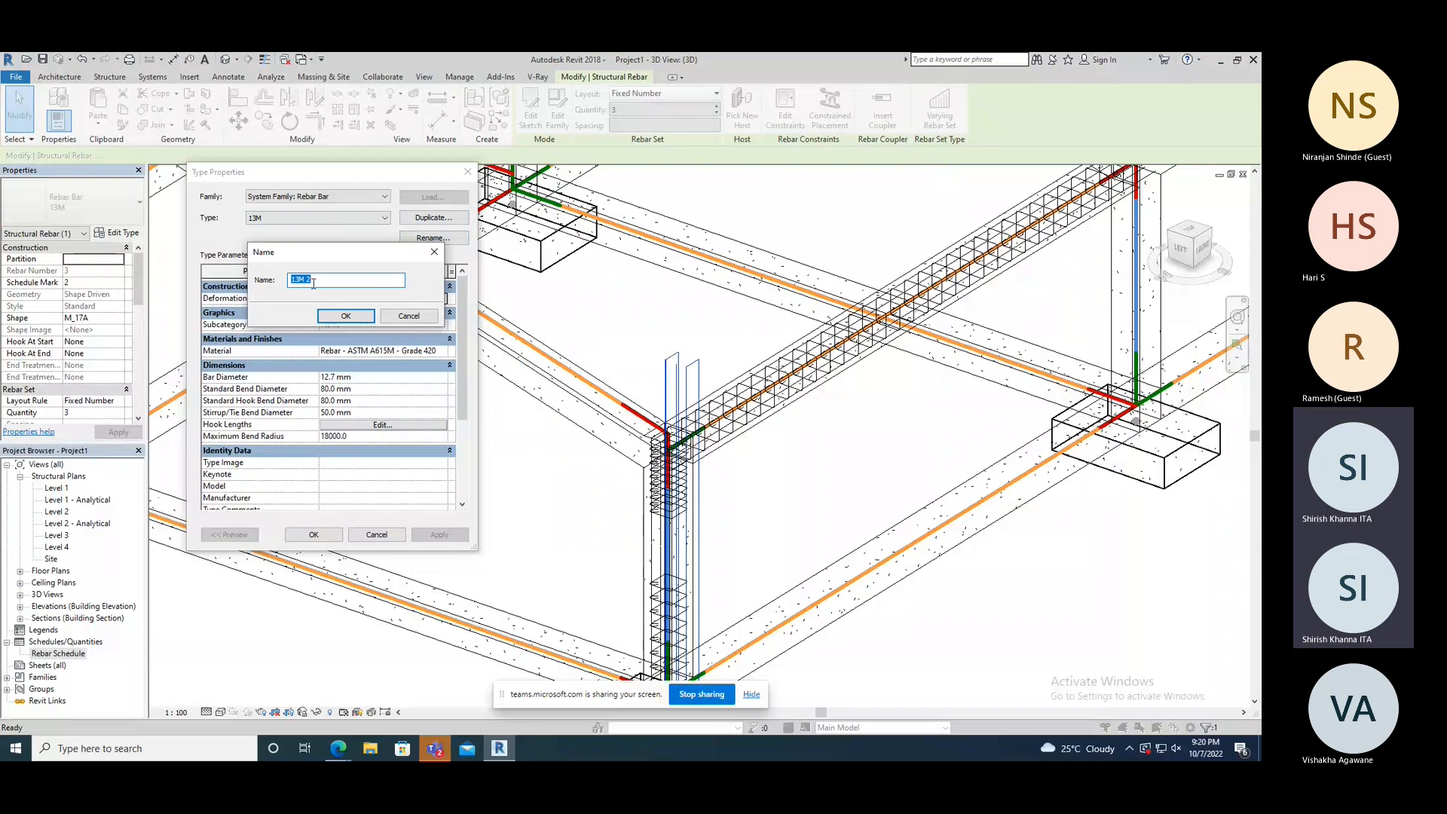
pyautogui.click(362, 317)
pyautogui.moveTo(371, 379); pyautogui.dragTo(166, 373)
pyautogui.write('10')
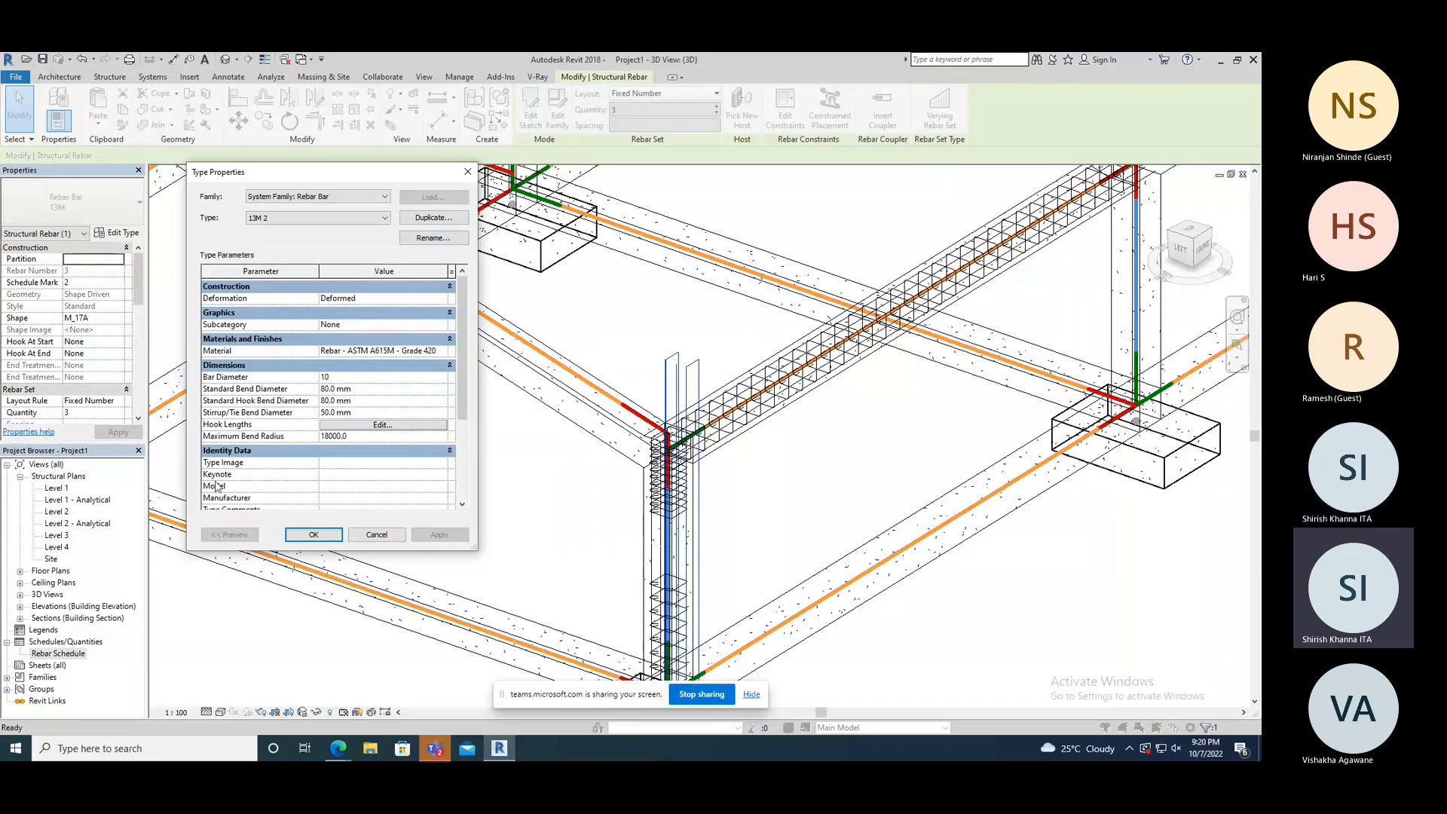
pyautogui.click(335, 536)
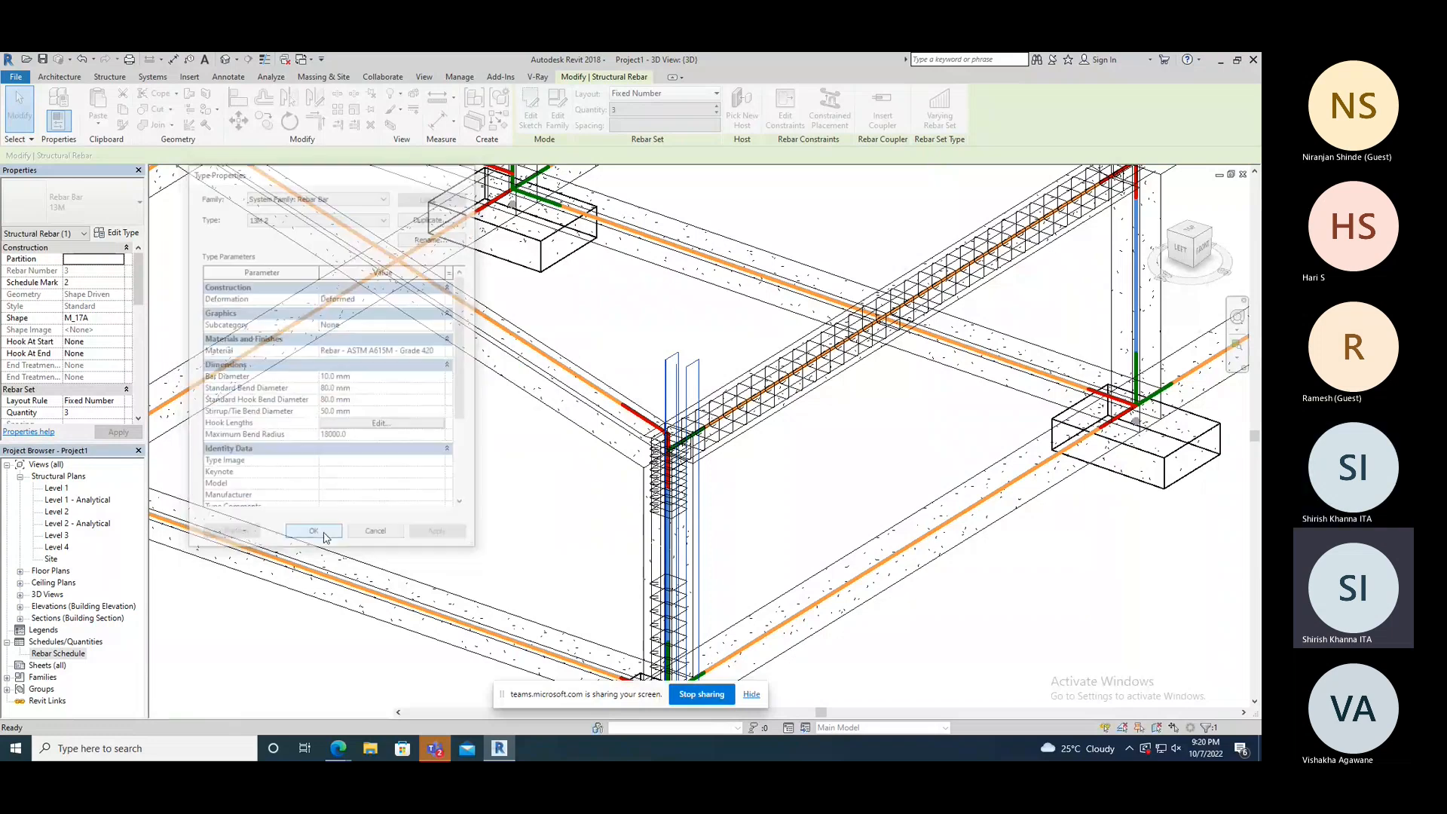
pyautogui.press('Escape')
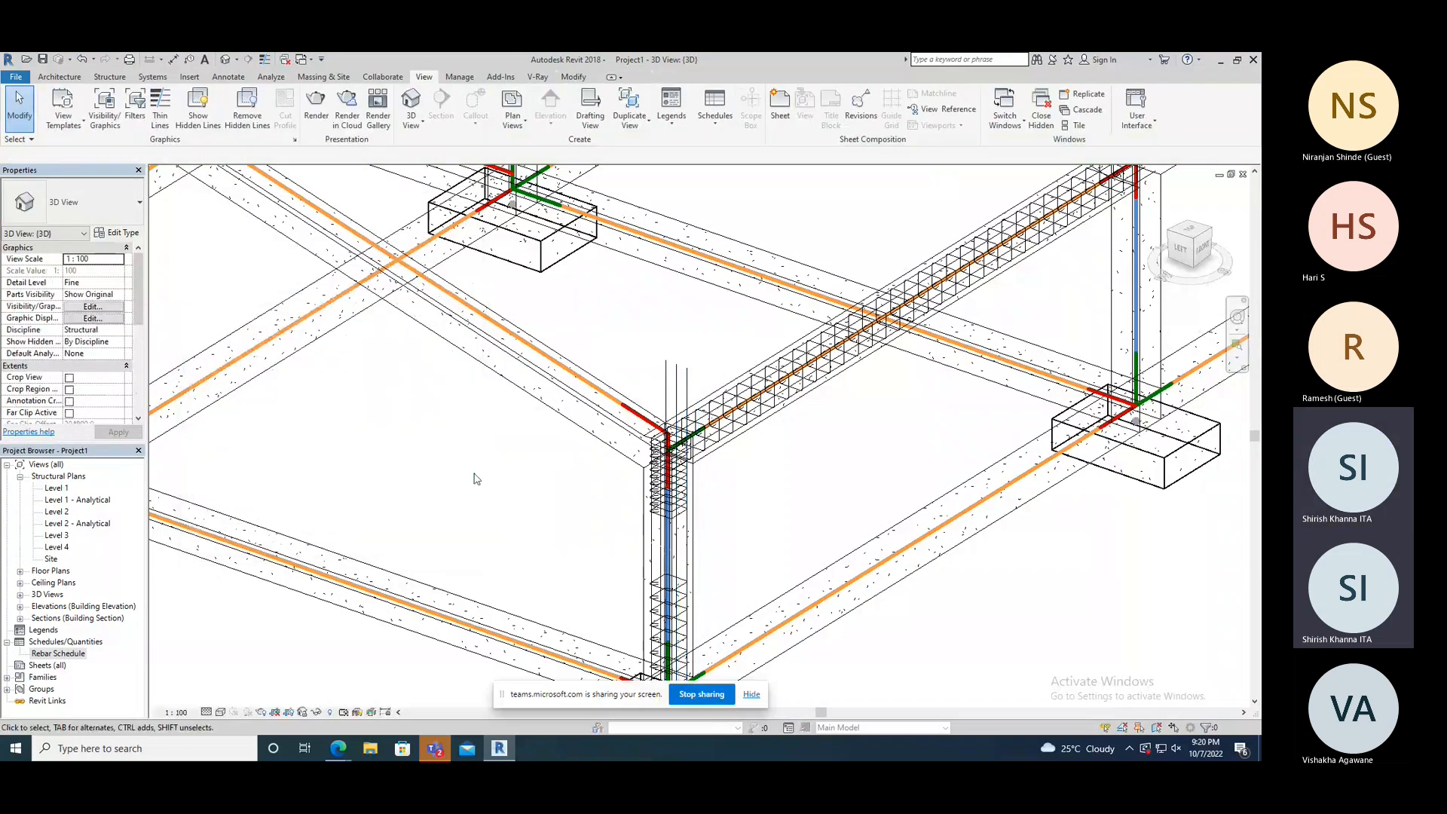
# - Check the Bar Diameter column in the Rebar Schedule for the effect of the duplicated rebar type
pyautogui.doubleClick(72, 654)
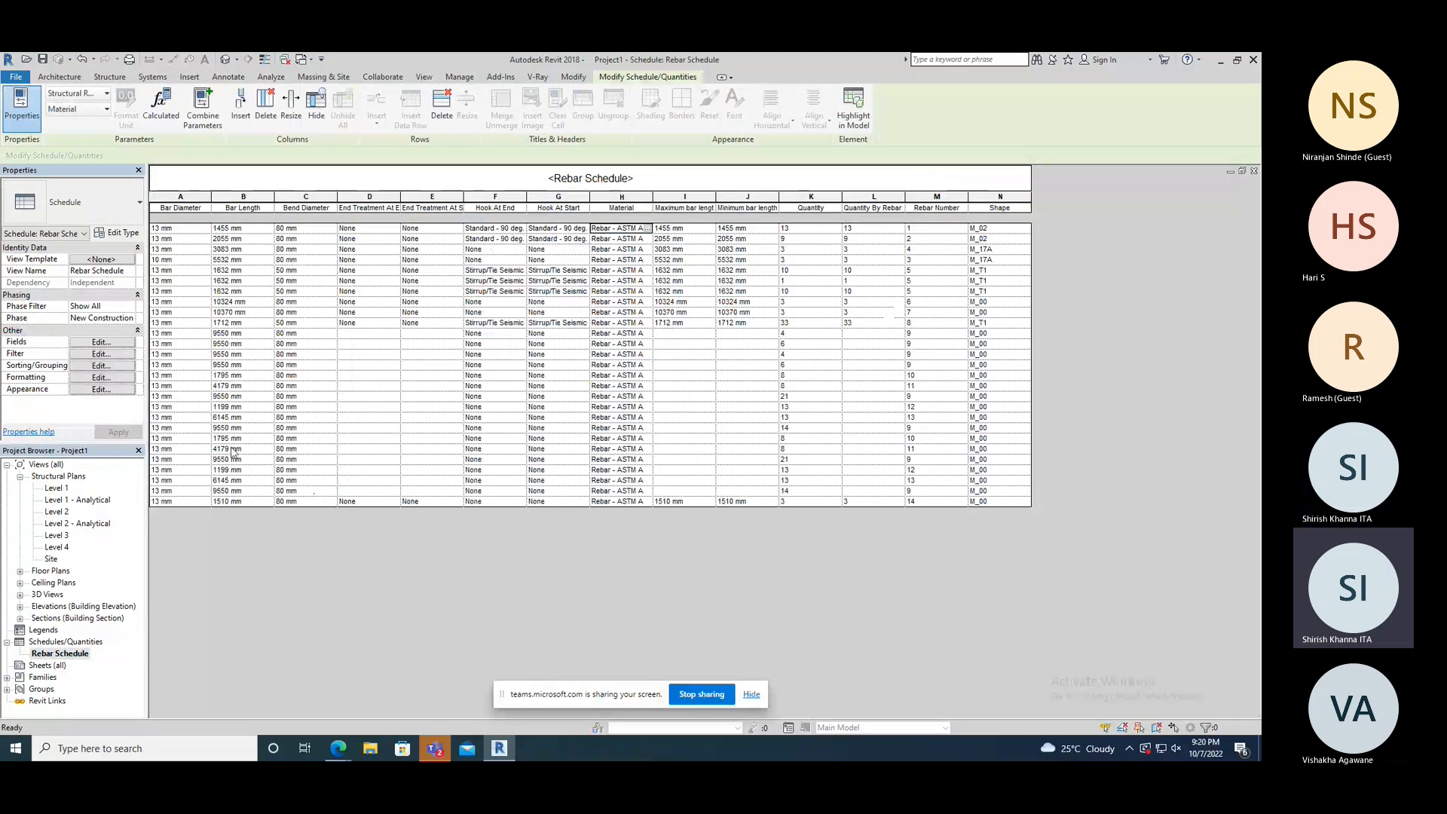
pyautogui.click(172, 332)
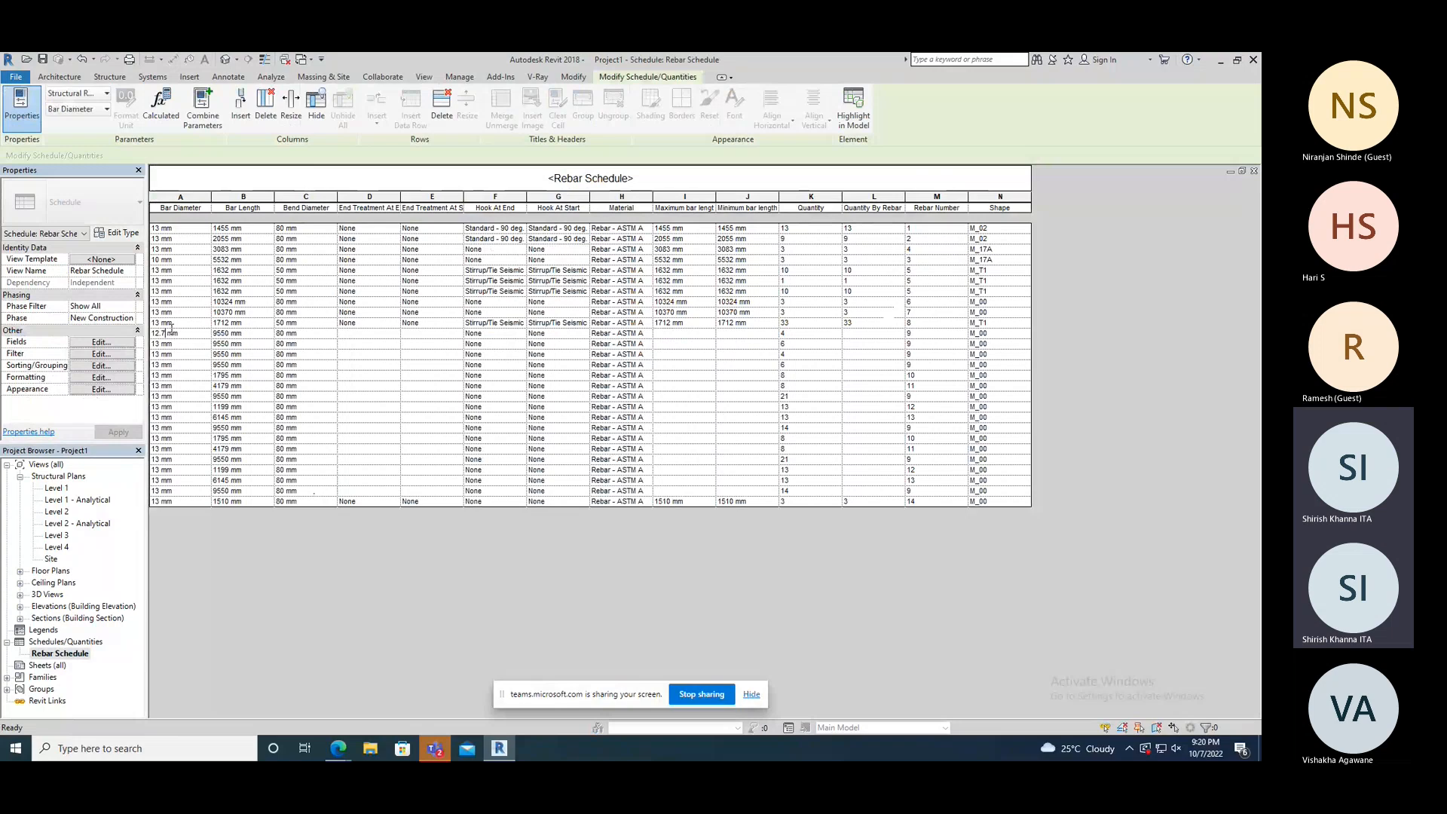
pyautogui.click(170, 344)
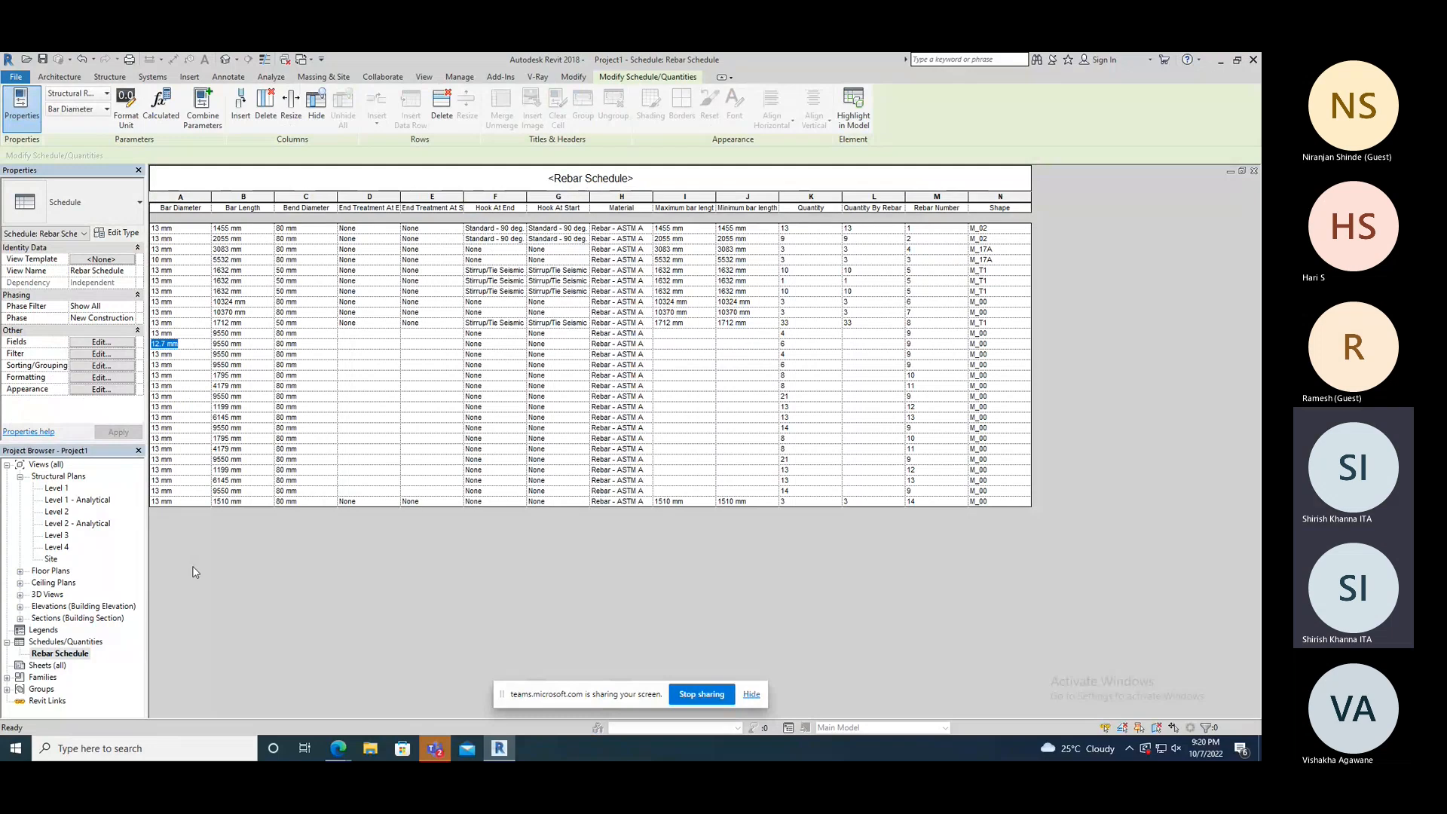
# - Inspect the corner column's 13M 2 bars in the 3D view and compare them with their Rebar Schedule row
pyautogui.click(226, 60)
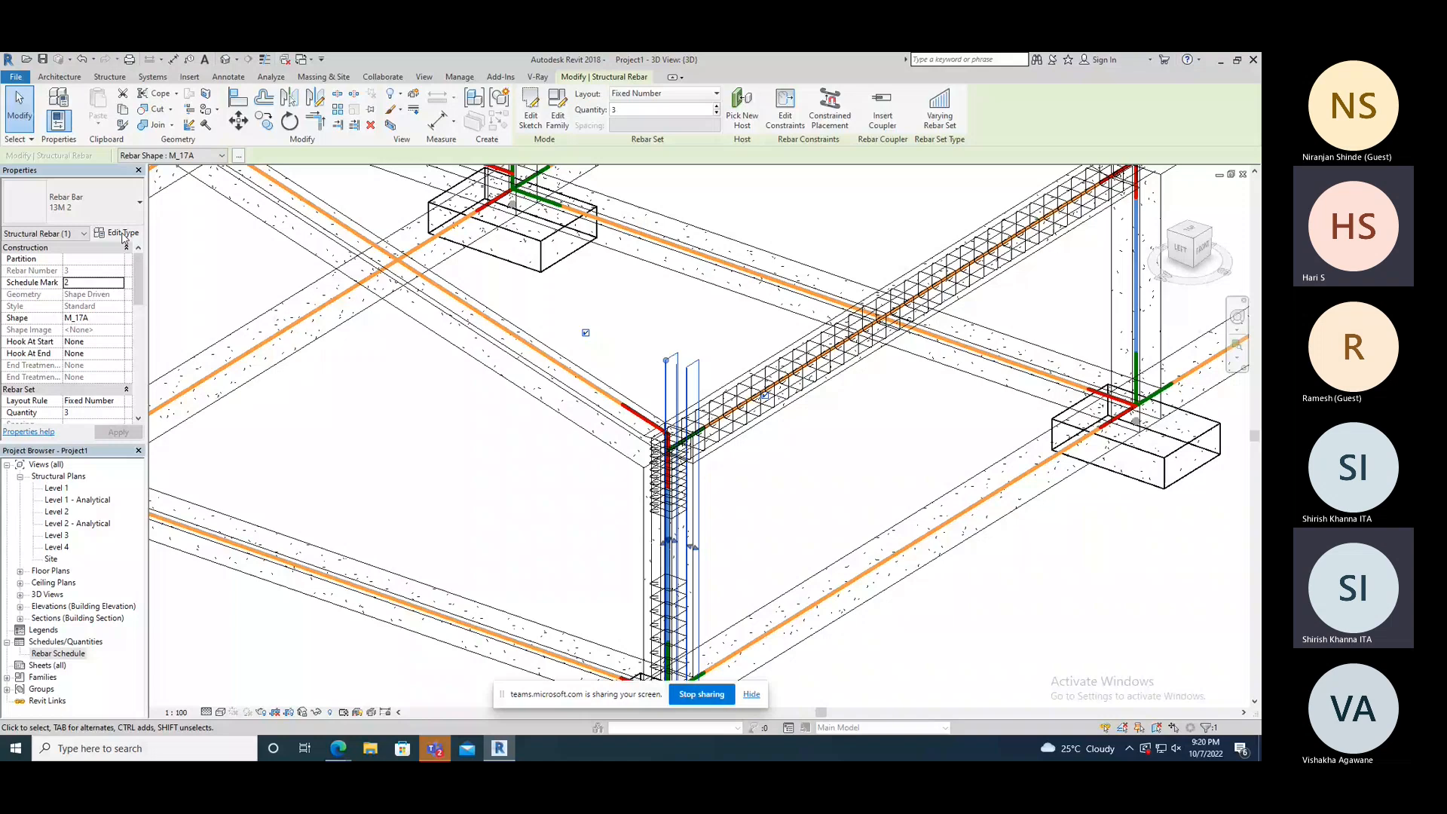
pyautogui.moveTo(498, 751)
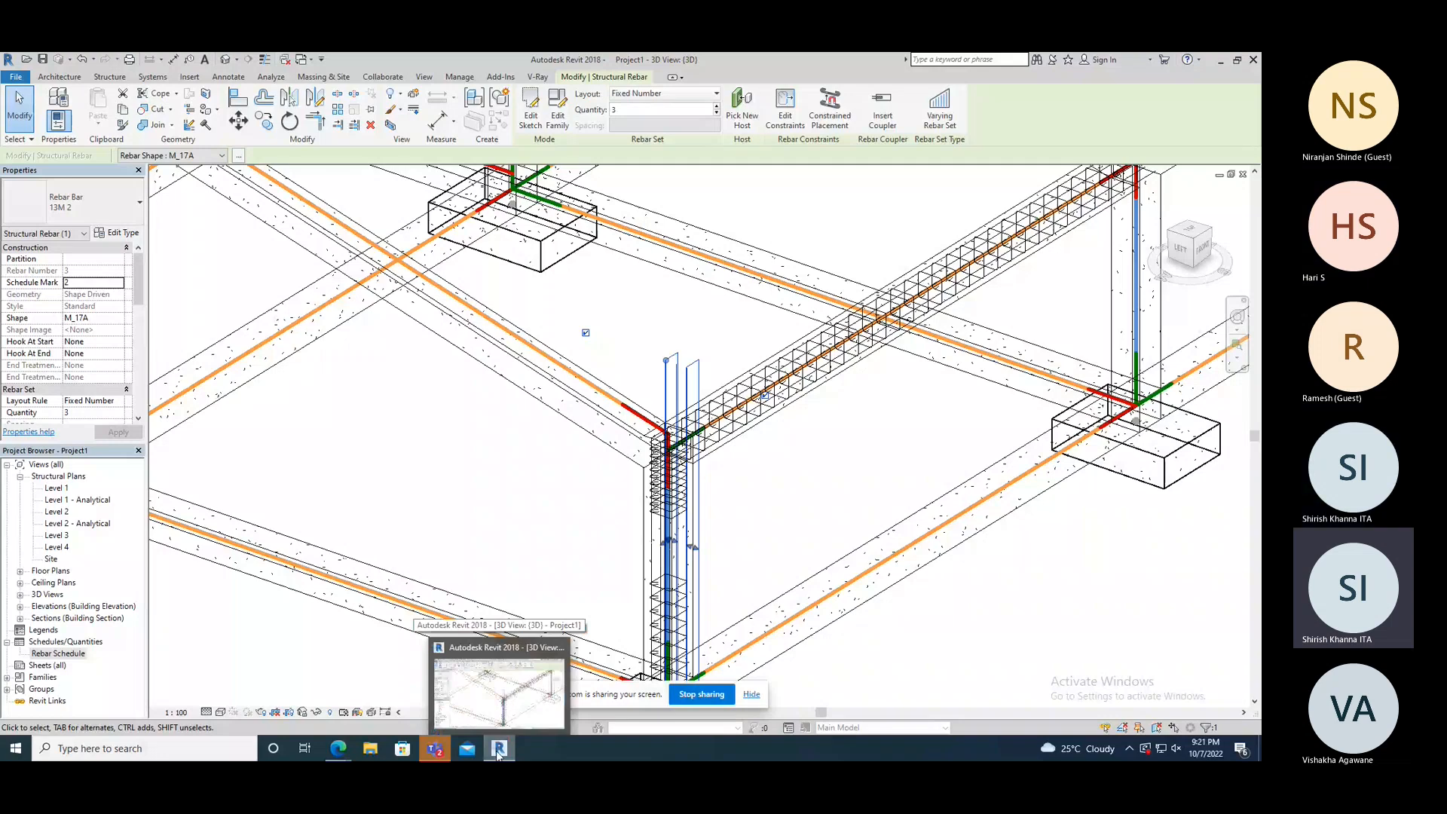
pyautogui.doubleClick(58, 653)
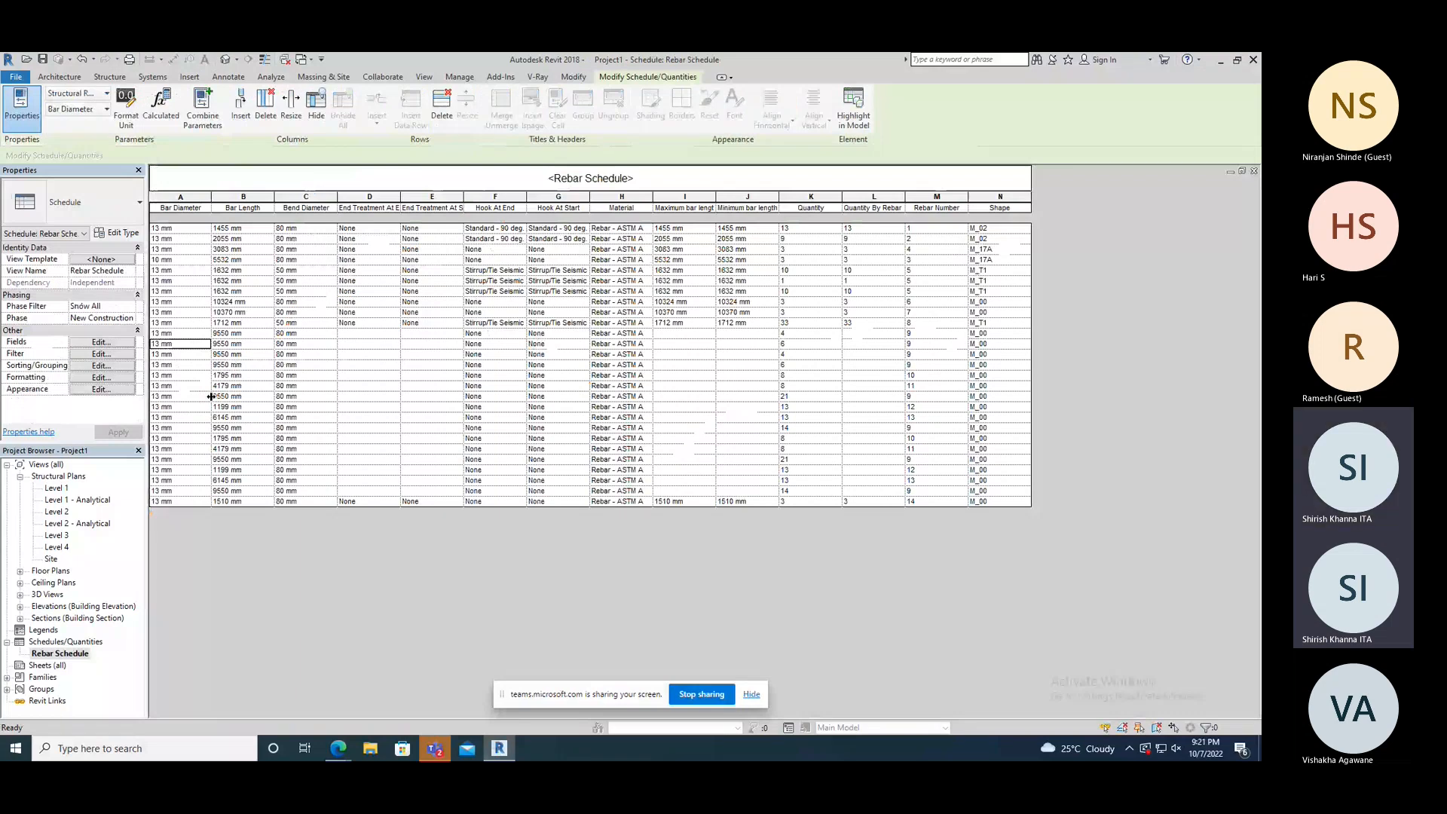
pyautogui.click(170, 250)
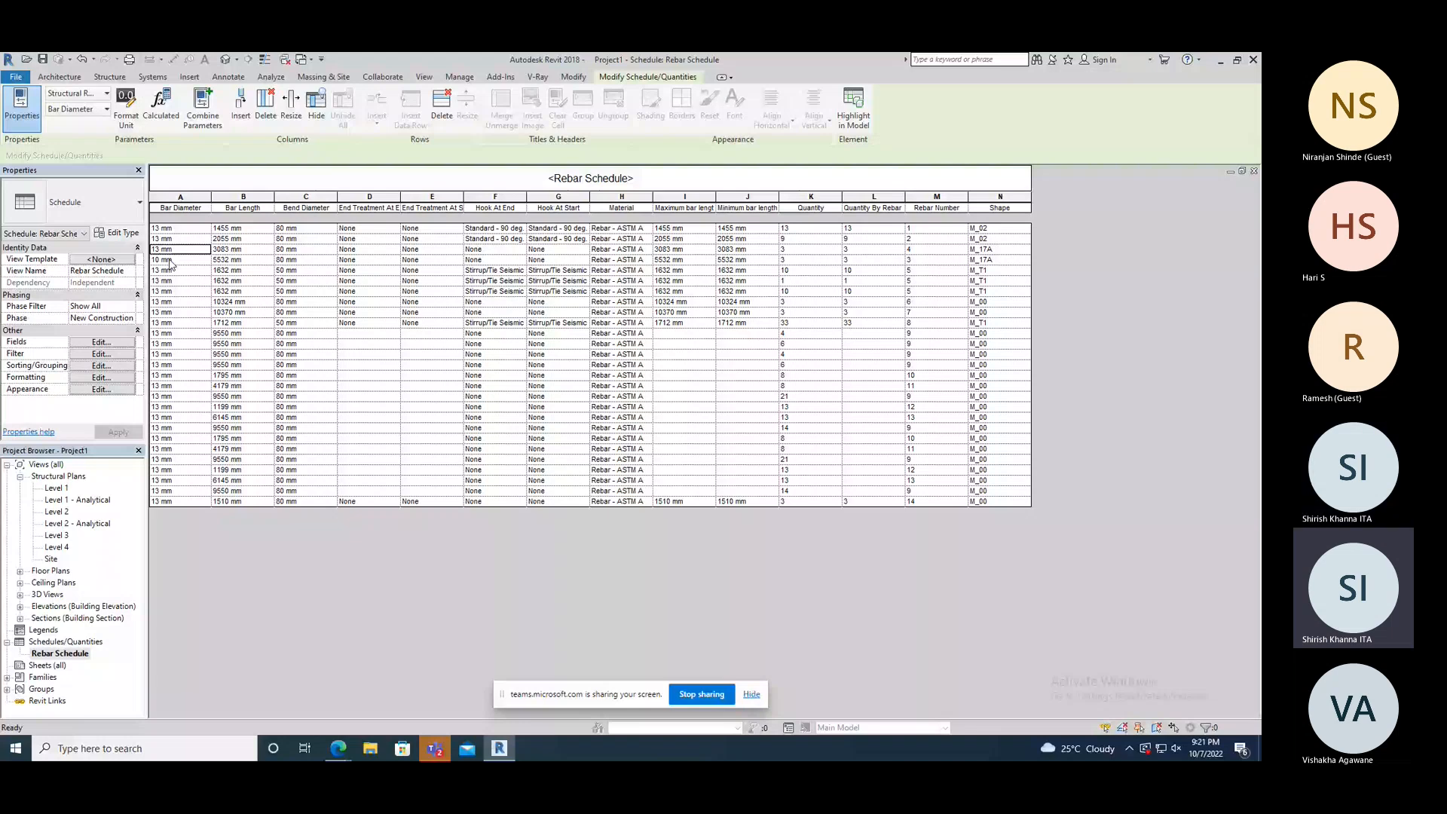
pyautogui.moveTo(170, 263); pyautogui.dragTo(305, 260)
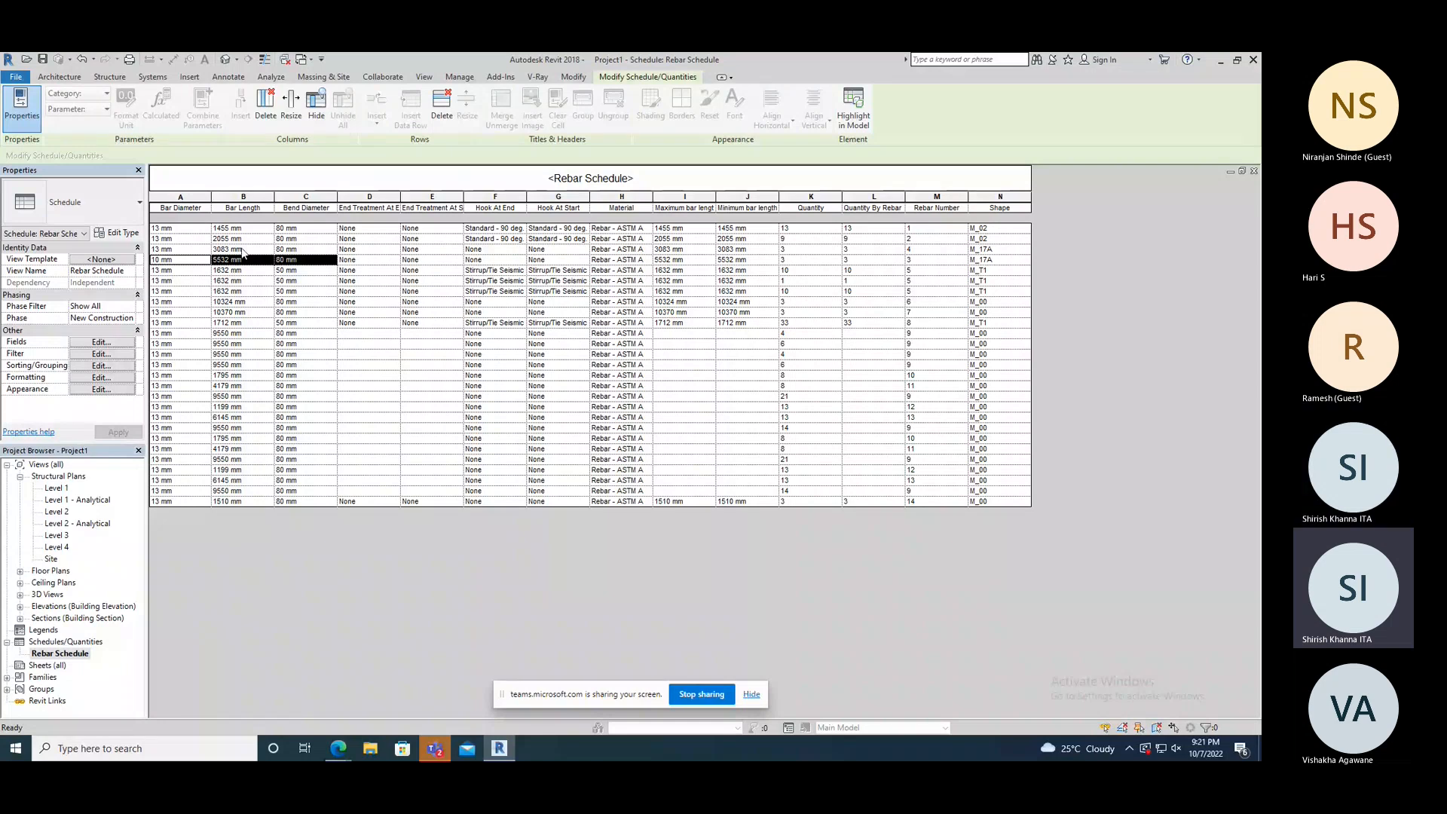
# - Turn on grand totals with Totals only in the Rebar Schedule and calculate the total of the Bar Length field
pyautogui.click(243, 197)
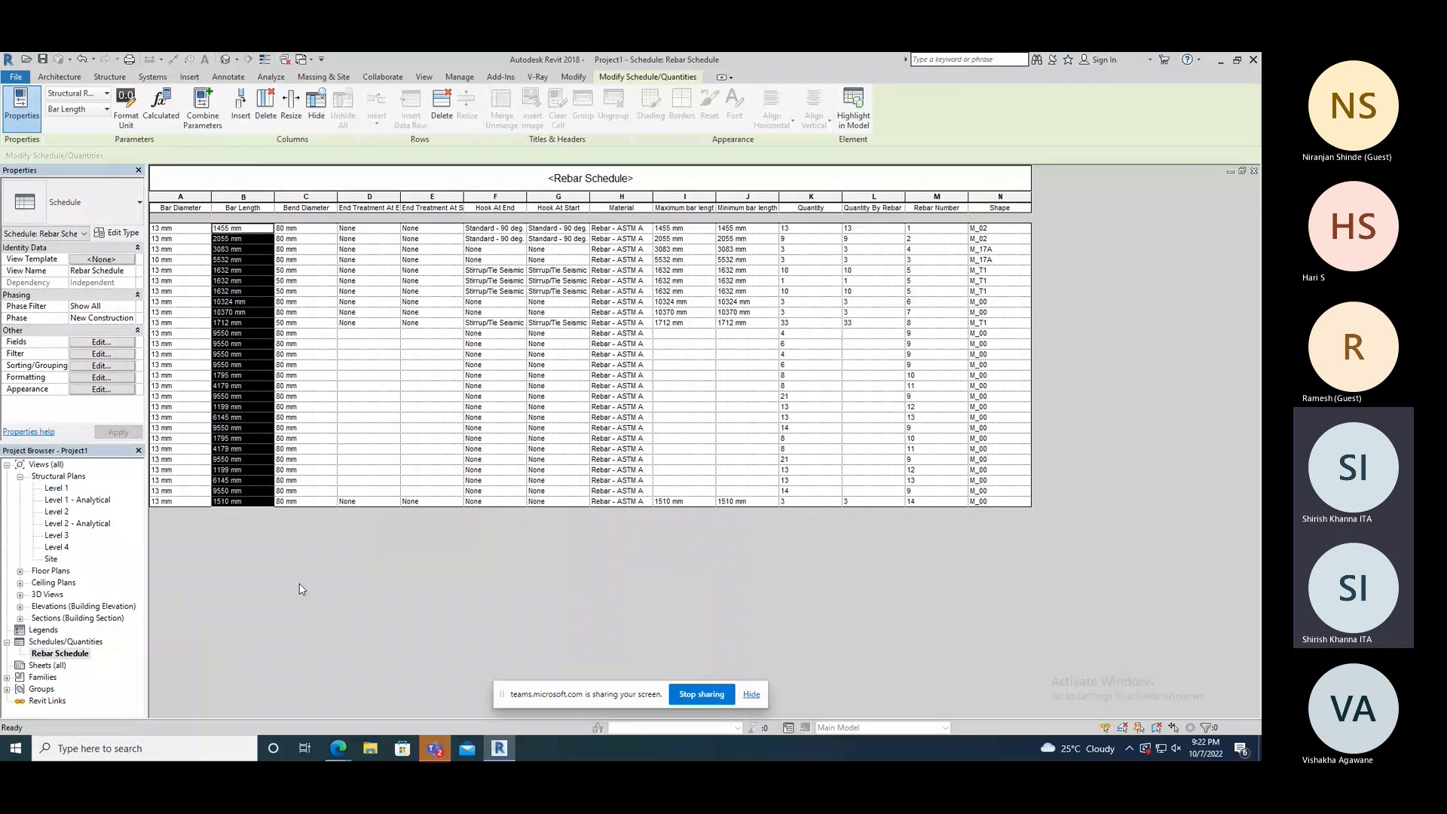
pyautogui.click(291, 490)
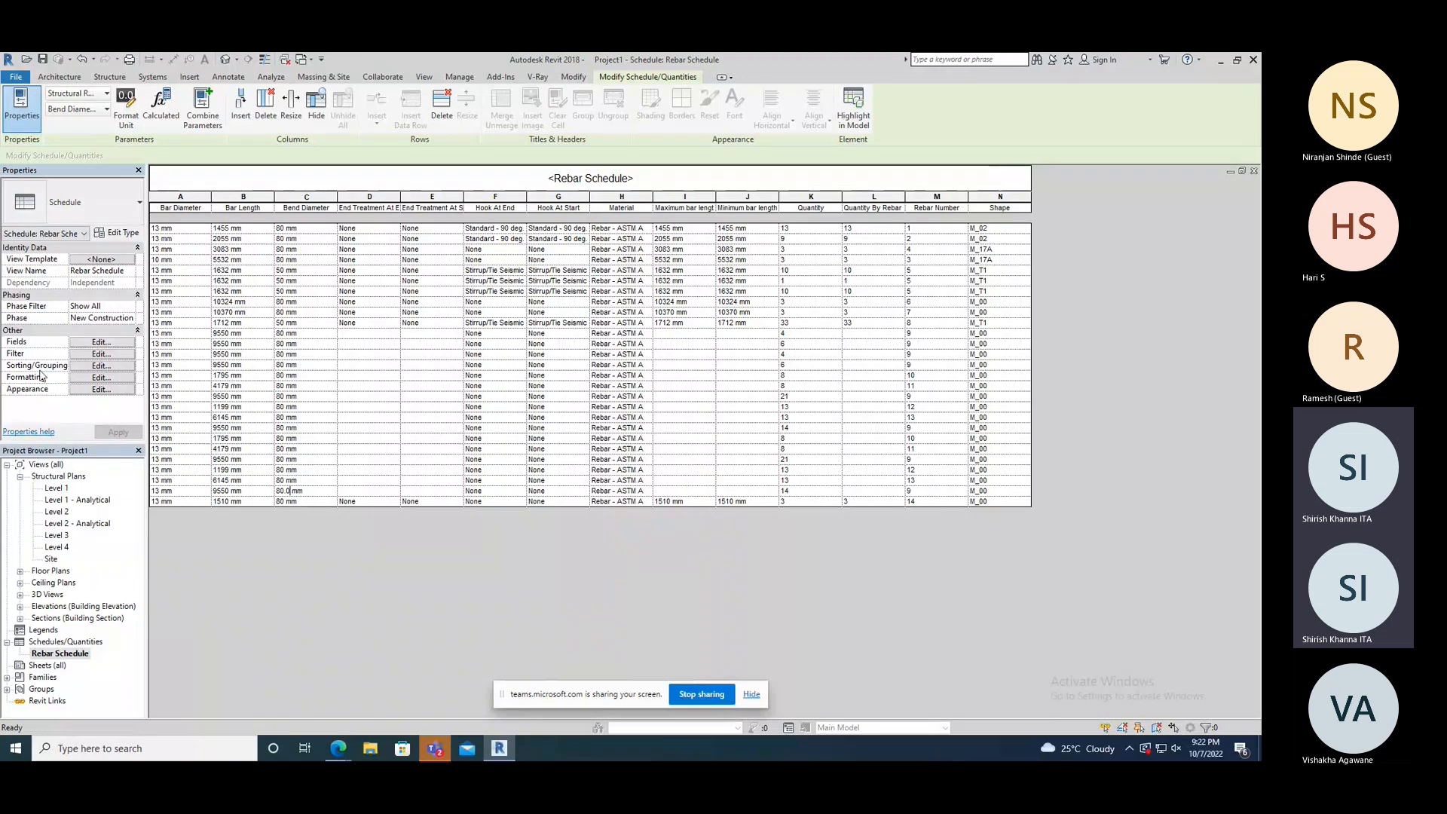
pyautogui.click(103, 366)
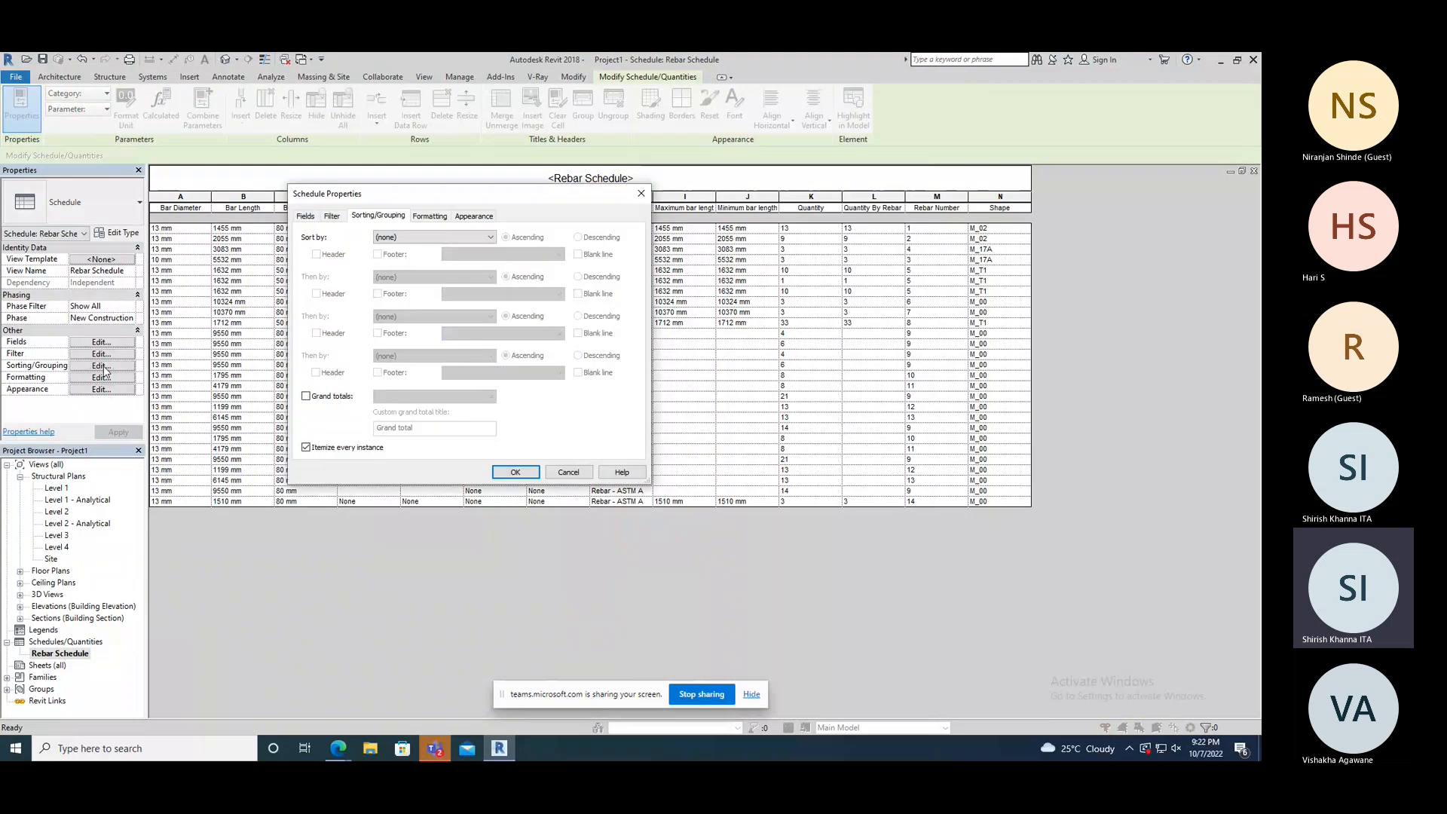
pyautogui.click(307, 396)
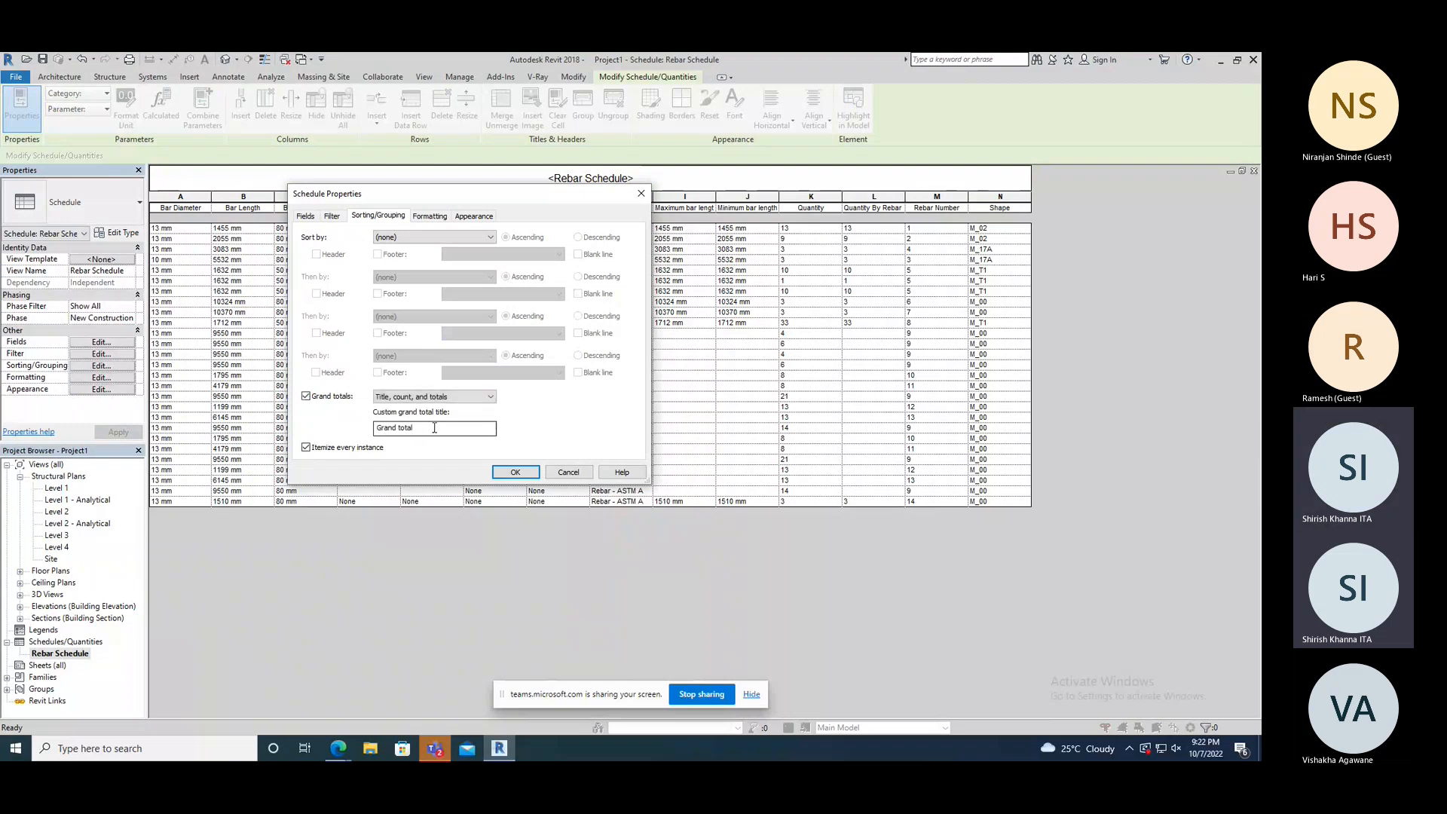
pyautogui.click(459, 395)
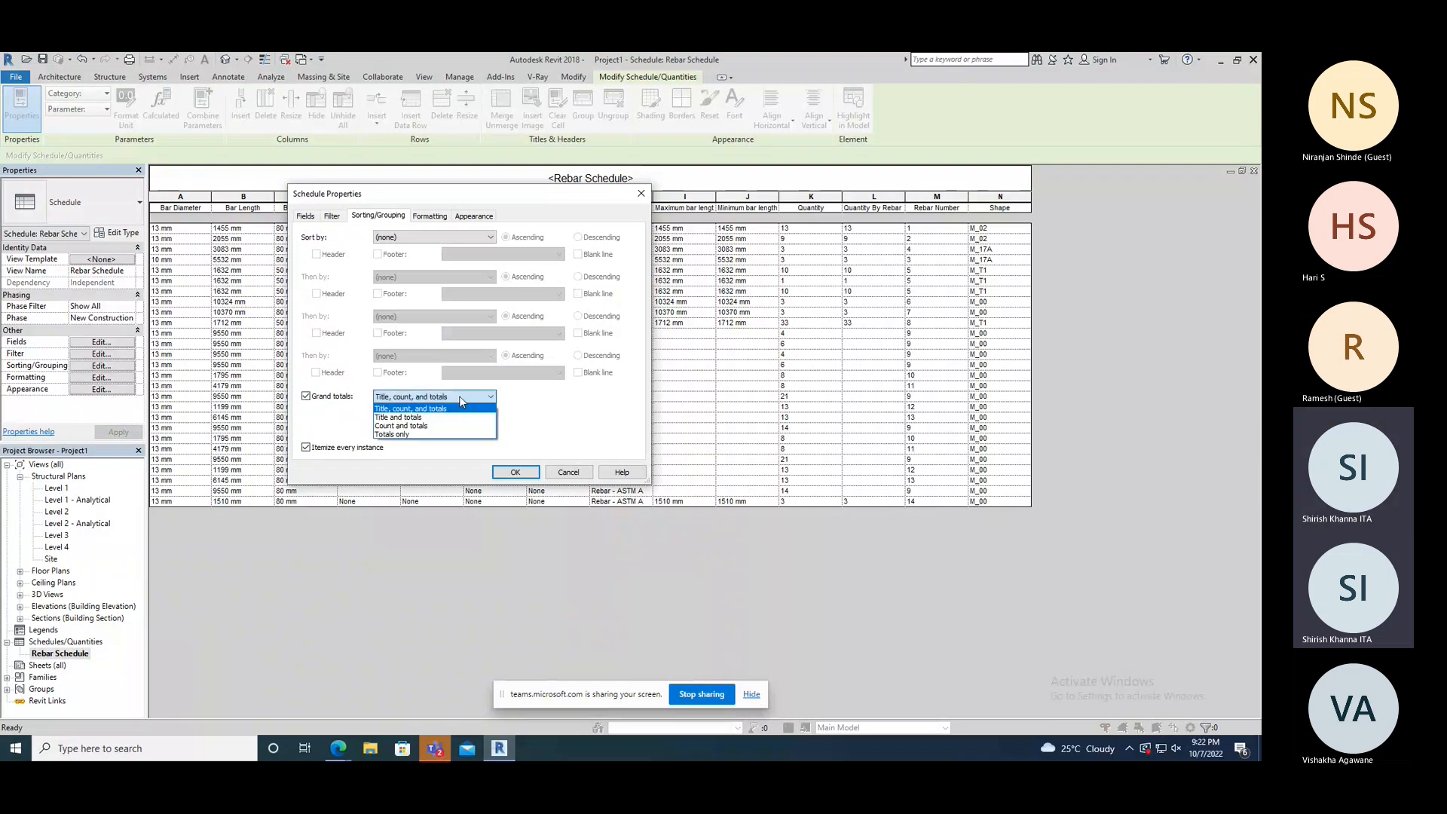
pyautogui.click(439, 436)
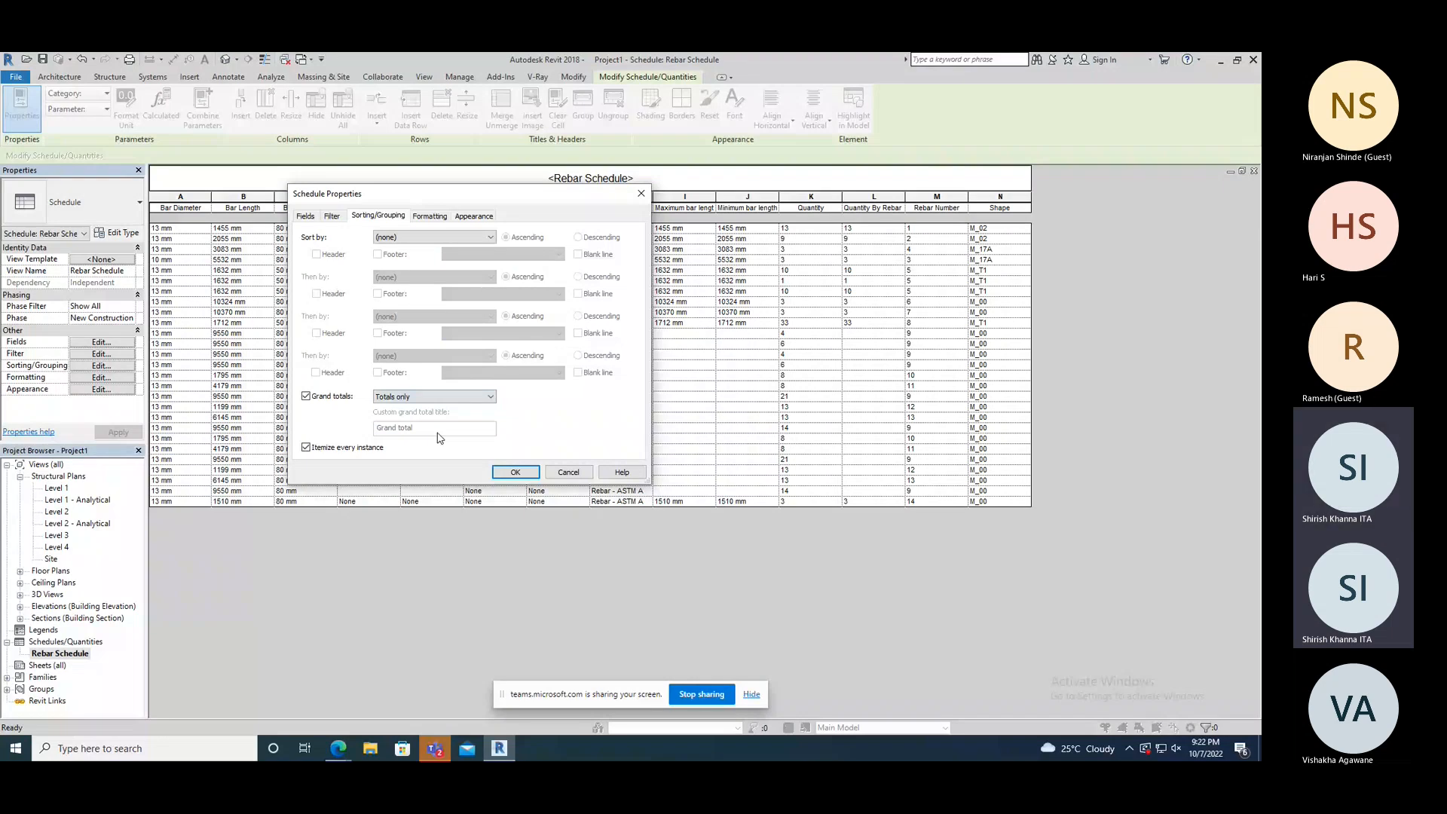
pyautogui.click(431, 218)
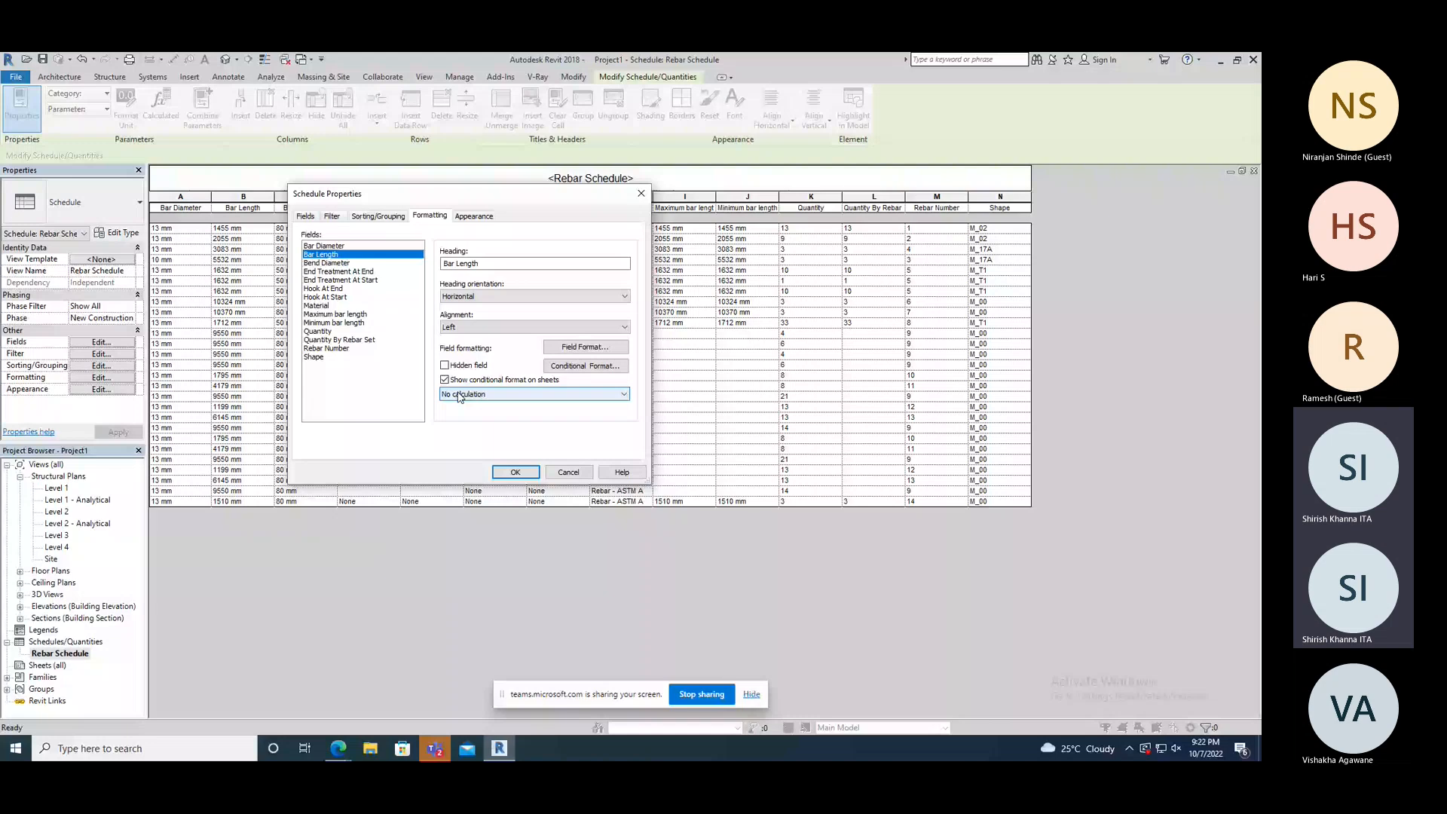
pyautogui.press('Return')
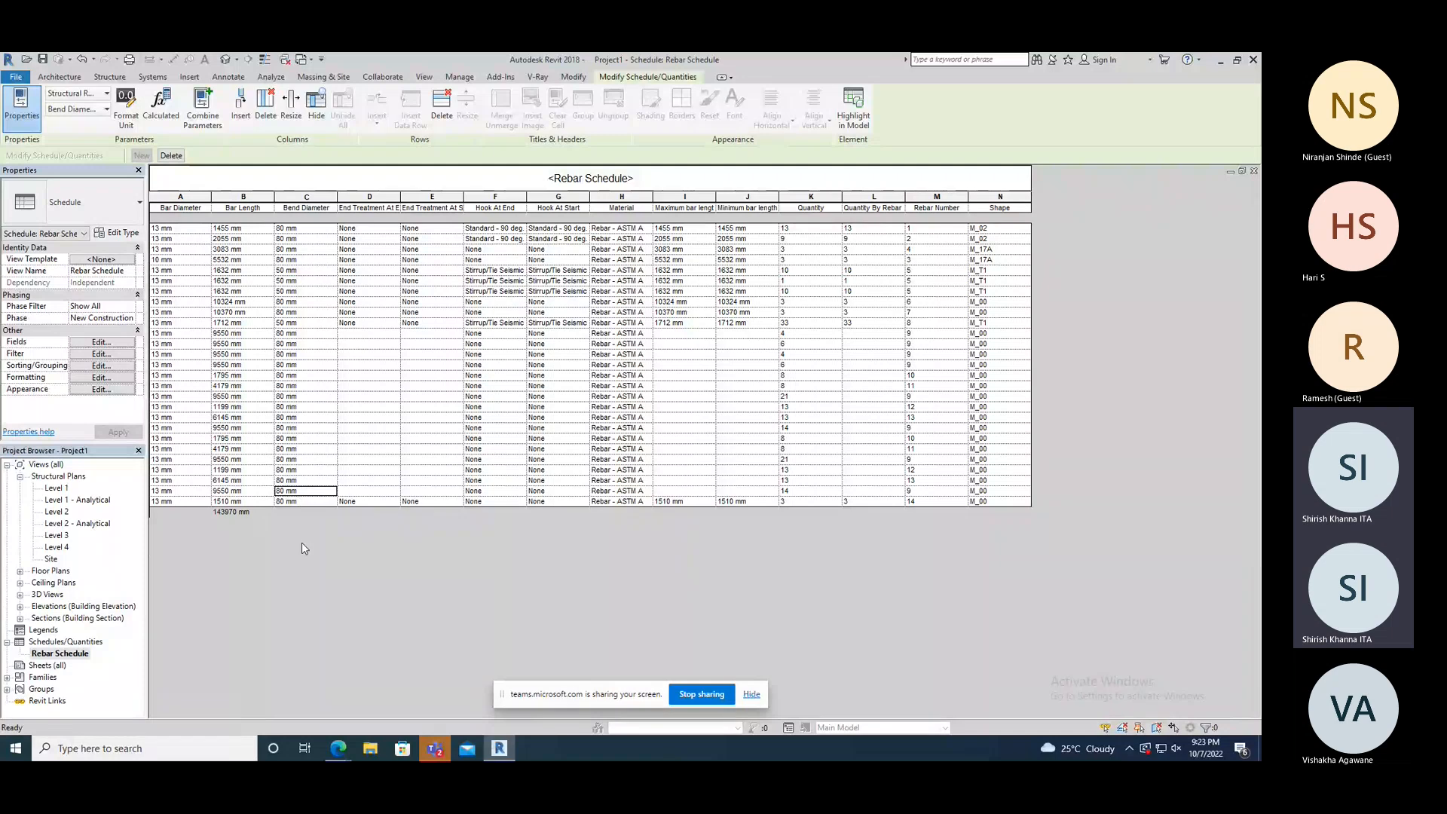
# - Browse the categories available for a new schedule and return to the Rebar Schedule
pyautogui.rightClick(70, 643)
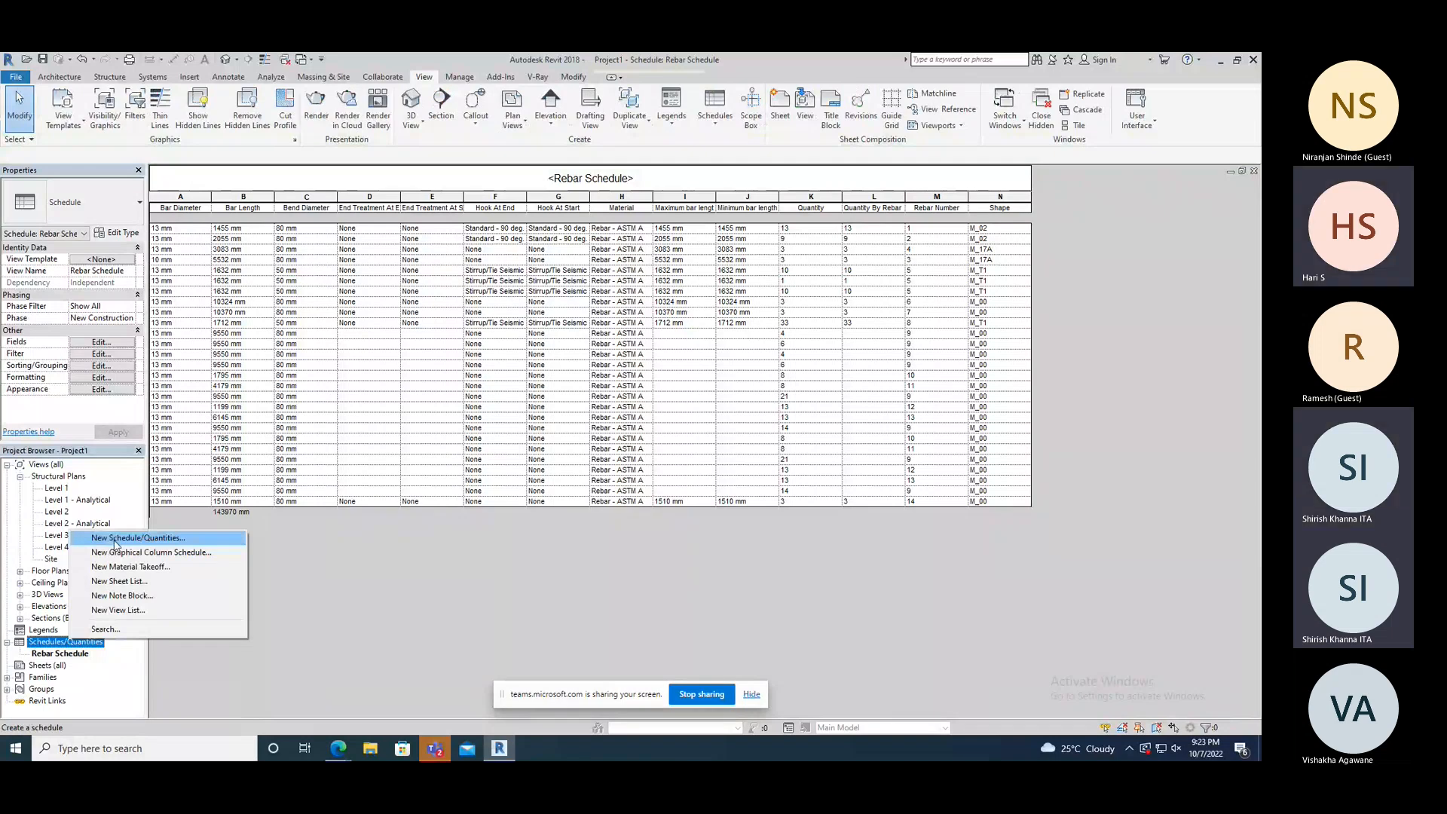
pyautogui.click(116, 540)
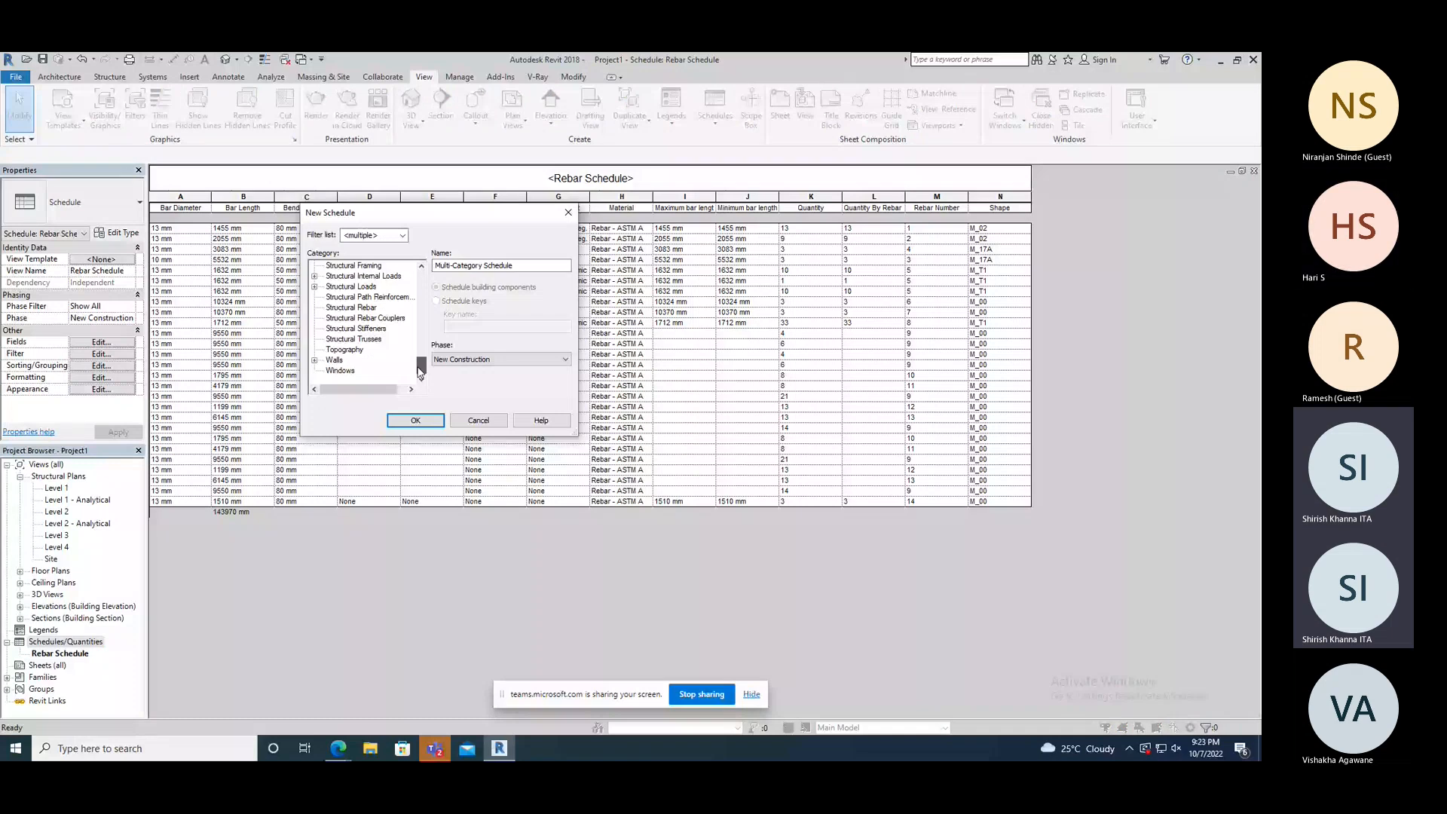
pyautogui.moveTo(420, 371); pyautogui.dragTo(421, 356)
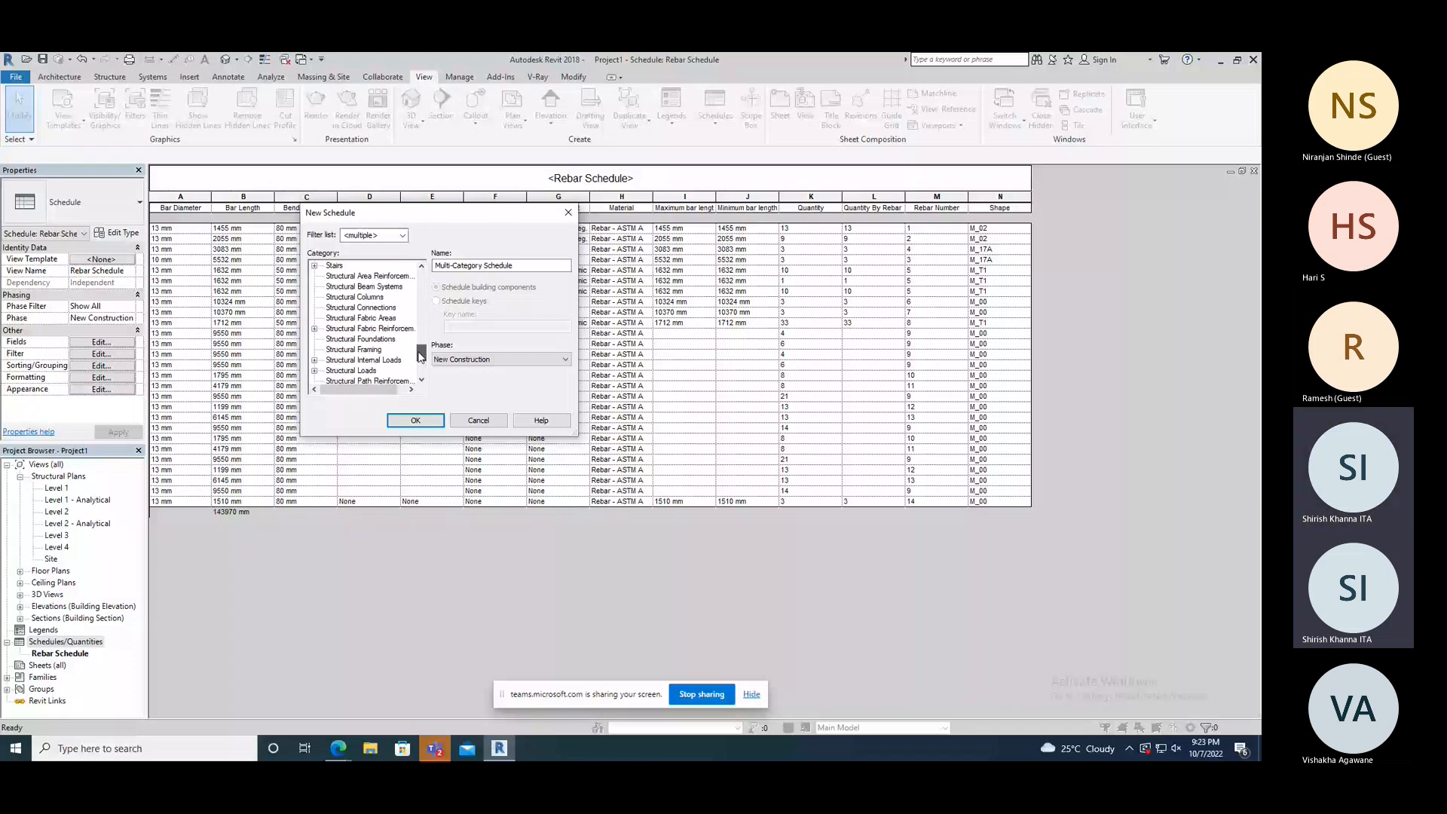
pyautogui.moveTo(421, 355); pyautogui.dragTo(421, 341)
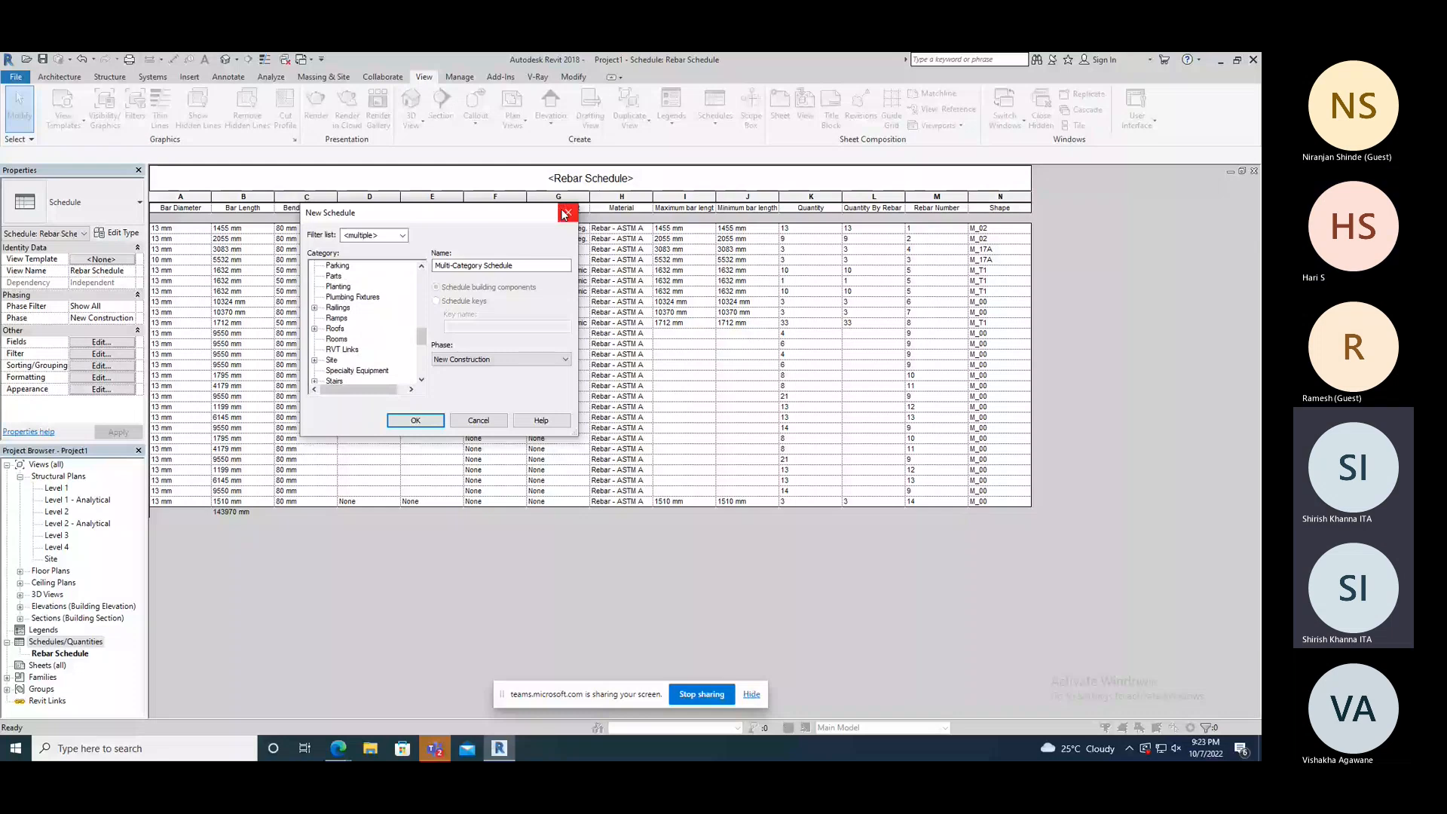
pyautogui.click(566, 214)
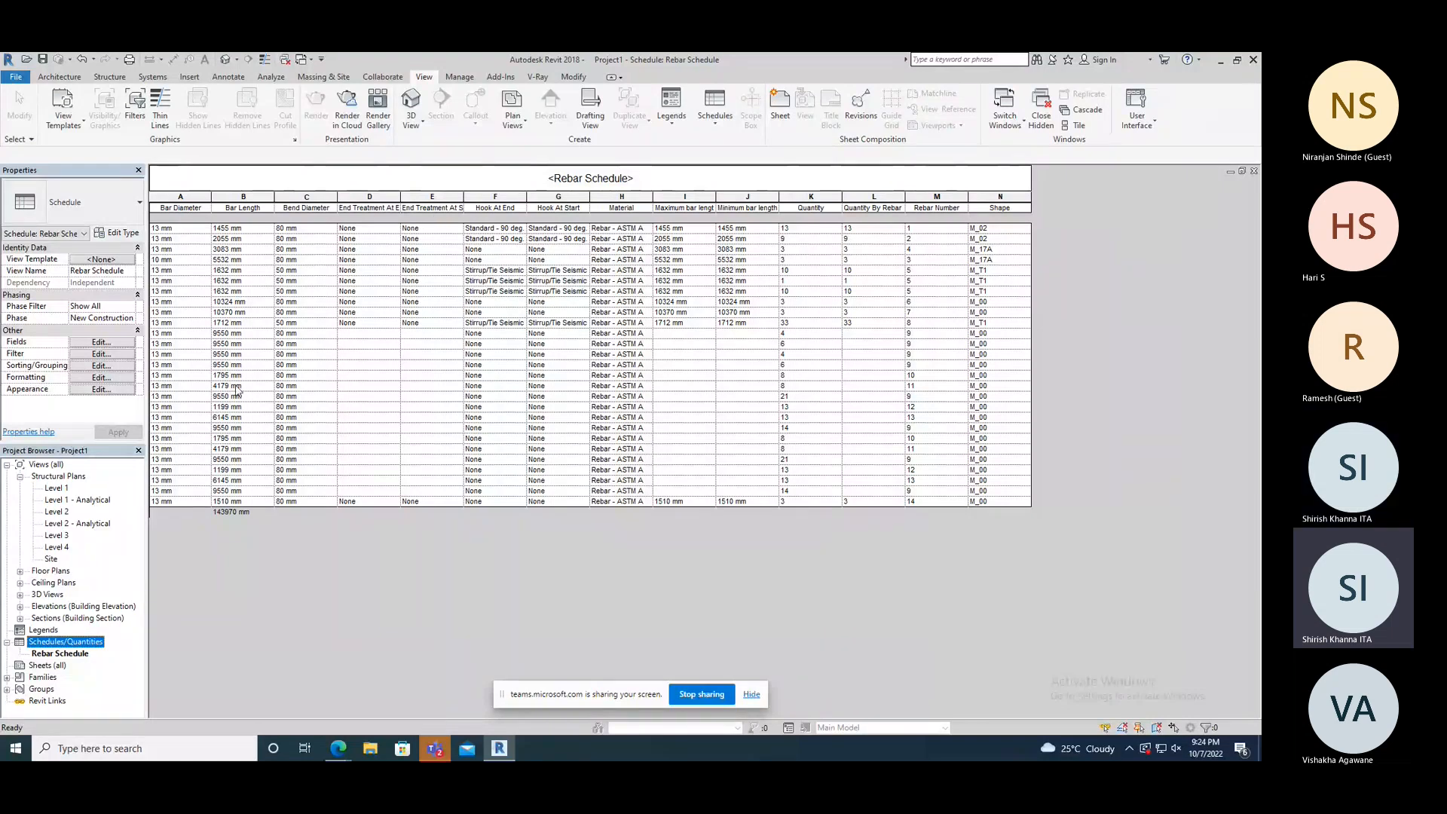
pyautogui.click(50, 654)
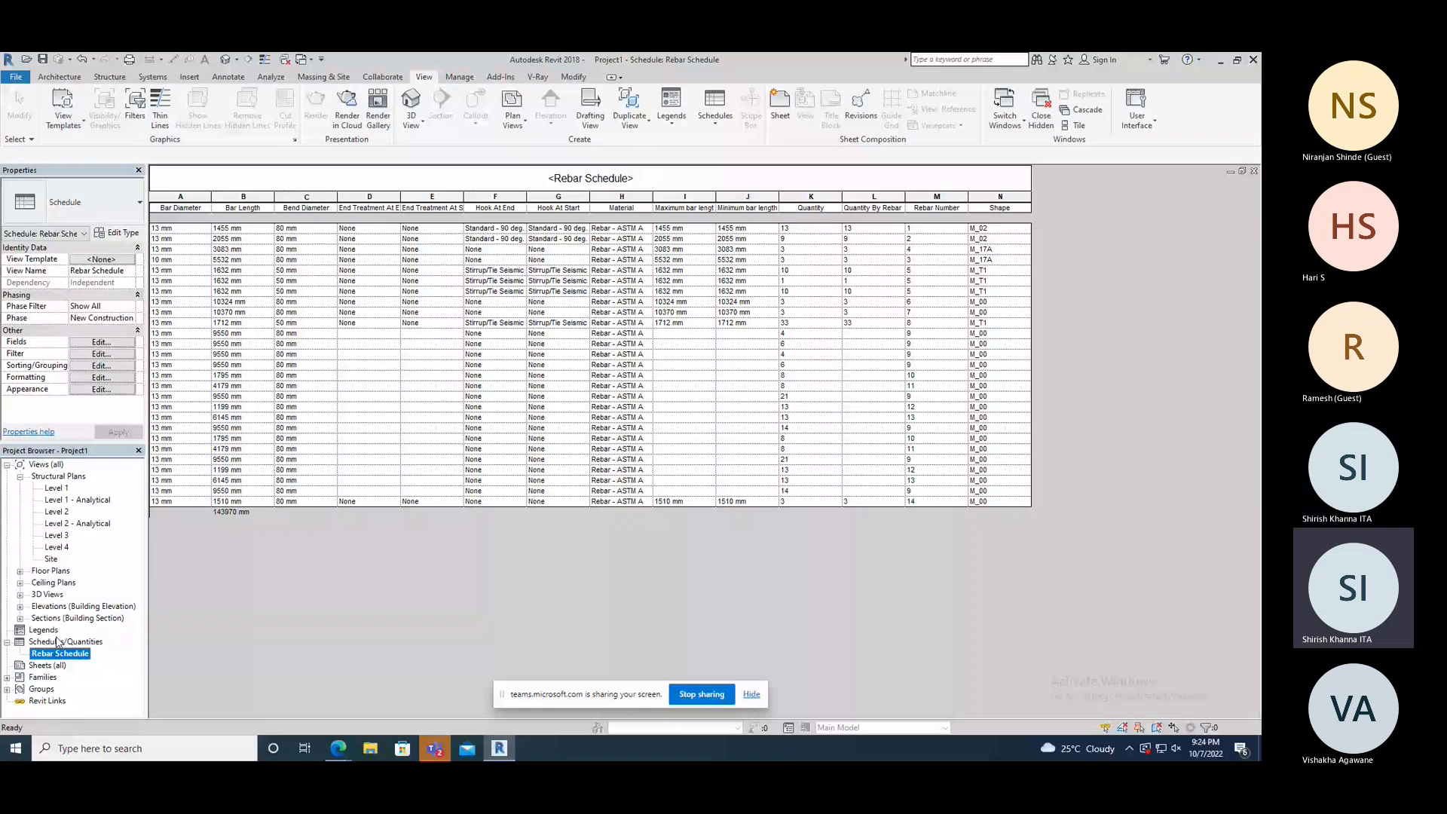
pyautogui.click(306, 491)
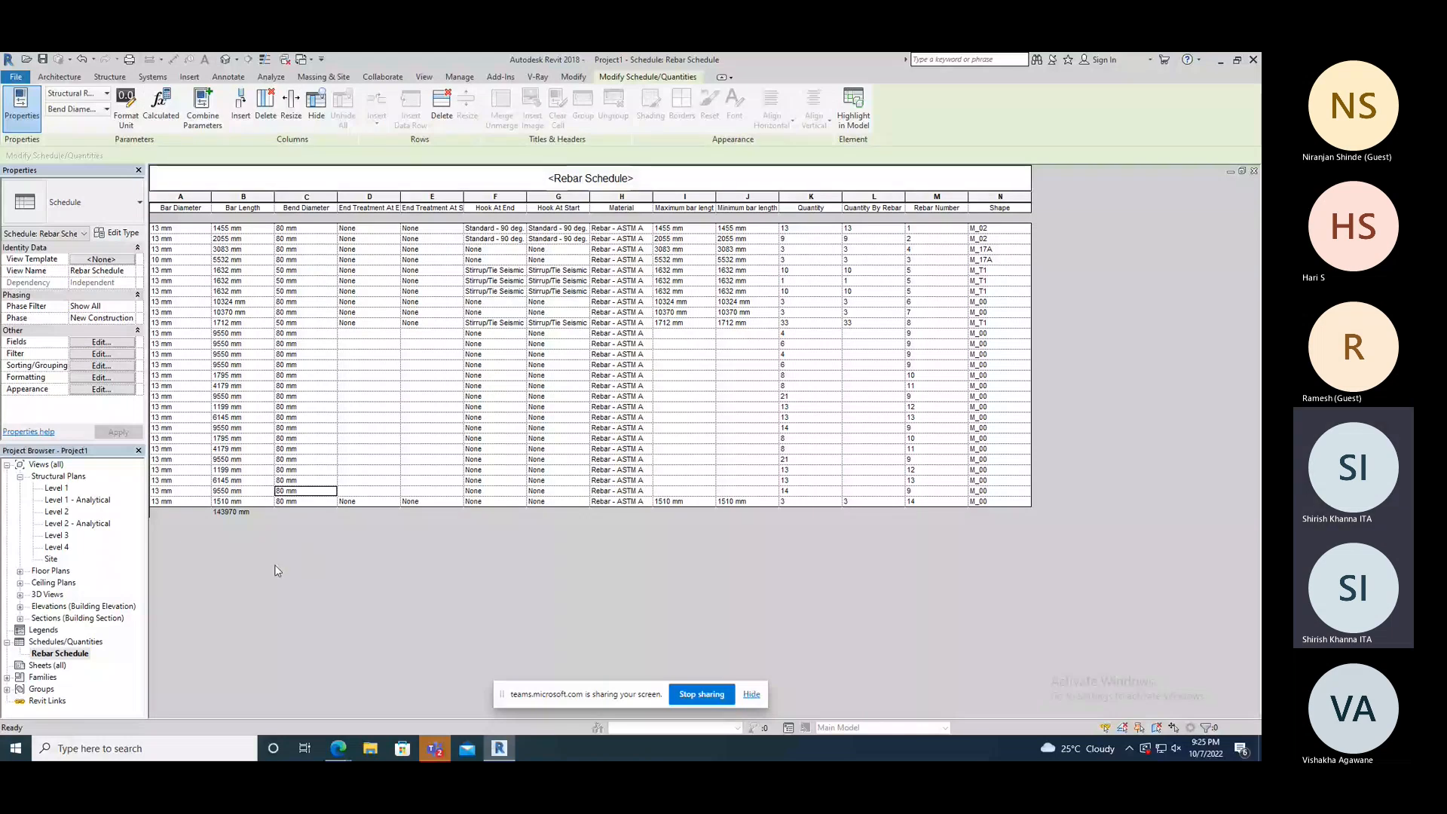
# - Create a new legend view at a scale of 1:50
pyautogui.click(43, 631)
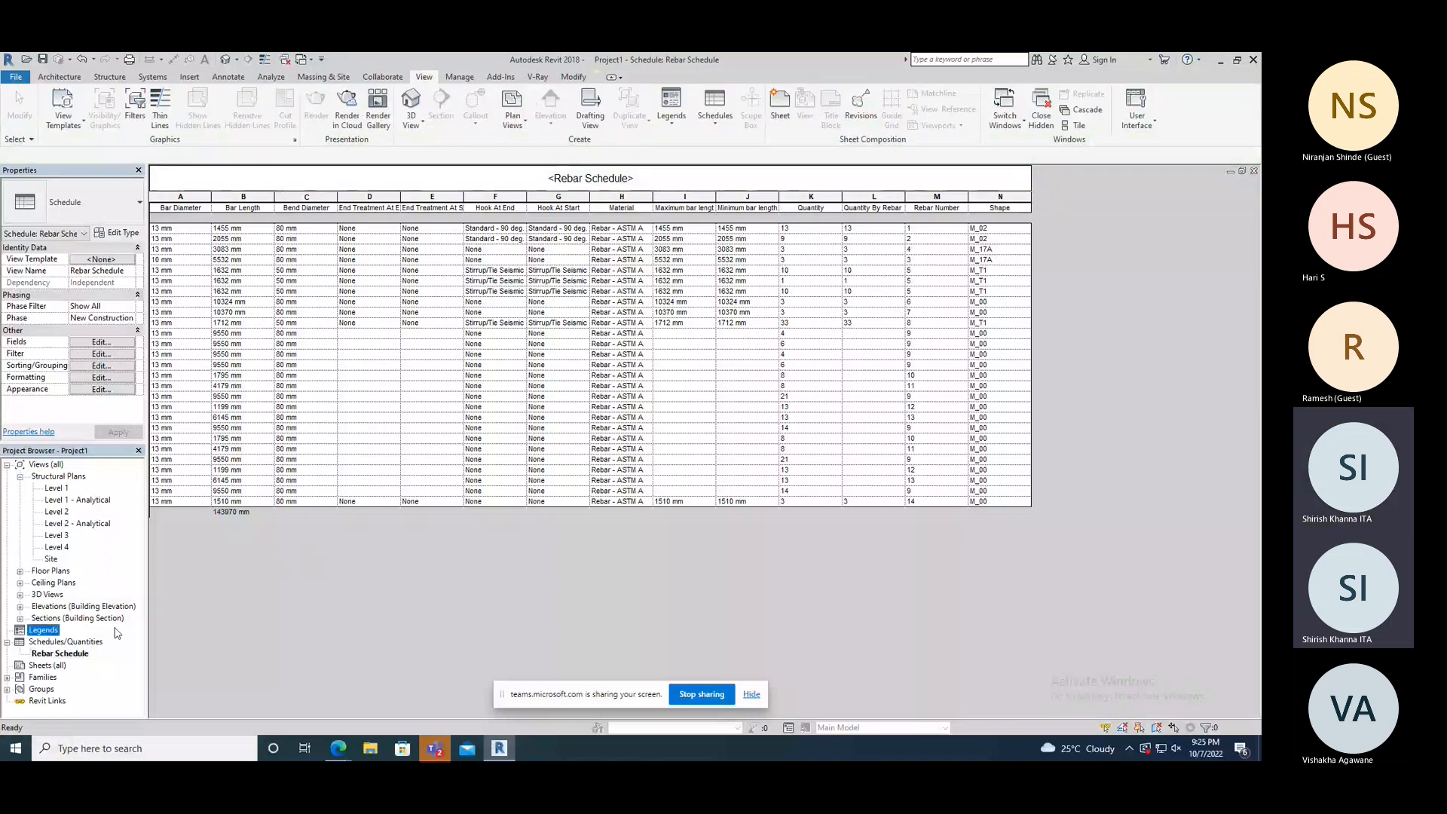
pyautogui.rightClick(44, 631)
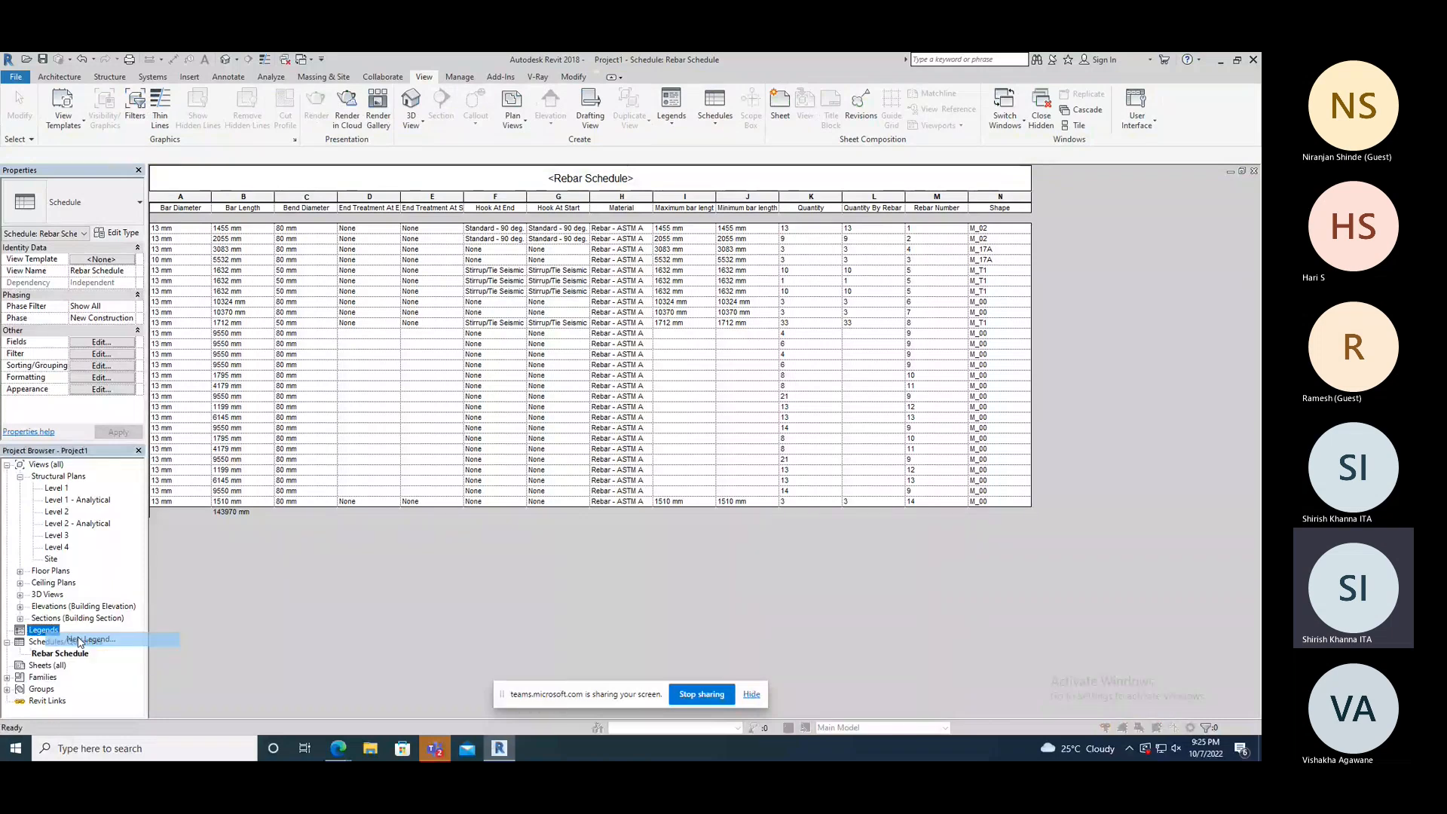
pyautogui.click(76, 640)
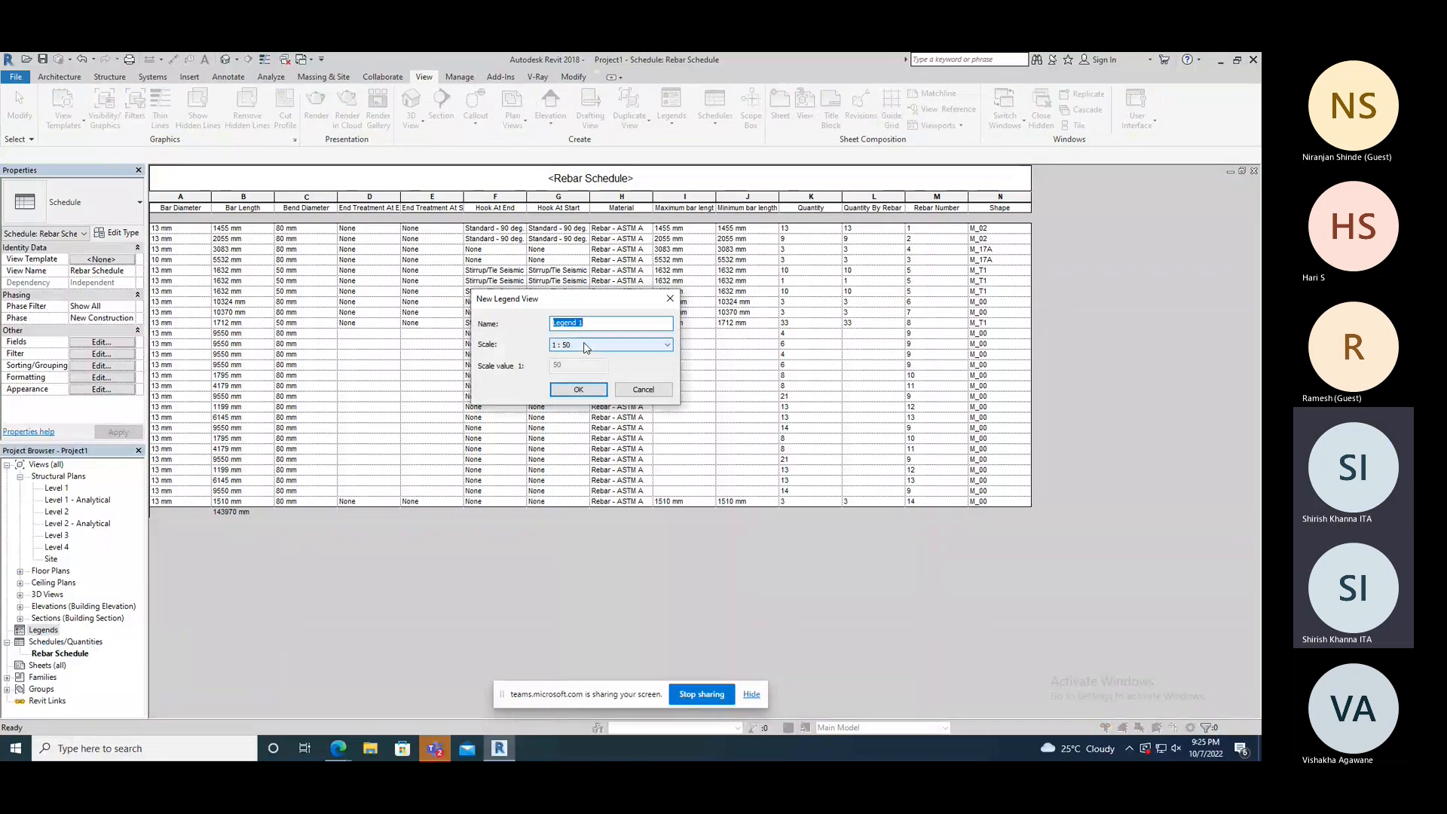
pyautogui.click(579, 389)
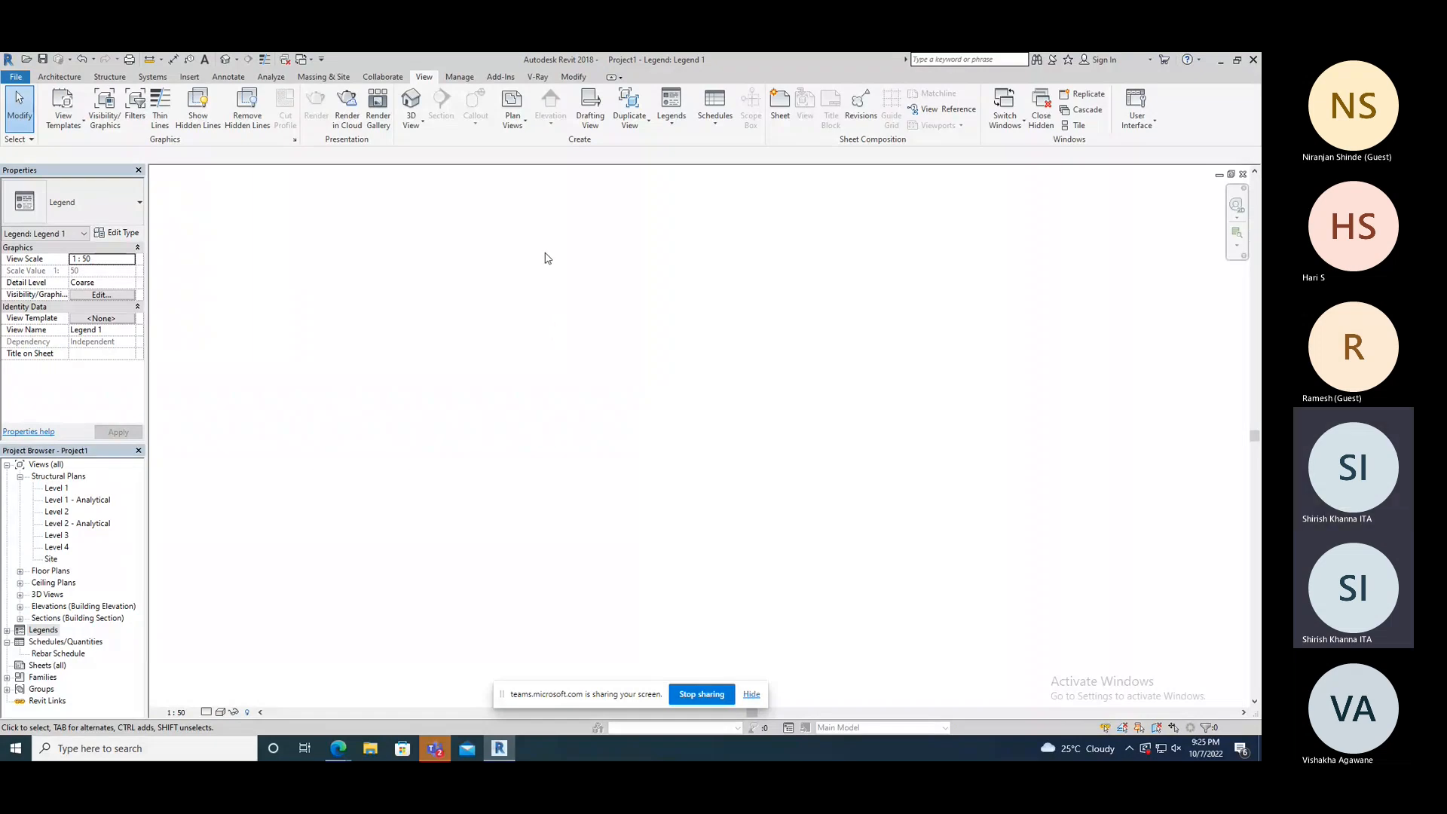
# - Place two UC-Universal Column-Column 203x203x52UC legend components side by side in the legend, shown in Floor Plan view
pyautogui.click(271, 78)
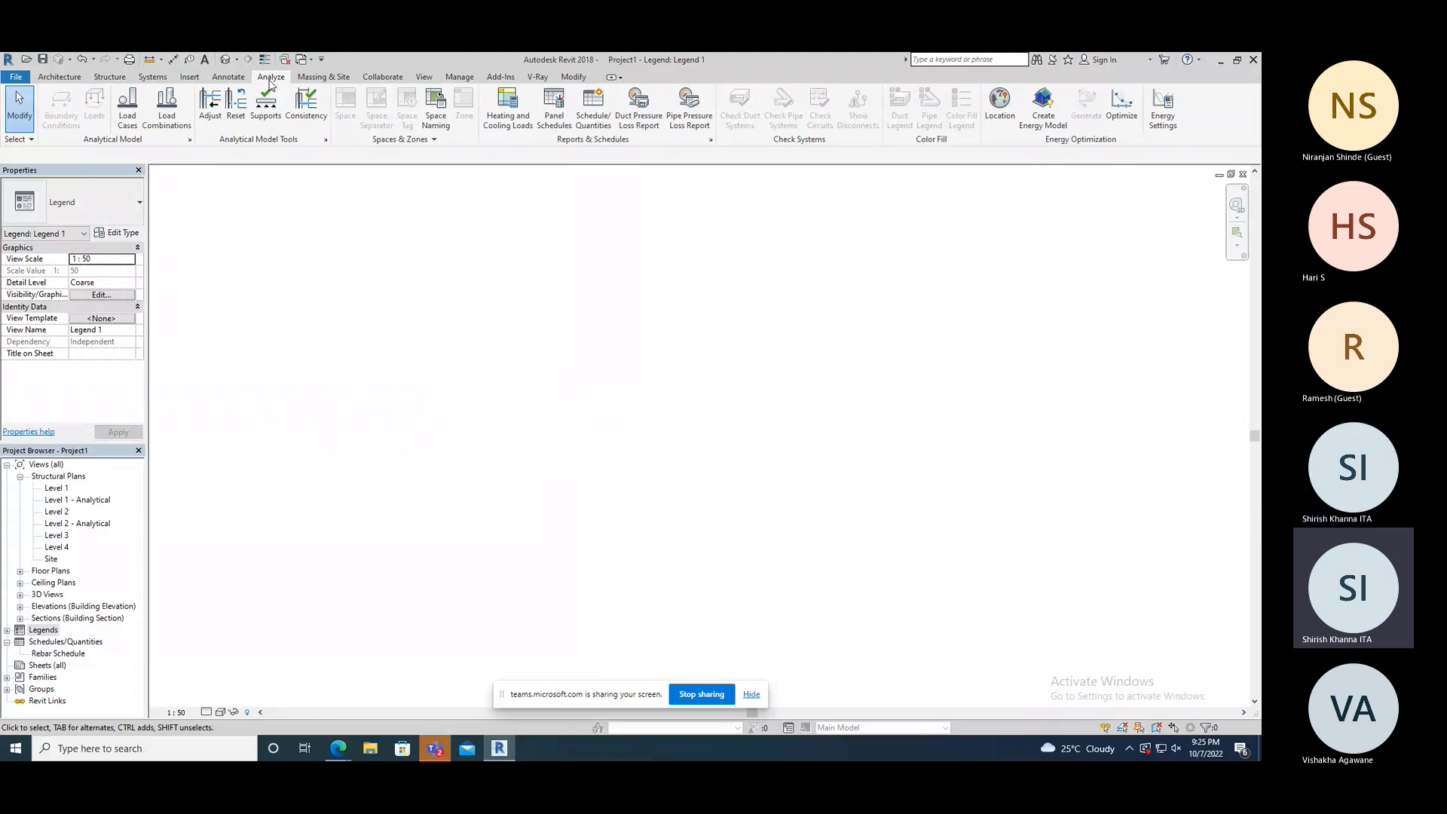
pyautogui.click(229, 78)
pyautogui.click(416, 119)
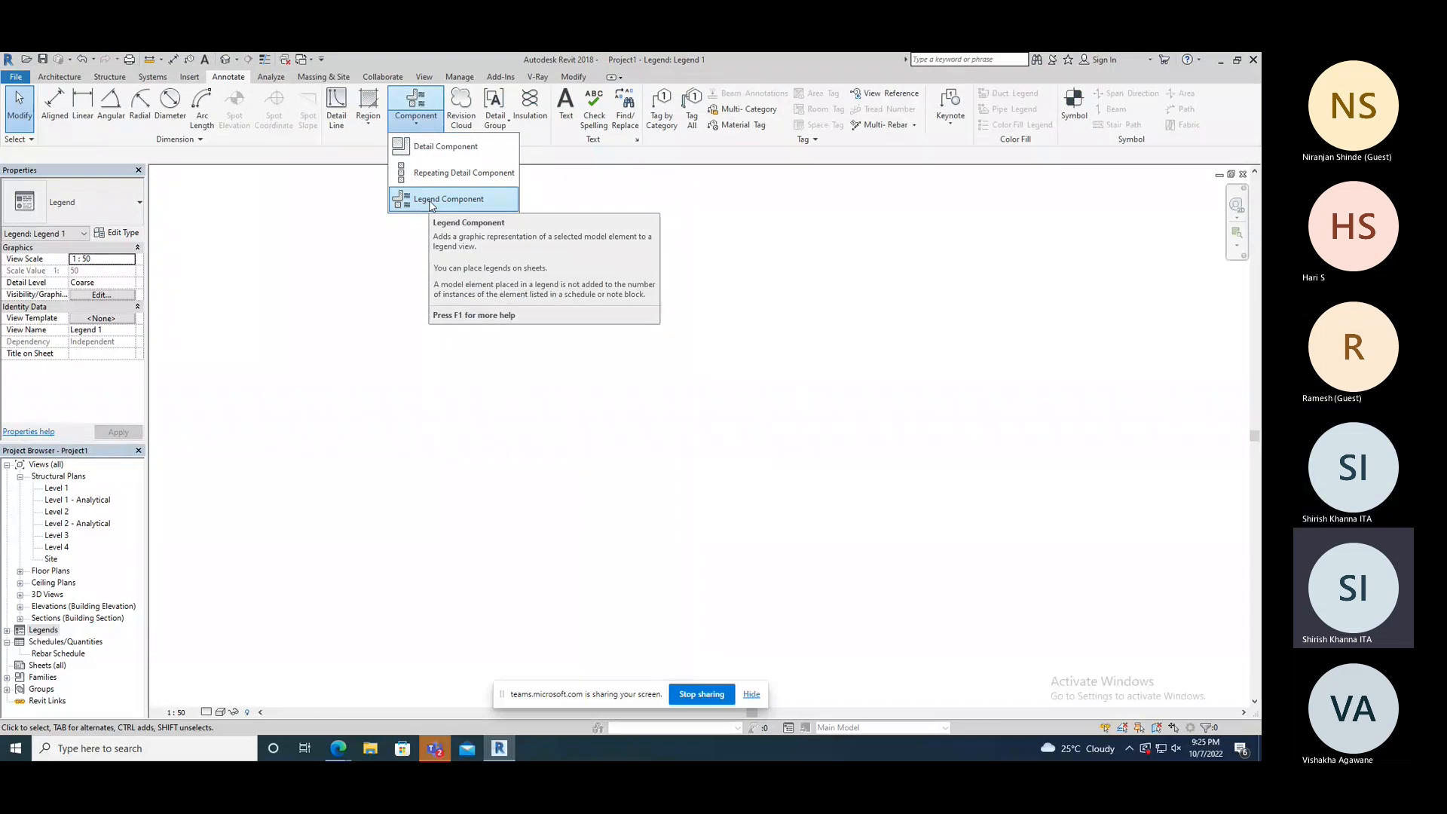
pyautogui.click(432, 200)
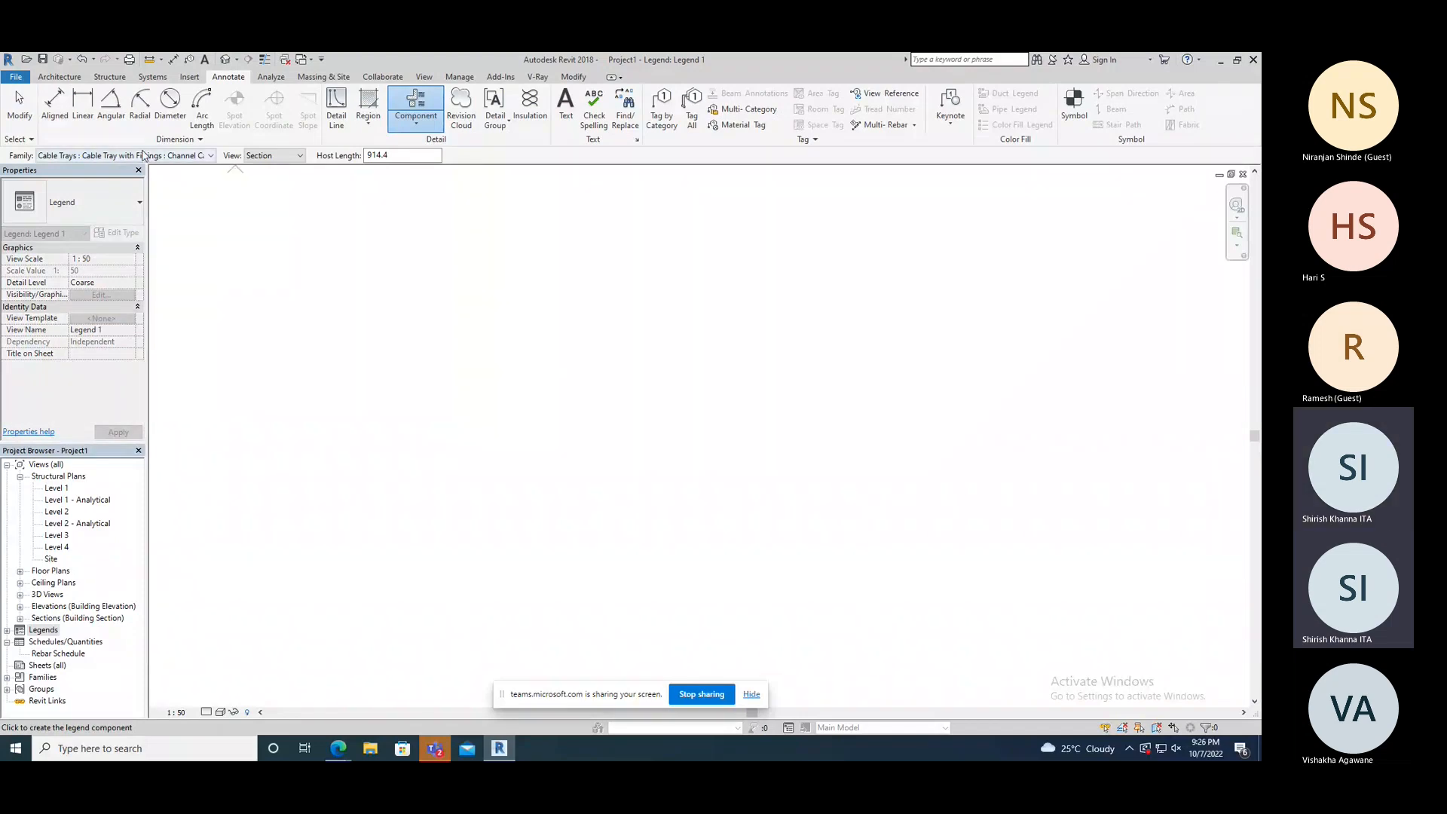
pyautogui.click(144, 156)
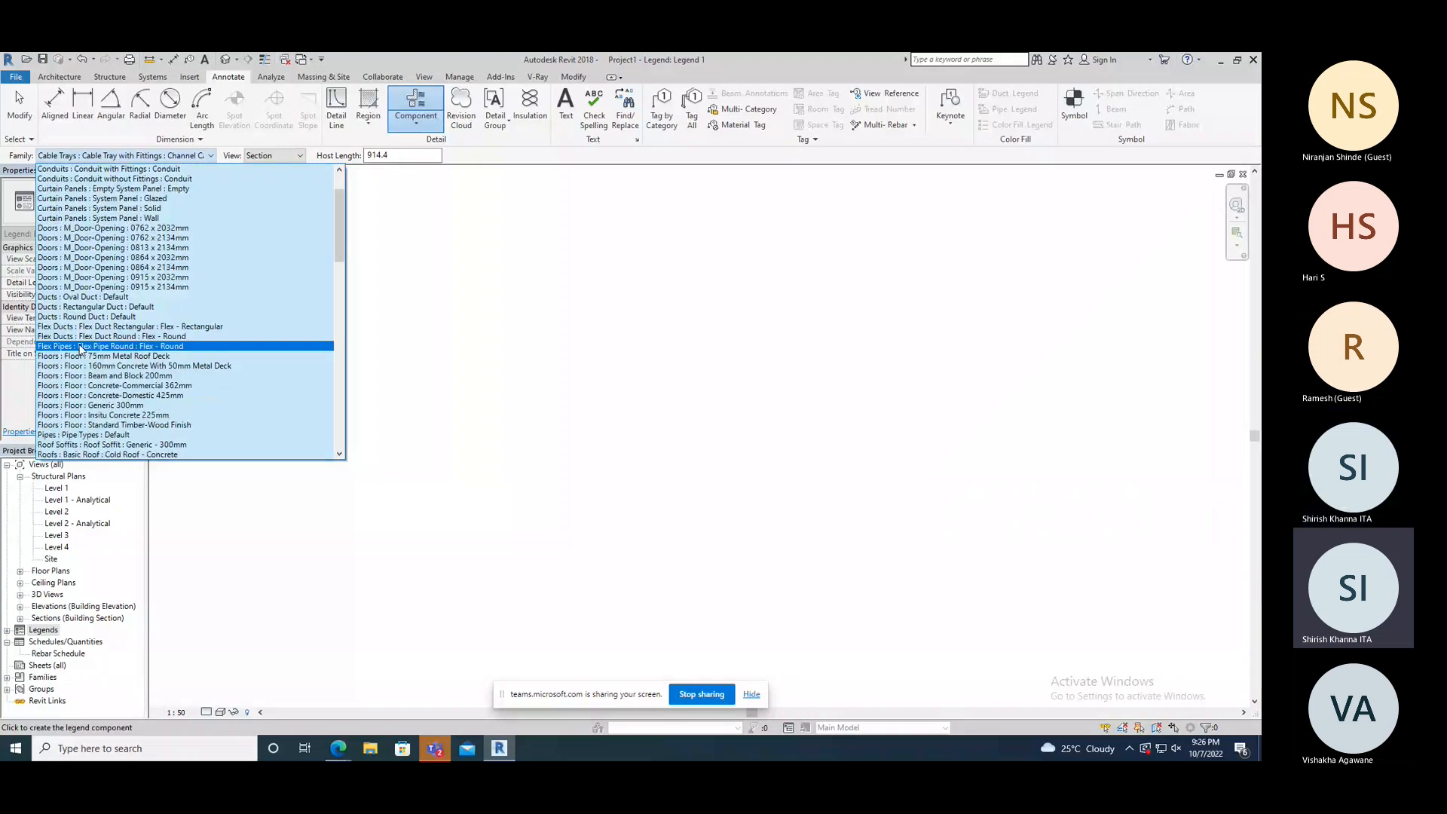
pyautogui.scroll(-3, 105, 377)
pyautogui.scroll(-4, 105, 382)
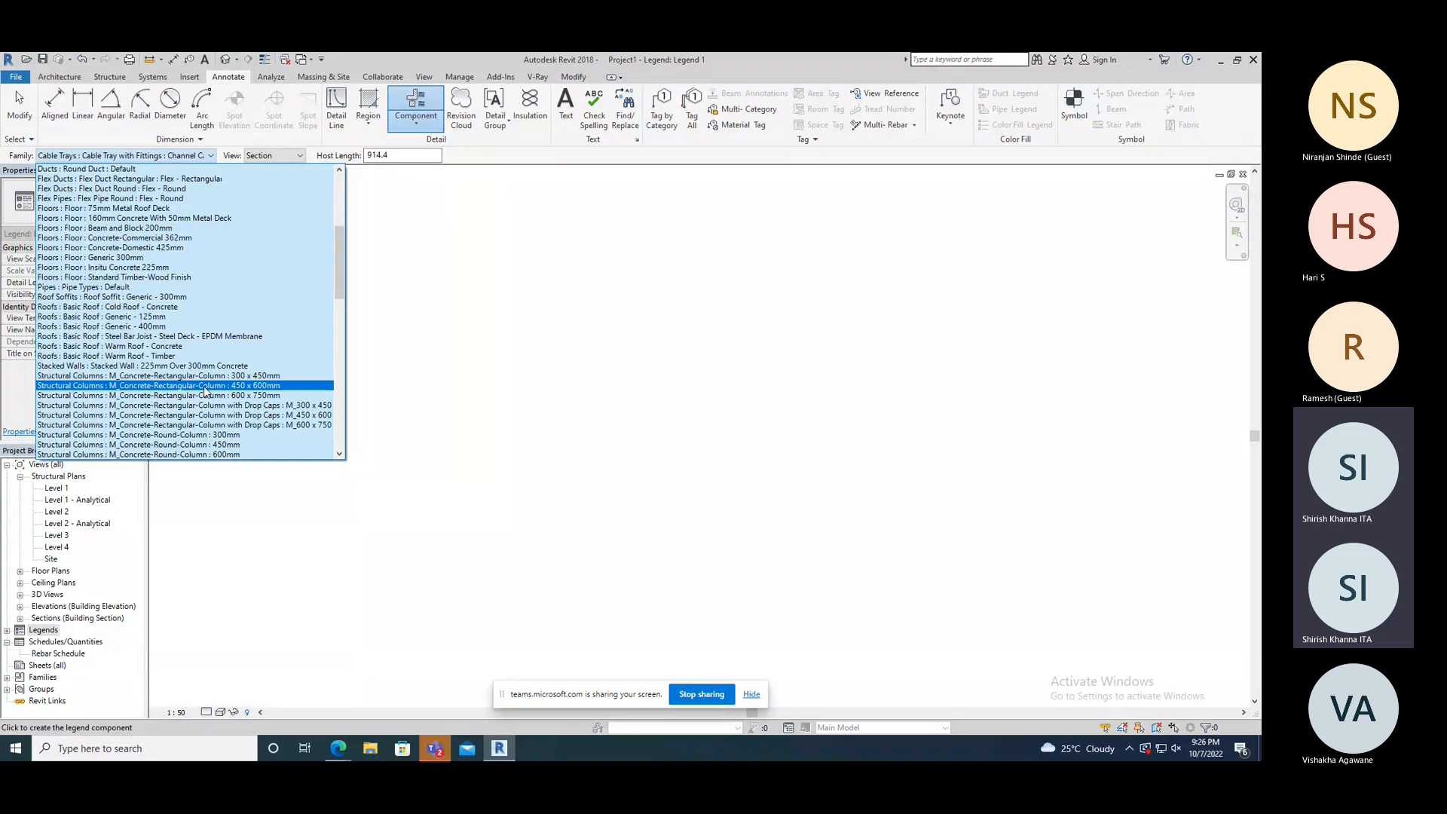
pyautogui.scroll(-1, 204, 392)
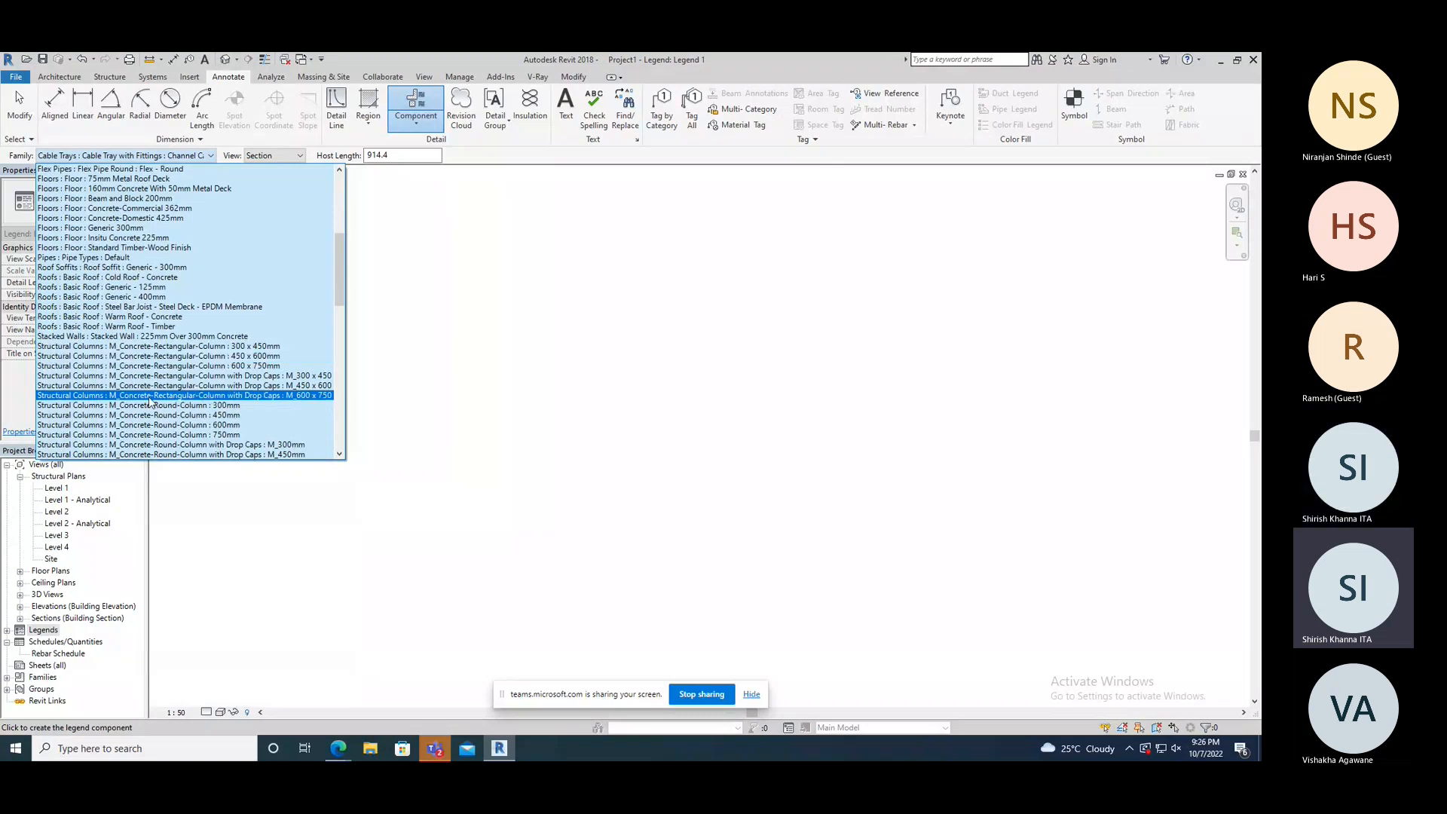
pyautogui.scroll(-2, 149, 401)
pyautogui.scroll(-5, 149, 401)
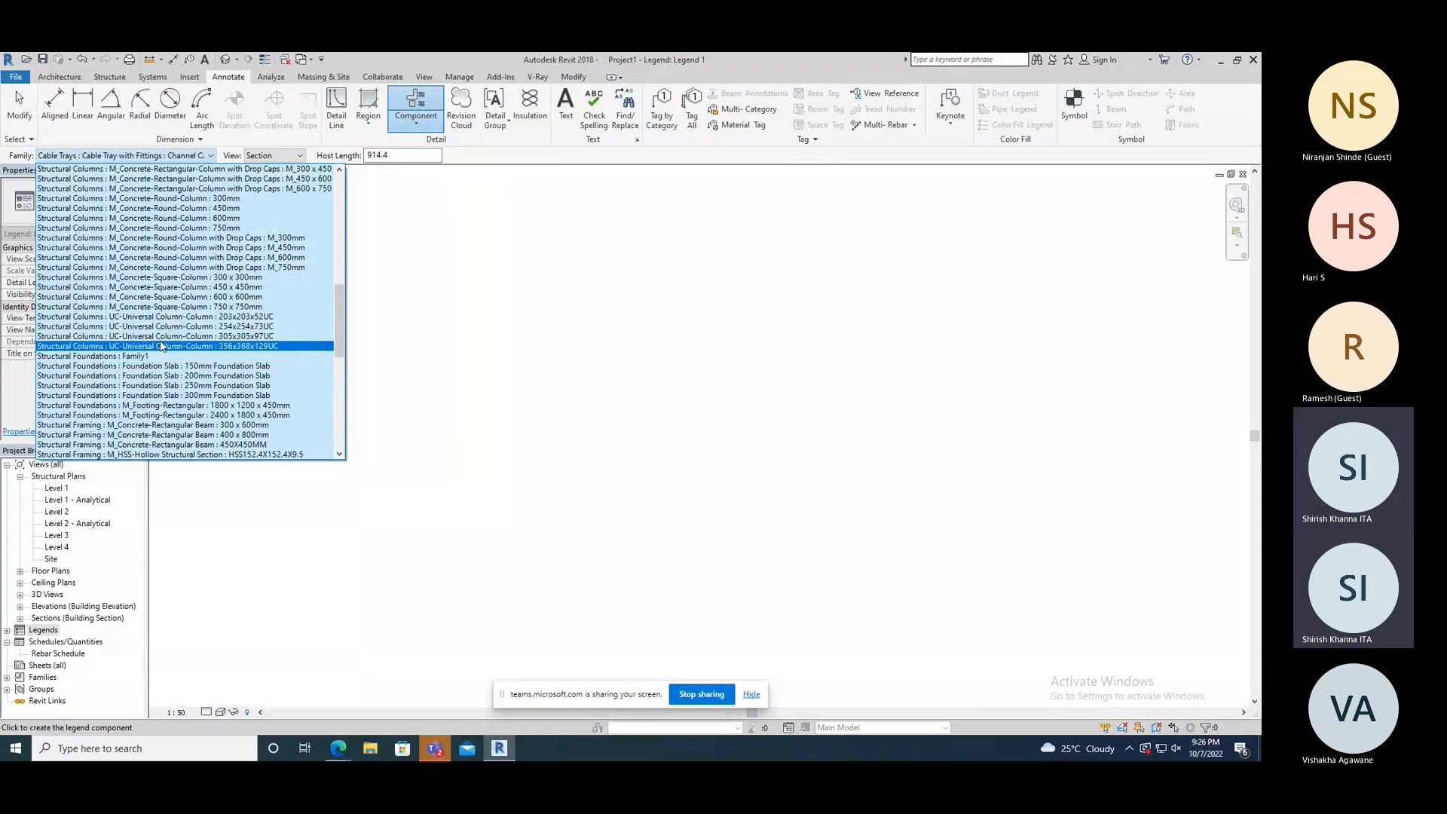
pyautogui.click(170, 318)
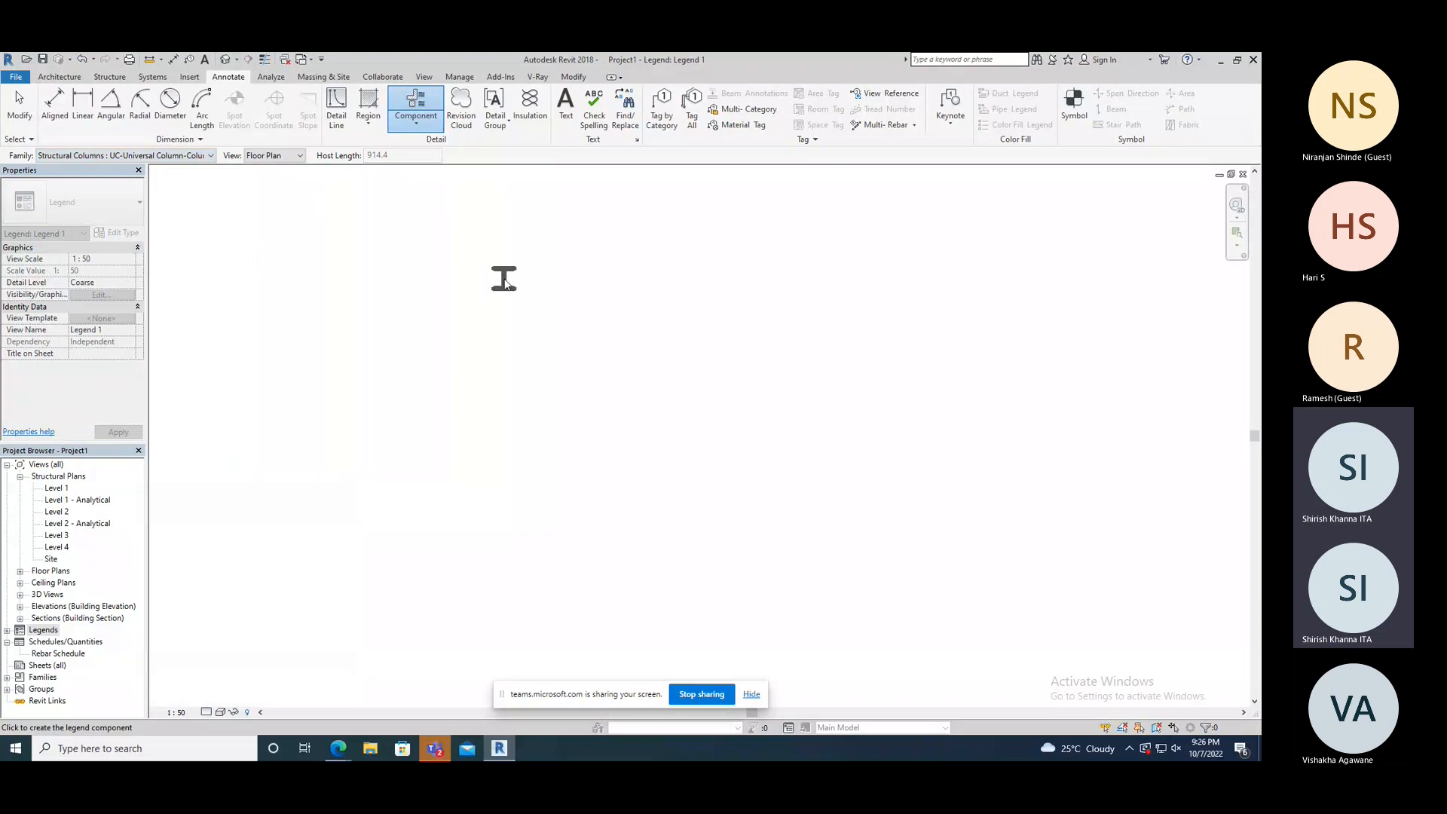
pyautogui.click(506, 282)
pyautogui.click(604, 282)
pyautogui.press('Escape')
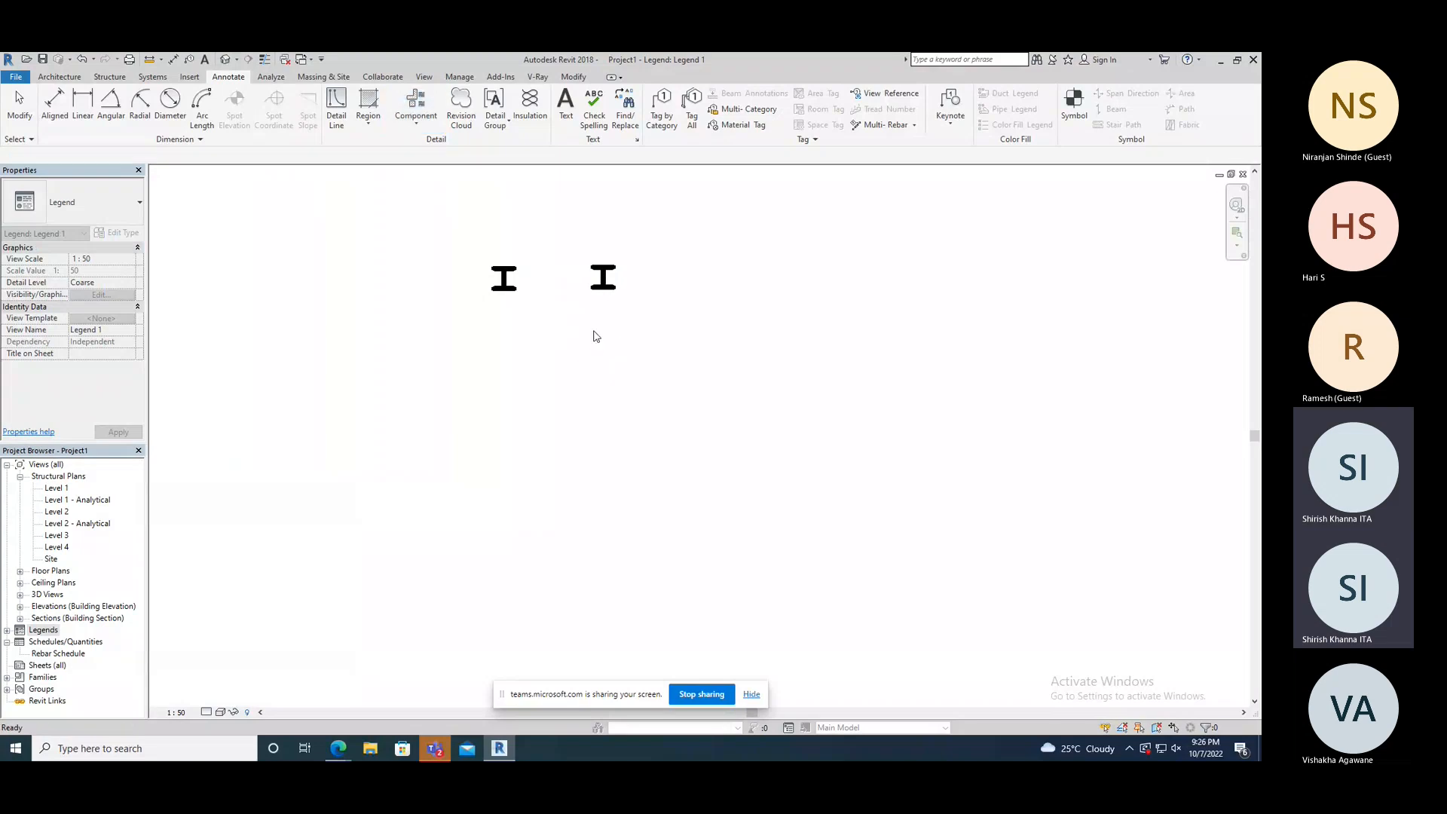
# - Change the second column legend component's view direction to Elevation : Front
pyautogui.click(611, 292)
pyautogui.click(430, 155)
pyautogui.click(417, 179)
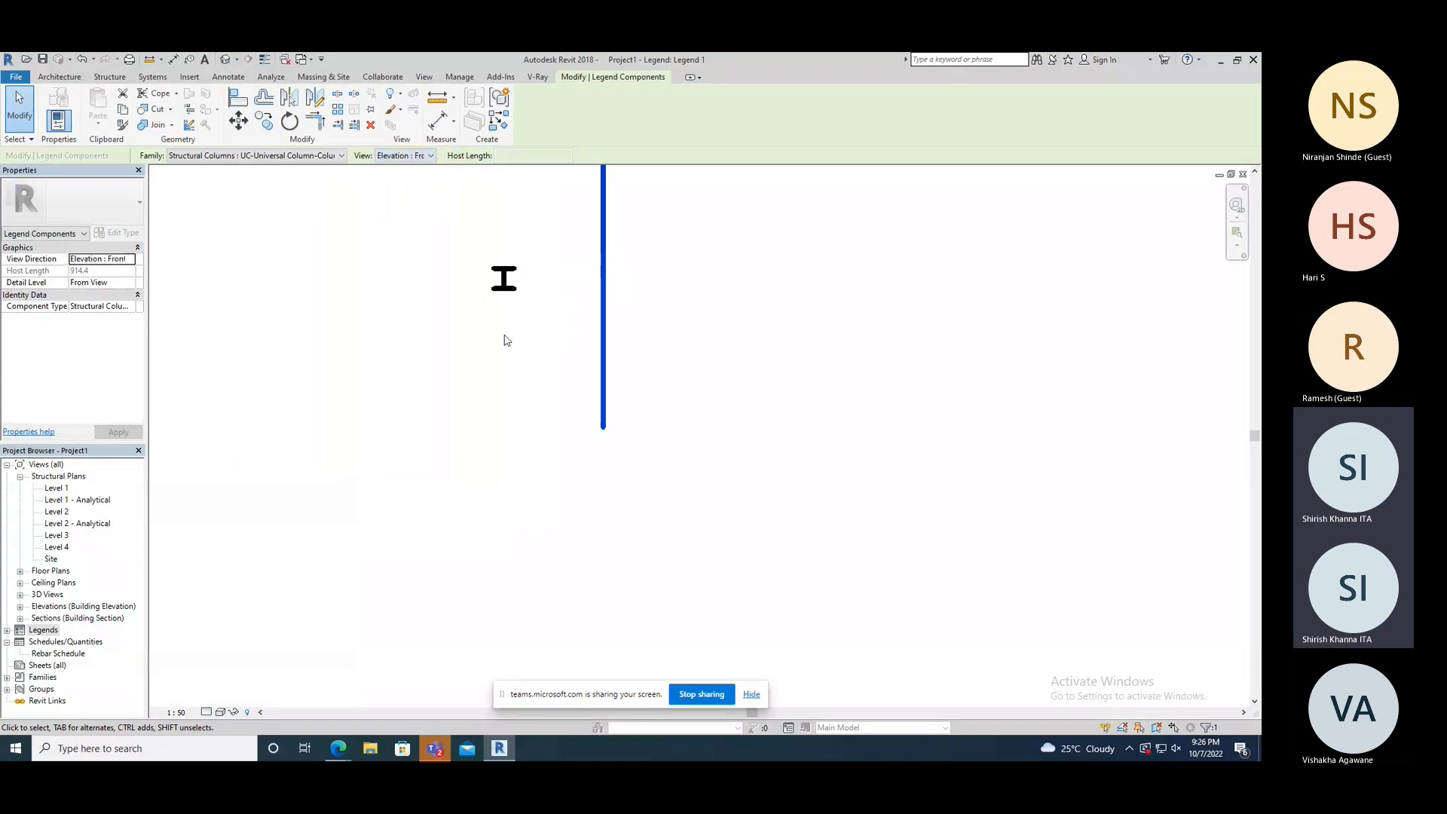
pyautogui.scroll(-2, 618, 429)
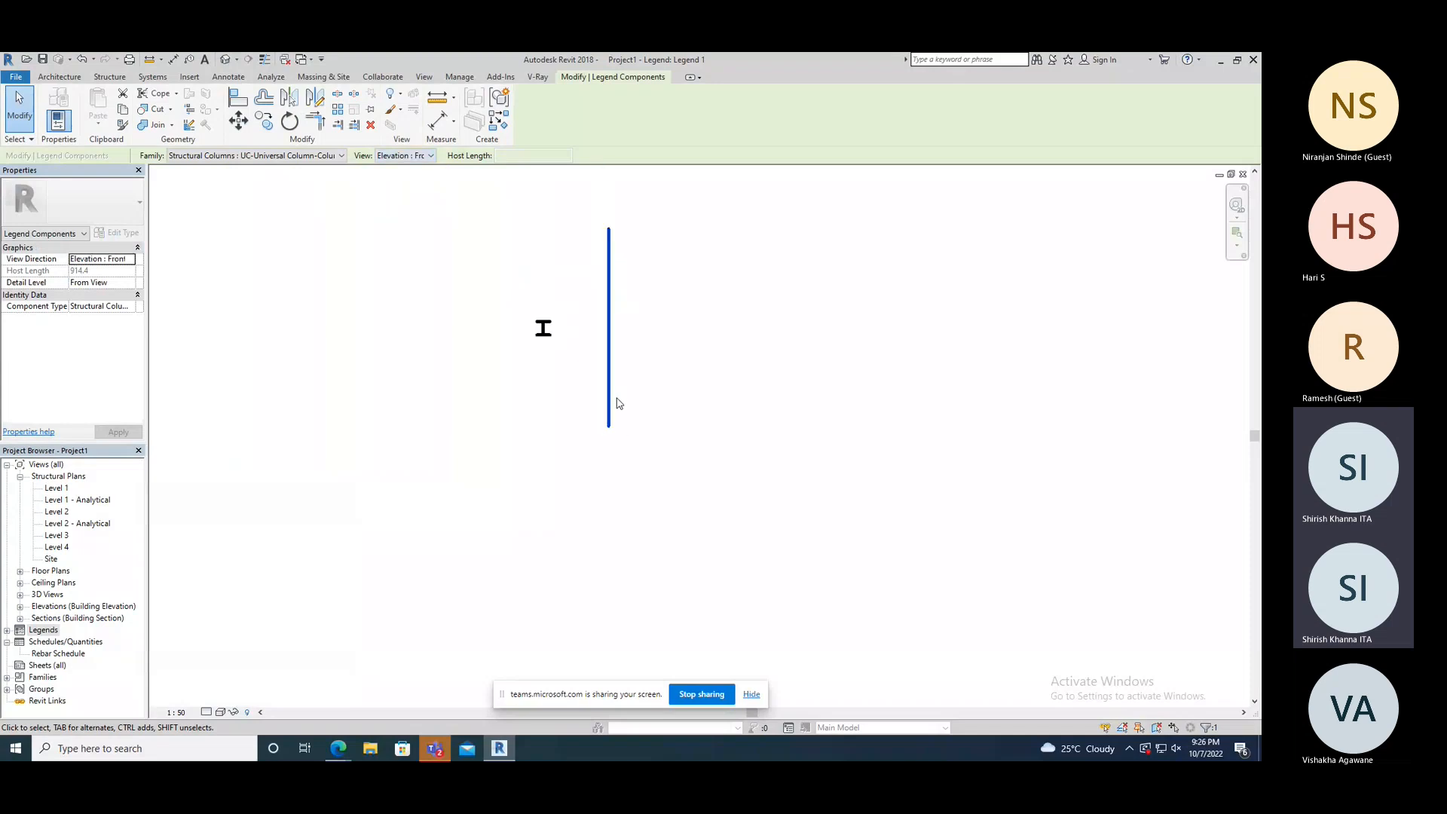
pyautogui.click(662, 414)
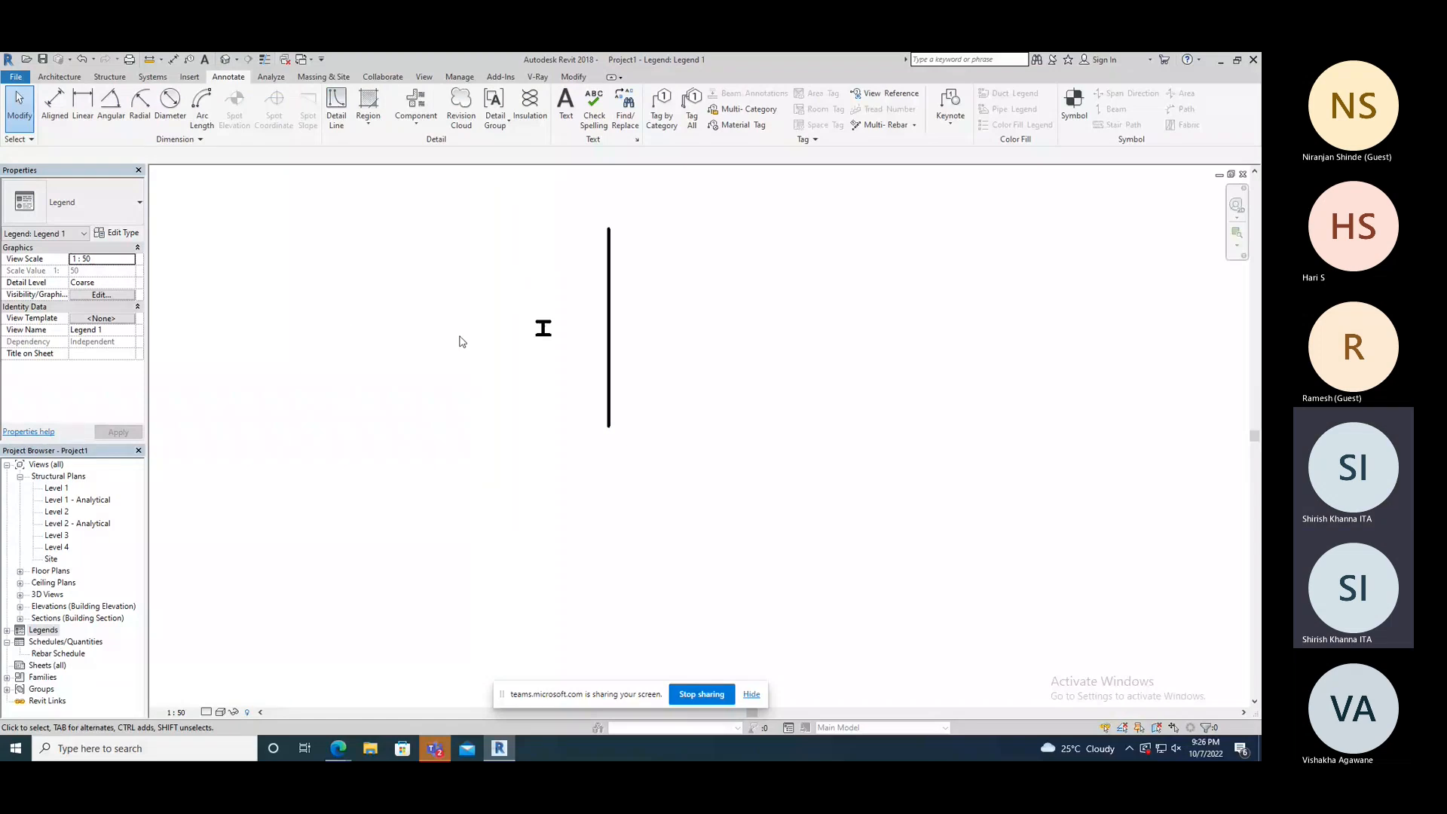
# - Add the text note "Steel colomn" to the left of the column symbols
pyautogui.click(566, 113)
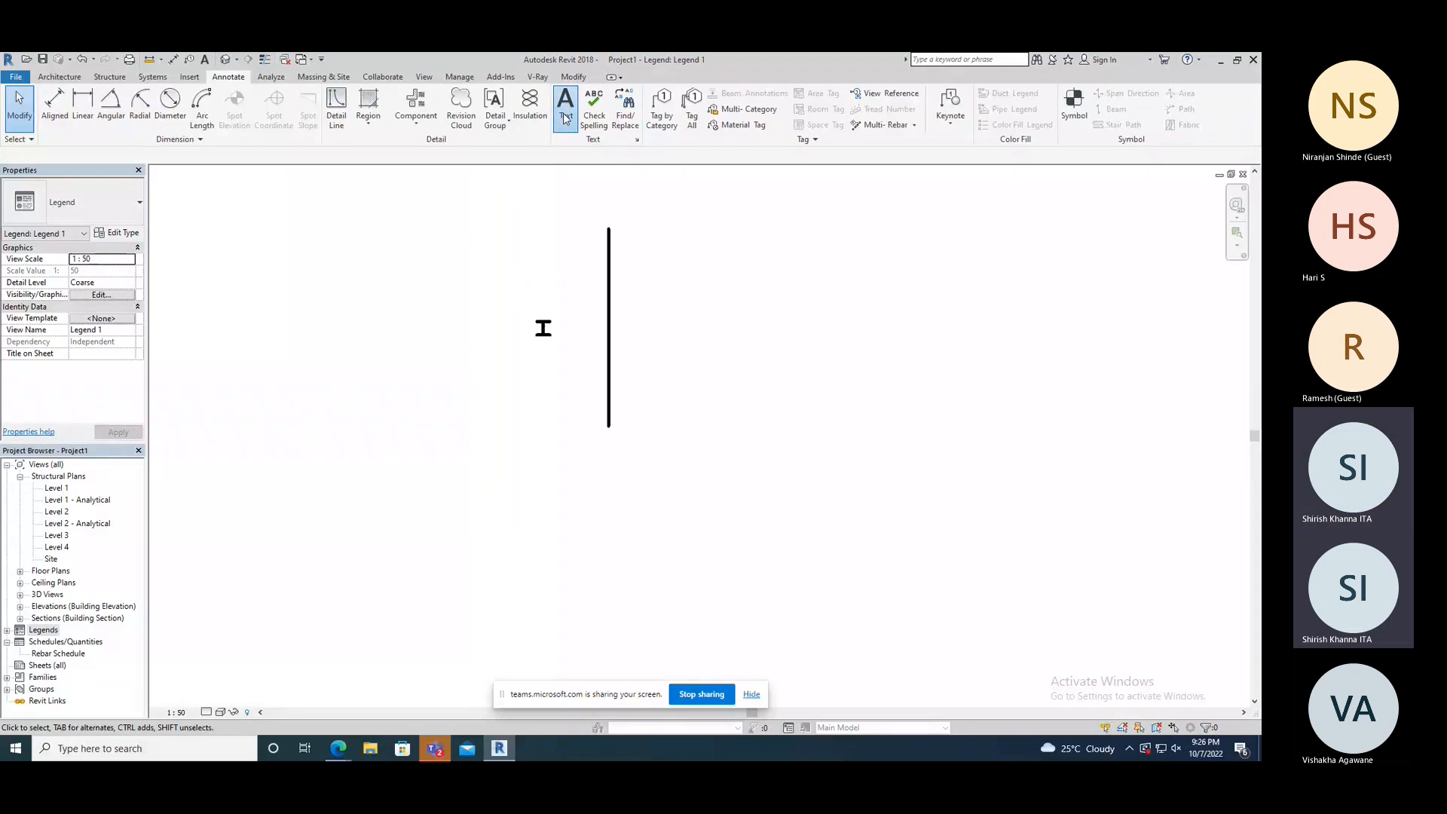
pyautogui.click(370, 343)
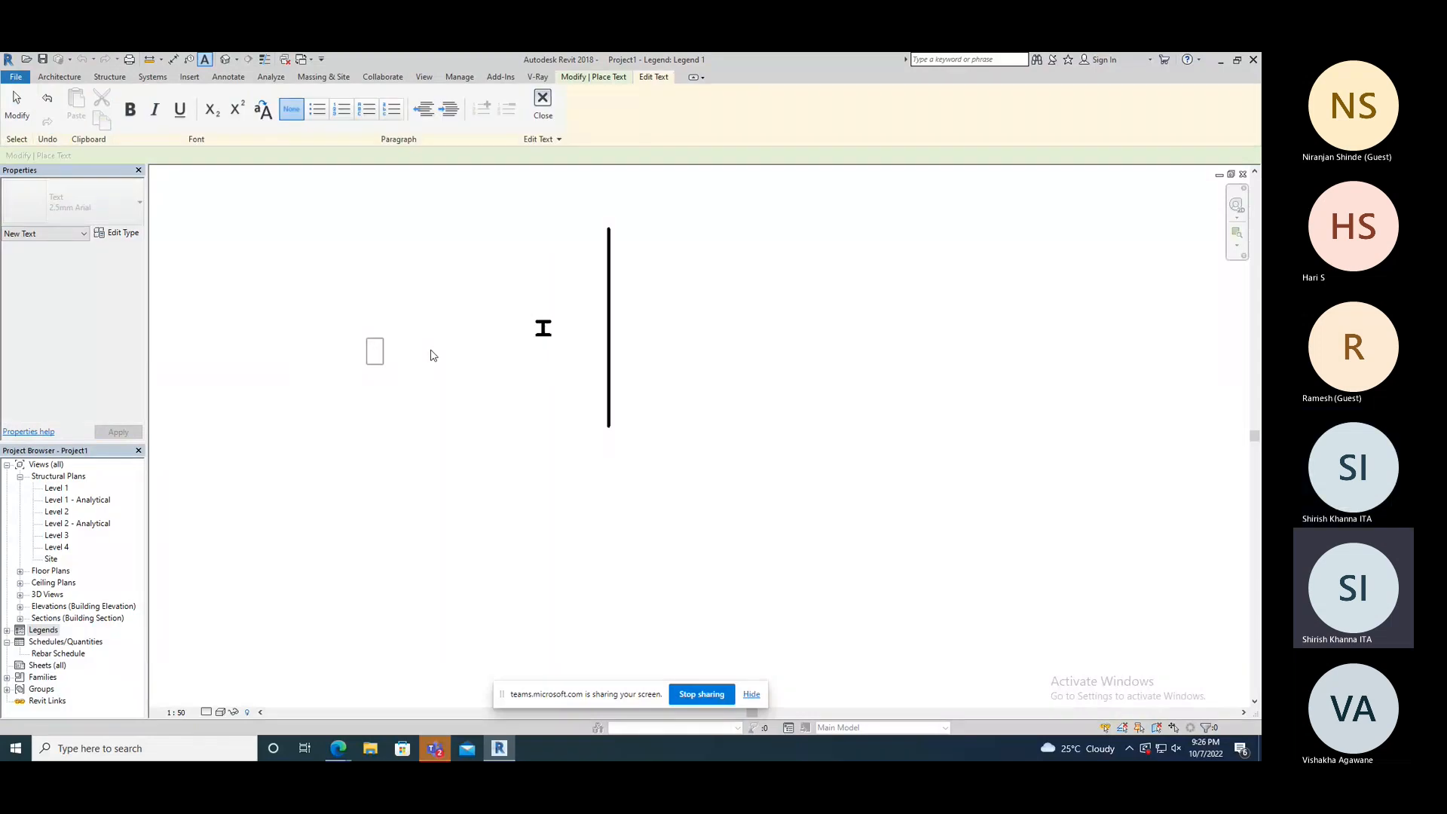
pyautogui.write('sTEE')
pyautogui.press('BackSpace')
pyautogui.press('BackSpace')
pyautogui.press('BackSpace')
pyautogui.press('BackSpace')
pyautogui.write('Steel')
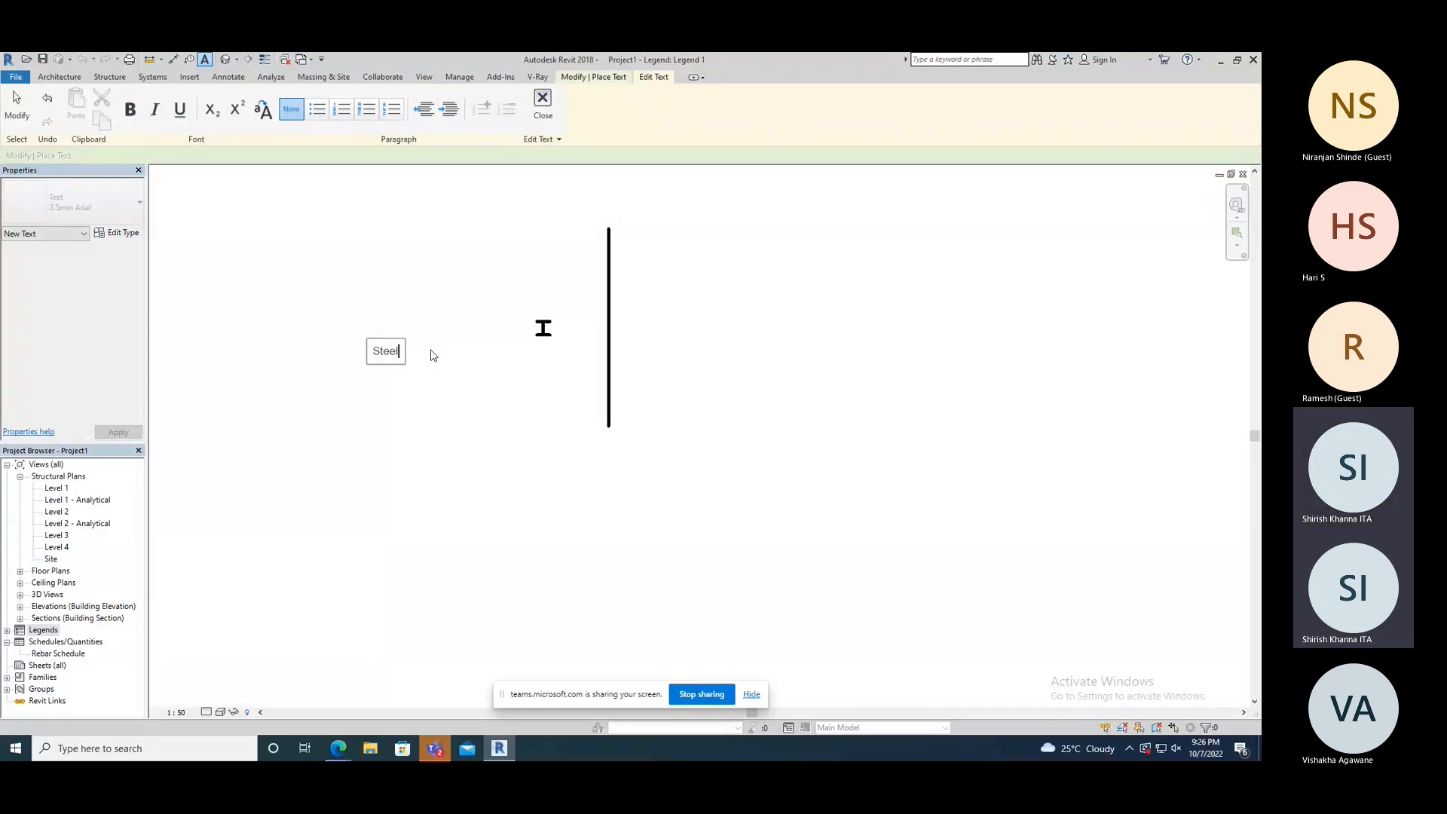
pyautogui.write(' colomn')
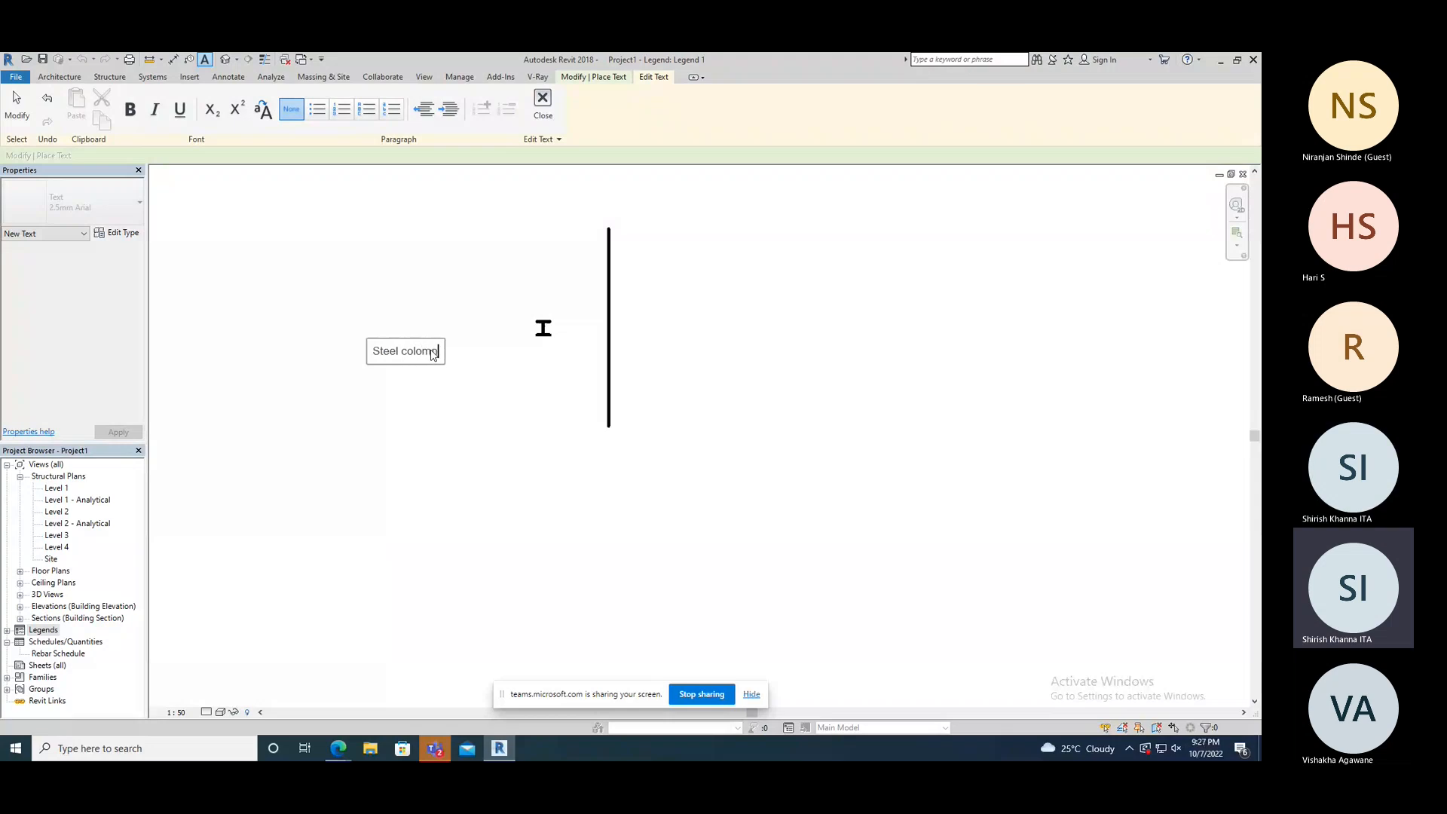
pyautogui.click(439, 464)
pyautogui.click(441, 383)
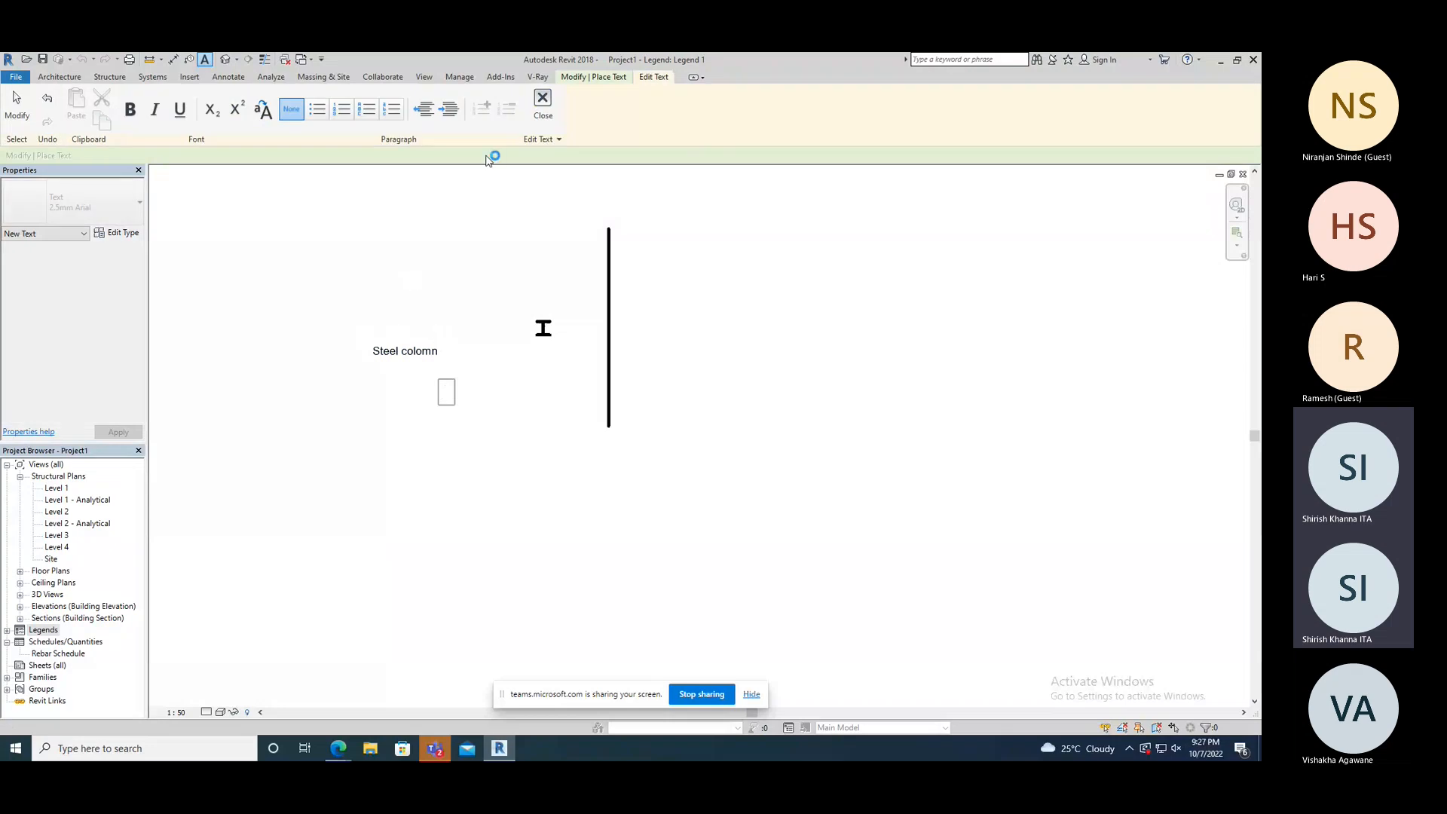
pyautogui.click(546, 102)
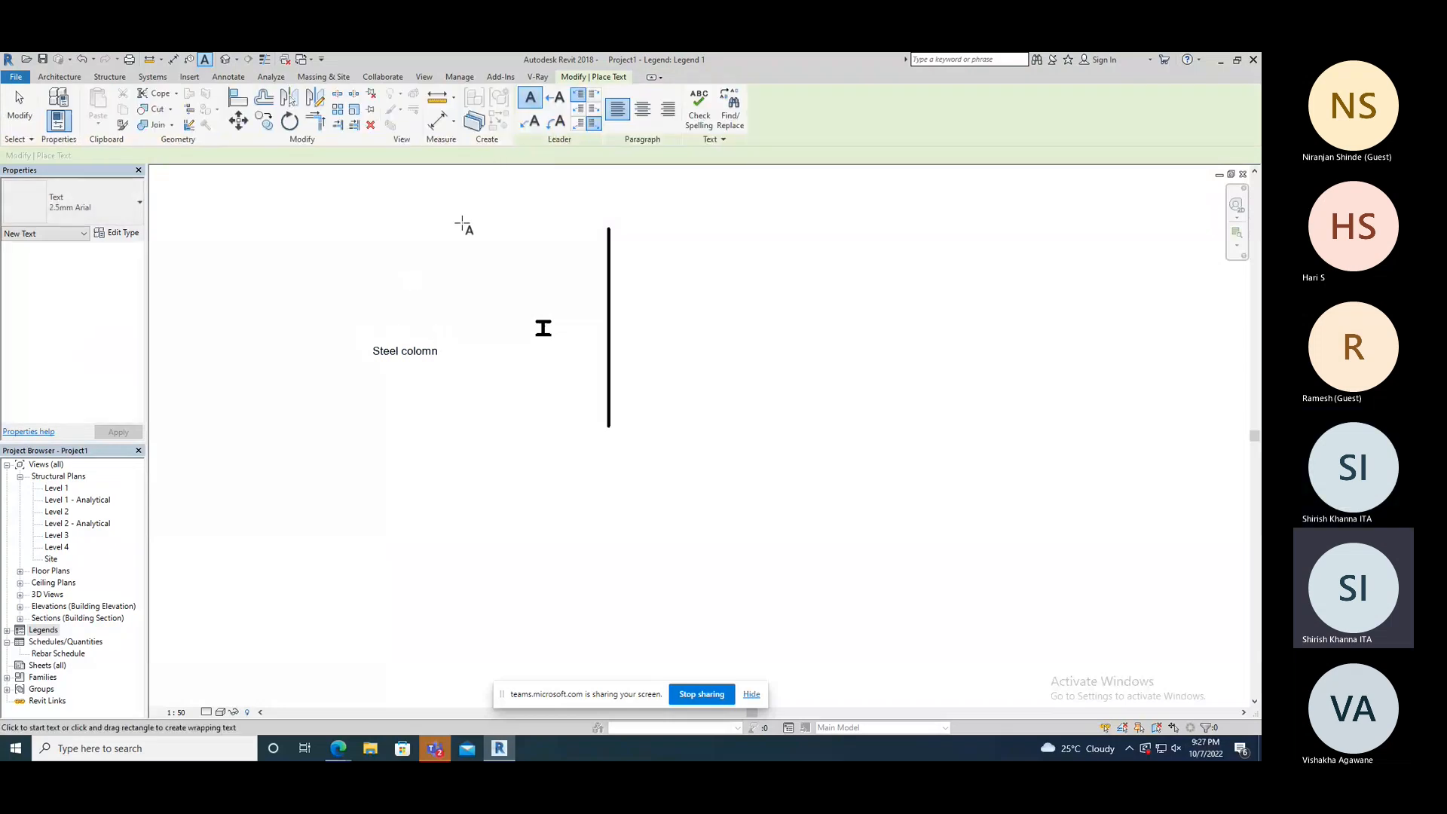
pyautogui.press('Escape')
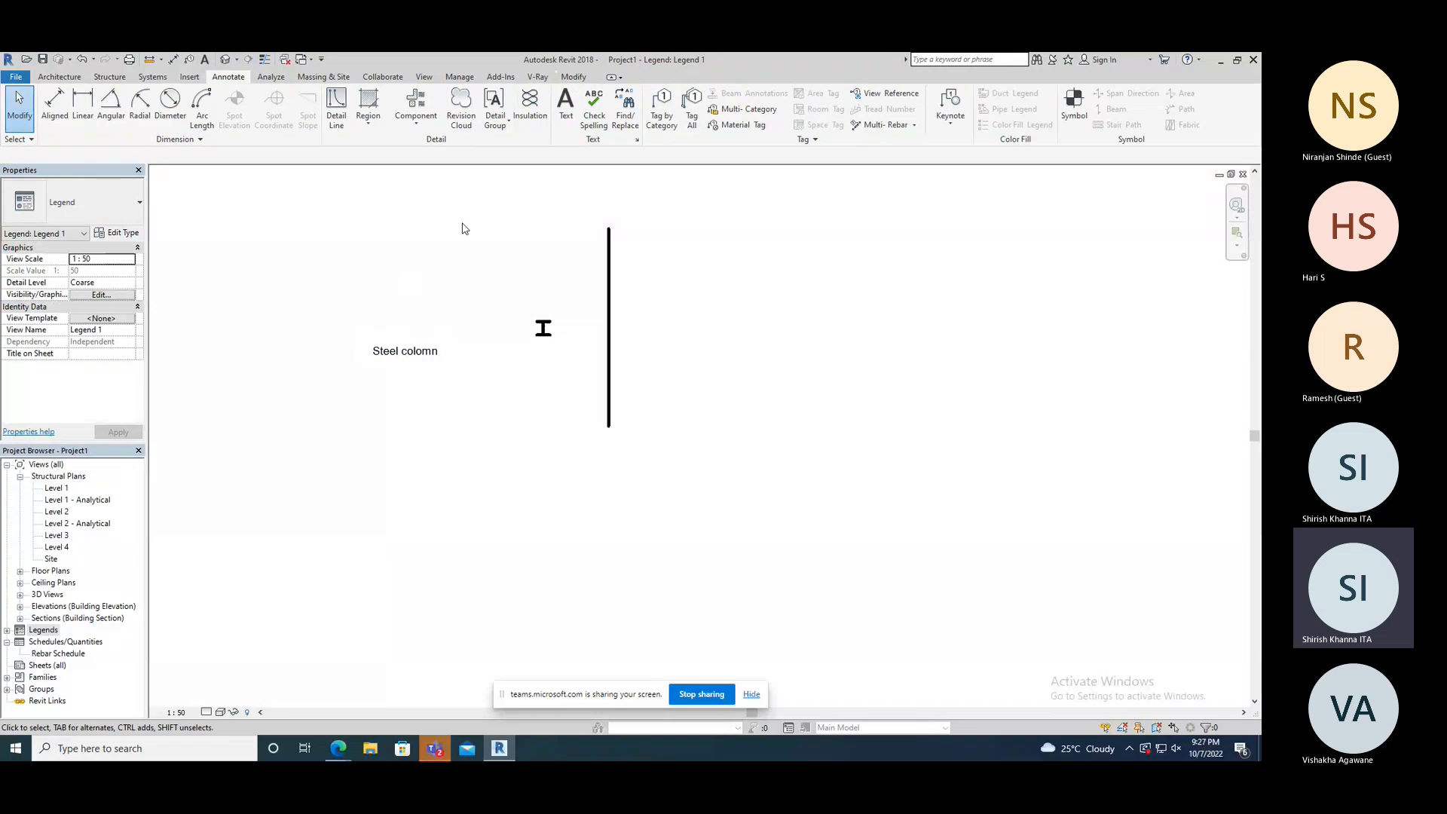
# - Draw a thin detail-line rectangle about 9000 mm high around the text and column symbols, leaving empty space beneath them
pyautogui.scroll(-3, 462, 229)
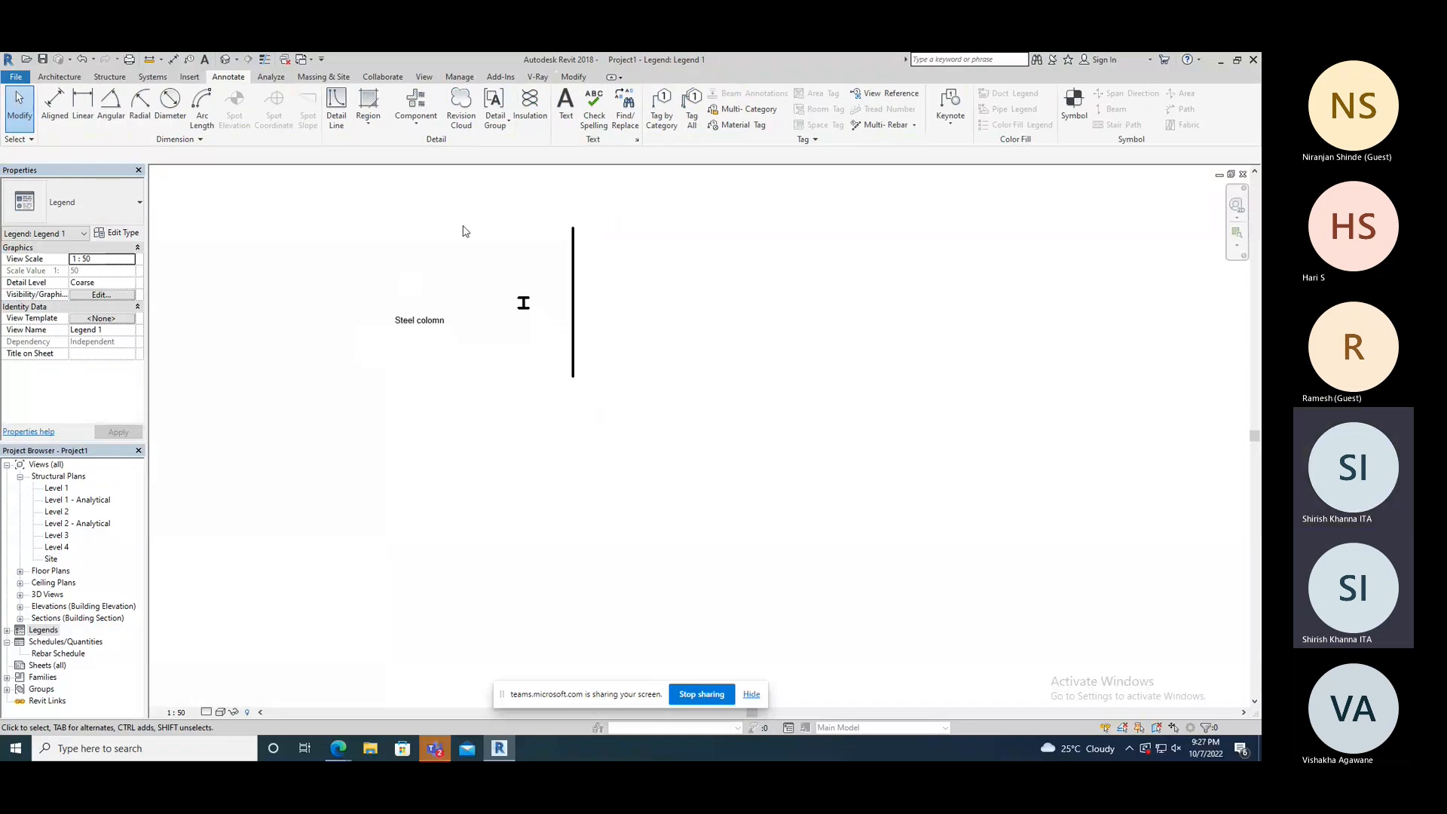
pyautogui.click(336, 118)
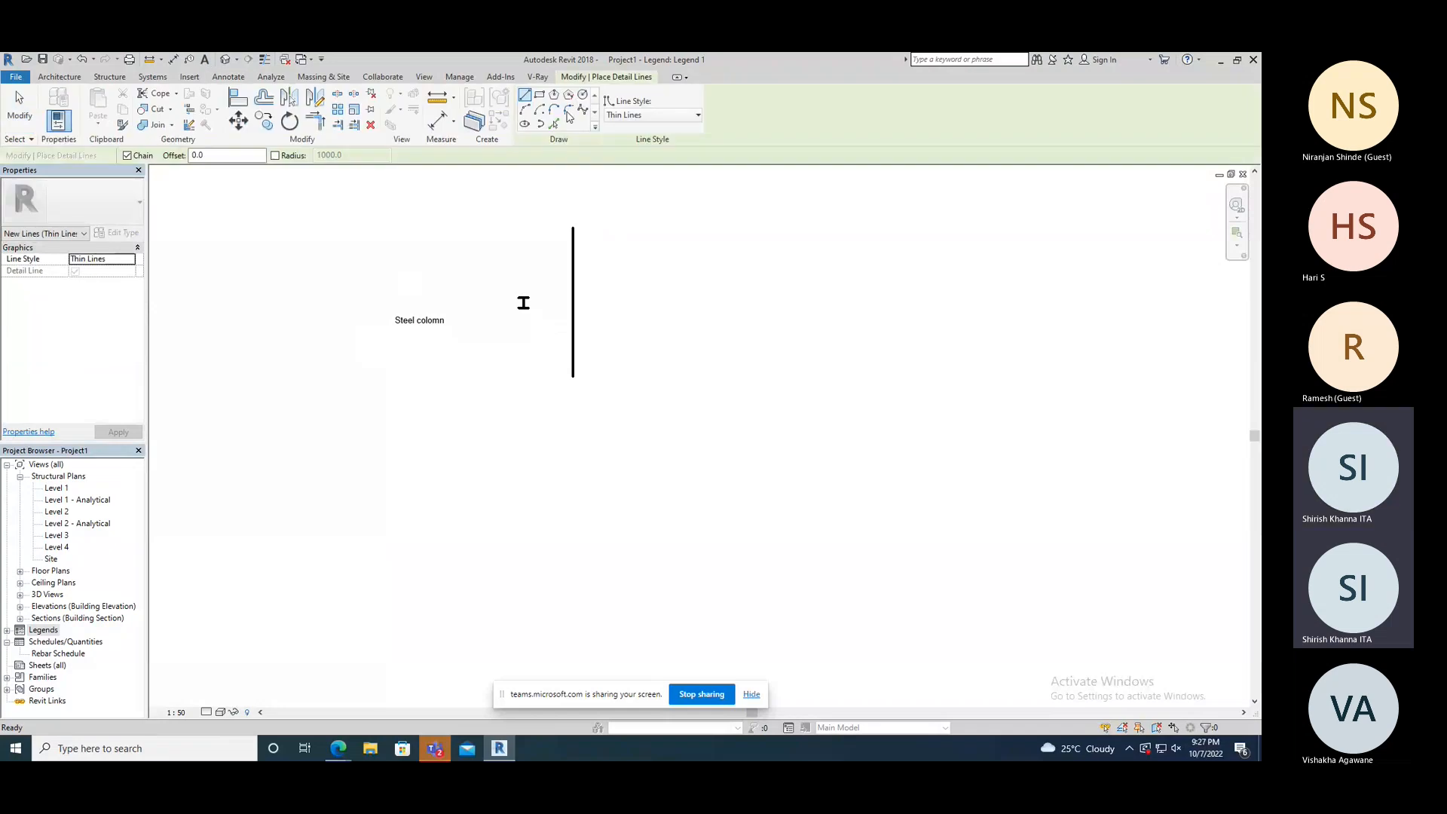
pyautogui.click(355, 192)
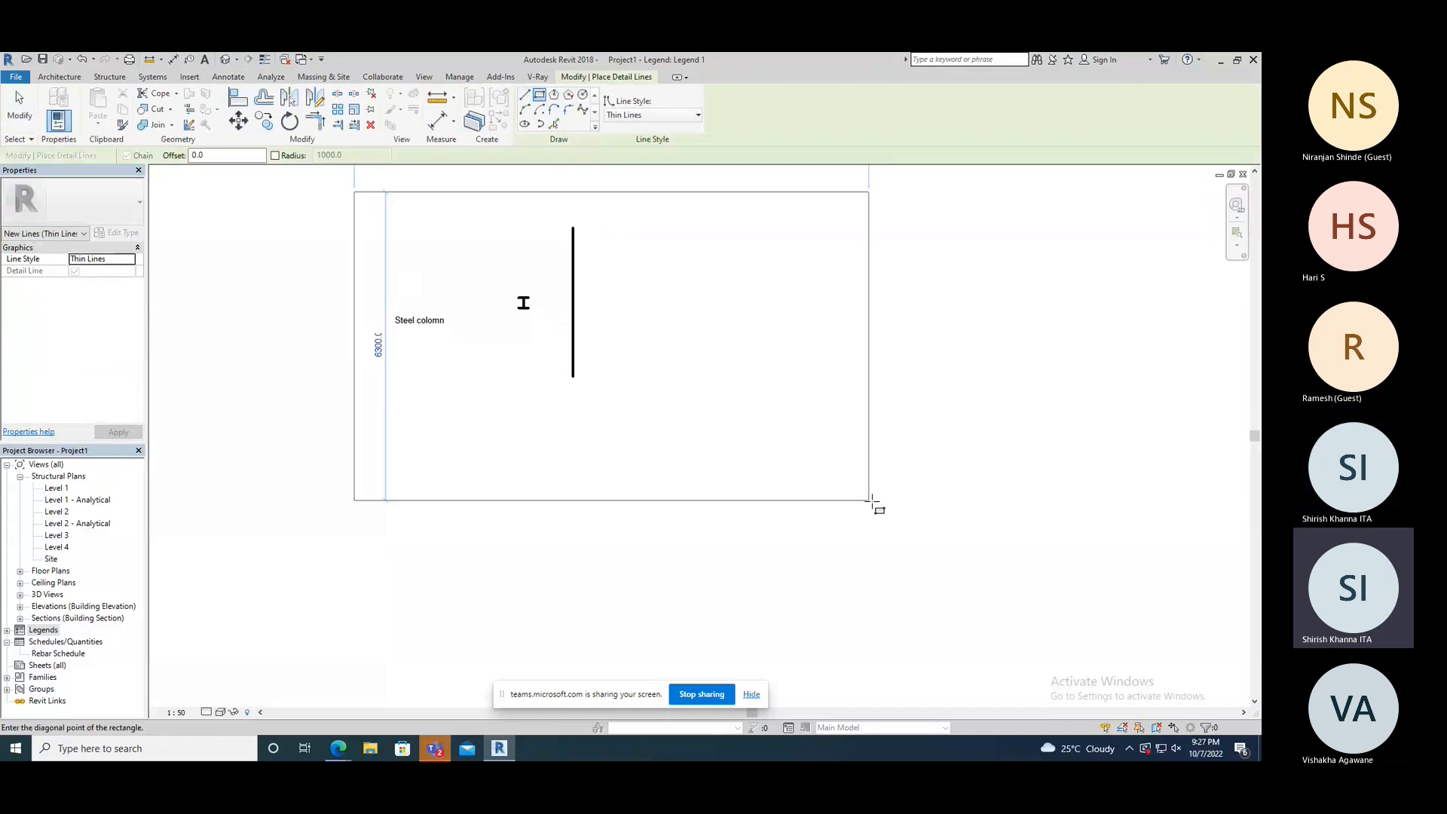
pyautogui.click(967, 633)
# - Divide the rectangle into three rows with two full-width horizontal detail lines, the first about 4300 mm below its upper edge
pyautogui.click(525, 95)
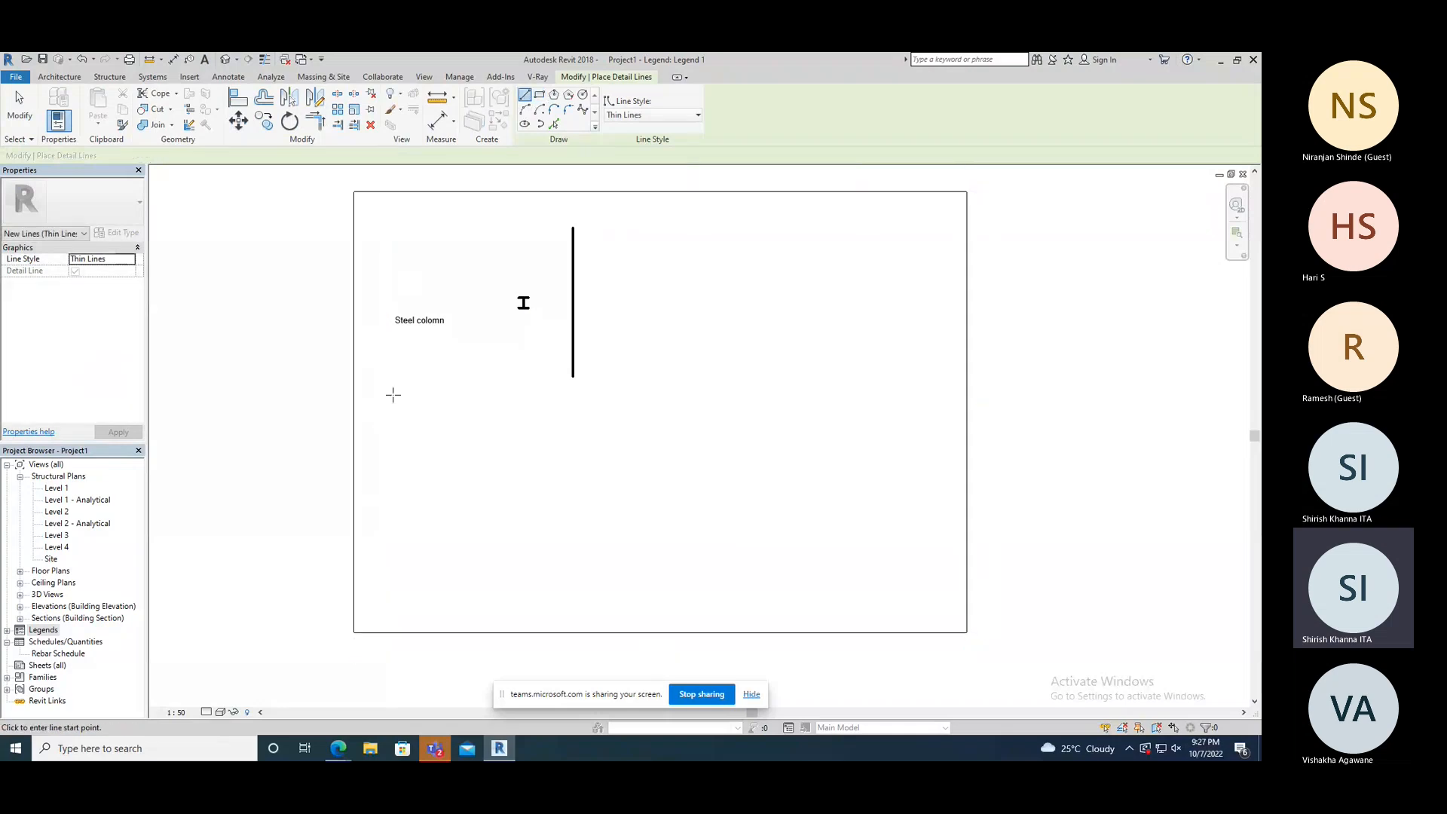
pyautogui.click(355, 402)
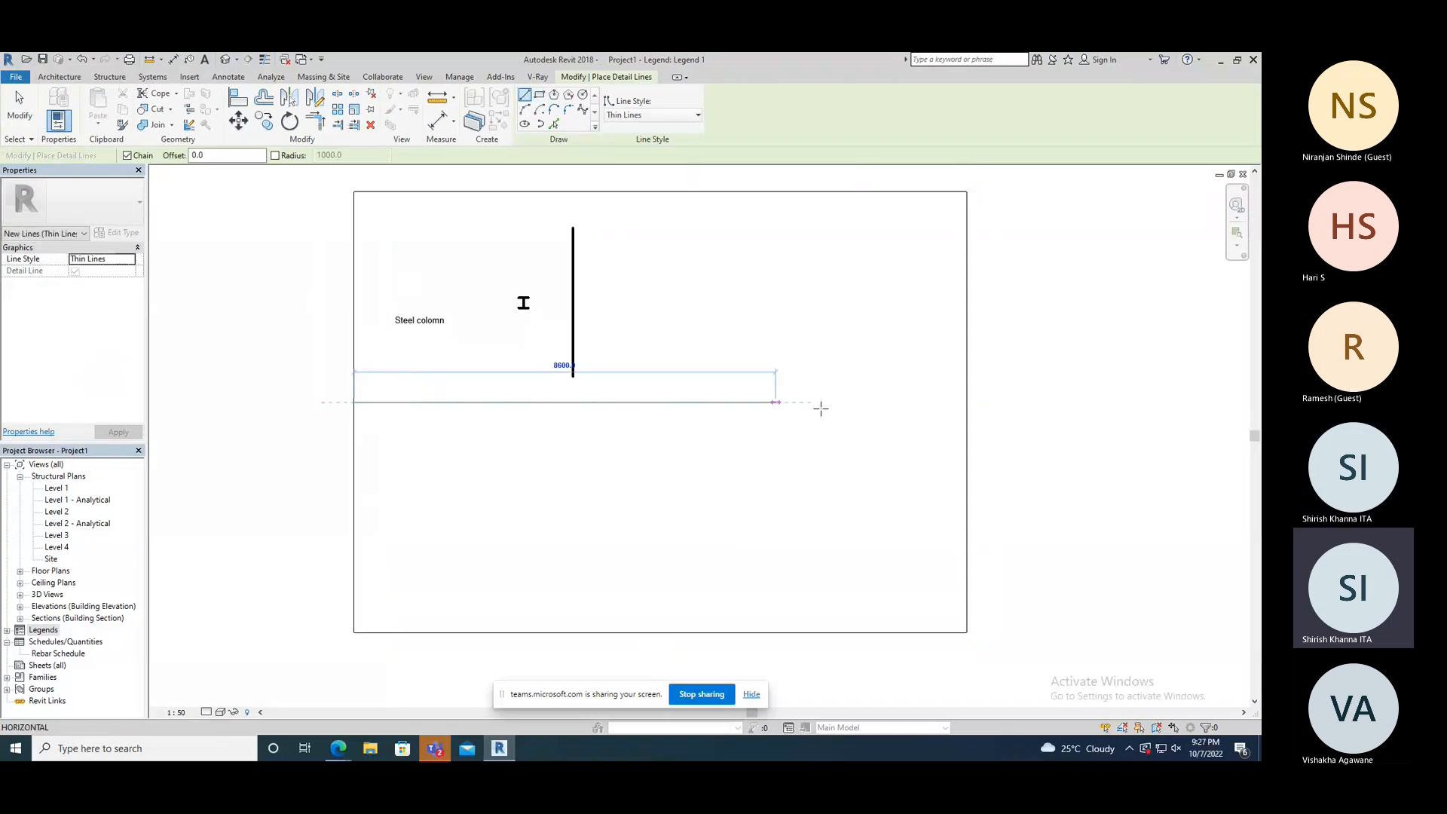
pyautogui.click(967, 402)
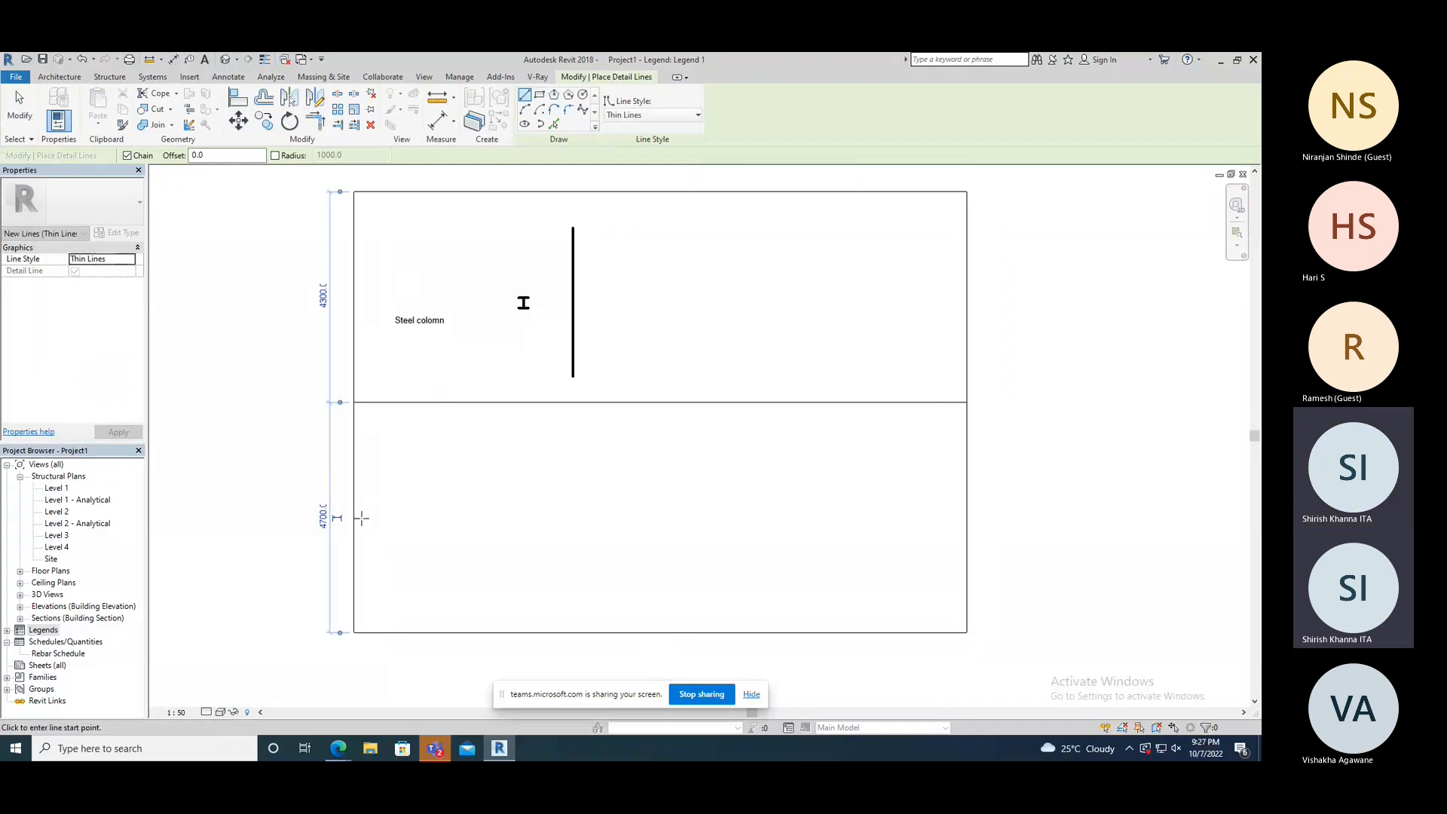
pyautogui.click(354, 519)
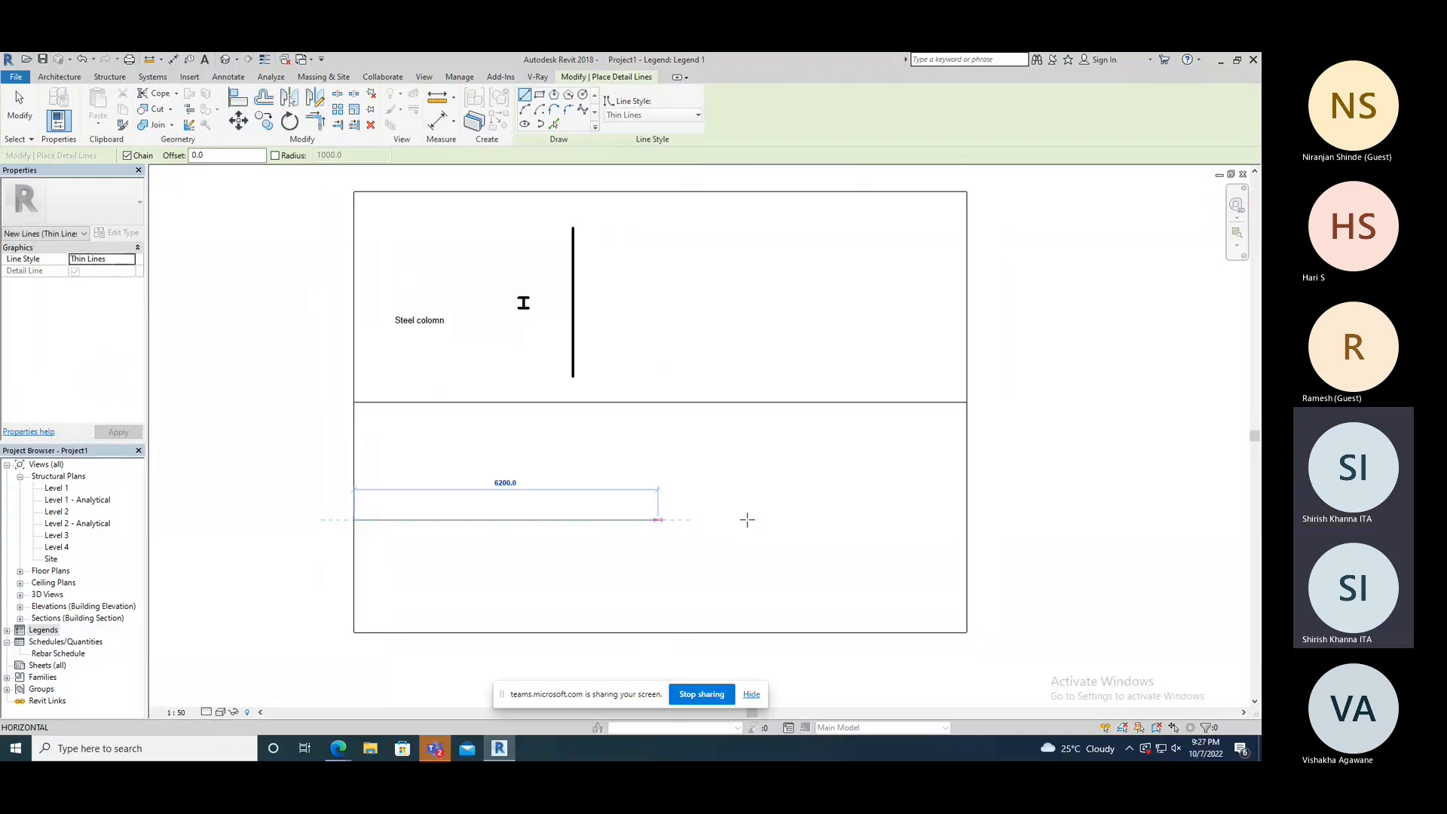
pyautogui.click(967, 519)
pyautogui.press('Escape')
pyautogui.press('Escape')
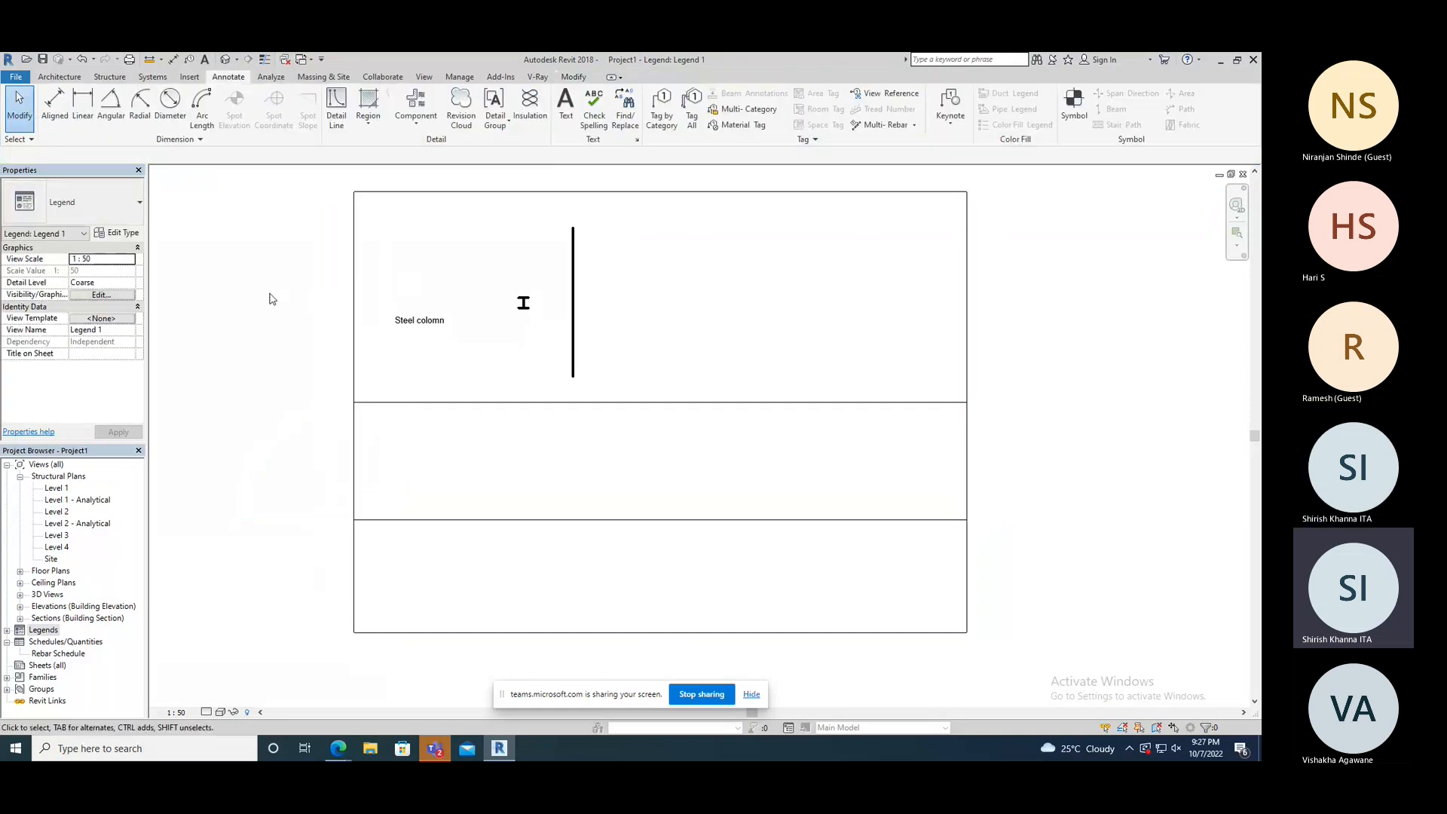
# - Place two M_Door-Opening 0762 x 2032mm legend components in Floor Plan view side by side in the middle row
pyautogui.click(420, 126)
pyautogui.click(423, 200)
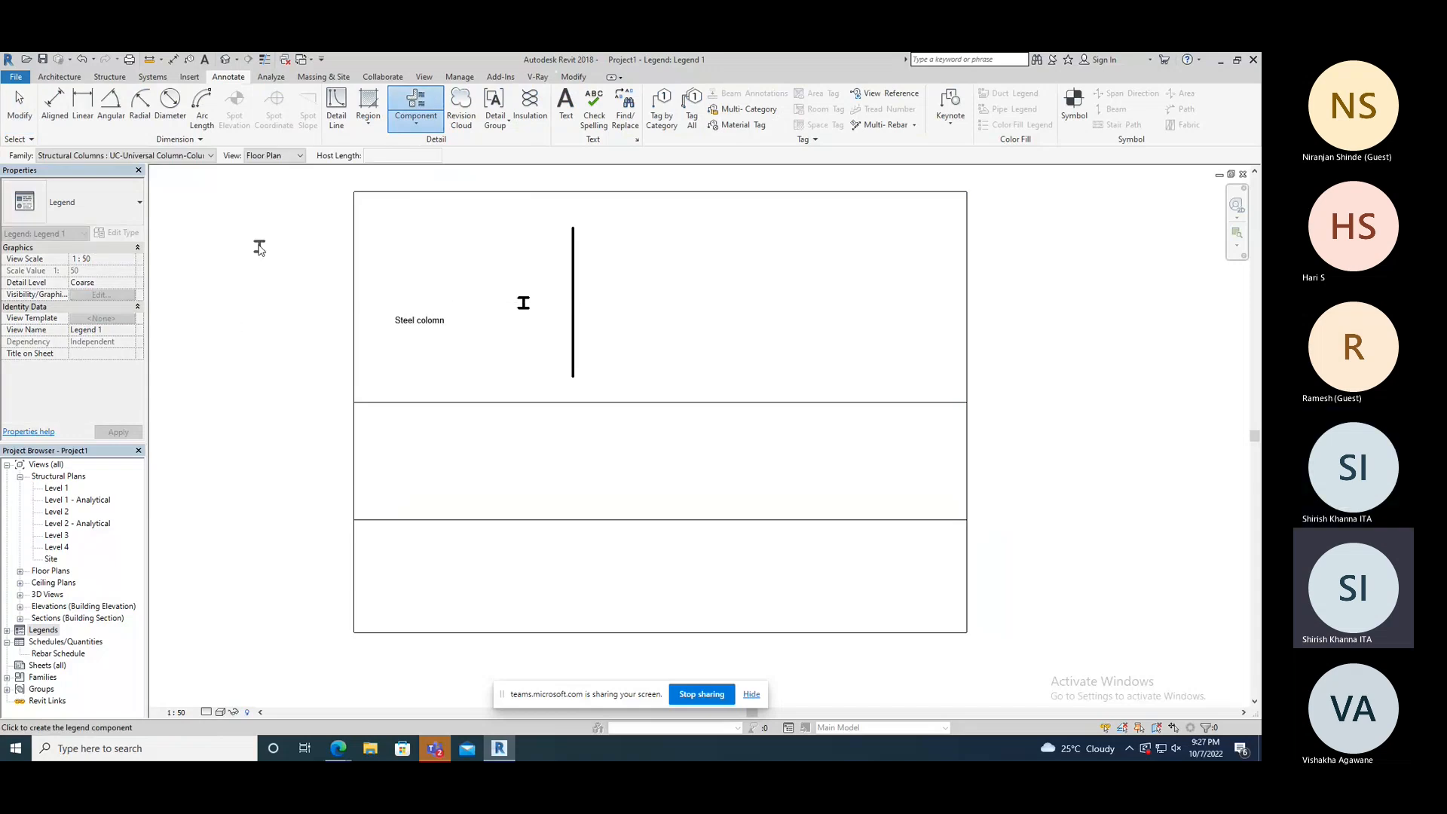
pyautogui.click(211, 155)
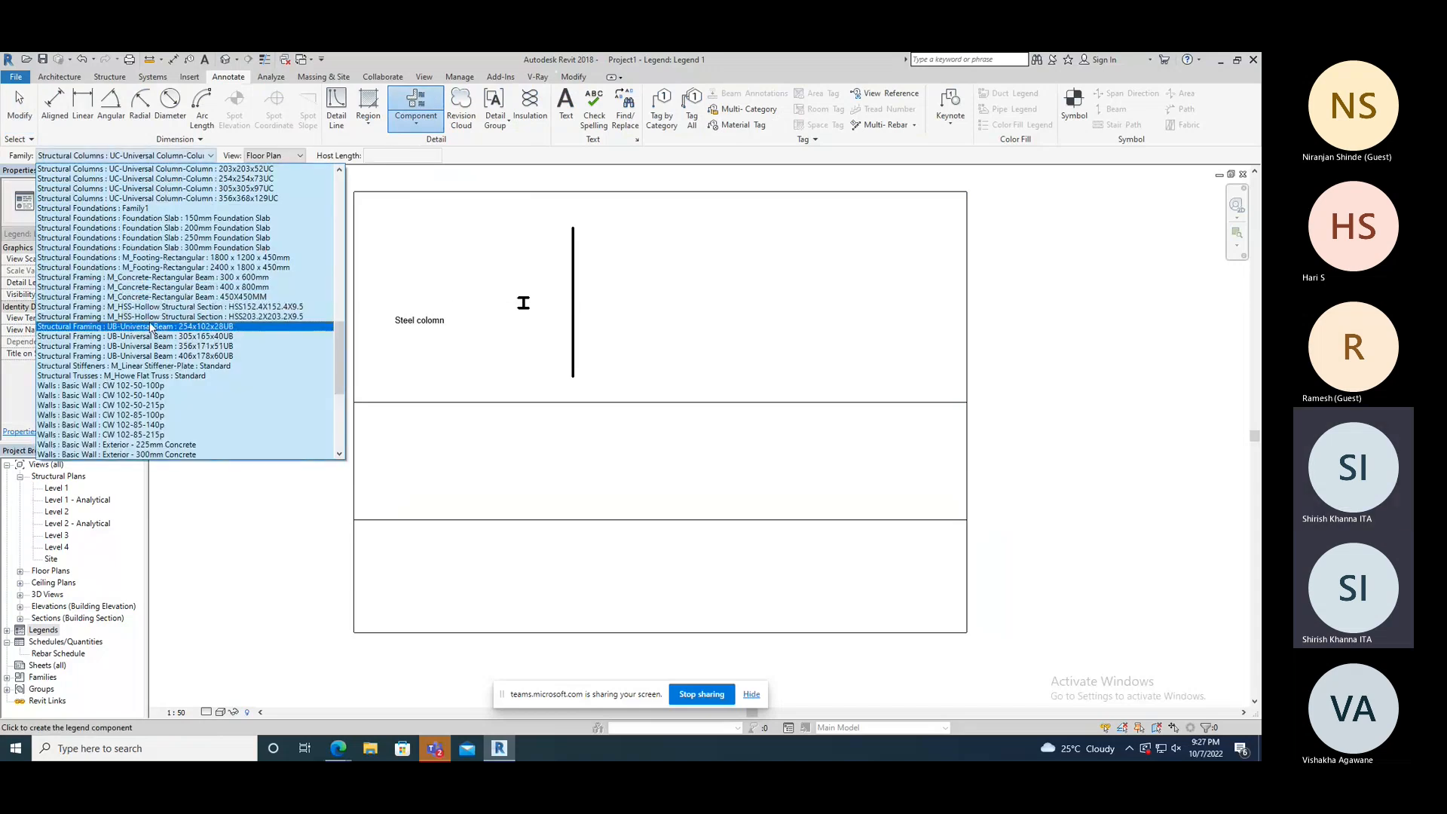
pyautogui.scroll(3, 152, 328)
pyautogui.scroll(10, 151, 328)
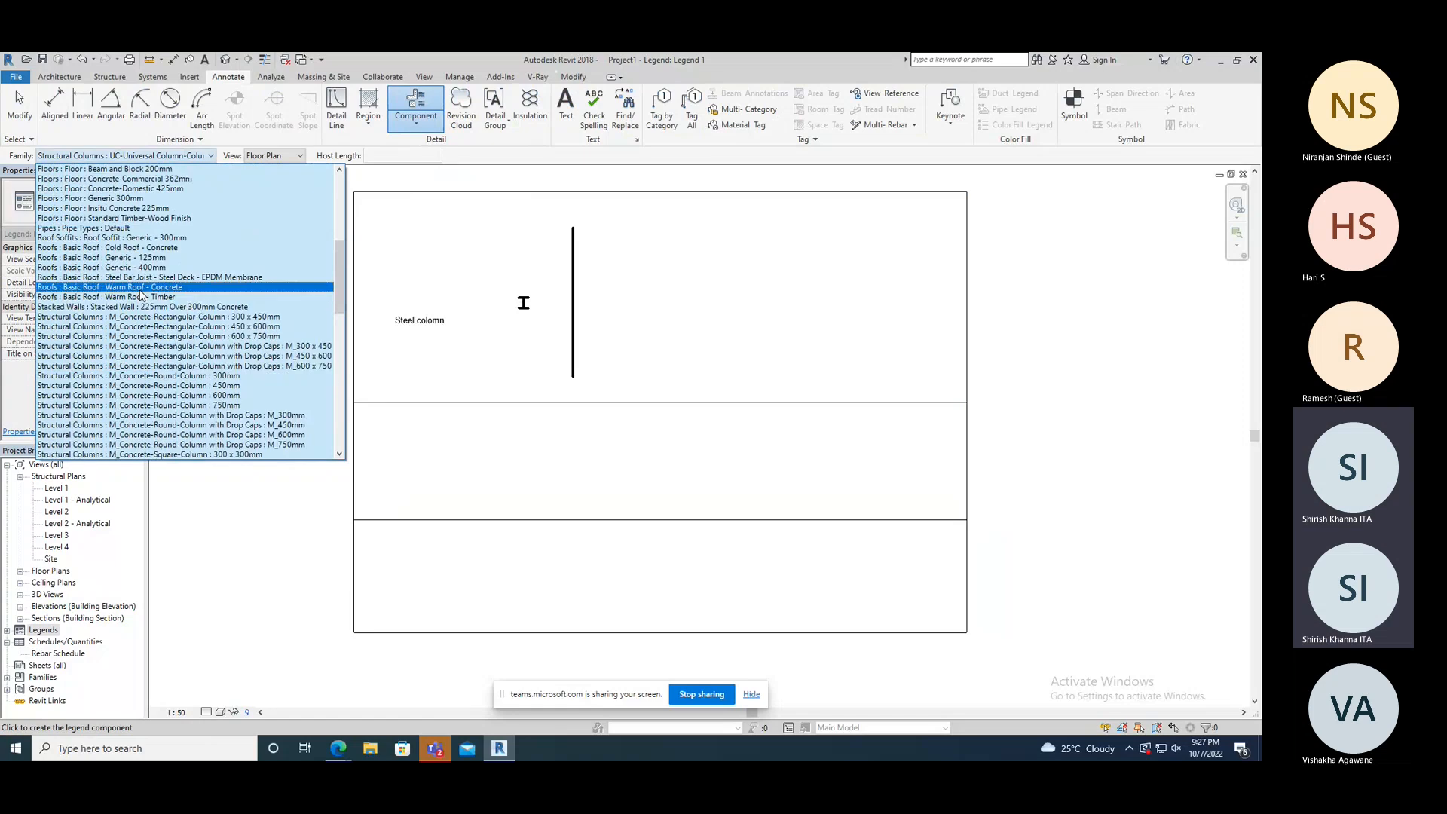
pyautogui.scroll(3, 121, 265)
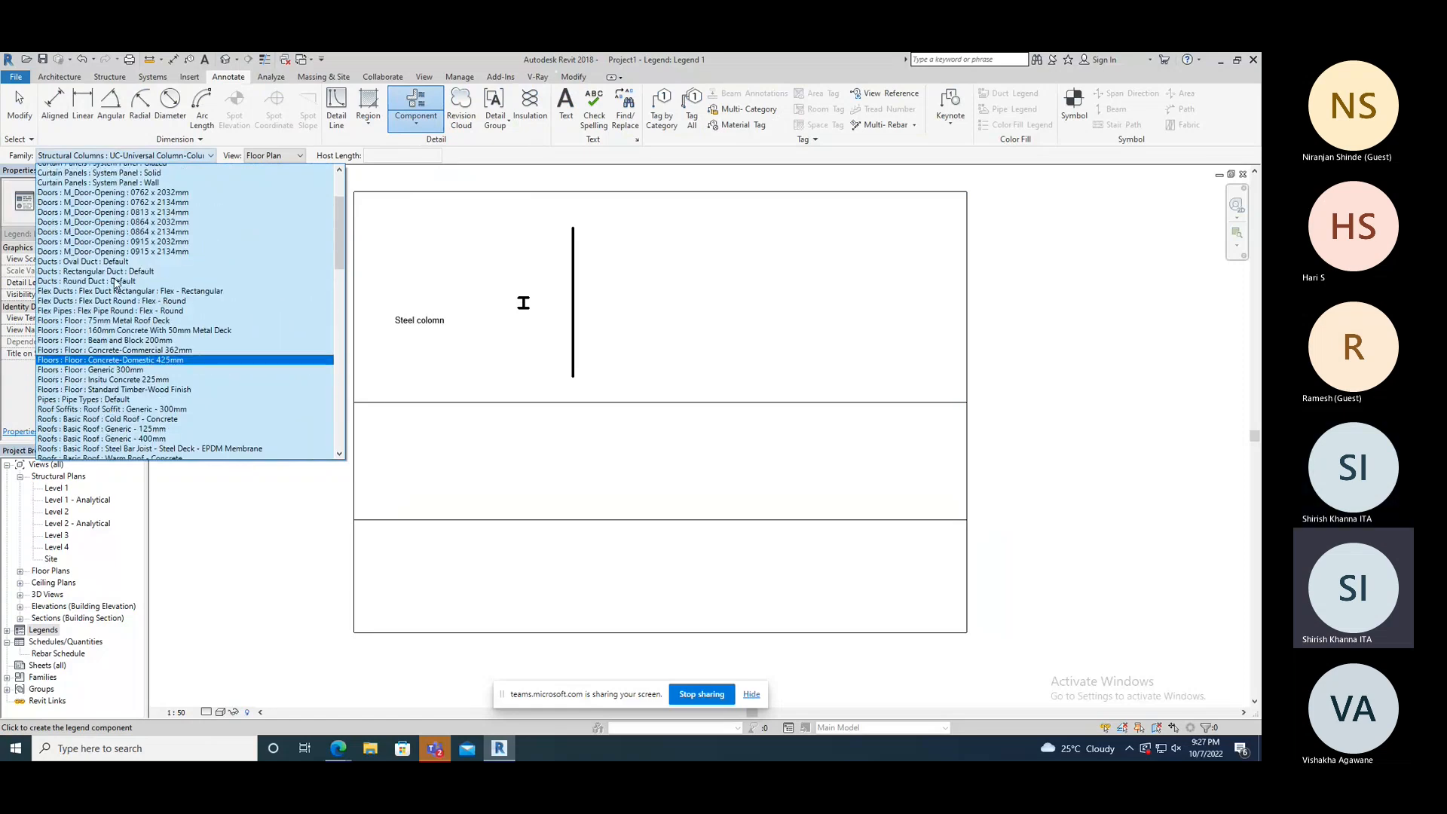
pyautogui.click(119, 219)
pyautogui.scroll(2, 520, 459)
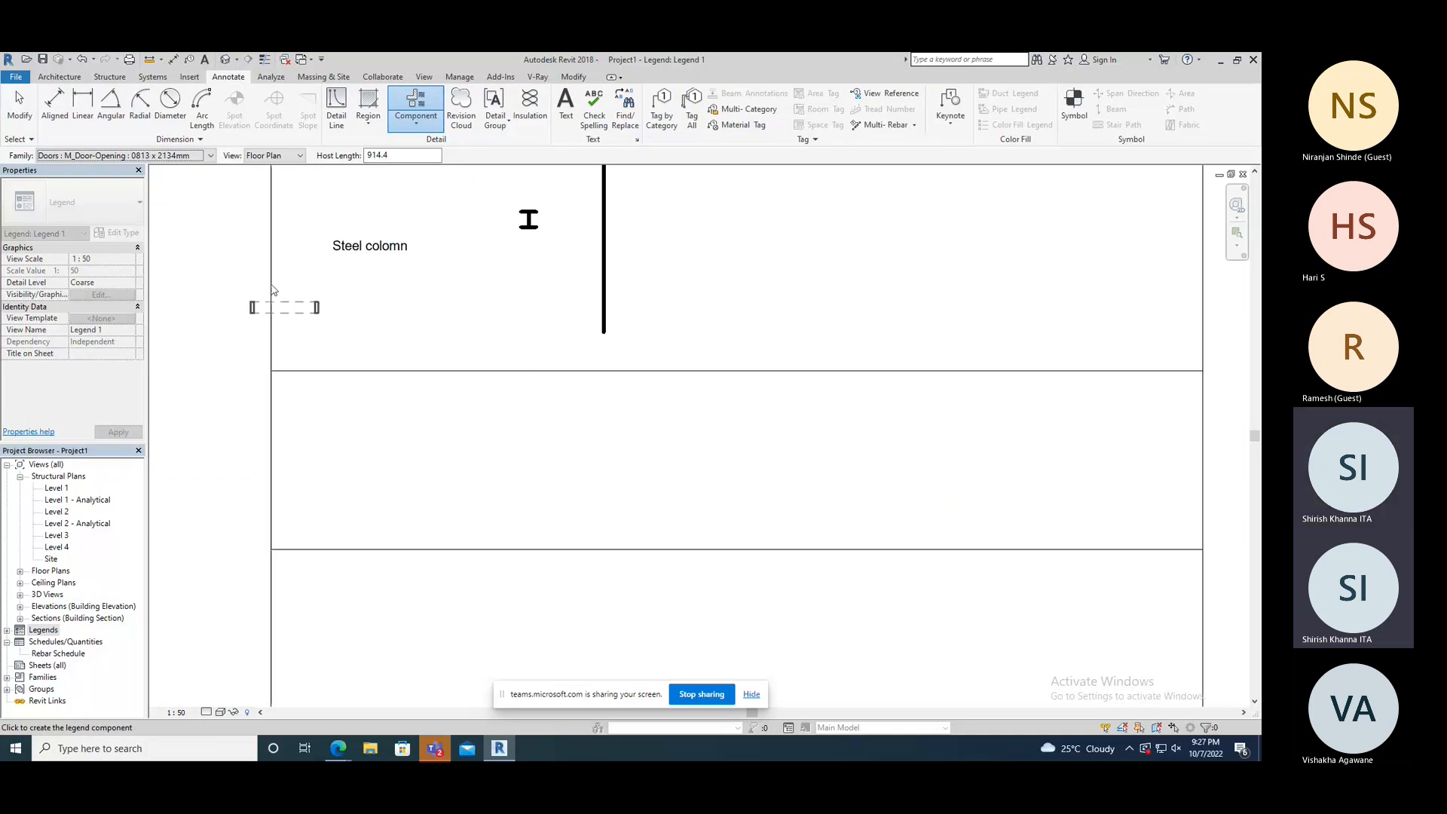
pyautogui.click(184, 156)
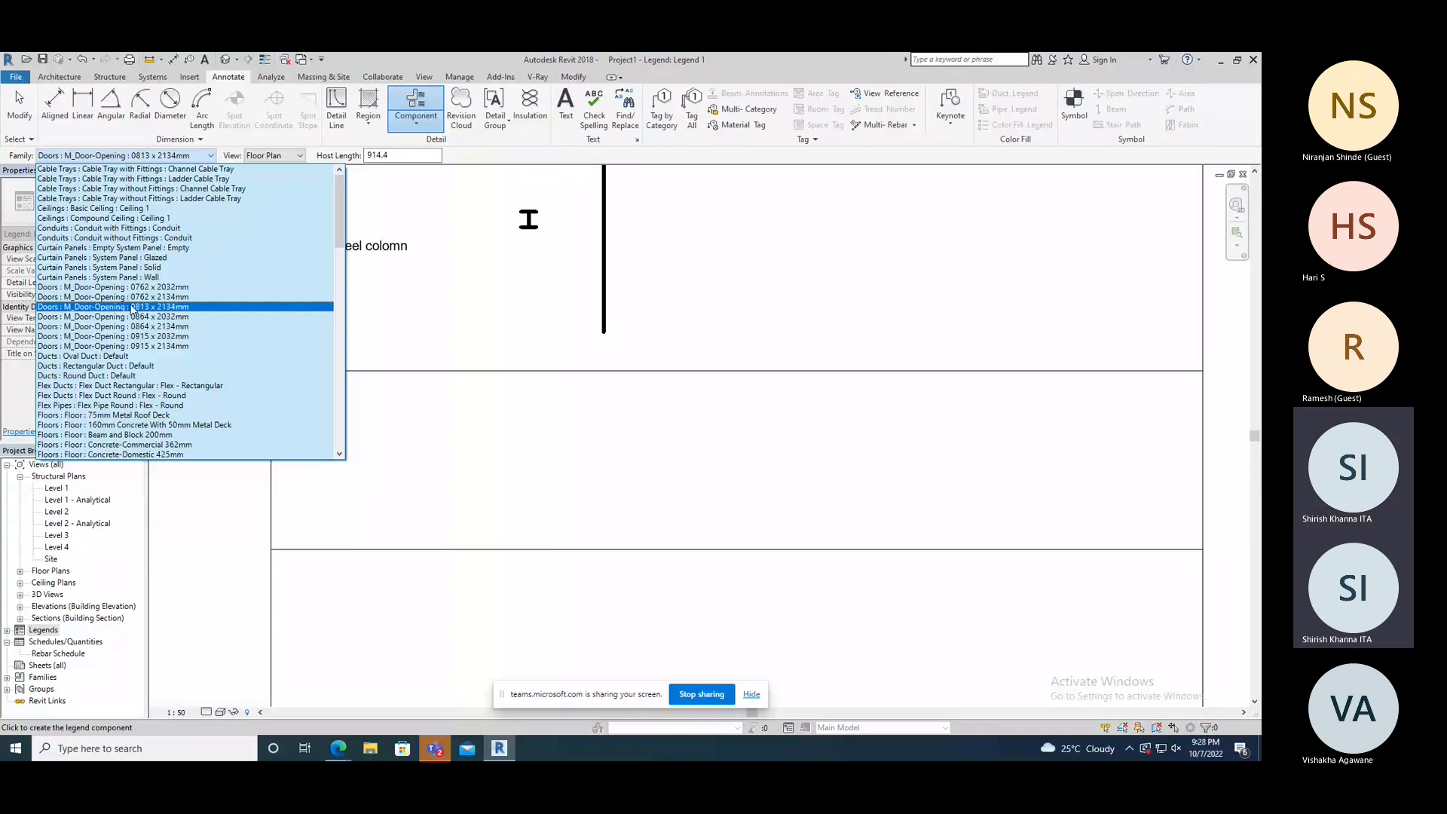
pyautogui.click(113, 287)
pyautogui.click(529, 444)
pyautogui.click(749, 448)
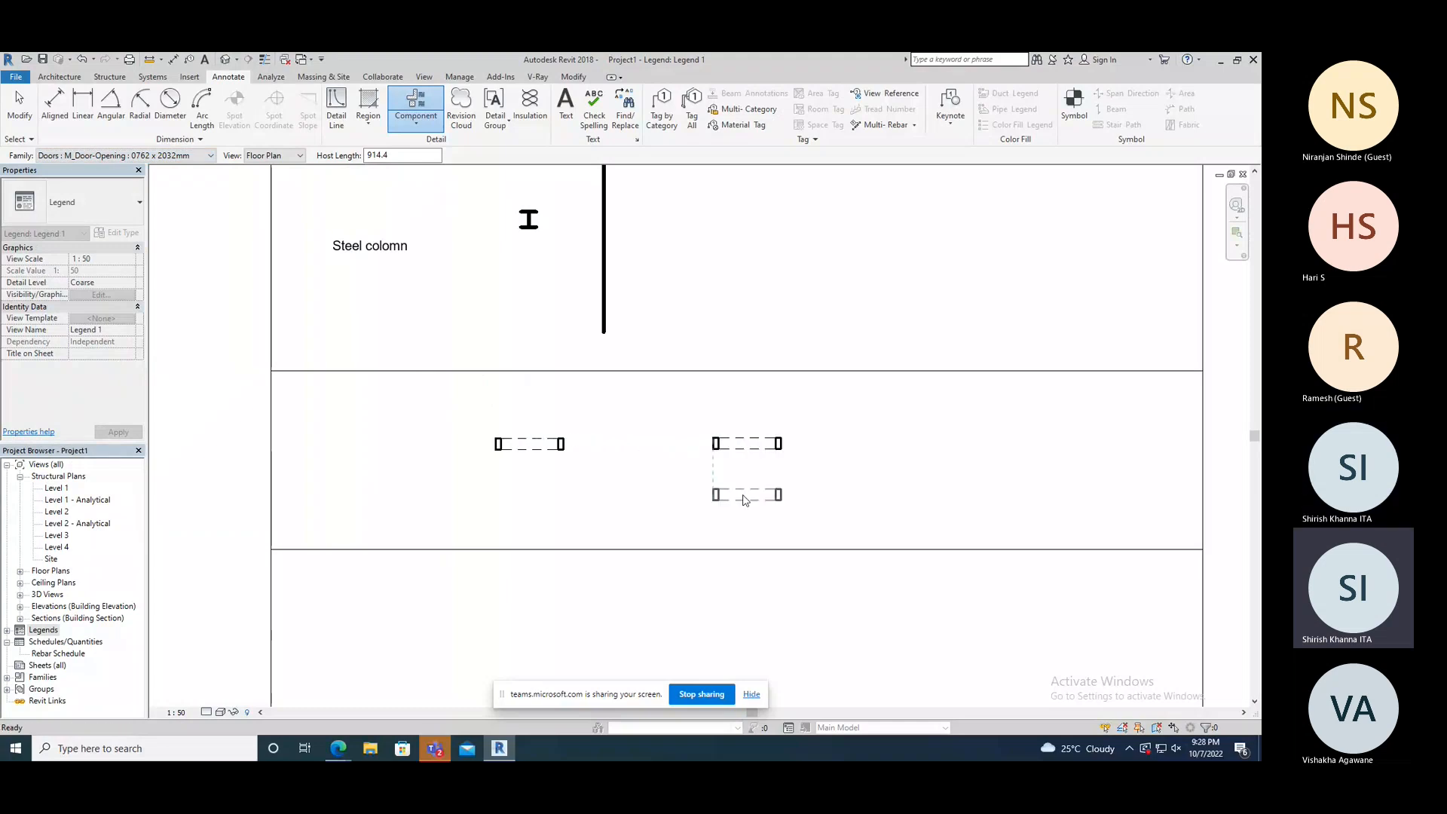
pyautogui.press('Escape')
# - Change the second door-opening legend component in the middle row to the Elevation : Front view
pyautogui.click(746, 452)
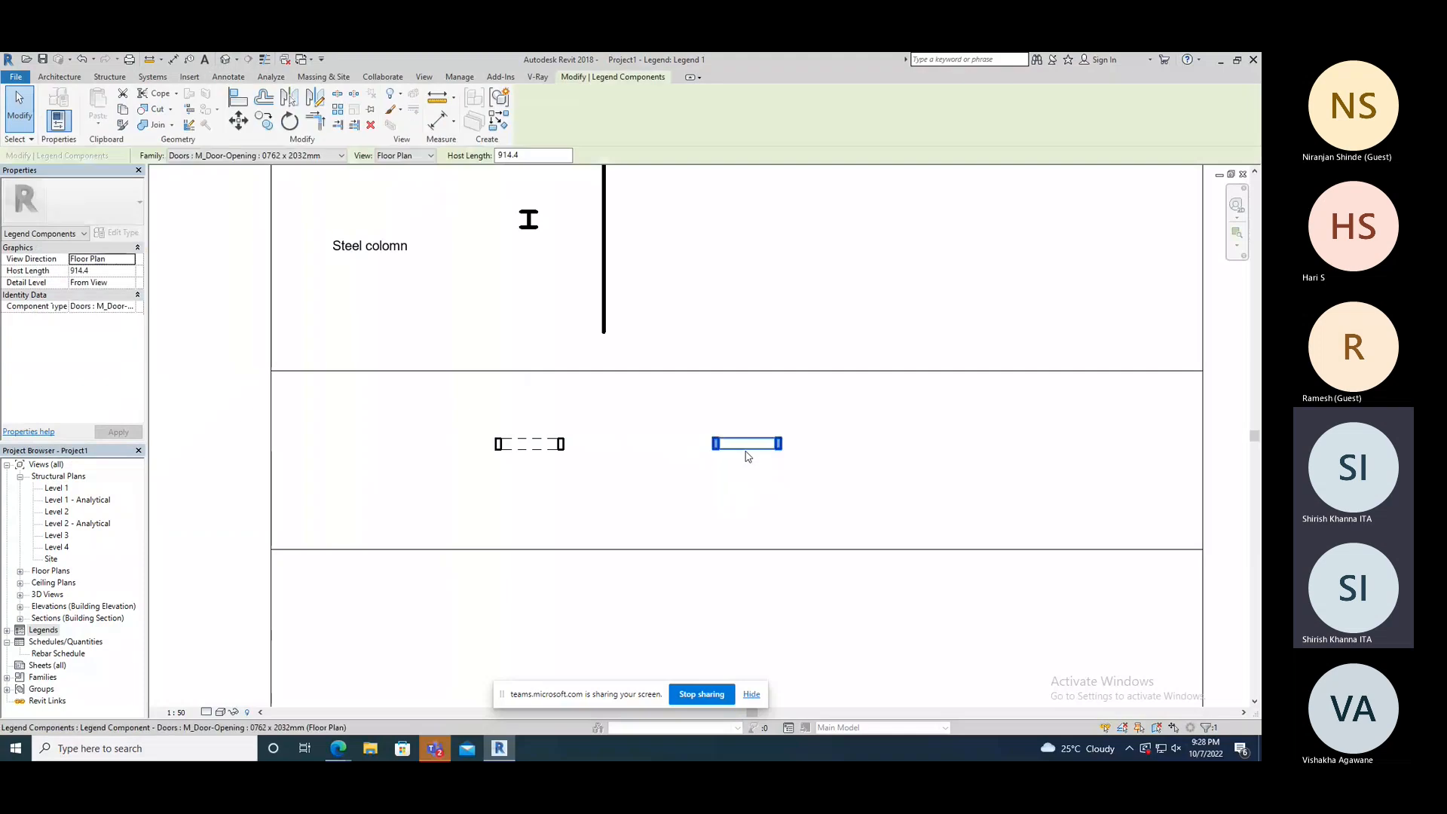
pyautogui.click(404, 156)
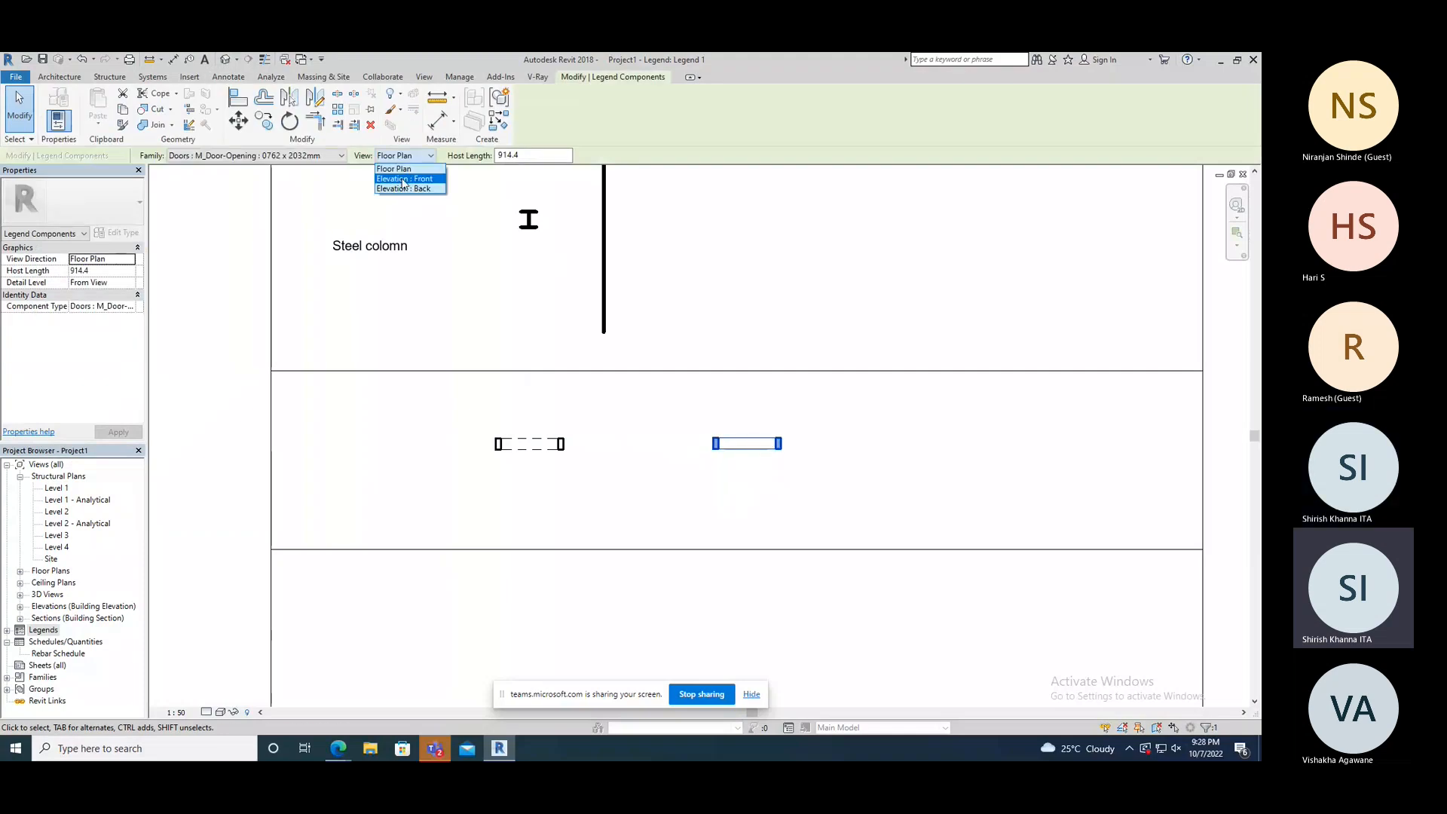
pyautogui.click(404, 178)
pyautogui.click(669, 480)
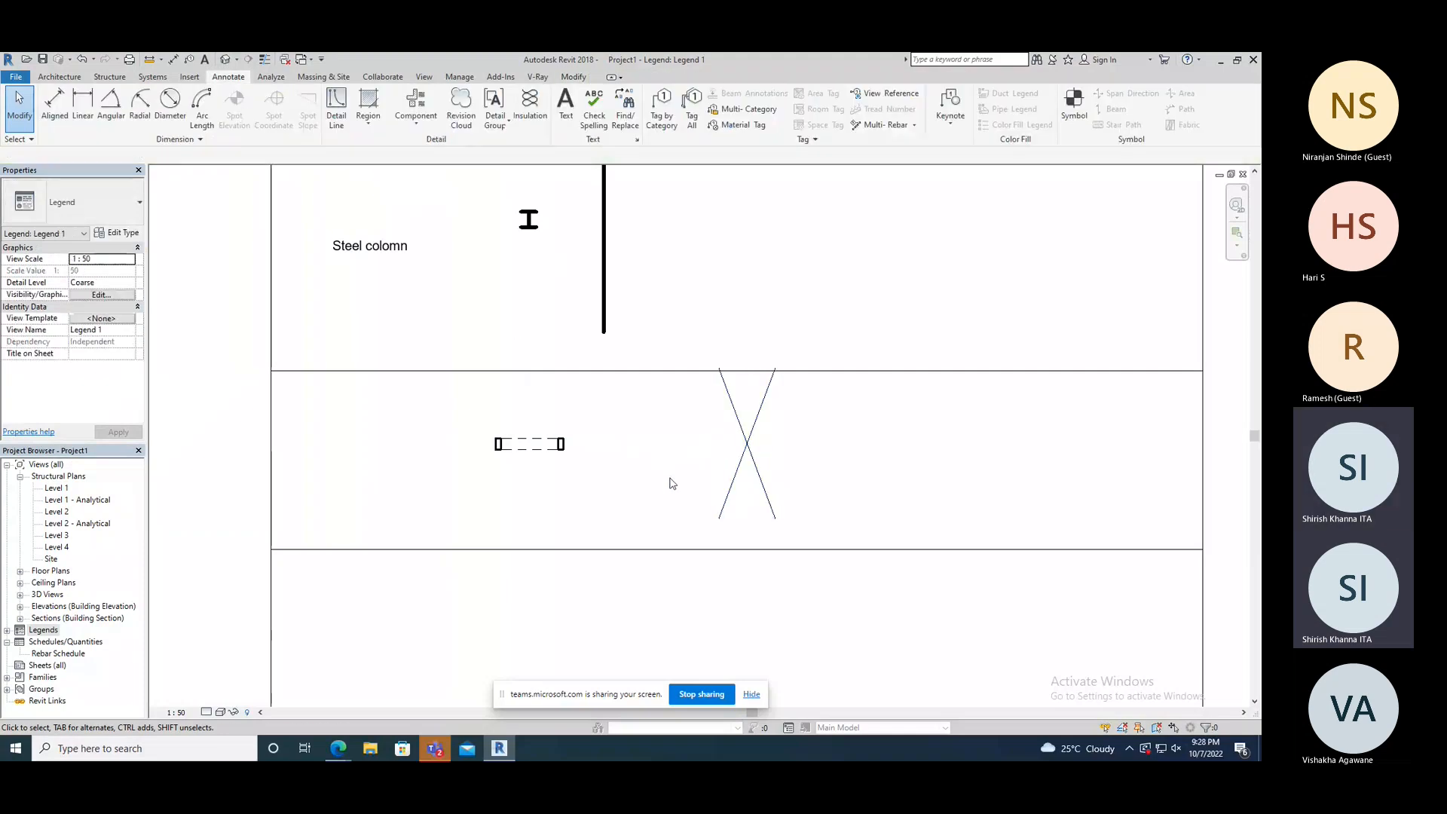
pyautogui.click(735, 477)
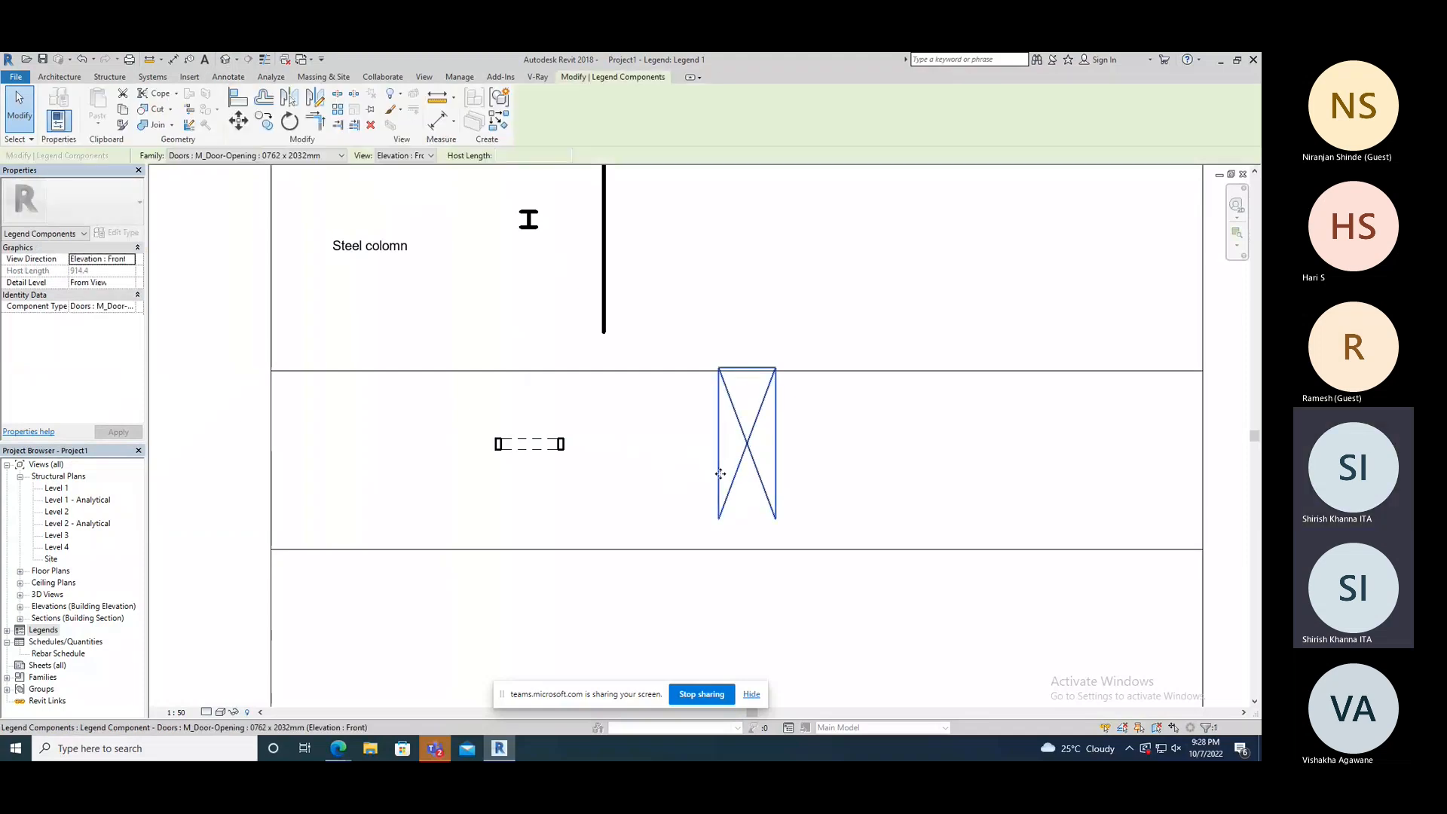
pyautogui.click(682, 500)
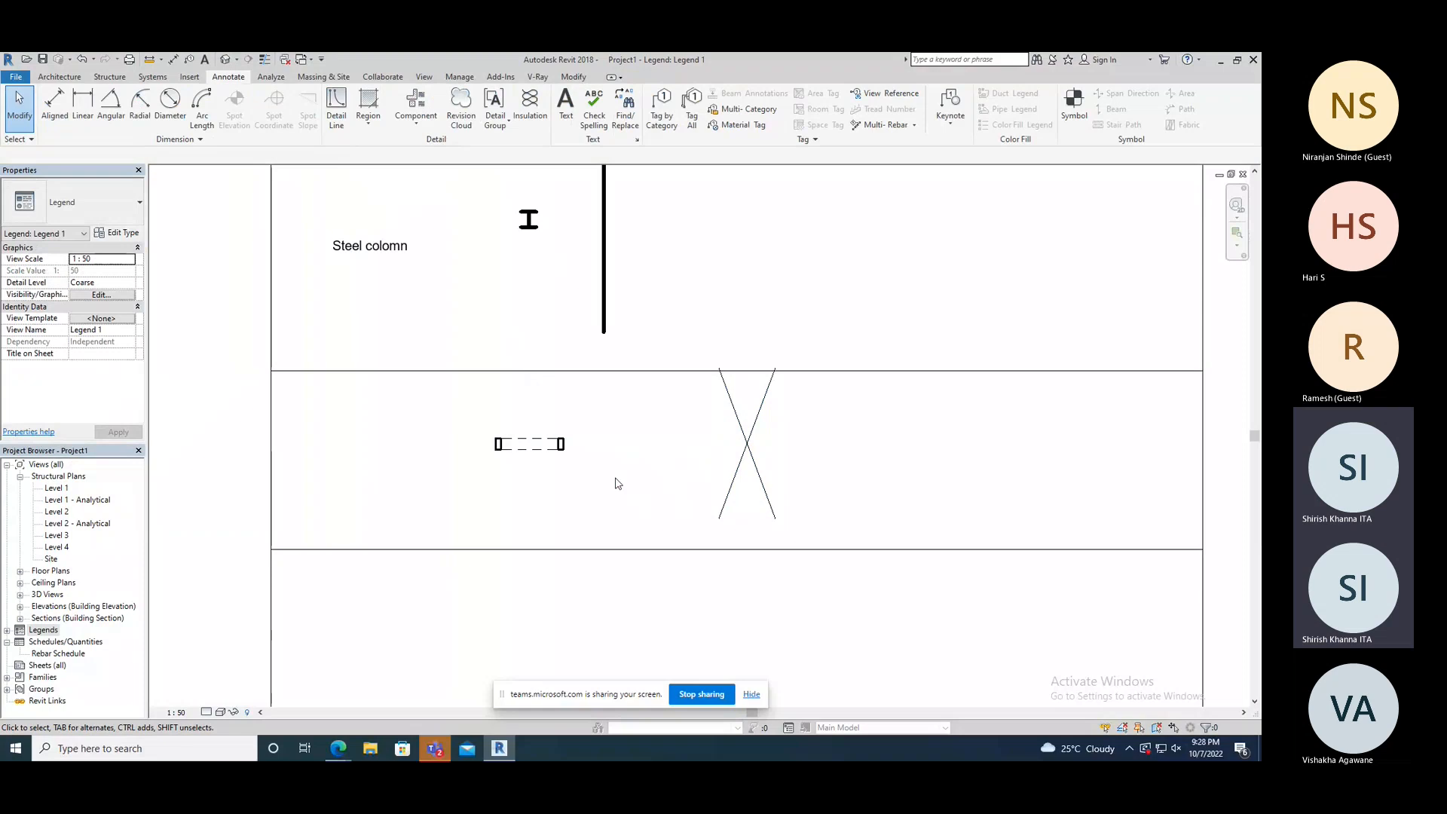
# - Delete both door-opening legend components from the table's middle row
pyautogui.scroll(-2, 659, 538)
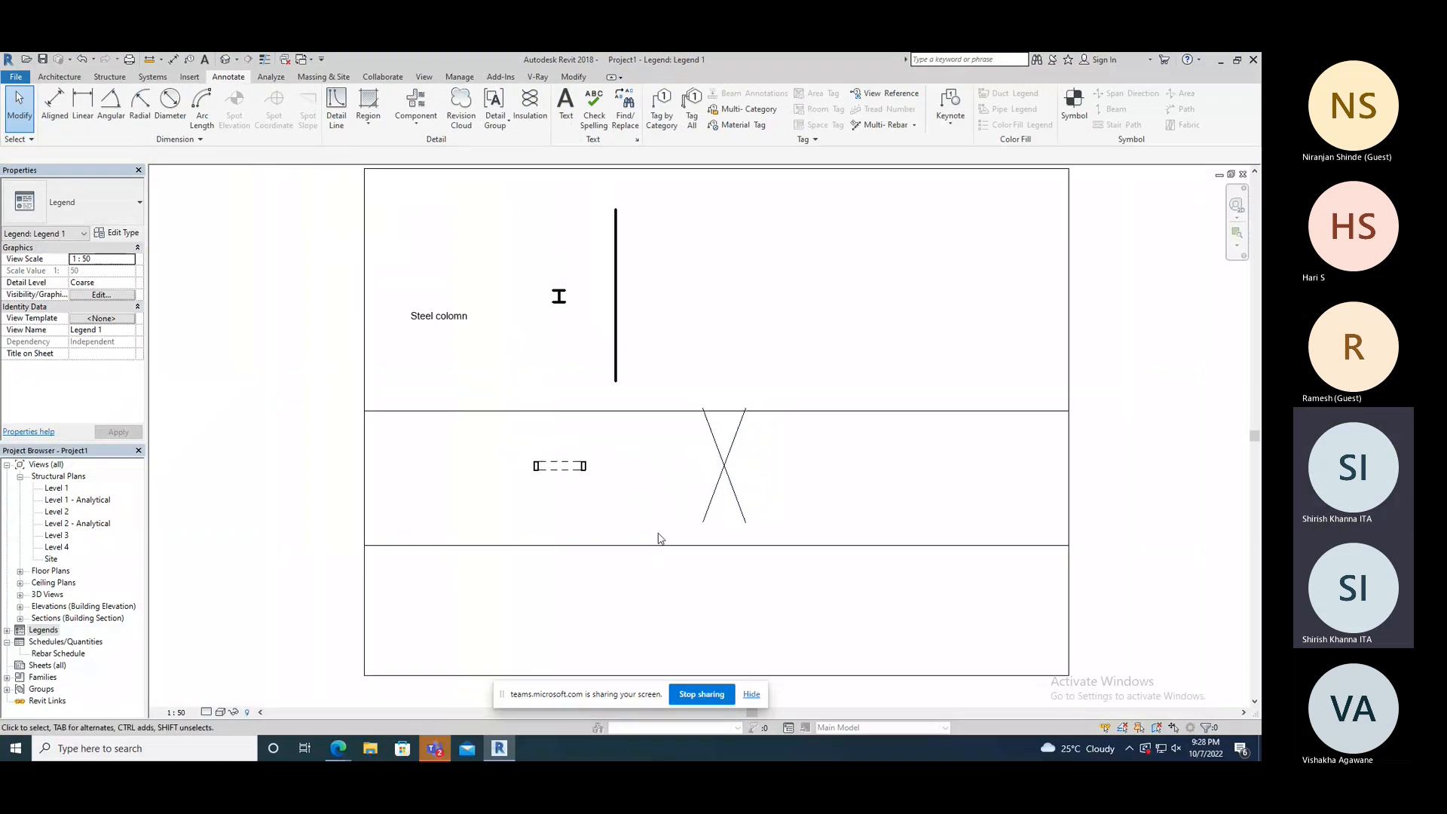
pyautogui.moveTo(792, 490); pyautogui.dragTo(483, 452)
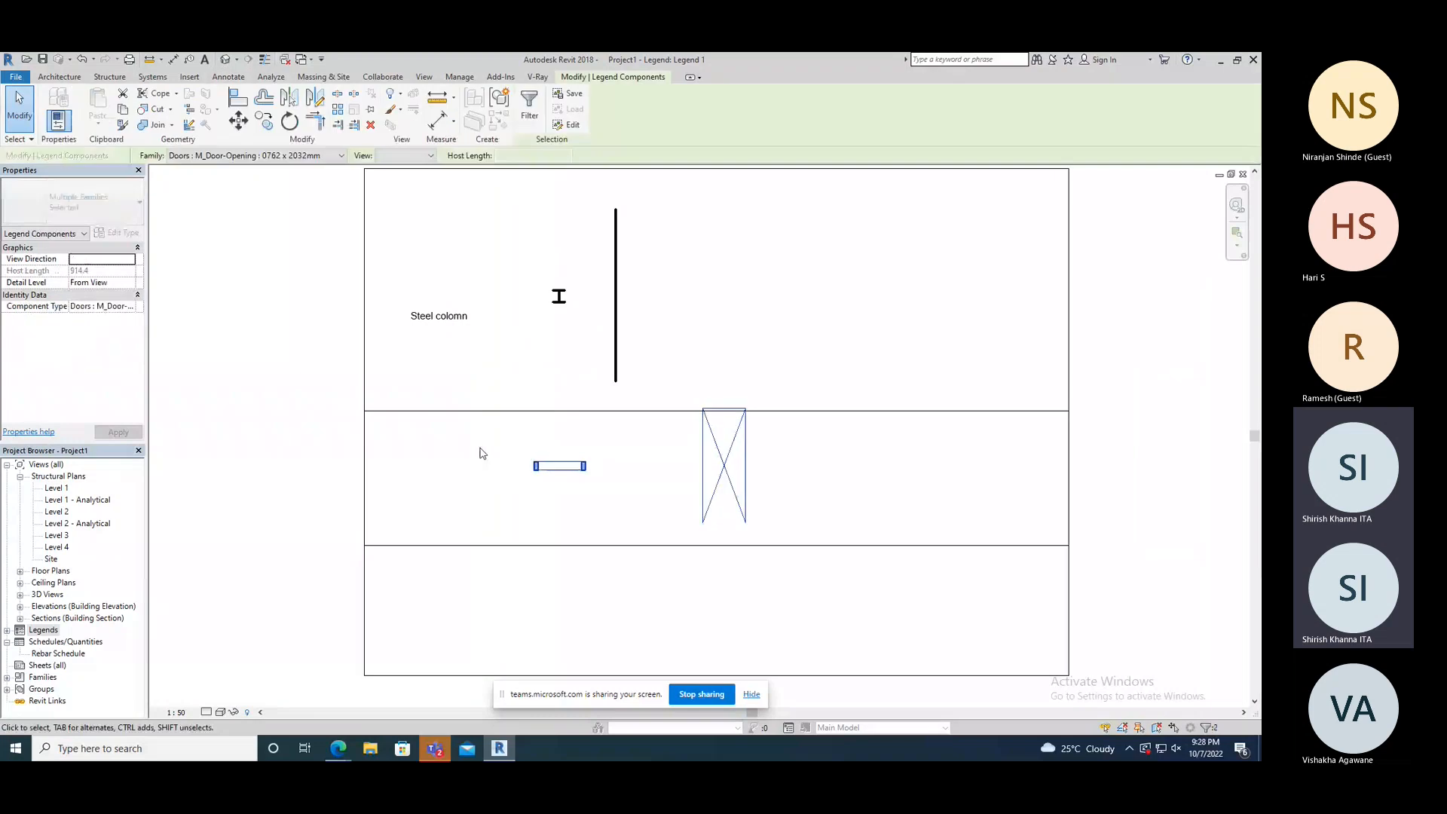
pyautogui.press('Delete')
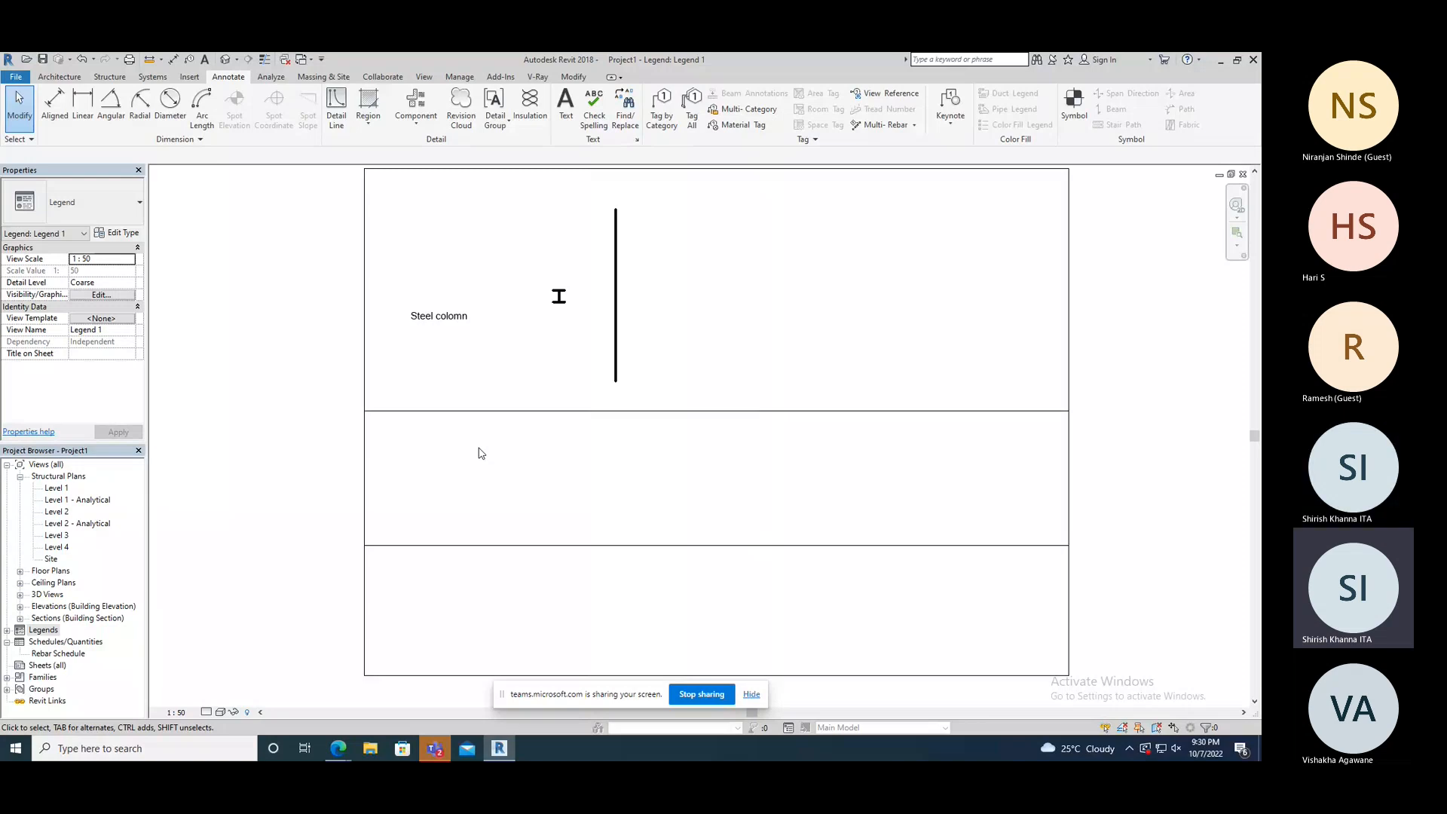
pyautogui.scroll(-1, 506, 485)
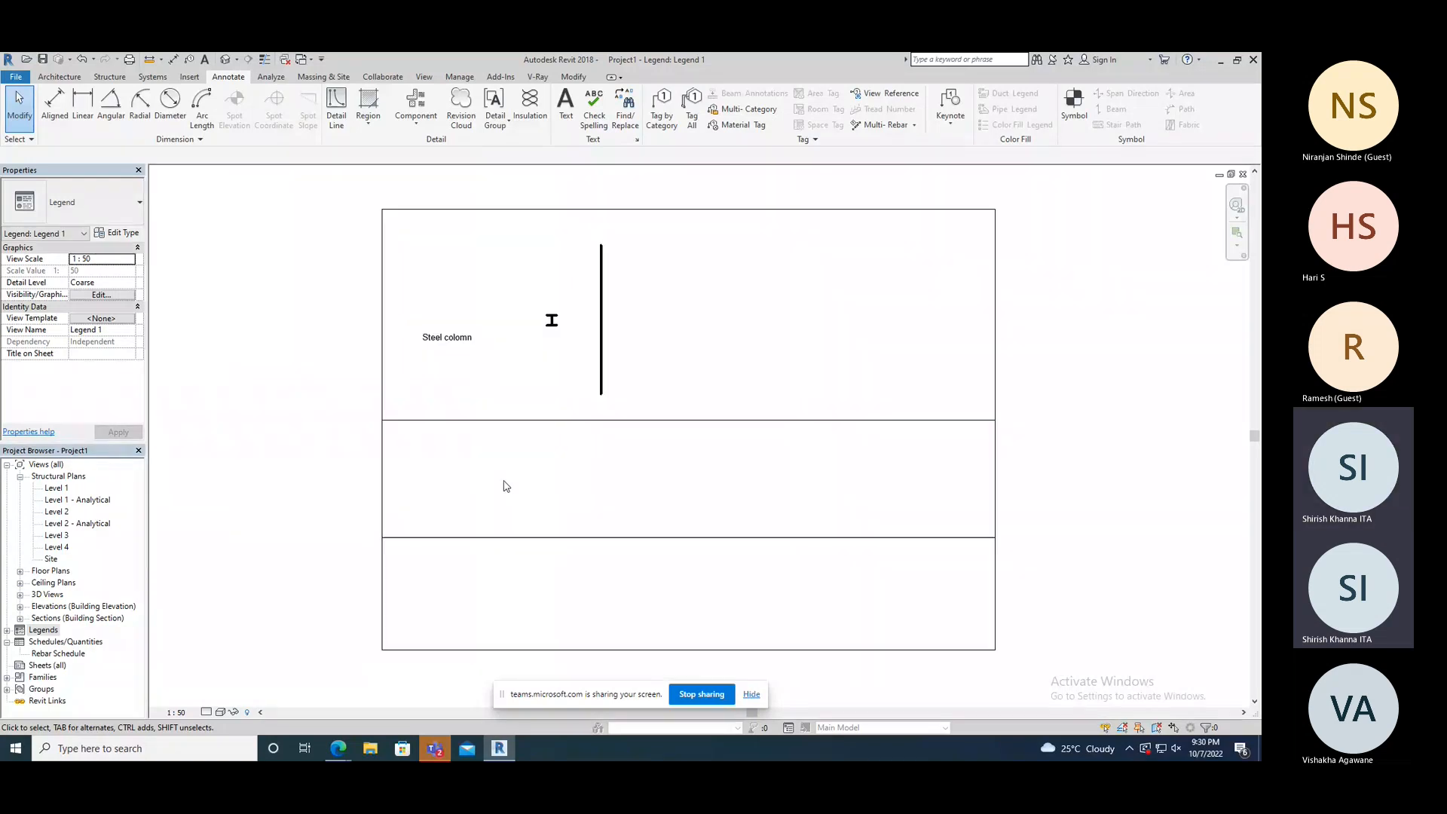
pyautogui.scroll(-1, 506, 485)
pyautogui.moveTo(495, 569); pyautogui.dragTo(330, 636)
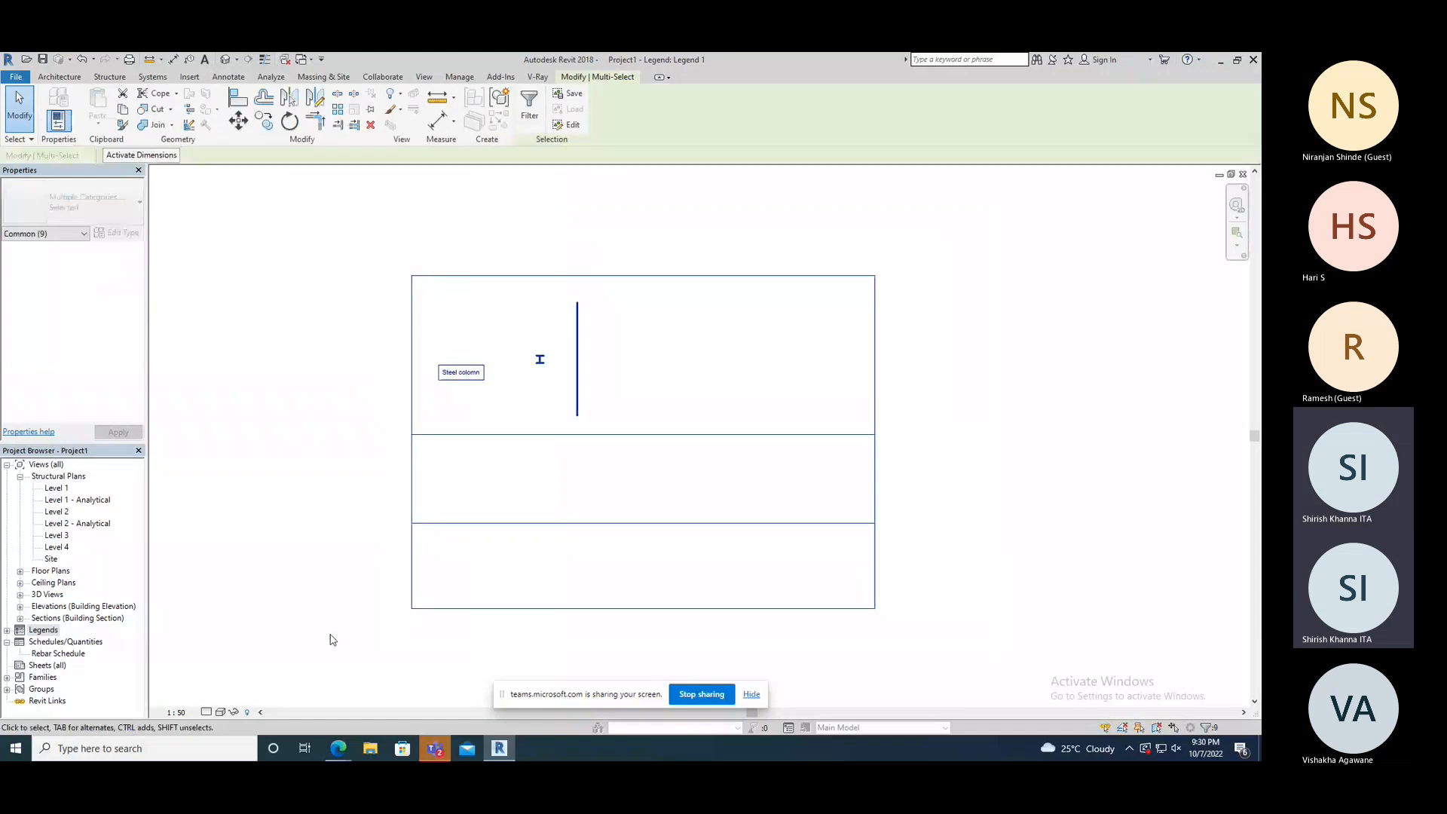
pyautogui.click(329, 639)
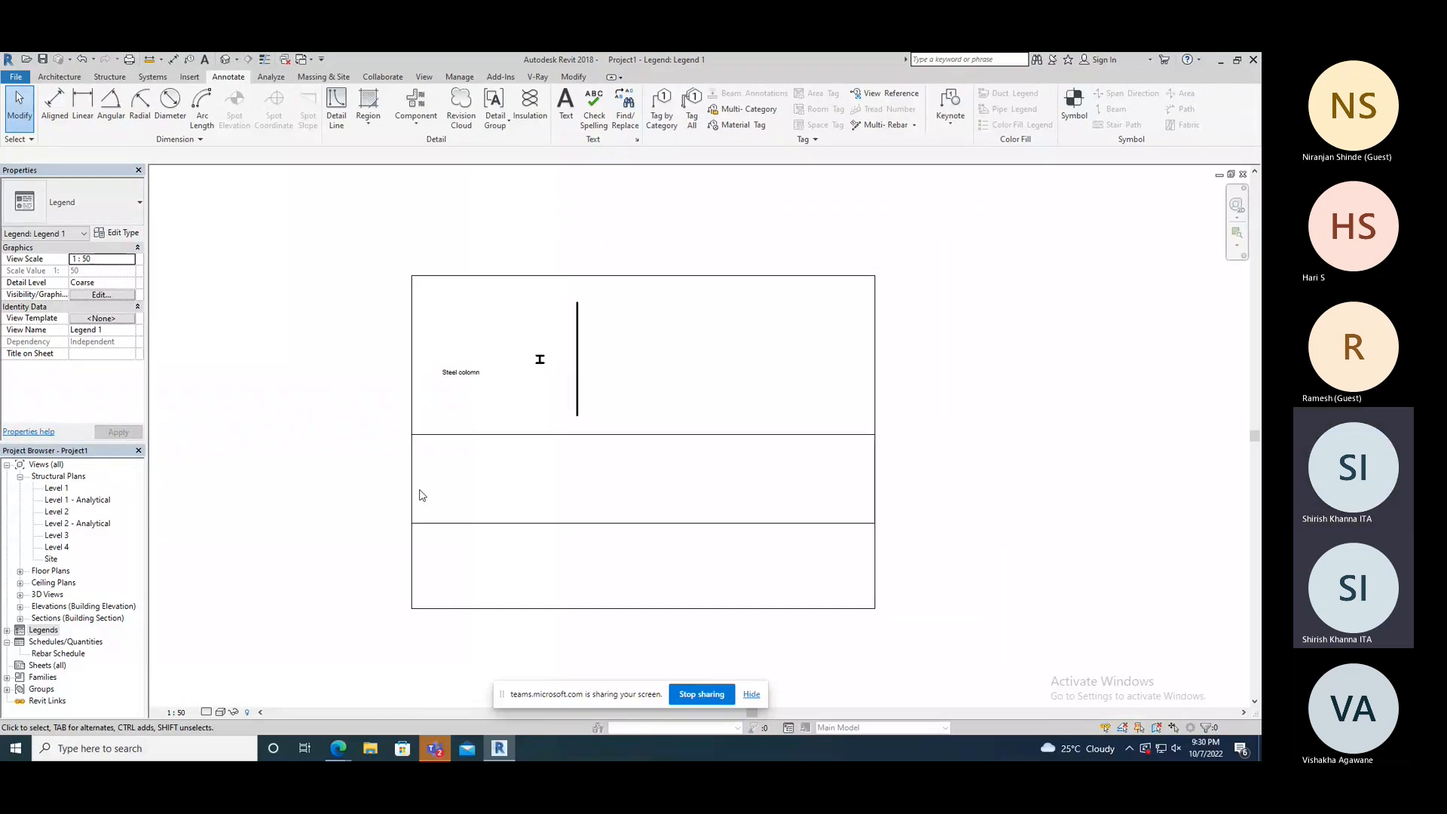
# - Create a new sheet with the A1 metric titleblock
pyautogui.scroll(-1, 361, 410)
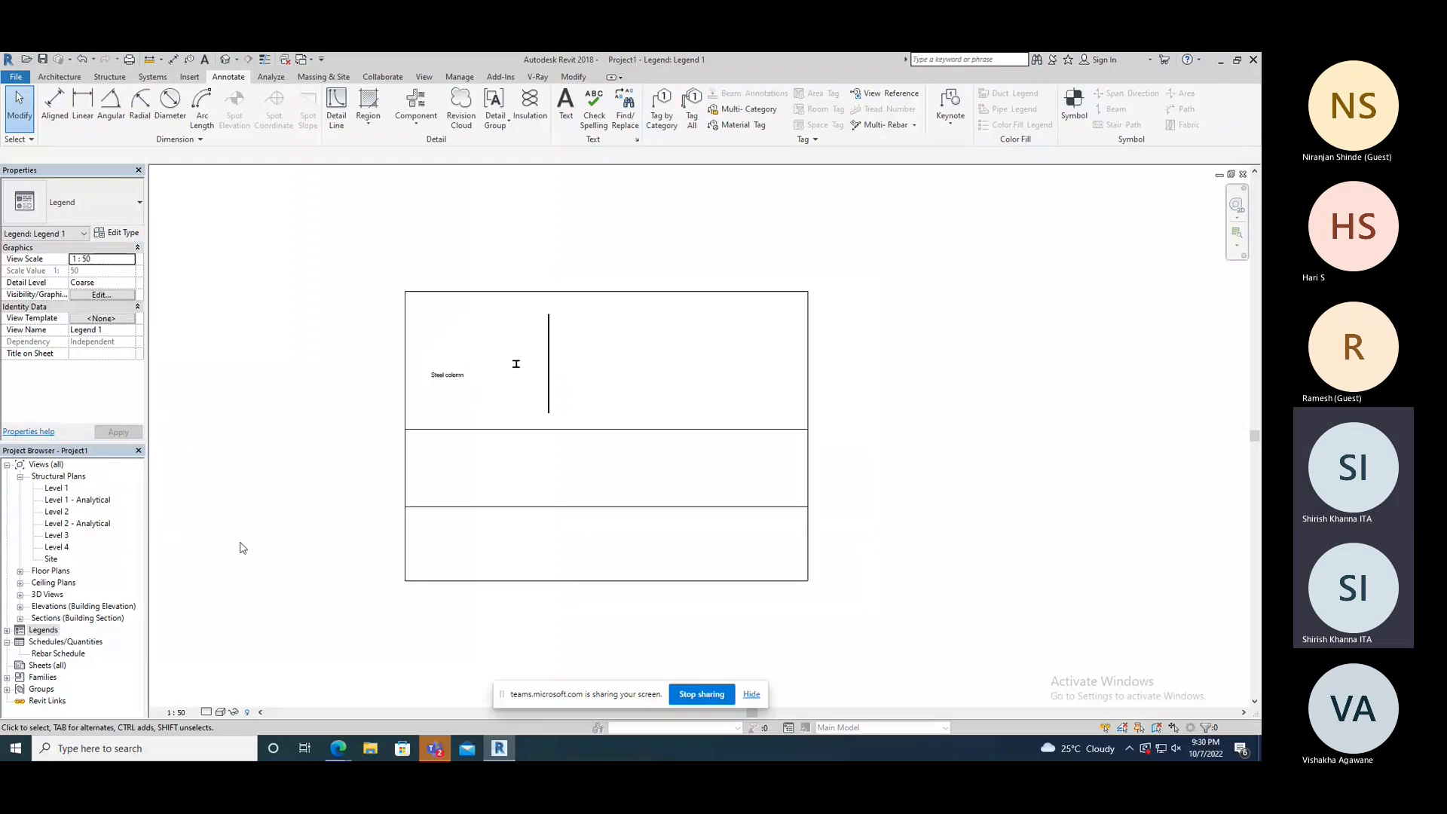
pyautogui.click(42, 665)
pyautogui.rightClick(47, 667)
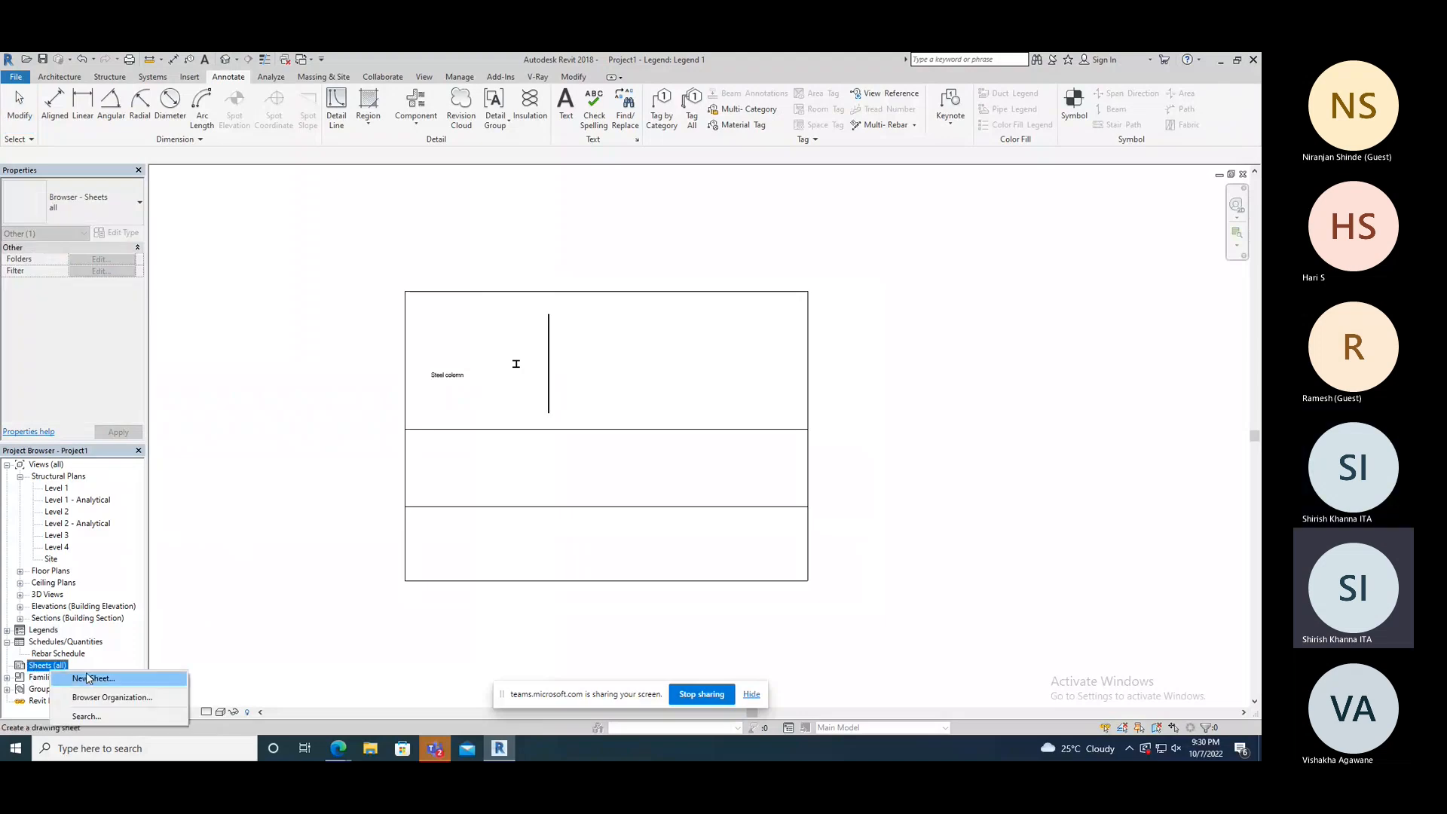
pyautogui.click(94, 678)
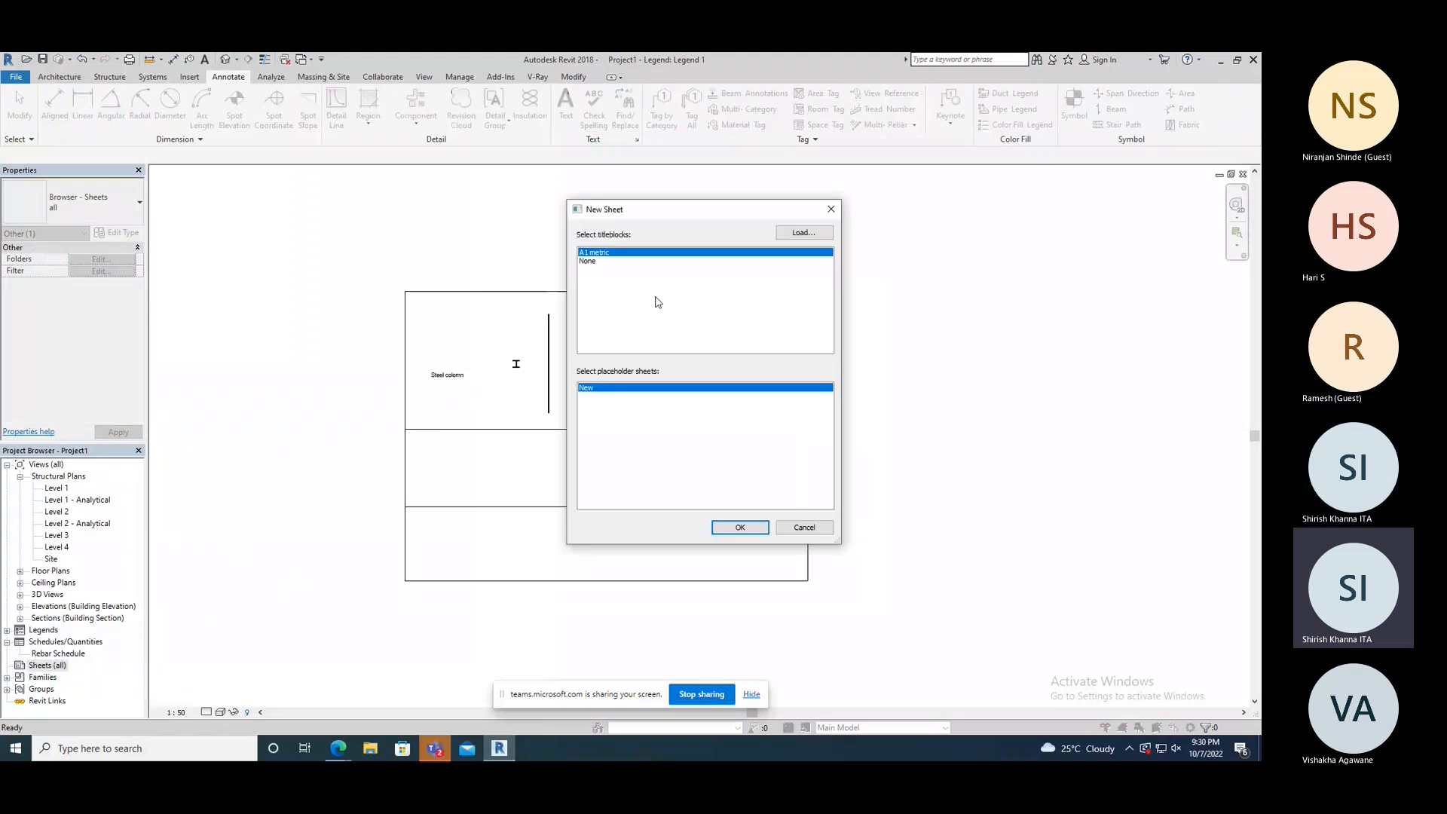
pyautogui.moveTo(683, 218); pyautogui.dragTo(596, 224)
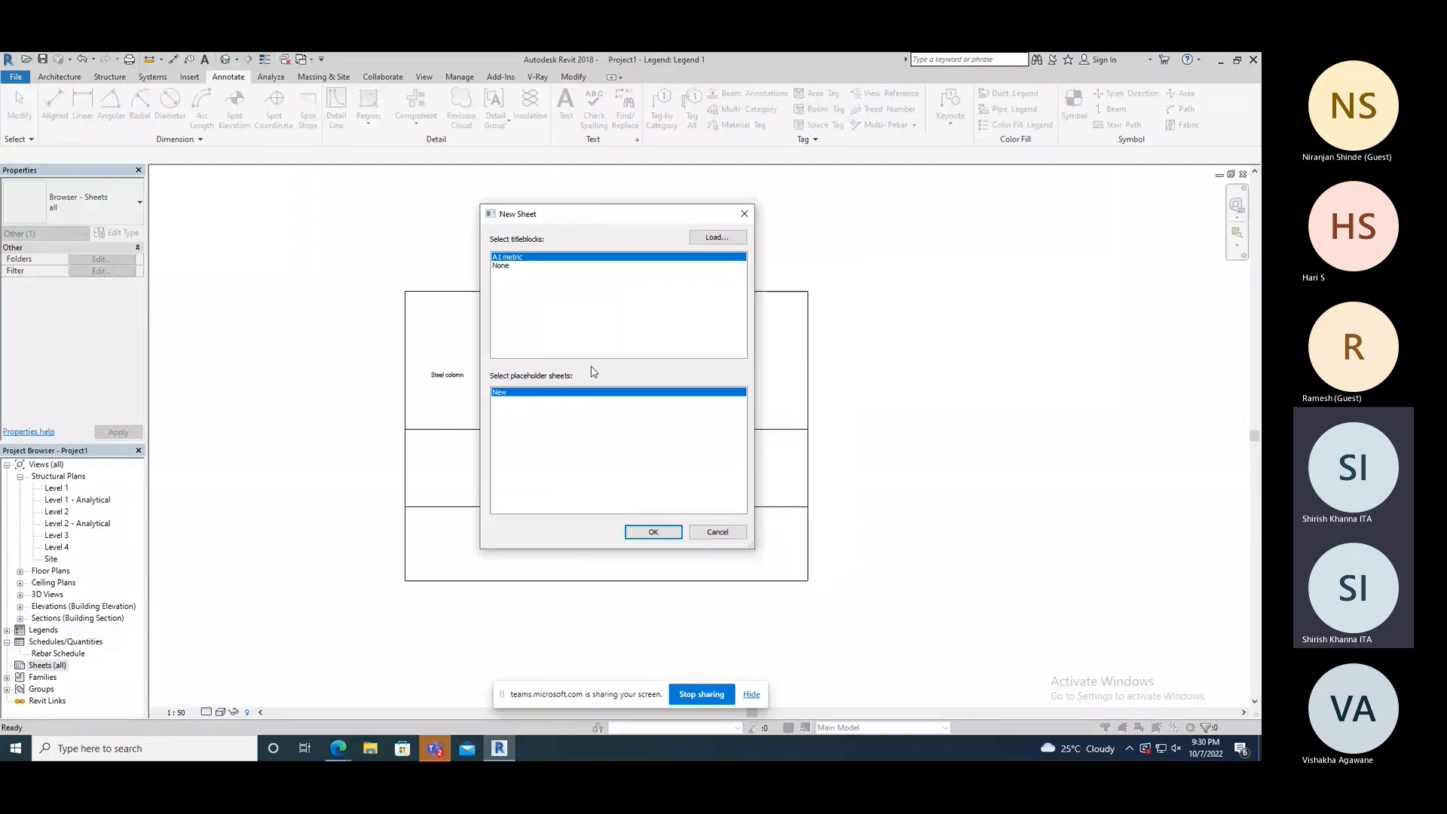
pyautogui.click(653, 532)
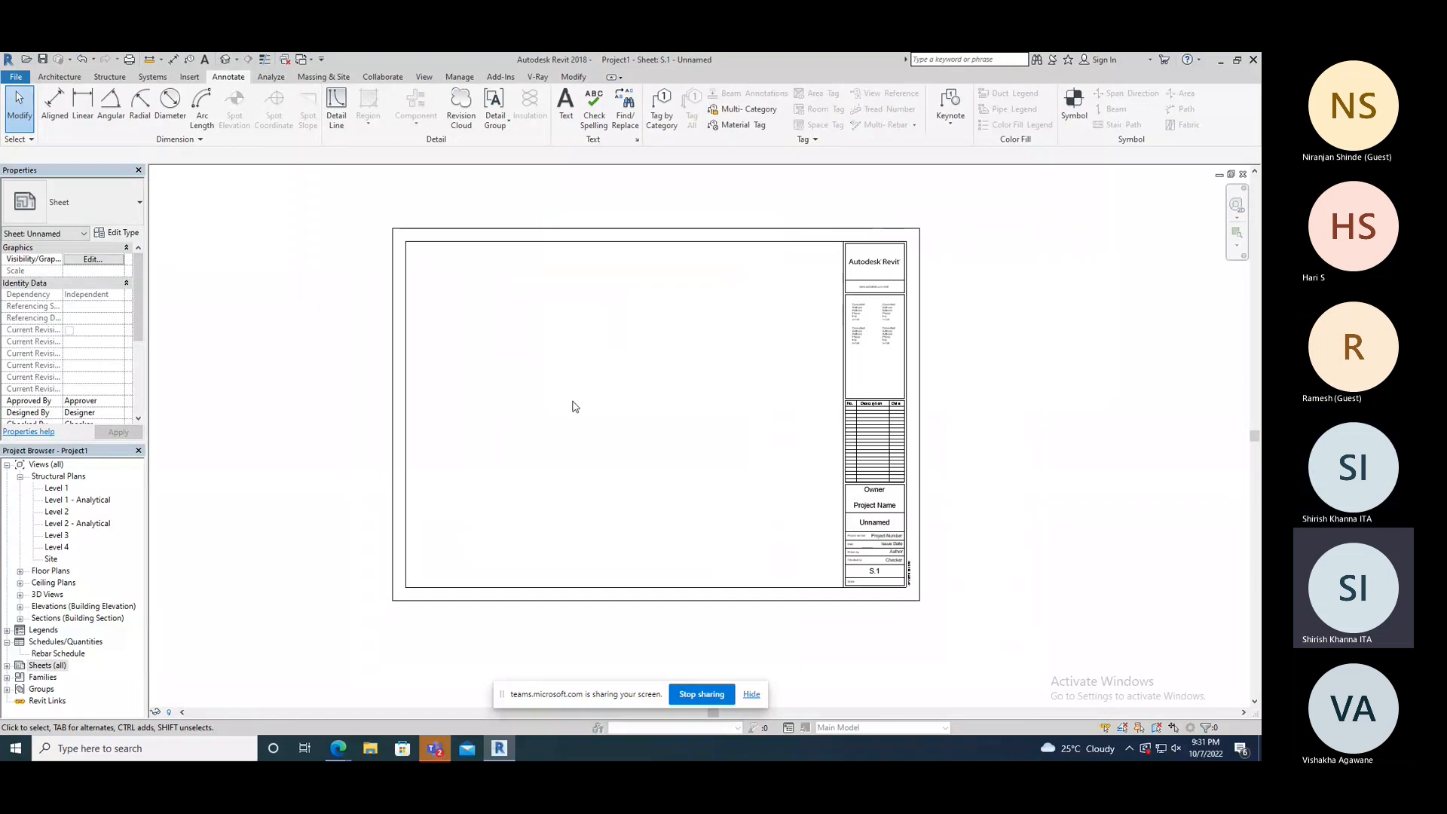
# - Place the Level 1 structural plan on the sheet, filling the drawing area beside the titleblock
pyautogui.moveTo(56, 488); pyautogui.dragTo(545, 363)
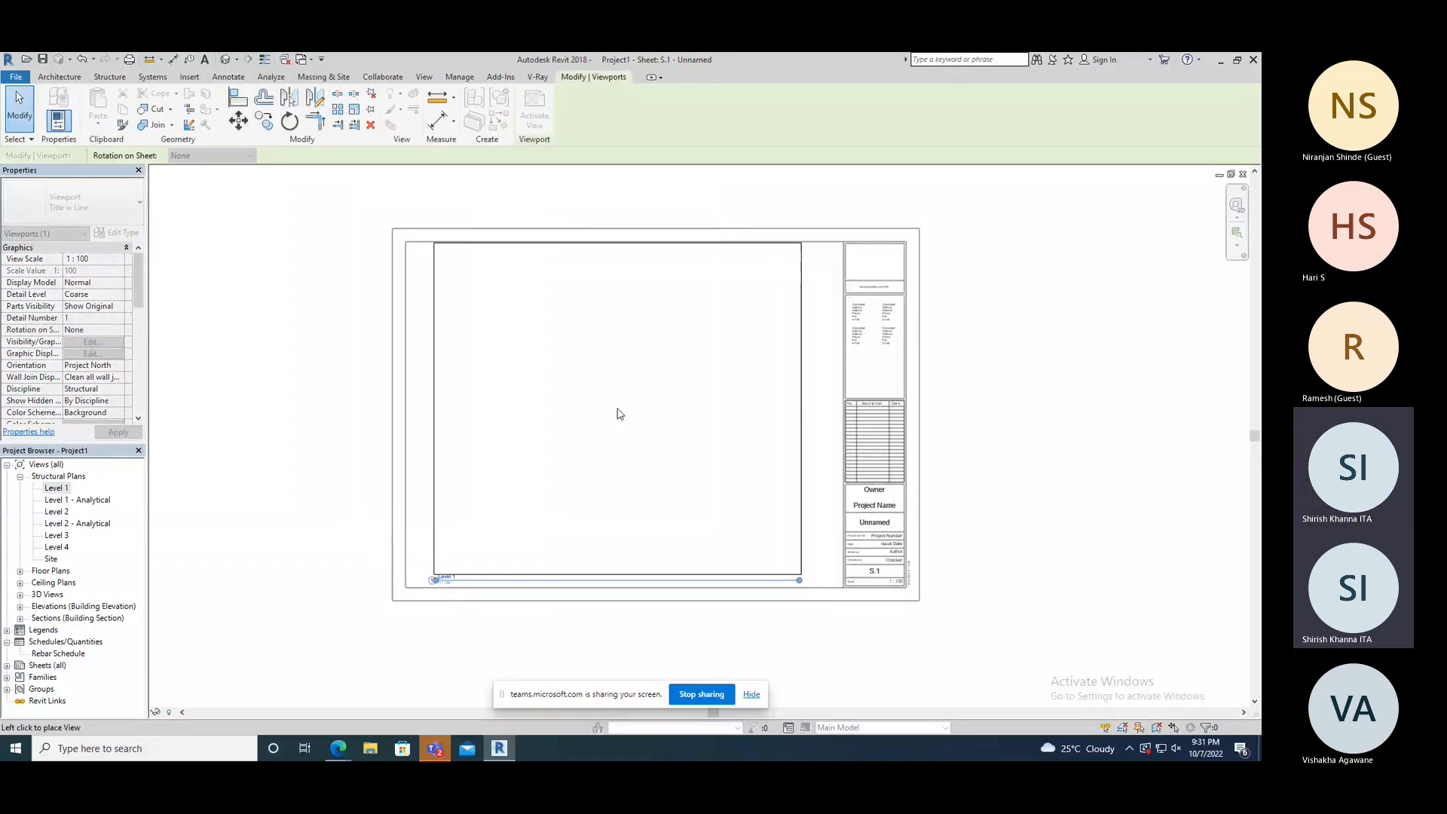
pyautogui.click(611, 412)
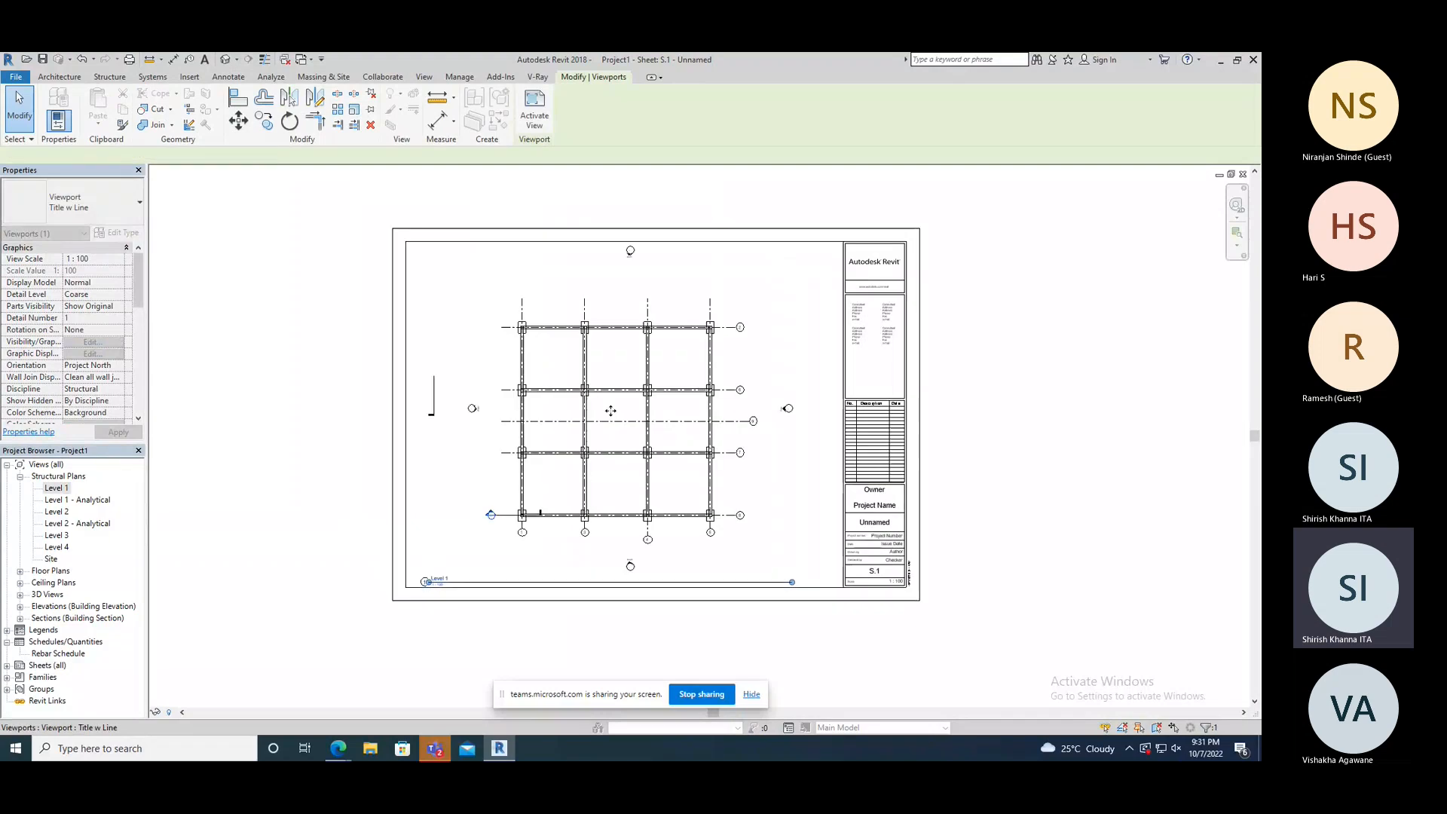
pyautogui.click(295, 450)
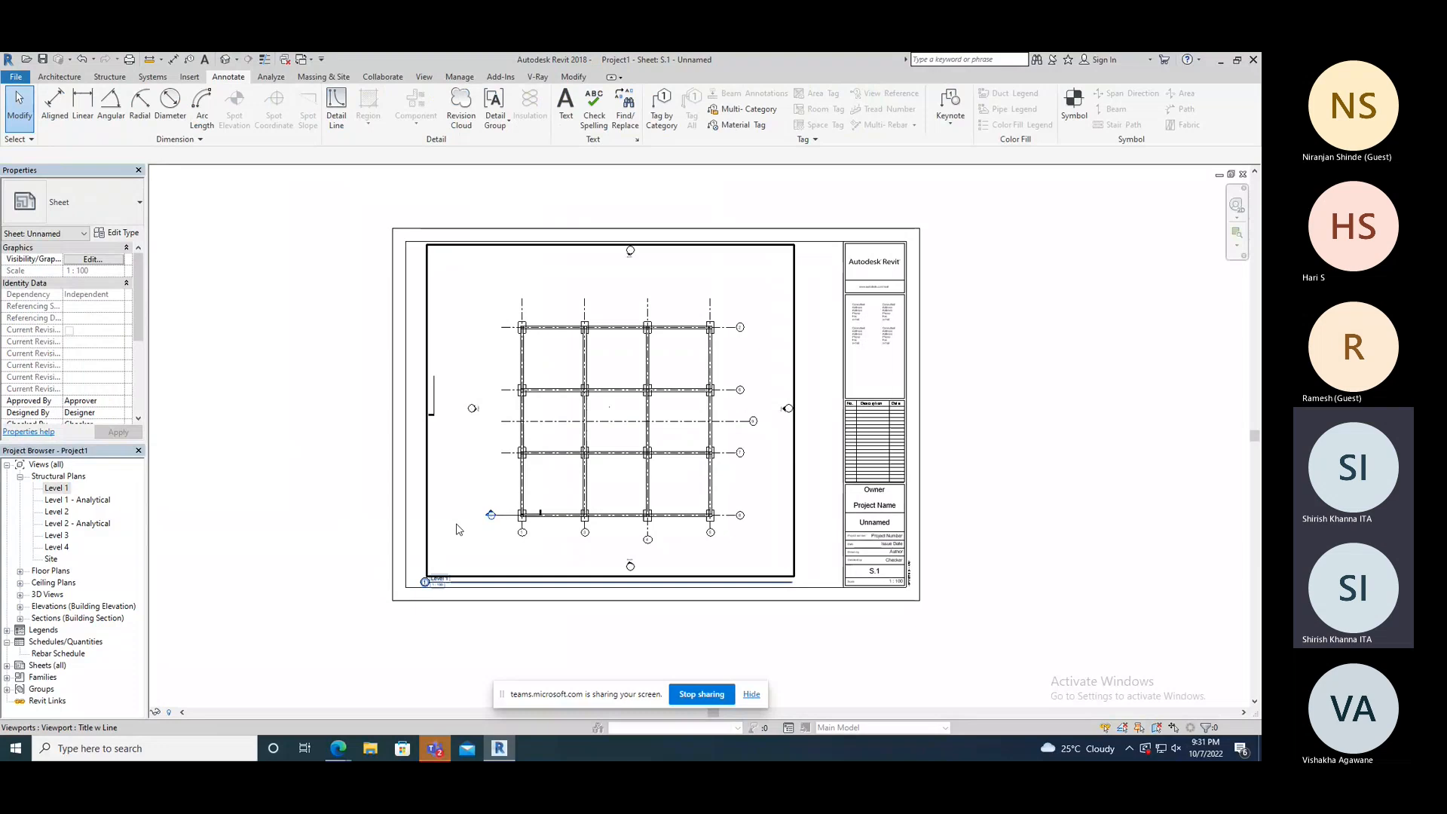
# - Try a view scale of 1 : 1000 on the Level 1 viewport
pyautogui.click(504, 555)
pyautogui.scroll(5, 445, 591)
pyautogui.scroll(2, 448, 590)
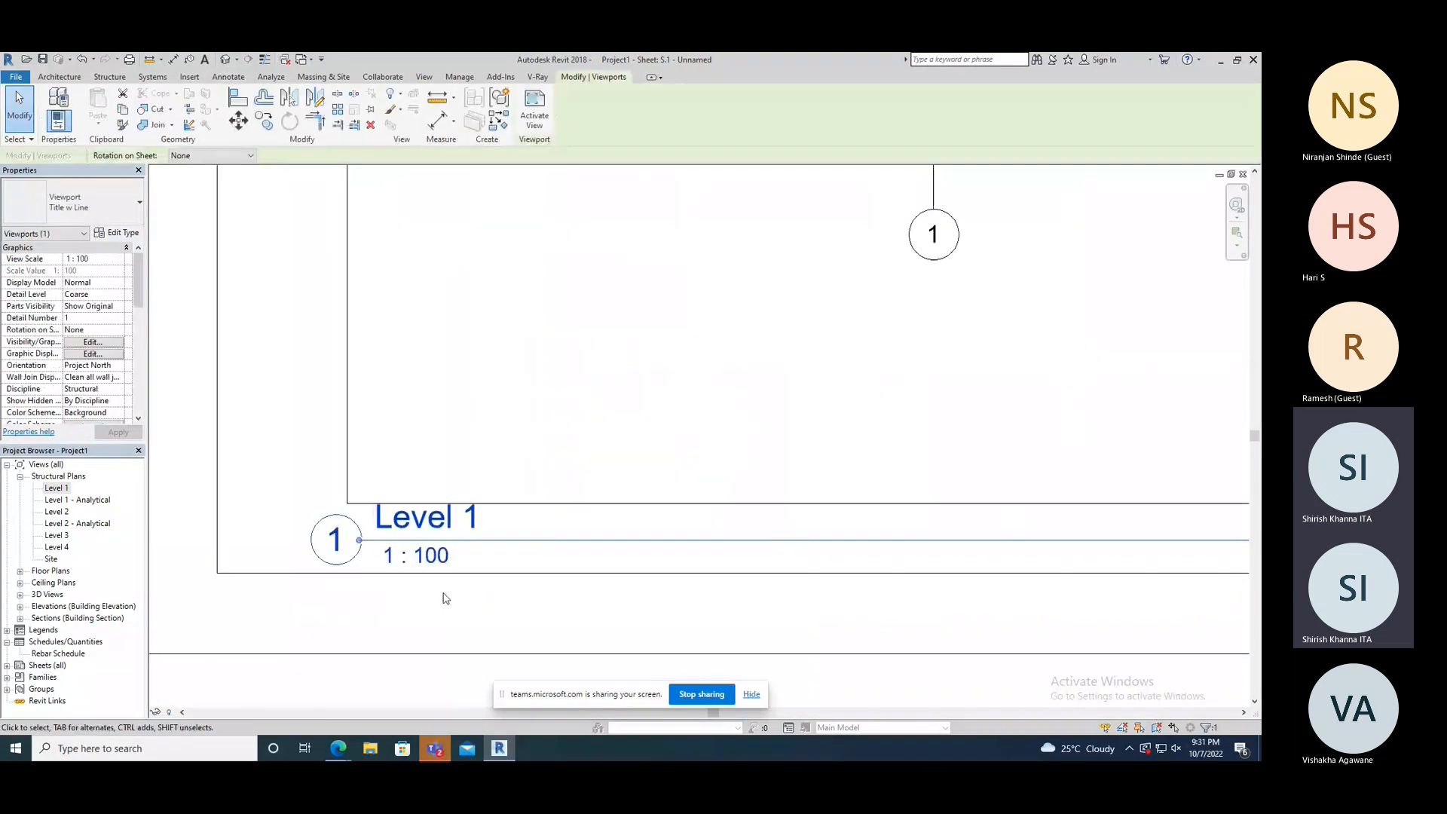
pyautogui.scroll(-2, 449, 593)
pyautogui.scroll(-2, 454, 593)
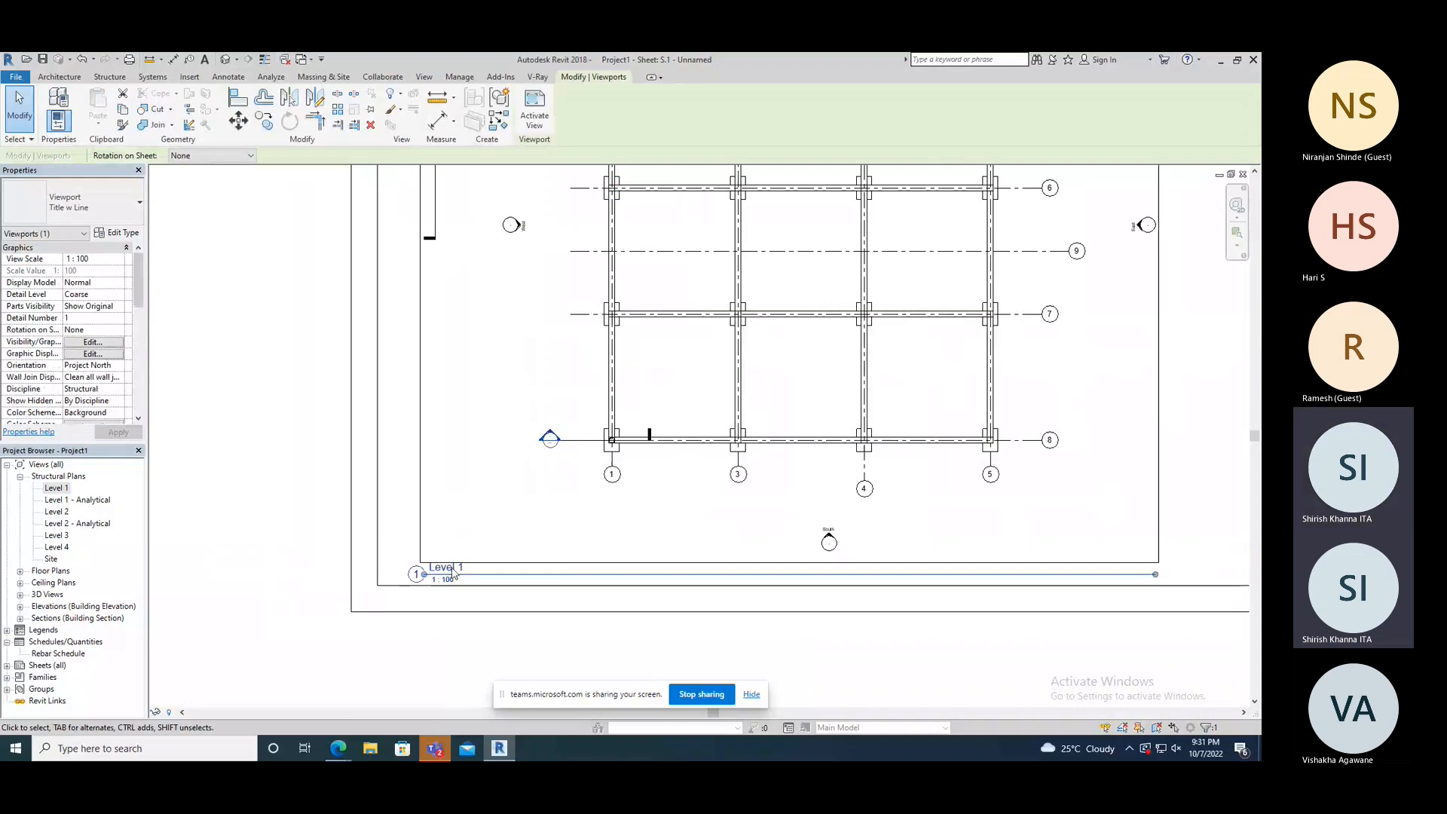
pyautogui.scroll(-1, 453, 575)
pyautogui.click(118, 259)
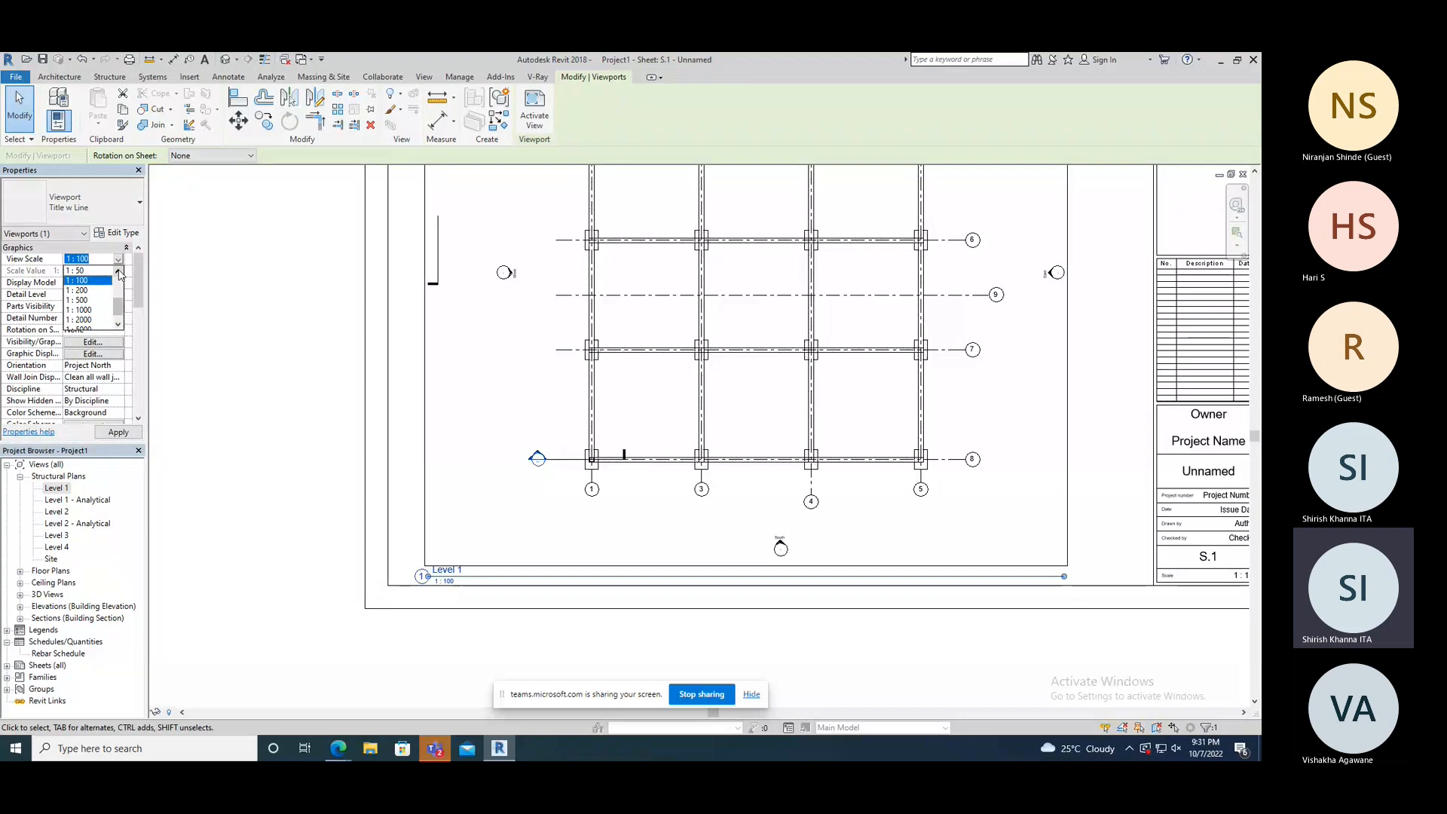
pyautogui.click(82, 310)
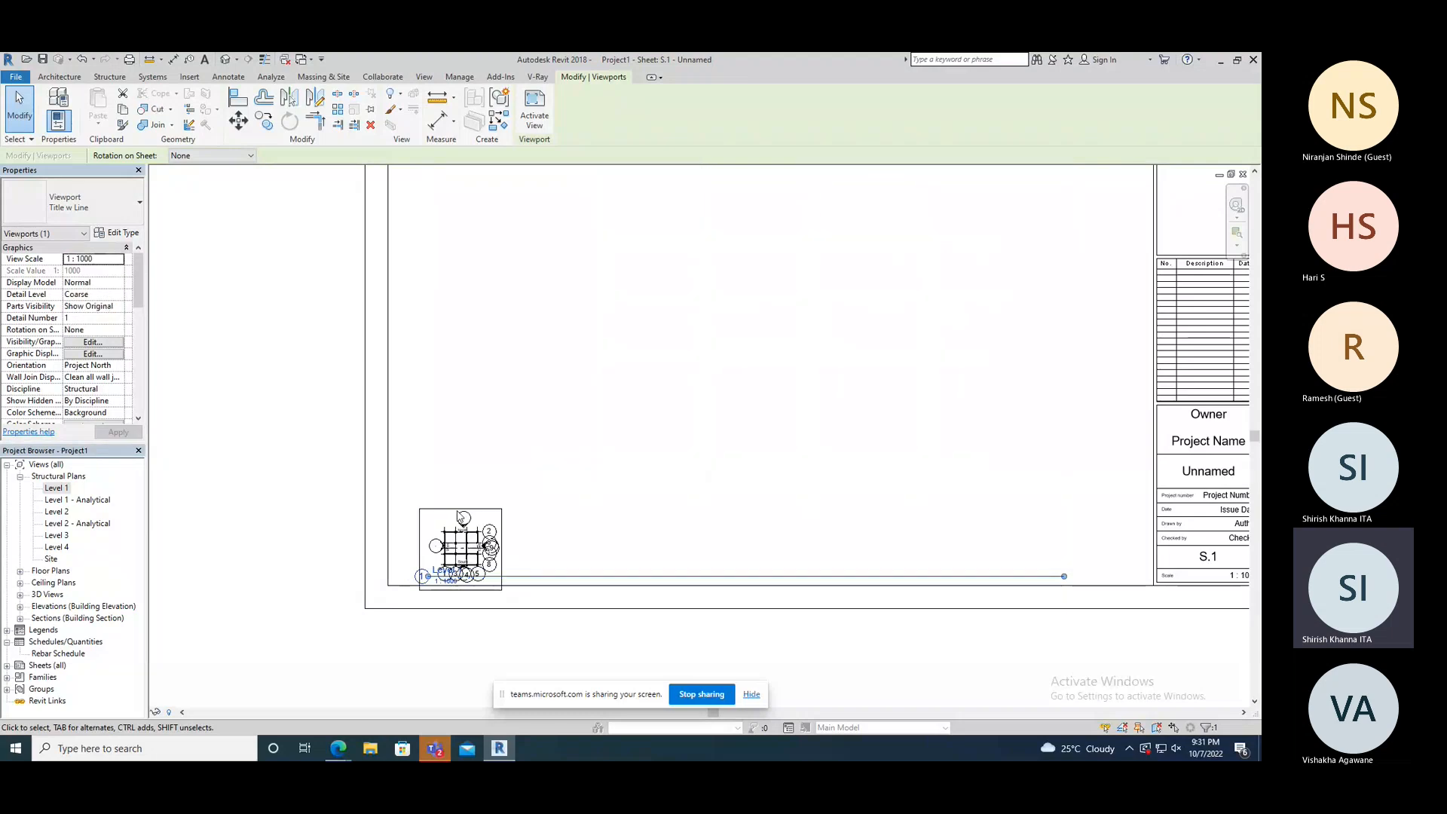
# - Set the Level 1 viewport's view scale to 1 : 500 and move it higher up along the sheet's left border
pyautogui.click(118, 263)
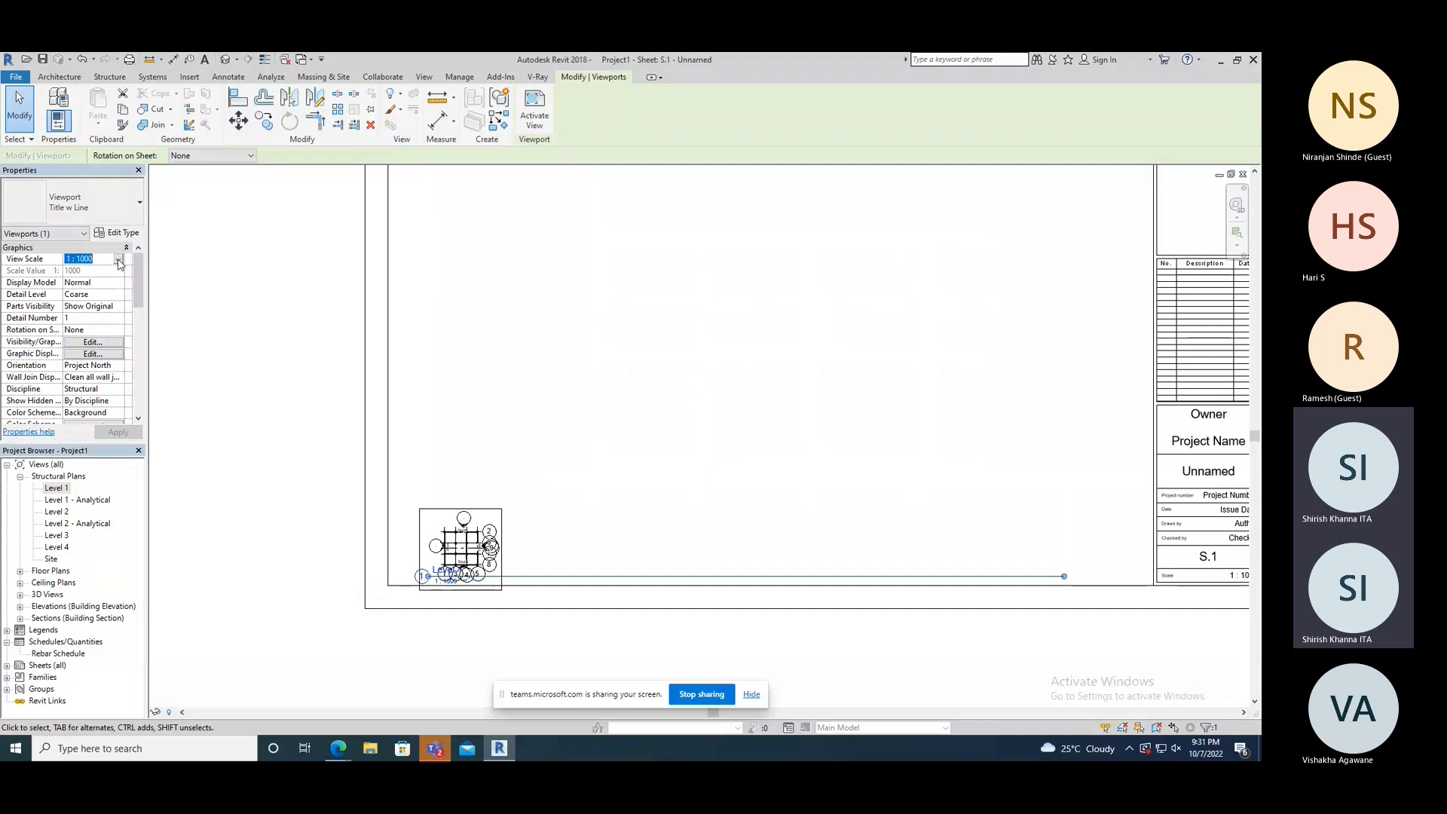
pyautogui.click(119, 263)
pyautogui.click(86, 304)
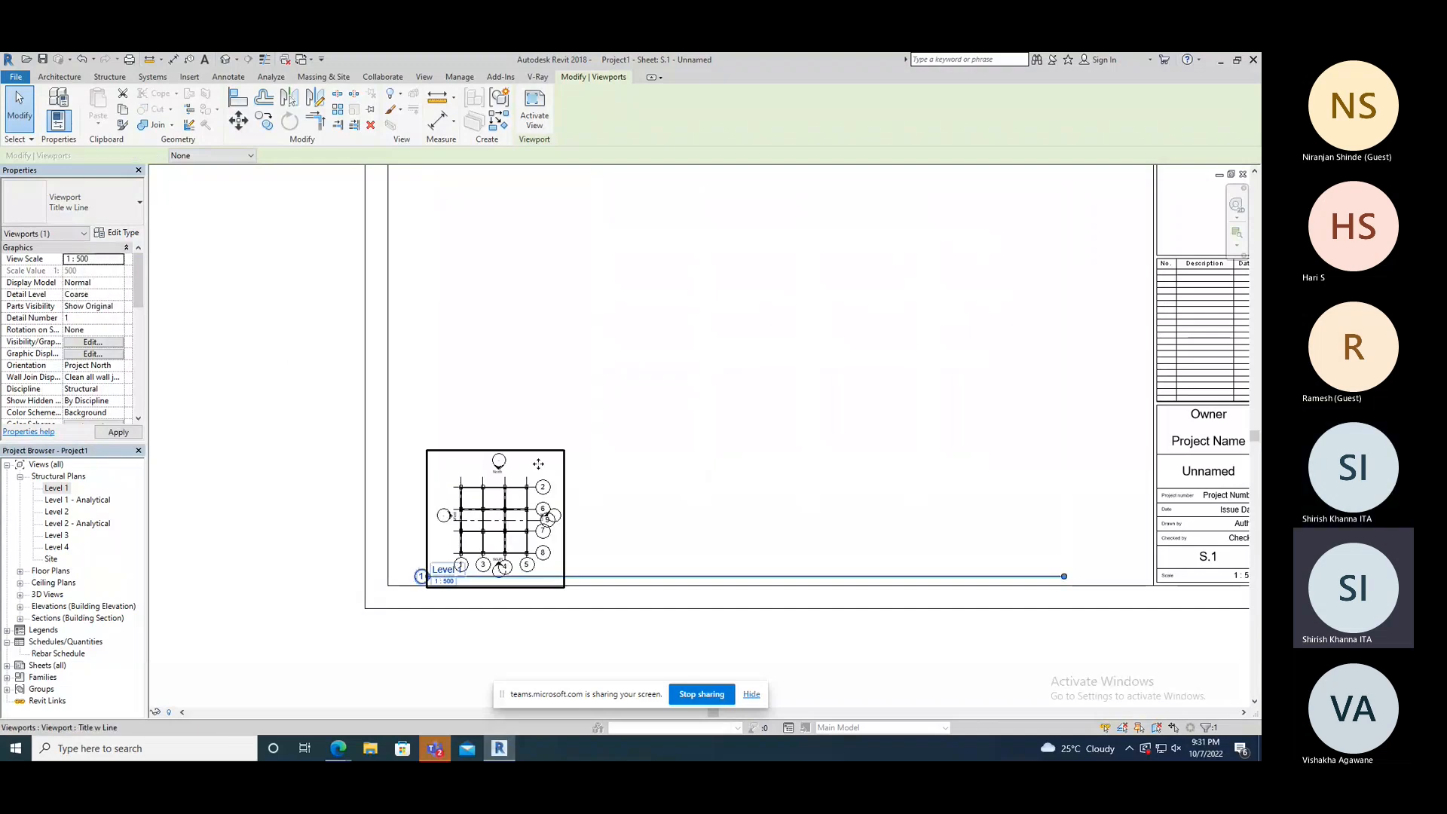
pyautogui.moveTo(495, 538); pyautogui.dragTo(491, 249)
pyautogui.click(556, 374)
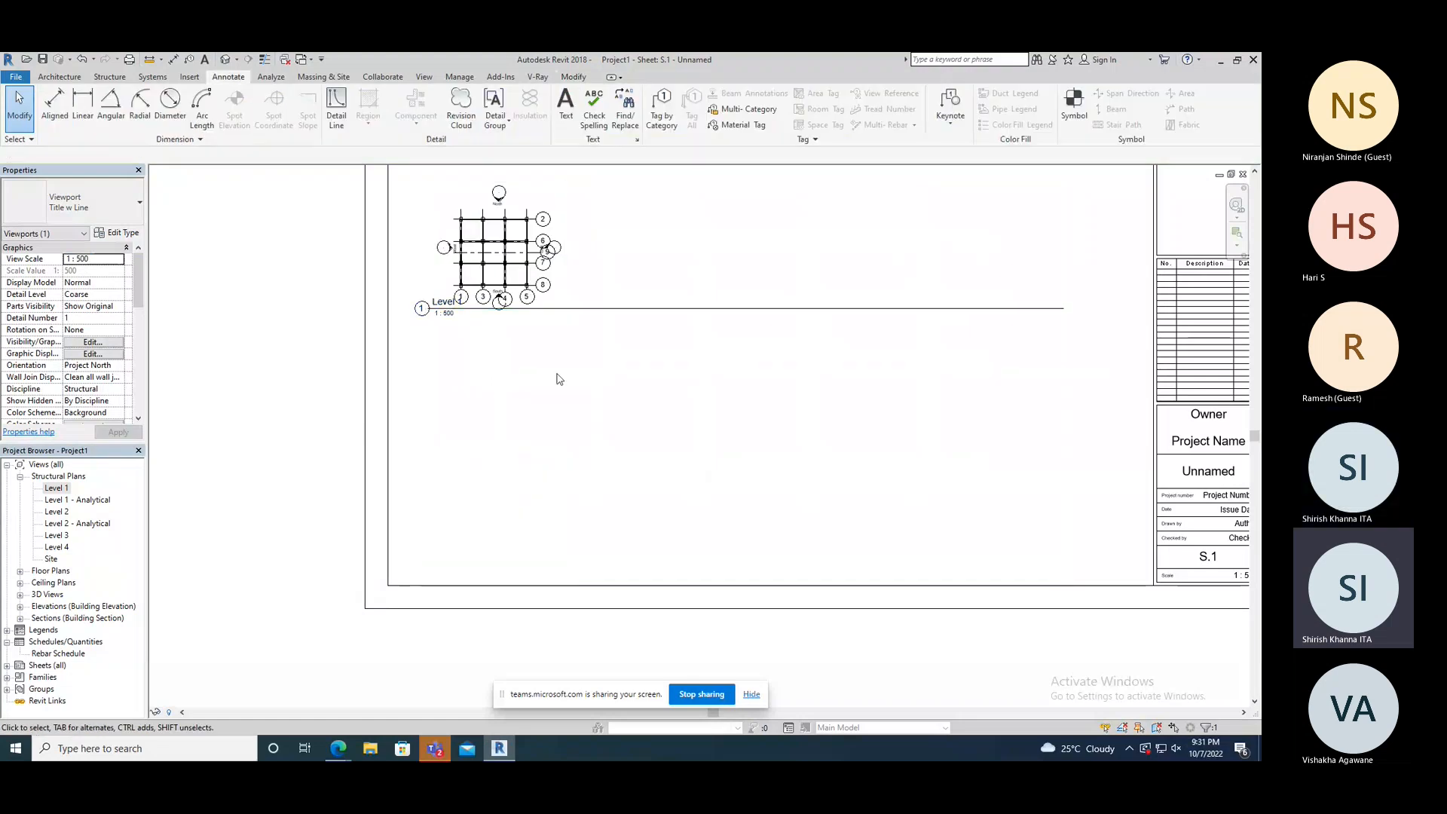
# - Shorten the Level 1 viewport's title line to roughly the width of the plan
pyautogui.click(650, 309)
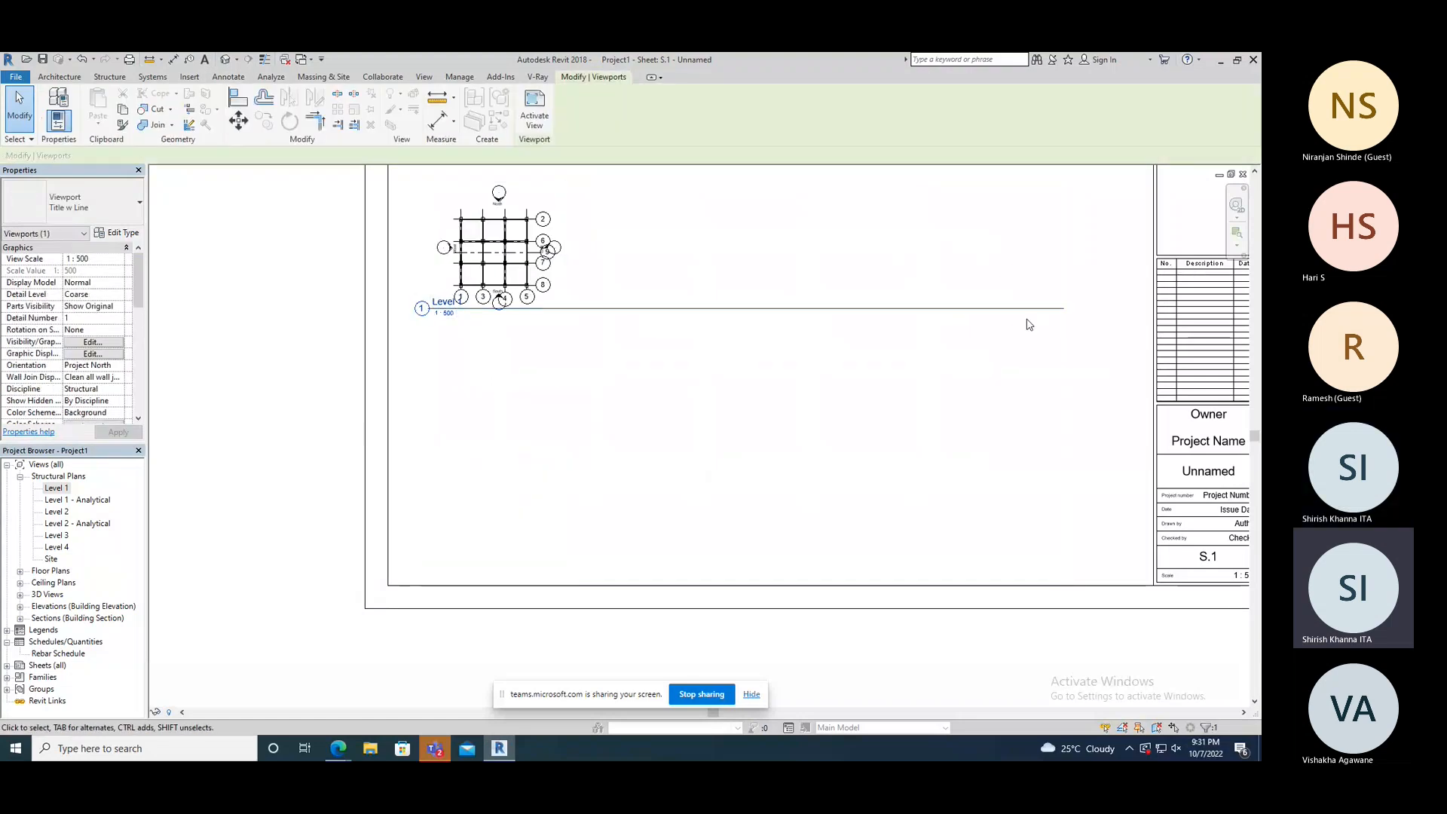
pyautogui.click(1083, 307)
pyautogui.click(1064, 308)
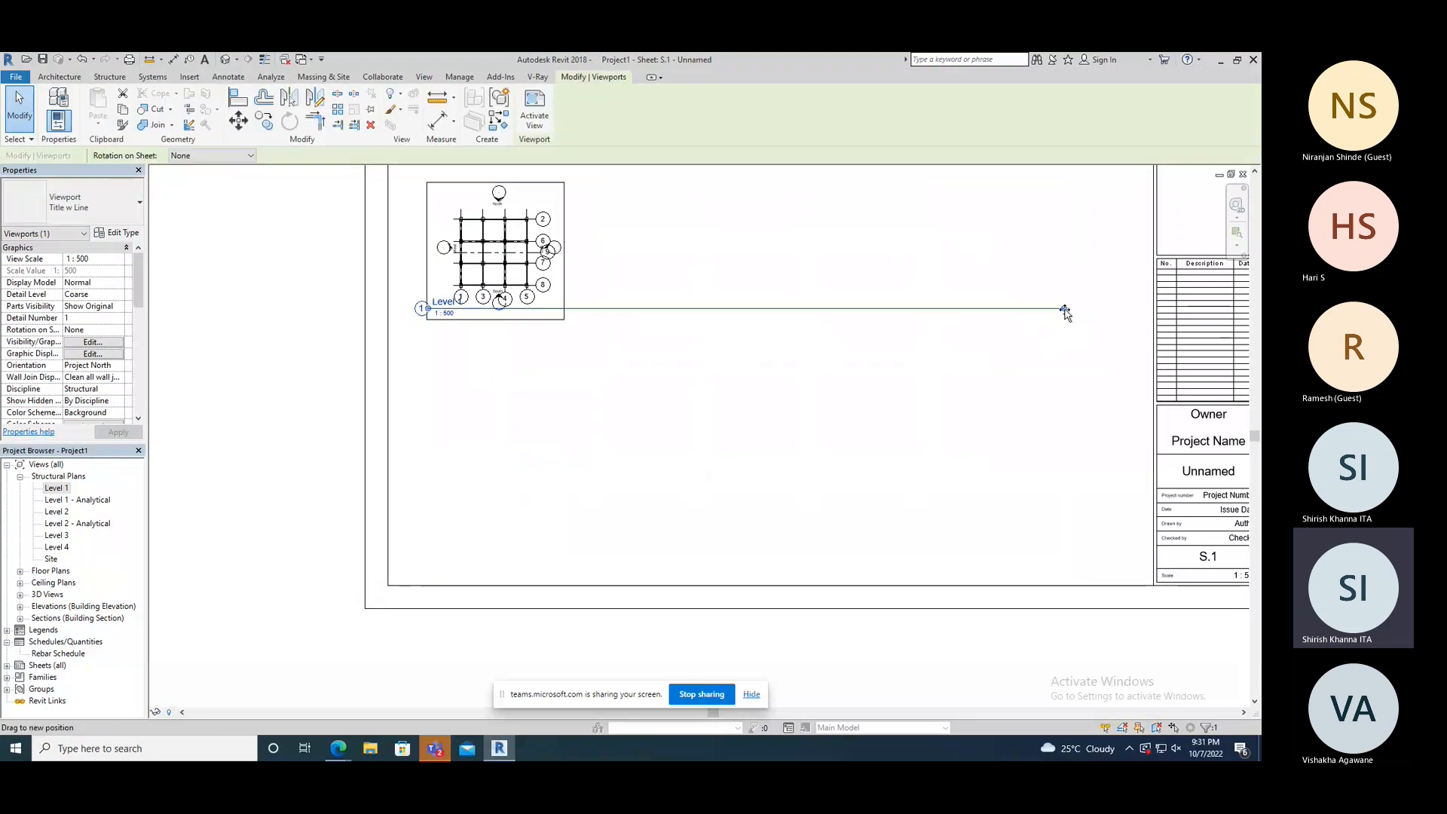
pyautogui.moveTo(1064, 308); pyautogui.dragTo(556, 310)
pyautogui.click(527, 414)
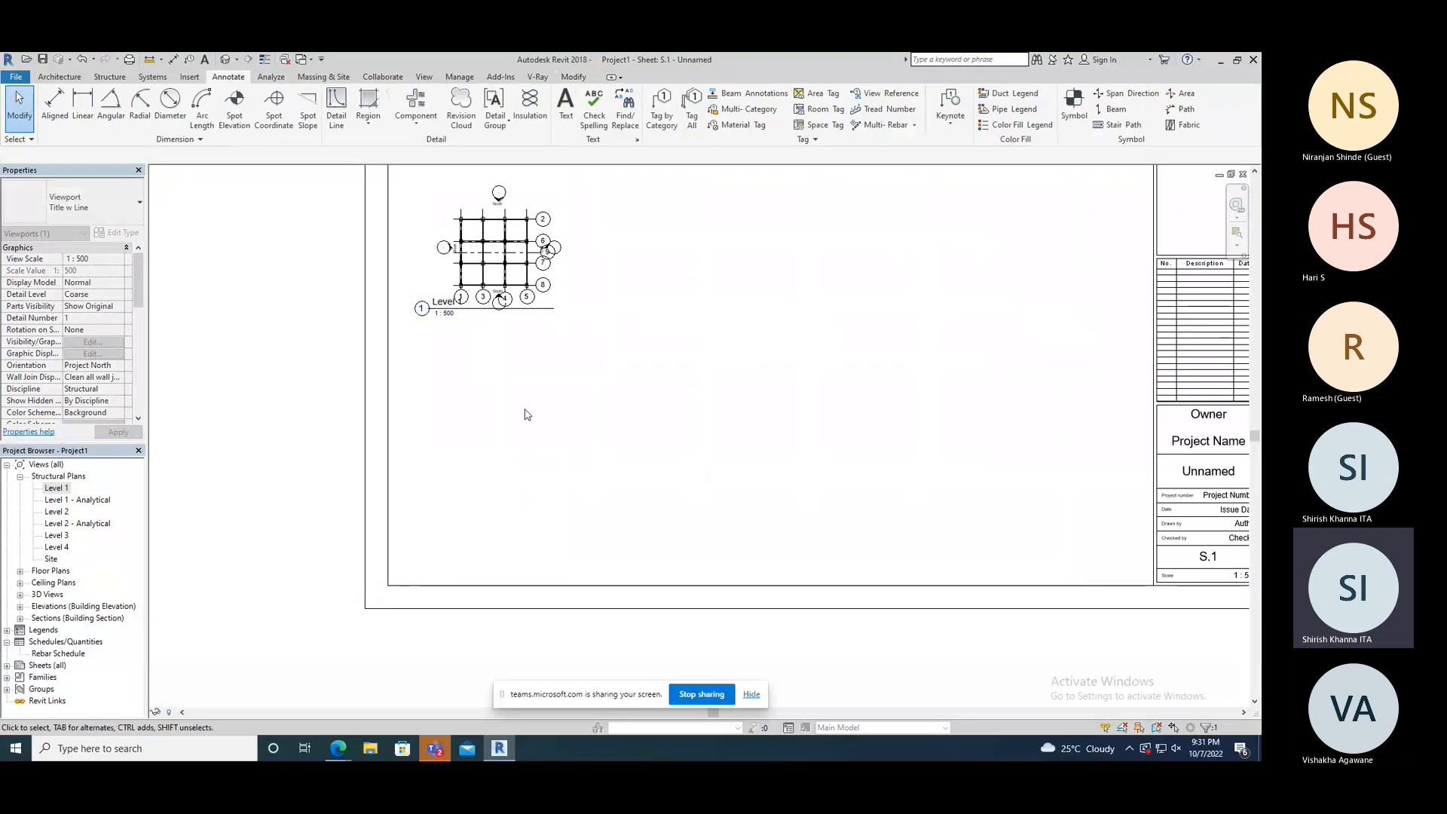
# - Place the East building elevation on the sheet to the right of the Level 1 plan
pyautogui.scroll(3, 500, 257)
pyautogui.scroll(-2, 381, 377)
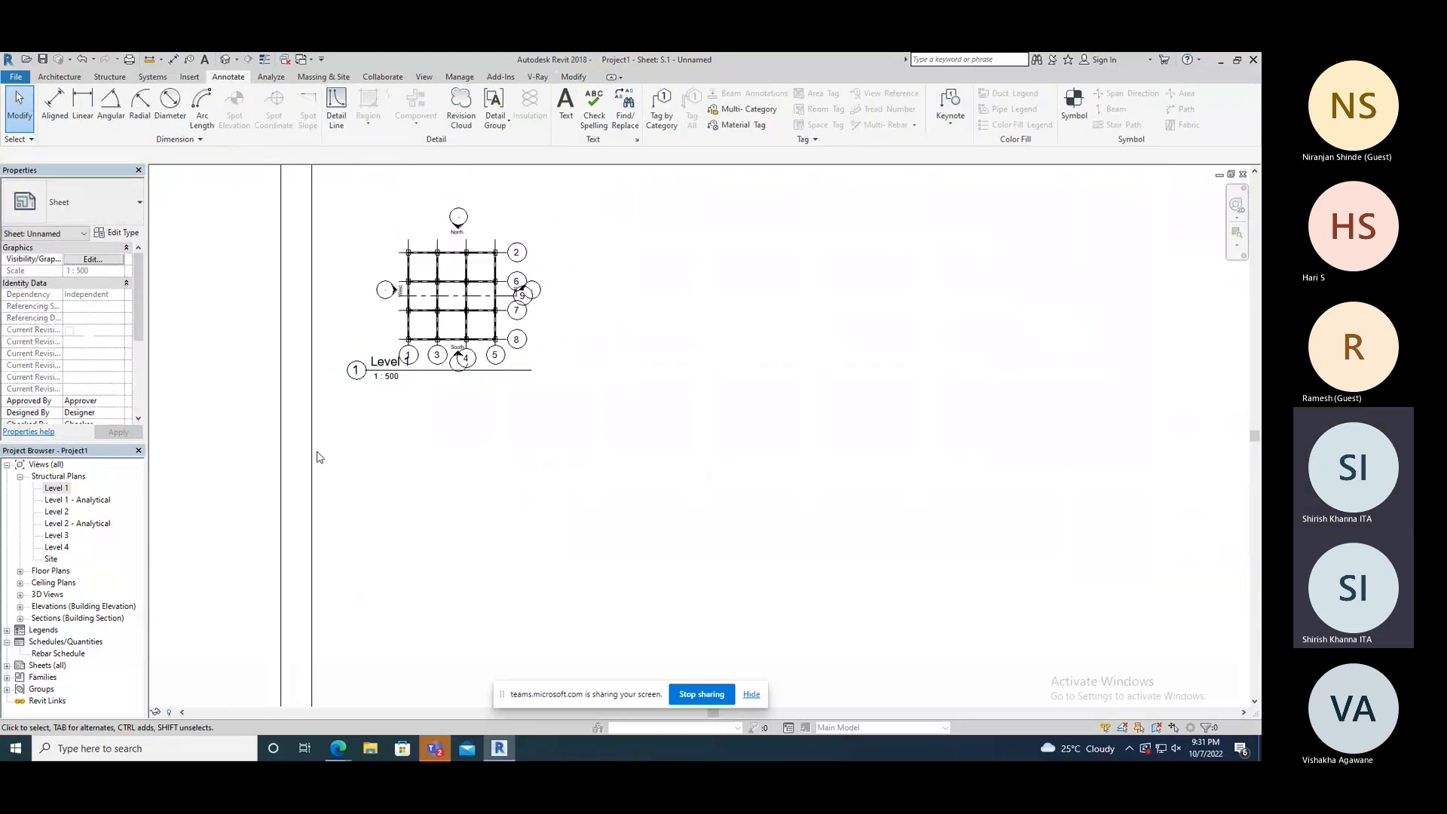
pyautogui.click(19, 607)
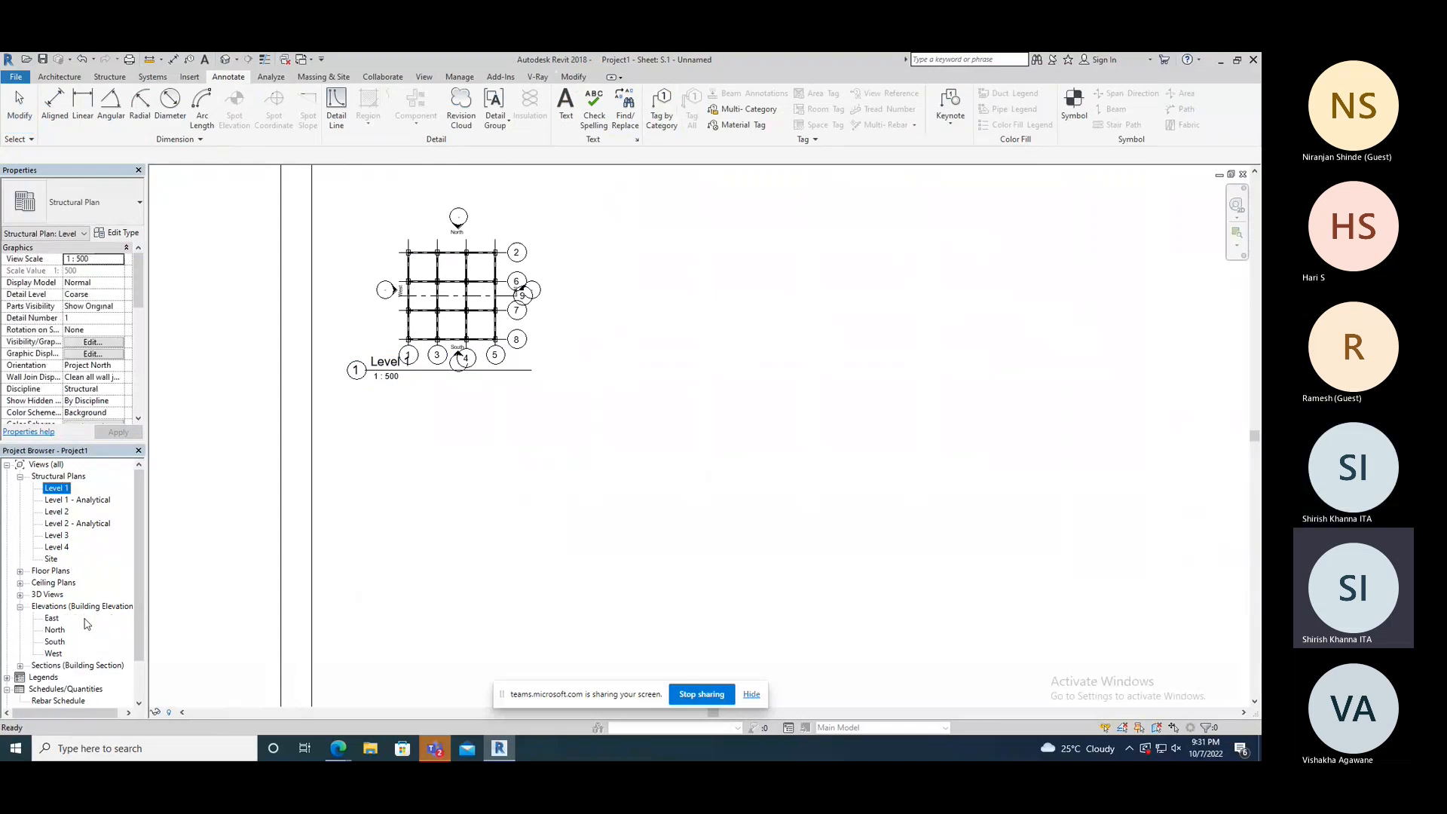
pyautogui.click(50, 619)
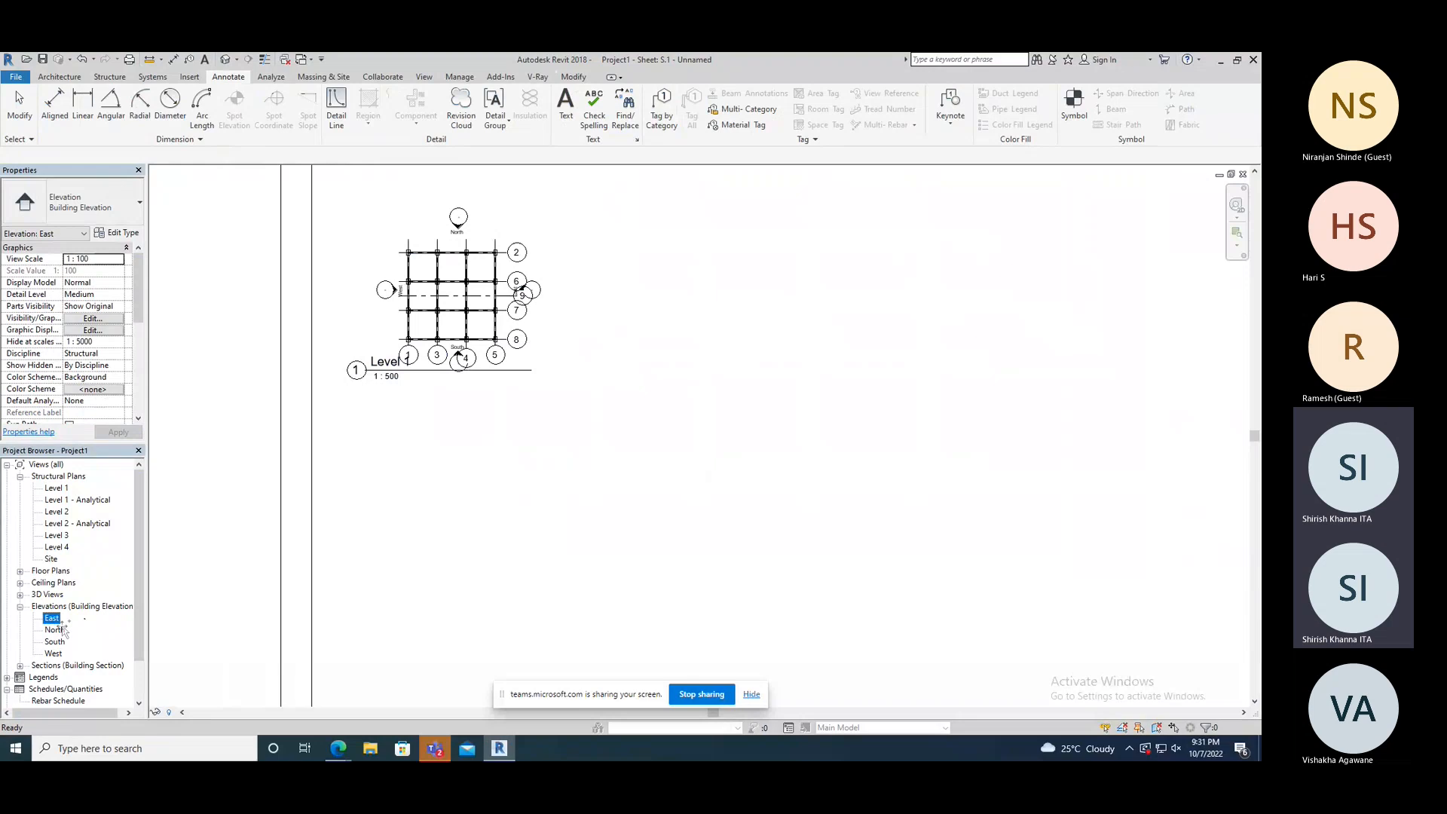
pyautogui.moveTo(737, 330); pyautogui.dragTo(740, 324)
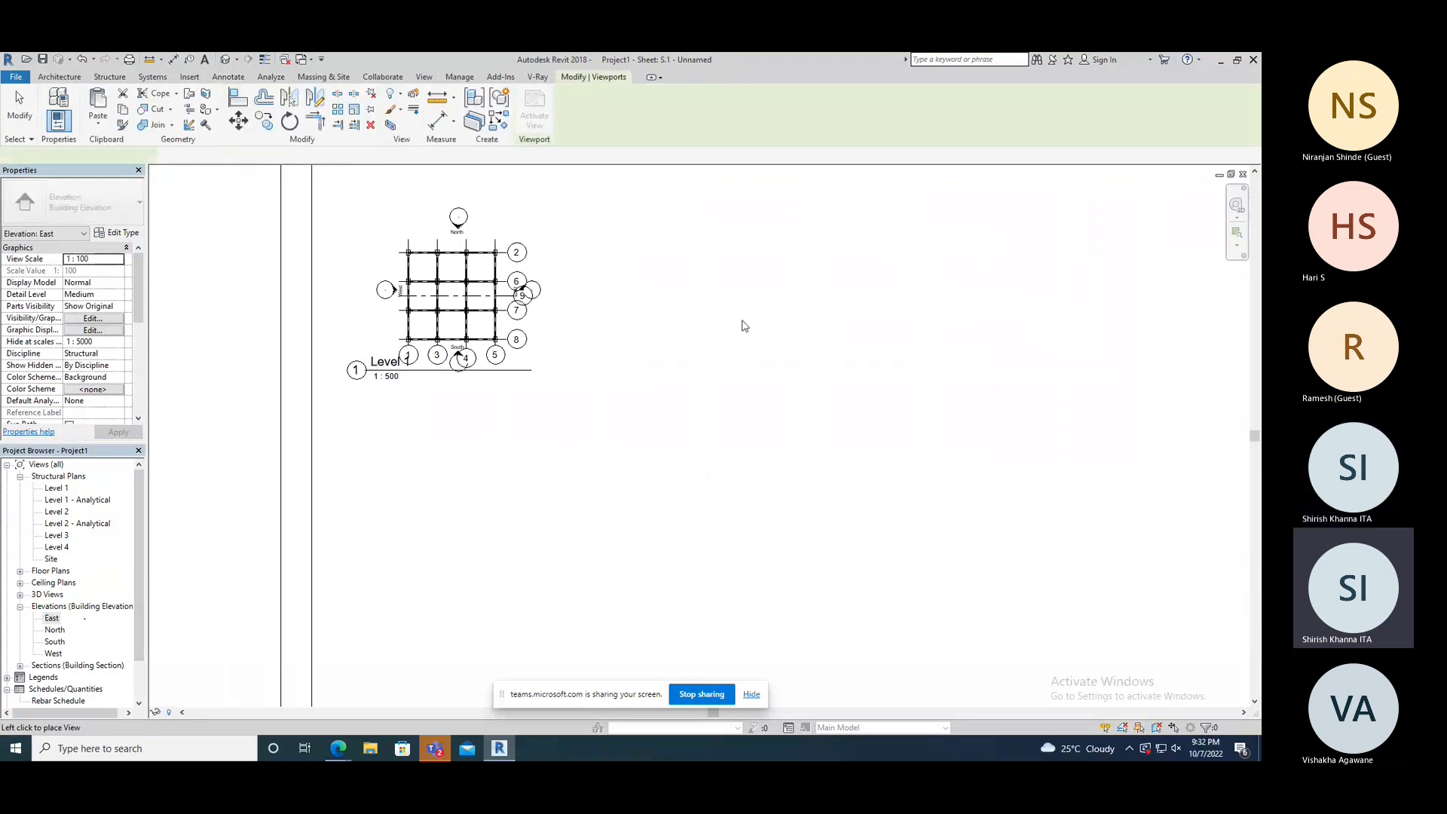
pyautogui.click(868, 291)
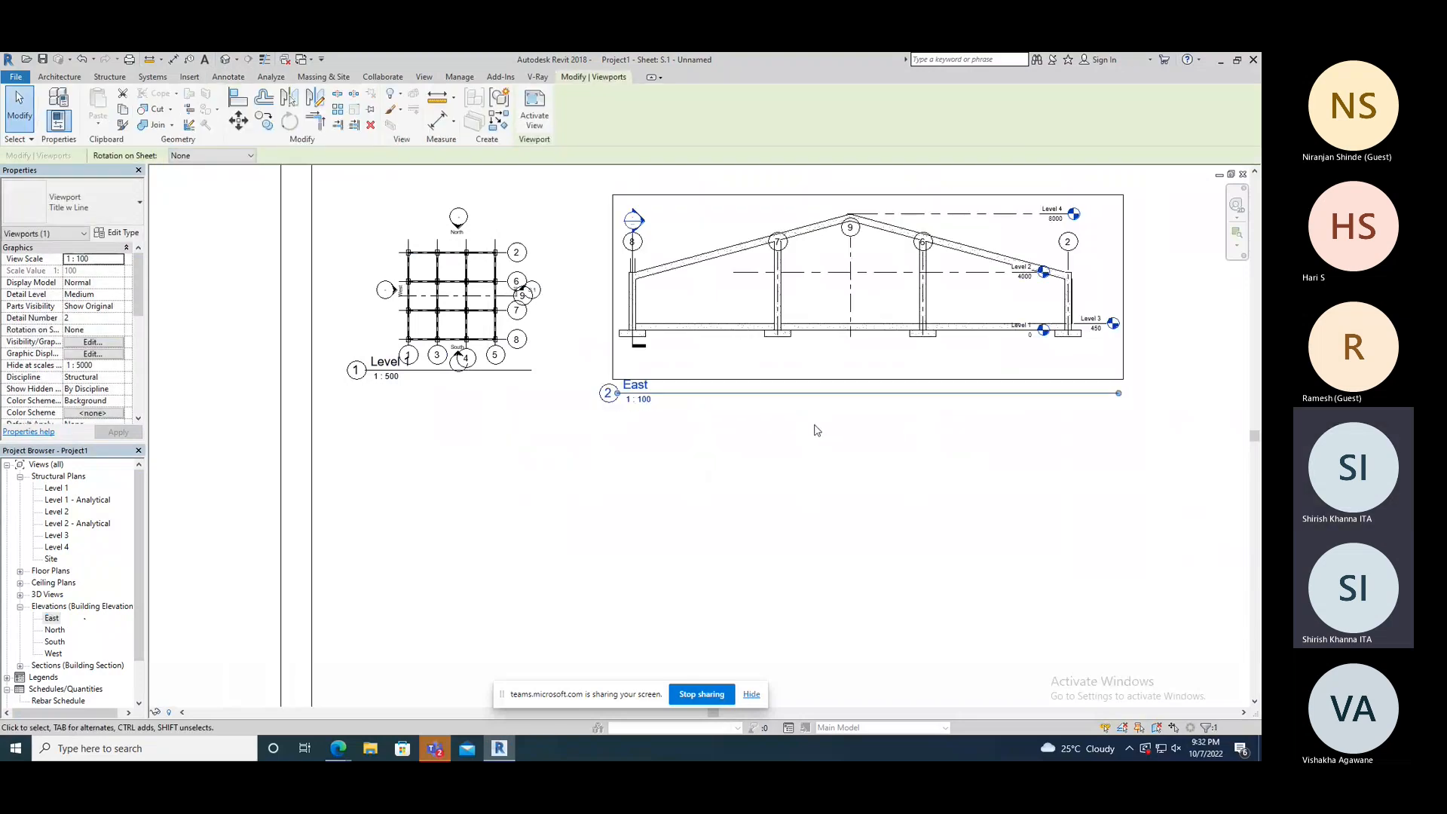
pyautogui.click(814, 430)
pyautogui.scroll(-2, 600, 354)
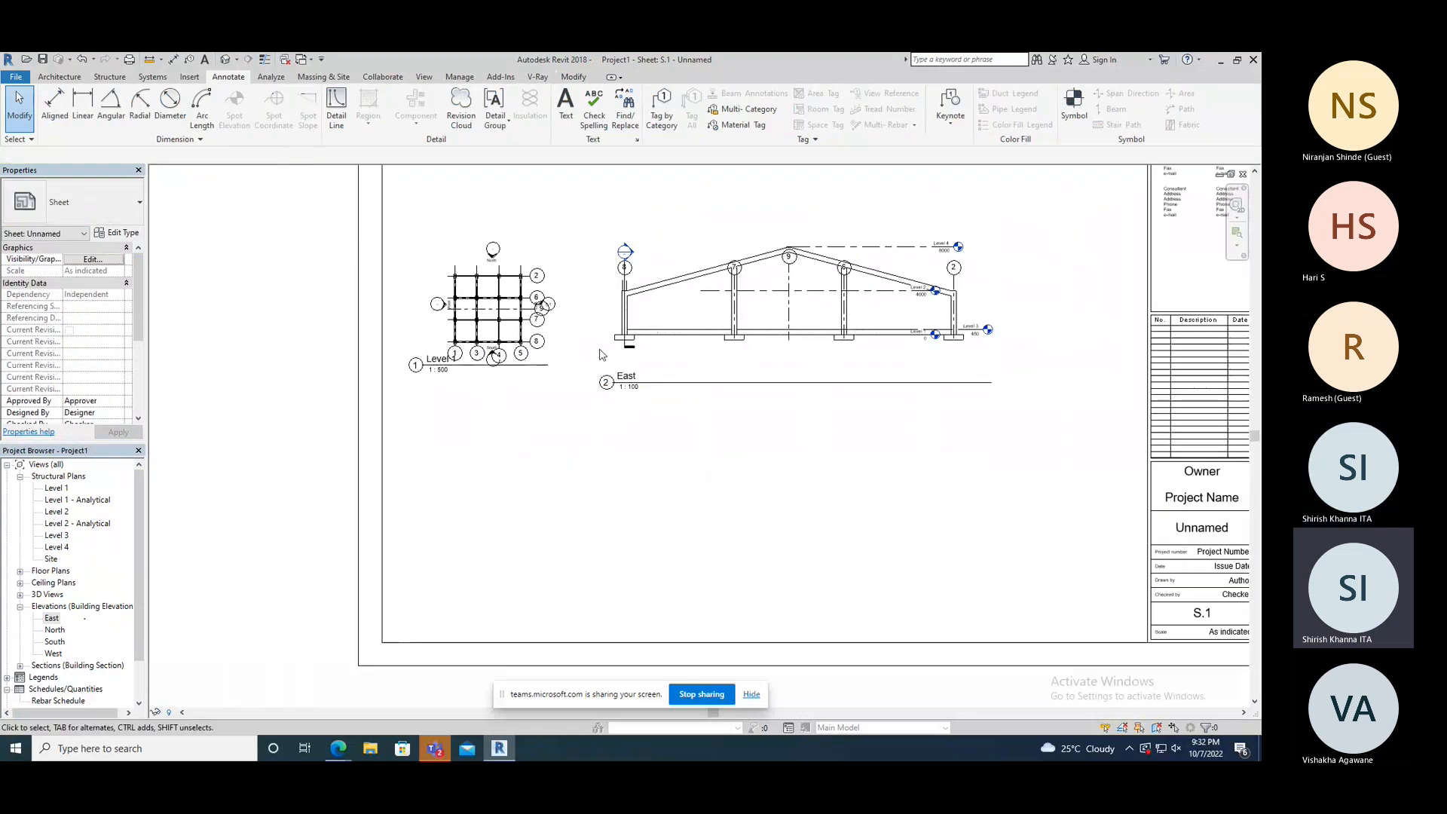
# - Place the Section 1 building section on the sheet directly below the Level 1 plan
pyautogui.scroll(-1, 141, 574)
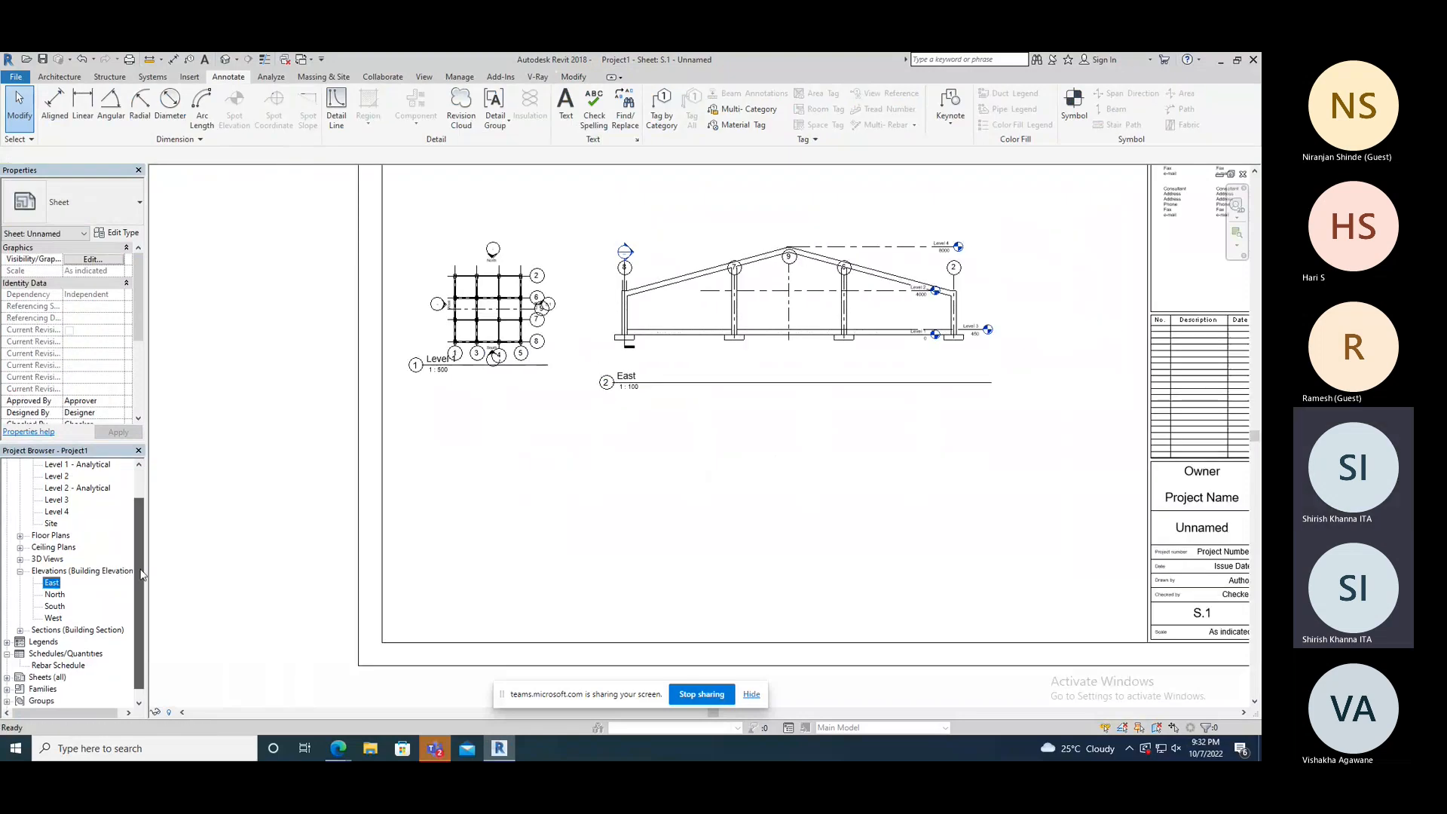
pyautogui.click(20, 630)
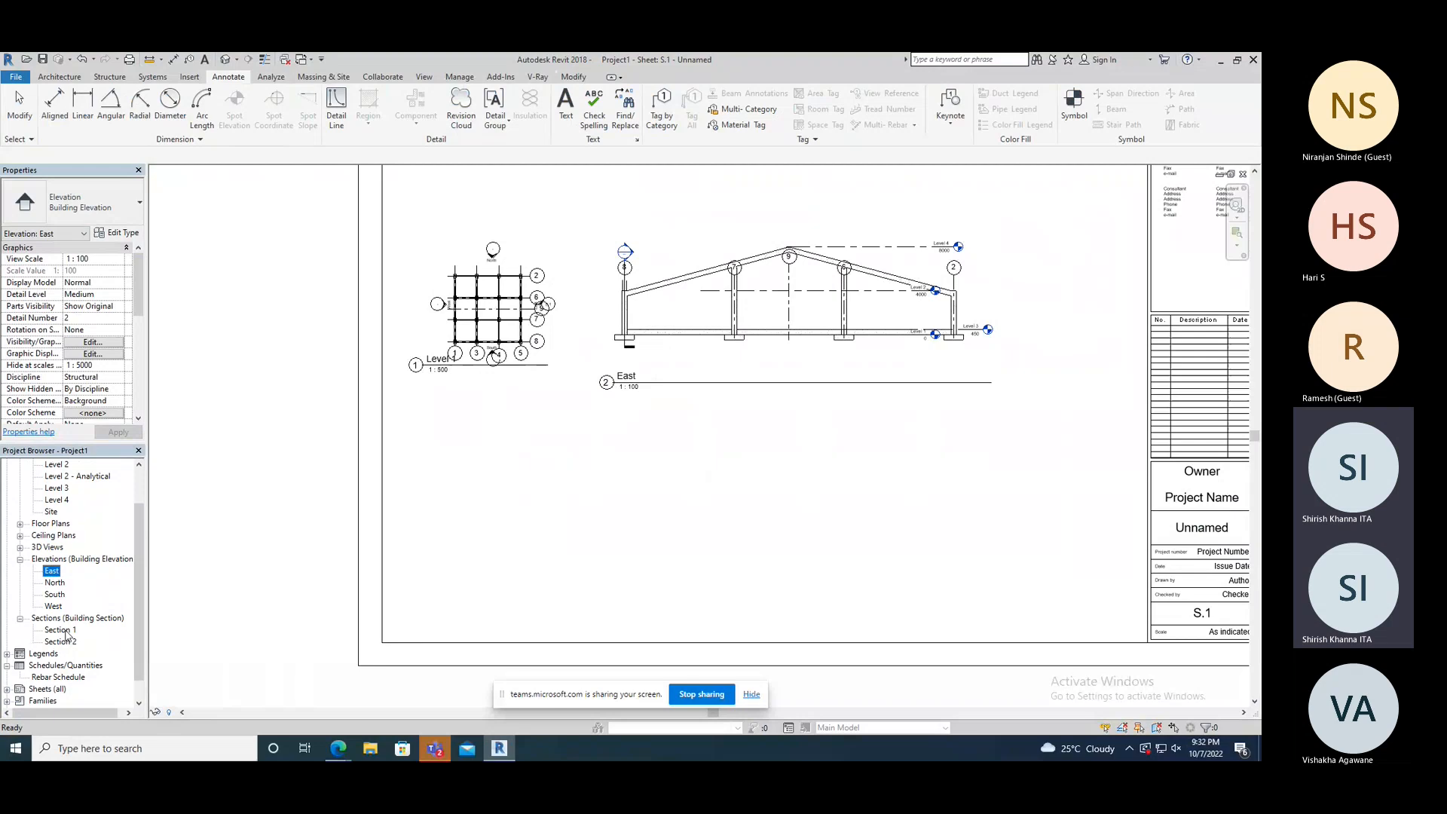
pyautogui.moveTo(58, 630); pyautogui.dragTo(611, 488)
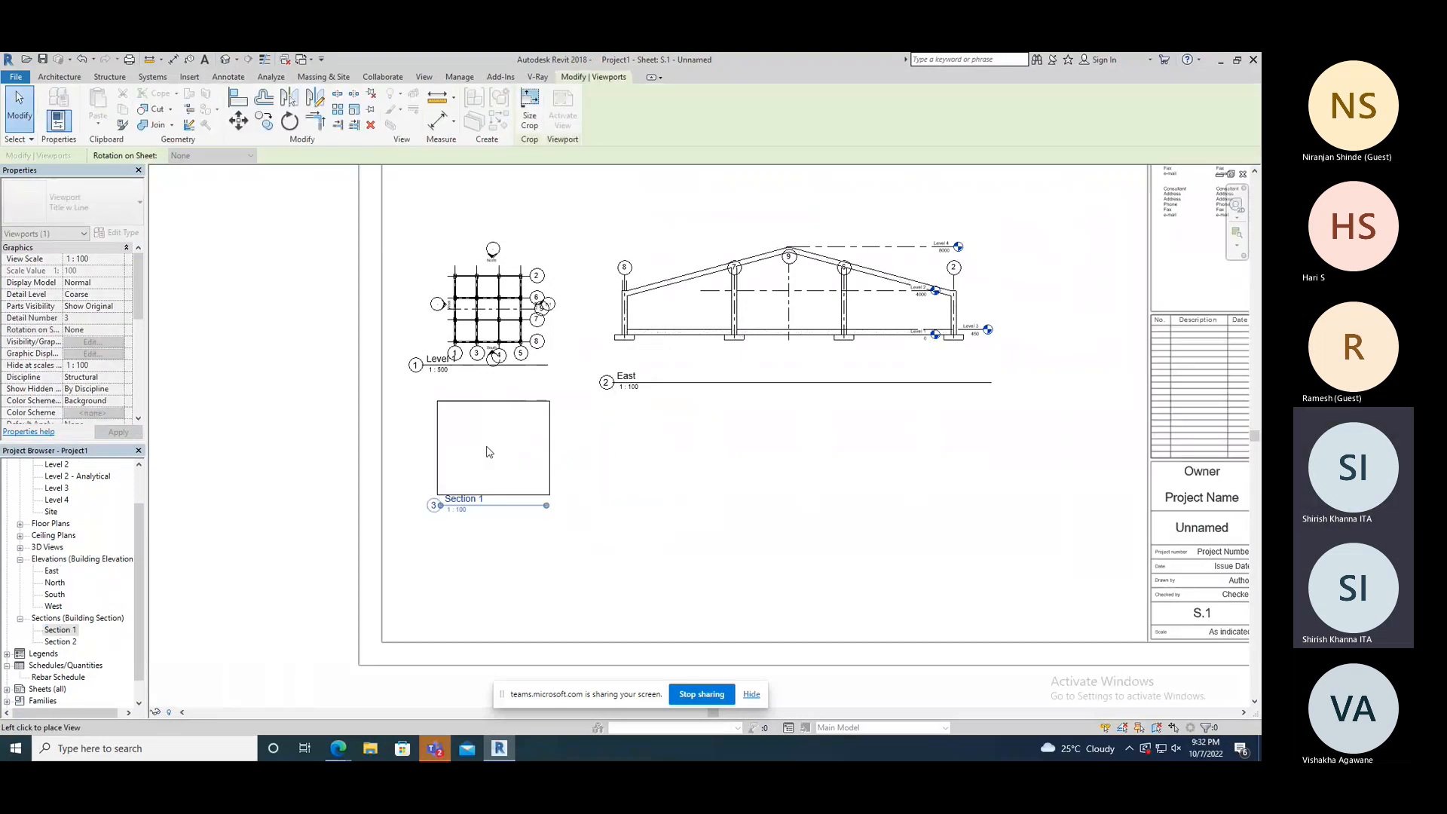
pyautogui.click(495, 448)
pyautogui.click(494, 540)
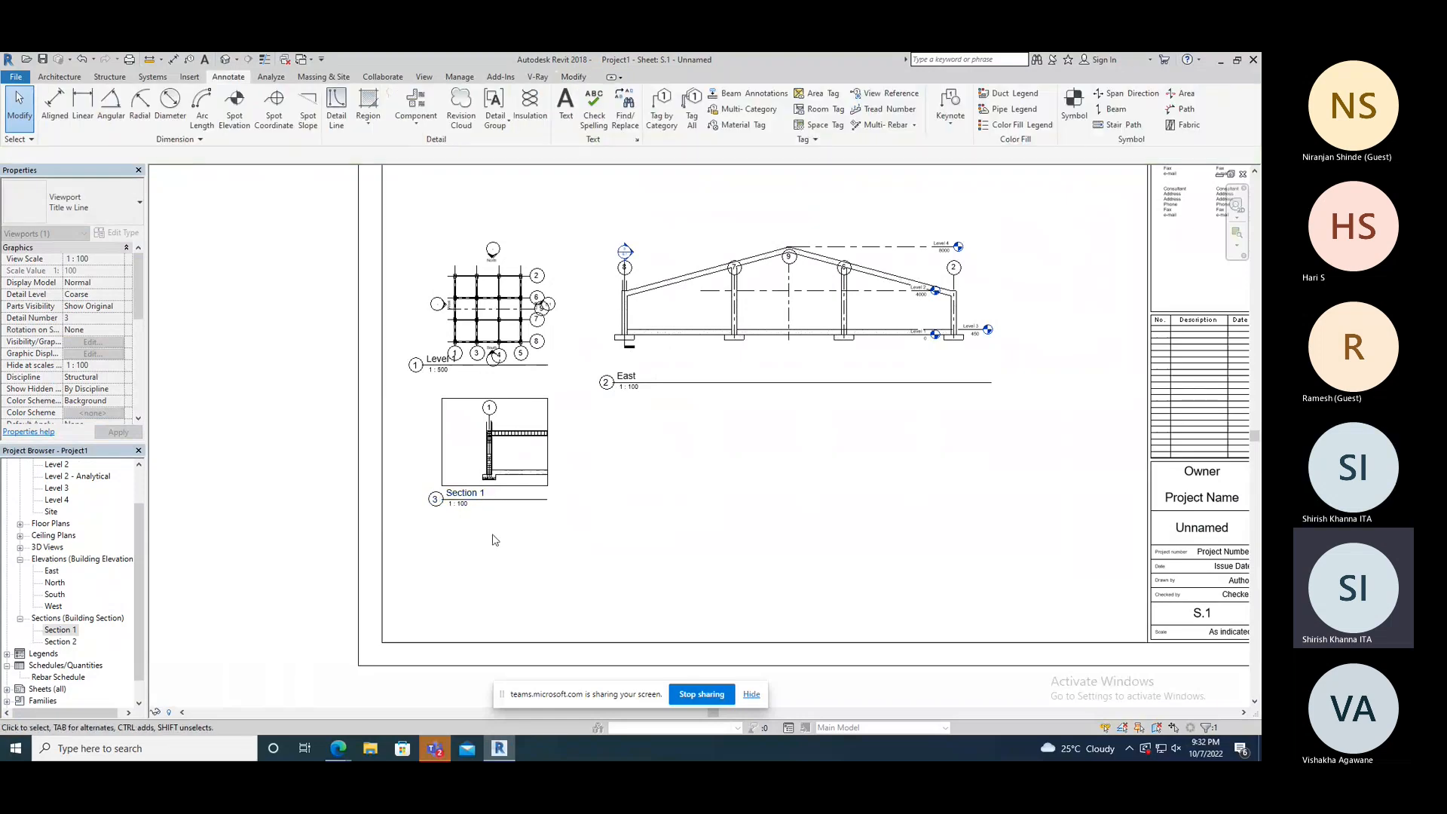
pyautogui.scroll(1, 512, 432)
pyautogui.scroll(3, 507, 444)
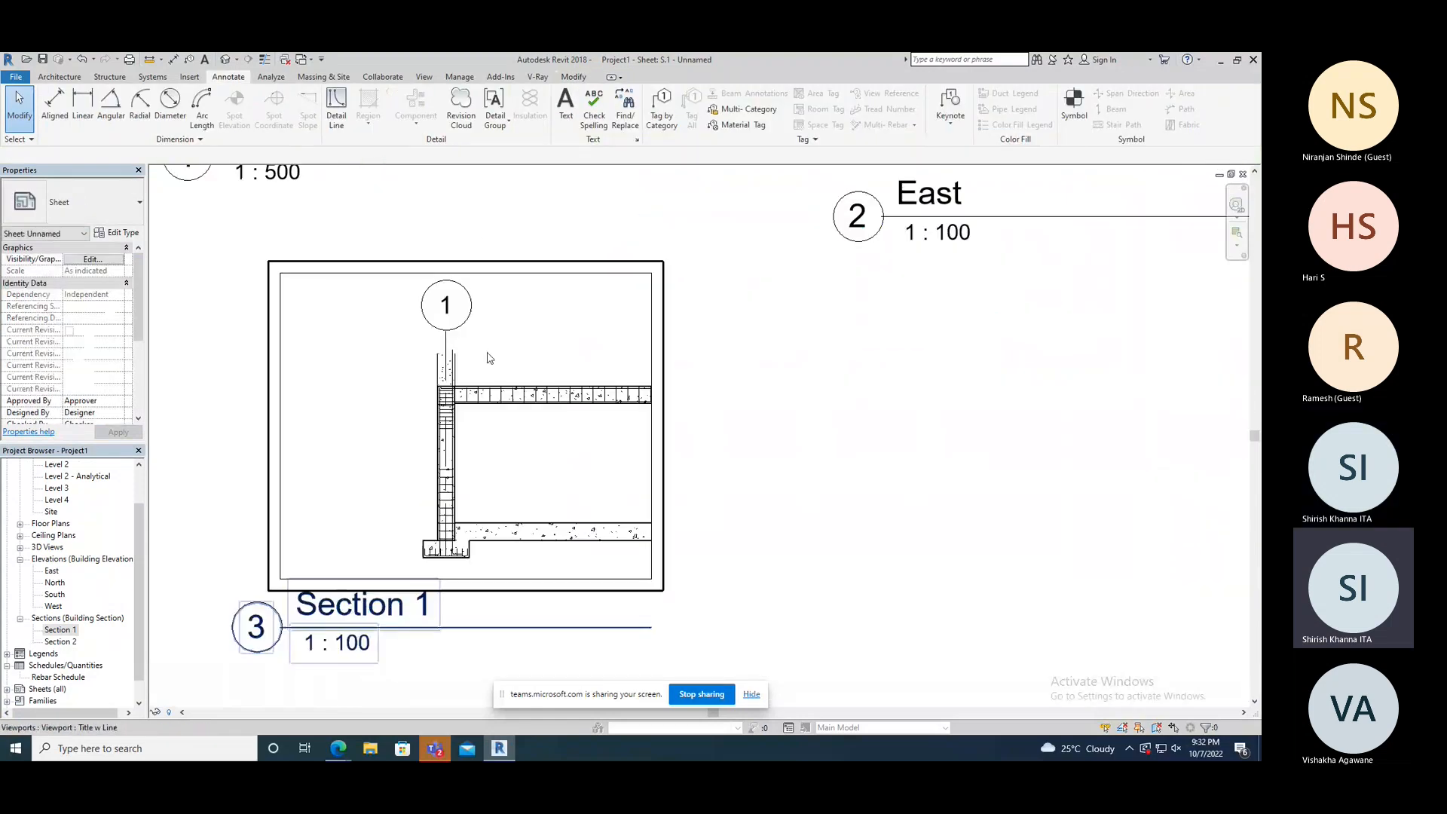
pyautogui.scroll(-4, 489, 358)
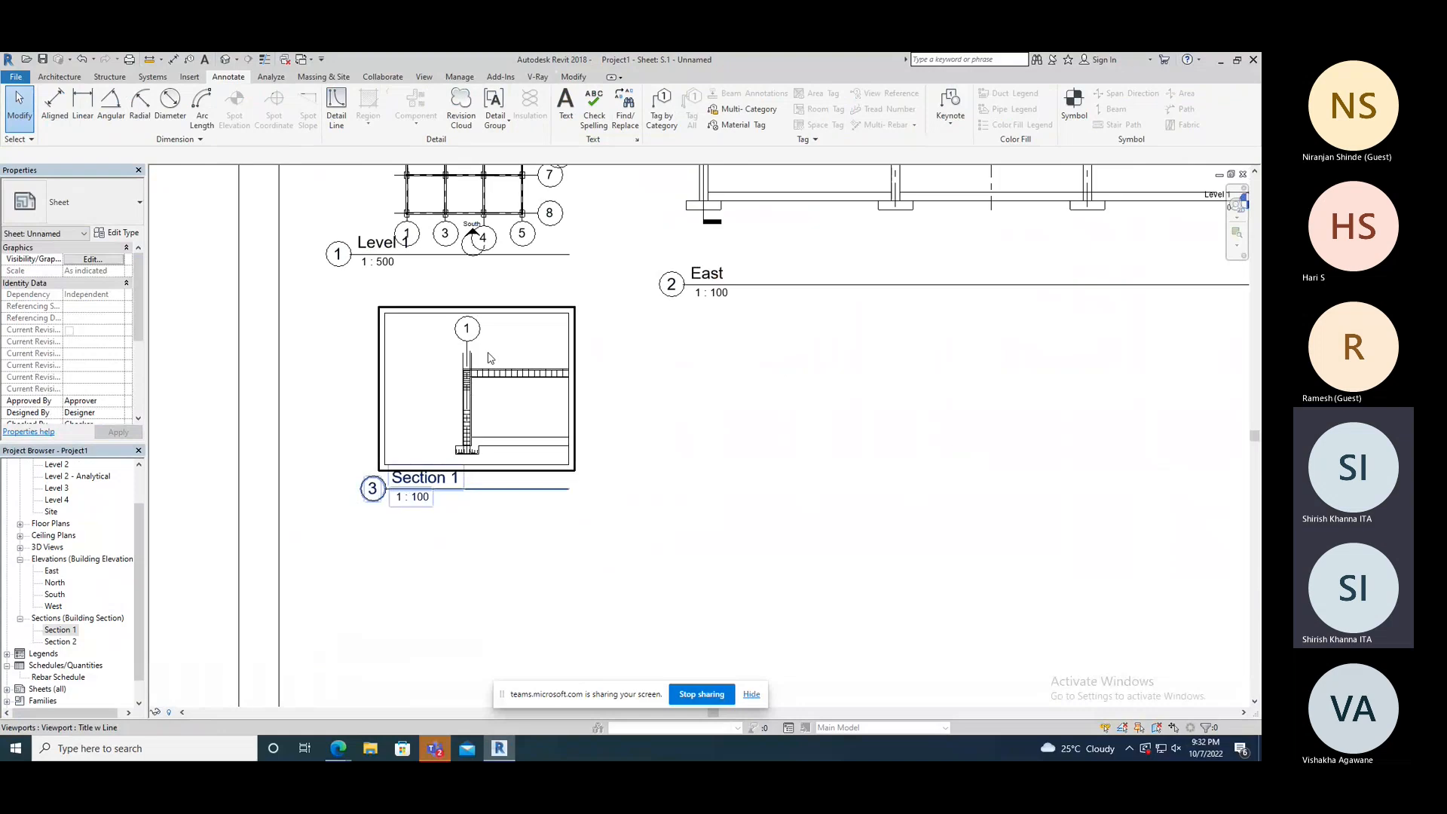
# - Place the Legend 1 table on the sheet below the East elevation, beside the Section 1 view
pyautogui.scroll(-1, 125, 599)
pyautogui.click(61, 606)
pyautogui.click(6, 630)
pyautogui.moveTo(48, 641); pyautogui.dragTo(665, 431)
pyautogui.click(808, 479)
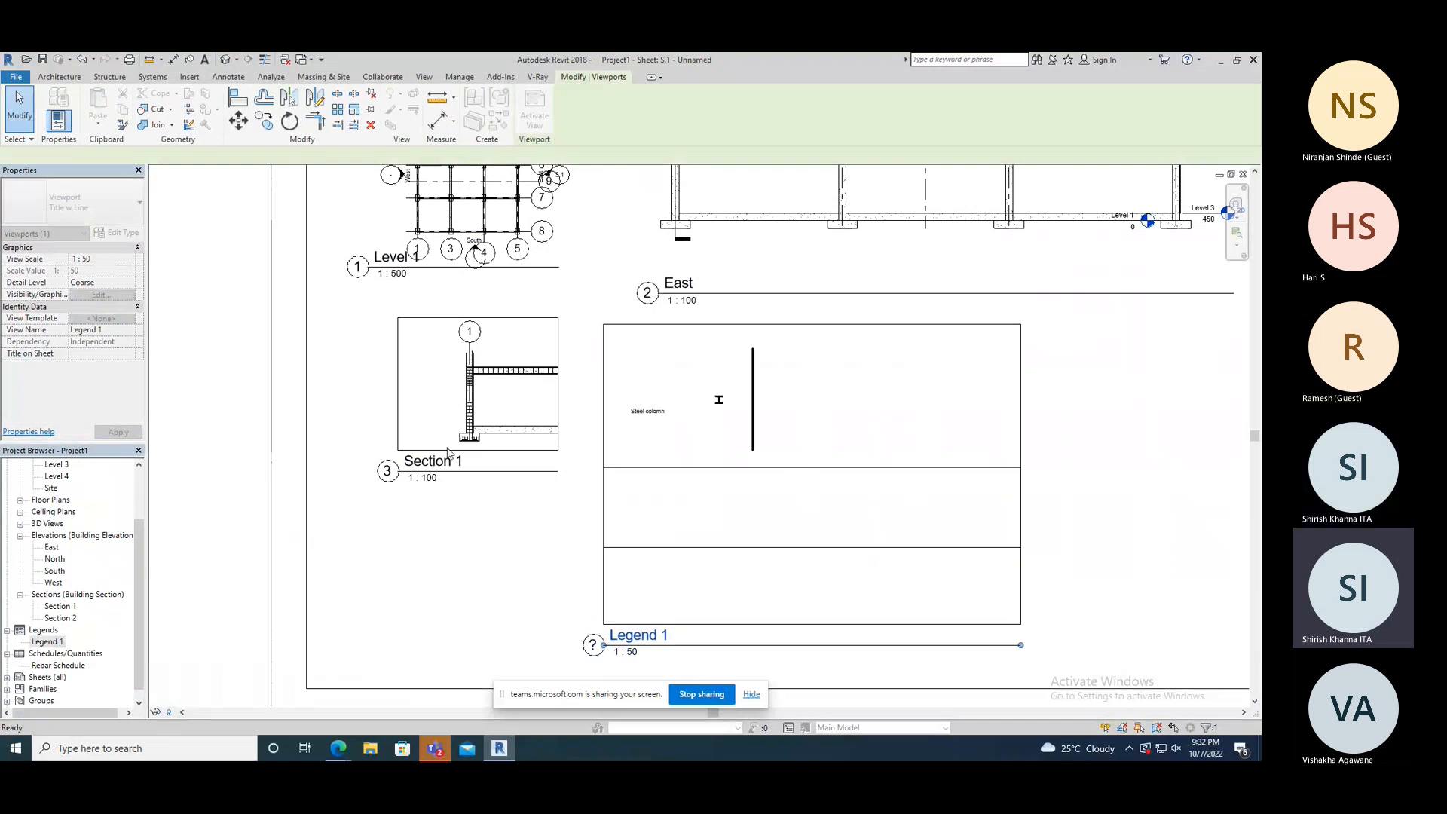
pyautogui.scroll(-2, 447, 452)
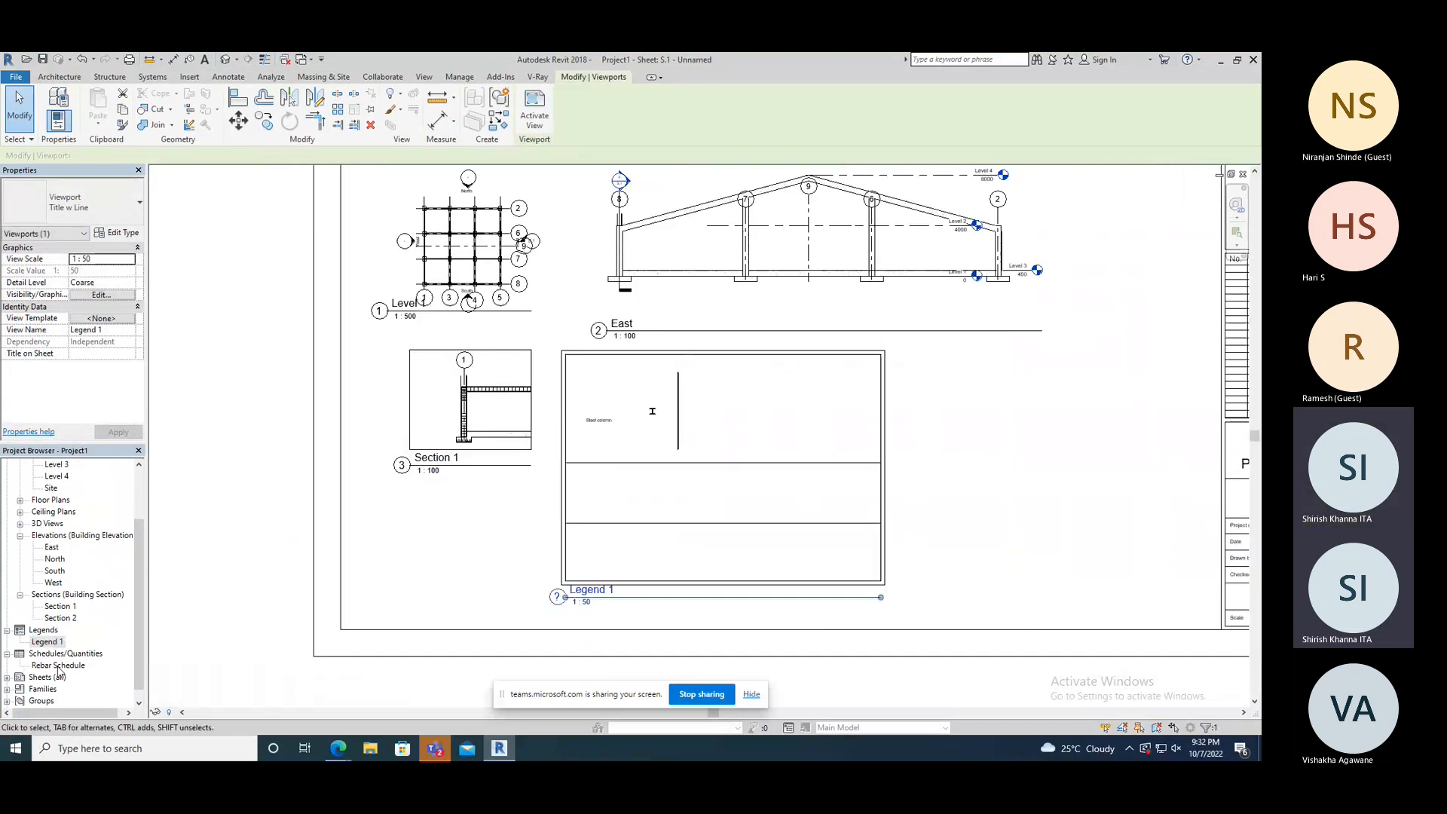
# - Place the Rebar Schedule outside the sheet border, on the title block's side
pyautogui.click(59, 665)
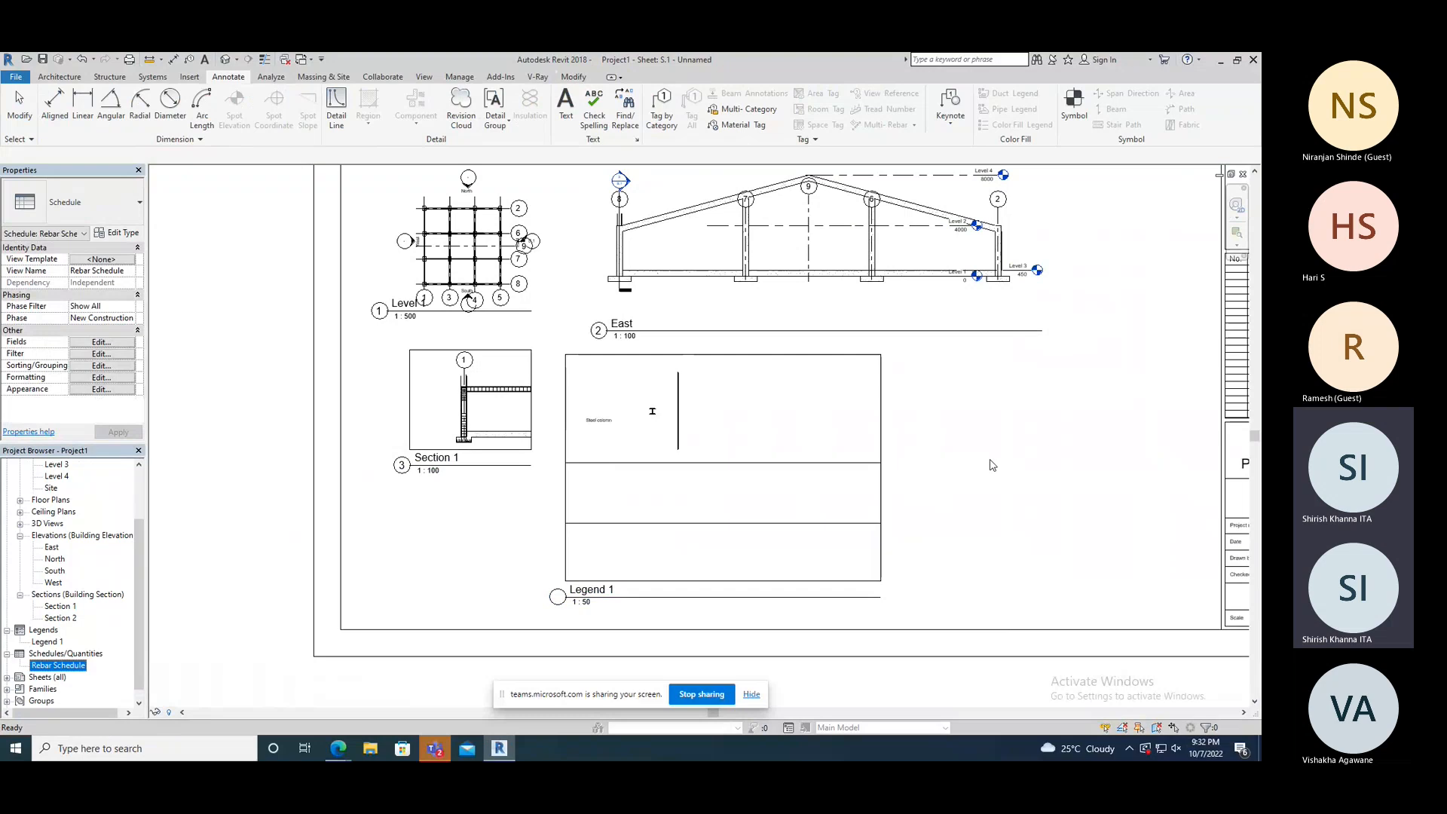
pyautogui.moveTo(59, 665); pyautogui.dragTo(993, 465)
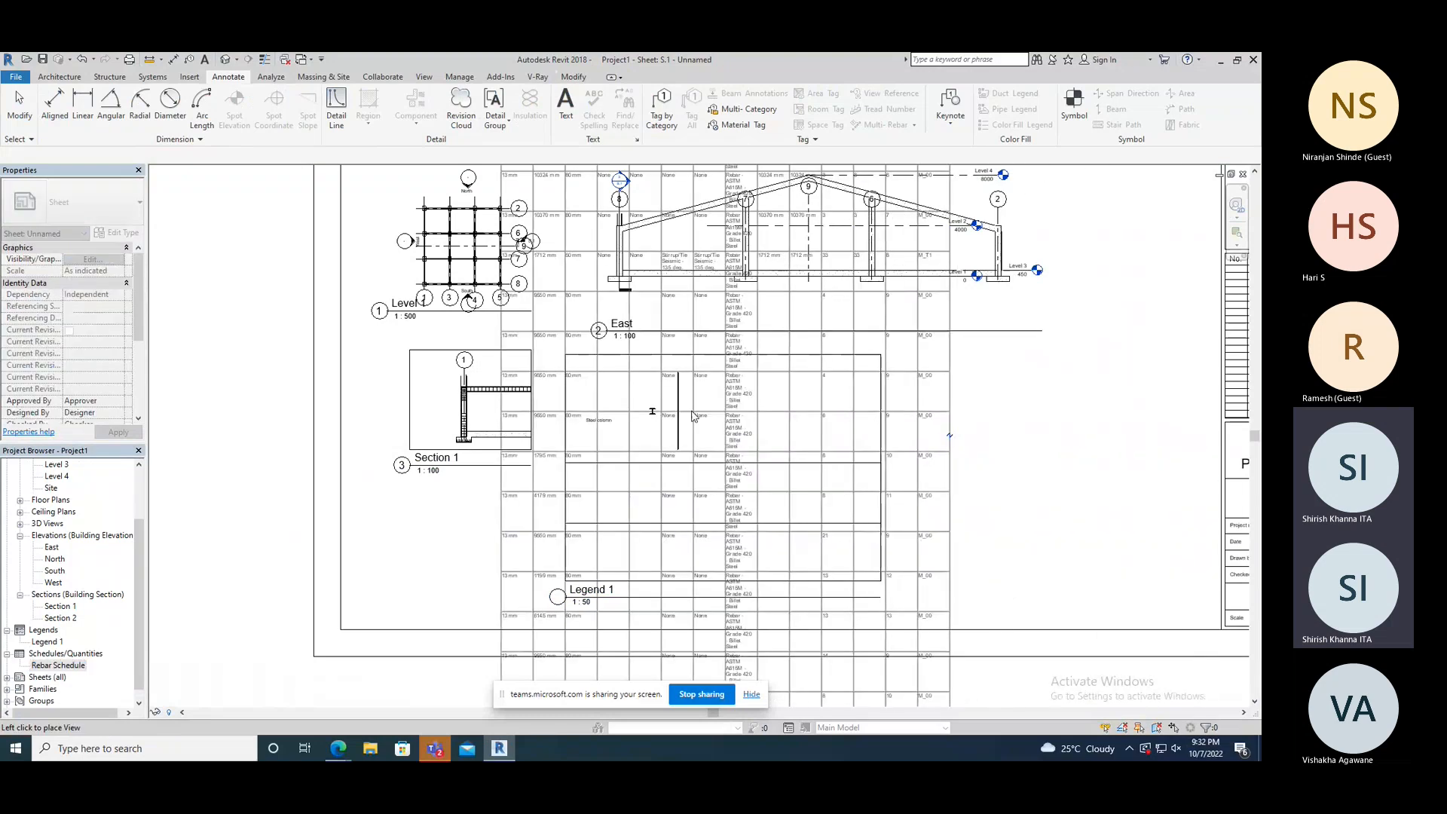
pyautogui.scroll(-2, 694, 417)
pyautogui.scroll(-3, 797, 422)
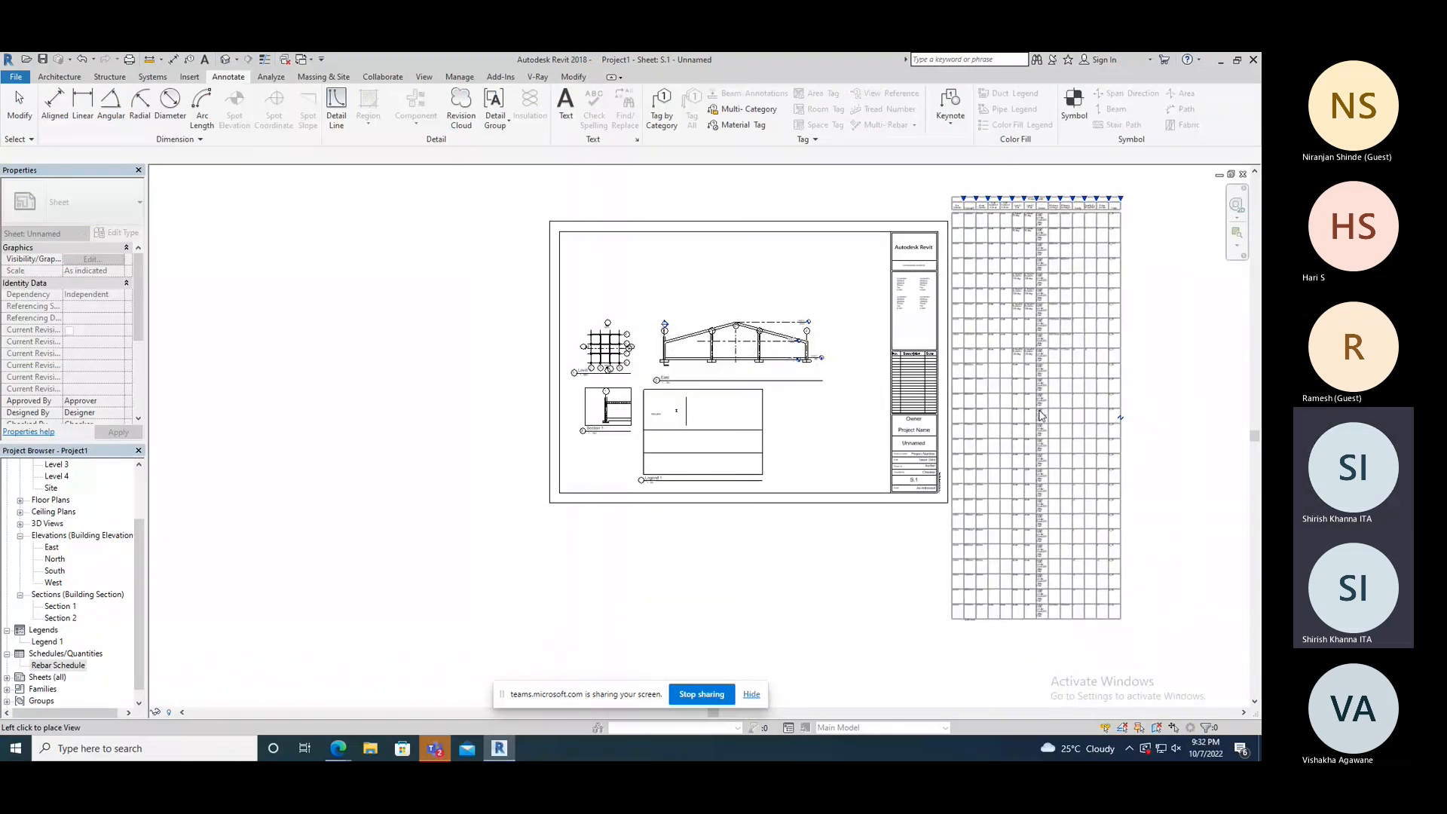
pyautogui.click(1041, 415)
pyautogui.scroll(1, 1184, 229)
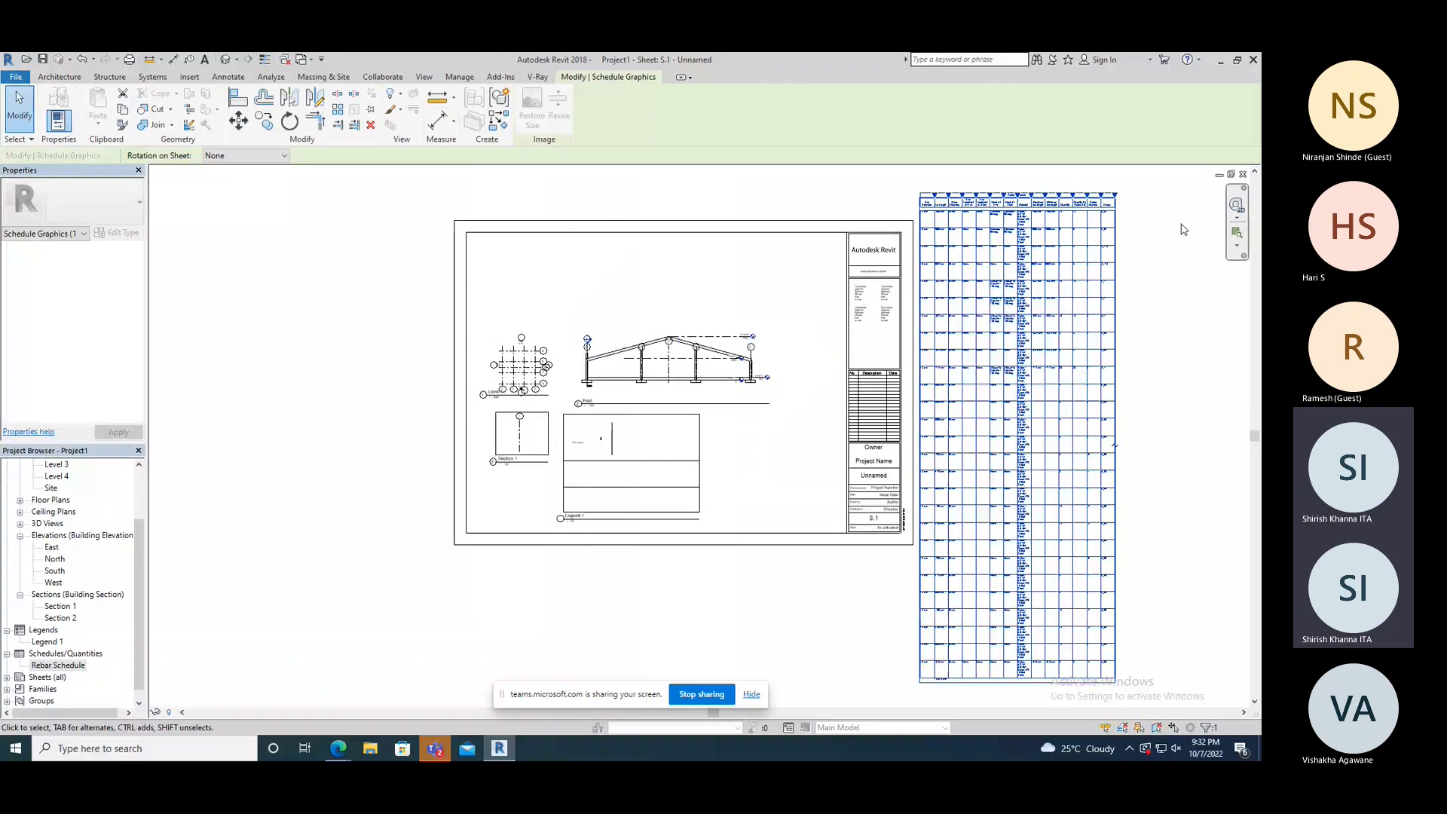
pyautogui.click(1184, 229)
pyautogui.scroll(1, 1183, 229)
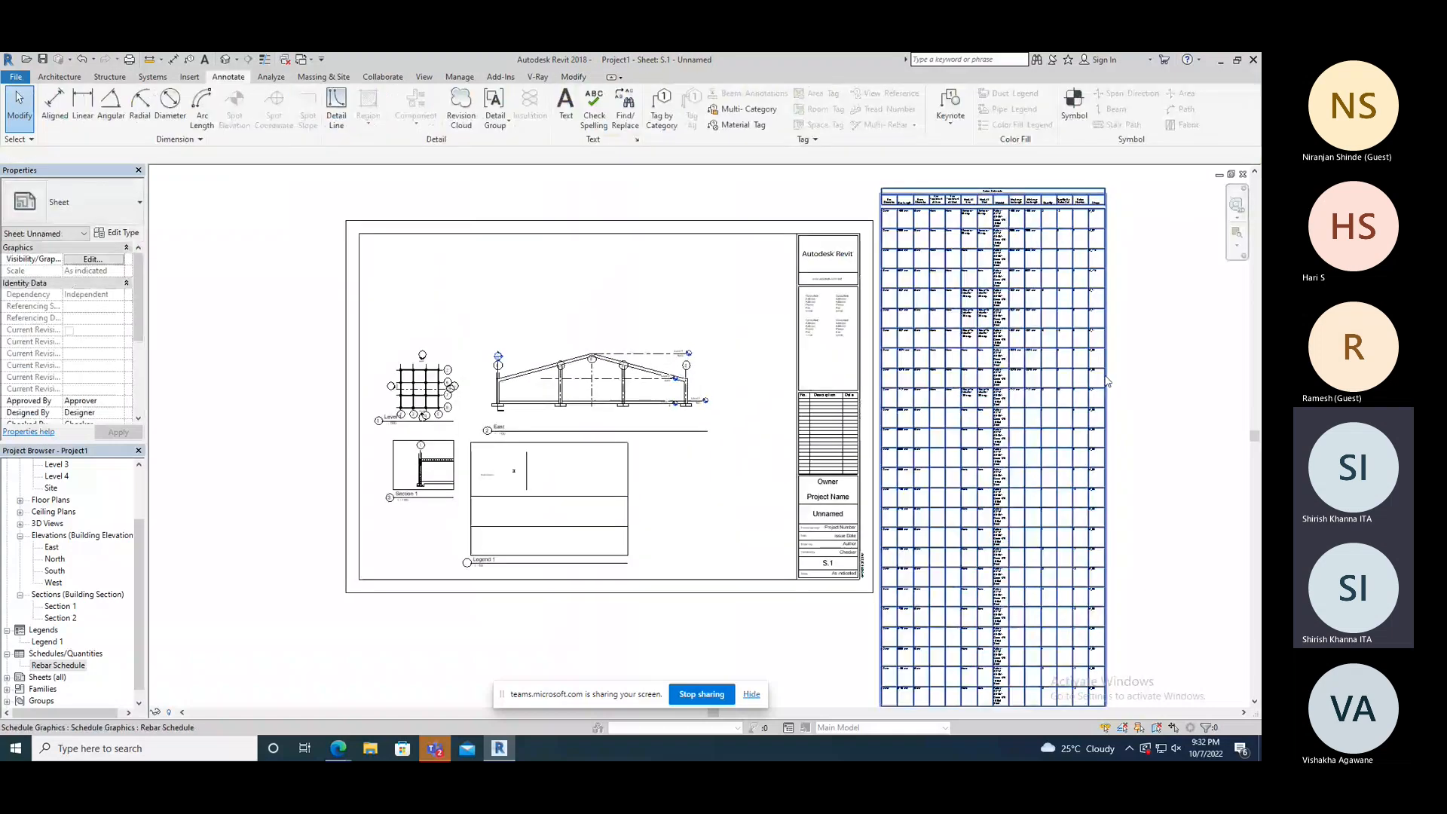
# - Split the placed rebar schedule table into two side-by-side segments
pyautogui.click(1108, 380)
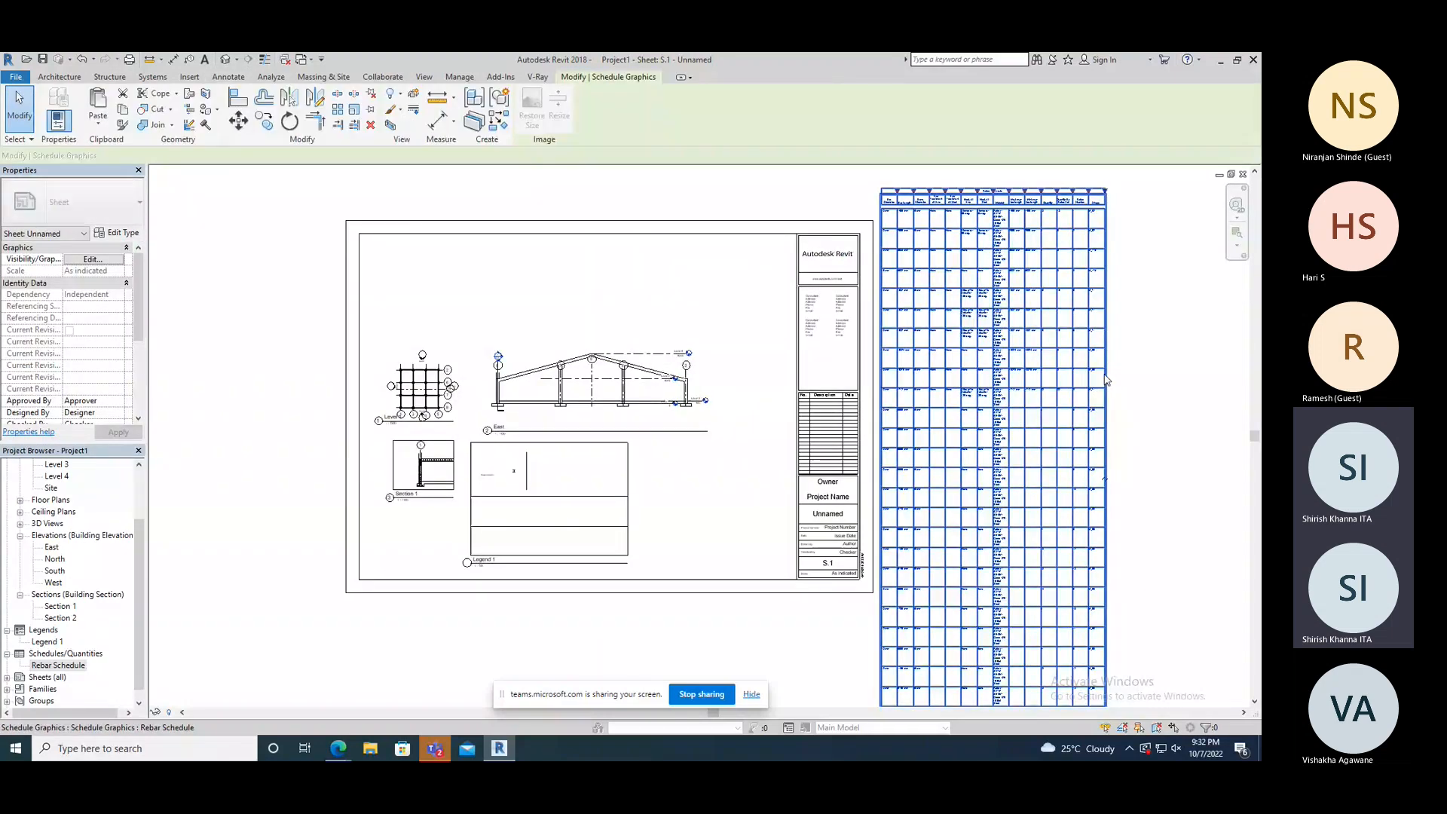
pyautogui.click(1148, 357)
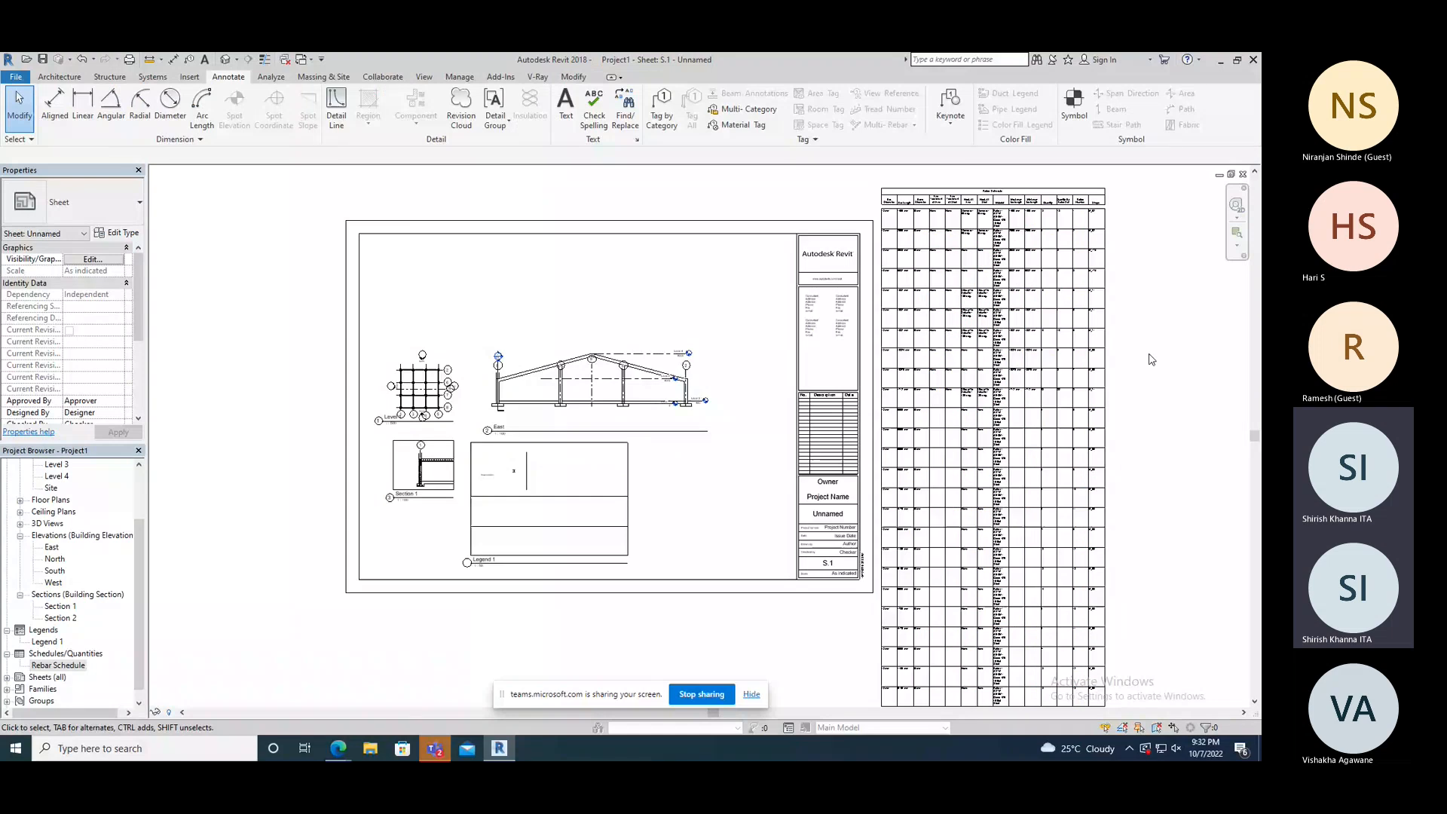
pyautogui.click(1105, 382)
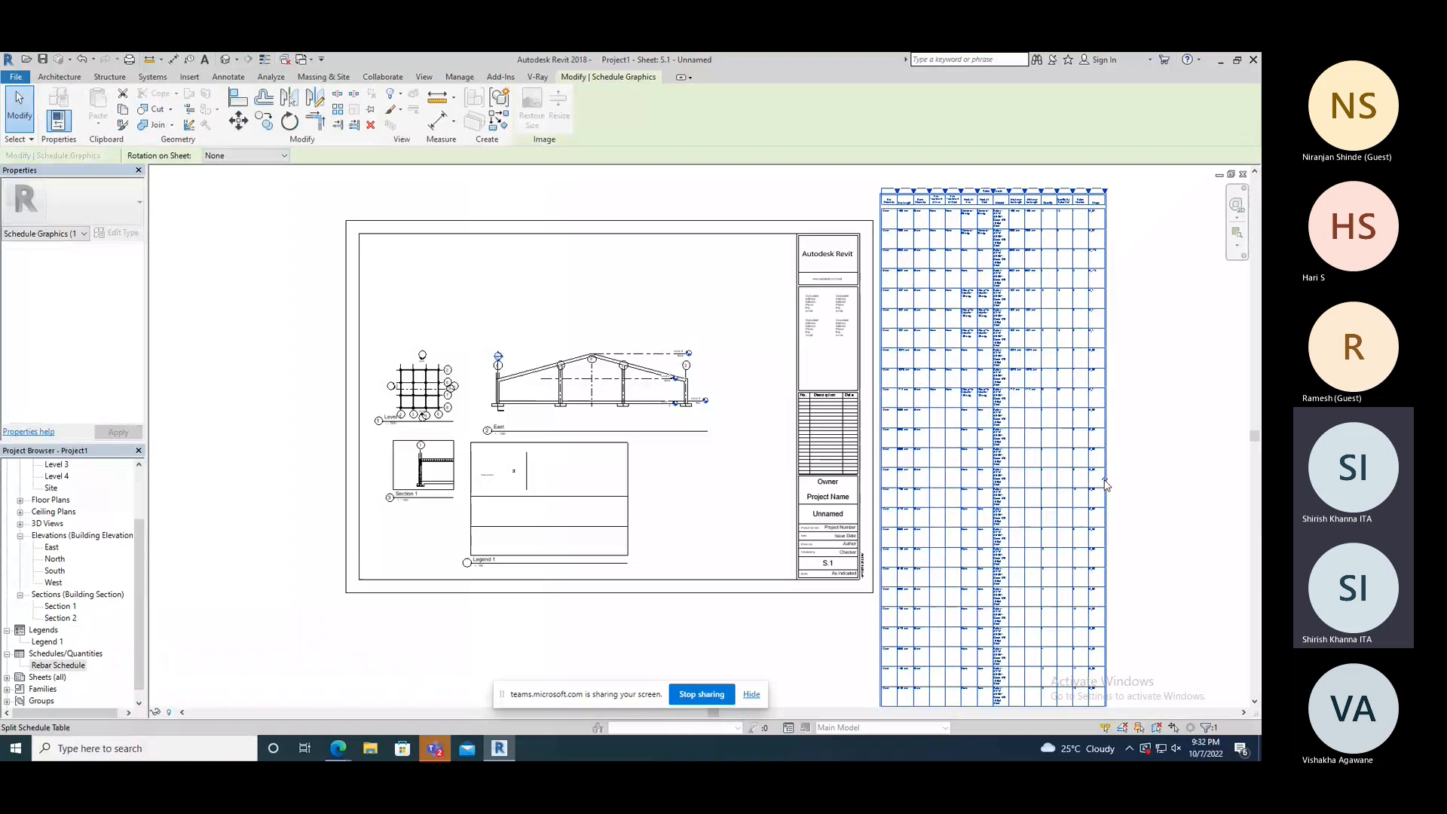
pyautogui.click(1105, 482)
pyautogui.scroll(-2, 748, 393)
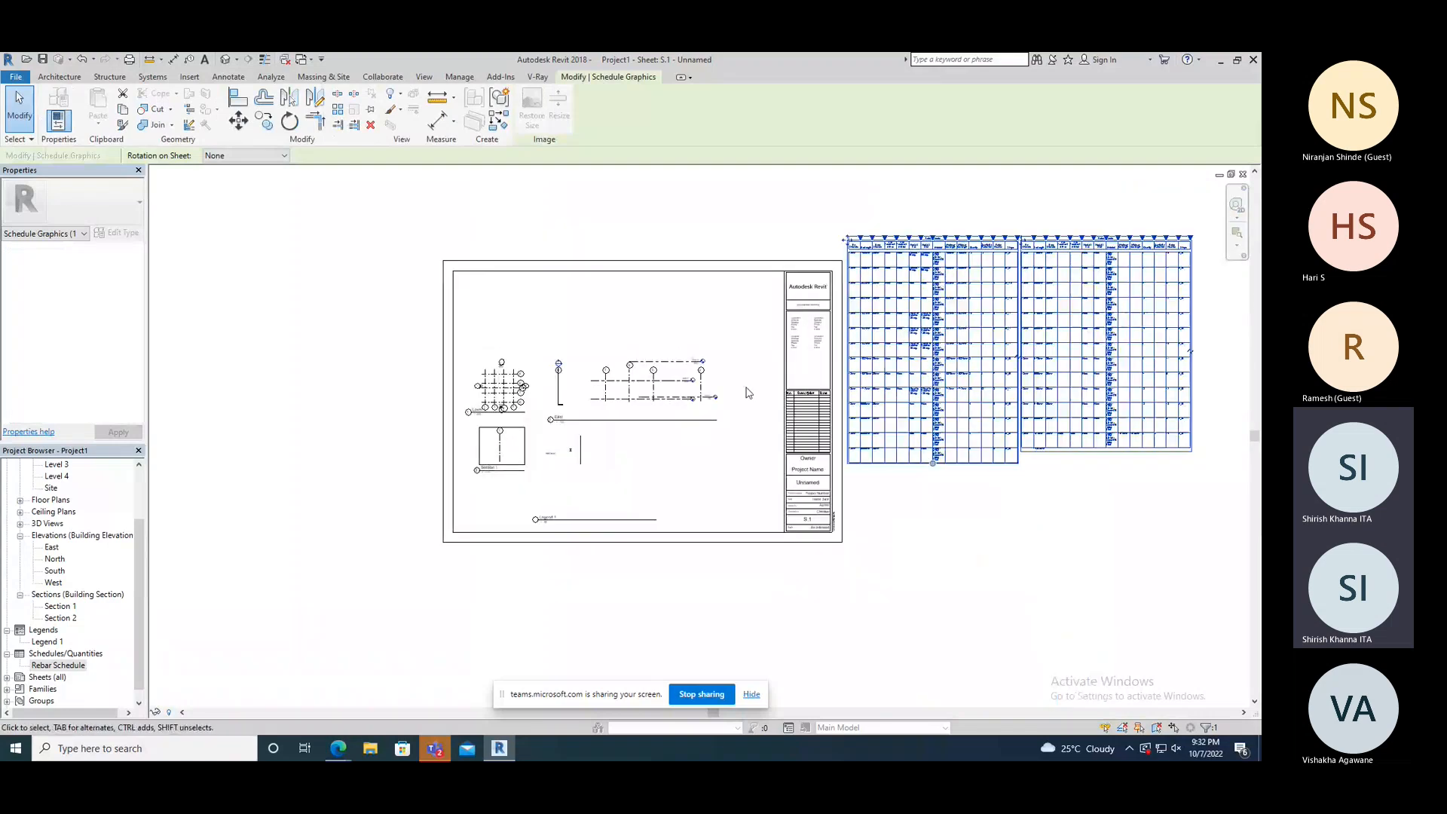
# - Split the second segment of the rebar schedule to make a third segment beside it
pyautogui.scroll(1, 1108, 377)
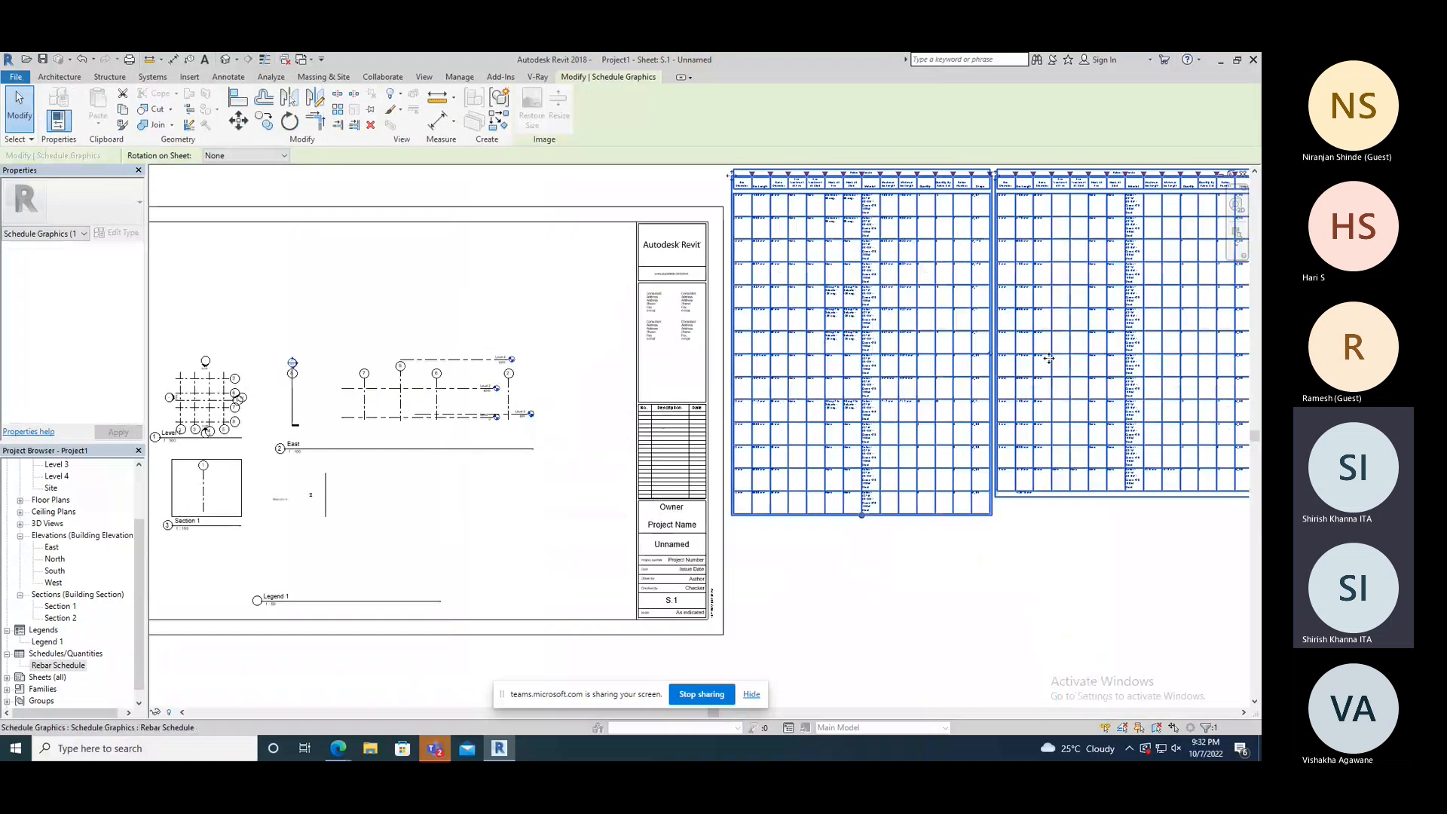
pyautogui.scroll(-1, 1048, 359)
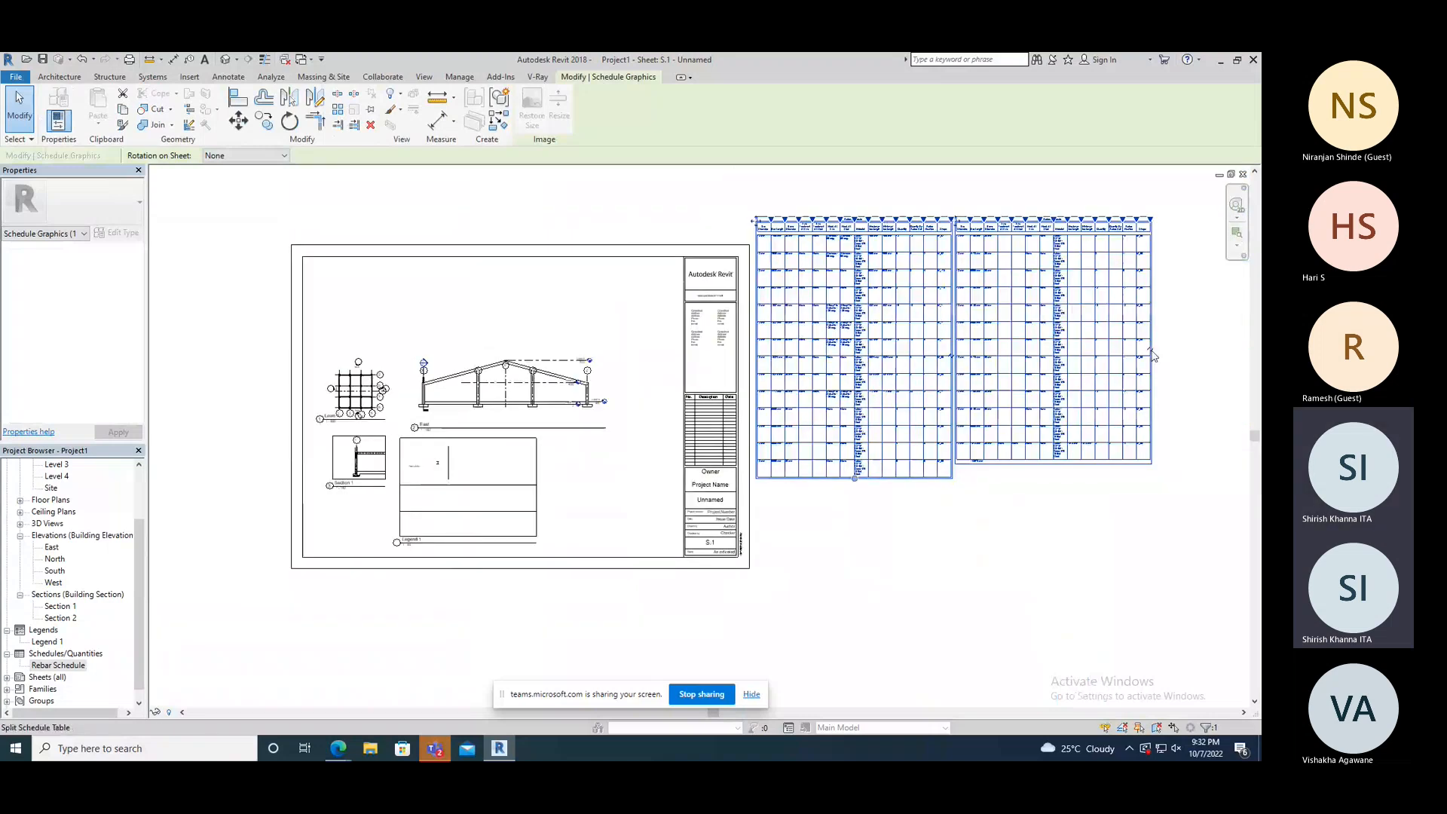
pyautogui.click(1153, 356)
pyautogui.scroll(-1, 772, 395)
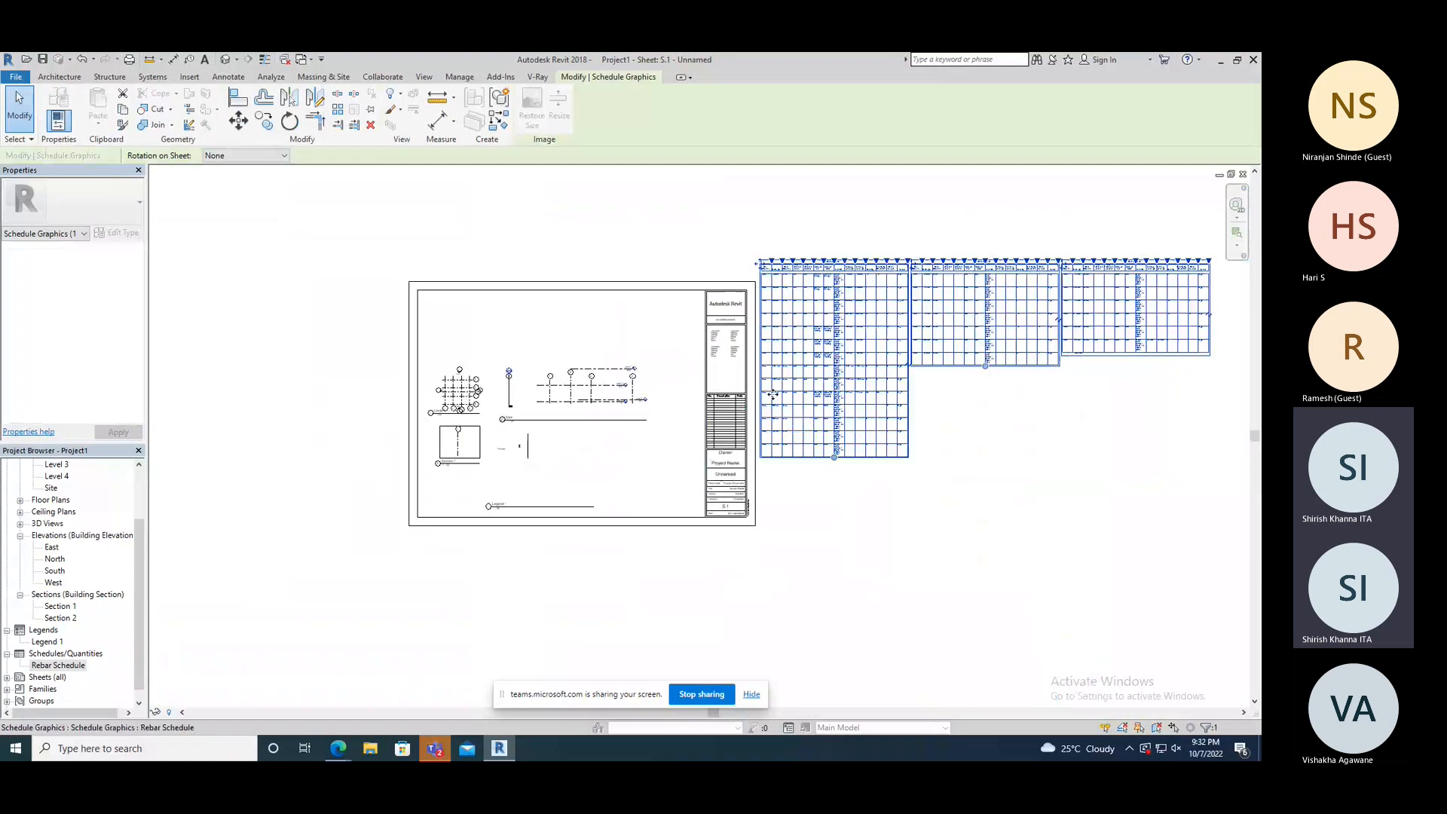
pyautogui.click(997, 457)
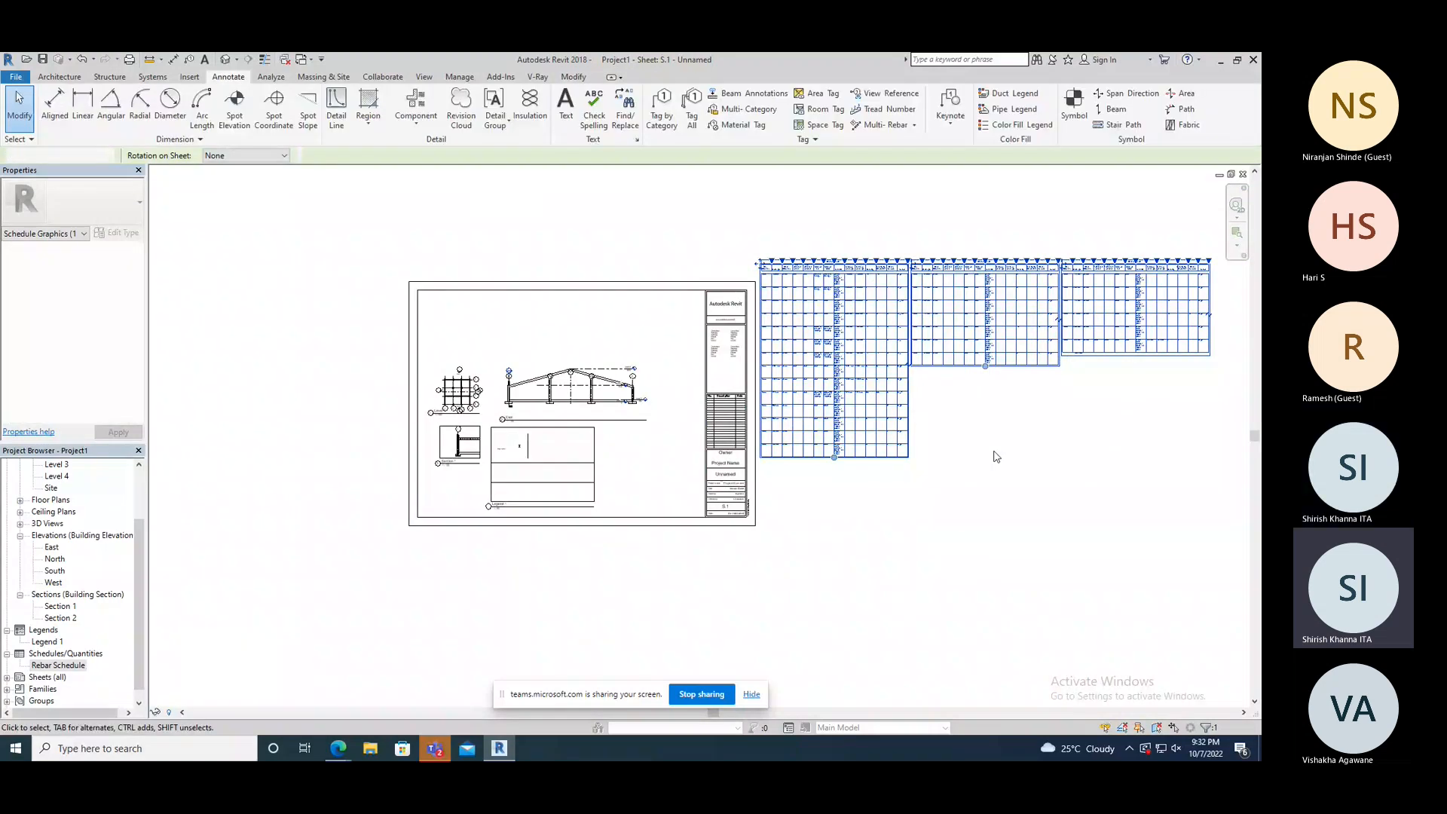
pyautogui.click(768, 265)
pyautogui.moveTo(767, 265); pyautogui.dragTo(642, 270)
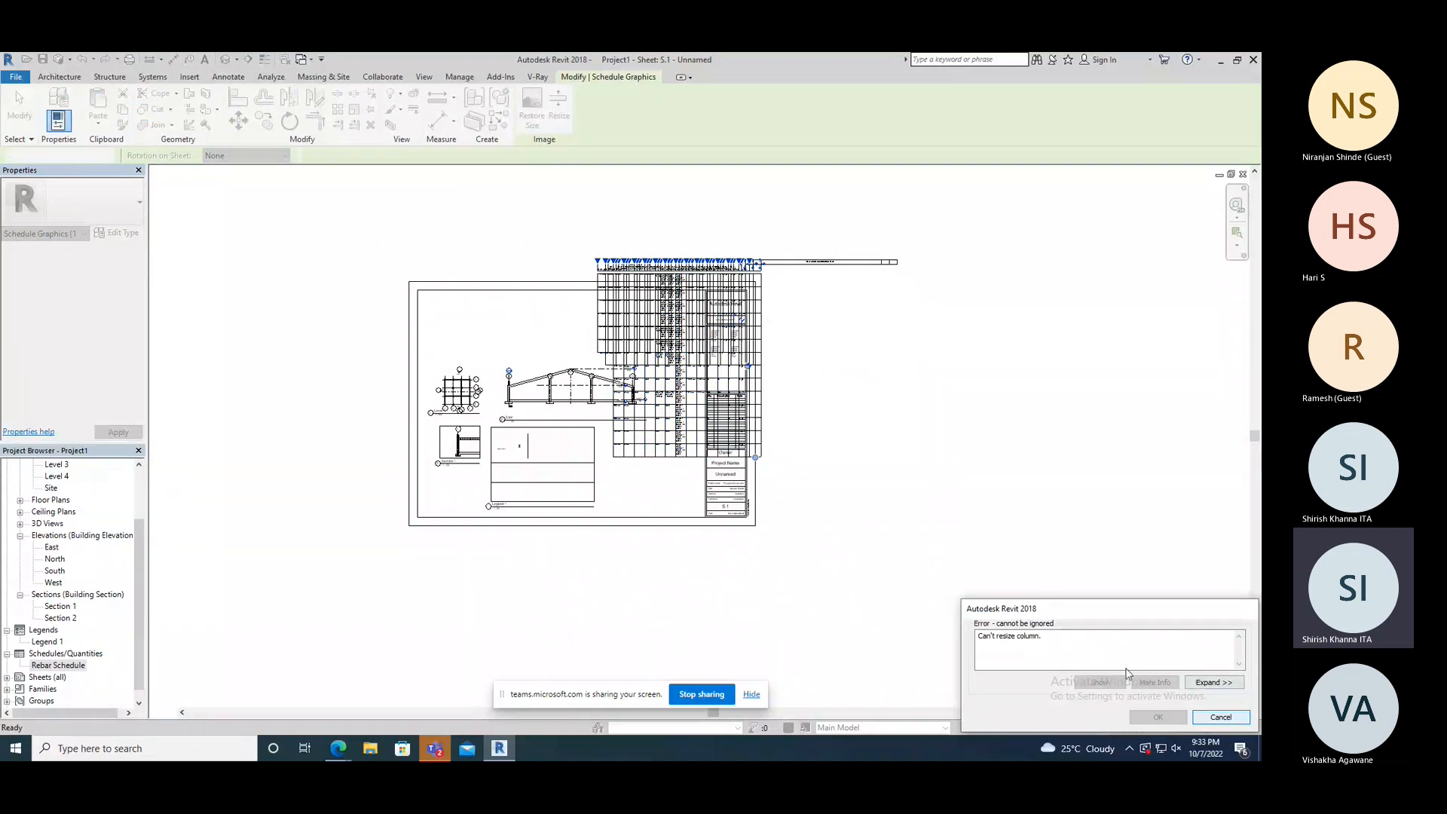
pyautogui.press('Escape')
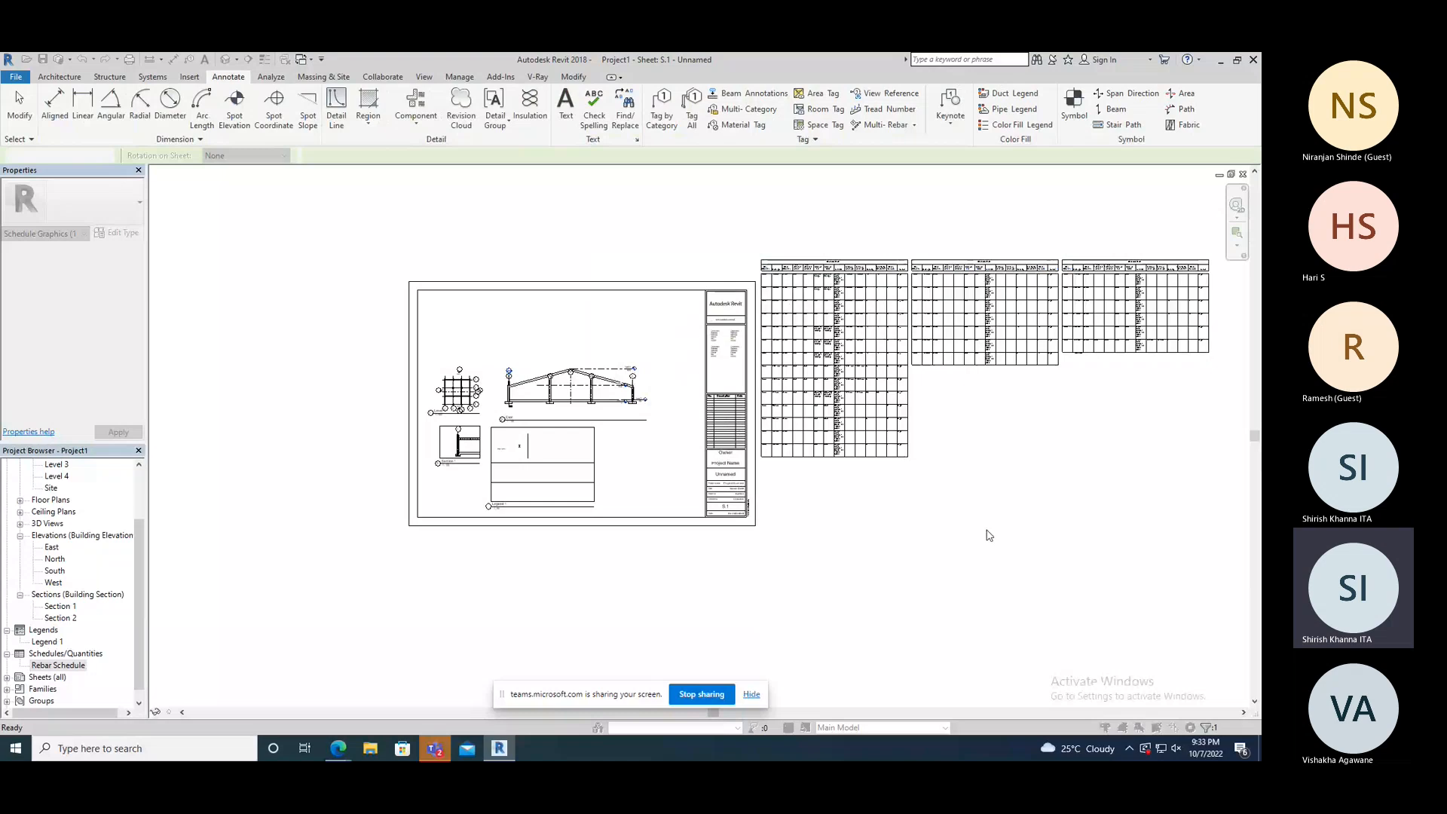
# - Move the split rebar schedule lower, keeping it just outside the sheet beside the title block
pyautogui.click(798, 282)
pyautogui.moveTo(799, 283); pyautogui.dragTo(787, 447)
# - Open the Rebar Schedule view from its table on the sheet and return to sheet S.1
pyautogui.doubleClick(873, 373)
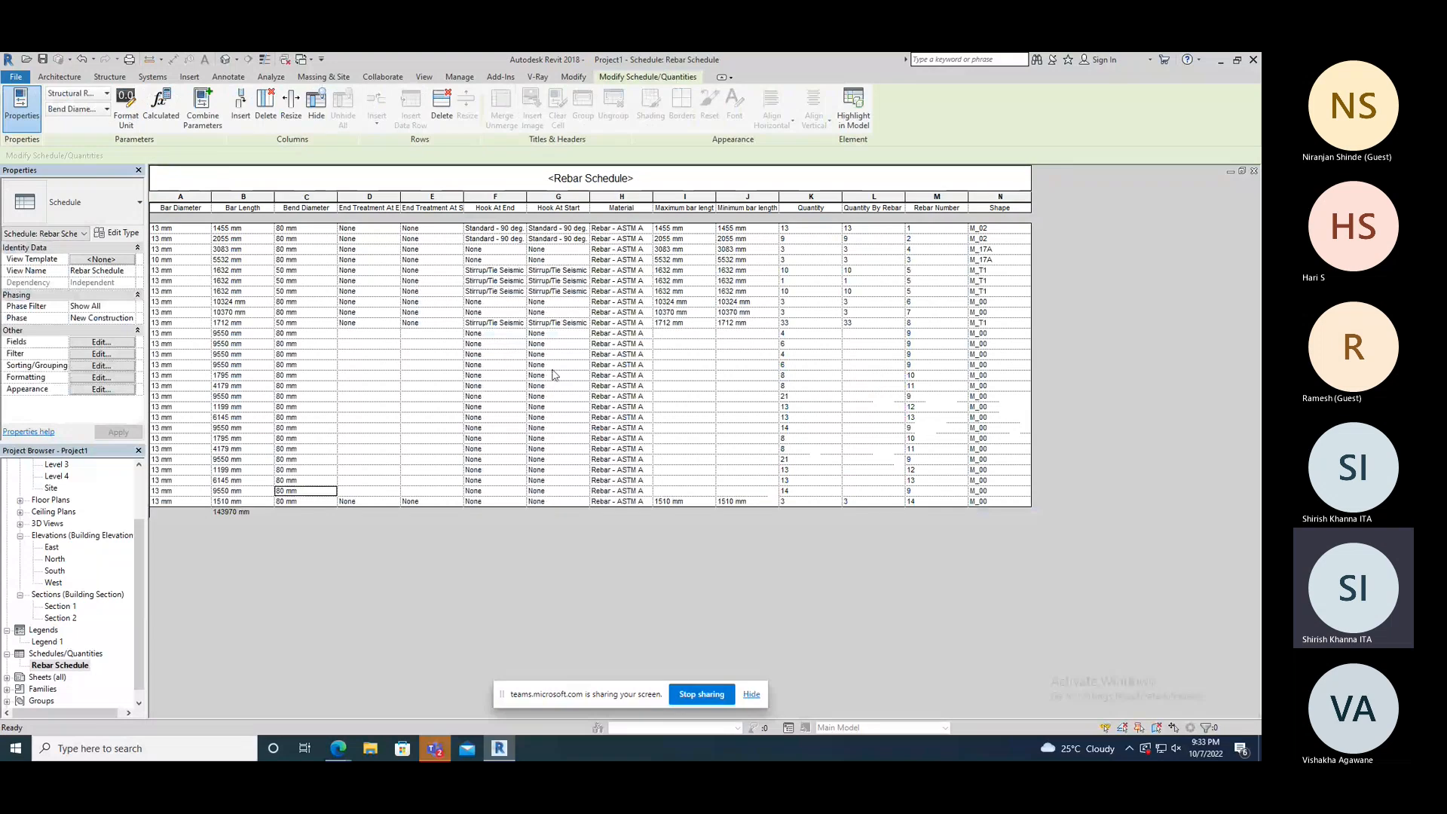
pyautogui.click(7, 677)
pyautogui.click(33, 688)
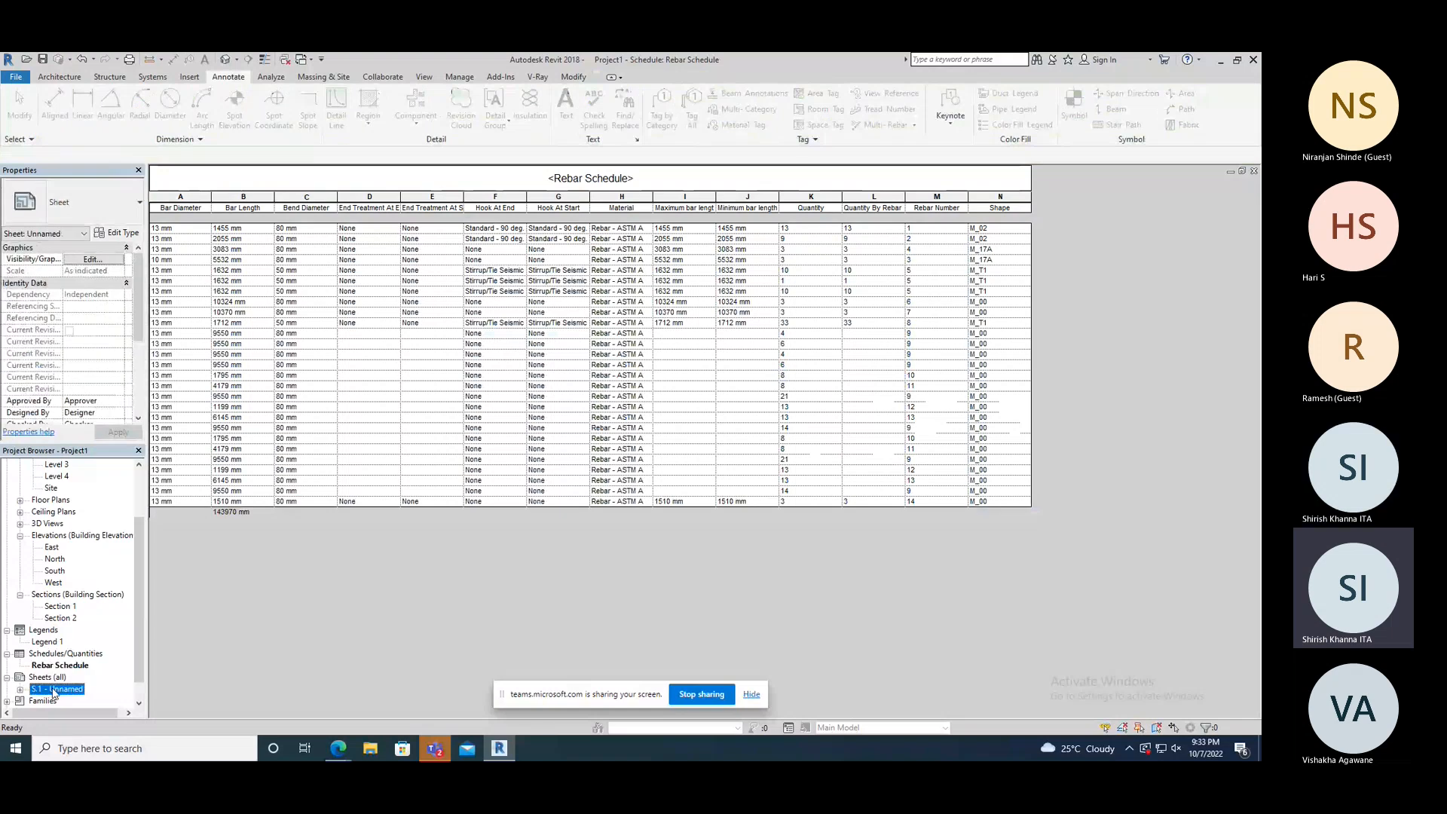
pyautogui.doubleClick(52, 690)
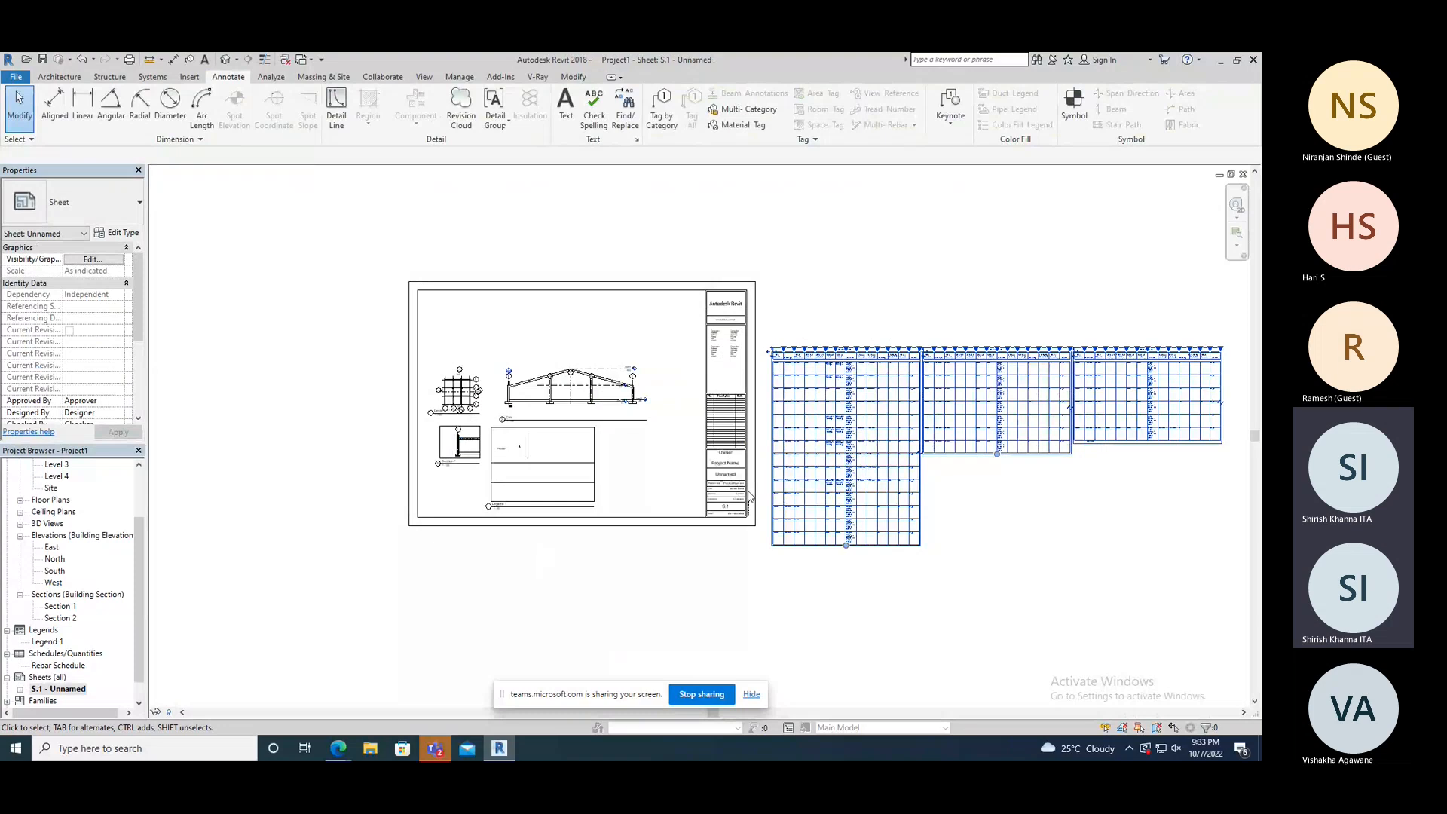
# - Open the Sheet Number value of sheet S.1 for editing in the sheet's properties
pyautogui.scroll(2, 750, 498)
pyautogui.scroll(3, 737, 504)
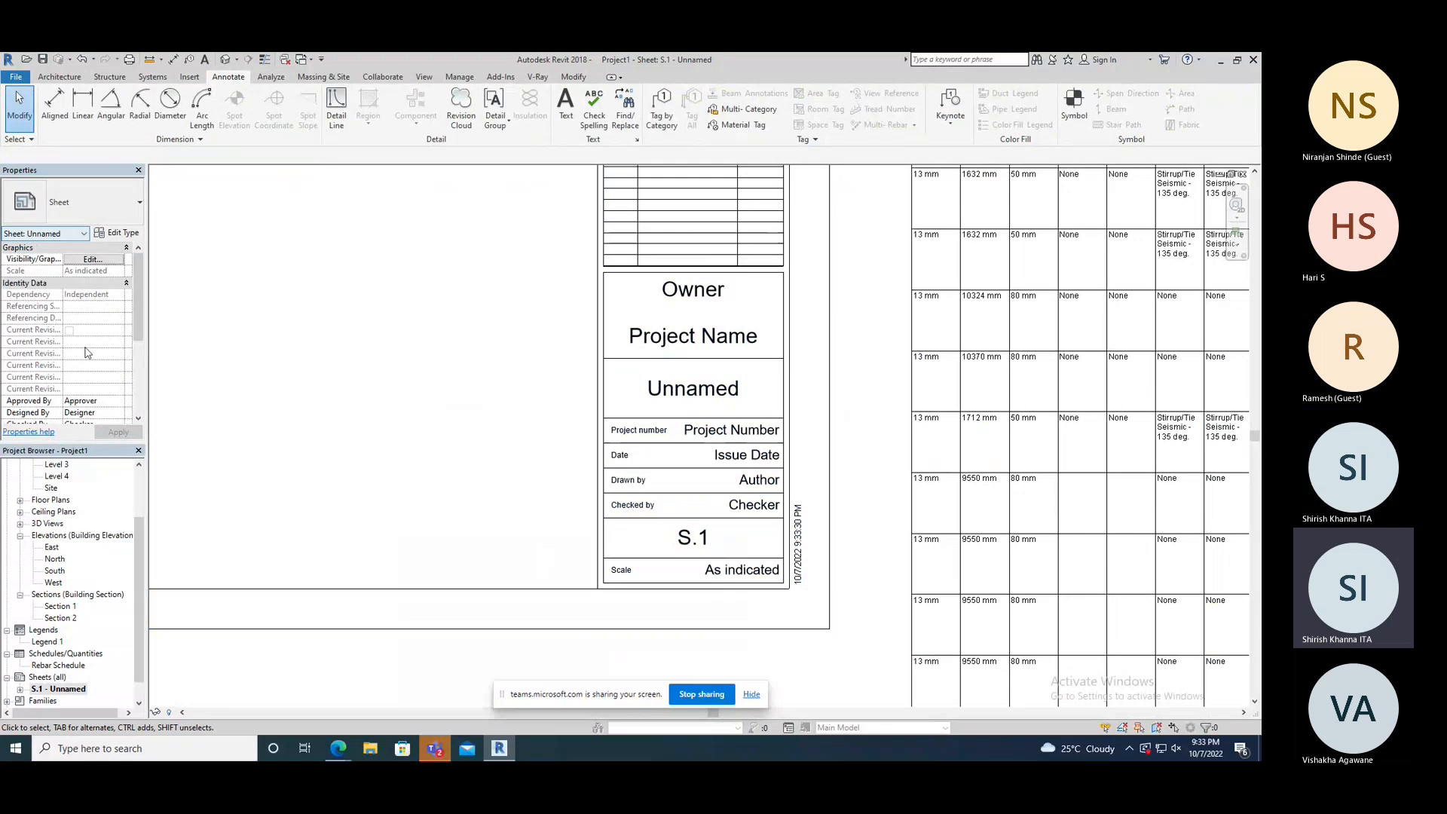
pyautogui.moveTo(137, 300); pyautogui.dragTo(137, 355)
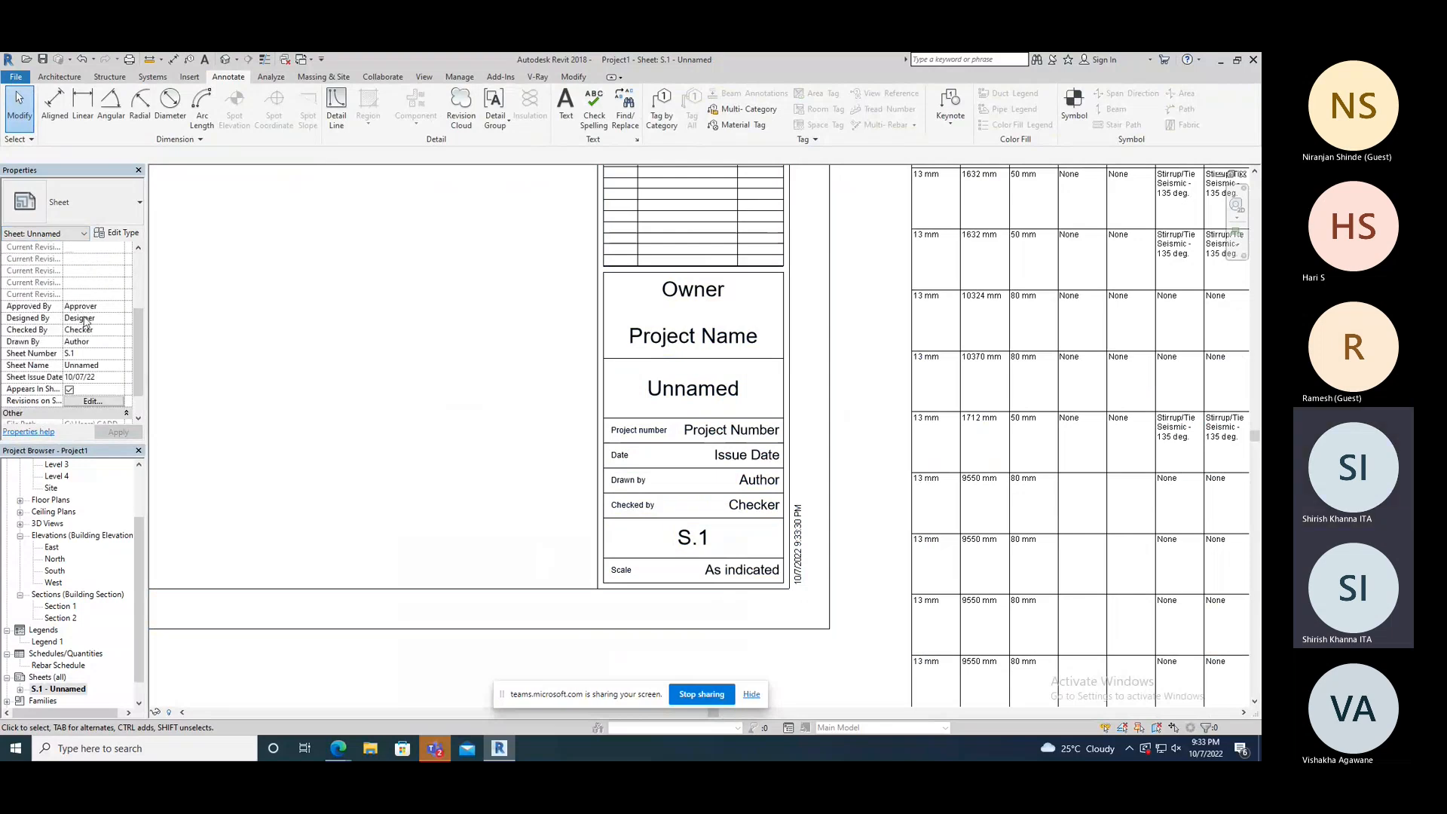
pyautogui.click(95, 356)
pyautogui.scroll(-1, 141, 346)
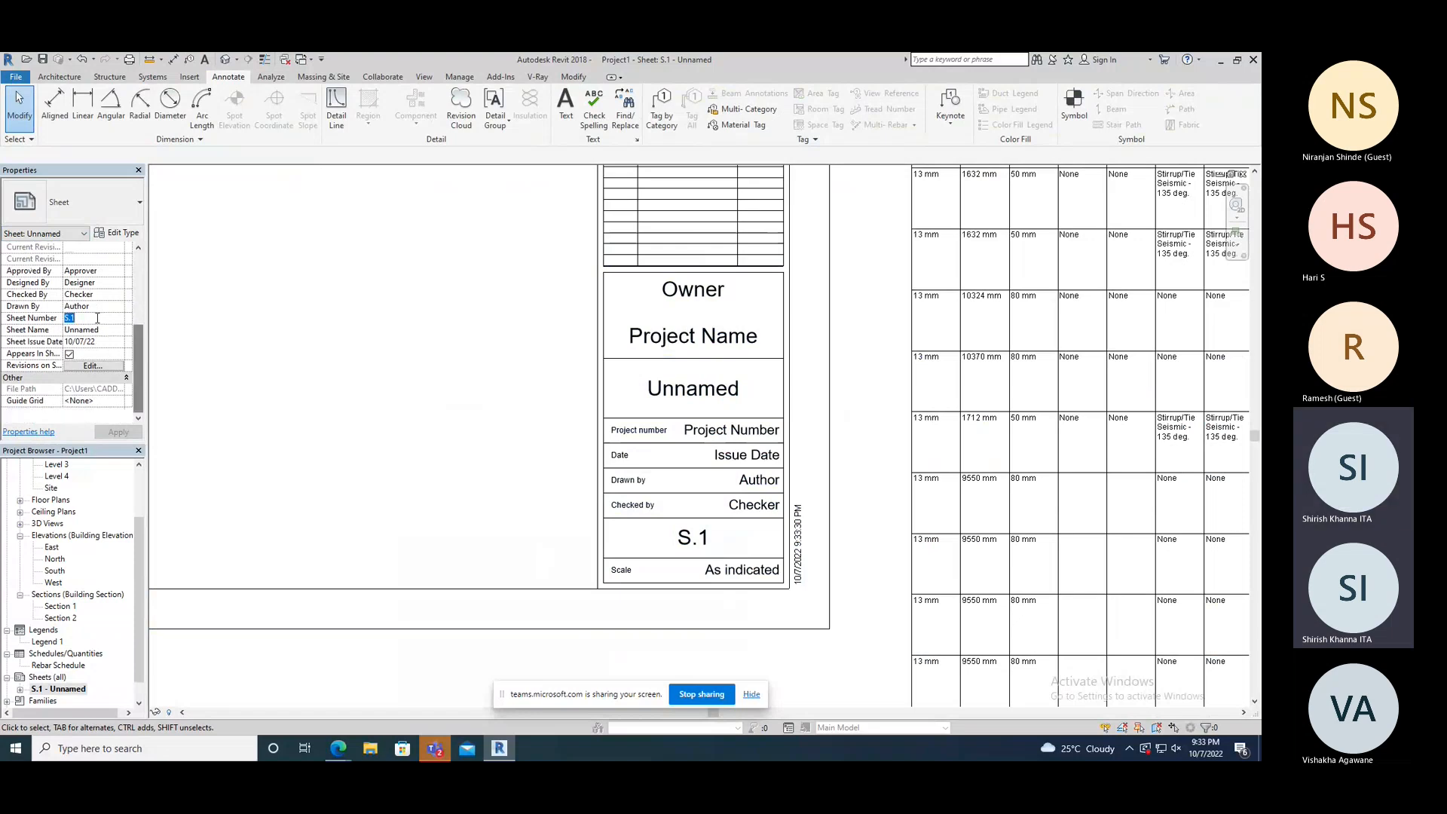
# - Select the title block and open its Issue Date value for editing
pyautogui.click(755, 440)
pyautogui.click(750, 455)
pyautogui.click(765, 458)
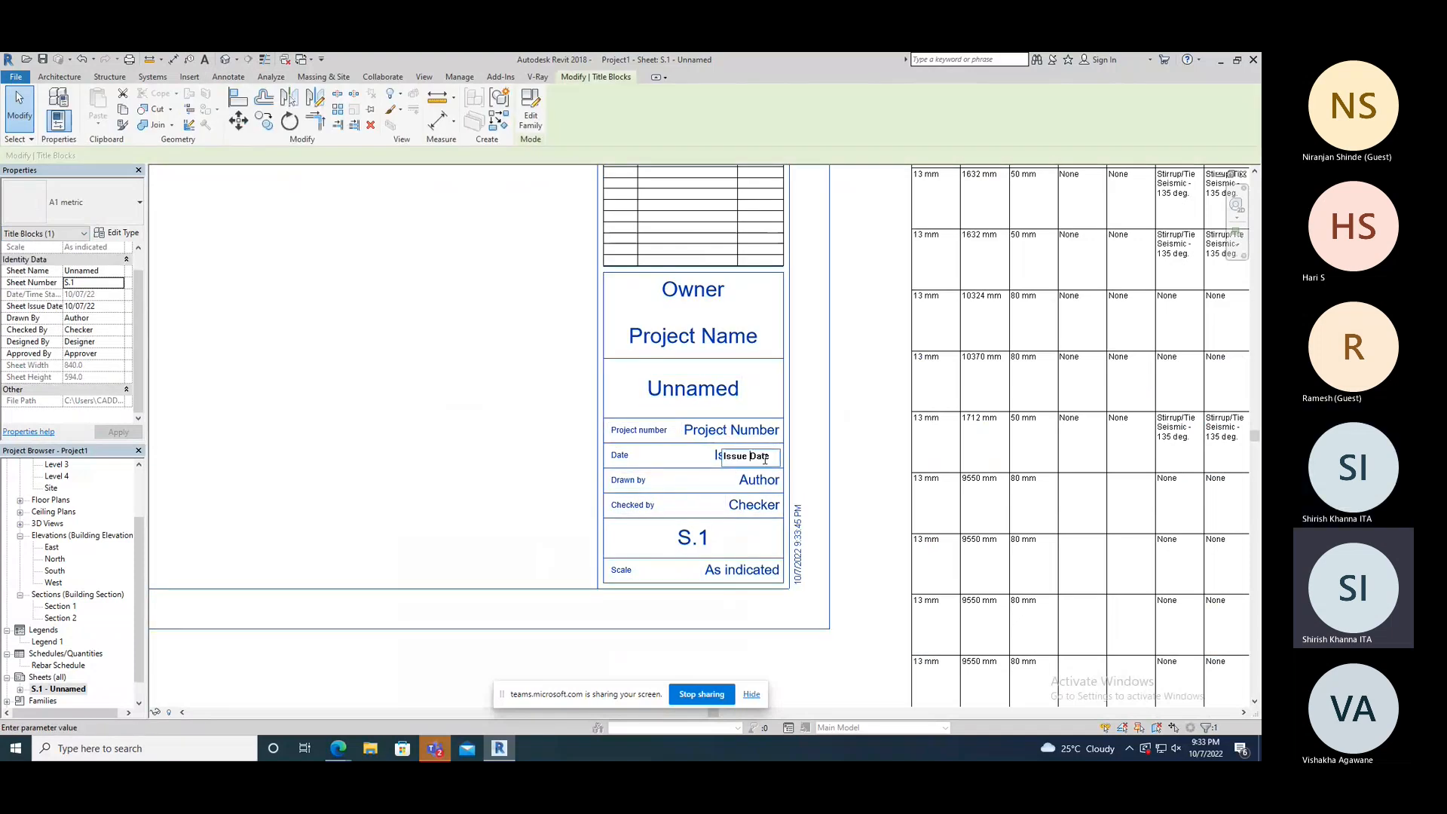
pyautogui.moveTo(771, 458); pyautogui.dragTo(737, 457)
pyautogui.click(765, 483)
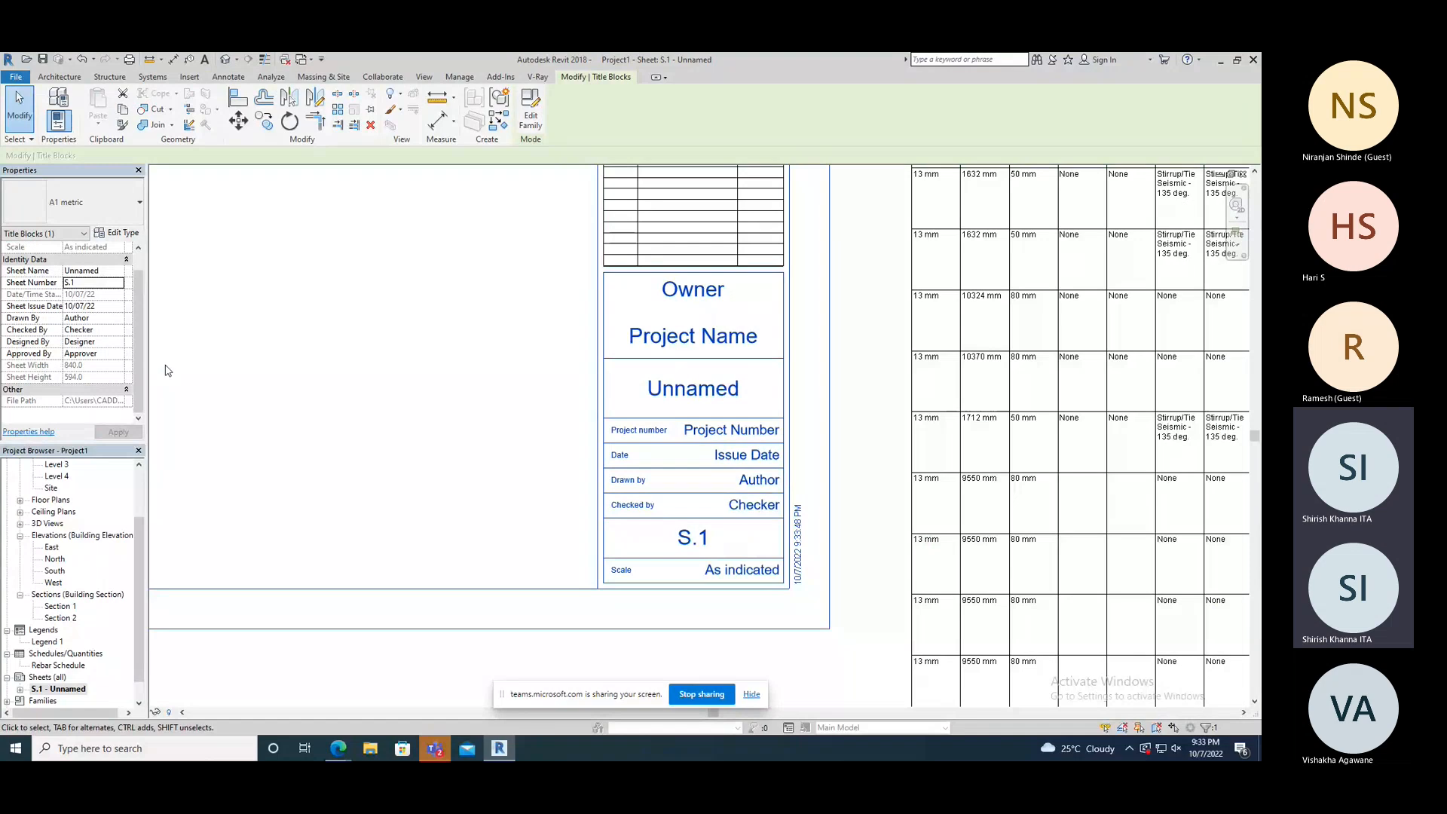
# - Enter the drafter's name as the title block's Drawn By value
pyautogui.click(77, 318)
pyautogui.write('Shiri')
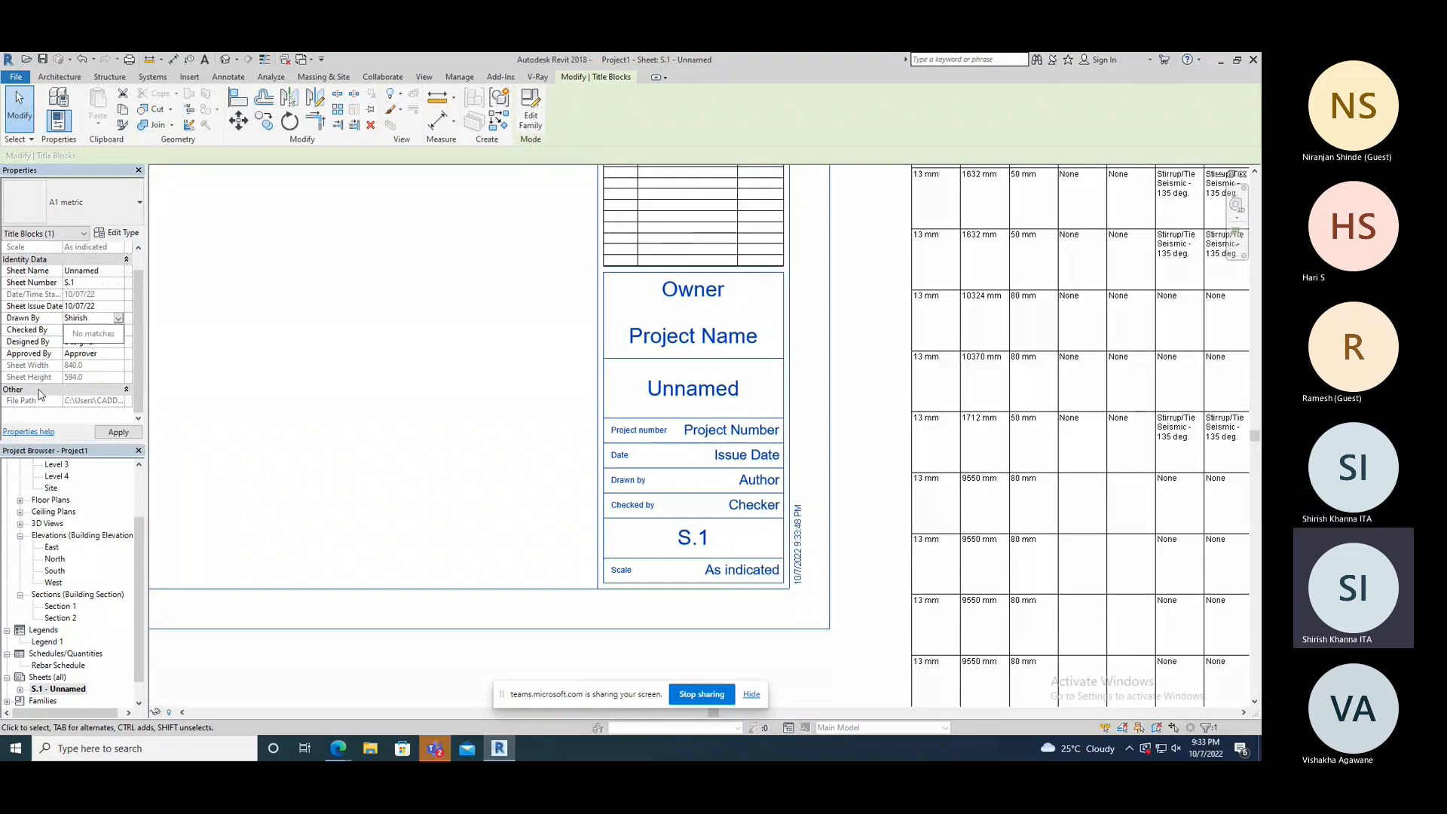
pyautogui.write('sh')
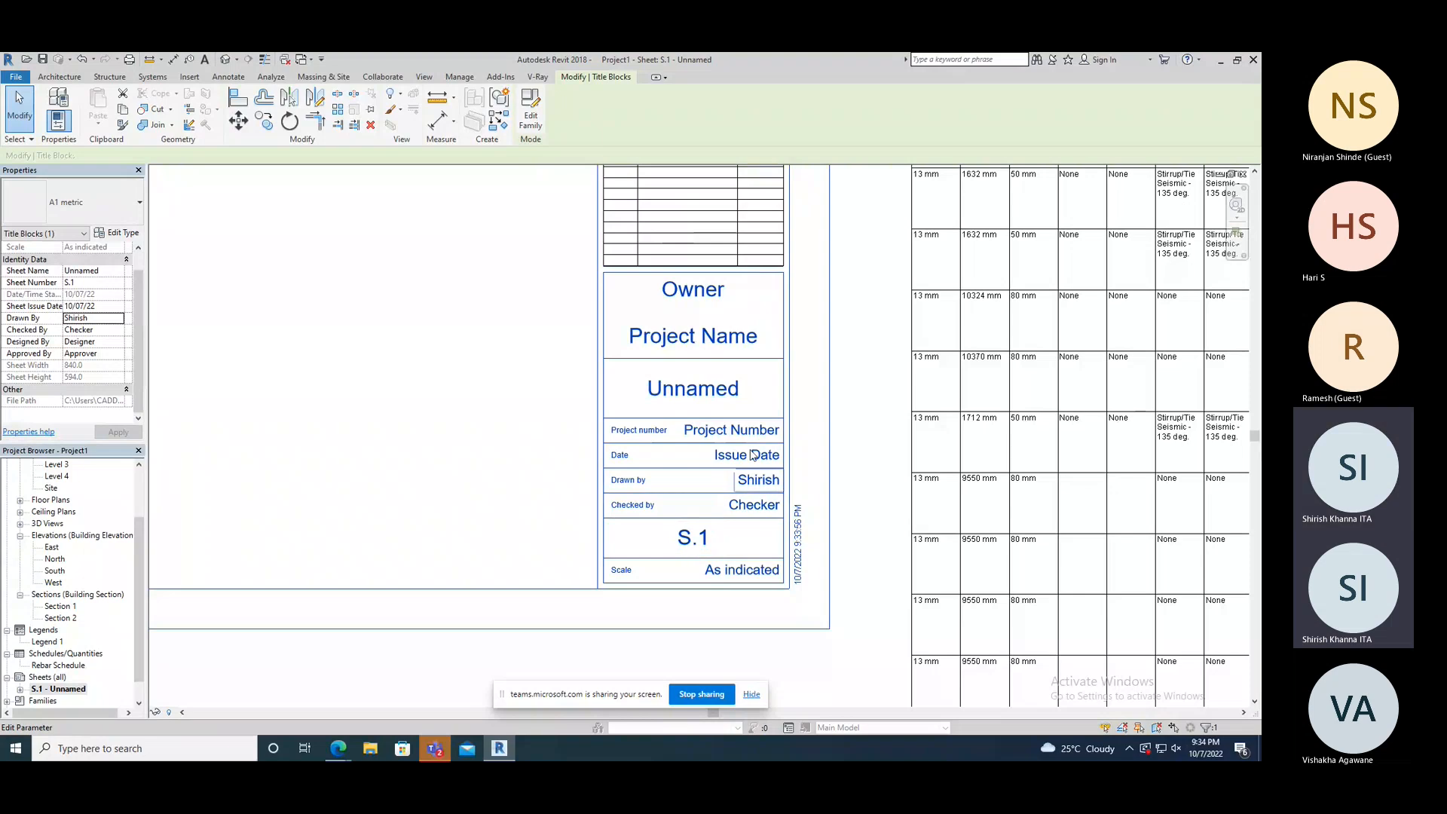
pyautogui.scroll(-1, 646, 476)
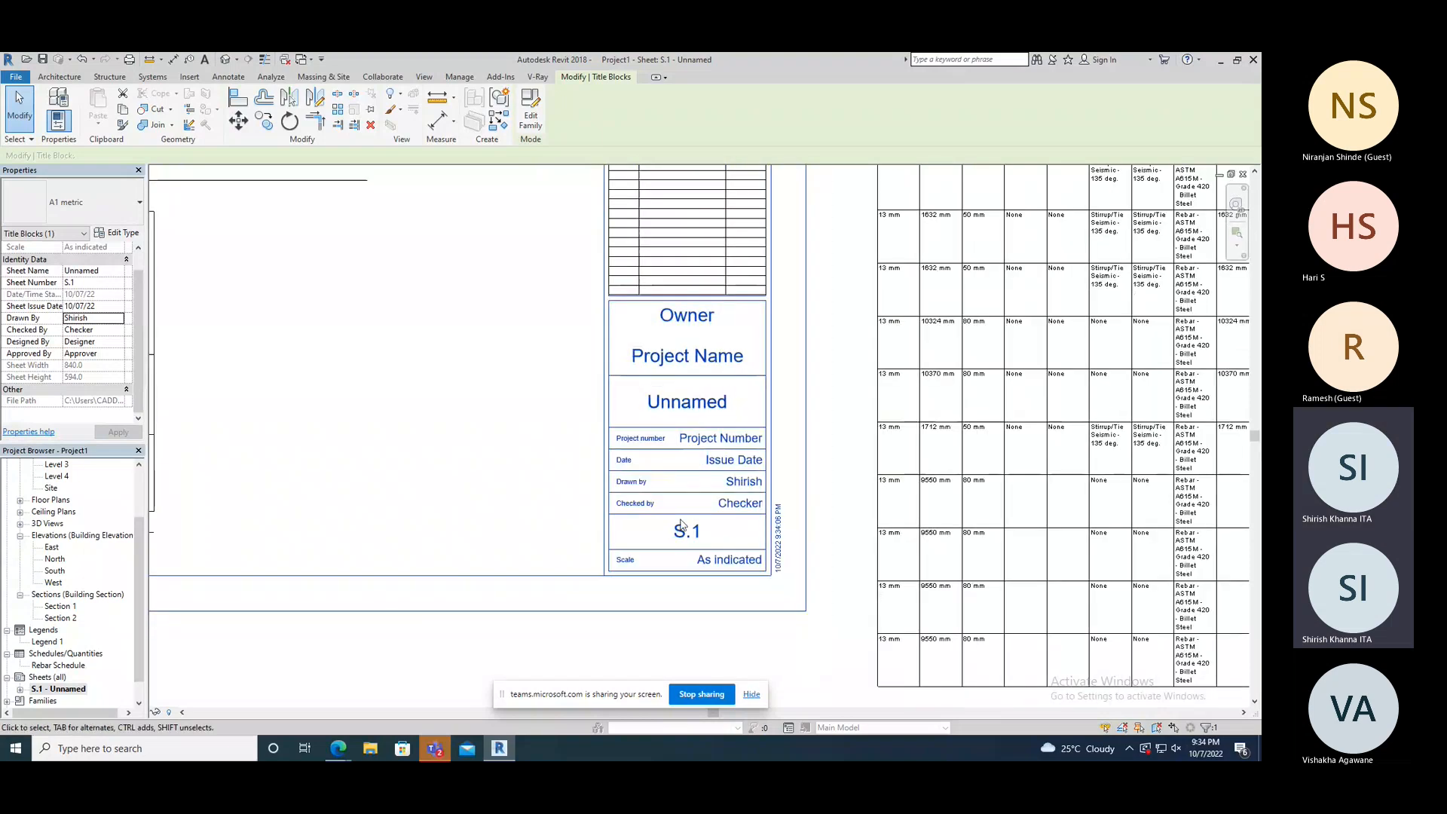
pyautogui.scroll(-1, 682, 525)
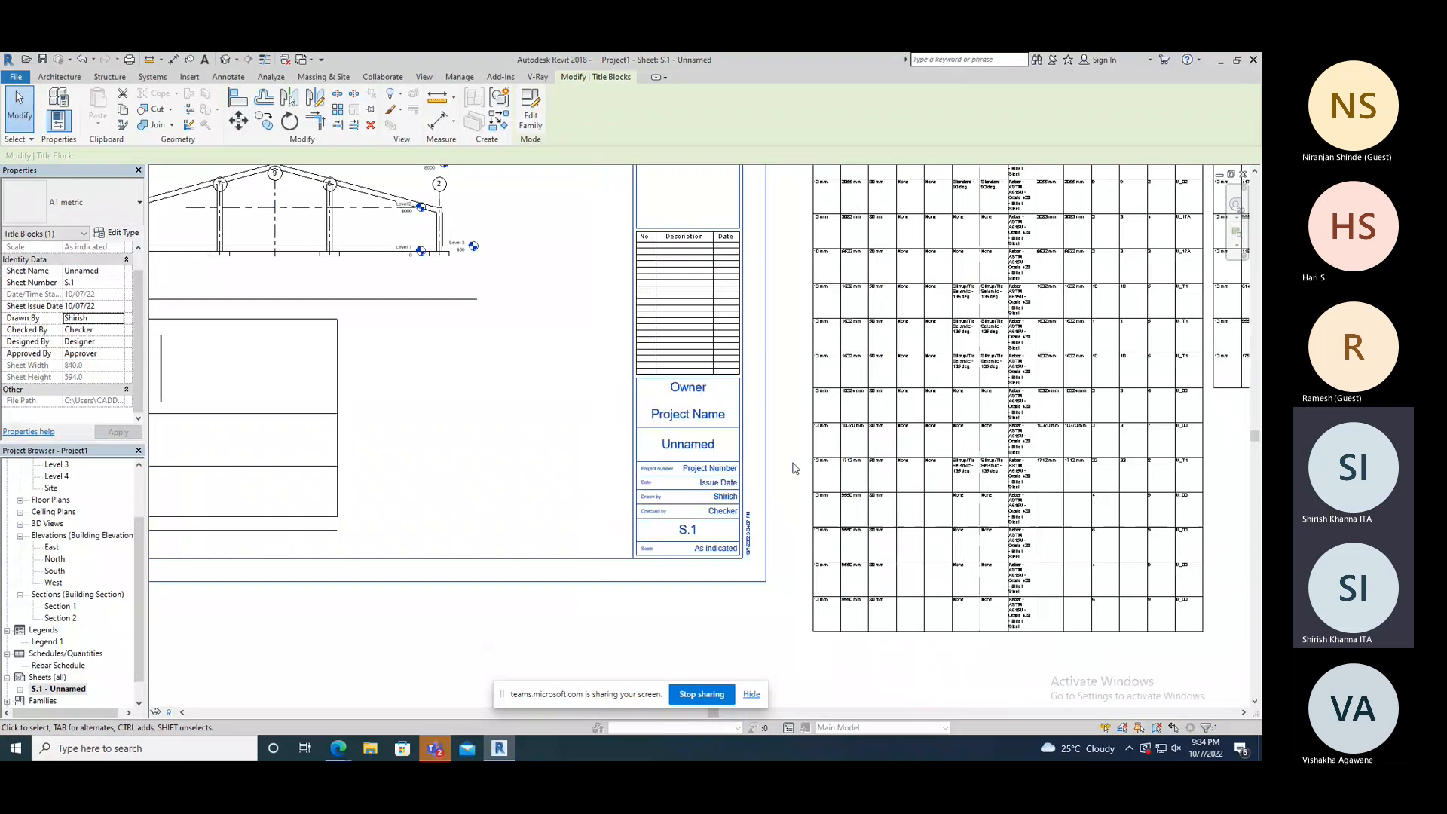
# - Open the sheet's A1 metric title block family for editing
pyautogui.scroll(-1, 793, 463)
pyautogui.moveTo(358, 410); pyautogui.dragTo(504, 501, button='middle')
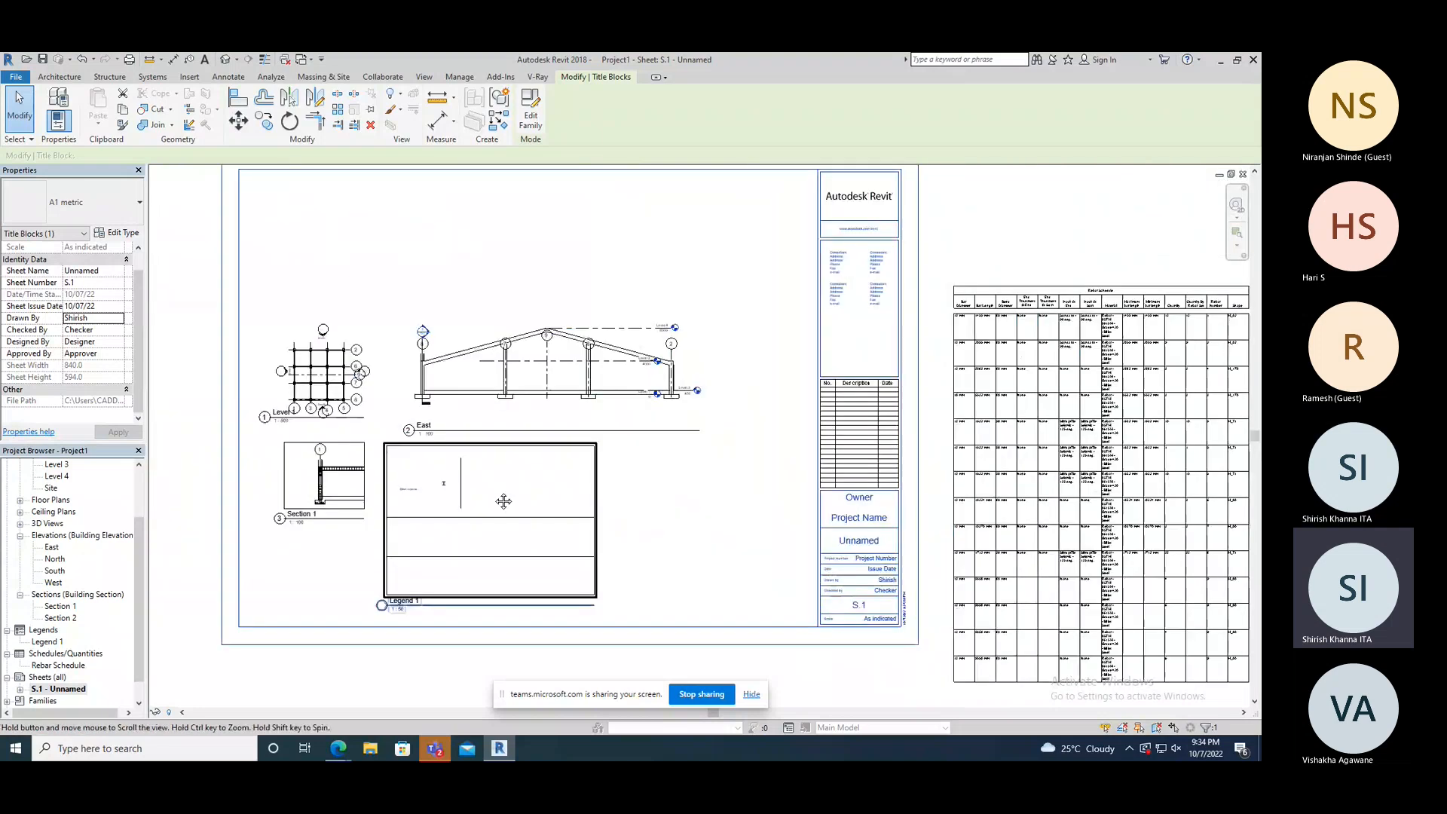
pyautogui.moveTo(504, 502); pyautogui.dragTo(499, 551, button='middle')
pyautogui.scroll(-1, 726, 478)
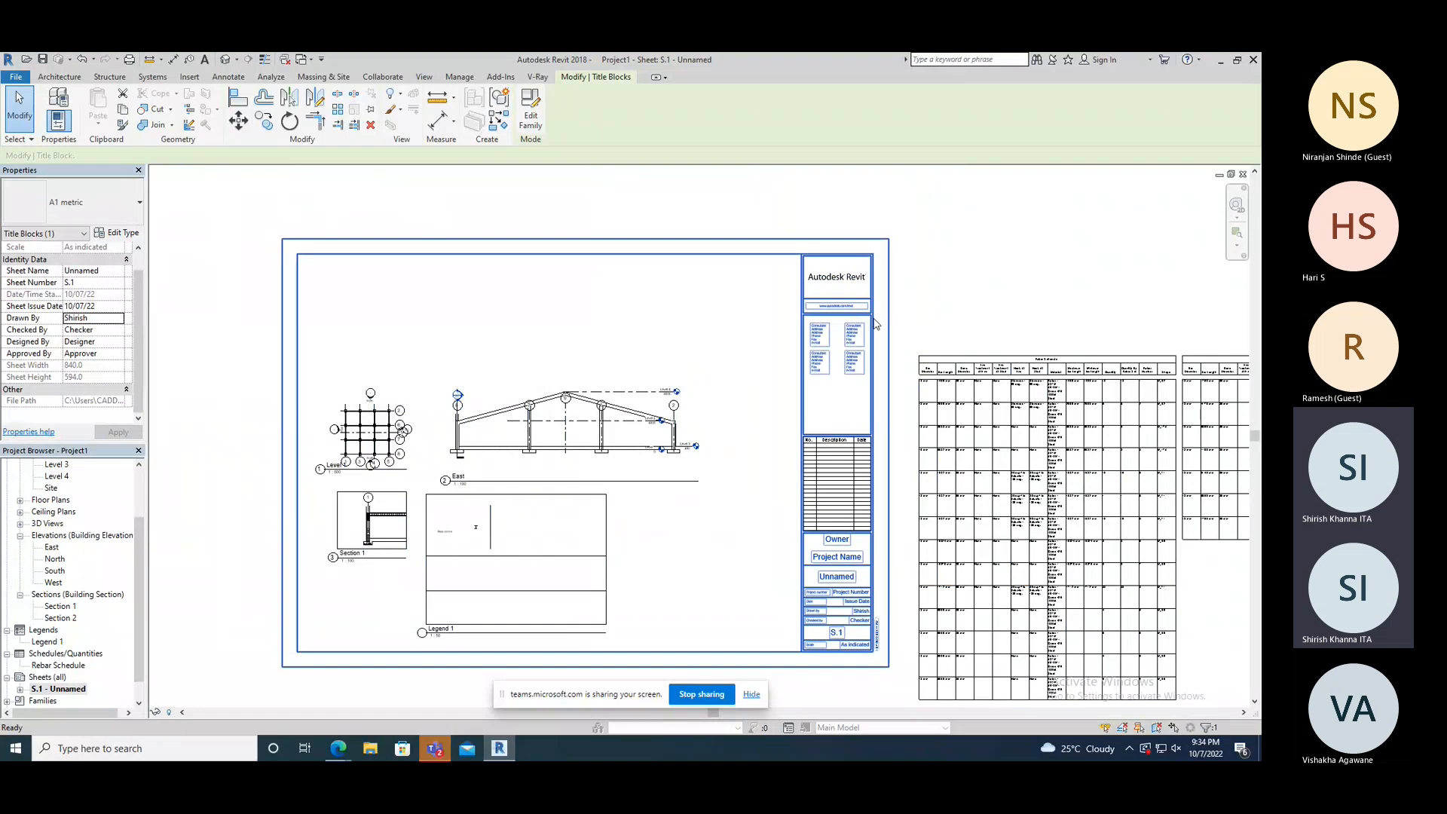
pyautogui.doubleClick(875, 324)
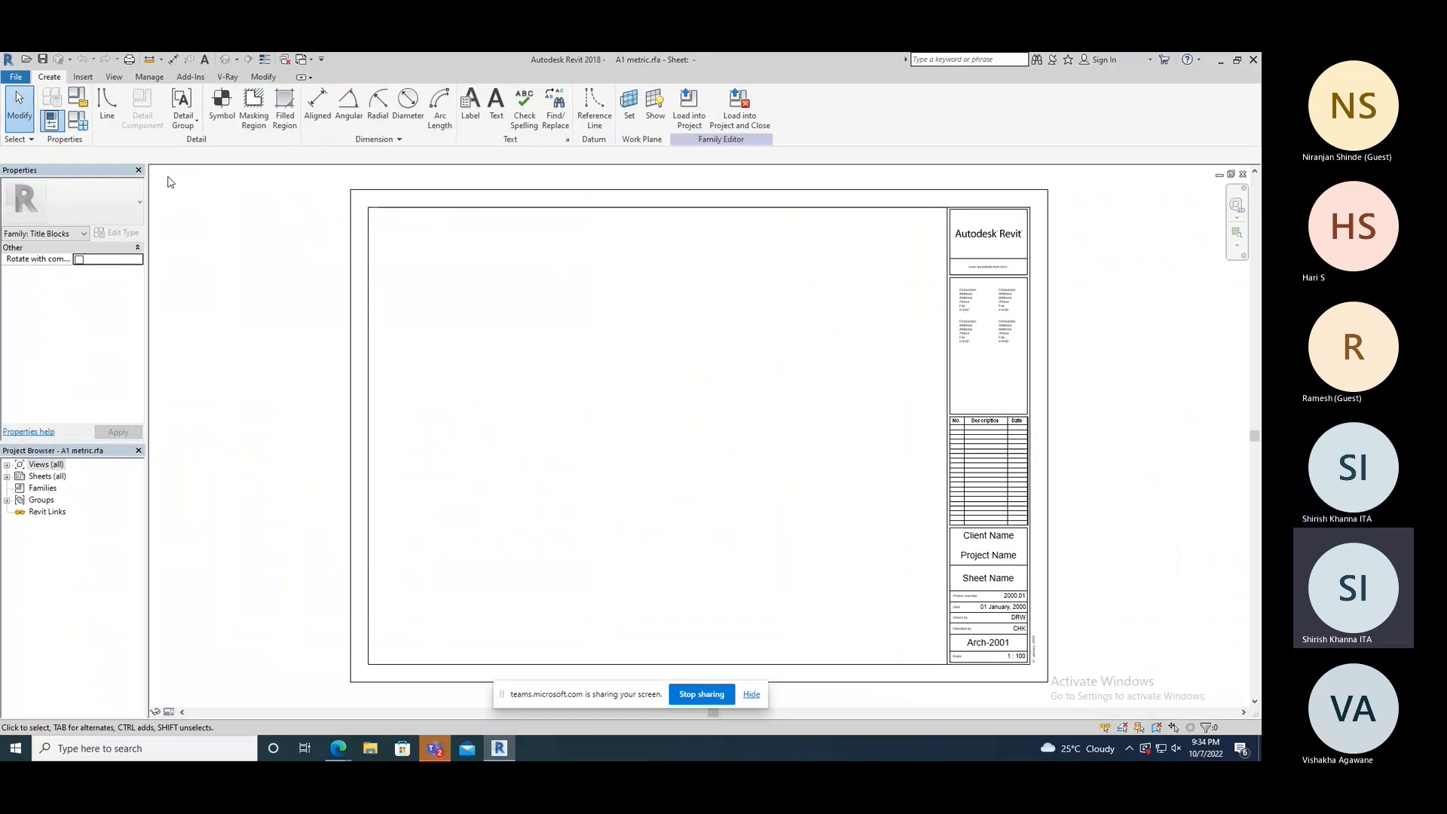
# - Draw a horizontal and a vertical line dividing the drawing area into four, and load the family into the project, overwriting its version and parameter values
pyautogui.click(108, 115)
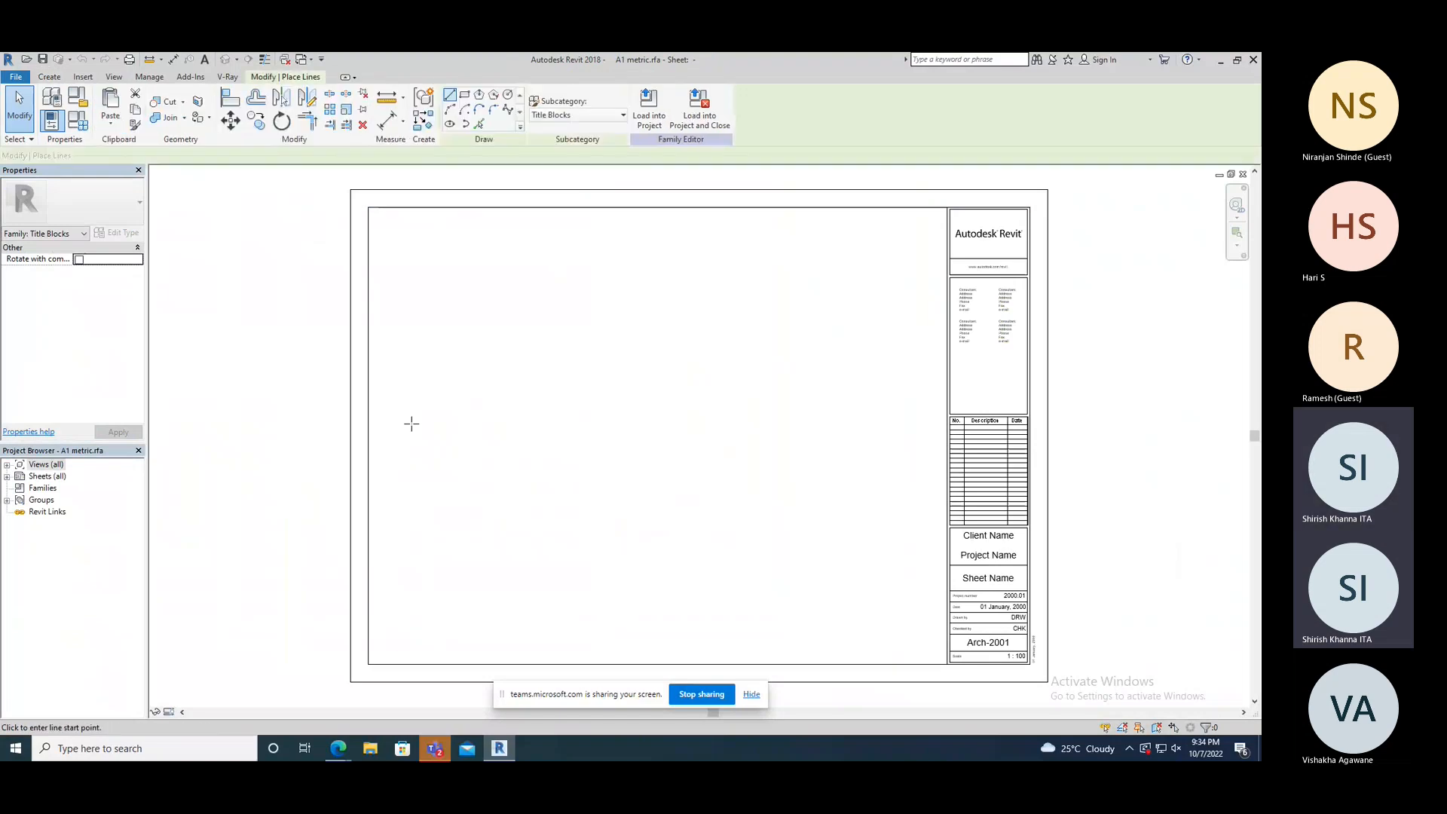
pyautogui.click(368, 417)
pyautogui.click(947, 417)
pyautogui.press('Escape')
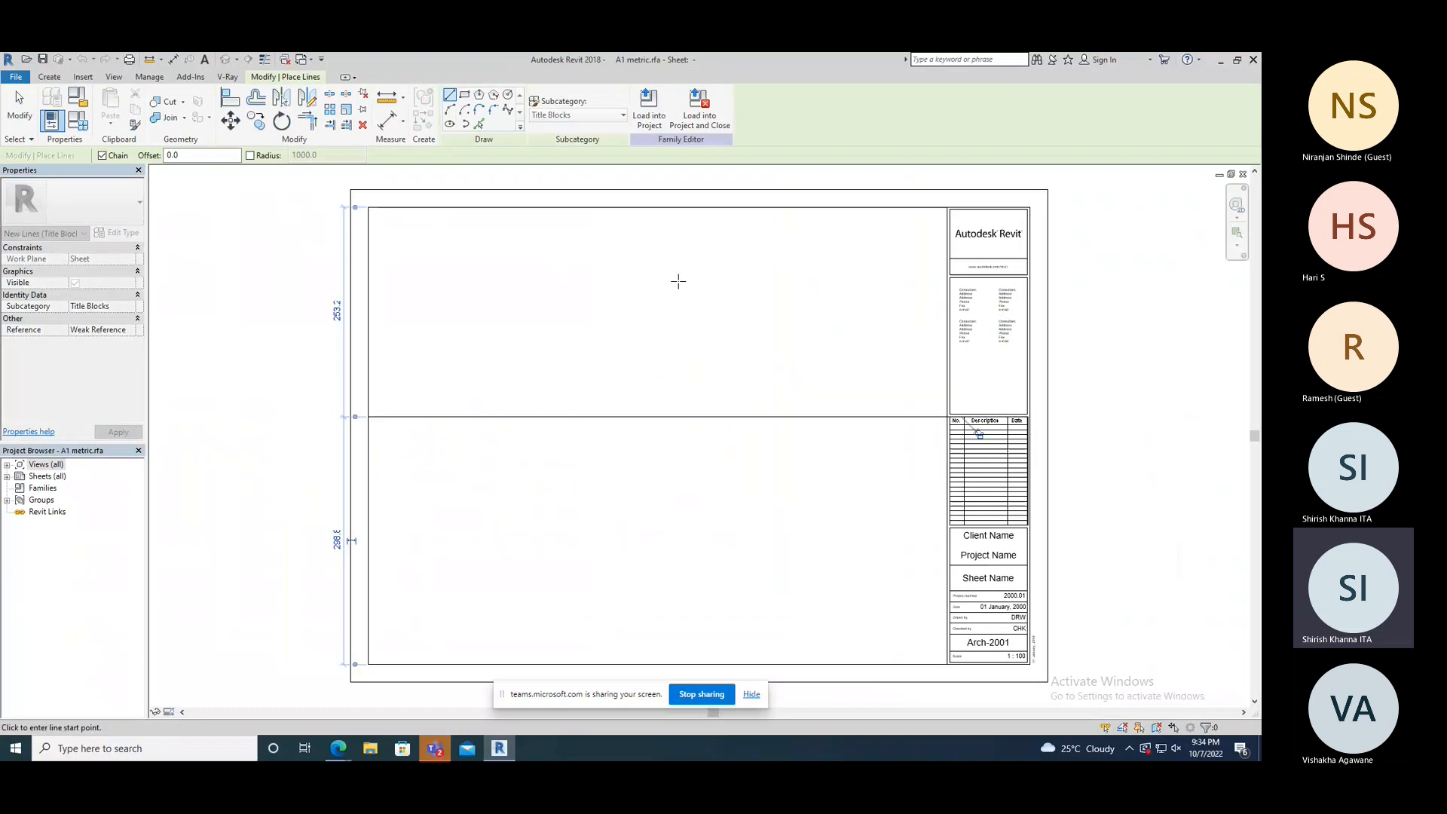
pyautogui.click(654, 207)
pyautogui.click(654, 664)
pyautogui.press('Escape')
pyautogui.click(649, 109)
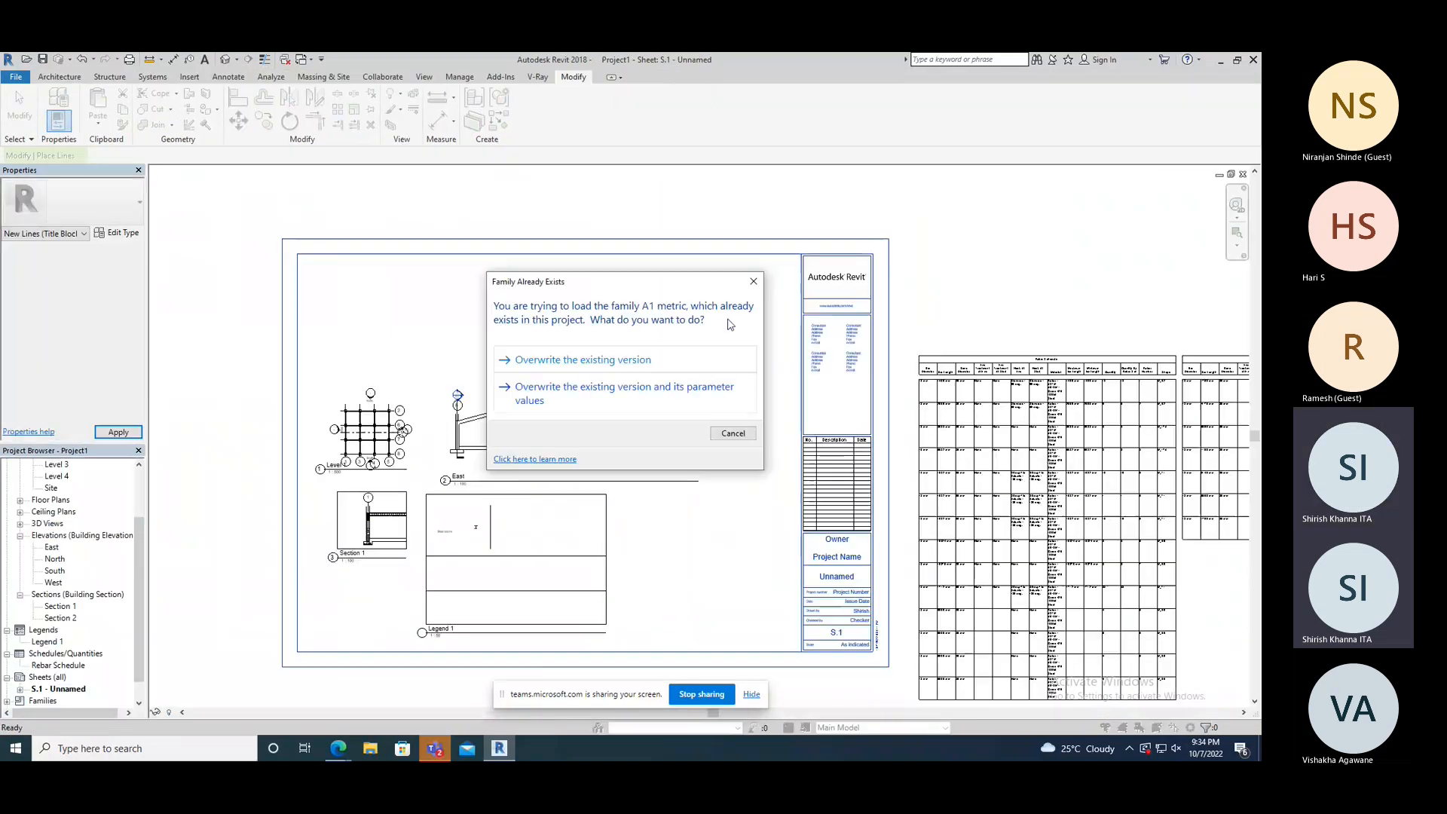
pyautogui.click(648, 386)
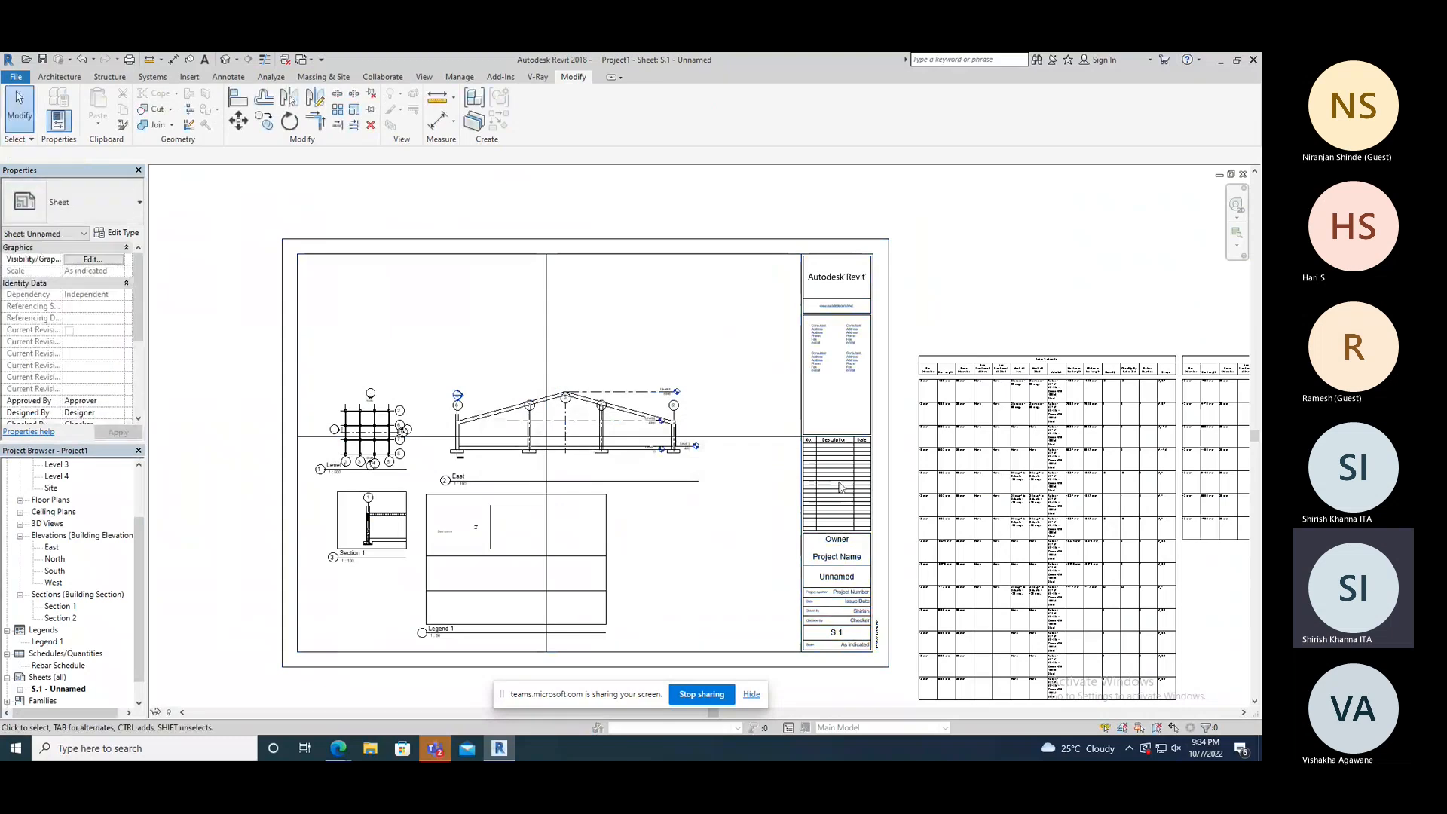
# - Arrange the sheet's viewports with the plan in the upper-left quadrant, the East elevation in the upper-right and Legend 1 in the lower-right
pyautogui.click(615, 408)
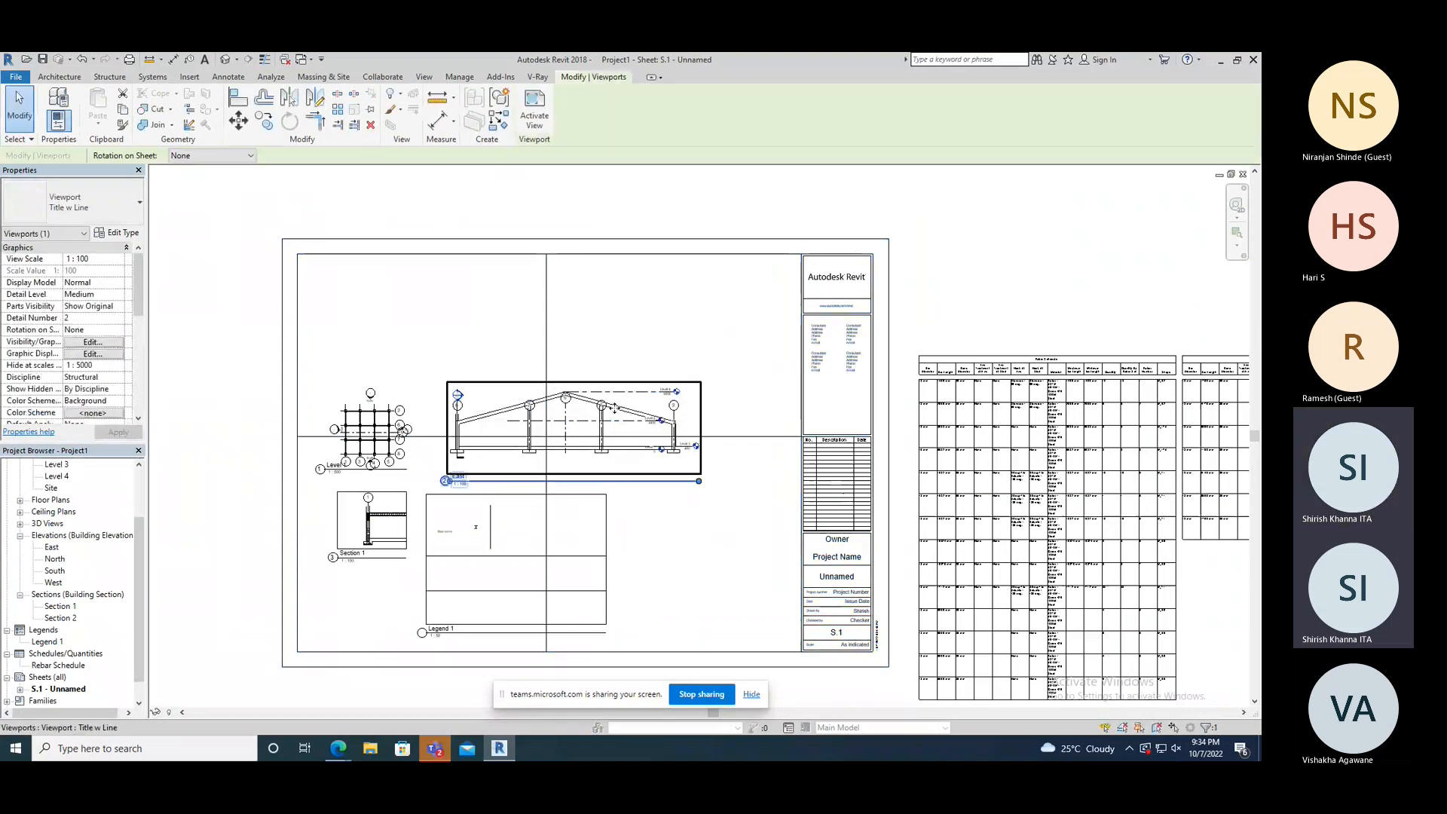
pyautogui.moveTo(615, 408); pyautogui.dragTo(720, 323)
pyautogui.moveTo(392, 413); pyautogui.dragTo(432, 314)
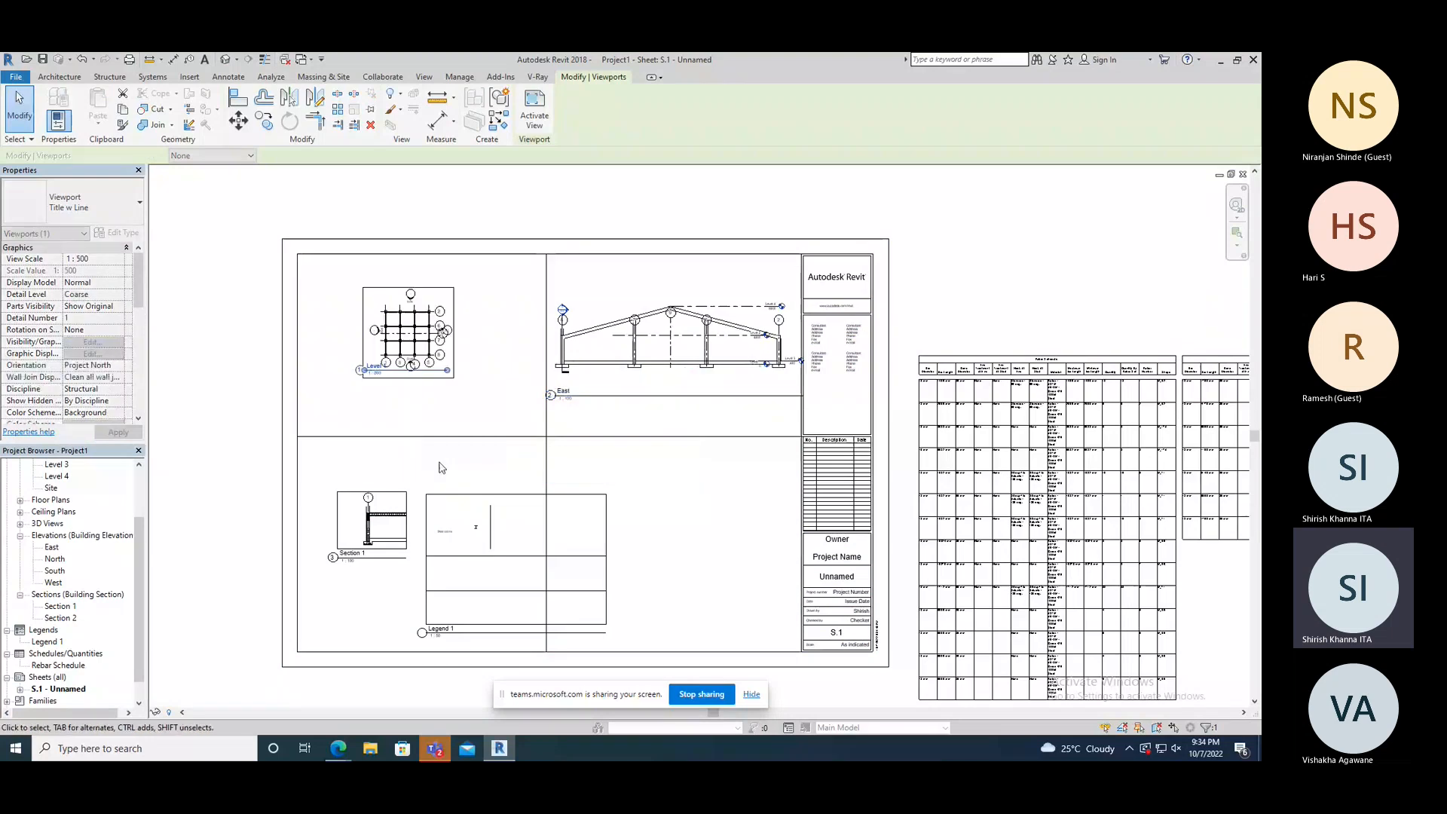
pyautogui.click(495, 528)
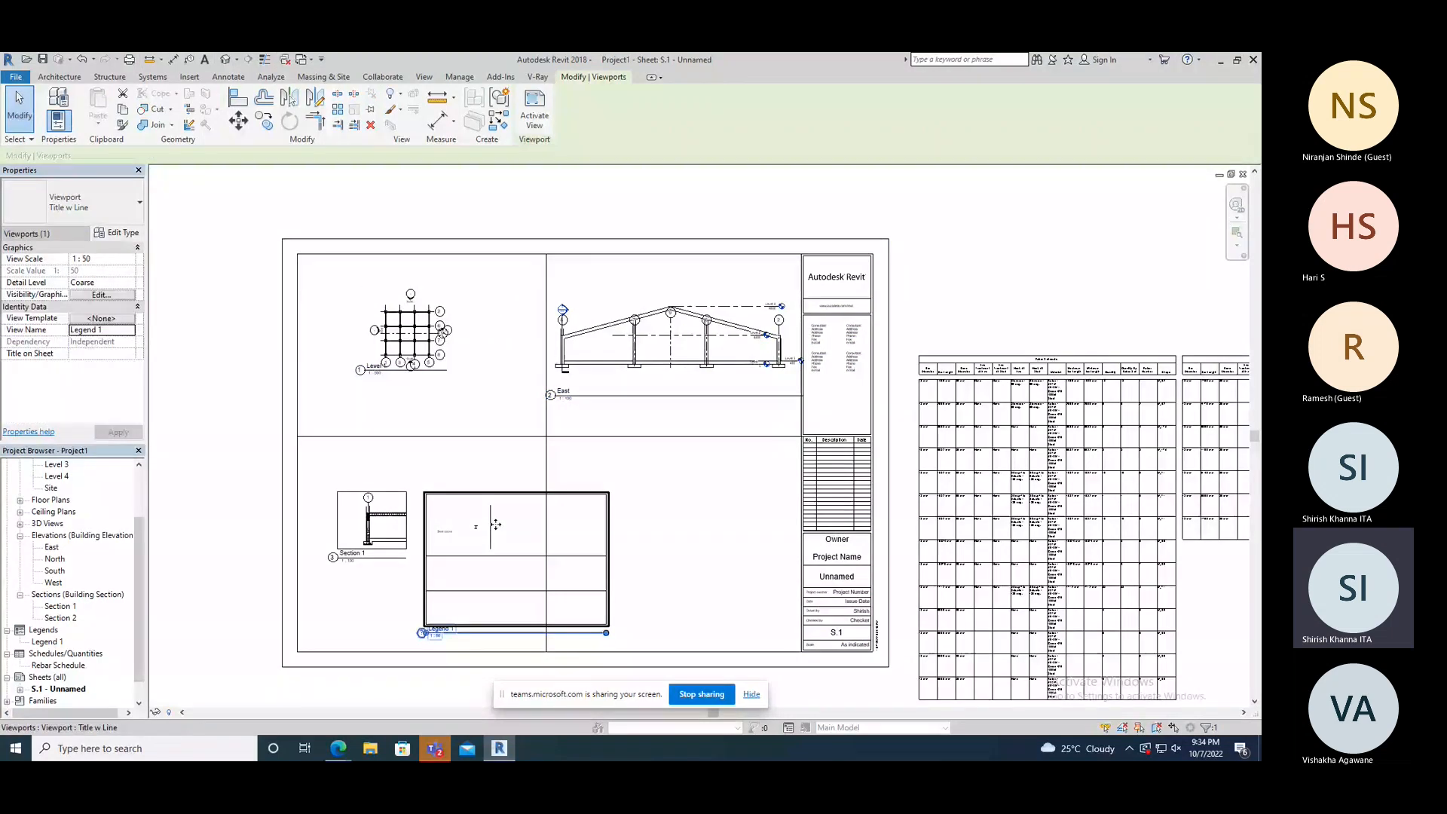
pyautogui.moveTo(490, 525); pyautogui.dragTo(653, 509)
pyautogui.click(222, 389)
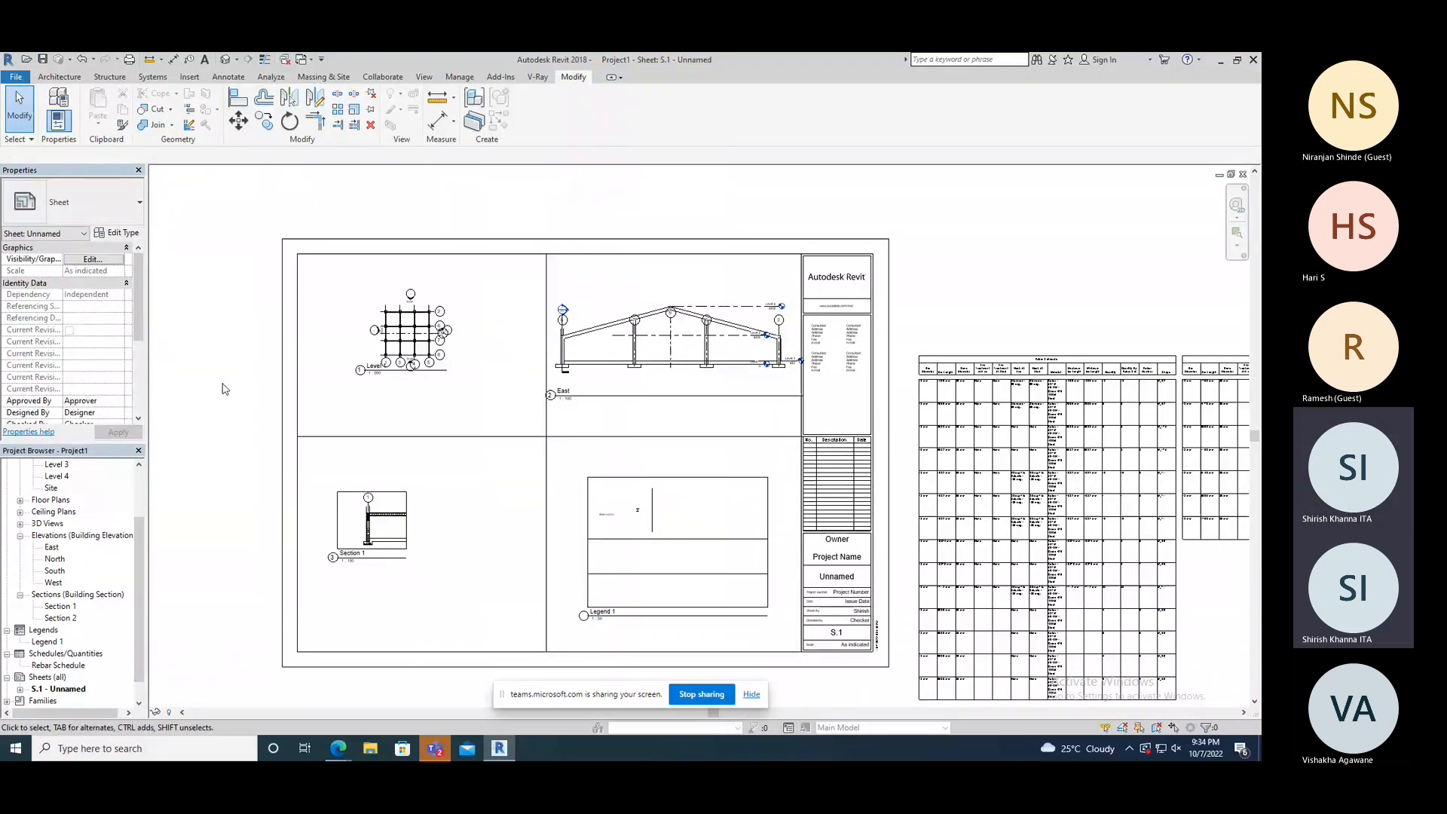
# - Reopen the title block family and delete the consultant address text blocks below the Autodesk Revit logo area
pyautogui.doubleClick(663, 270)
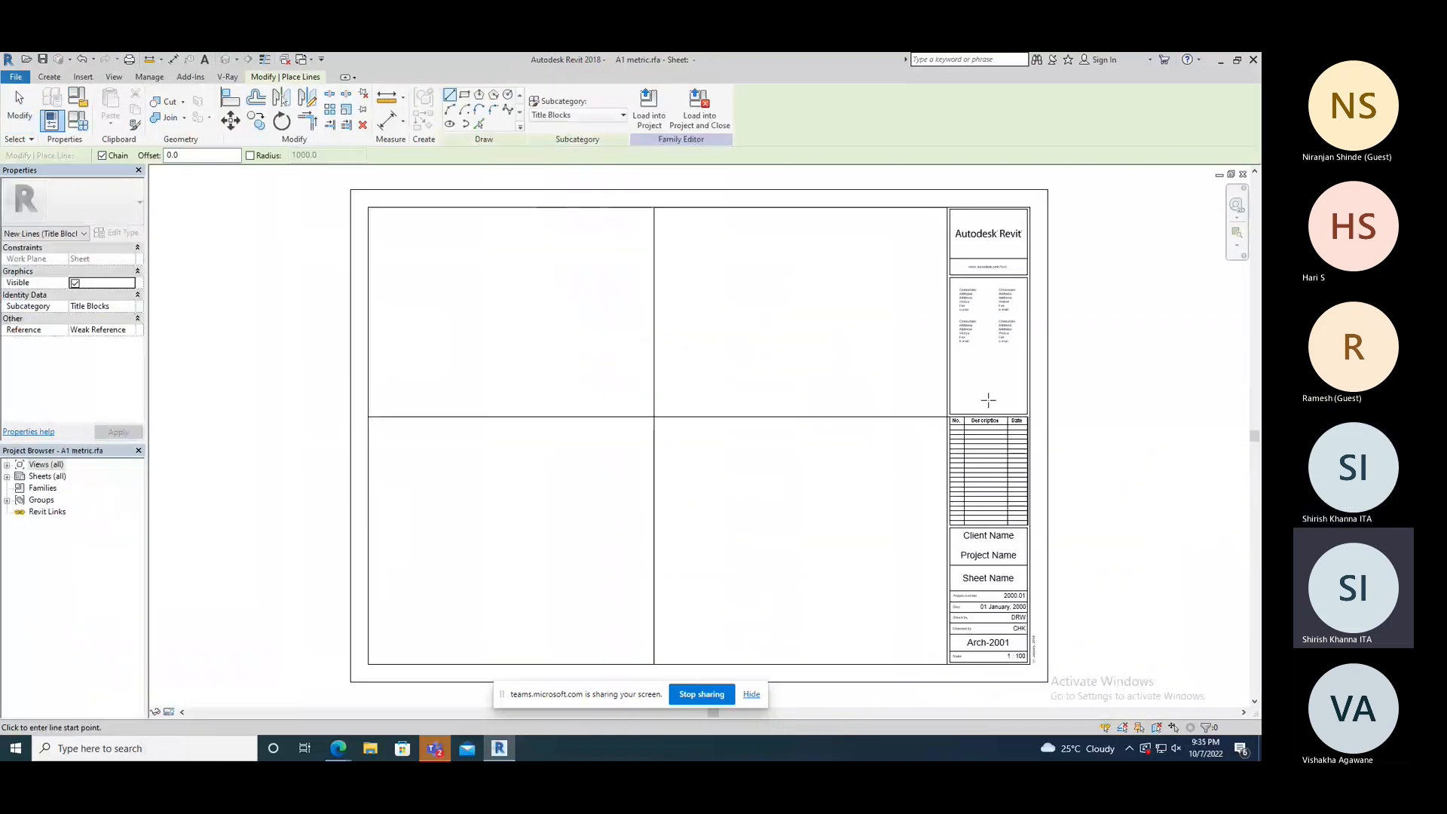
pyautogui.press('Escape')
pyautogui.click(979, 310)
pyautogui.moveTo(981, 315); pyautogui.dragTo(1002, 340)
pyautogui.press('Delete')
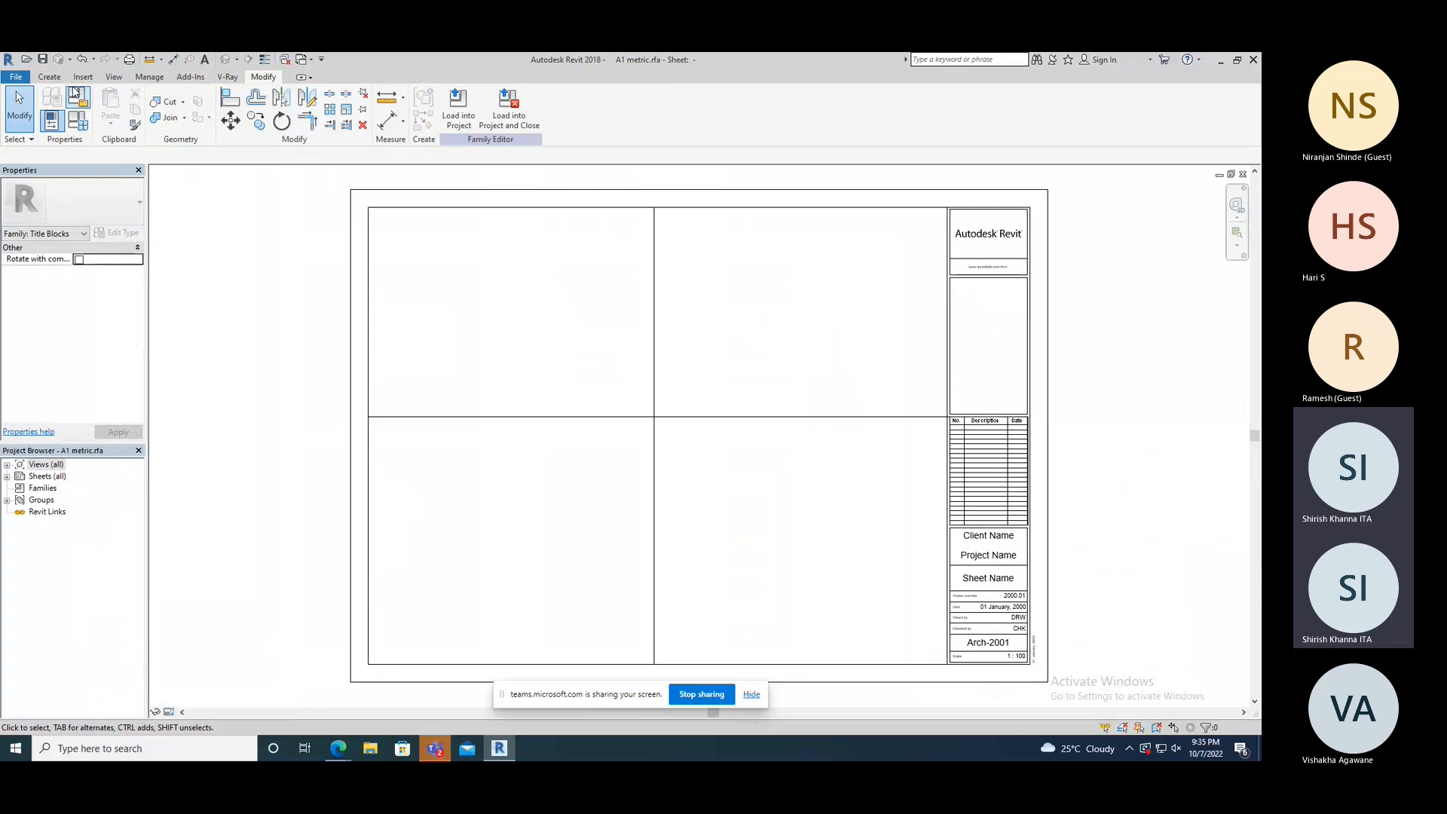
# - Delete the two dividing lines from the title block family and load it into the project, overwriting the existing version
pyautogui.click(49, 76)
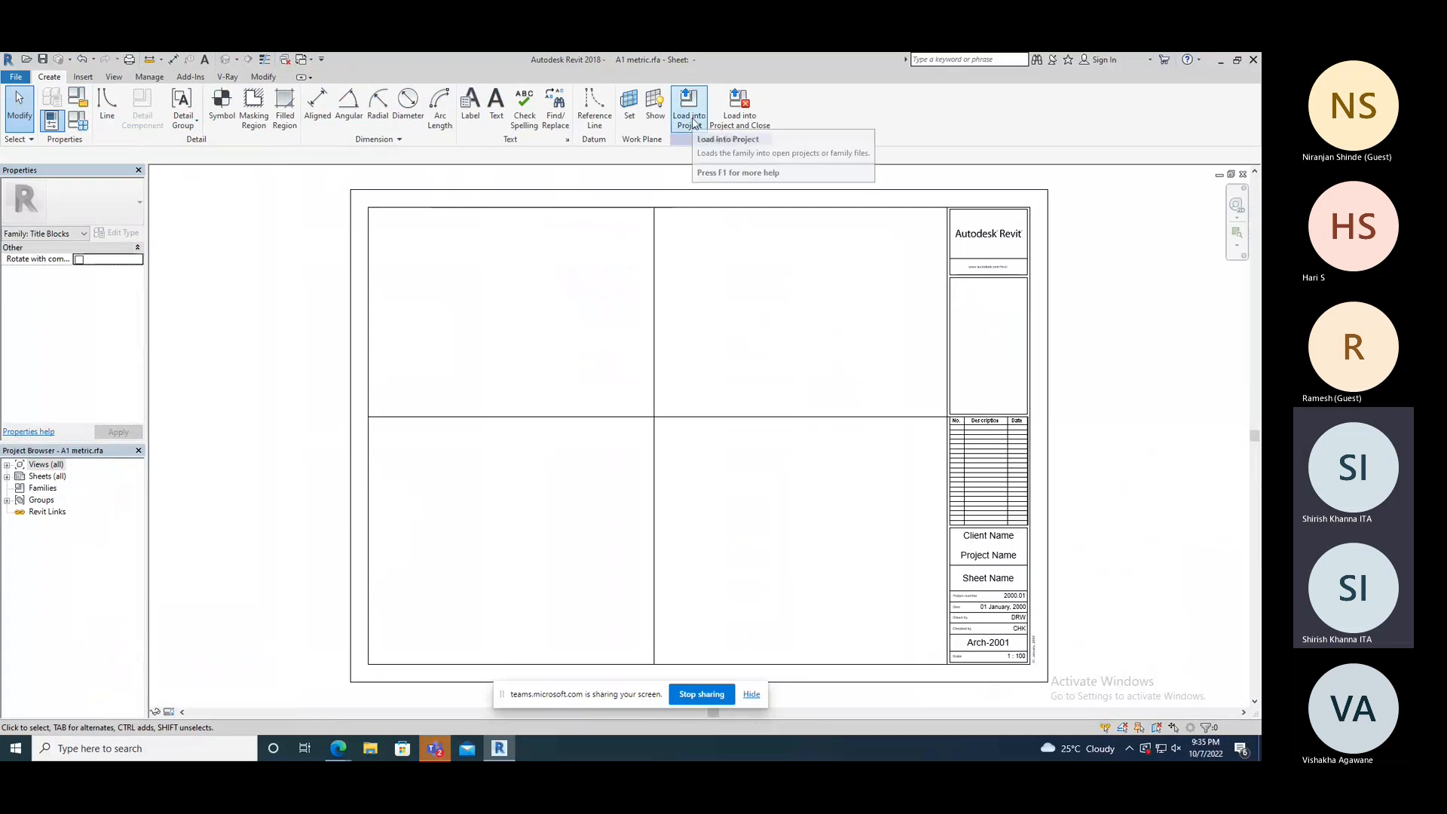
pyautogui.moveTo(673, 398); pyautogui.dragTo(642, 449)
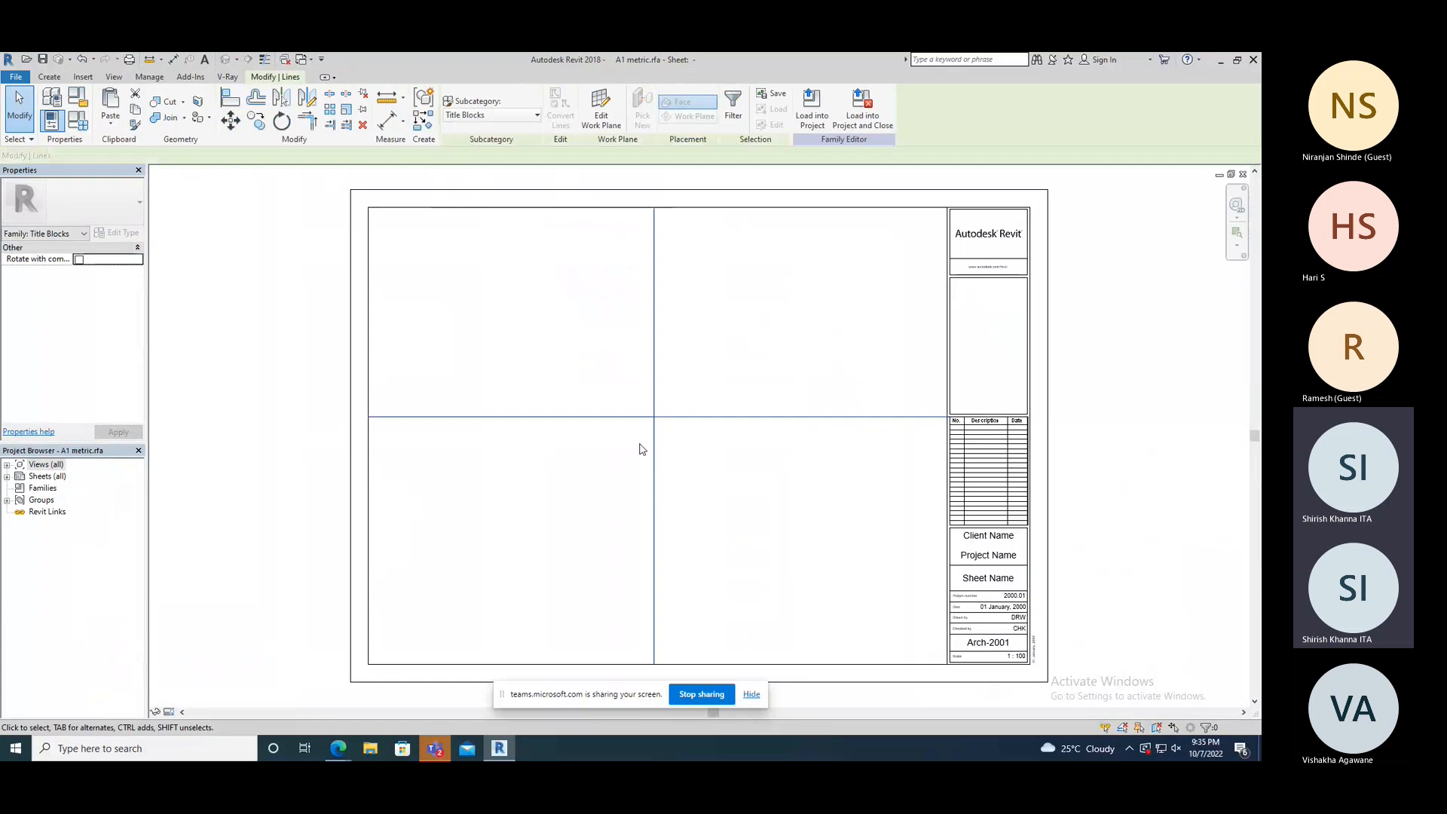
pyautogui.press('Delete')
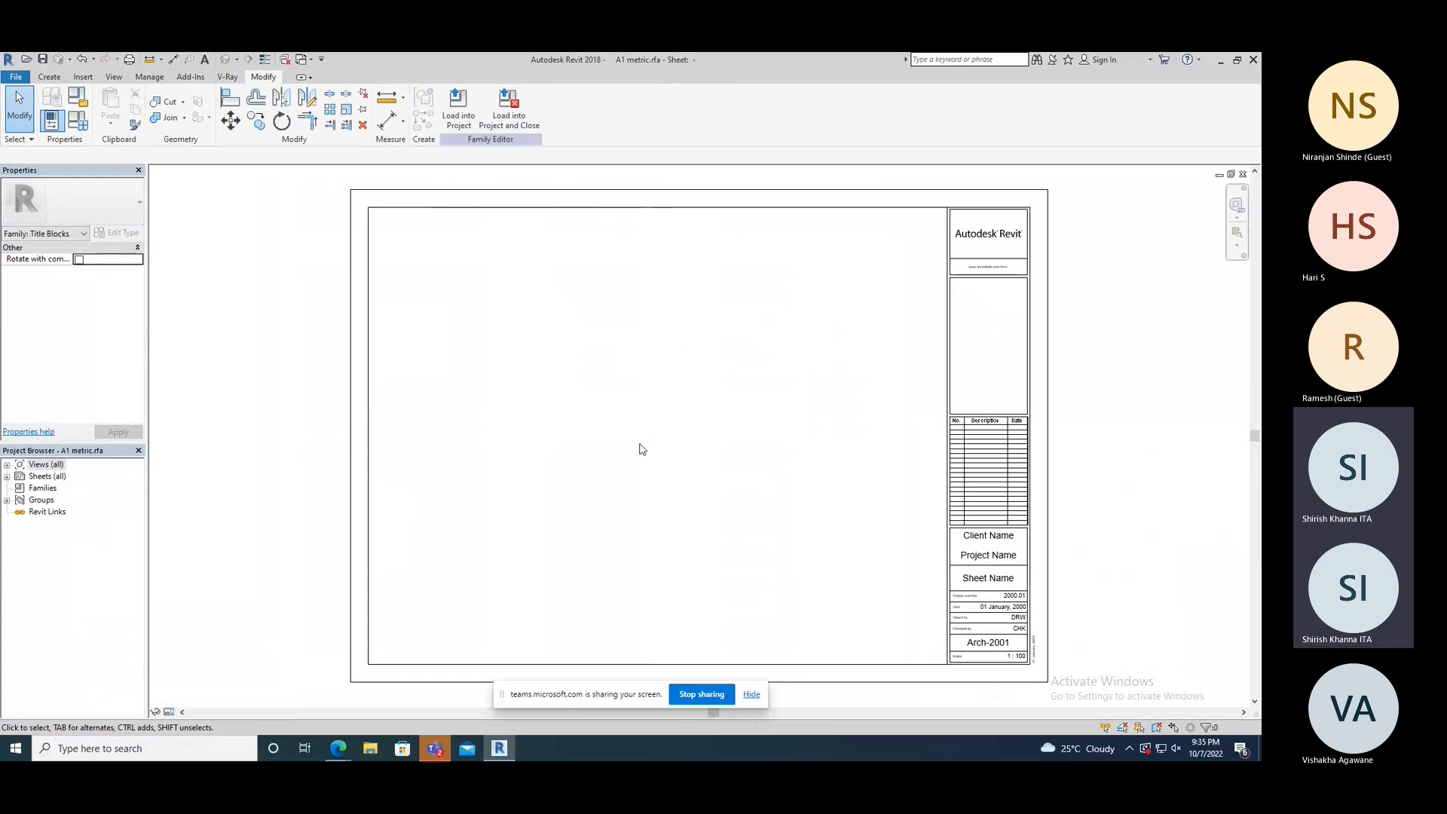
pyautogui.click(459, 113)
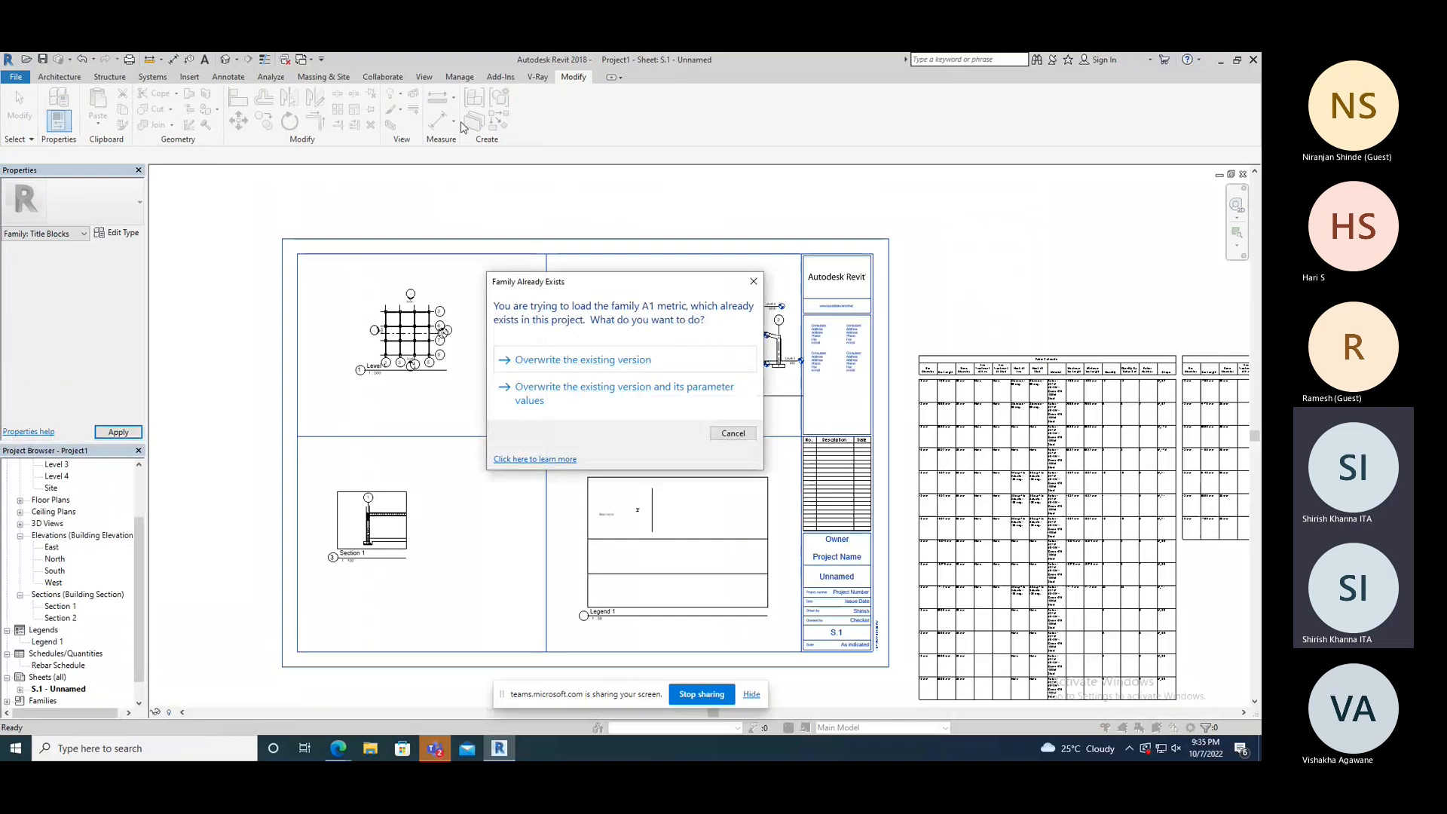
pyautogui.click(582, 359)
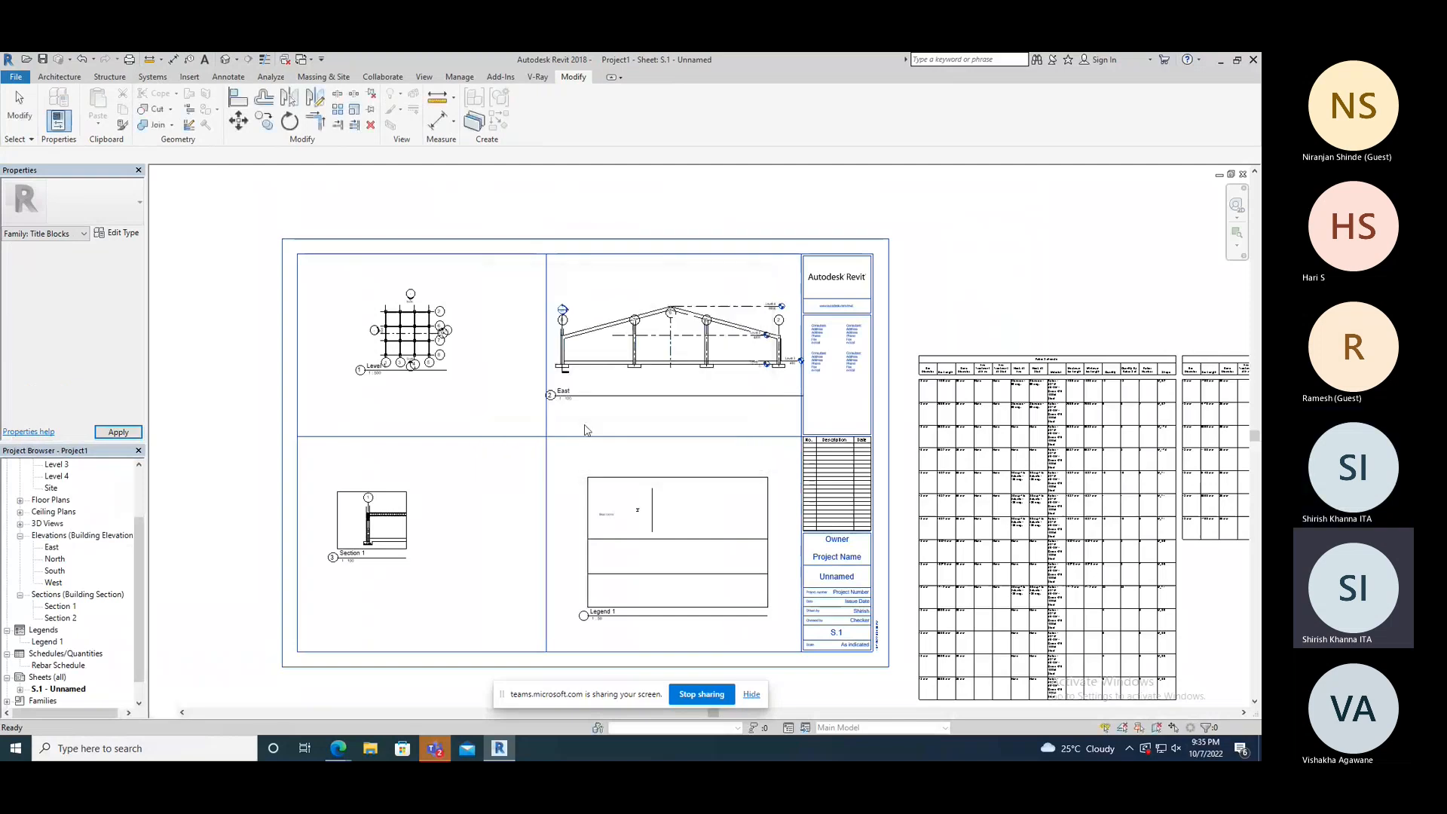
pyautogui.click(444, 430)
pyautogui.scroll(-1, 444, 429)
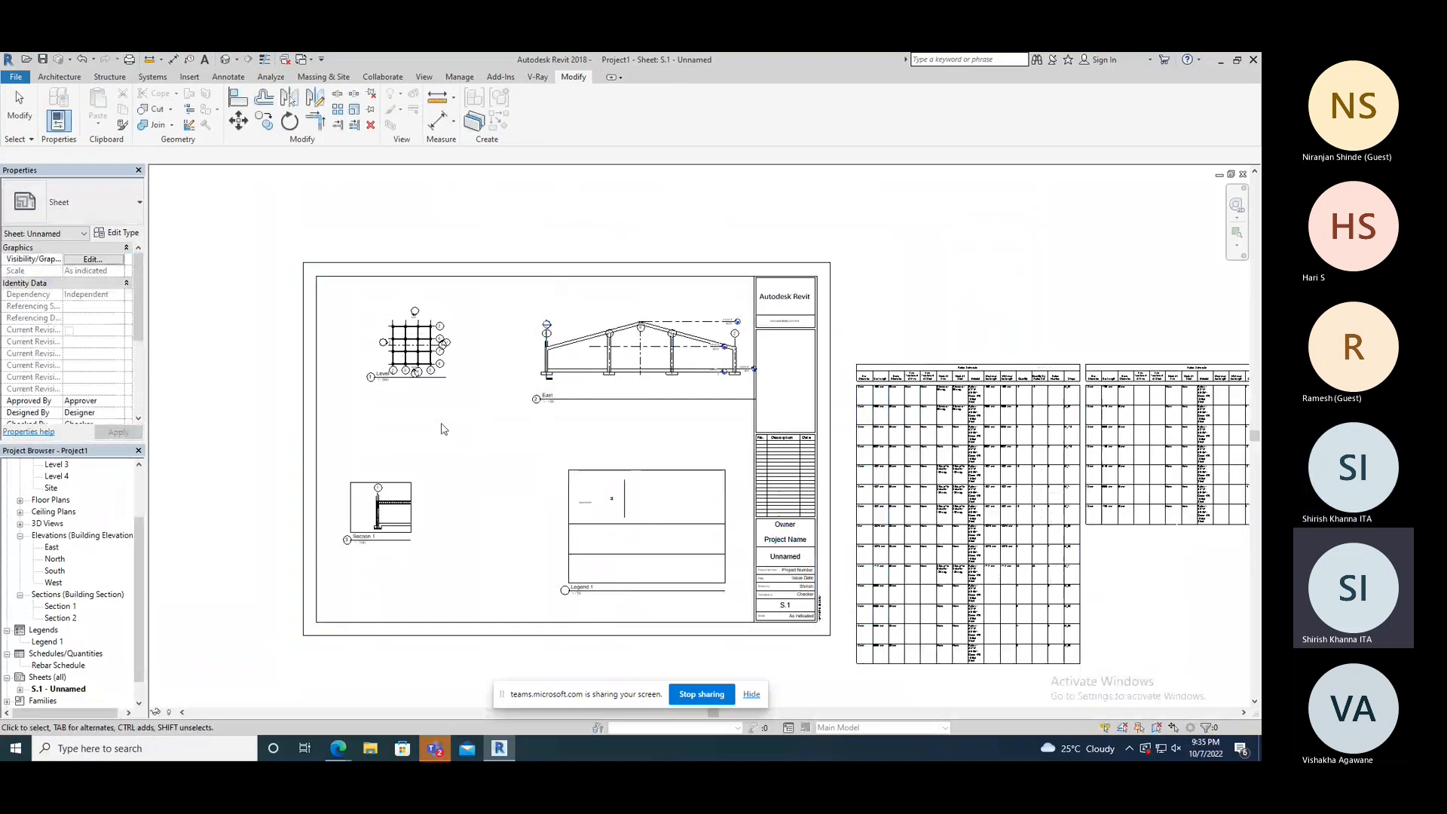
pyautogui.moveTo(729, 484); pyautogui.dragTo(665, 425, button='middle')
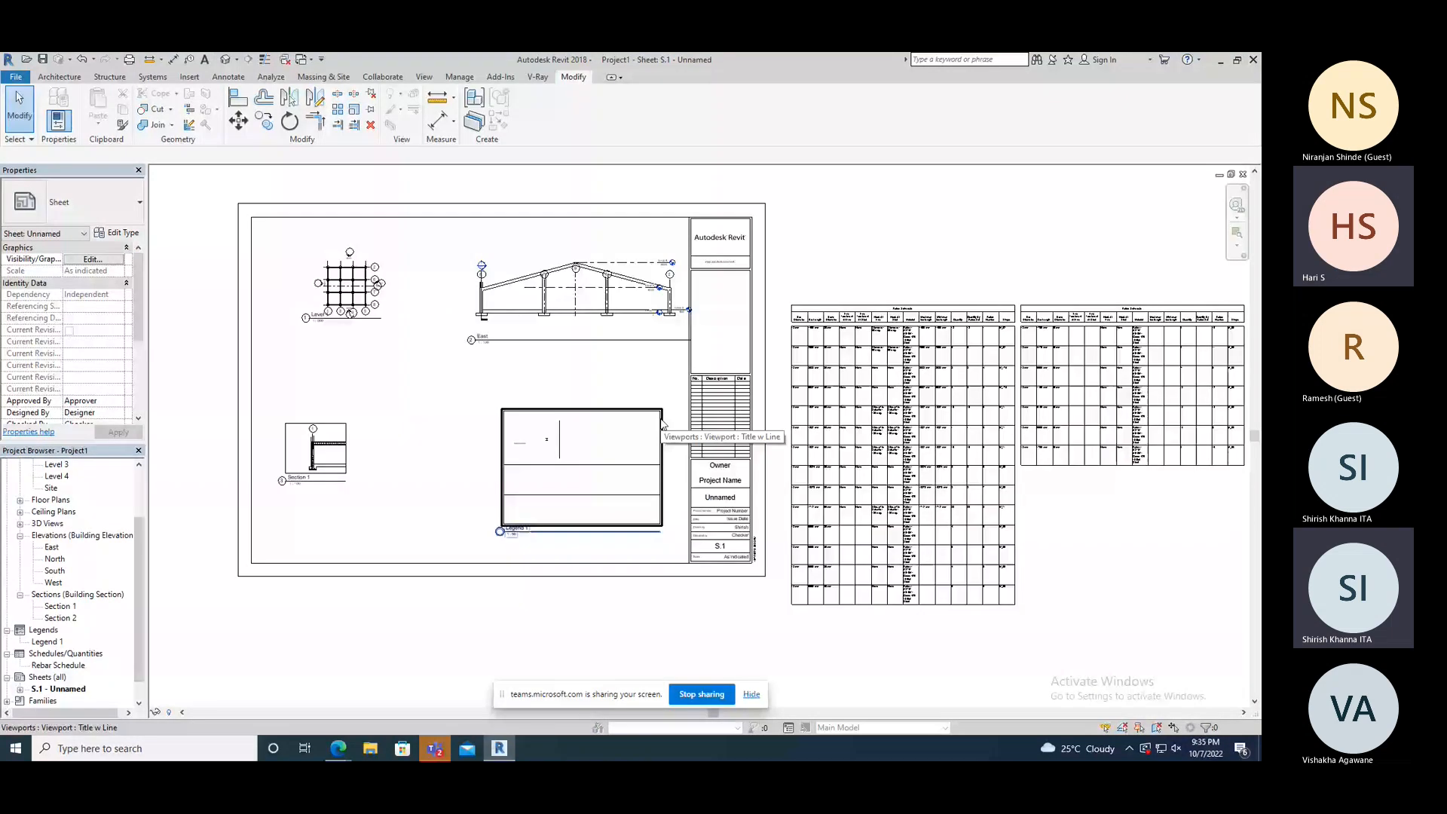
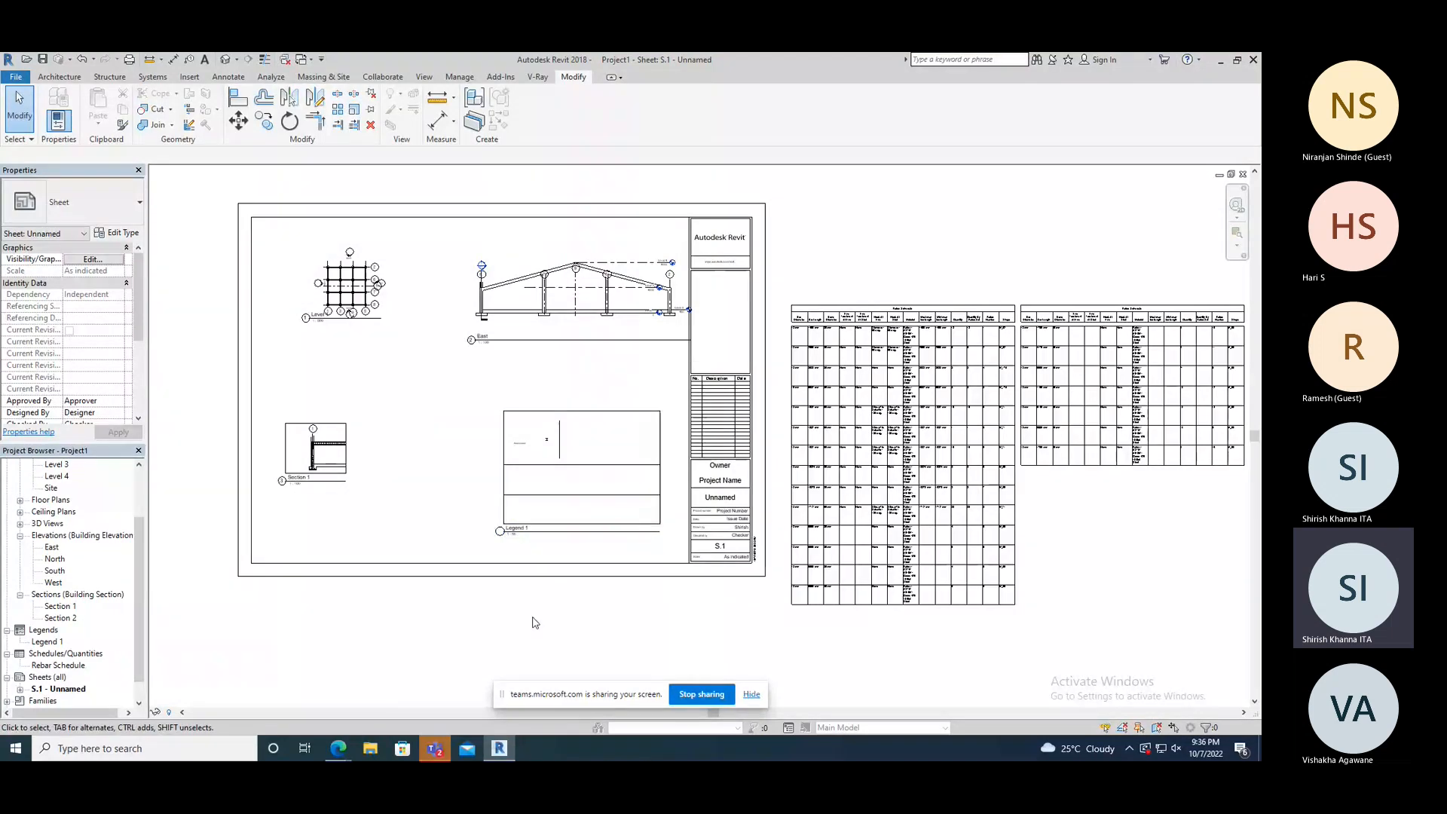
# - Open the Rebar Schedule view and examine its Shape values and the schedule's available view commands
pyautogui.doubleClick(48, 643)
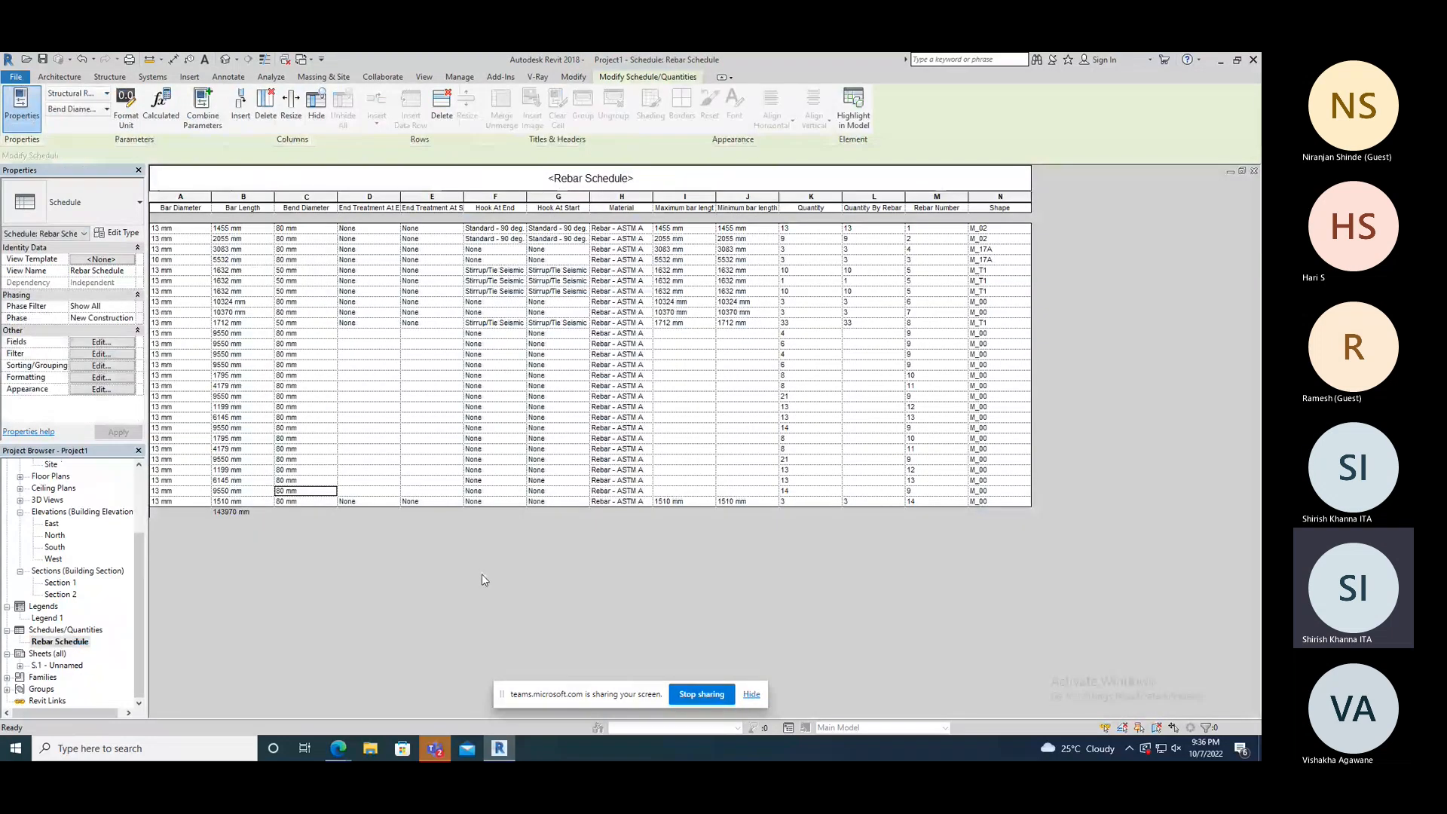
pyautogui.click(1007, 251)
pyautogui.click(996, 261)
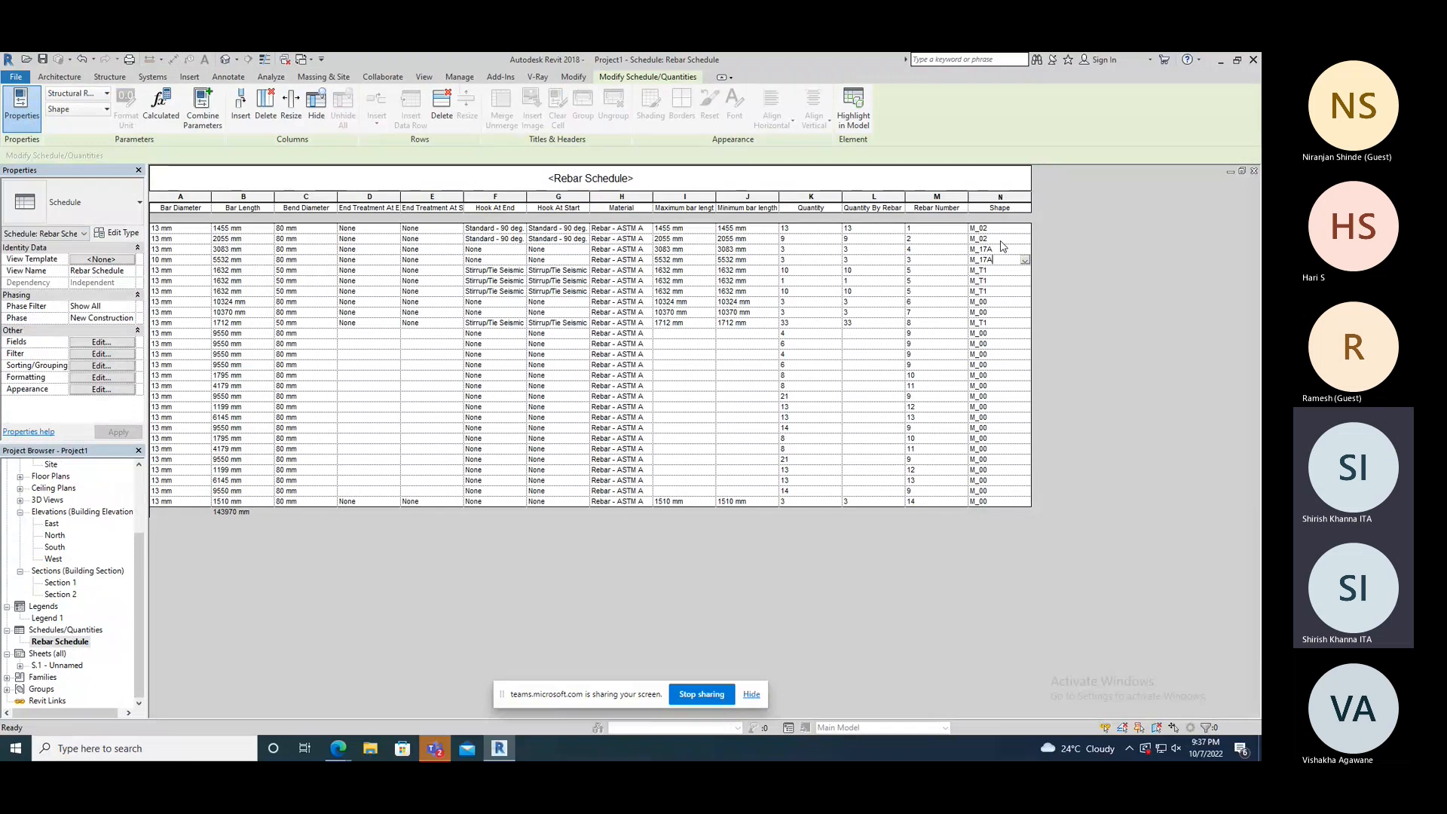
pyautogui.rightClick(60, 642)
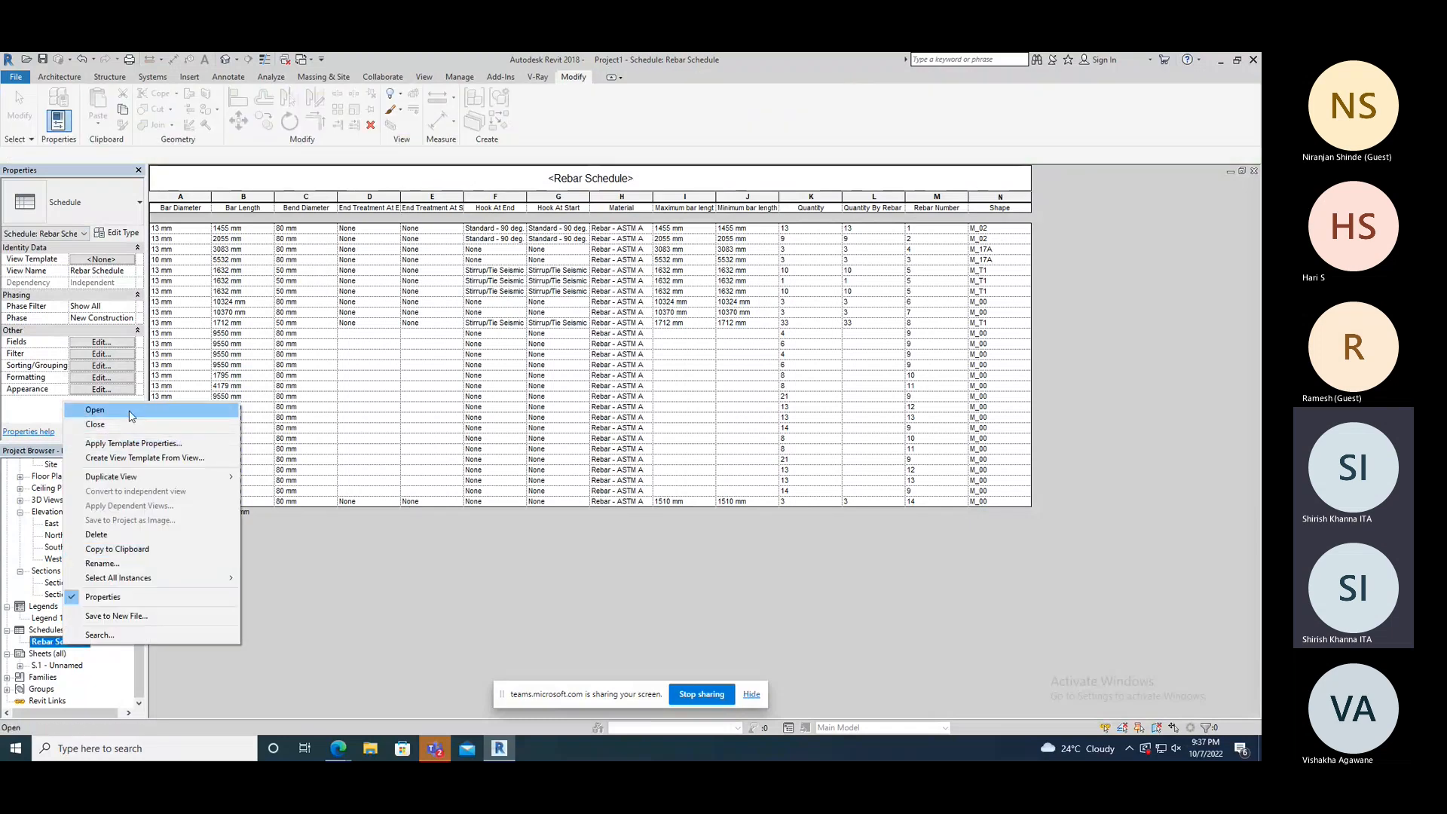
pyautogui.click(270, 600)
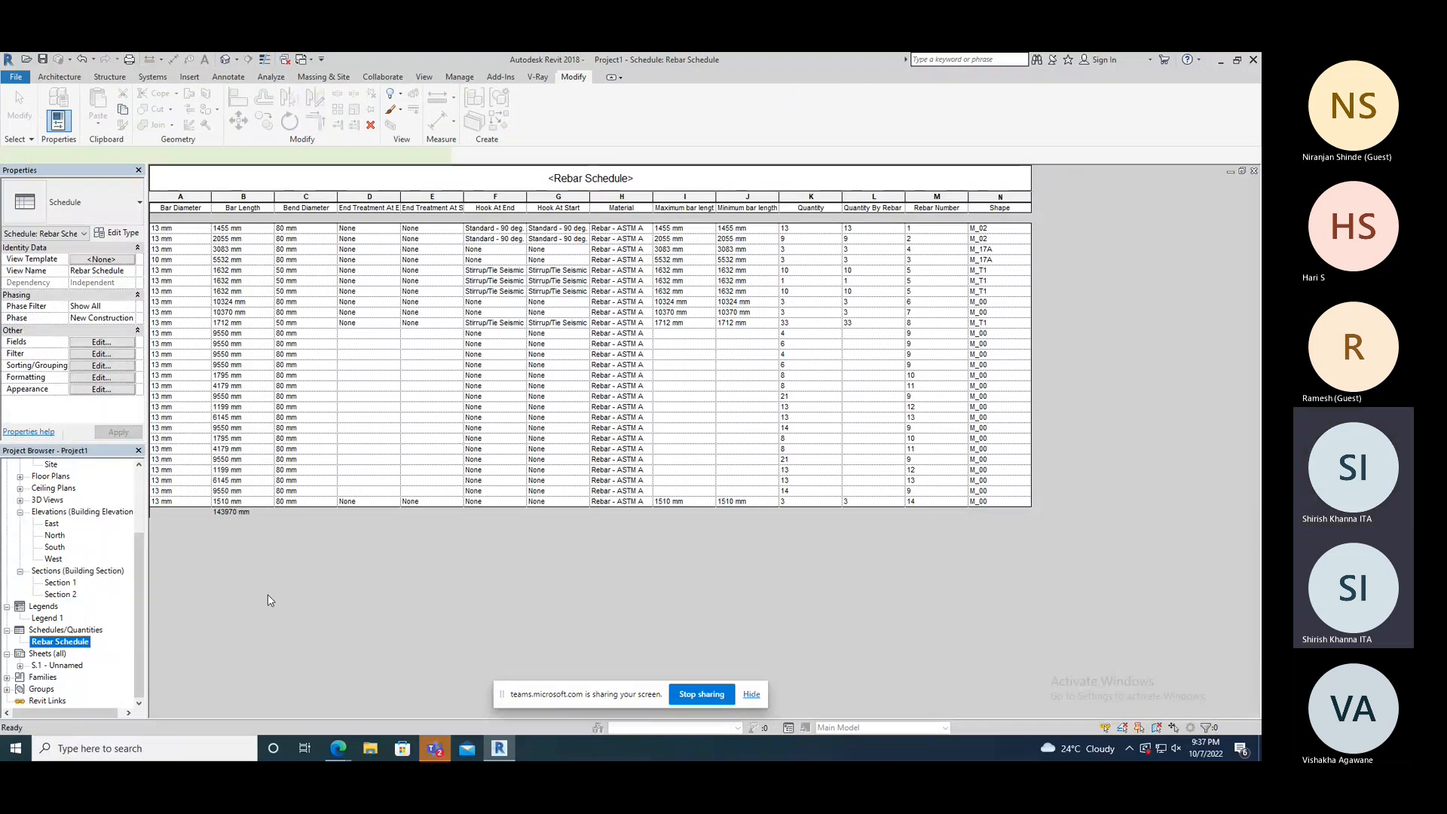
# - Add the Geometry field to the scheduled fields of the Rebar Schedule
pyautogui.click(101, 342)
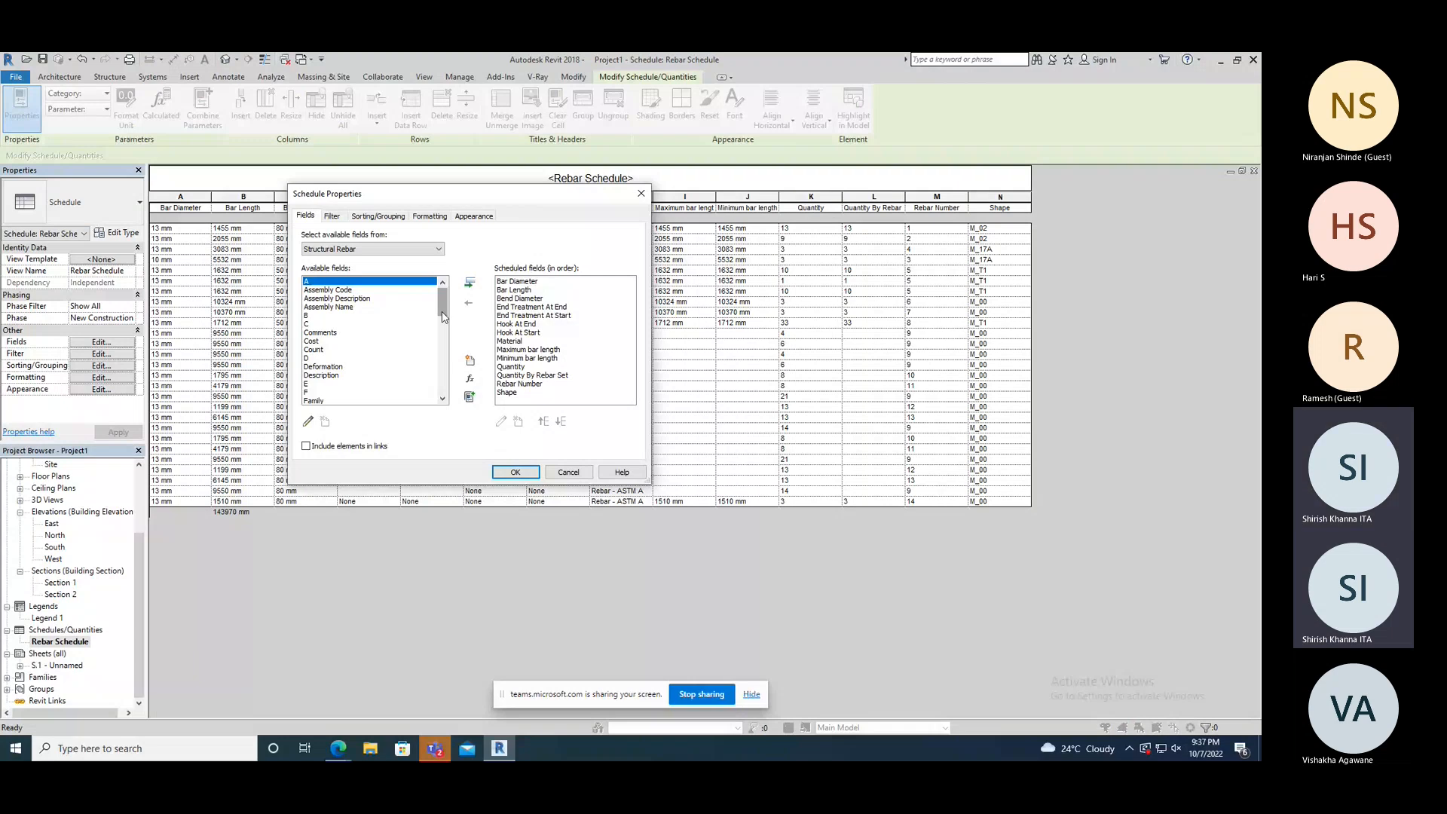
pyautogui.moveTo(442, 312); pyautogui.dragTo(442, 344)
pyautogui.click(436, 339)
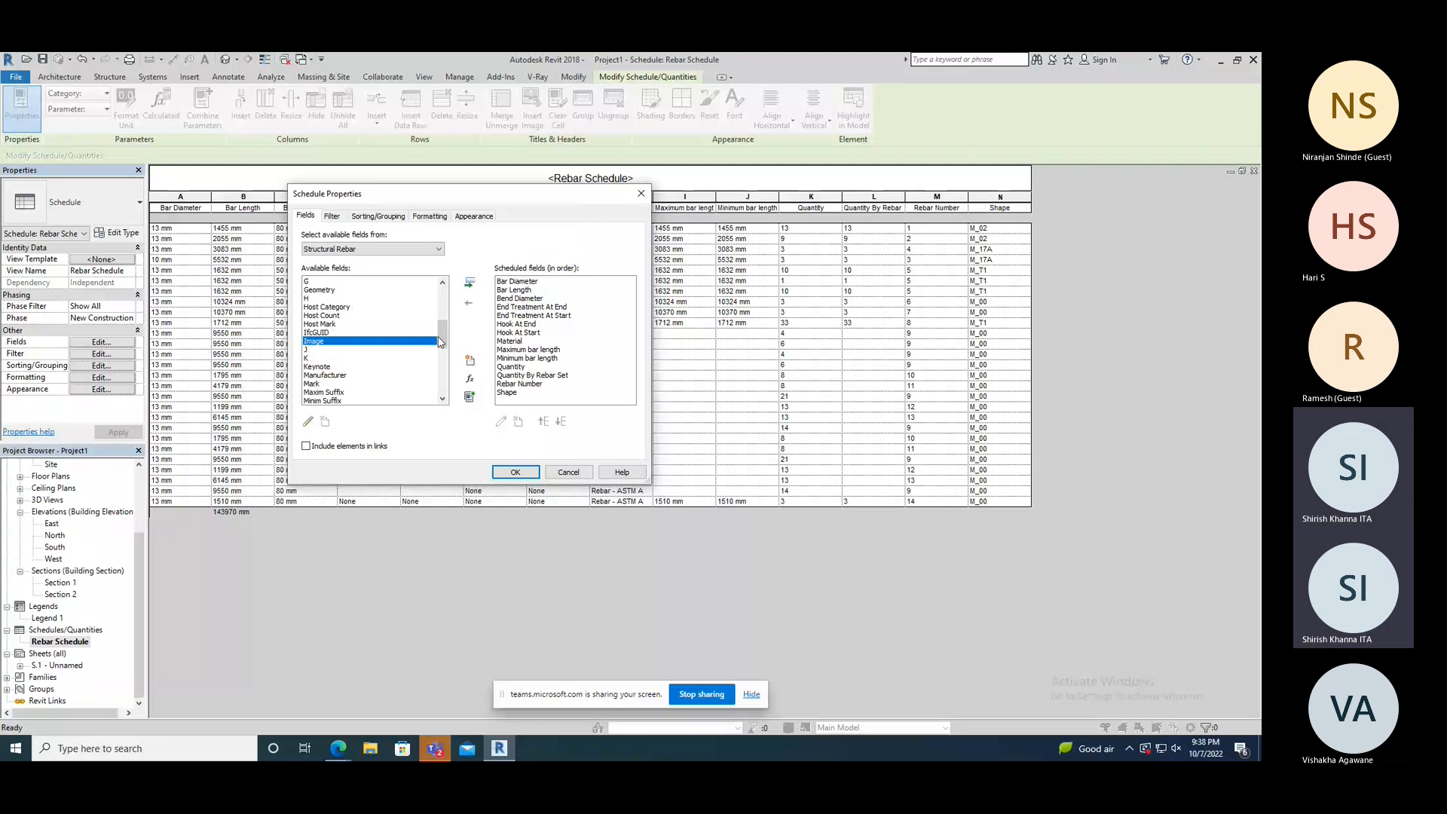
pyautogui.scroll(6, 352, 304)
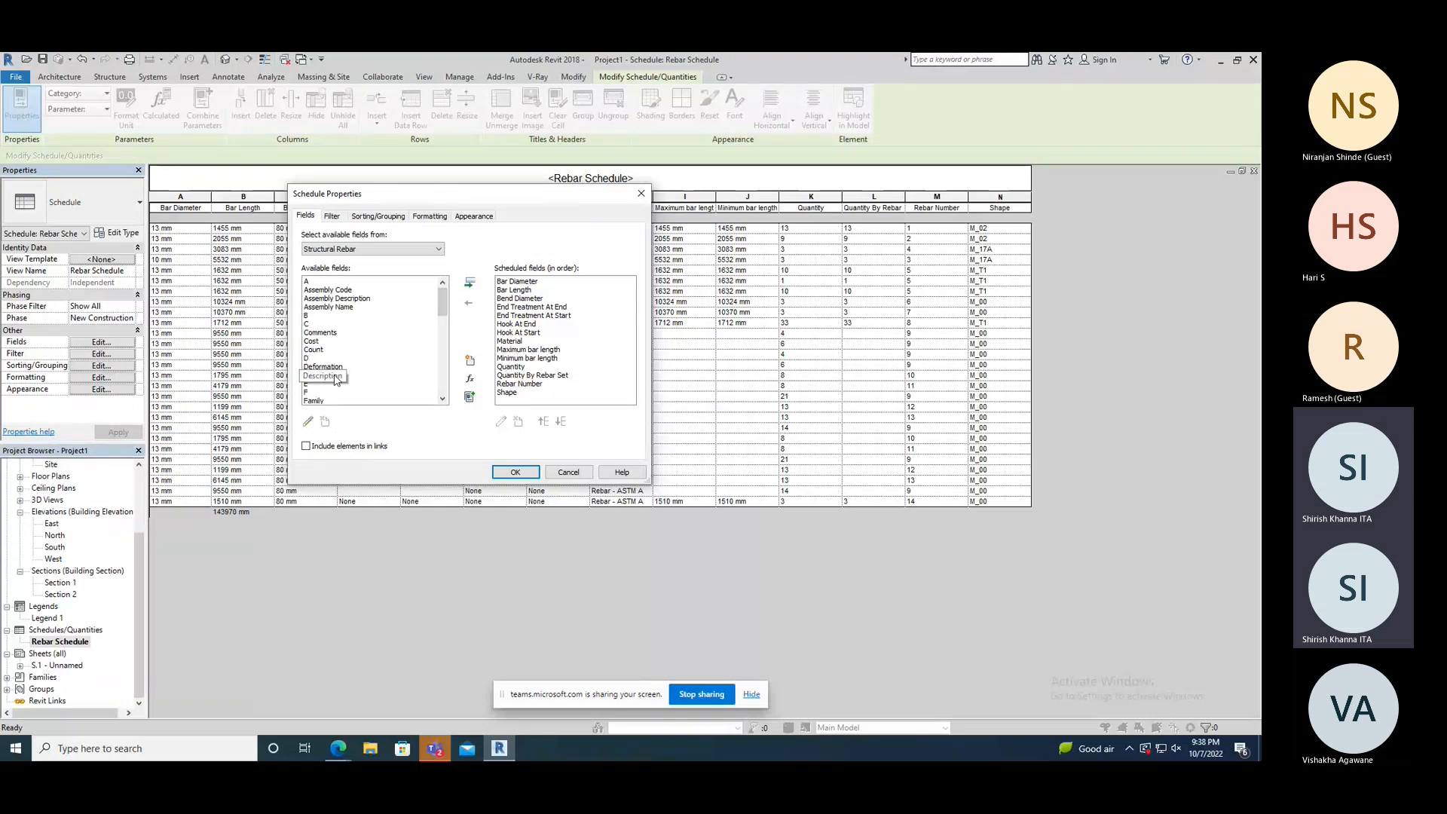
pyautogui.moveTo(444, 311); pyautogui.dragTo(445, 325)
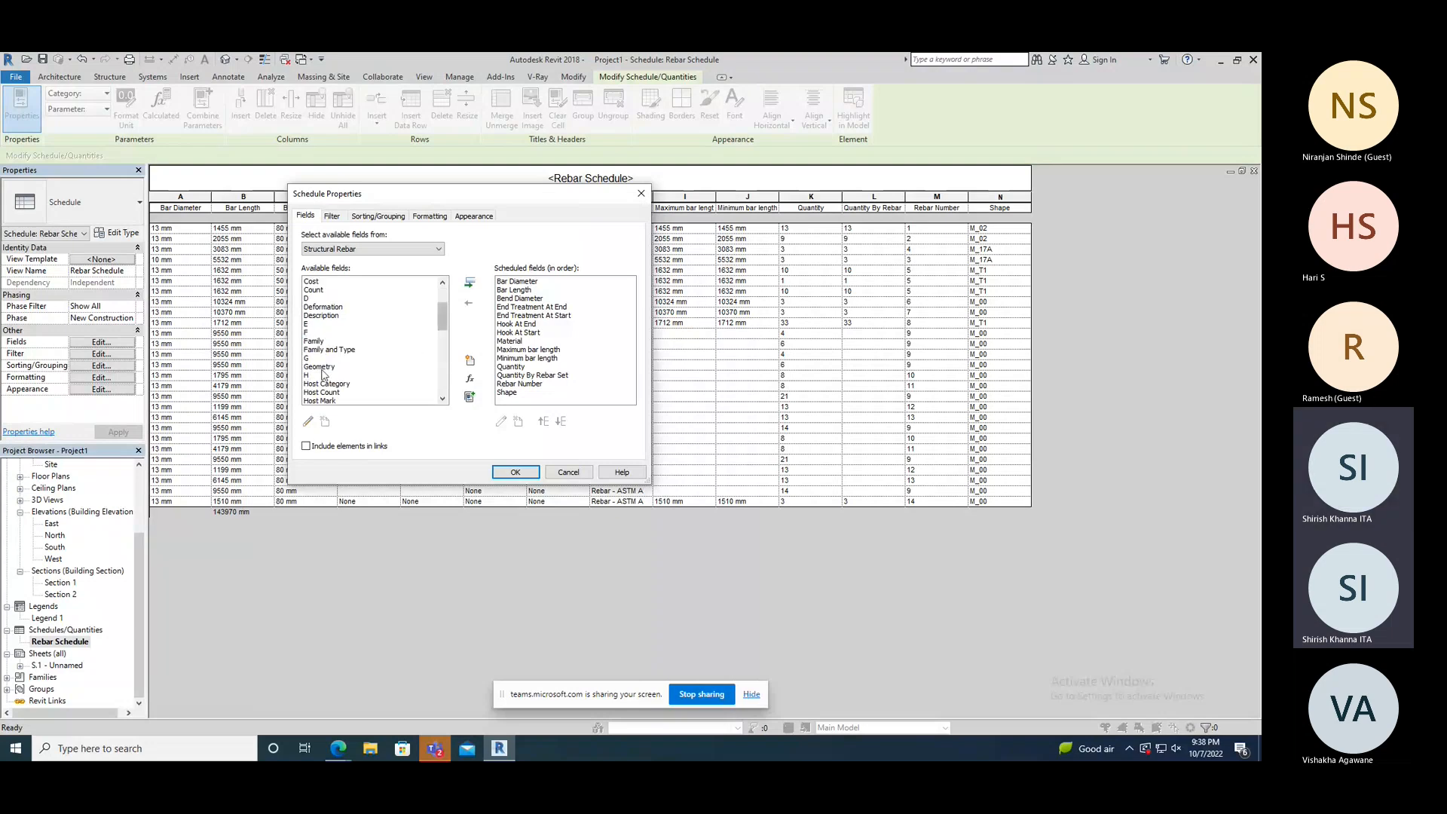
pyautogui.click(323, 367)
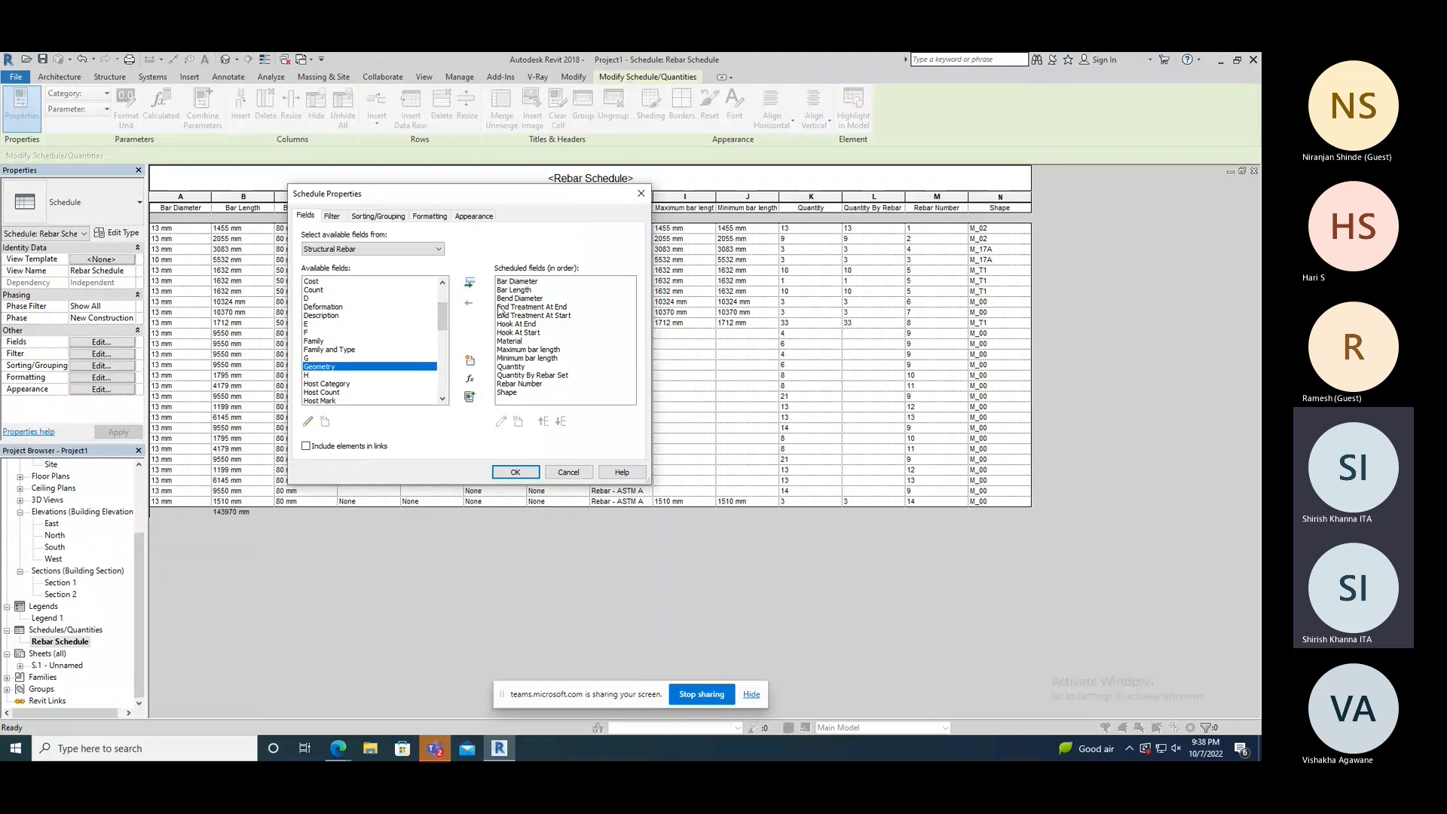
pyautogui.click(469, 283)
# - Add the Image field to the Rebar Schedule and apply the field changes
pyautogui.scroll(-1, 445, 332)
pyautogui.scroll(-1, 444, 329)
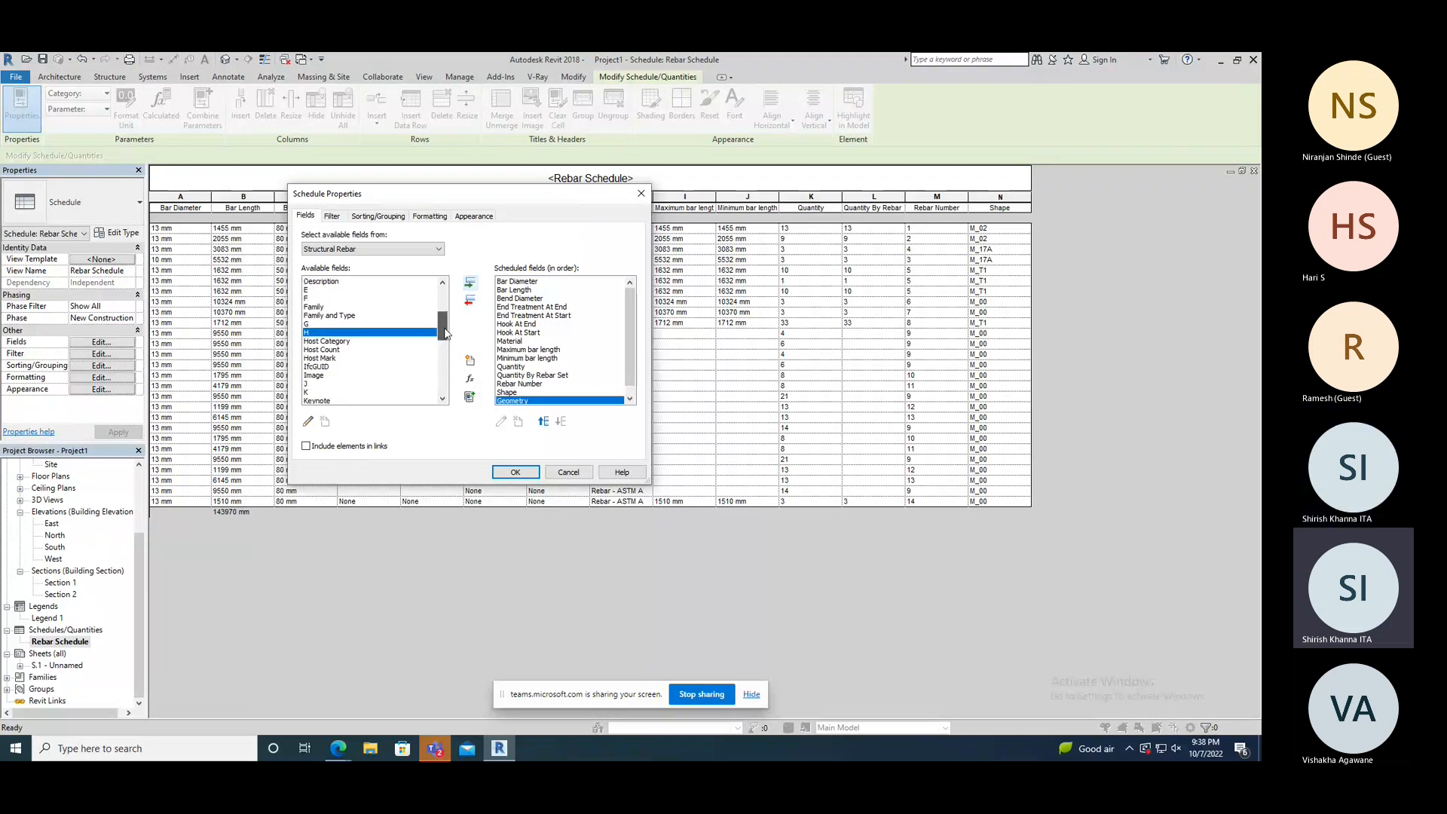
pyautogui.click(315, 374)
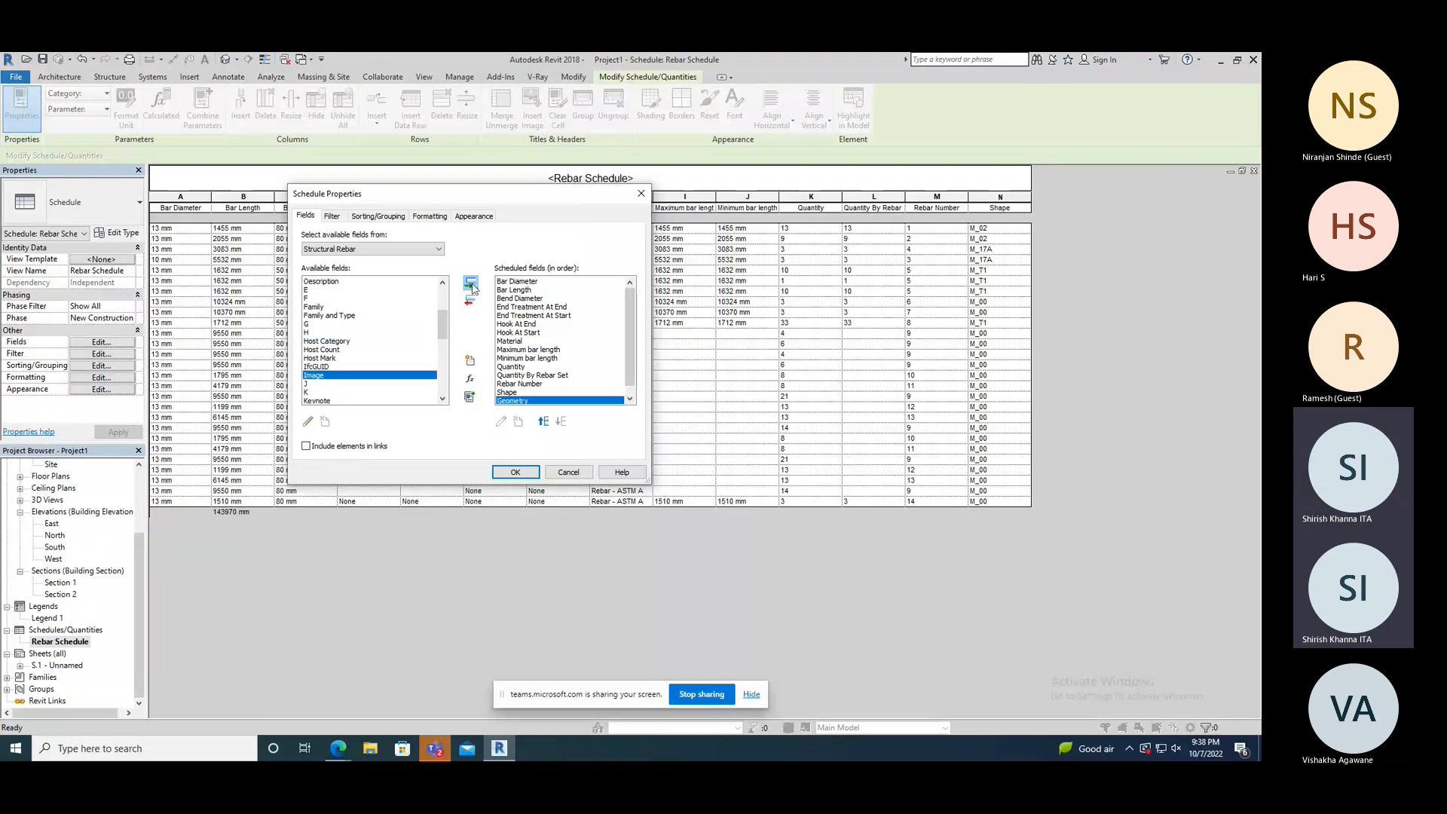
pyautogui.click(469, 283)
pyautogui.click(516, 472)
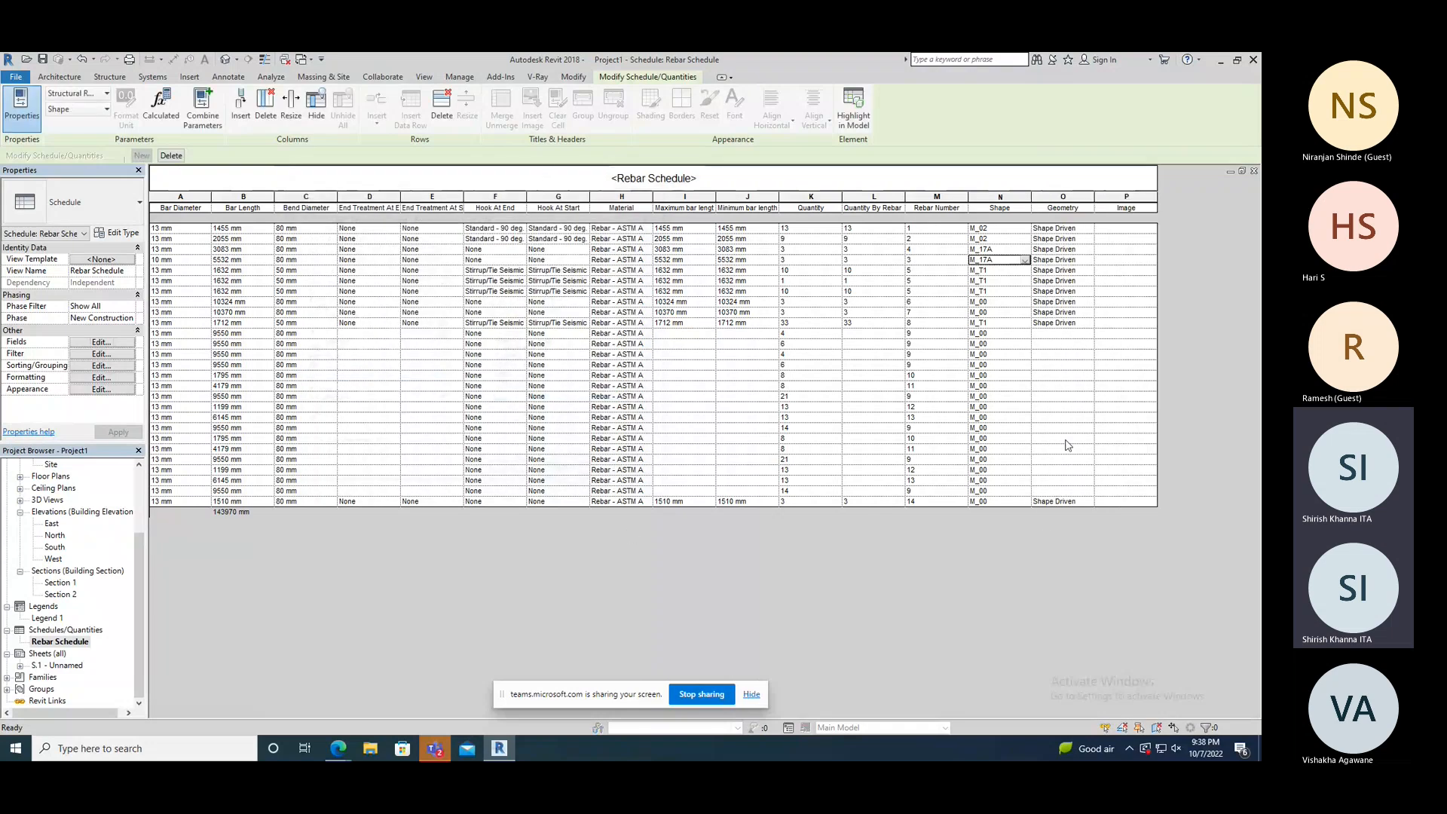
# - Examine the cells of the Rebar Schedule's new Geometry and Image columns
pyautogui.click(1059, 227)
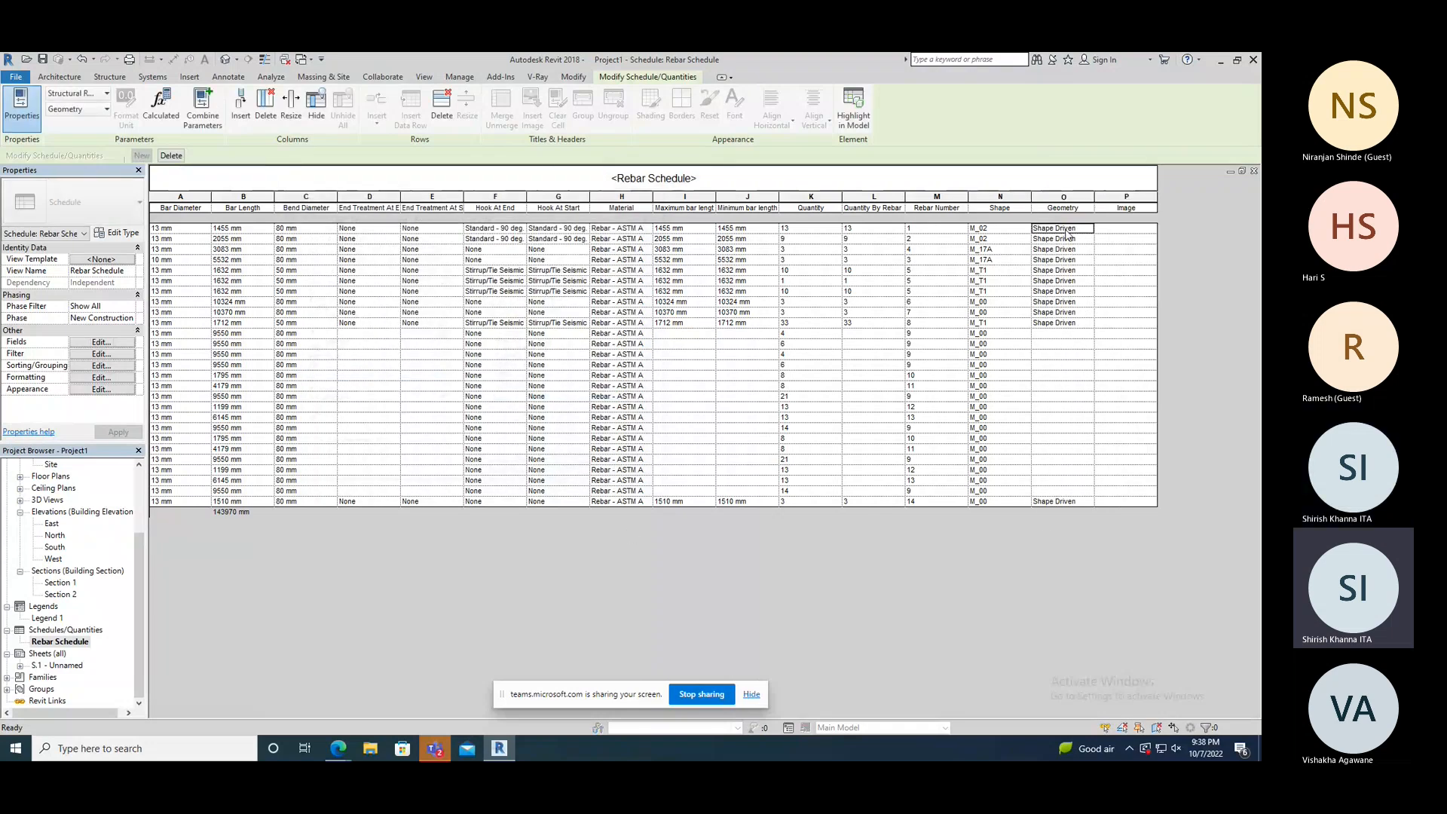
pyautogui.moveTo(1062, 233); pyautogui.dragTo(1064, 280)
pyautogui.moveTo(1126, 229); pyautogui.dragTo(1132, 395)
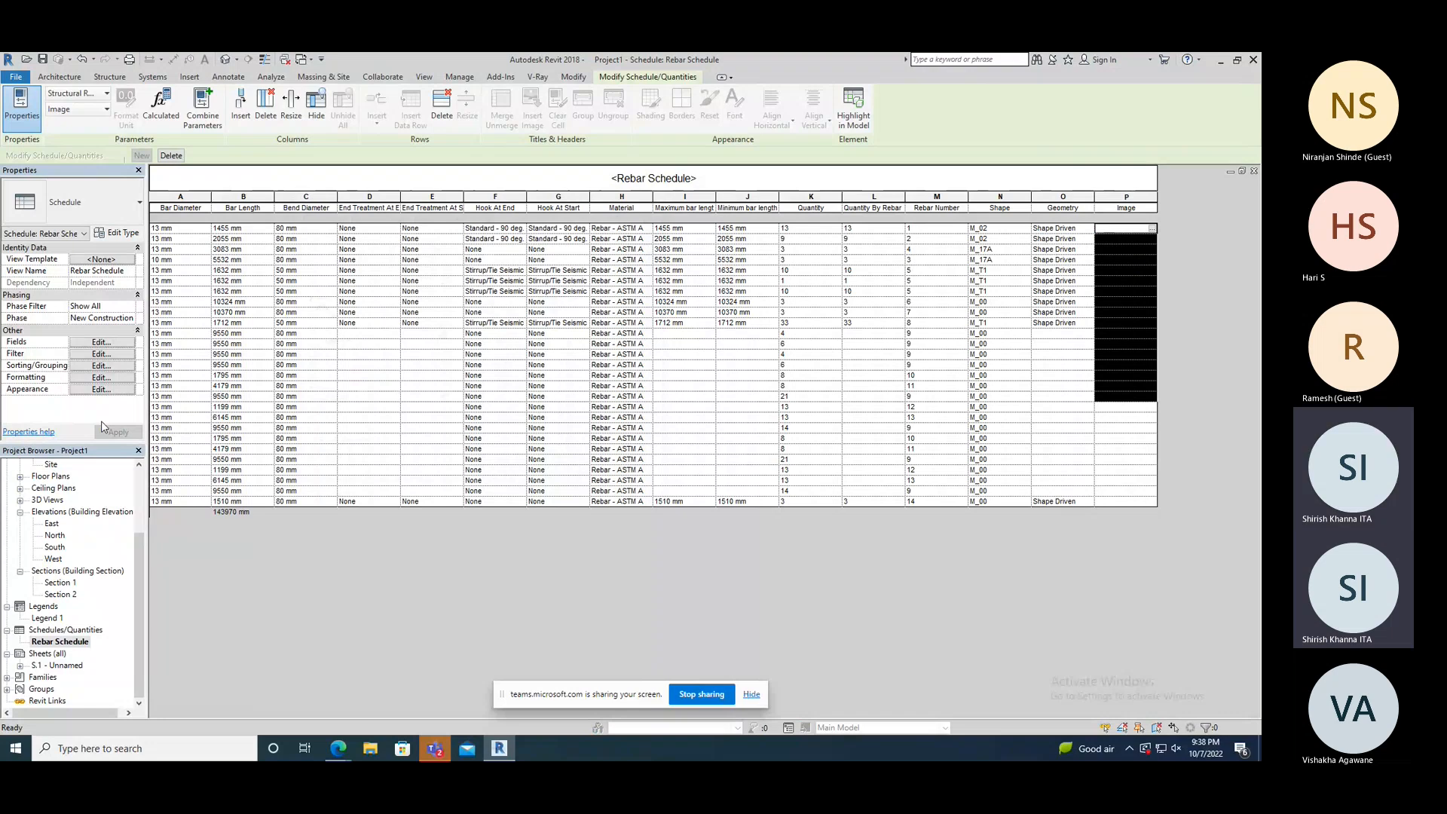
pyautogui.click(100, 343)
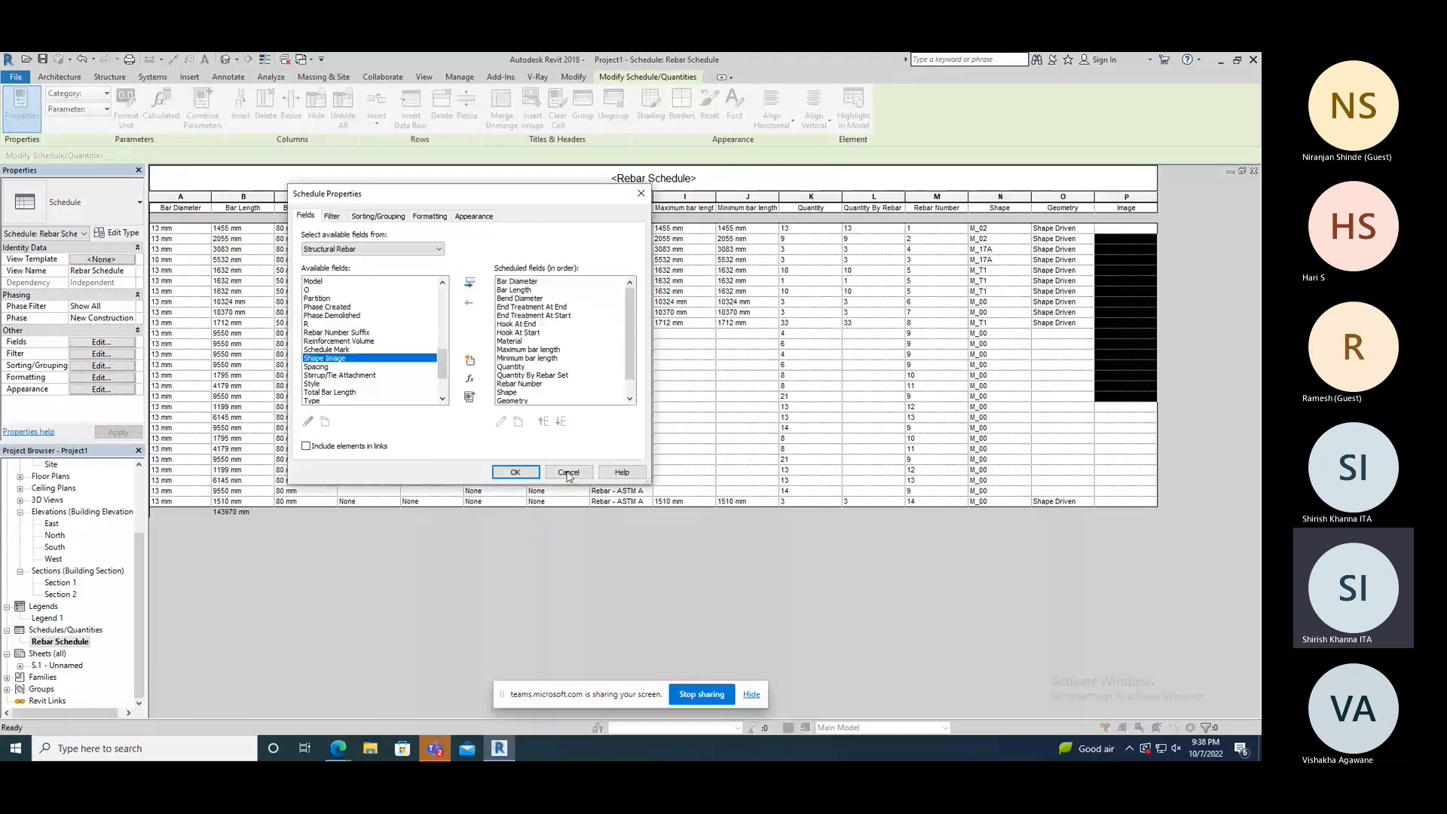
pyautogui.click(568, 473)
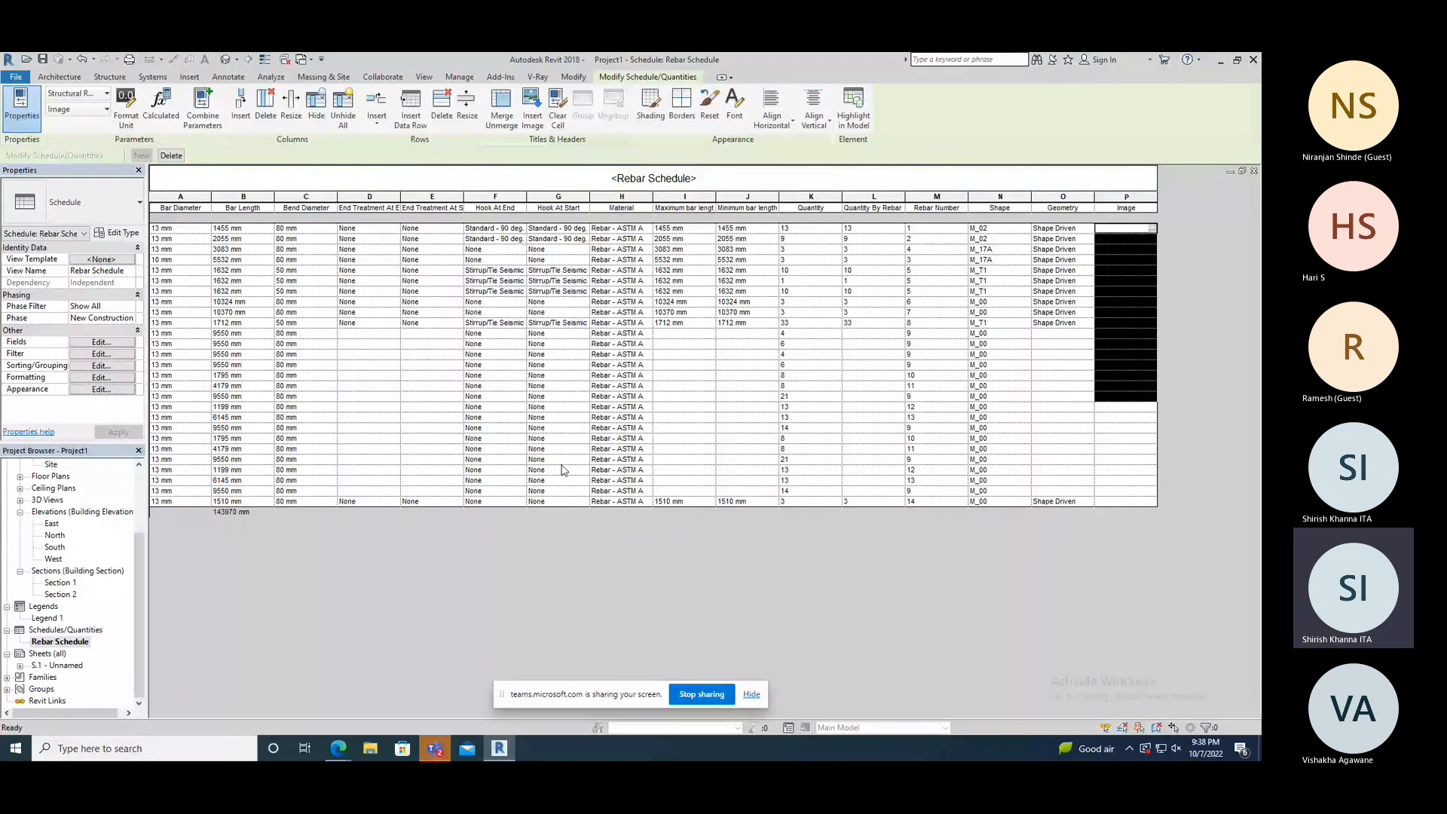
pyautogui.click(990, 554)
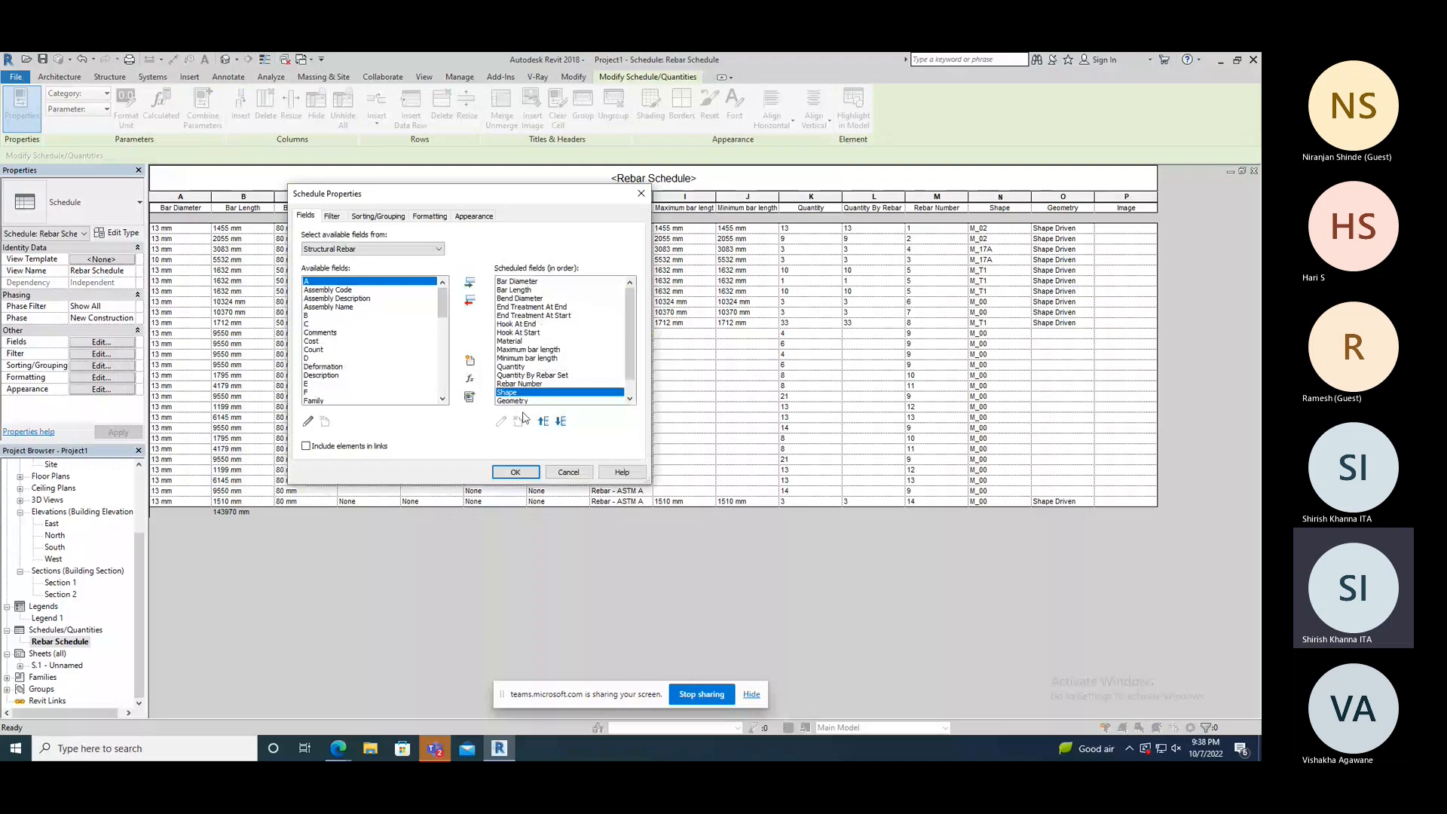
# - Replace the Shape, Geometry and Image fields of the Rebar Schedule with the Shape Image field and check the new column's cells
pyautogui.click(471, 302)
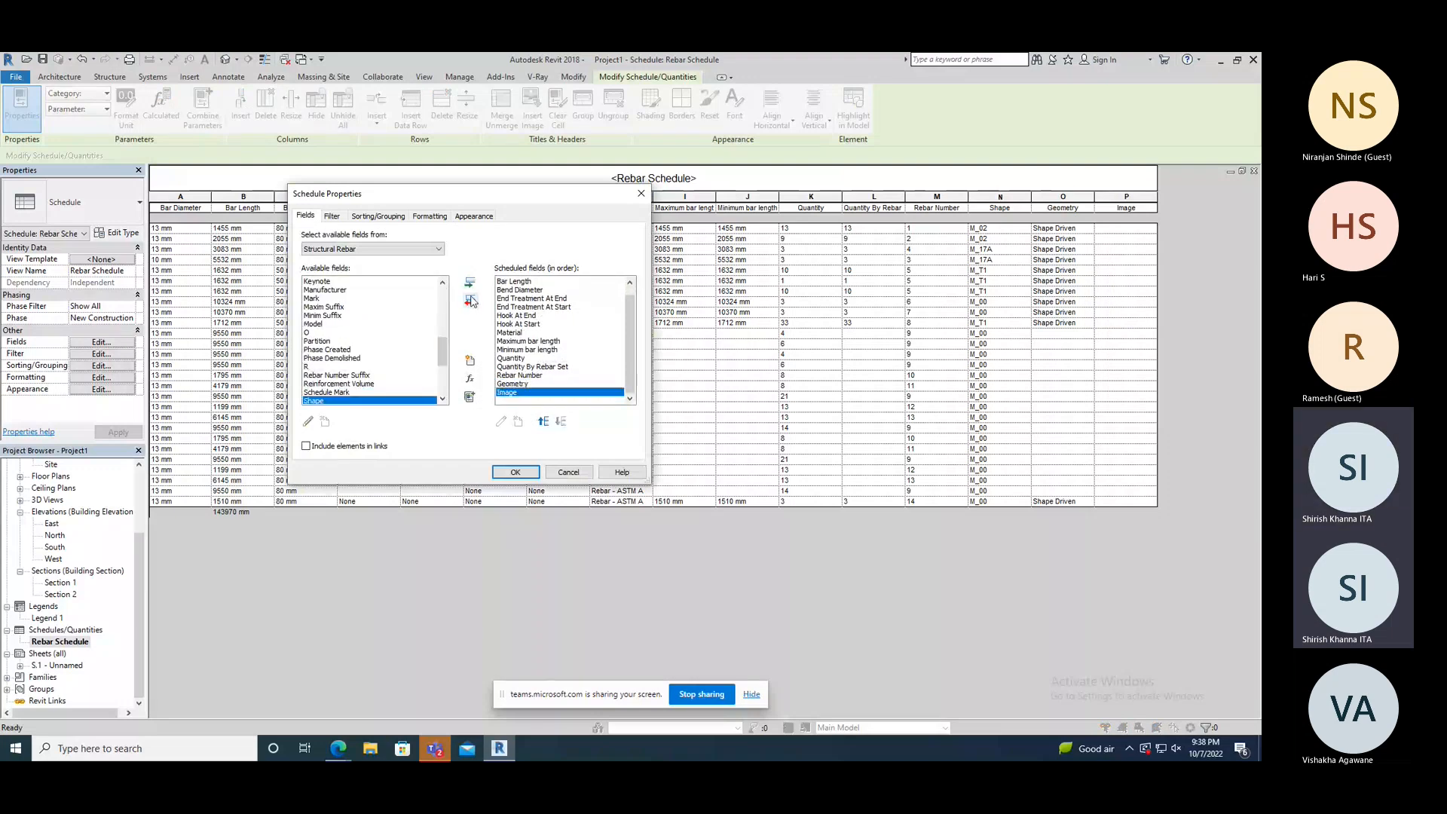
pyautogui.click(471, 302)
pyautogui.click(470, 301)
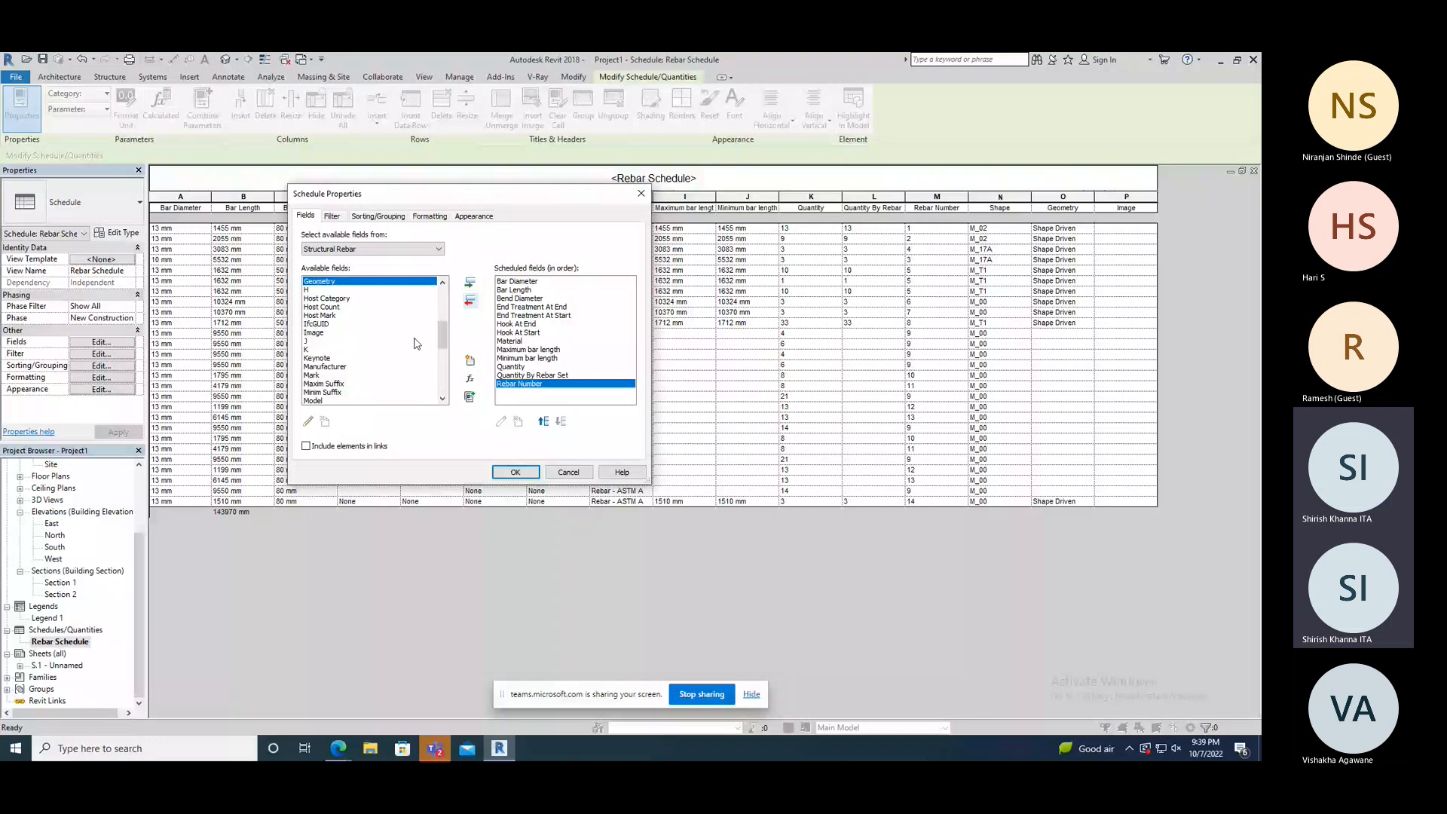
pyautogui.click(579, 472)
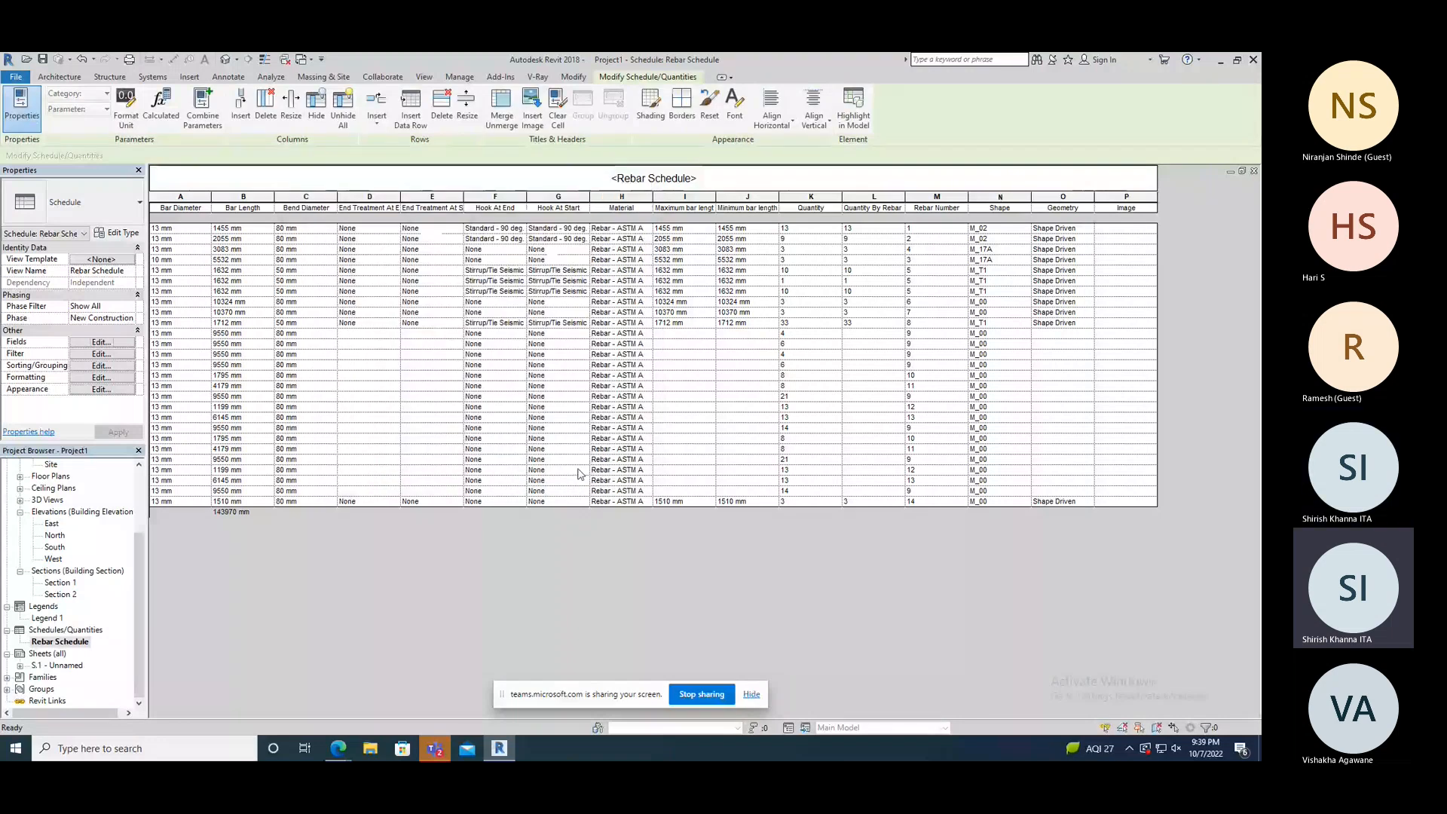
pyautogui.click(1014, 240)
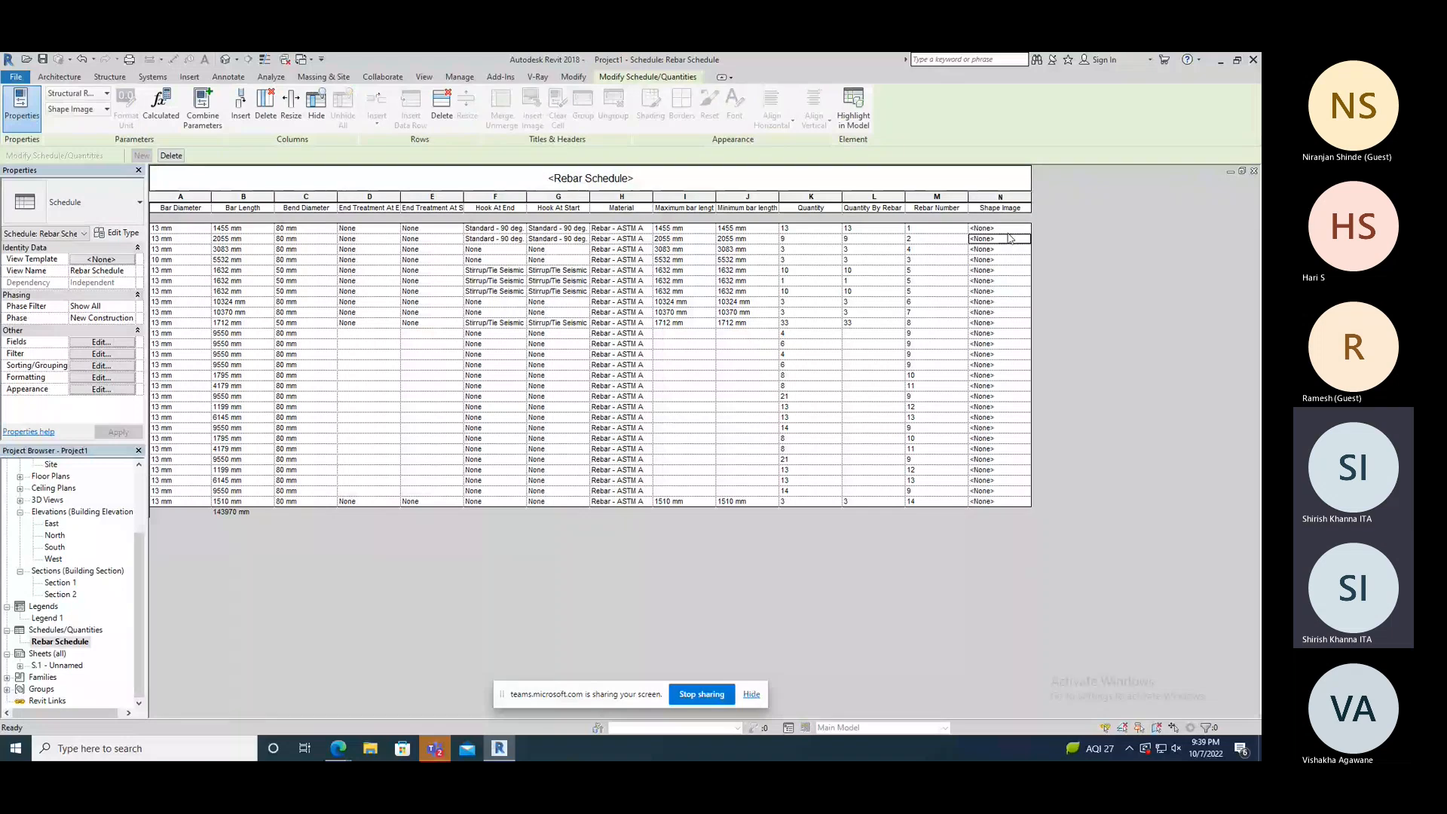
pyautogui.click(1007, 385)
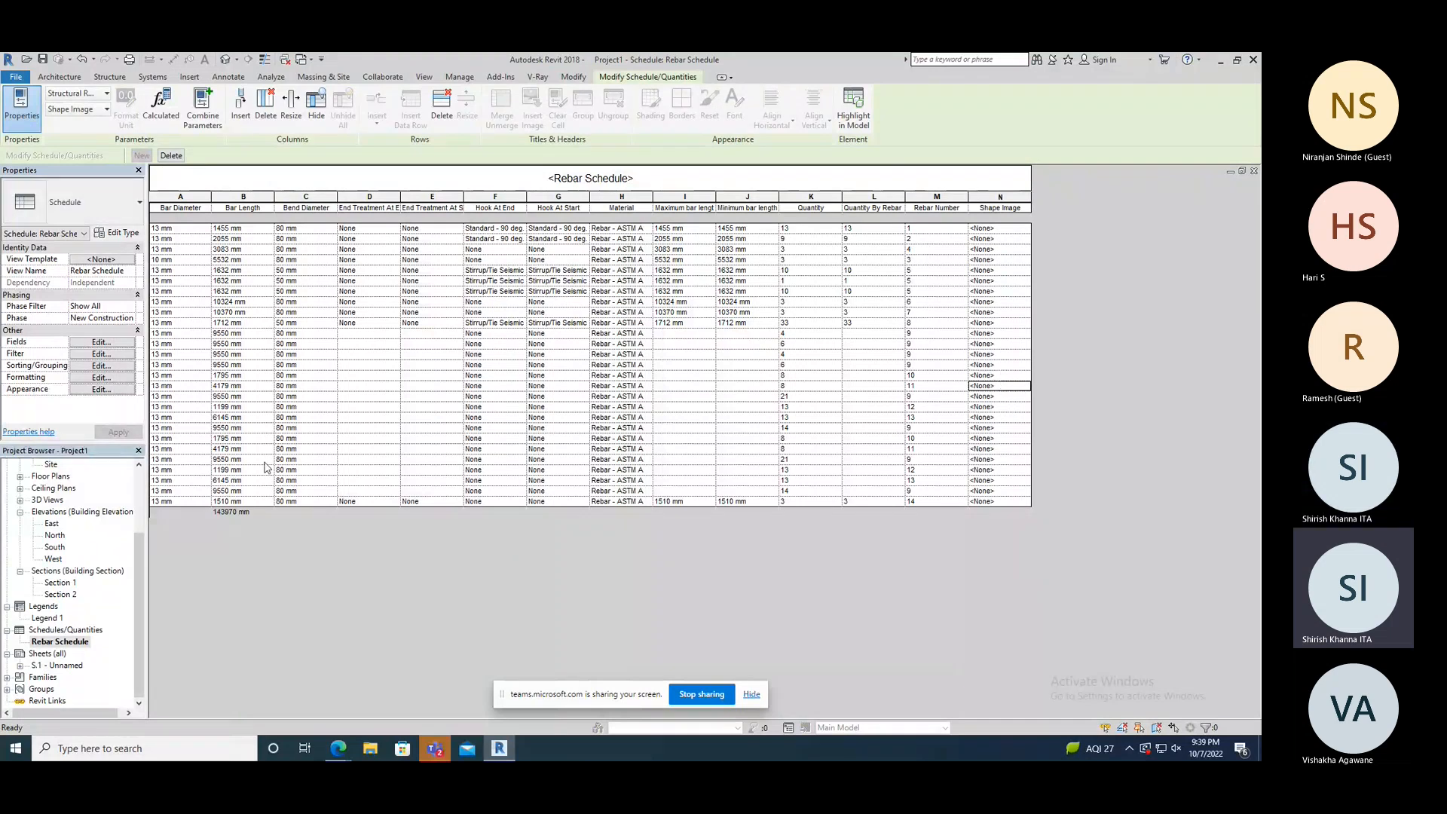
# - Add the Type Image field after Shape Image in the Rebar Schedule's scheduled fields and apply the change
pyautogui.click(103, 343)
pyautogui.moveTo(443, 300); pyautogui.dragTo(448, 387)
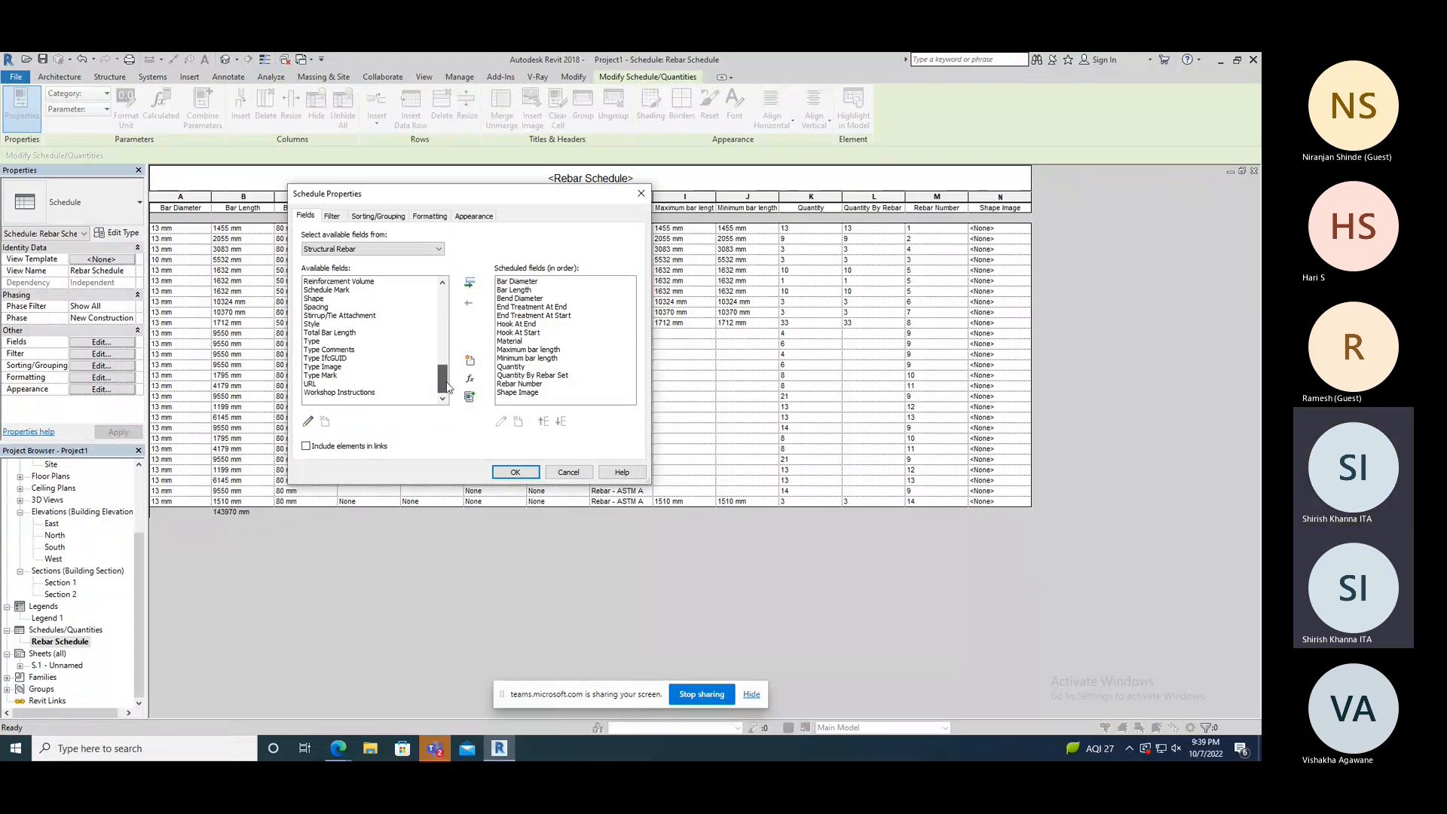
pyautogui.click(326, 367)
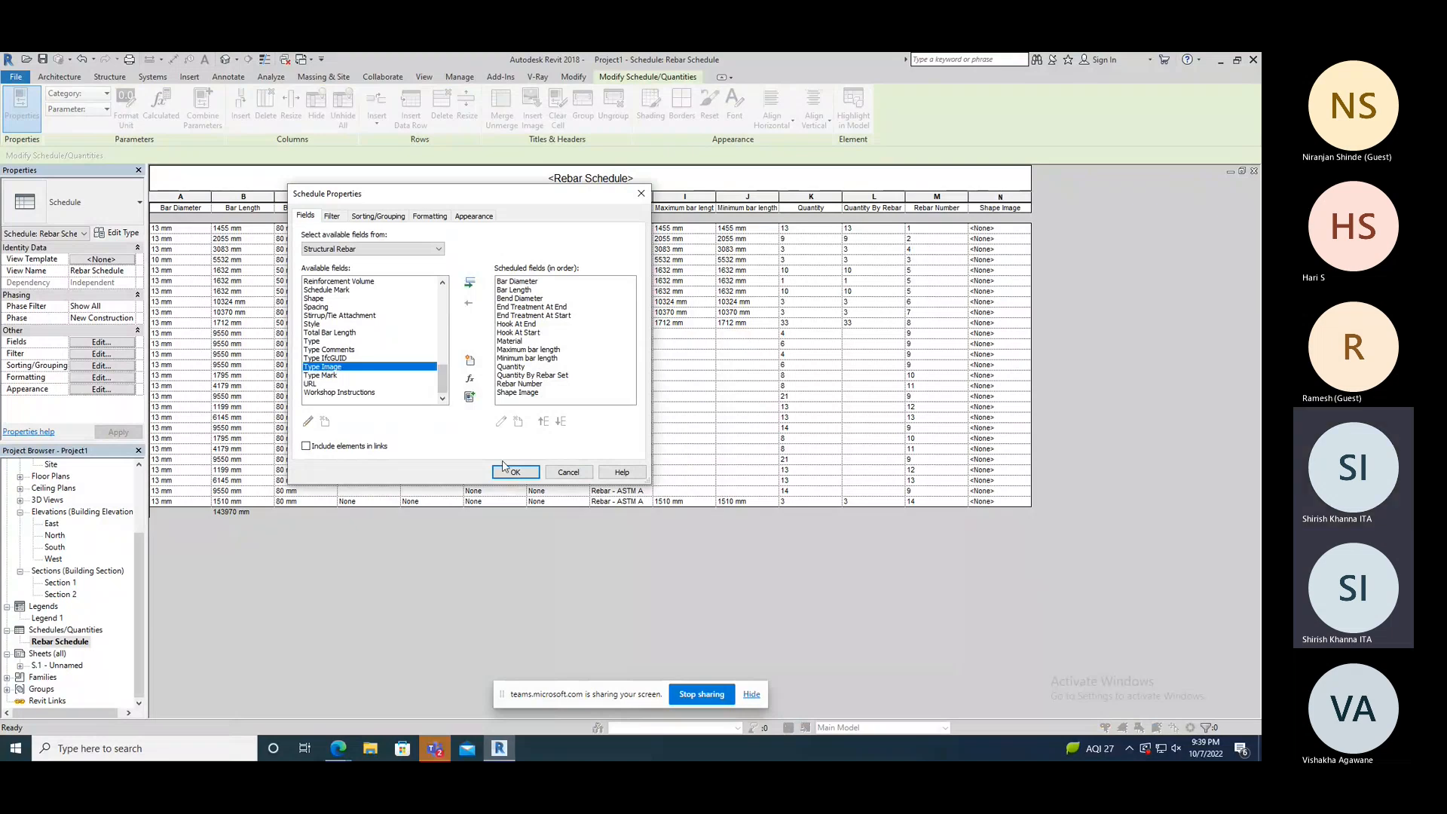
pyautogui.click(469, 283)
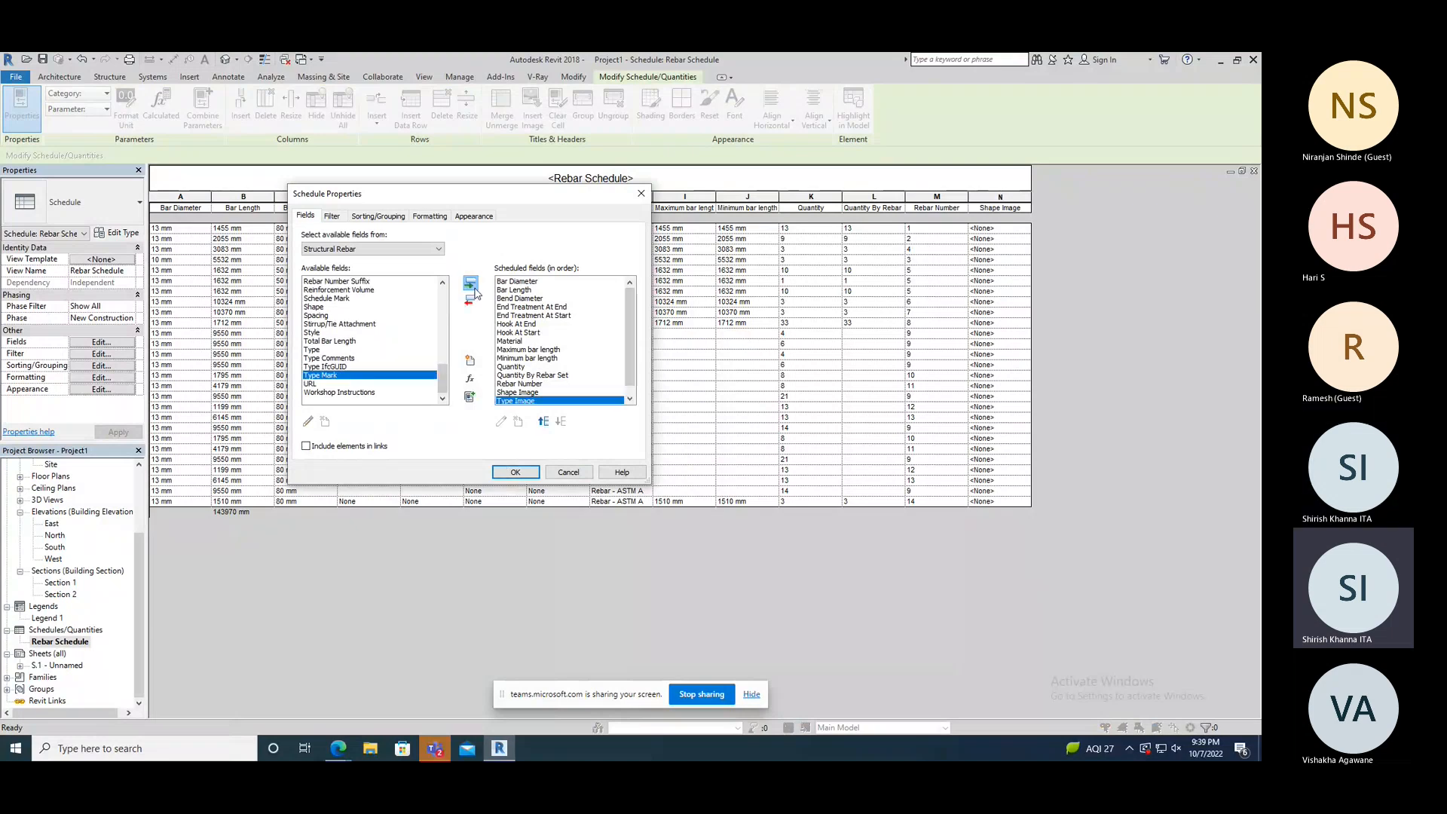
pyautogui.click(516, 469)
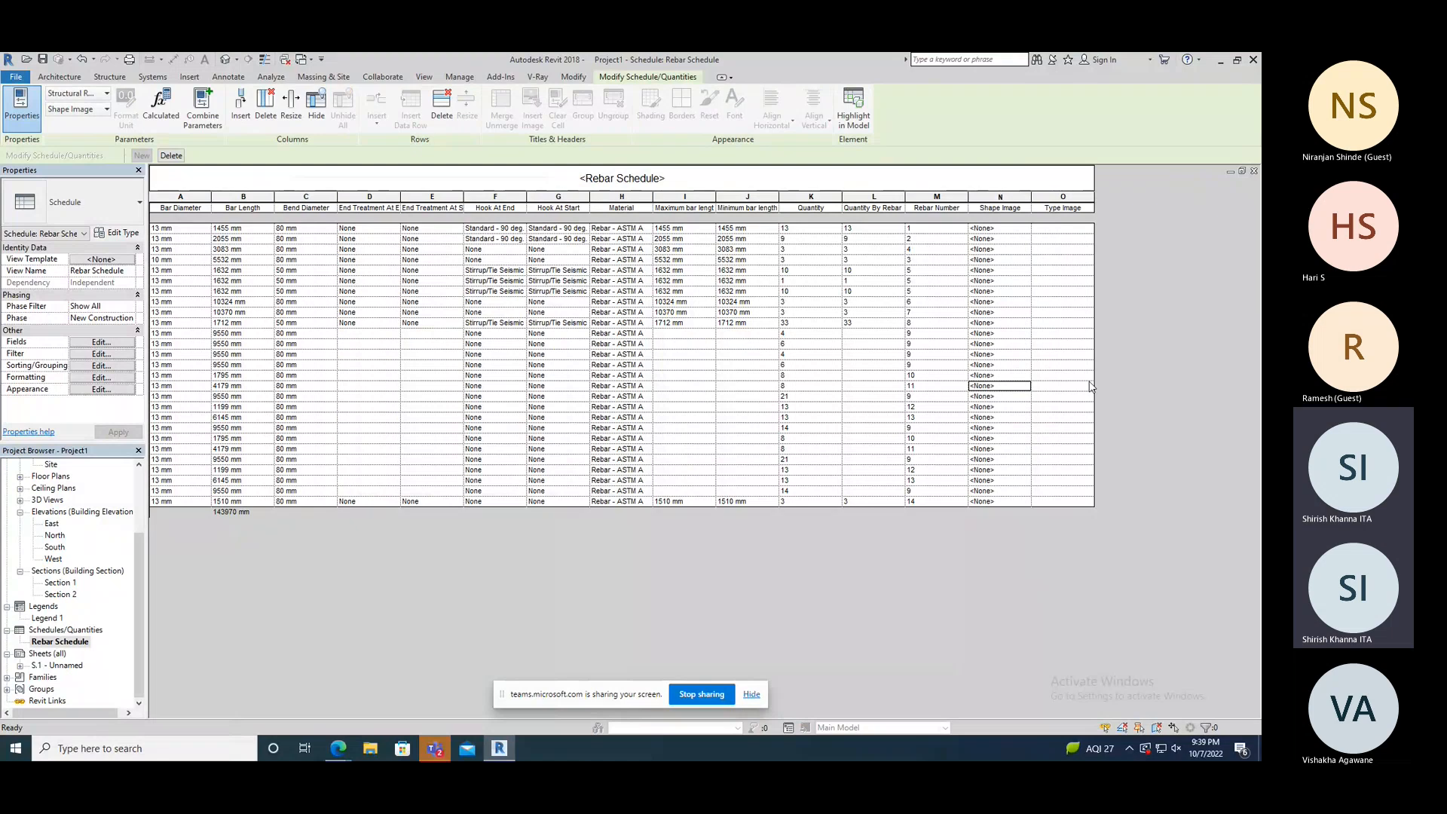